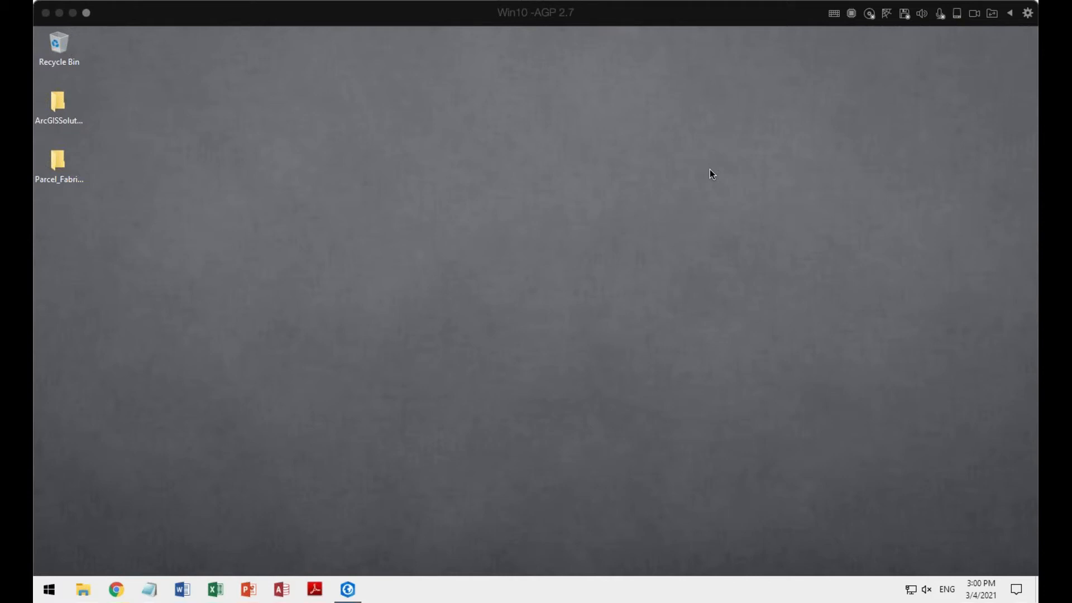
Step: Switch to ArcGIS Pro and create a new layout with the Architectural D landscape page size, 24" × 36"
{"action": "left_click", "coordinate": [348, 593]}
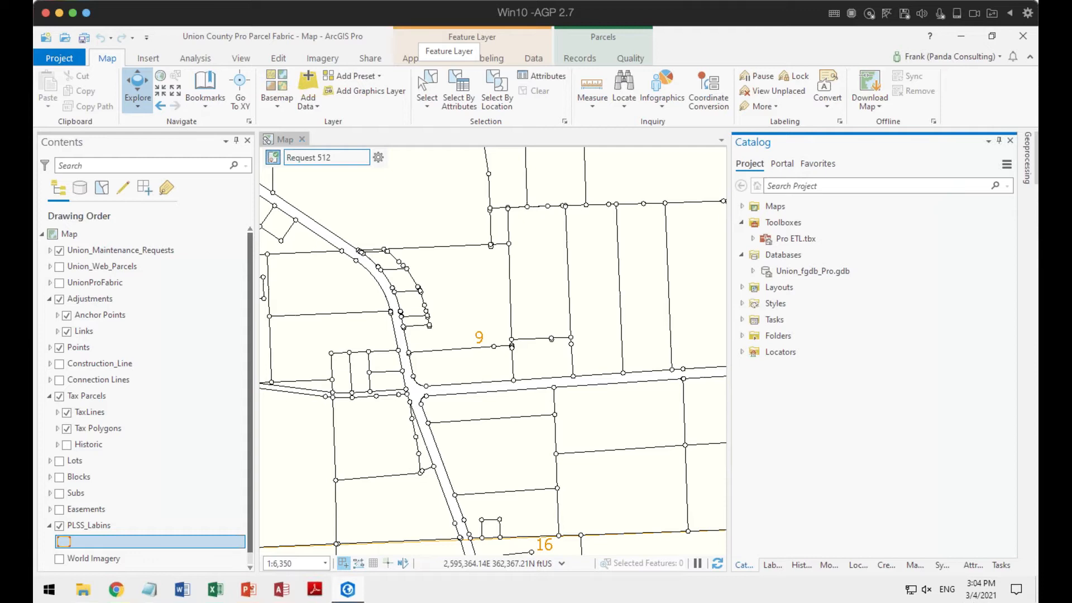
{"action": "left_click", "coordinate": [147, 59]}
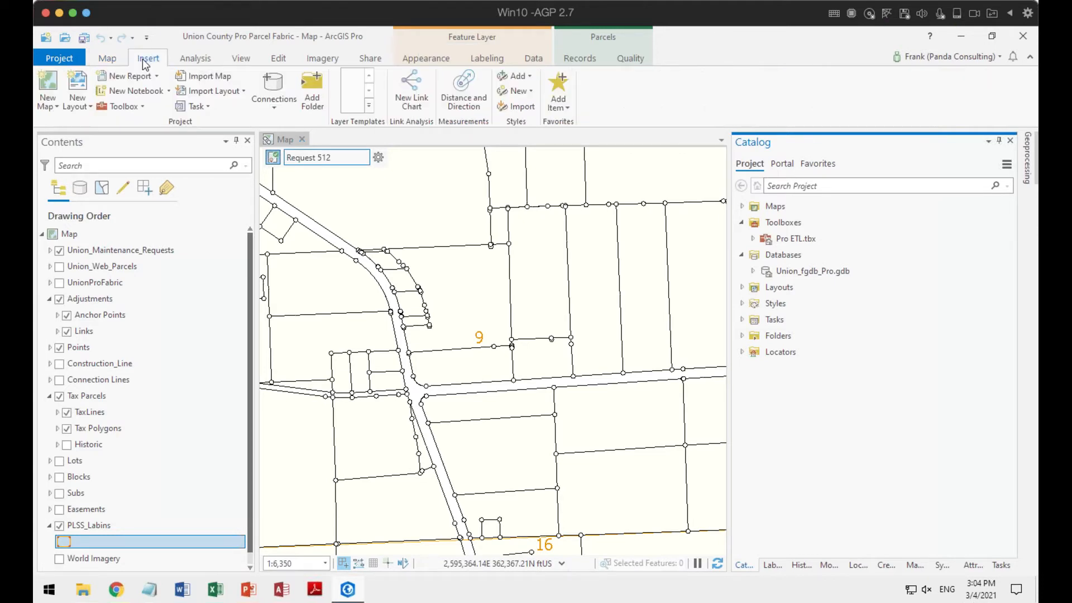
{"action": "left_click", "coordinate": [83, 91]}
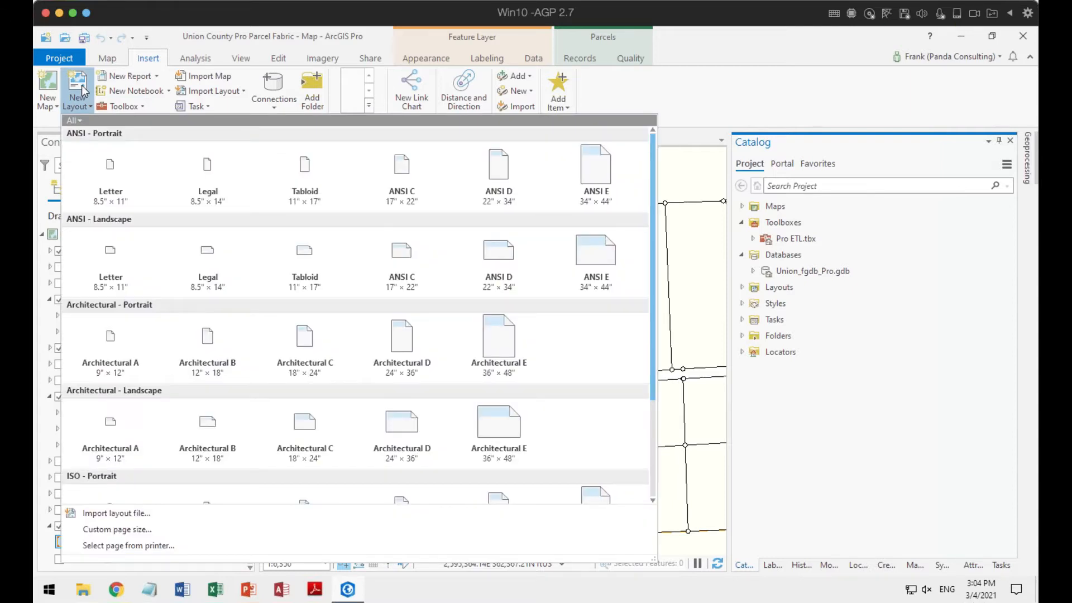
{"action": "scroll", "coordinate": [373, 385], "scroll_direction": "down", "scroll_amount": 3}
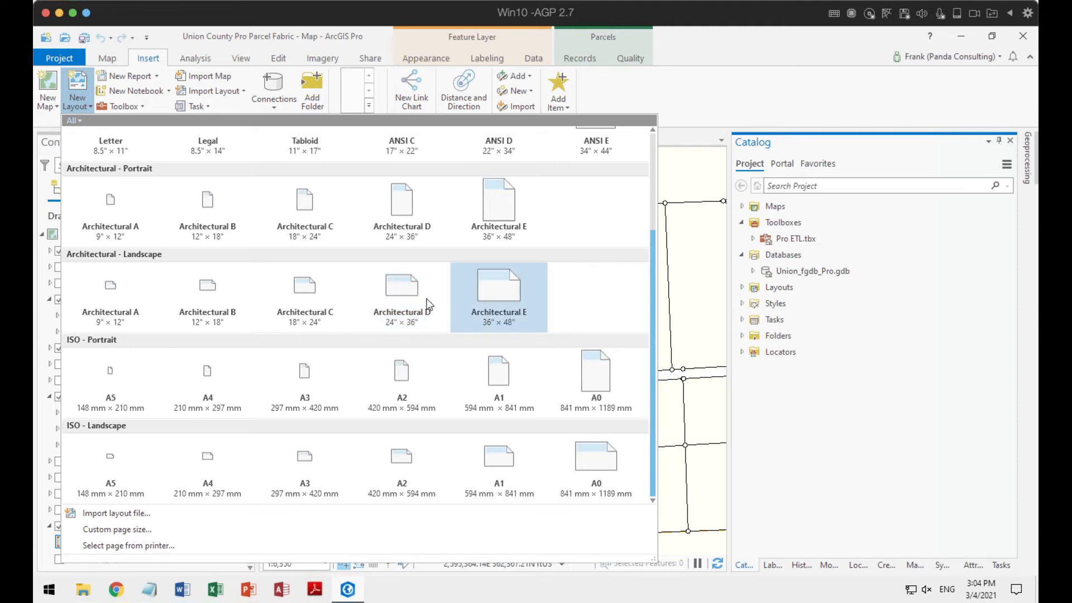
{"action": "left_click", "coordinate": [402, 290]}
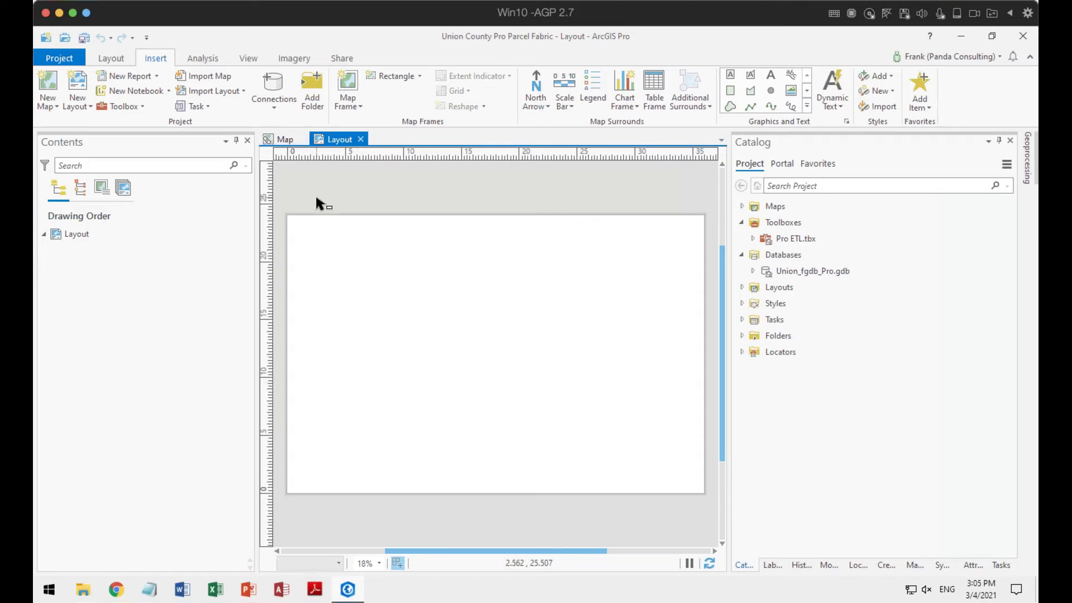
Step: Insert a map frame of Map at its default extent, about 23 by 21 inches, leaving the page's right third free
{"action": "left_click", "coordinate": [362, 105]}
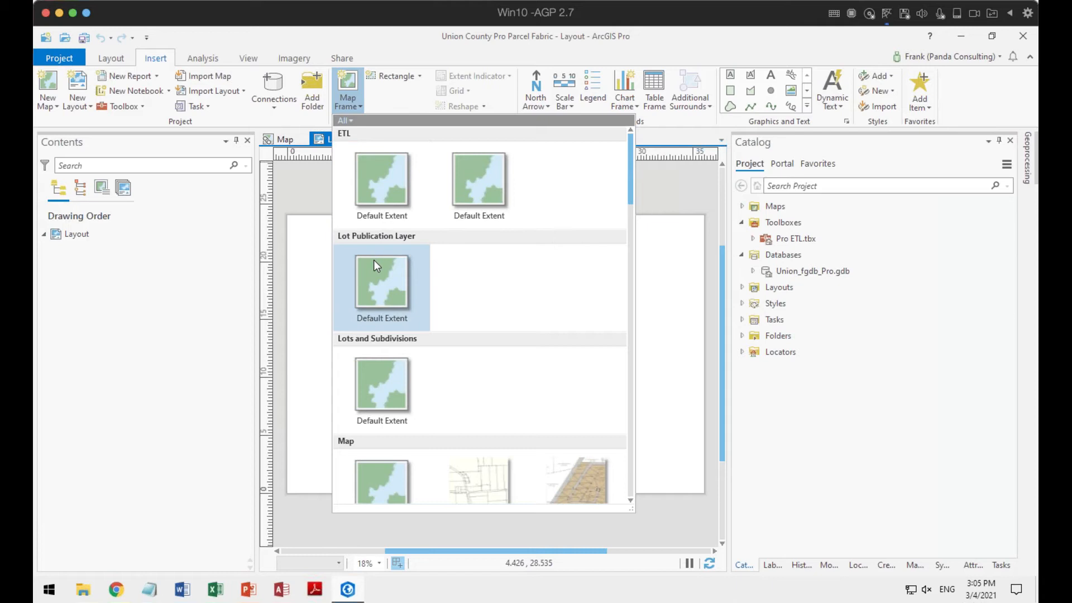
{"action": "scroll", "coordinate": [374, 263], "scroll_direction": "down", "scroll_amount": 3}
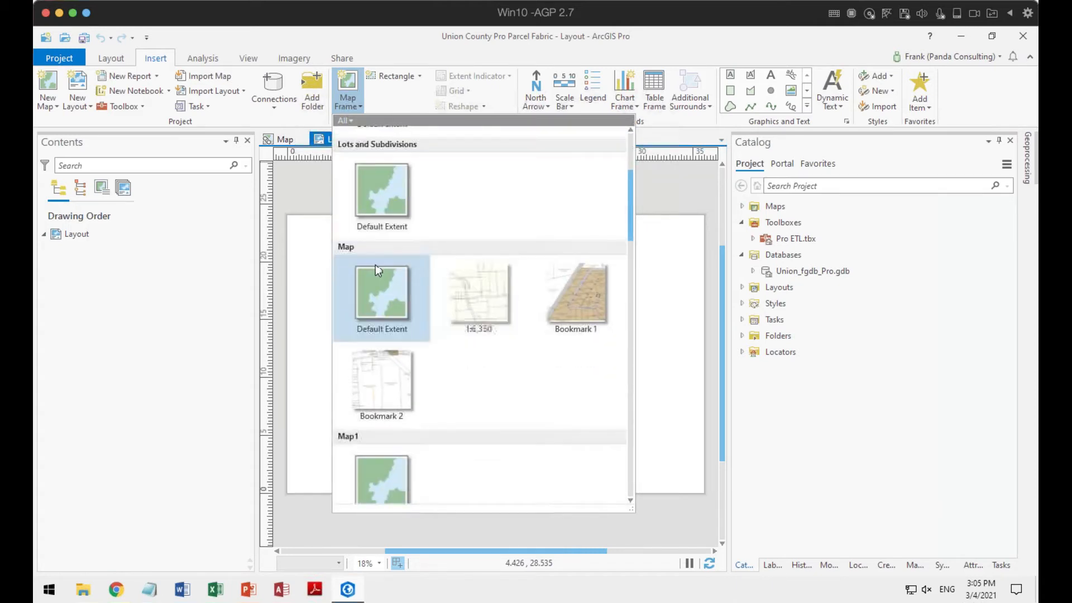
{"action": "scroll", "coordinate": [440, 350], "scroll_direction": "down", "scroll_amount": 1}
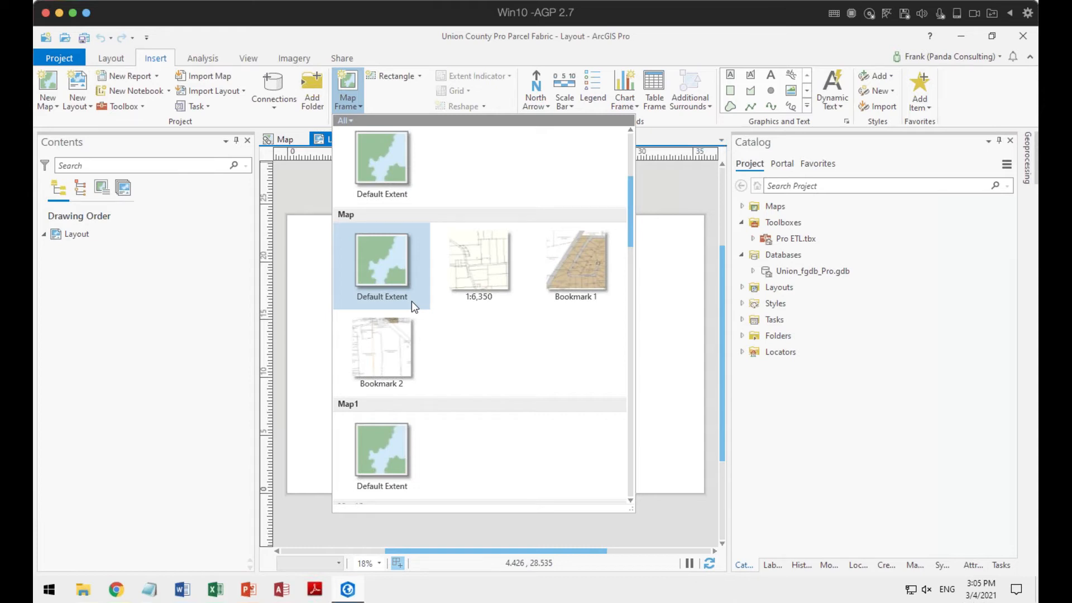
{"action": "left_click", "coordinate": [375, 264]}
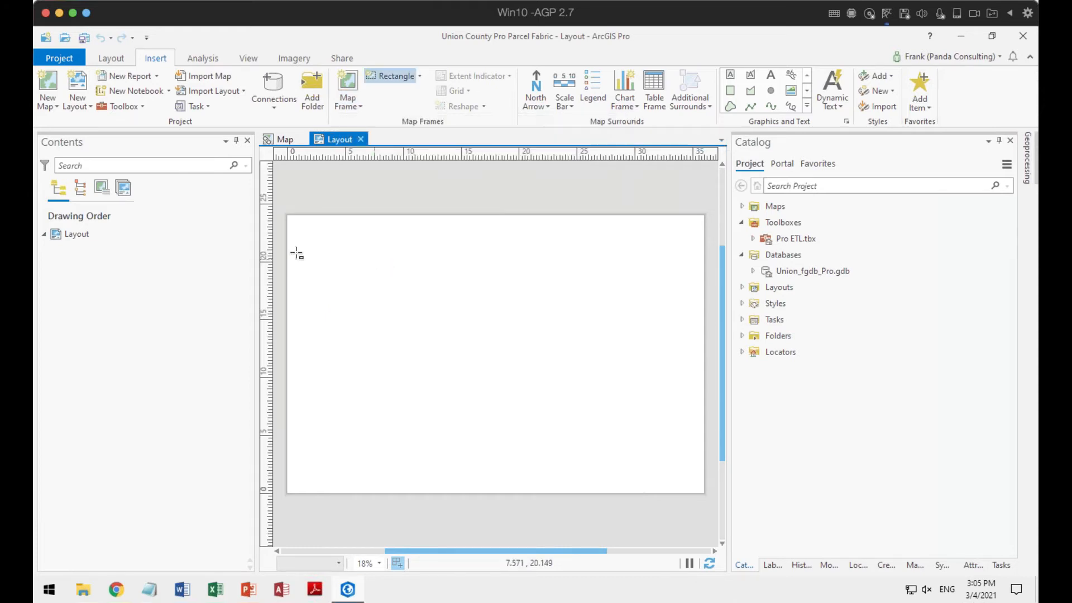
{"action": "left_click_drag", "start_coordinate": [300, 230], "coordinate": [570, 478]}
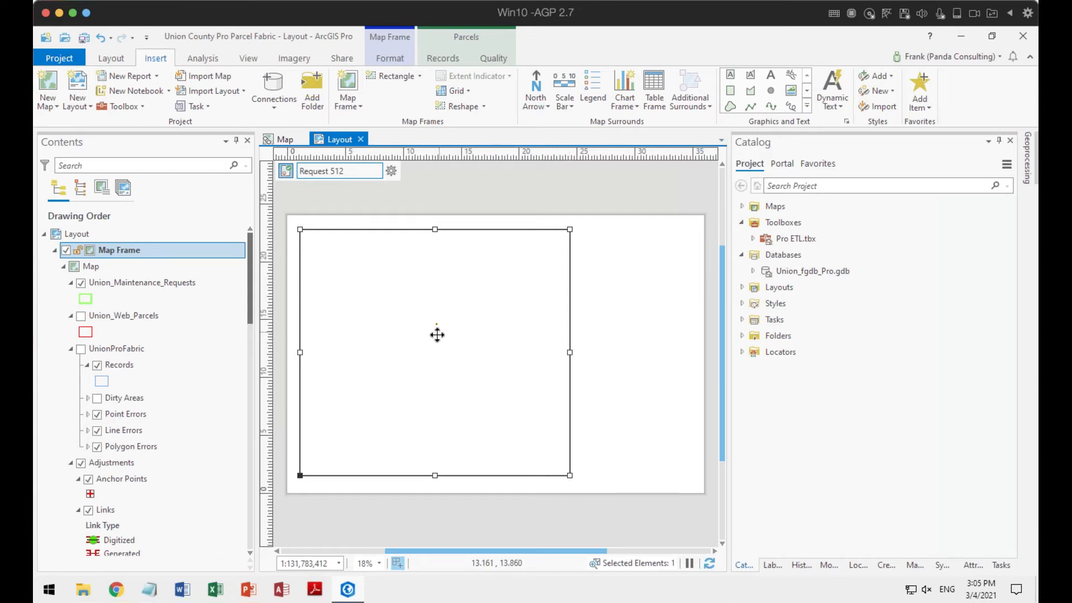
Step: Set the map frame's scale to 1:24,000
{"action": "left_click", "coordinate": [339, 564]}
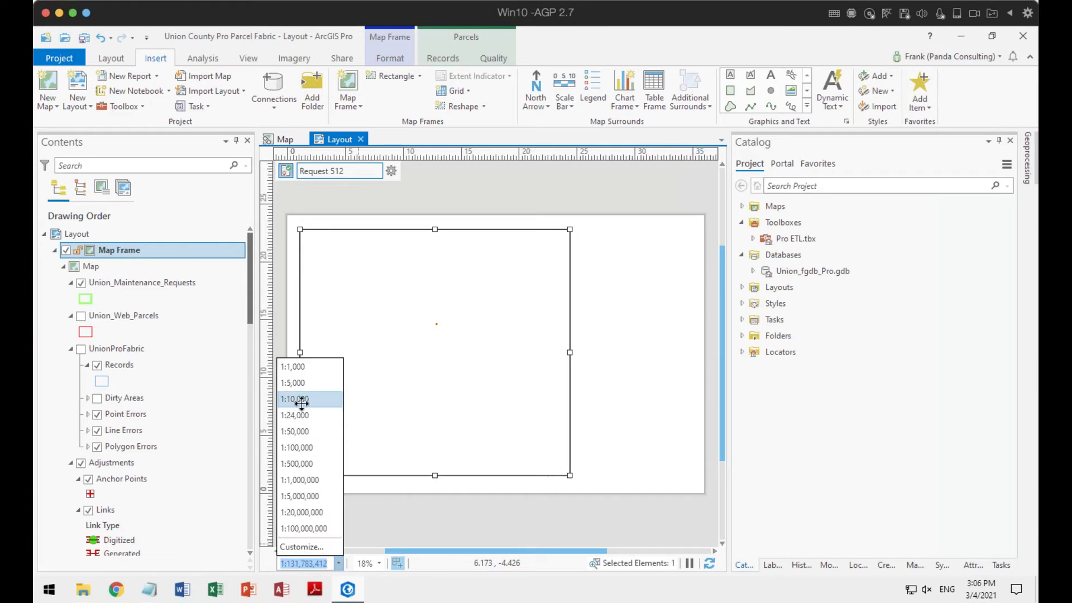
{"action": "left_click", "coordinate": [338, 398]}
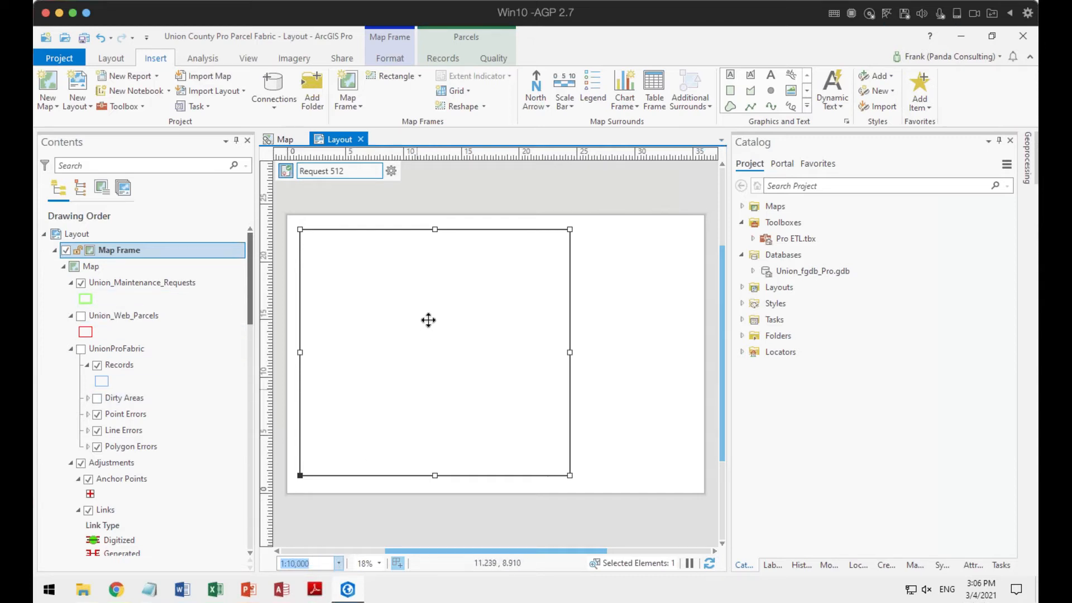
{"action": "left_click", "coordinate": [338, 563]}
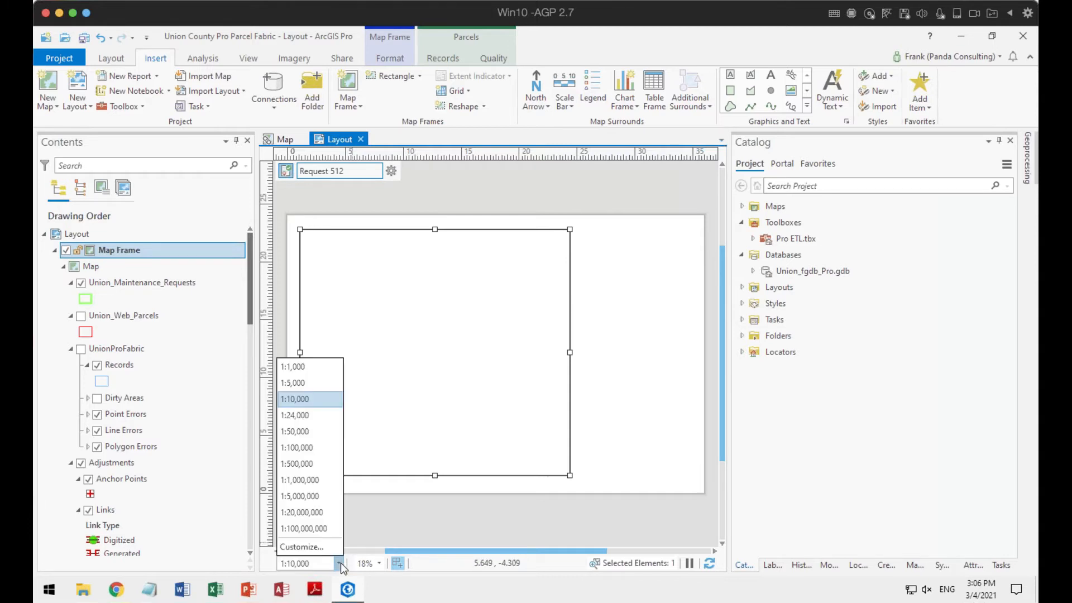
{"action": "left_click", "coordinate": [296, 415]}
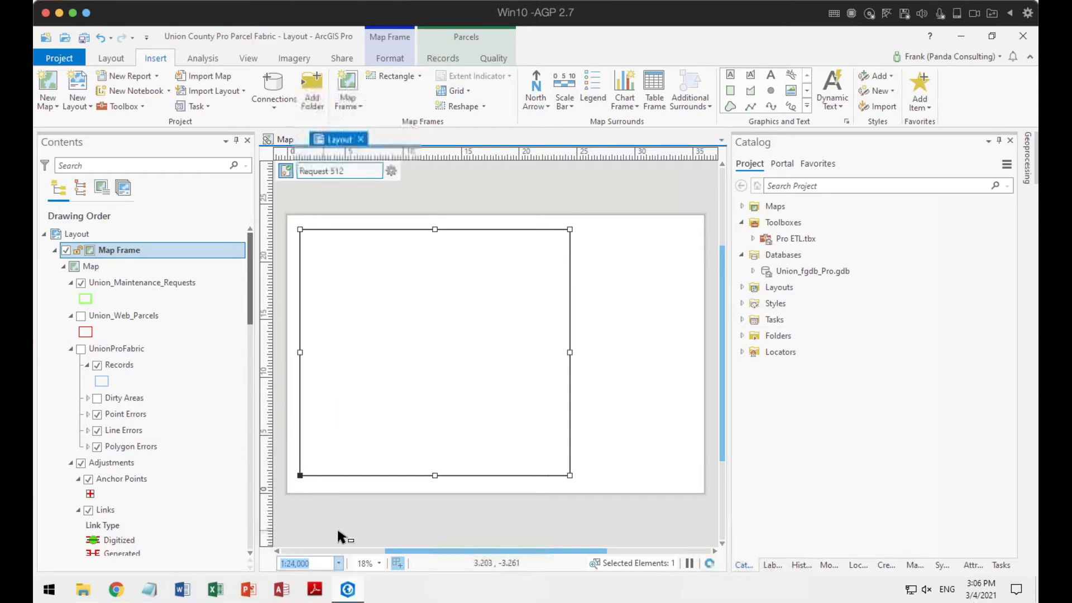
Step: View the layout page at 100%, 75% and 25% zoom
{"action": "left_click", "coordinate": [379, 565]}
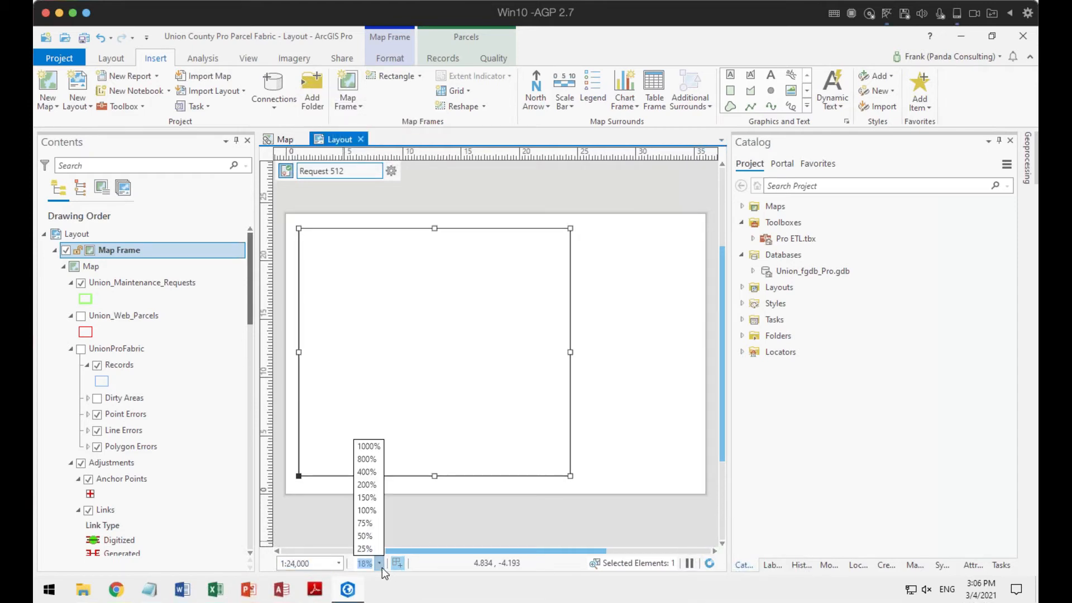
{"action": "left_click", "coordinate": [367, 510]}
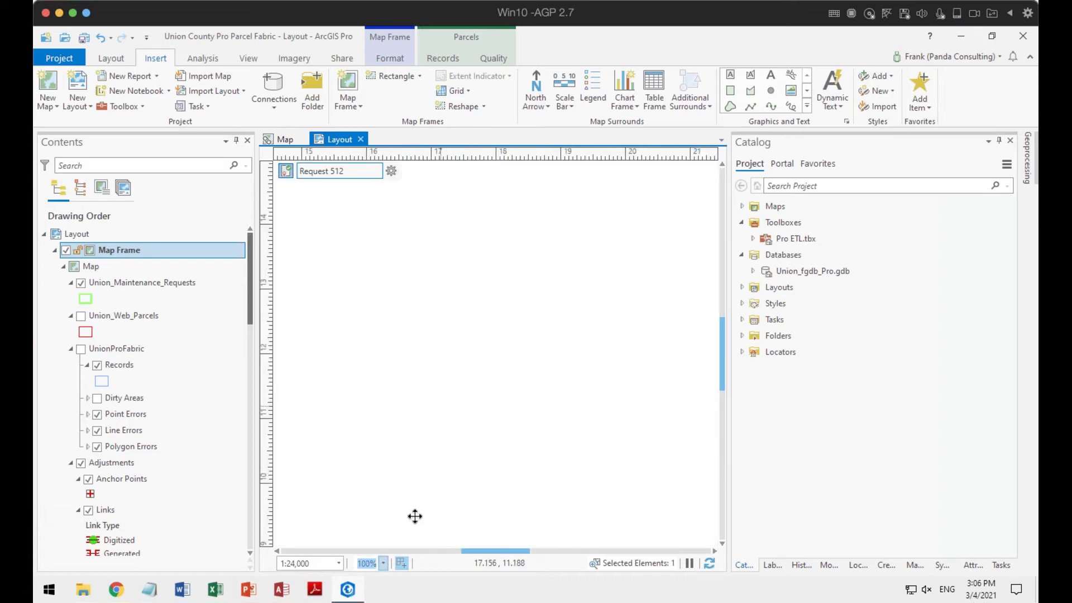
{"action": "left_click", "coordinate": [383, 563]}
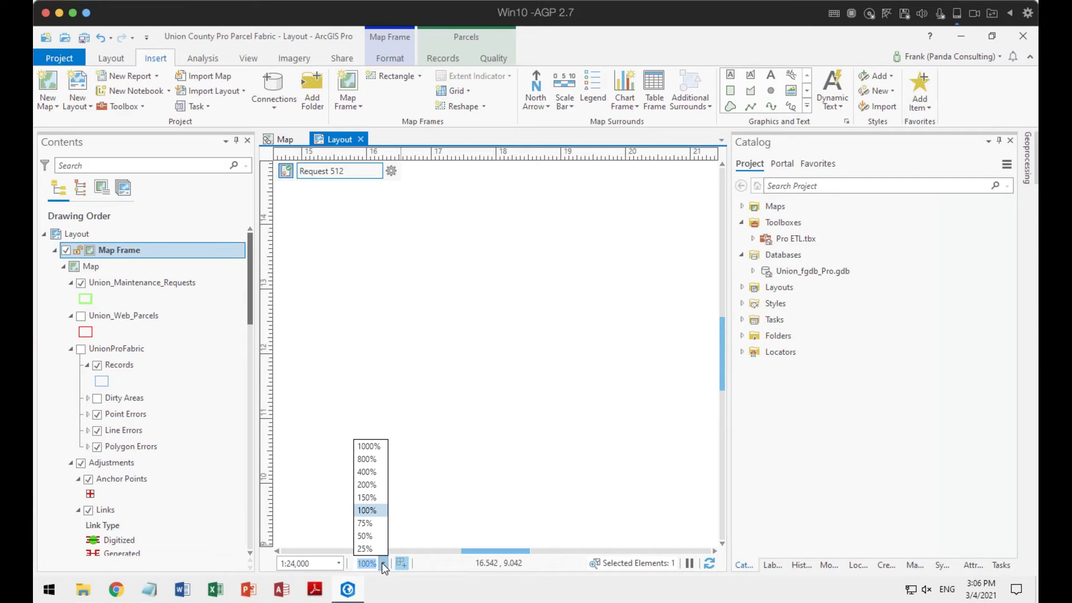
{"action": "left_click", "coordinate": [373, 526]}
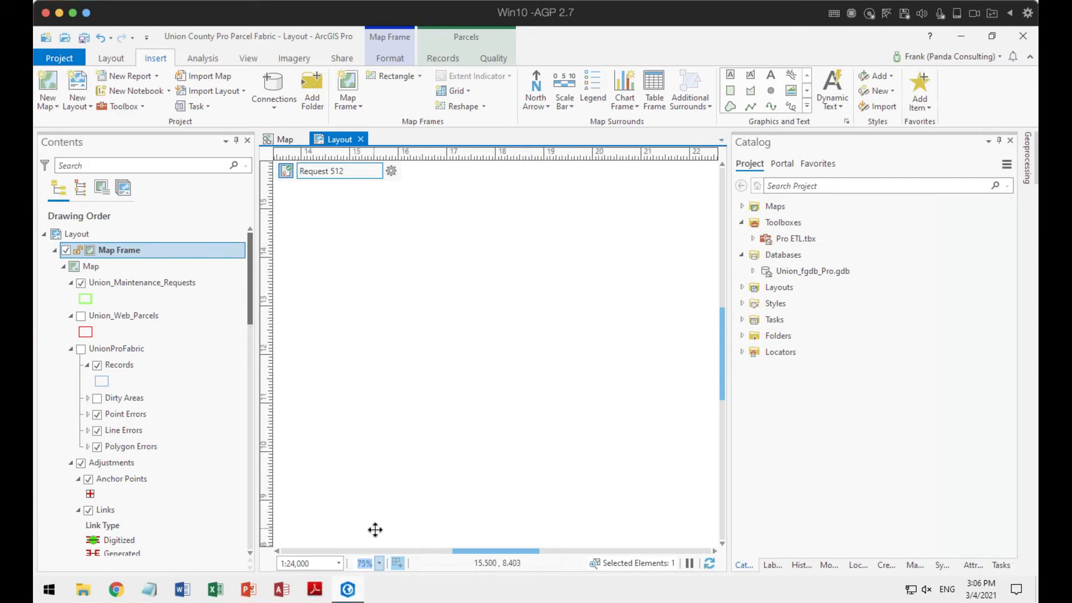
{"action": "left_click", "coordinate": [380, 564]}
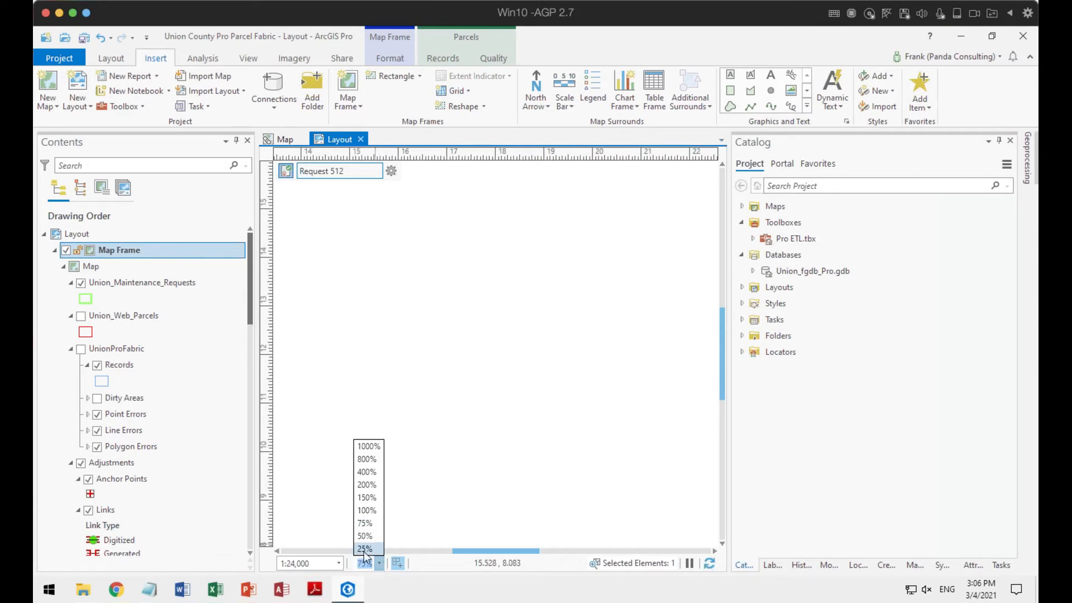
{"action": "left_click", "coordinate": [369, 525]}
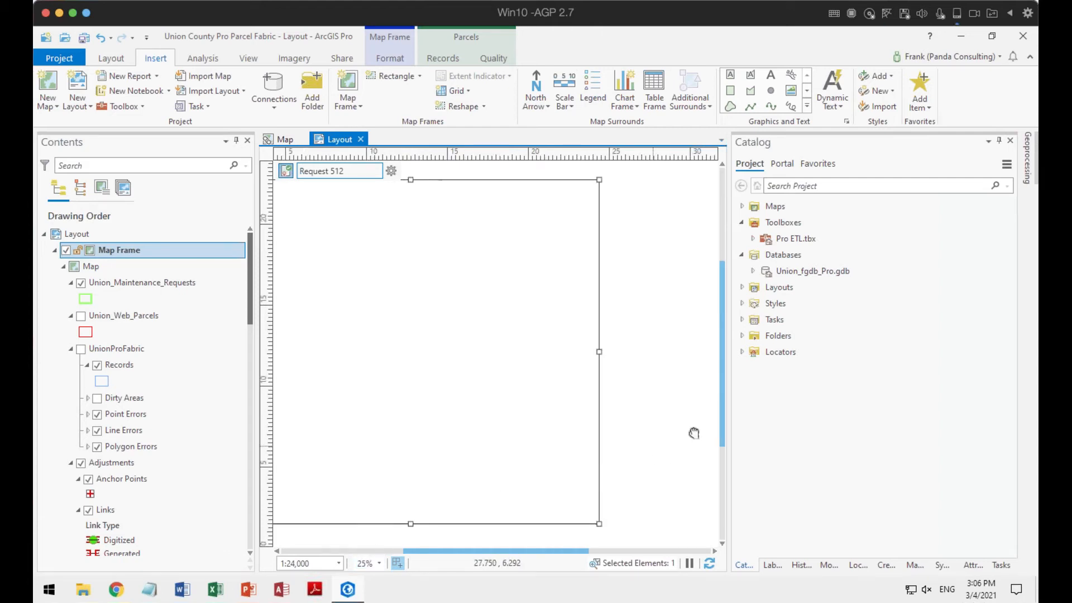
Step: Zoom and pan around the layout page, and fit the full page in the view
{"action": "scroll", "coordinate": [675, 441], "scroll_direction": "down", "scroll_amount": 4}
{"action": "scroll", "coordinate": [675, 440], "scroll_direction": "up", "scroll_amount": 2}
{"action": "left_click_drag", "start_coordinate": [681, 423], "coordinate": [583, 382]}
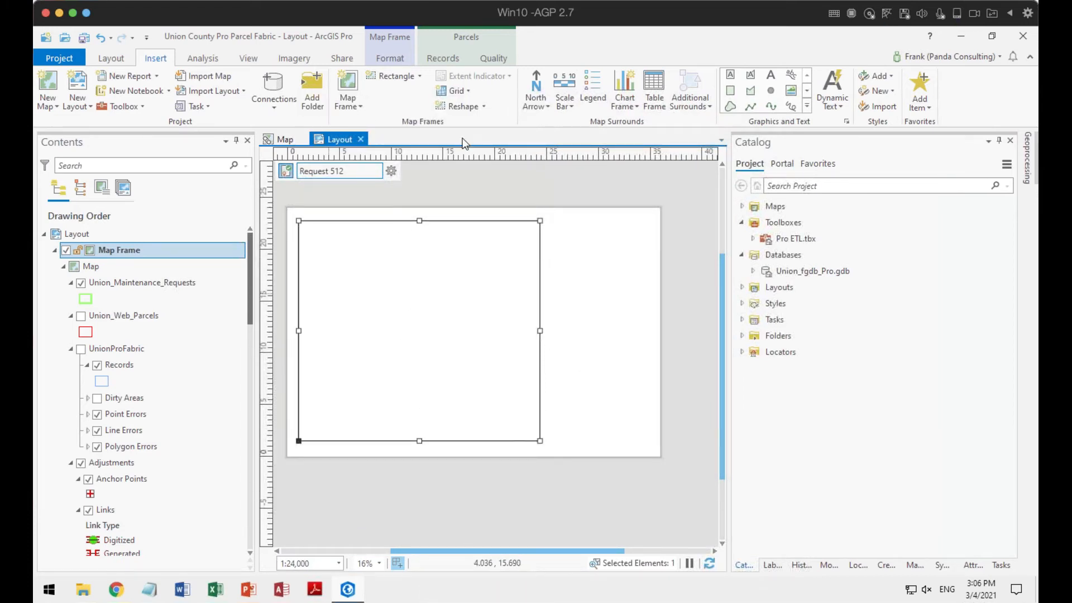
{"action": "left_click", "coordinate": [112, 61]}
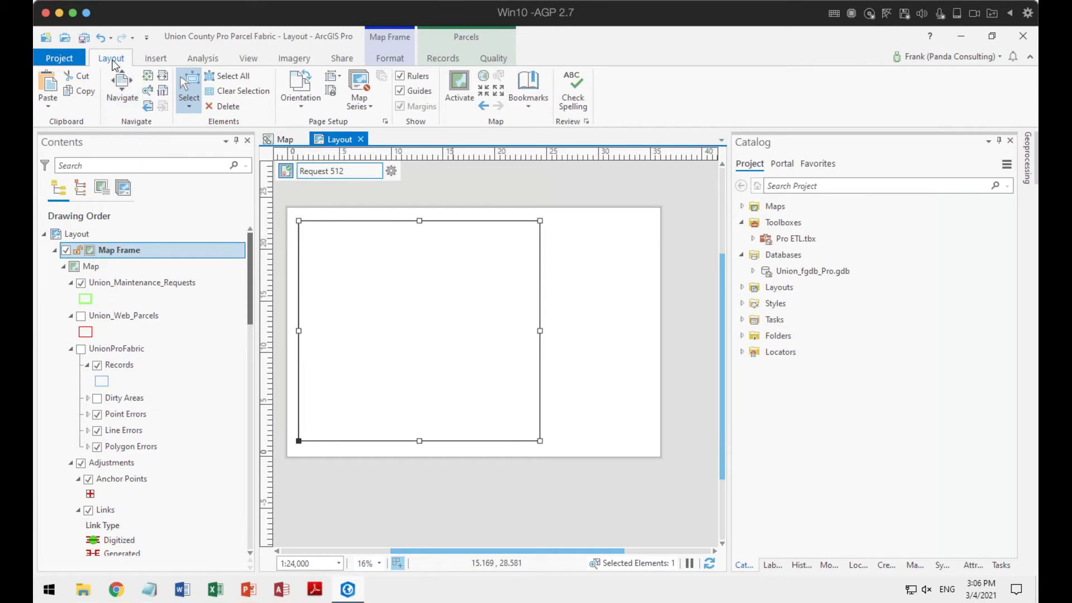
{"action": "left_click", "coordinate": [148, 79]}
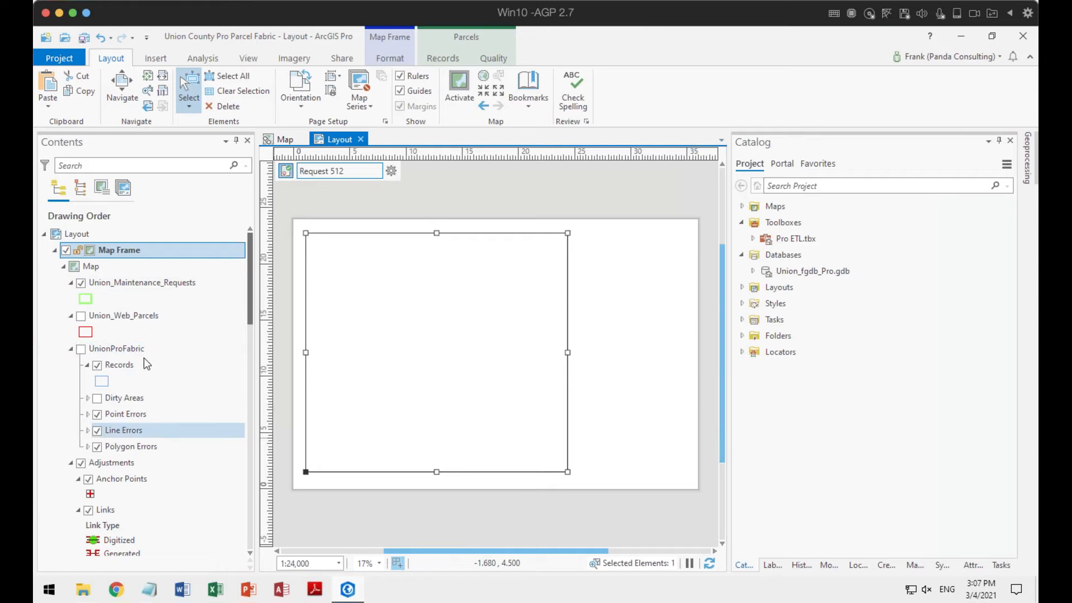
Step: Remove the Union_Maintenance_Requests, Union_Web_Parcels and UnionProFabric layers from the map in the map frame
{"action": "right_click", "coordinate": [129, 285]}
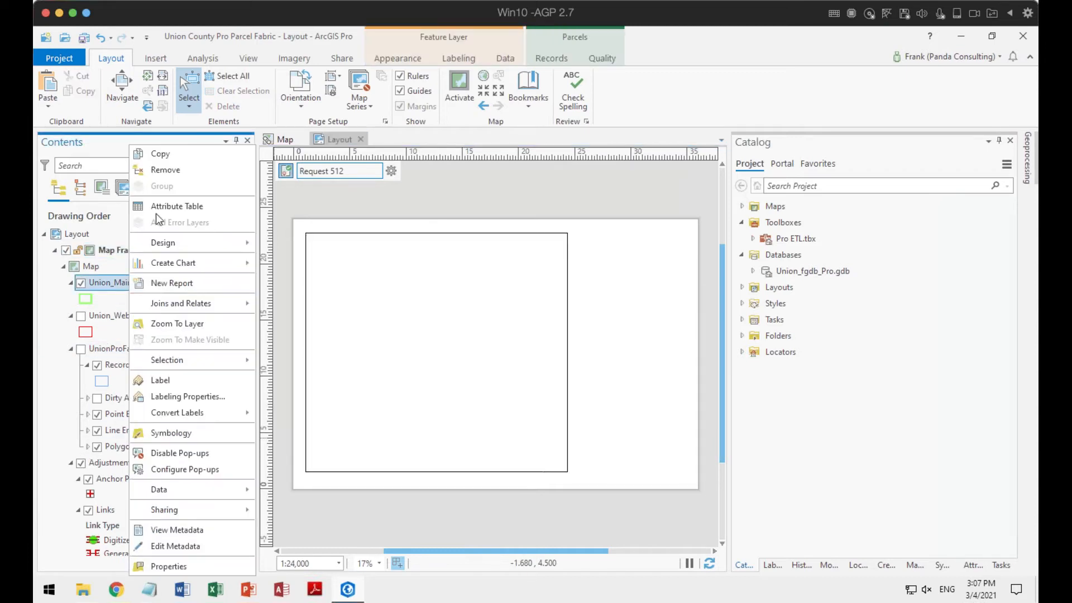
{"action": "left_click", "coordinate": [167, 171]}
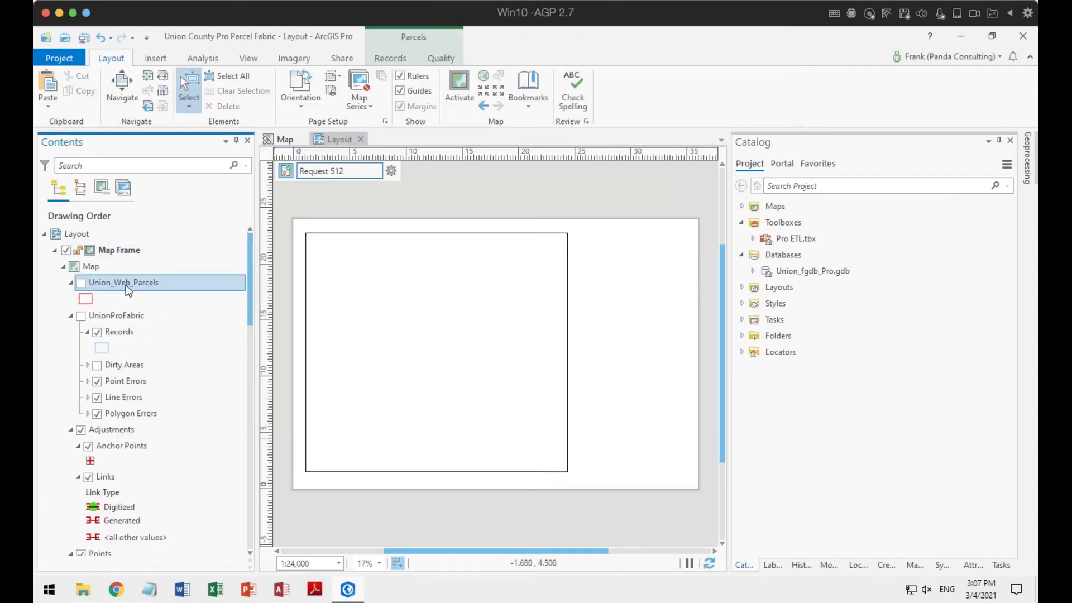
{"action": "right_click", "coordinate": [126, 285]}
{"action": "left_click", "coordinate": [169, 173]}
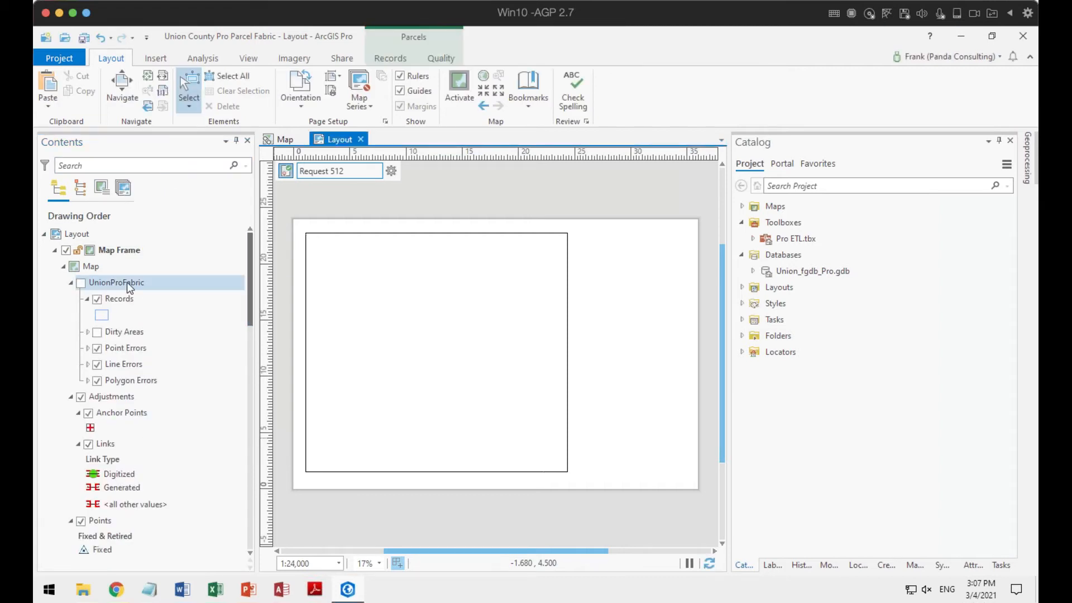
{"action": "right_click", "coordinate": [126, 283]}
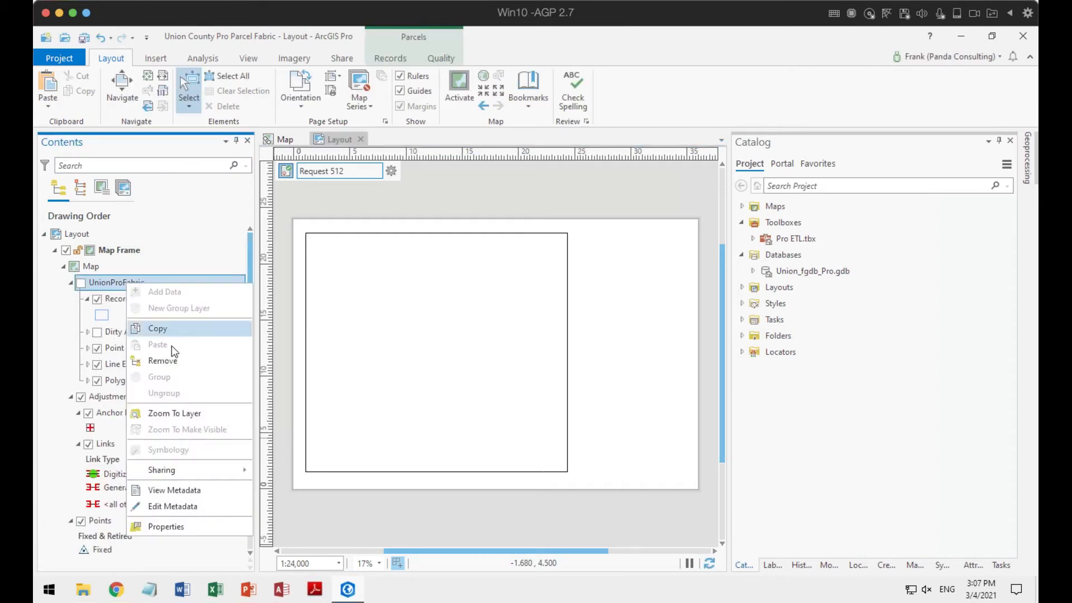
{"action": "left_click", "coordinate": [170, 361]}
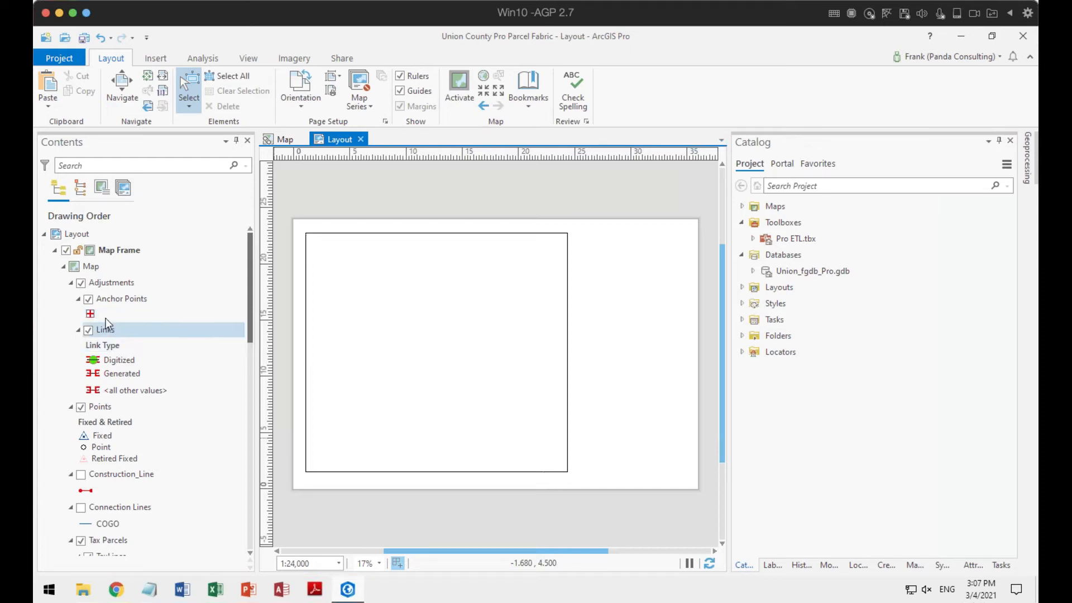
Step: Remove the Adjustments group layer and the Points layer from the map in the map frame
{"action": "left_click", "coordinate": [103, 299]}
{"action": "left_click", "coordinate": [92, 283]}
{"action": "right_click", "coordinate": [118, 286]}
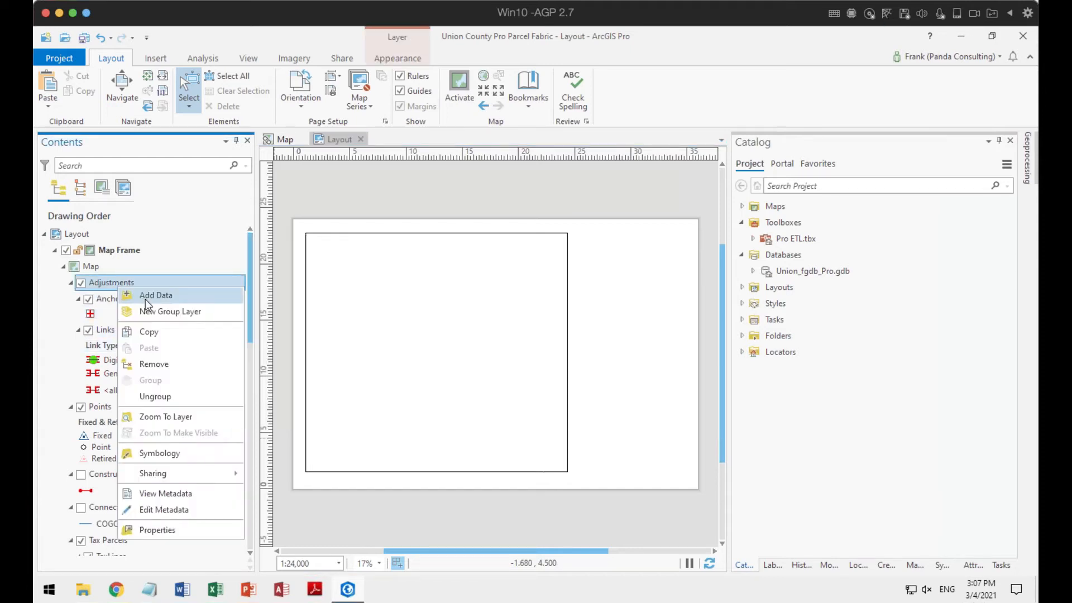
{"action": "left_click", "coordinate": [152, 365]}
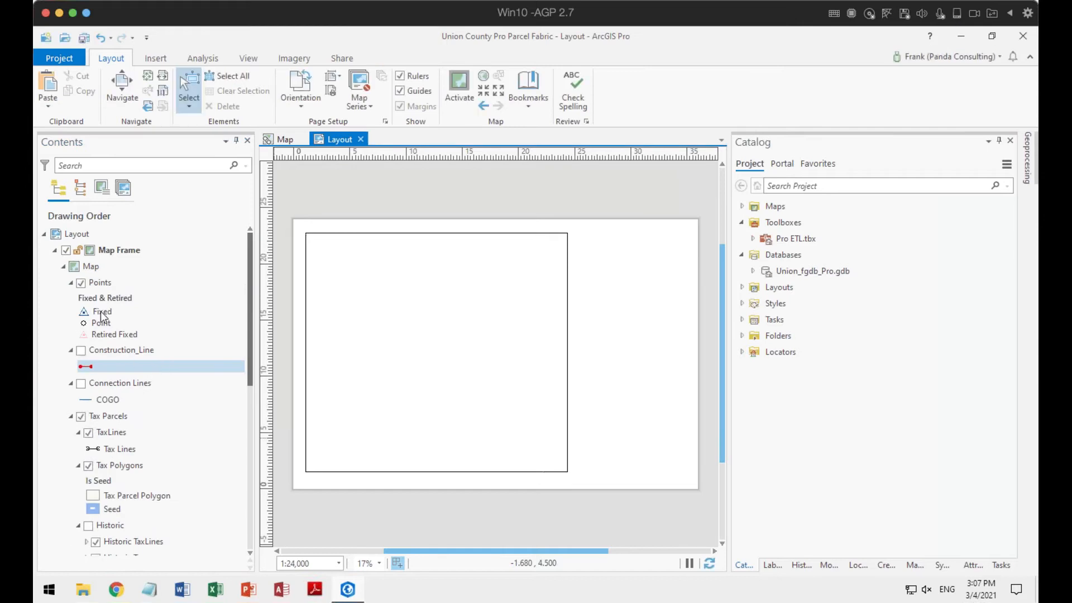
{"action": "left_click", "coordinate": [94, 283]}
{"action": "right_click", "coordinate": [94, 283]}
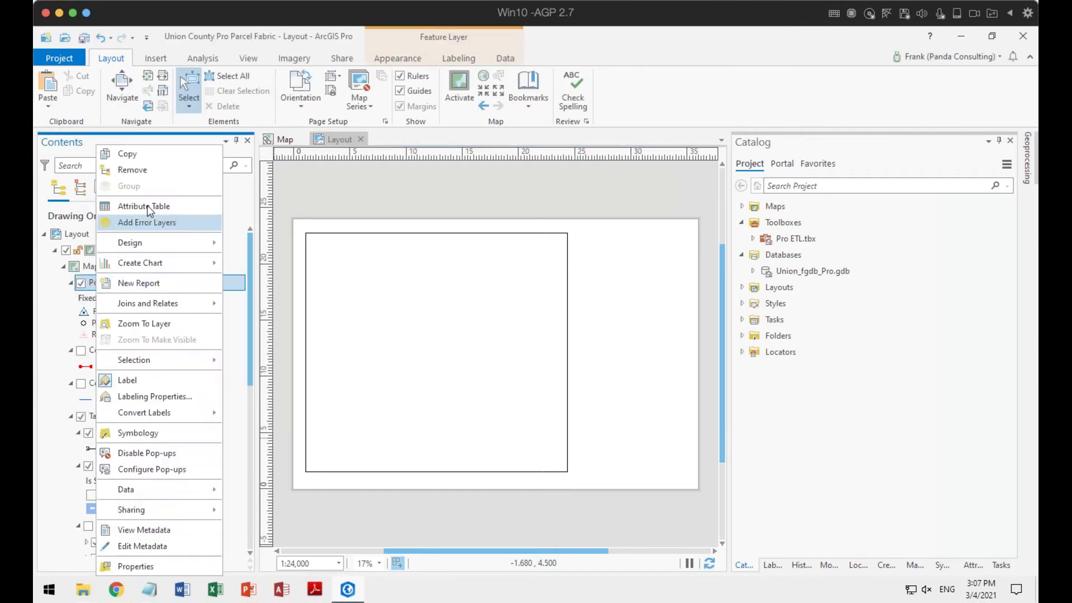
{"action": "left_click", "coordinate": [138, 168]}
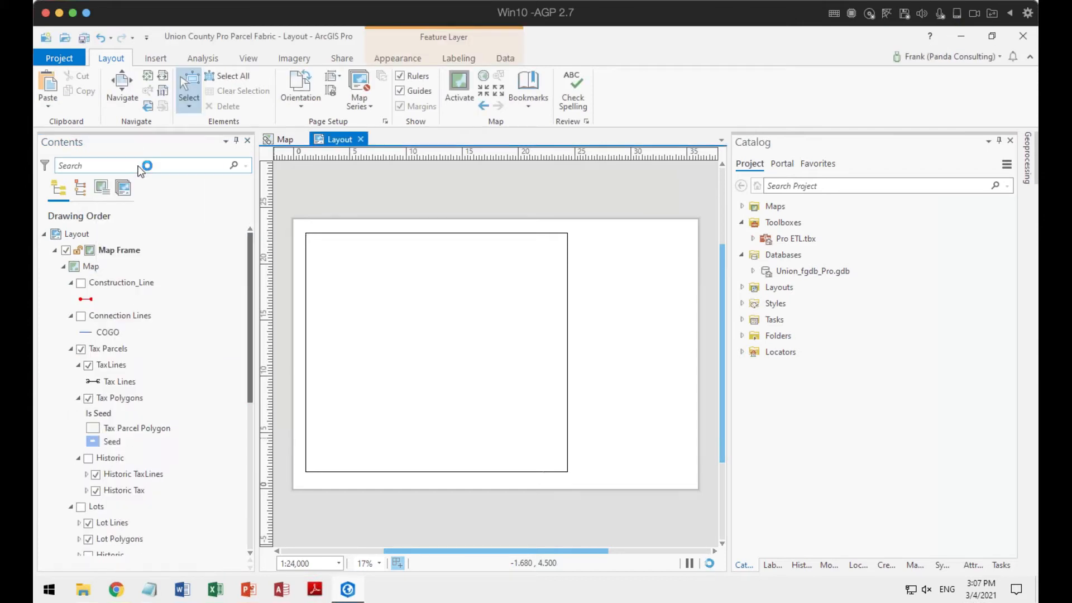
Step: Remove the Connection Lines and Construction_Line layers from the map in the map frame
{"action": "right_click", "coordinate": [134, 321]}
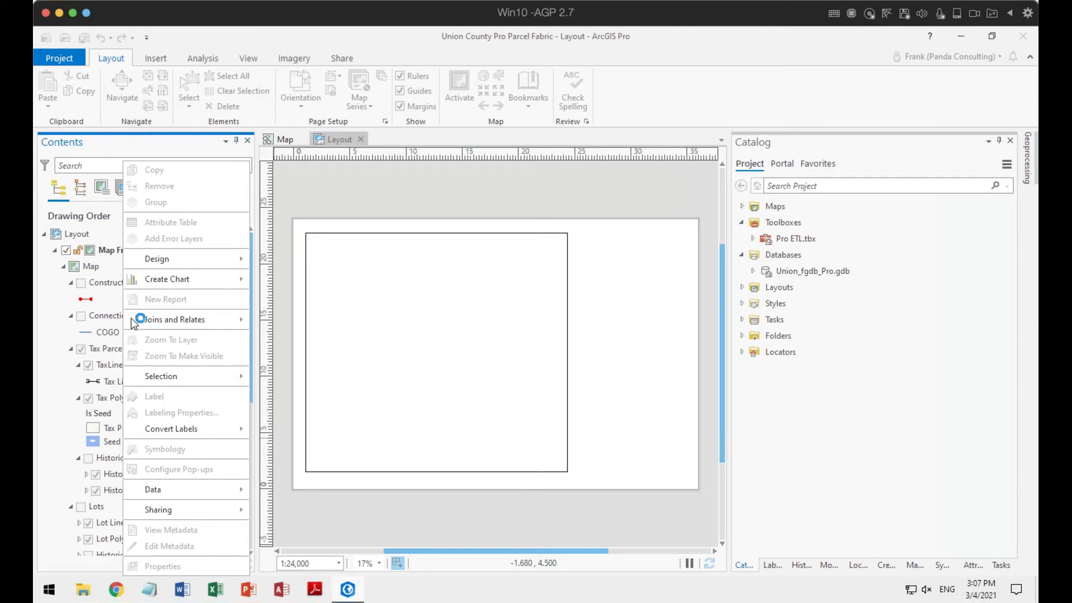
{"action": "left_click", "coordinate": [136, 186]}
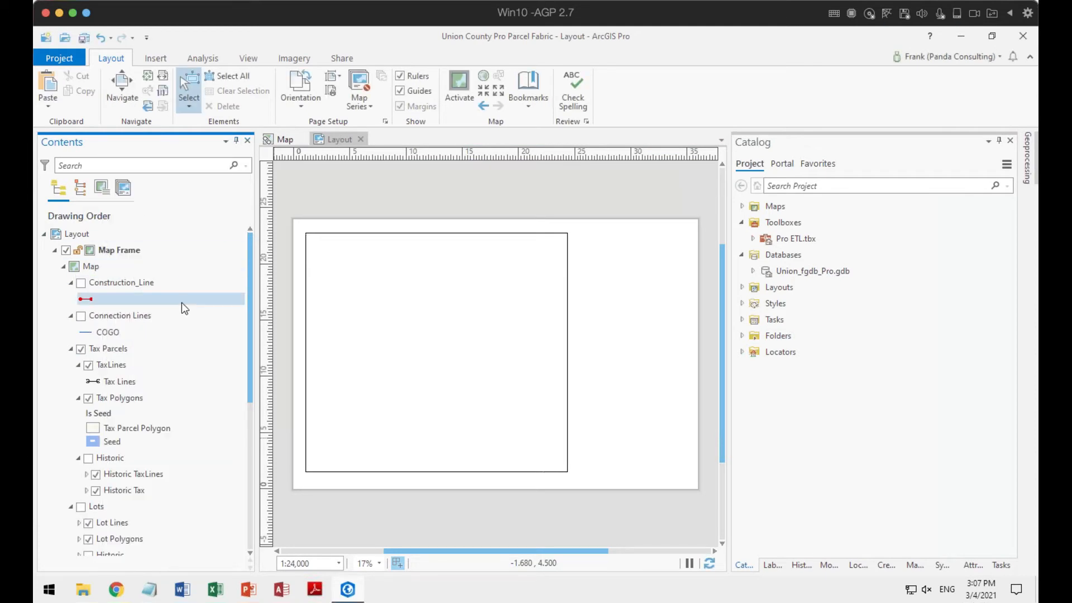
{"action": "right_click", "coordinate": [127, 325]}
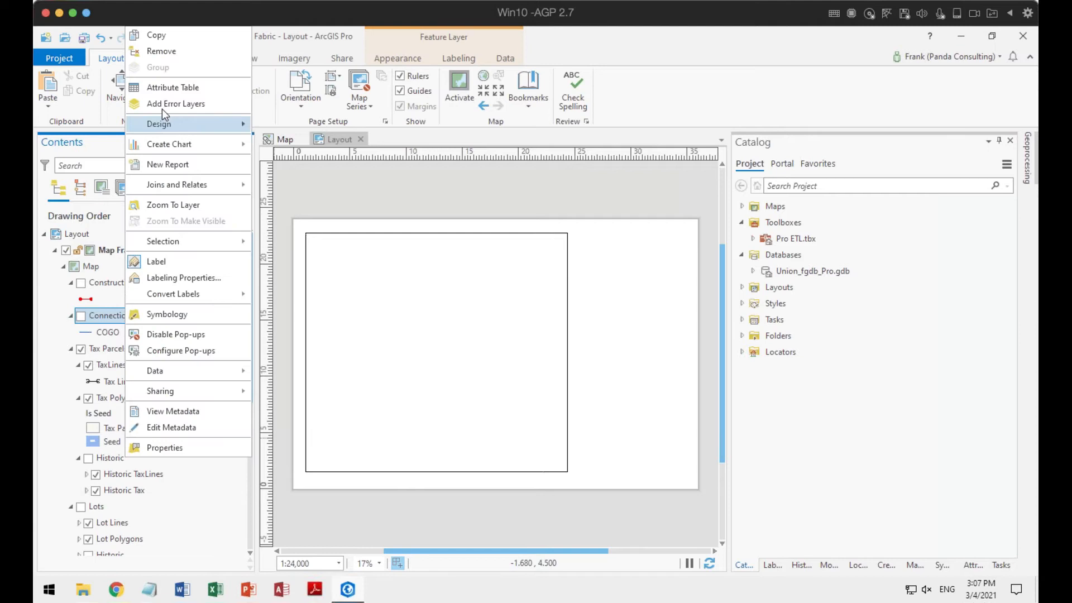
{"action": "left_click", "coordinate": [173, 52]}
{"action": "right_click", "coordinate": [122, 281]}
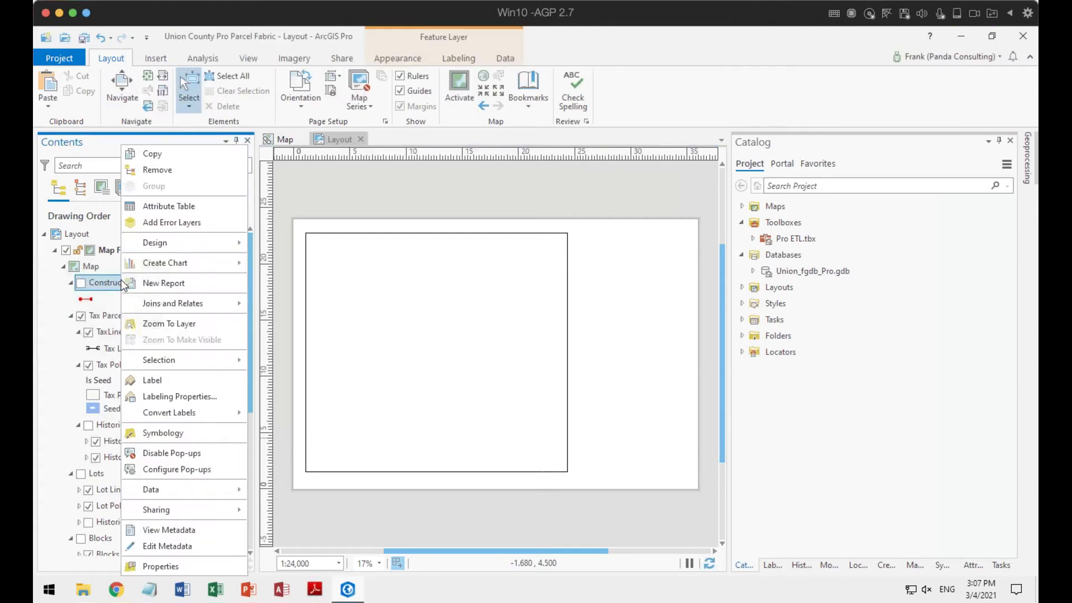
{"action": "left_click", "coordinate": [150, 173]}
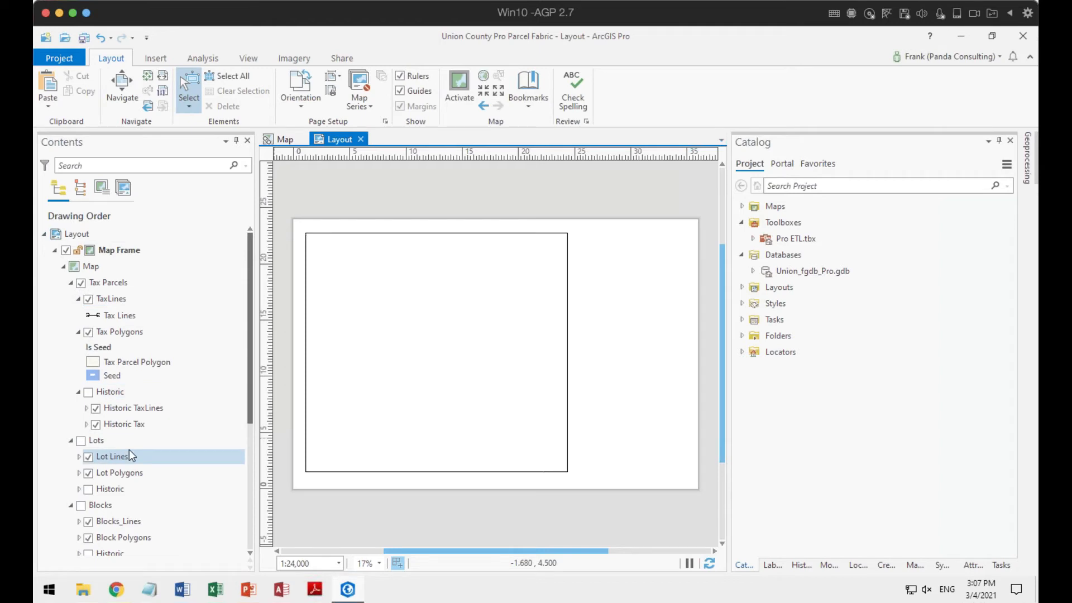
Step: Remove the Historic group layer from the Tax Parcels group
{"action": "scroll", "coordinate": [130, 461], "scroll_direction": "down", "scroll_amount": 2}
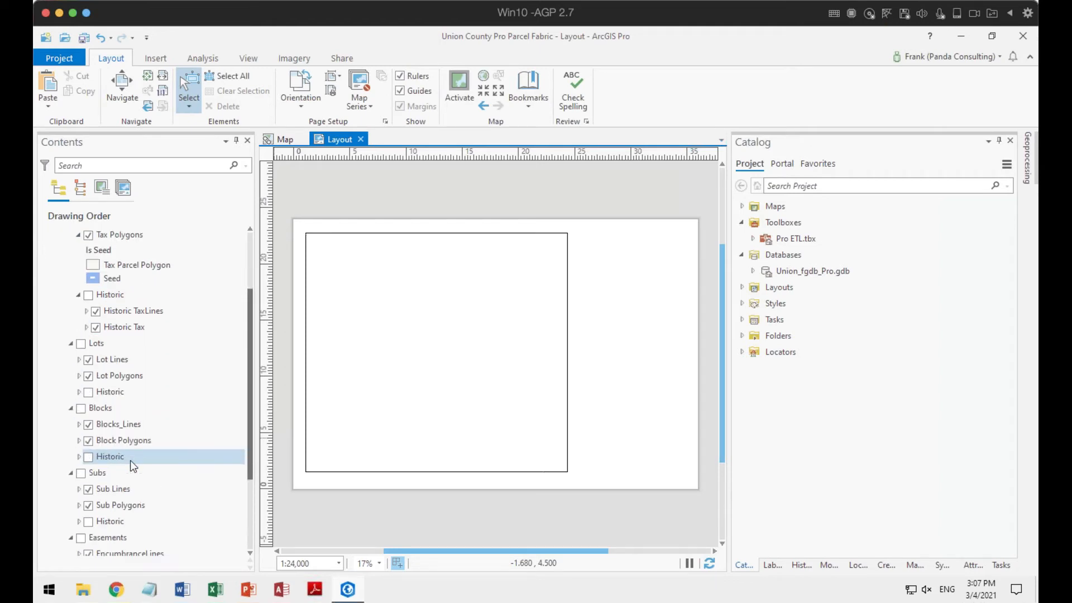
{"action": "scroll", "coordinate": [130, 460], "scroll_direction": "up", "scroll_amount": 2}
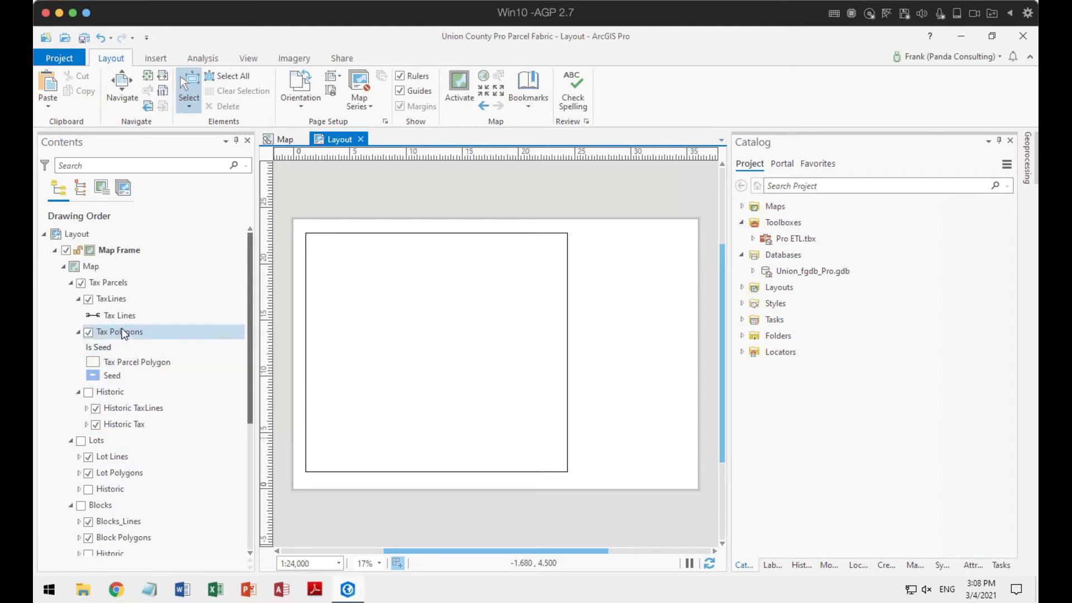
{"action": "right_click", "coordinate": [124, 392]}
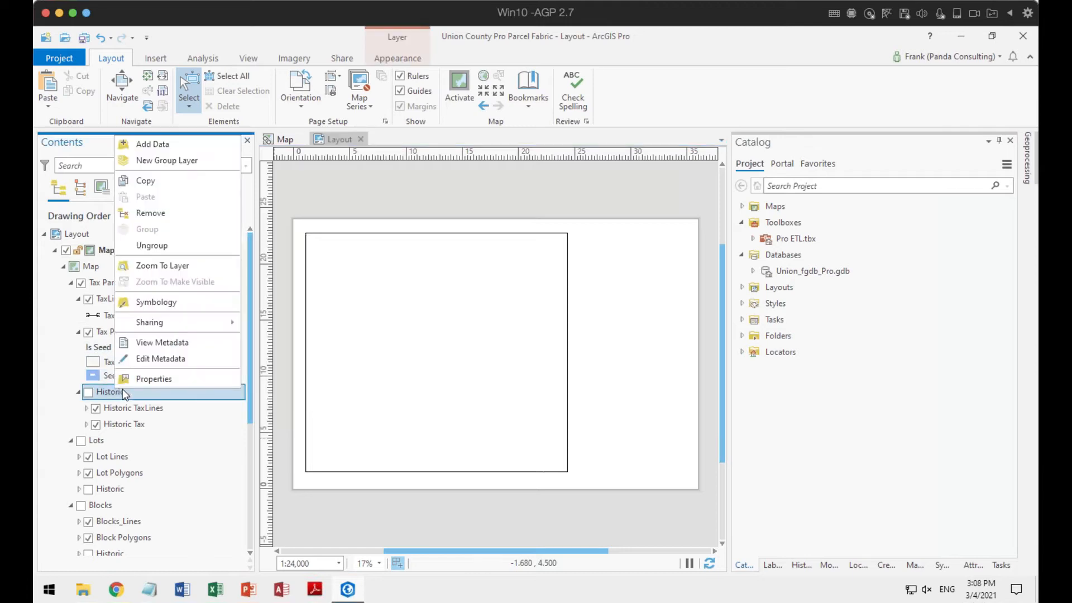
{"action": "left_click", "coordinate": [147, 213]}
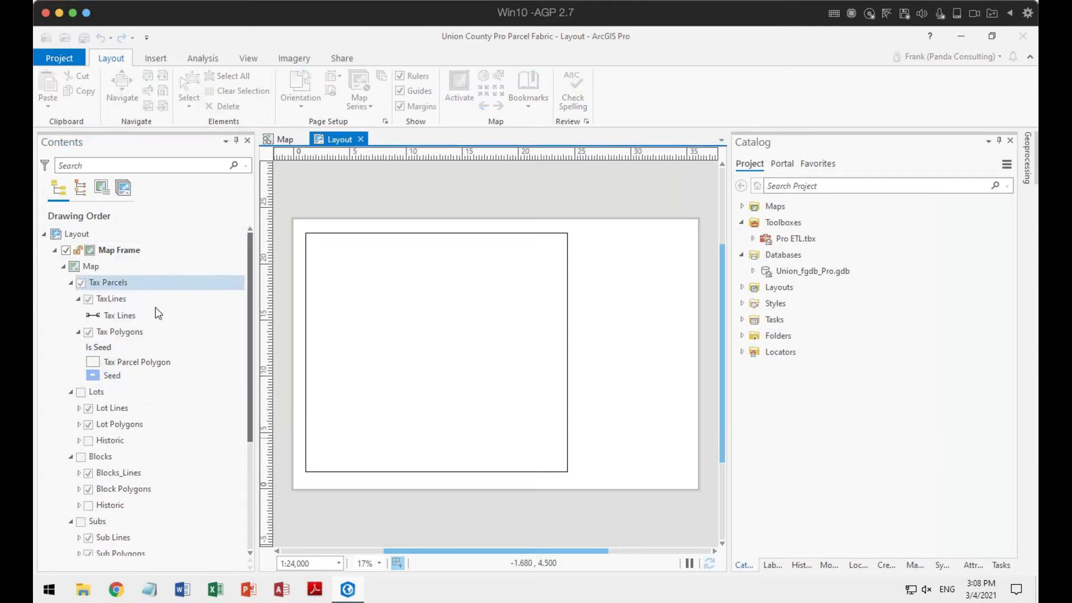
Step: Remove the Historic group layer from the Lots group and turn on the Lots group's visibility
{"action": "left_click", "coordinate": [116, 440]}
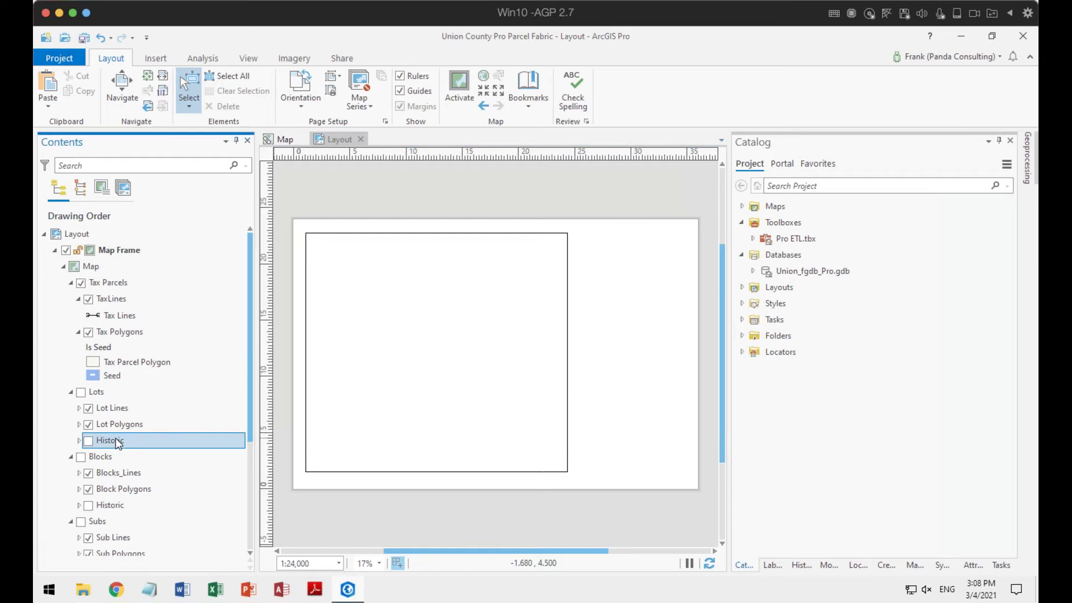
{"action": "right_click", "coordinate": [115, 440]}
{"action": "left_click", "coordinate": [155, 262]}
{"action": "left_click", "coordinate": [96, 392]}
{"action": "left_click", "coordinate": [81, 392]}
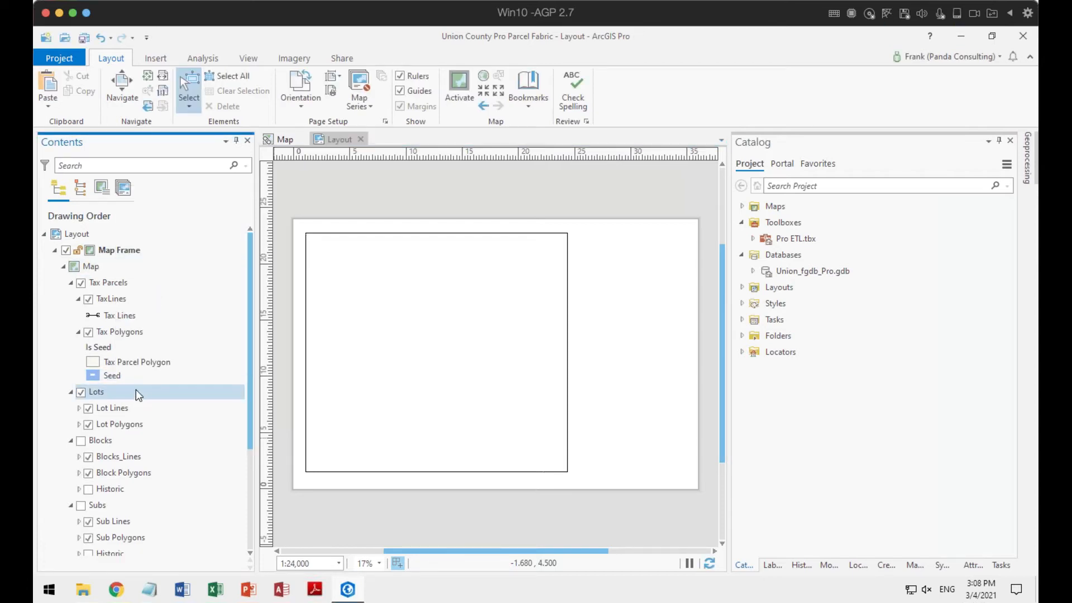
Step: Remove the Historic group layers from the Blocks, Subs and Easements groups
{"action": "right_click", "coordinate": [106, 487]}
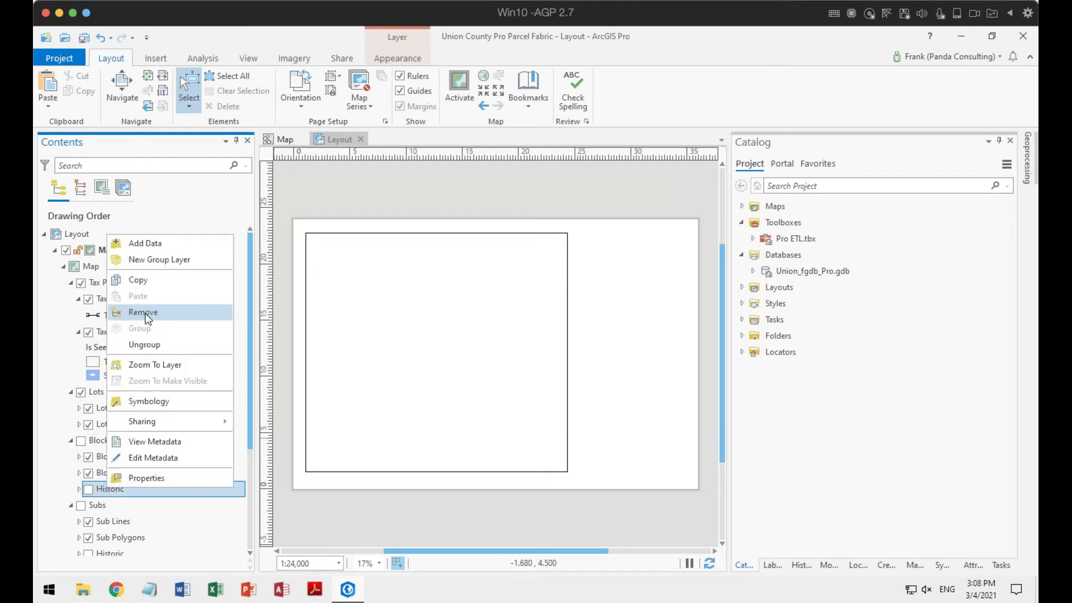
{"action": "left_click", "coordinate": [144, 312]}
{"action": "scroll", "coordinate": [165, 411], "scroll_direction": "down", "scroll_amount": 3}
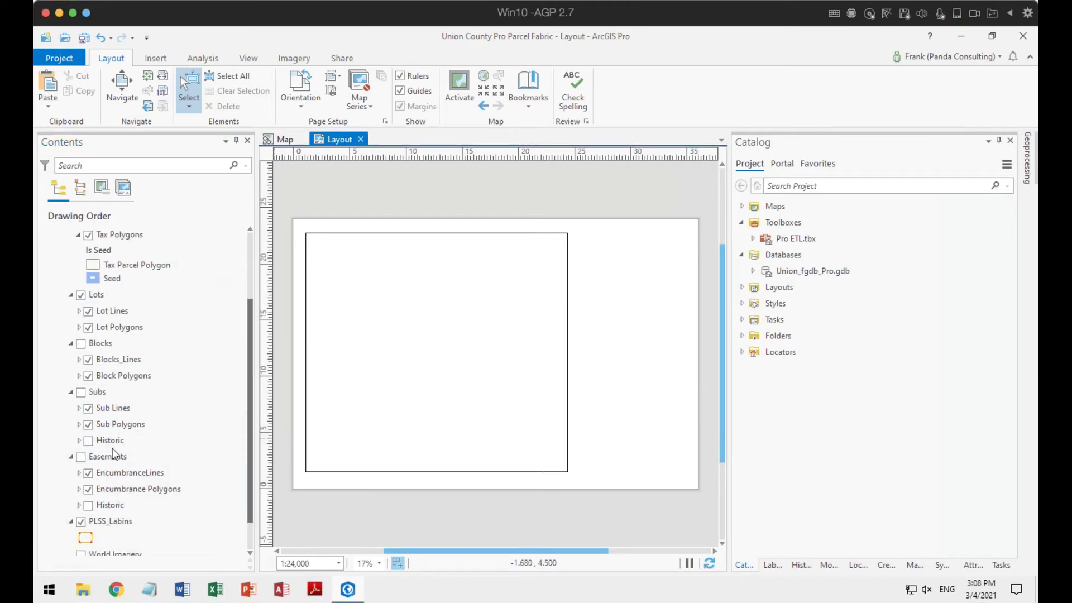
{"action": "right_click", "coordinate": [110, 440]}
{"action": "left_click", "coordinate": [146, 269]}
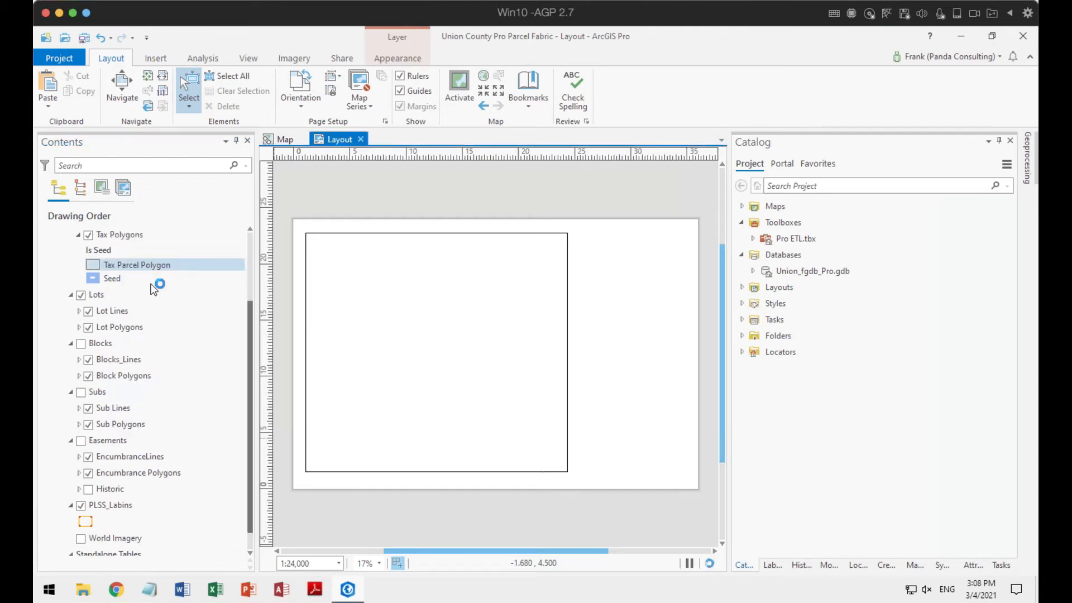
{"action": "right_click", "coordinate": [115, 487]}
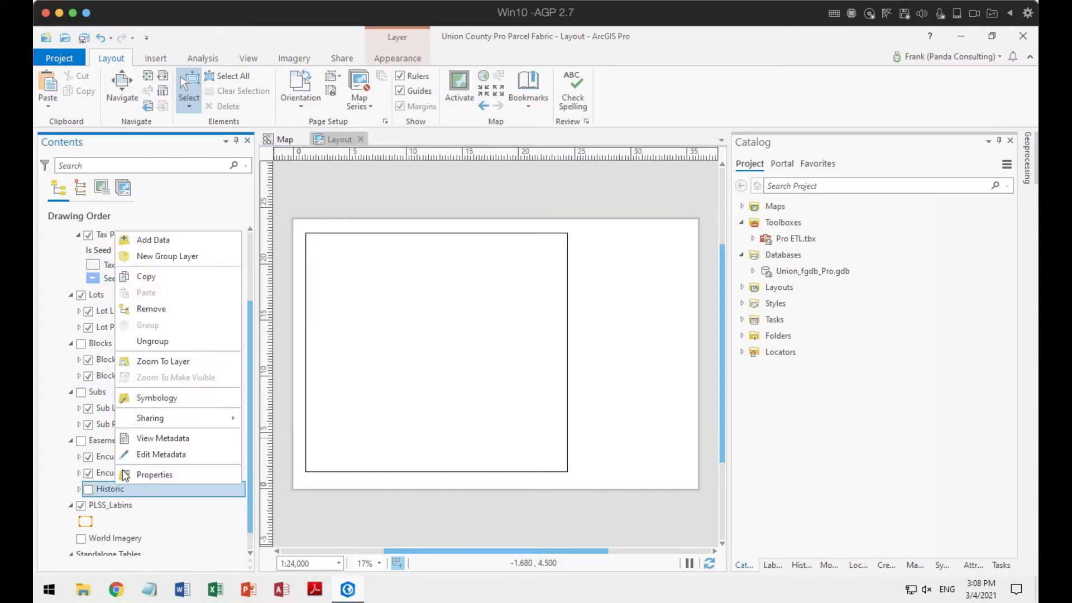
{"action": "left_click", "coordinate": [152, 307]}
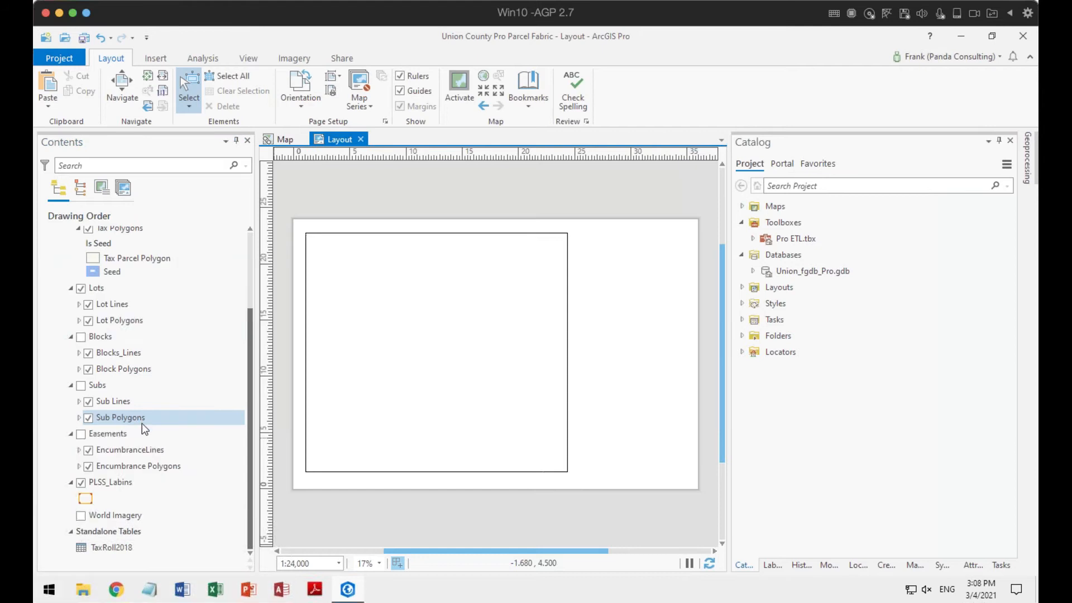
Step: Zoom the map frame to the PLSS_Labins layer and remove the TaxRoll2018 standalone table from the map
{"action": "left_click", "coordinate": [85, 498]}
{"action": "right_click", "coordinate": [99, 483]}
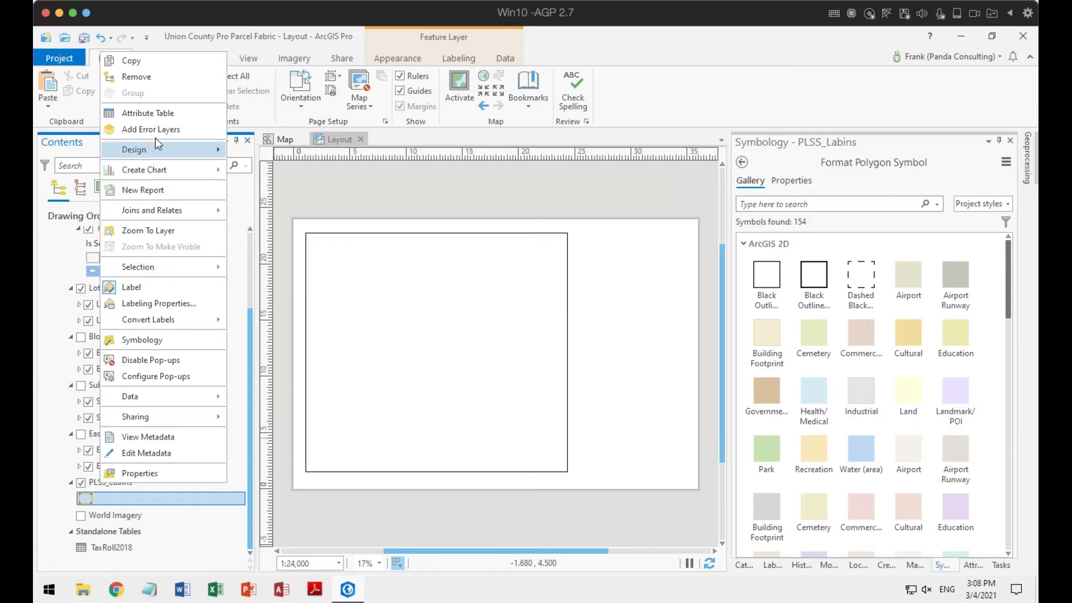
{"action": "left_click", "coordinate": [163, 230]}
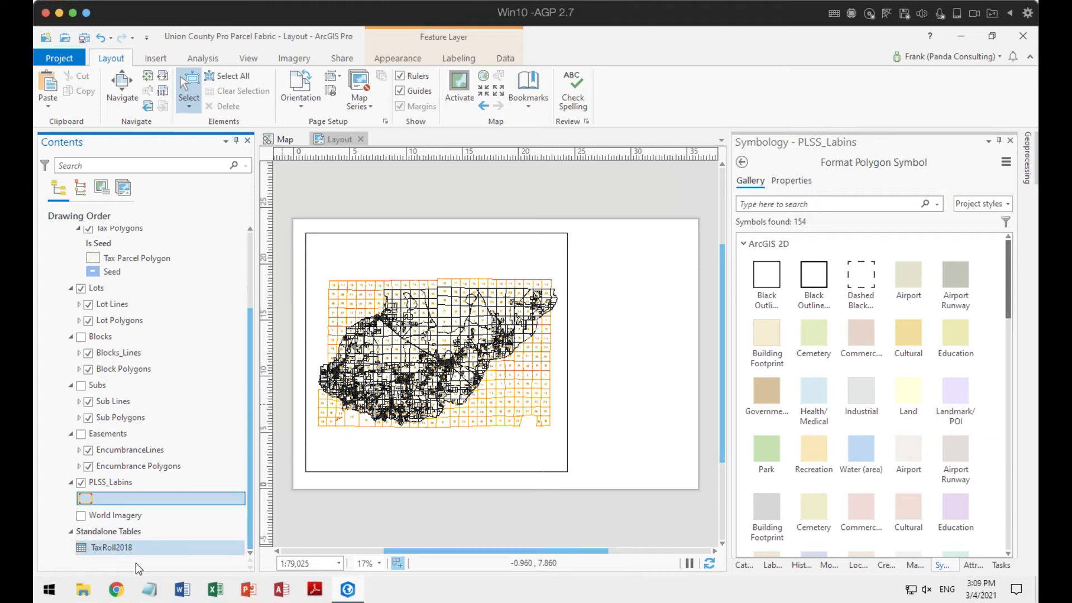
{"action": "right_click", "coordinate": [109, 547]}
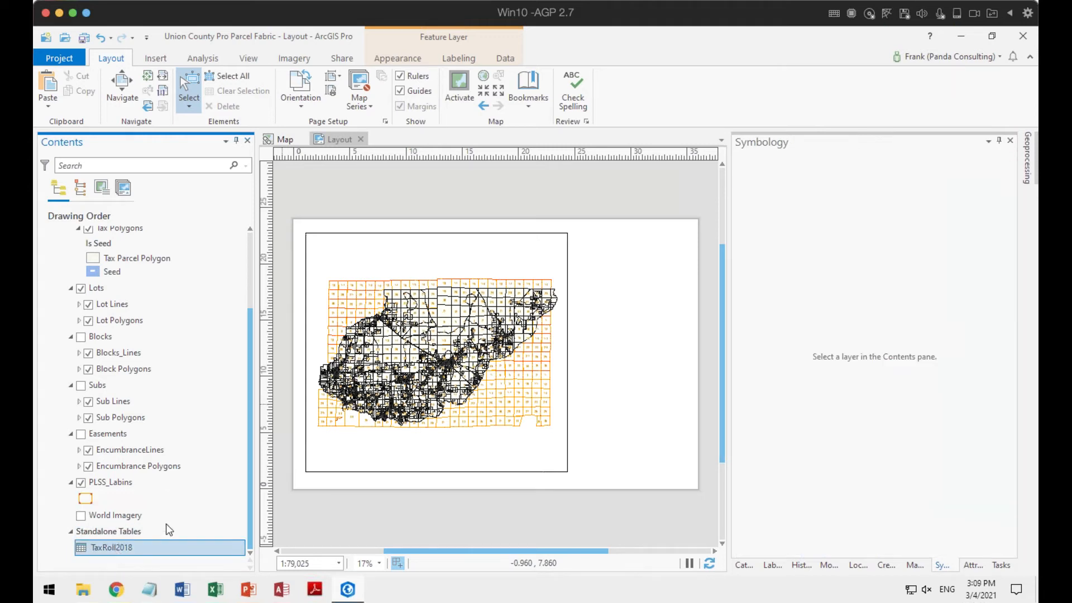
{"action": "left_click", "coordinate": [162, 231]}
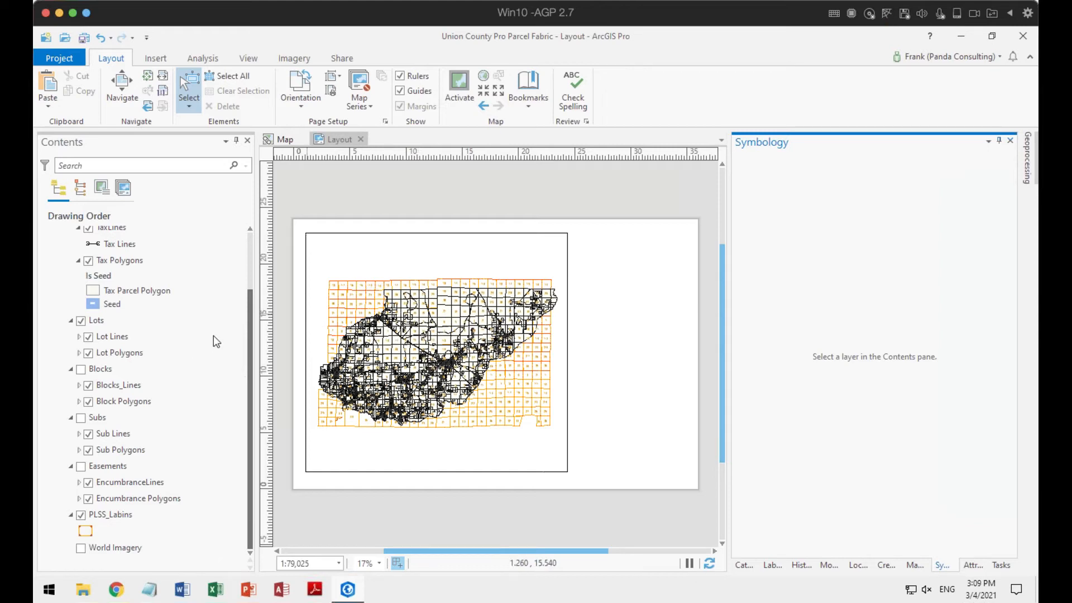
Step: Collapse the Tax Parcels, Lots, Subs and Easements groups, and turn on the Blocks group's visibility
{"action": "scroll", "coordinate": [213, 336], "scroll_direction": "up", "scroll_amount": 3}
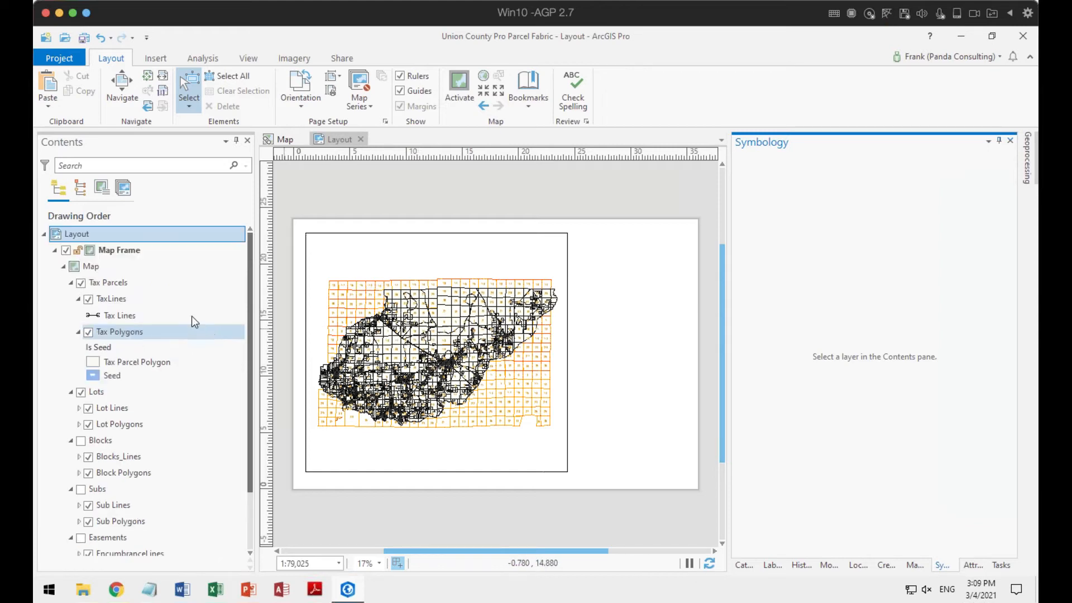
{"action": "left_click", "coordinate": [71, 283]}
{"action": "left_click", "coordinate": [71, 299]}
{"action": "left_click", "coordinate": [81, 315]}
{"action": "left_click", "coordinate": [72, 363]}
{"action": "left_click", "coordinate": [71, 380]}
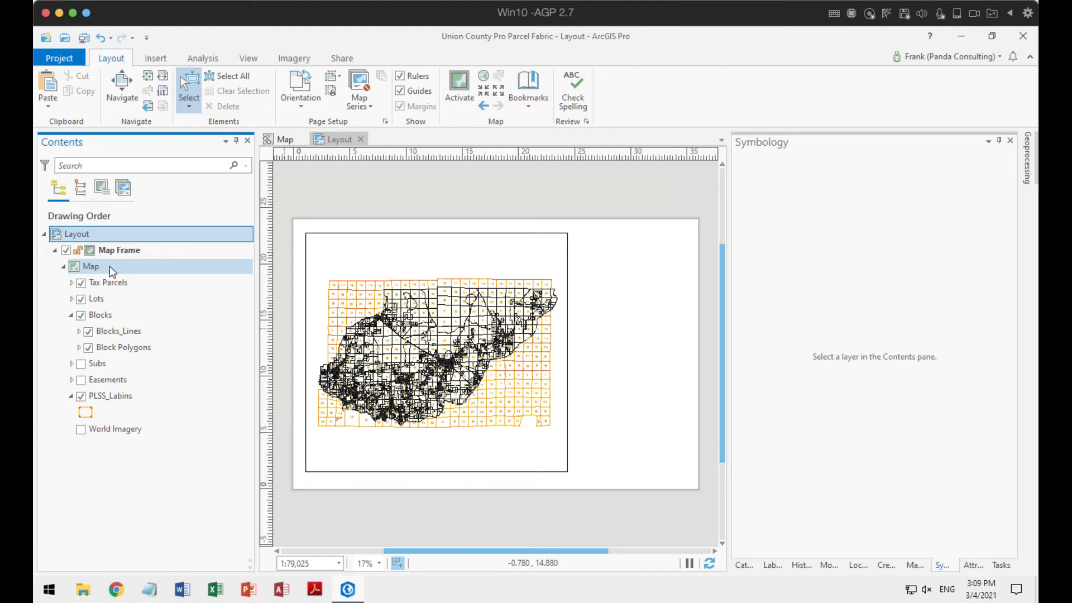
Step: Check the layers of the Map view against the layout, and close the project without saving changes
{"action": "left_click", "coordinate": [286, 139]}
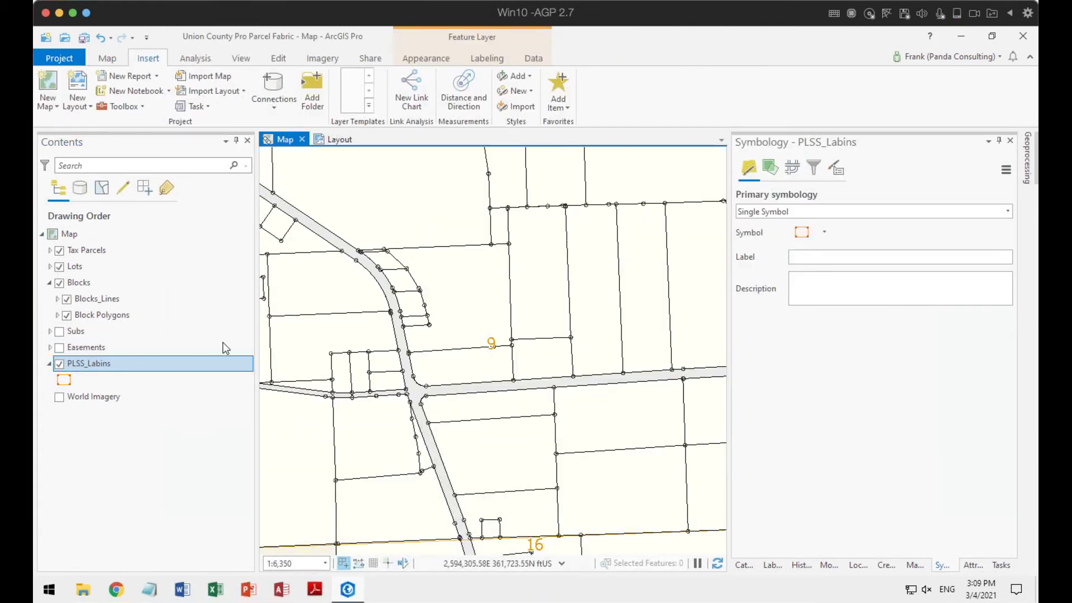
{"action": "left_click", "coordinate": [338, 140]}
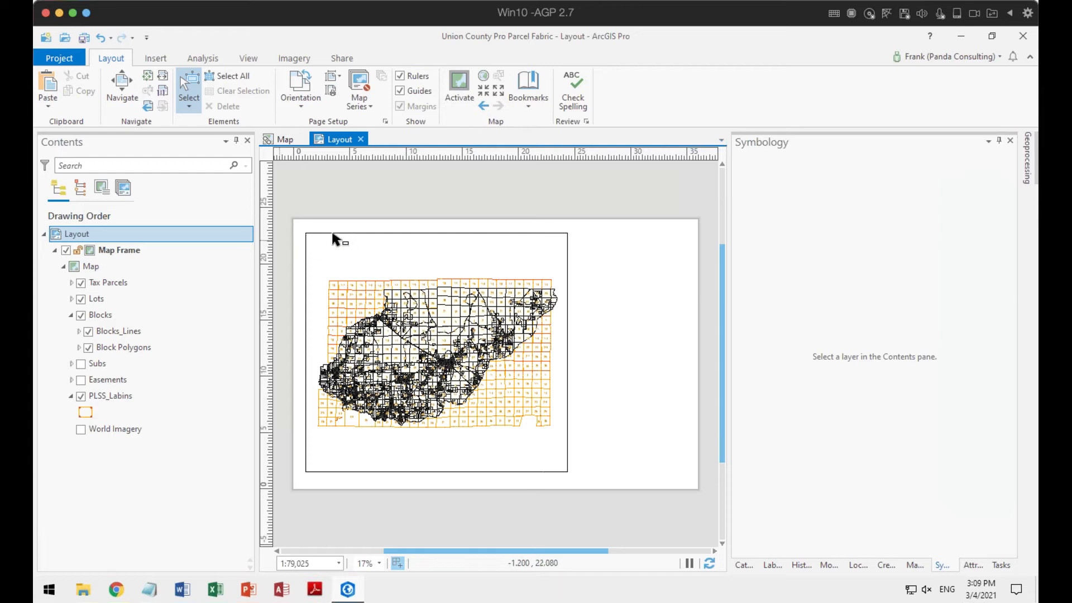
{"action": "left_click", "coordinate": [1023, 36]}
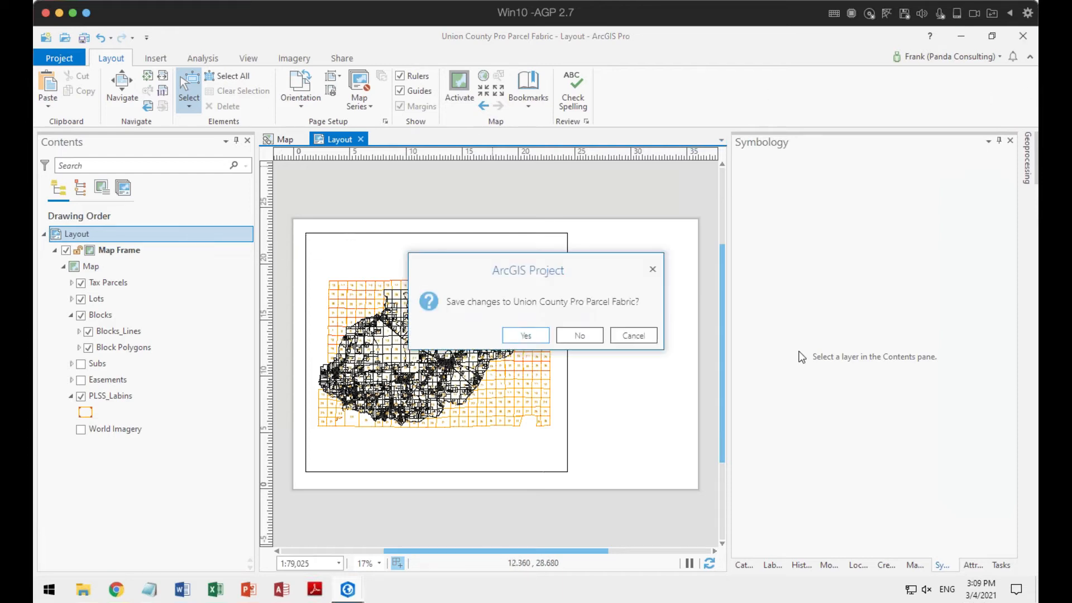
{"action": "left_click", "coordinate": [585, 332]}
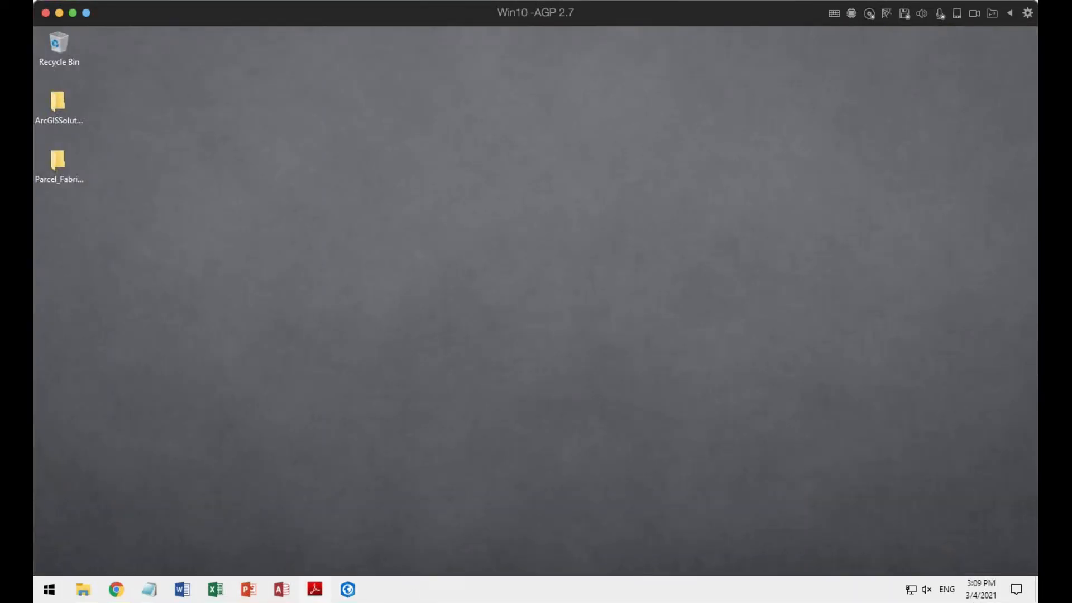
Step: Restart ArcGIS Pro and open the Union County Pro Parcel Fabric project from the Seminar Series > ArcGIS Pro > Mapping folder
{"action": "left_click", "coordinate": [348, 591]}
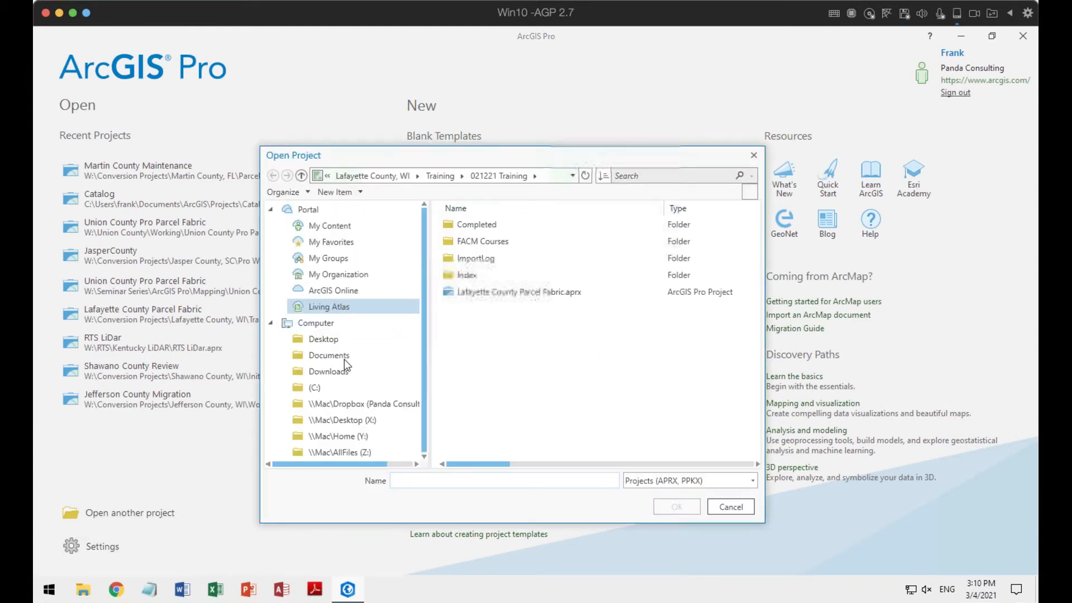
{"action": "left_click", "coordinate": [347, 405]}
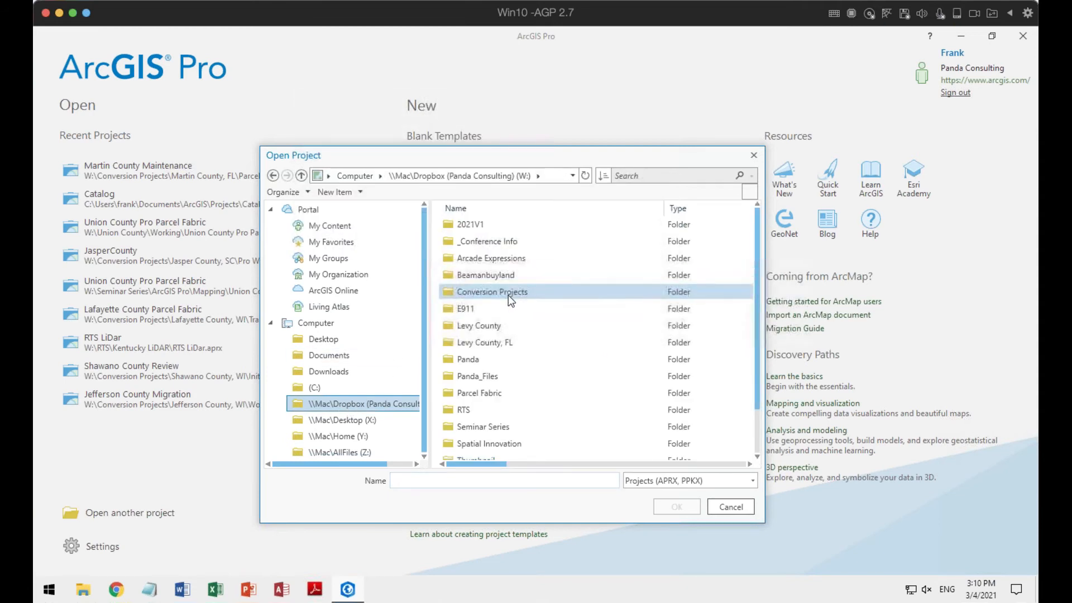
{"action": "double_click", "coordinate": [481, 428]}
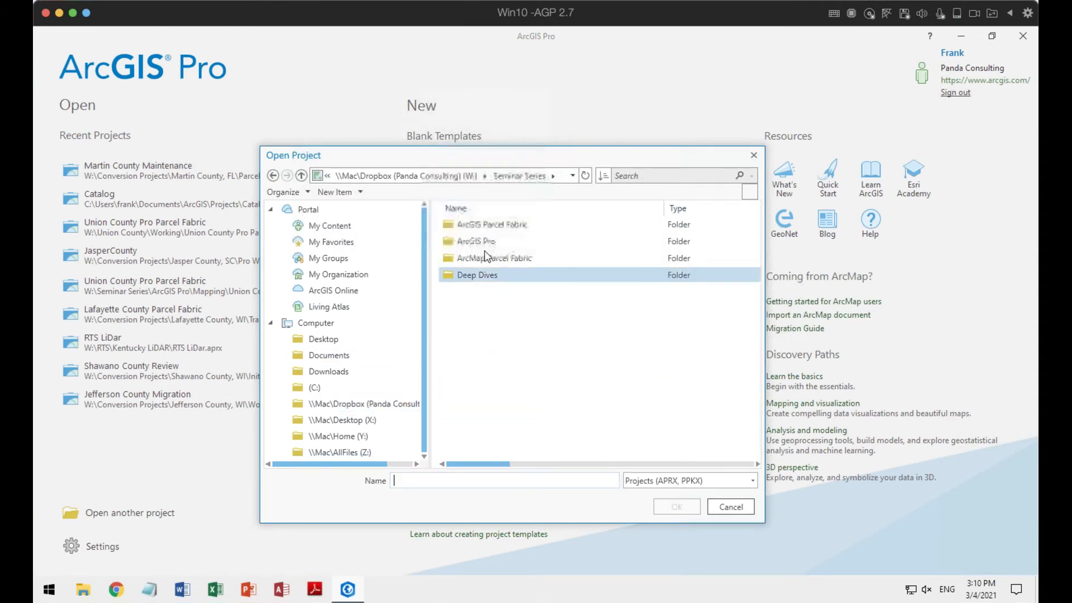
{"action": "double_click", "coordinate": [483, 244]}
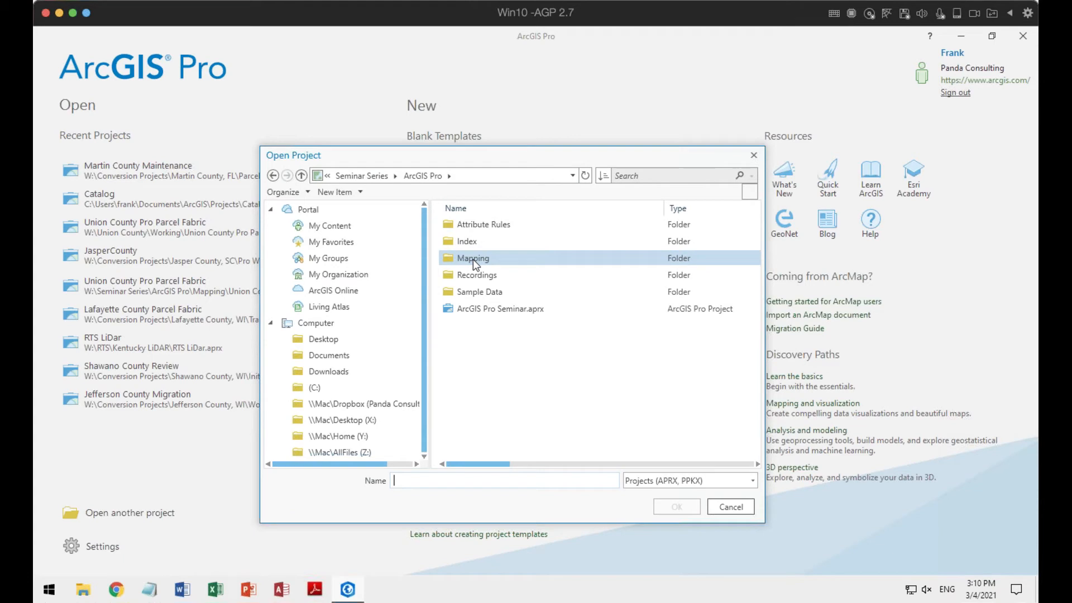
{"action": "double_click", "coordinate": [474, 259]}
{"action": "double_click", "coordinate": [485, 242]}
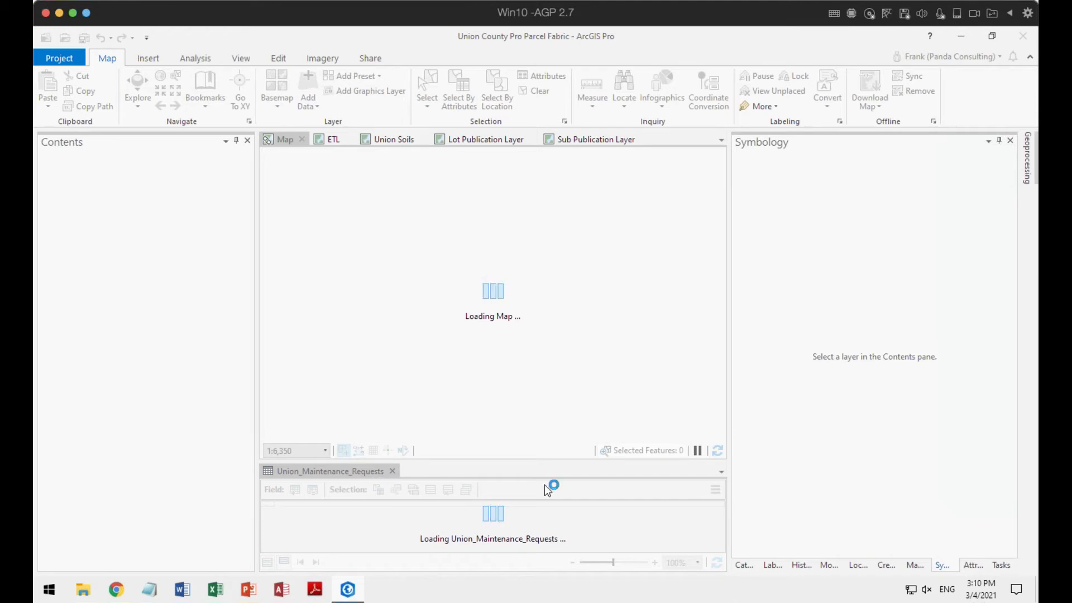
Step: Close the Union_Maintenance_Requests table and the Sub Publication Layer, Lot Publication Layer, Union Soils and ETL map views
{"action": "left_click", "coordinate": [393, 471]}
{"action": "left_click", "coordinate": [645, 139]}
{"action": "left_click", "coordinate": [532, 140]}
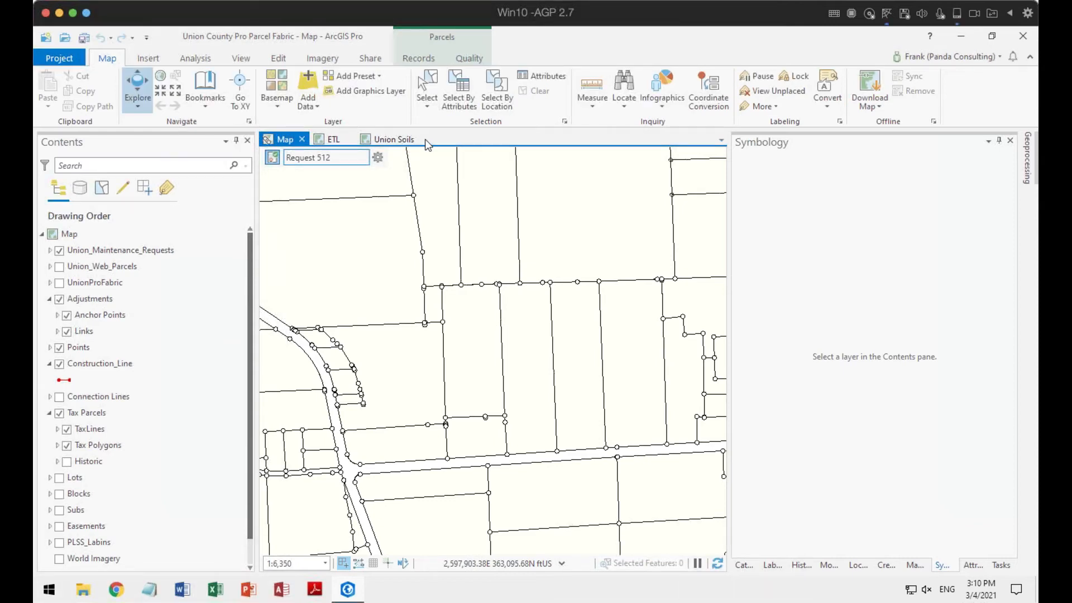
{"action": "left_click", "coordinate": [425, 139]}
{"action": "left_click", "coordinate": [353, 140]}
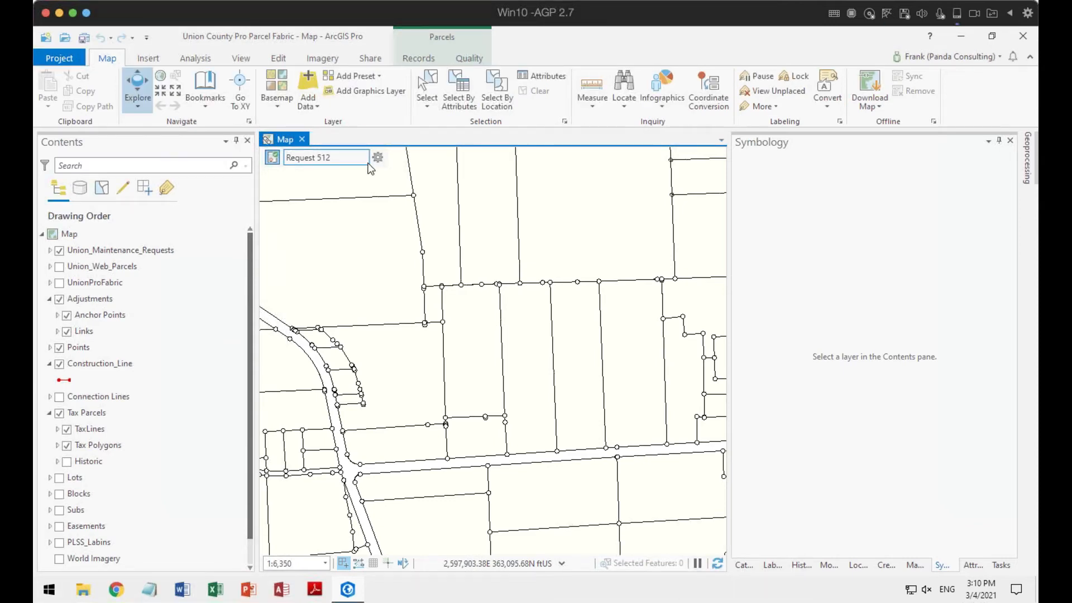
Step: Rename the map as Editing Map
{"action": "left_click", "coordinate": [184, 348]}
{"action": "left_click", "coordinate": [197, 211]}
{"action": "left_click", "coordinate": [69, 235]}
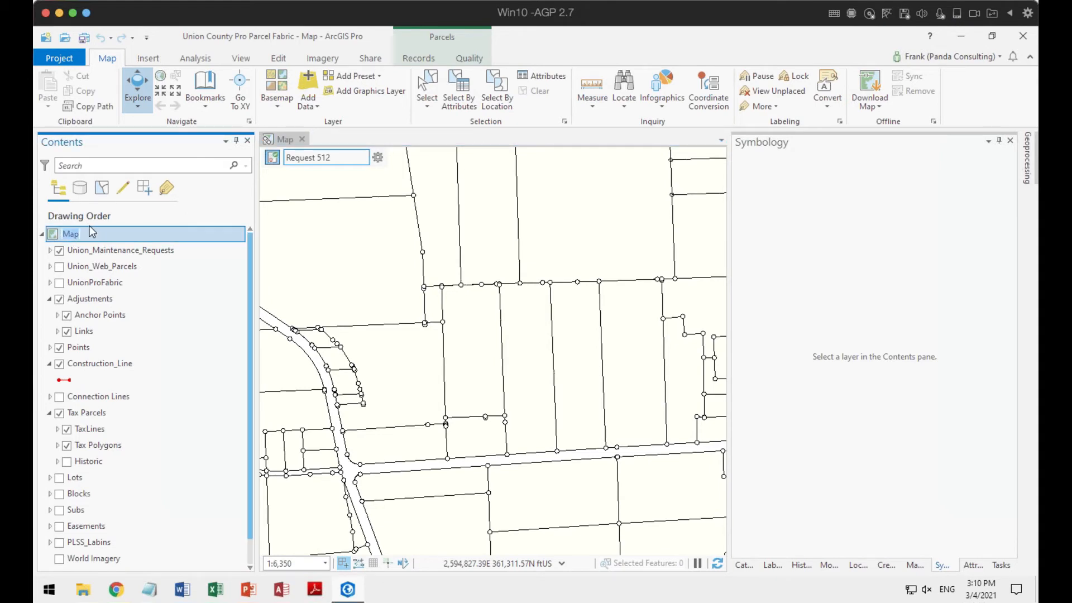
{"action": "type", "text": "Editing Map"}
{"action": "key", "text": "Return"}
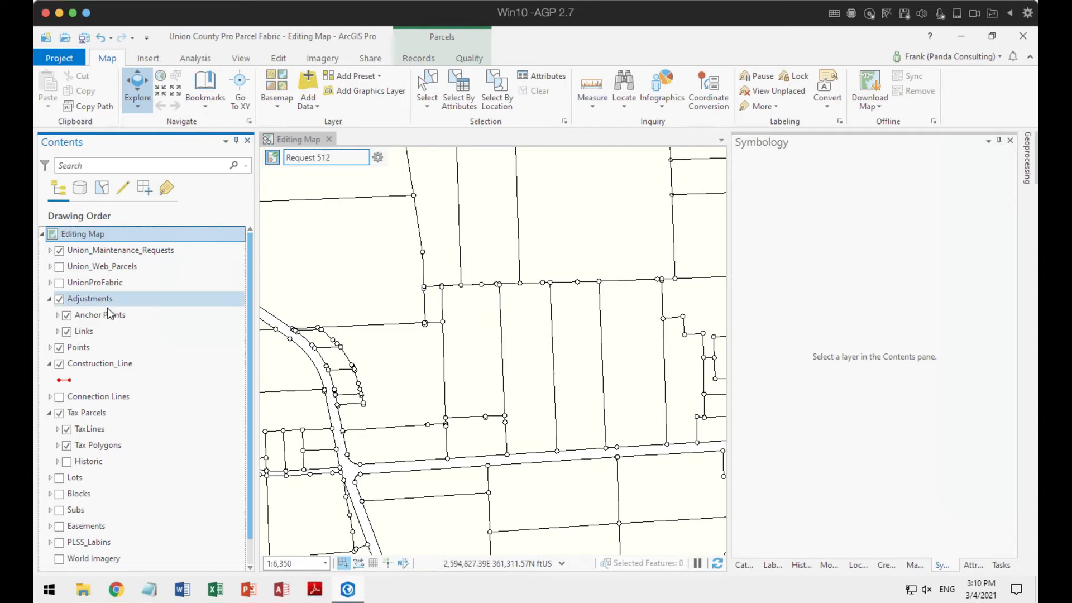
Step: Insert a new map into the project and name it Publication
{"action": "left_click", "coordinate": [104, 315]}
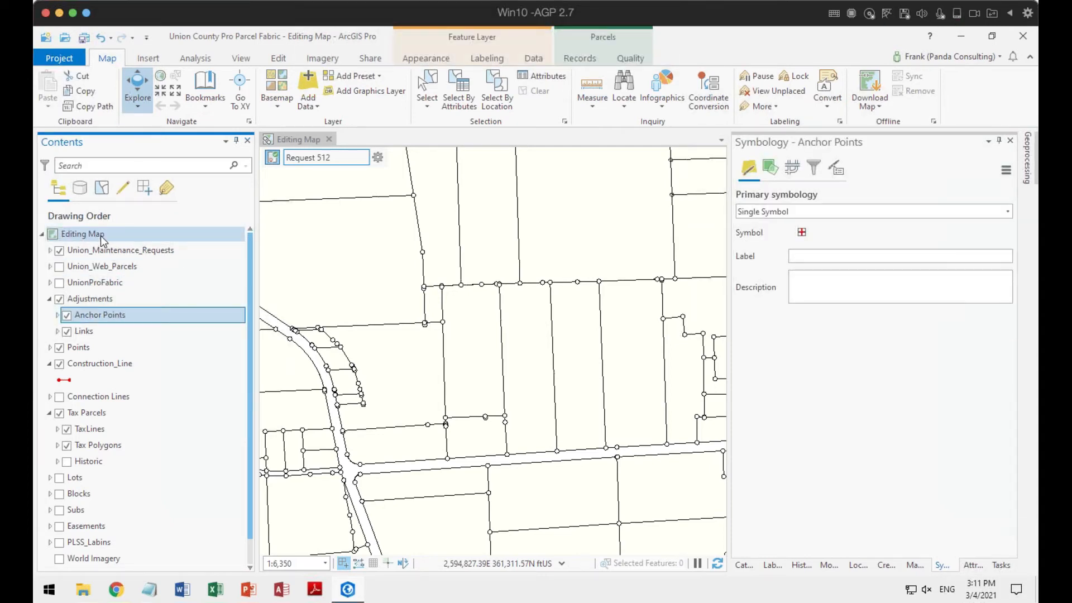
{"action": "left_click", "coordinate": [149, 58]}
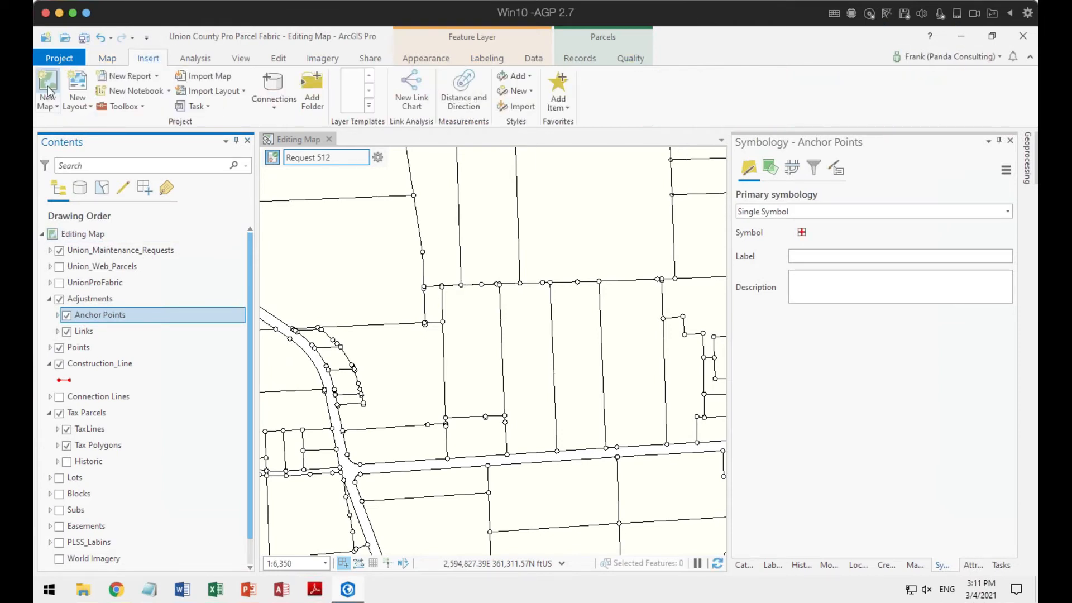
{"action": "left_click", "coordinate": [48, 85]}
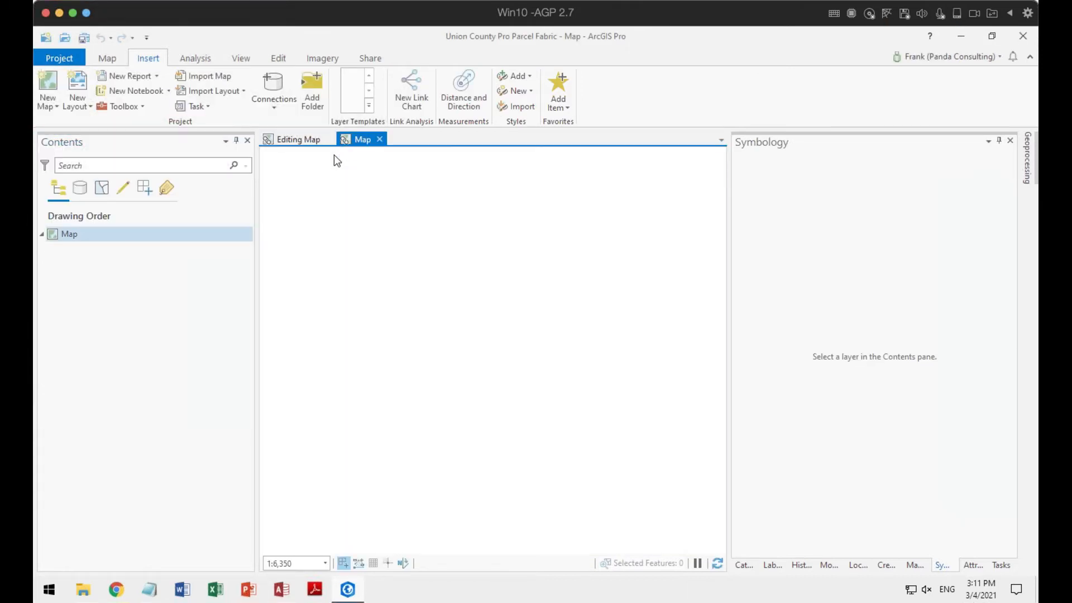
{"action": "double_click", "coordinate": [67, 235]}
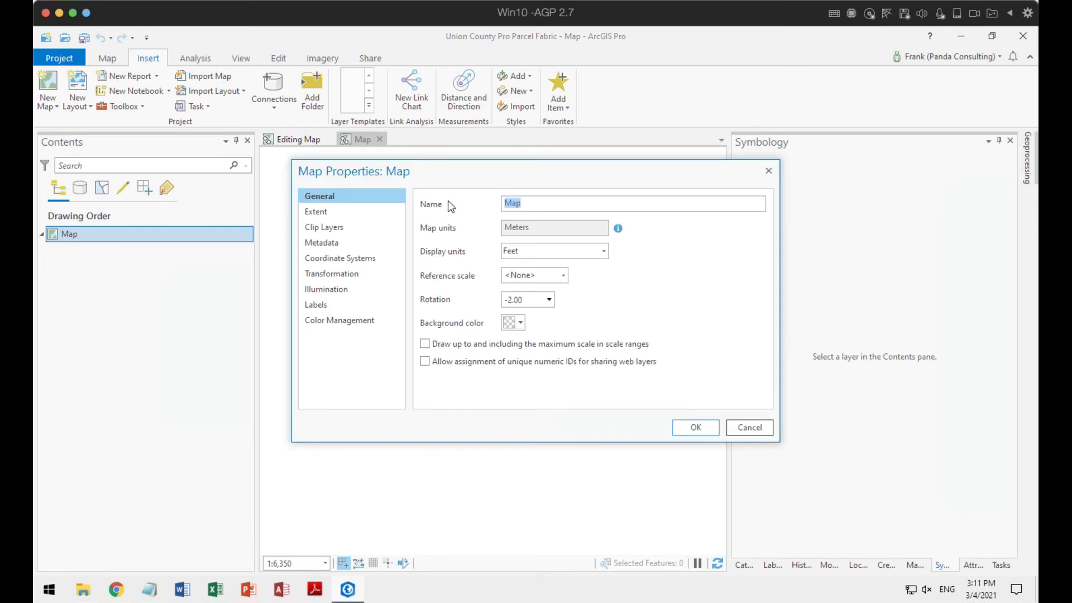
{"action": "type", "text": "Publication"}
{"action": "mouse_move", "coordinate": [618, 230]}
{"action": "left_click", "coordinate": [702, 428]}
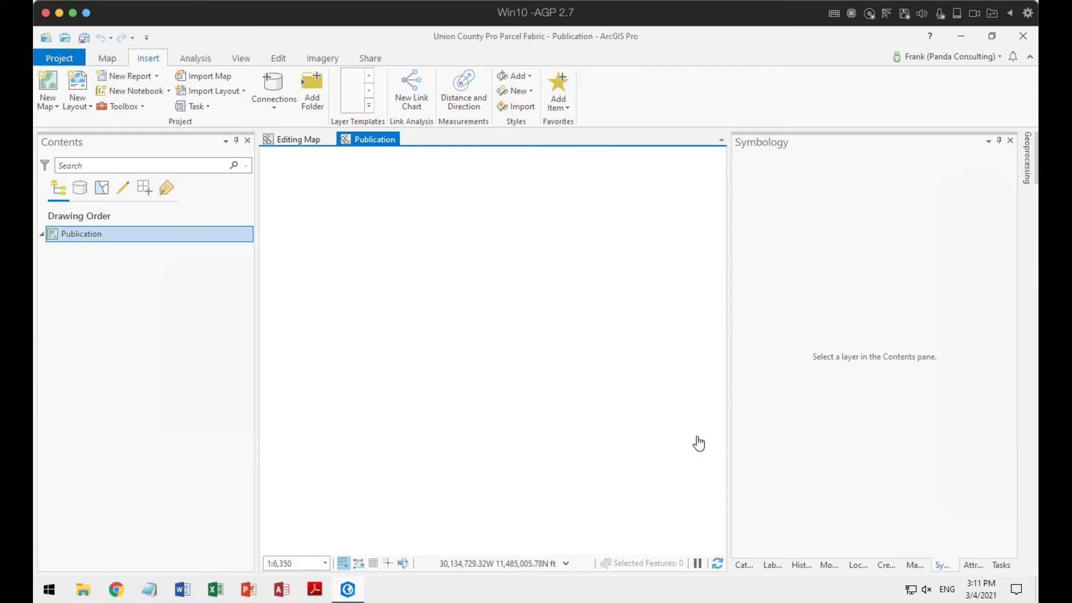
Step: Copy the Tax Polygons layer from the Editing Map and paste it into the Publication map
{"action": "left_click", "coordinate": [294, 140]}
{"action": "scroll", "coordinate": [117, 405], "scroll_direction": "down", "scroll_amount": 1}
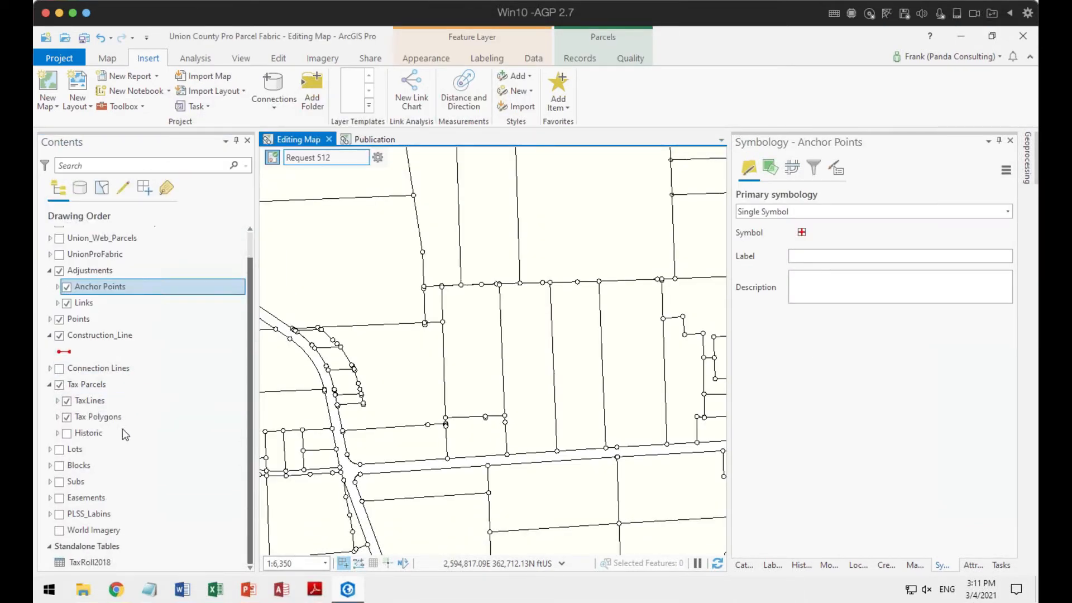
{"action": "right_click", "coordinate": [106, 424]}
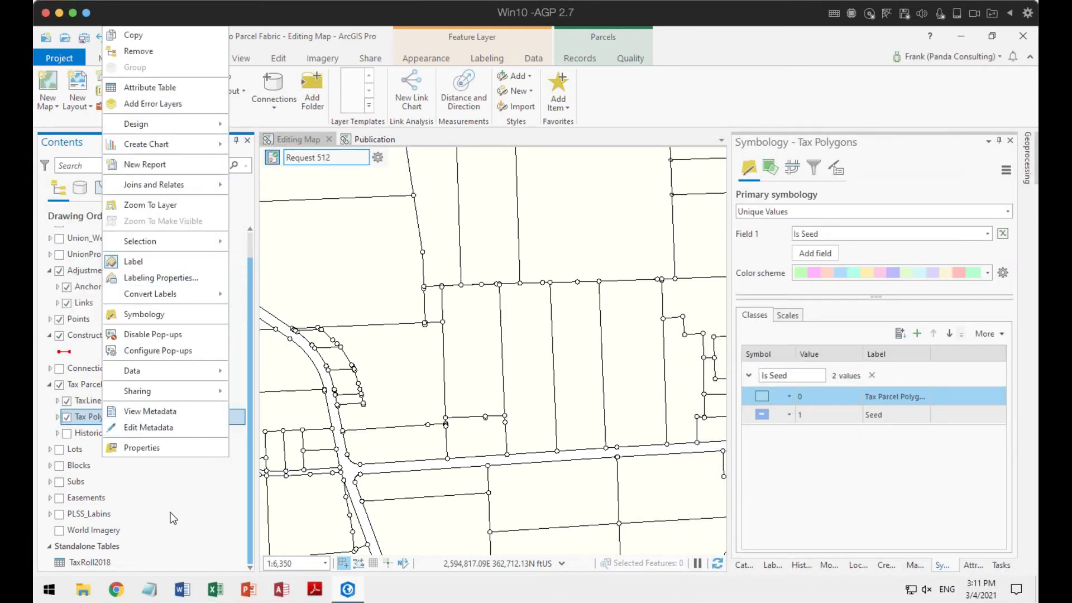
{"action": "left_click", "coordinate": [136, 37]}
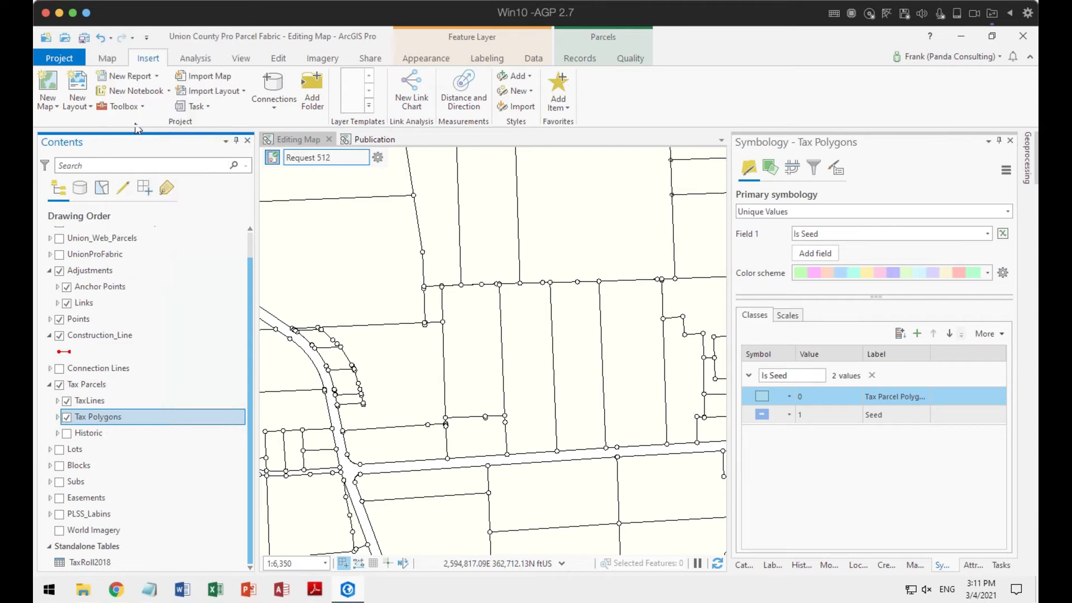
{"action": "left_click", "coordinate": [366, 140]}
{"action": "right_click", "coordinate": [78, 235]}
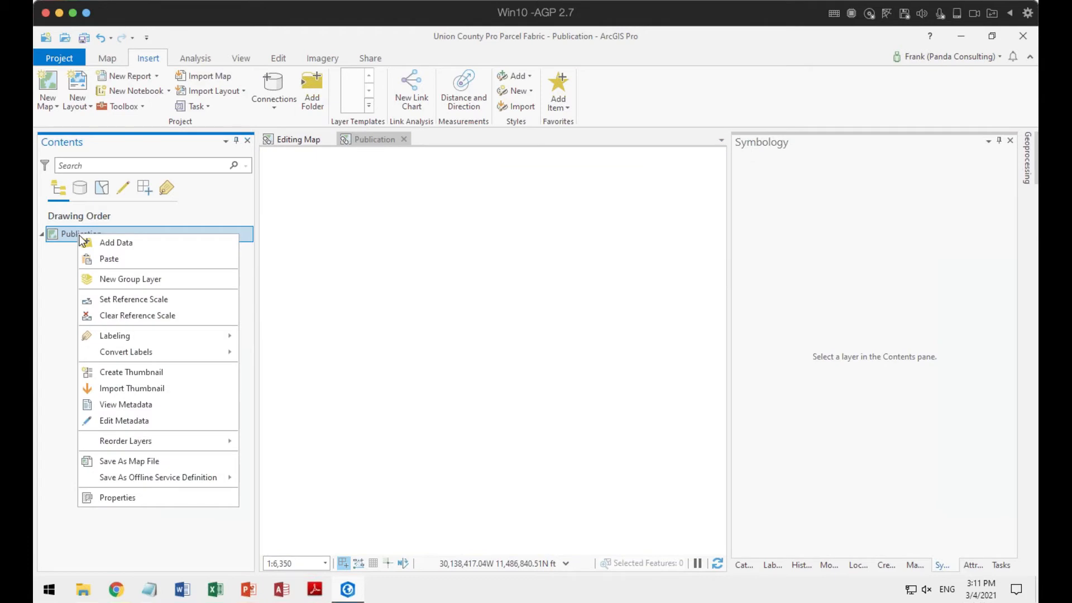
{"action": "left_click", "coordinate": [106, 259]}
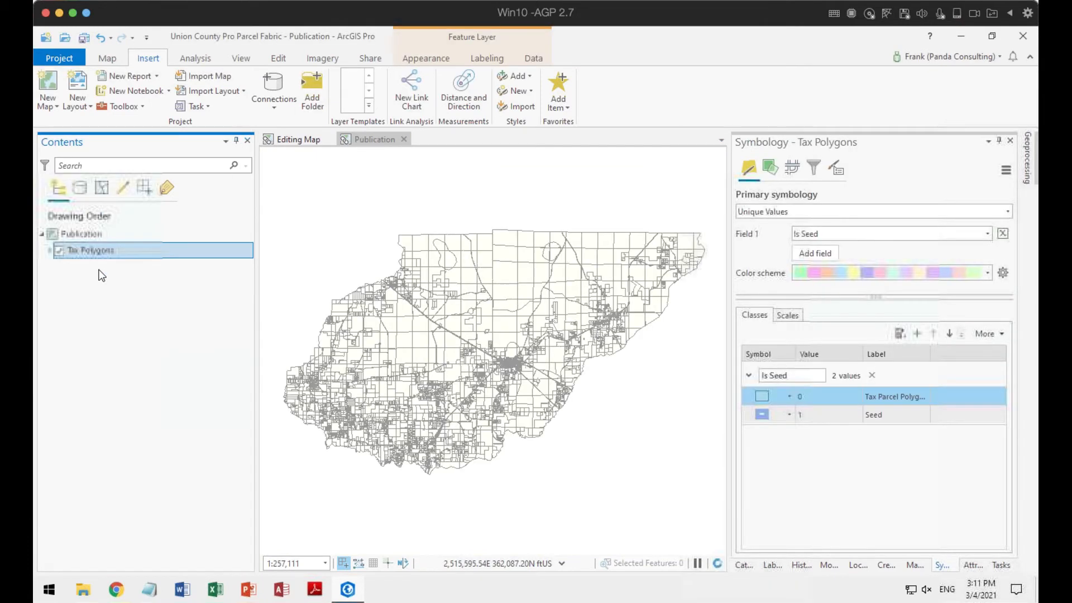
Step: Copy Lot Polygons from the Editing Map's Lots group into the Publication map and place it below Tax Polygons
{"action": "left_click", "coordinate": [299, 139]}
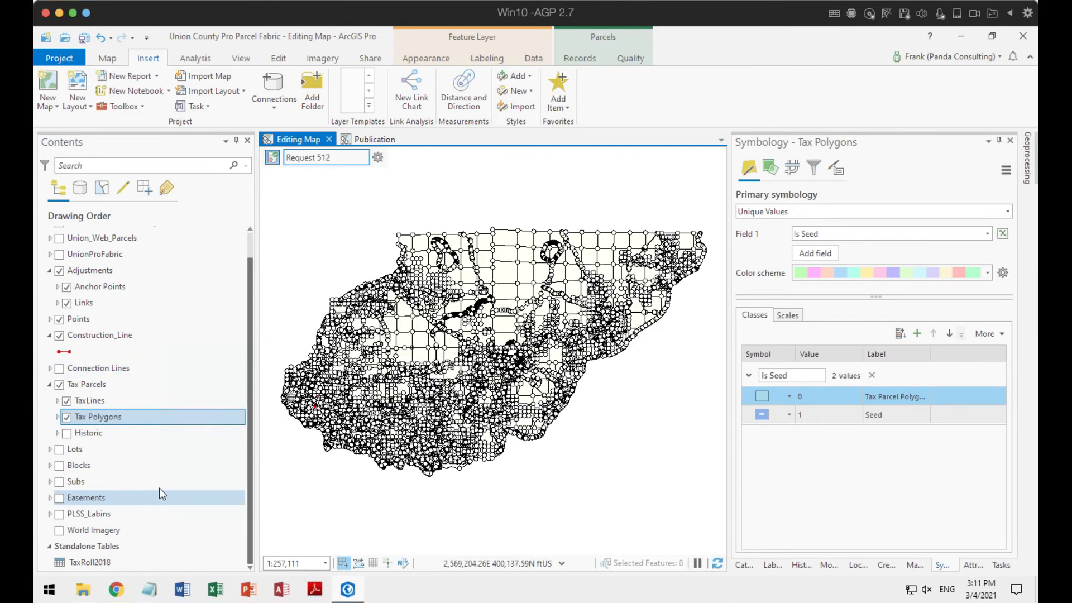
{"action": "left_click", "coordinate": [50, 450]}
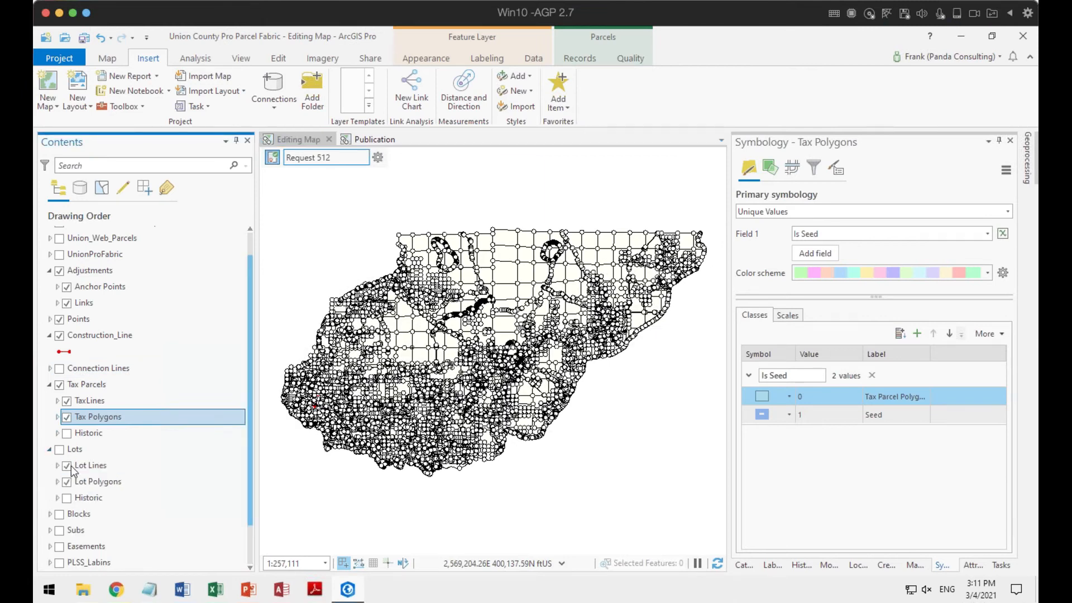
{"action": "right_click", "coordinate": [95, 487]}
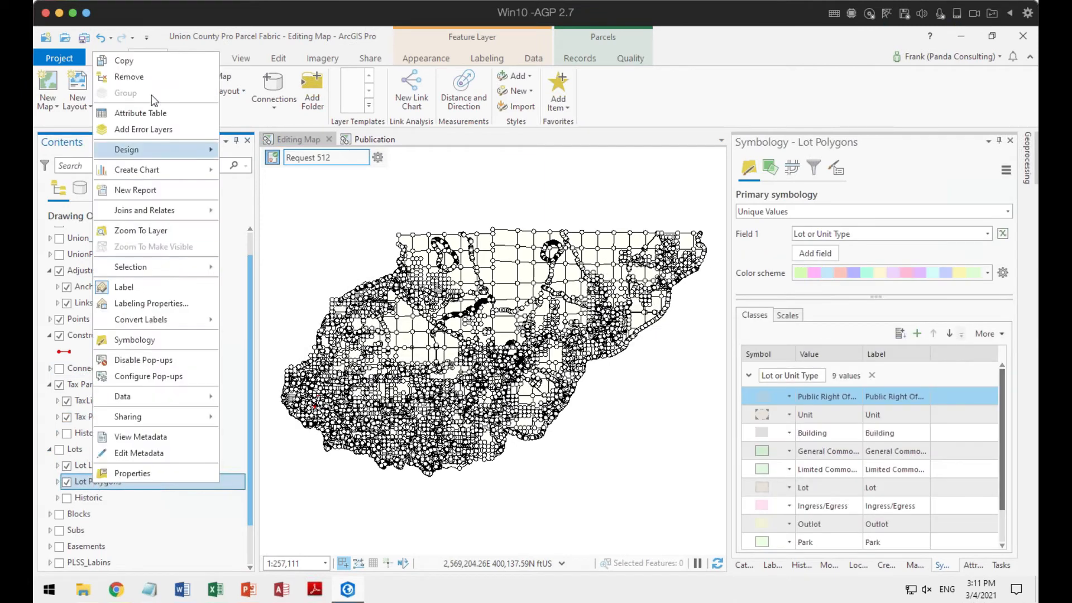
{"action": "left_click", "coordinate": [155, 60]}
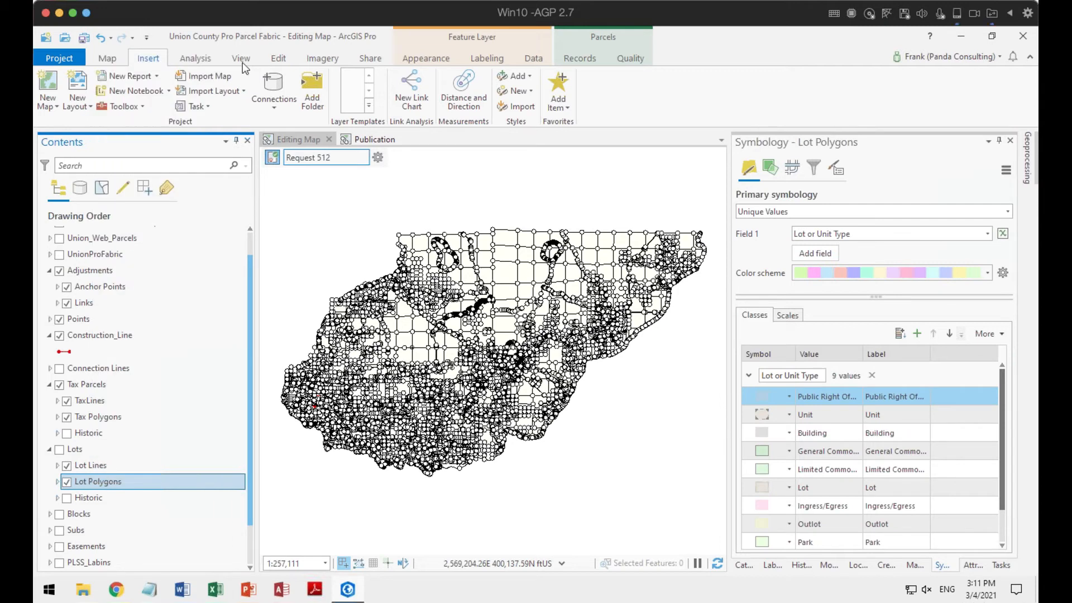
{"action": "left_click", "coordinate": [375, 139]}
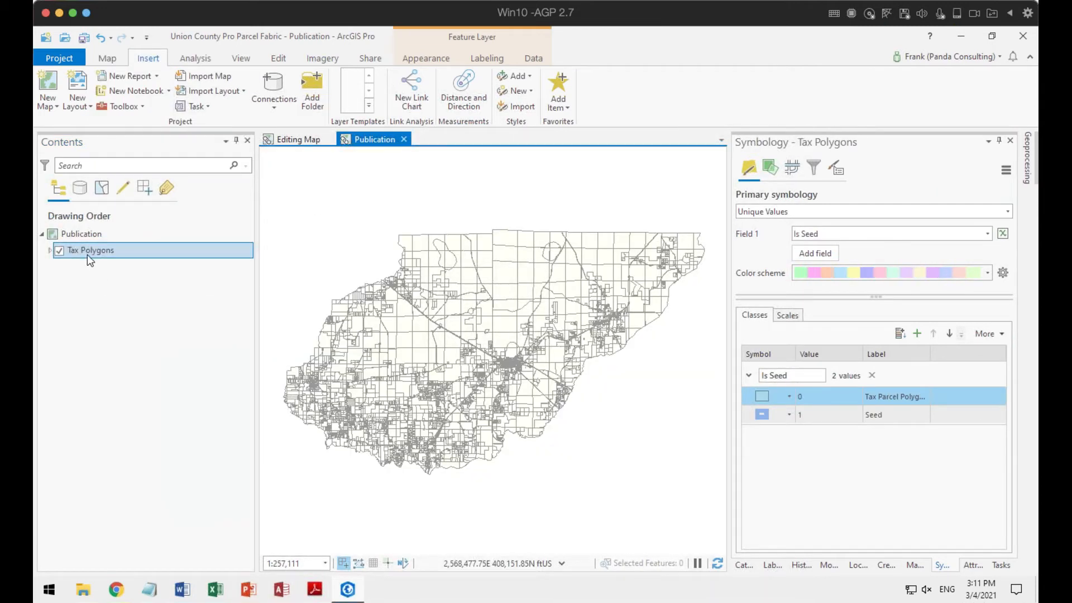
{"action": "right_click", "coordinate": [81, 233]}
{"action": "left_click", "coordinate": [116, 258]}
{"action": "left_click_drag", "start_coordinate": [86, 261], "coordinate": [83, 270]}
Step: Copy the Sub Polygons layer from the Subs group of the Editing Map
{"action": "left_click", "coordinate": [276, 140]}
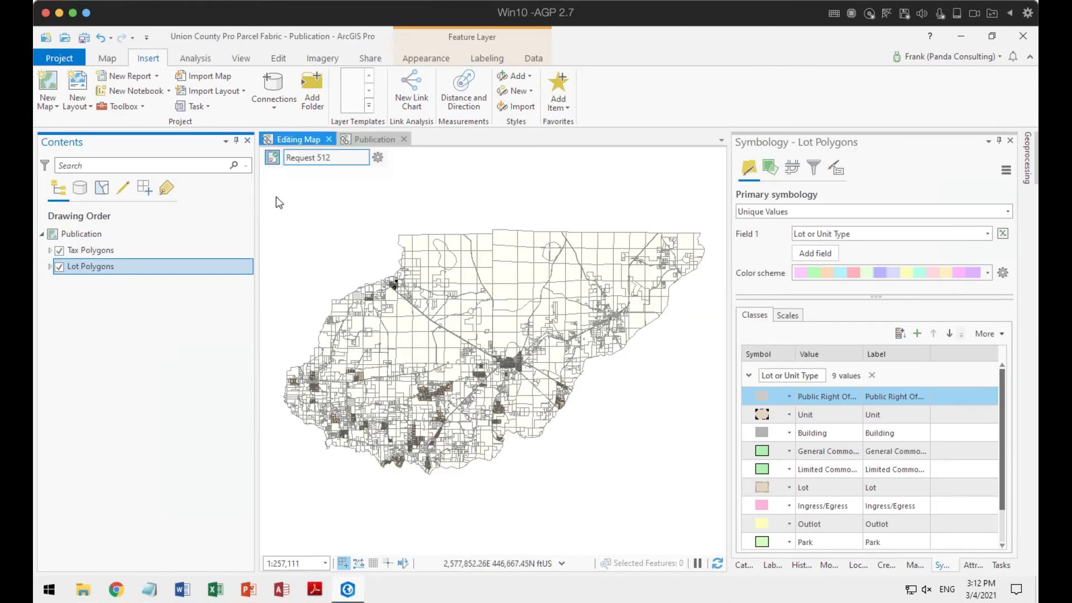
{"action": "scroll", "coordinate": [115, 467], "scroll_direction": "down", "scroll_amount": 2}
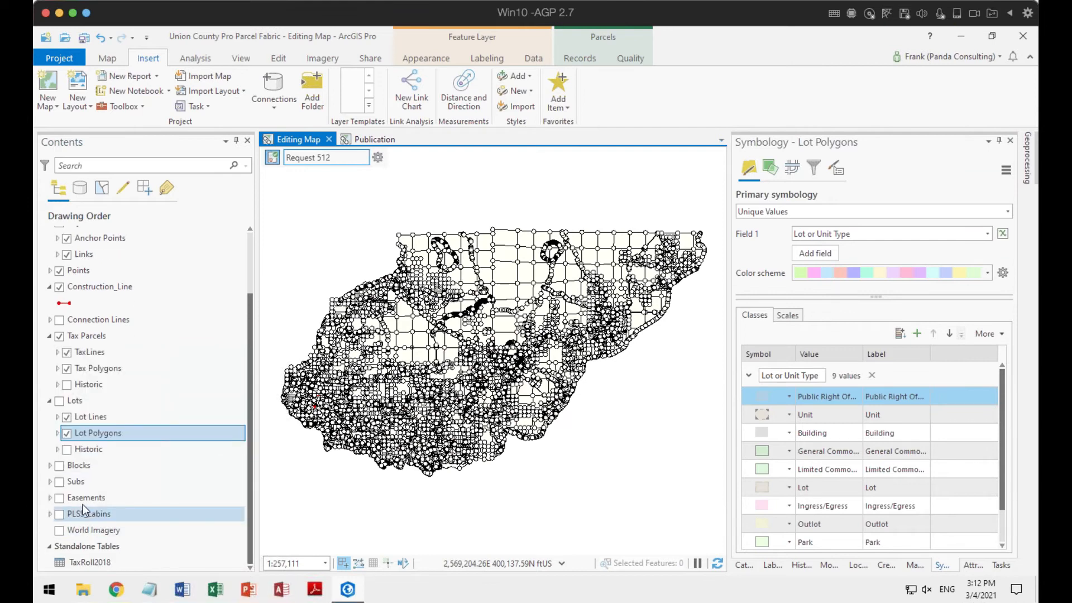
{"action": "left_click", "coordinate": [50, 482]}
{"action": "left_click", "coordinate": [88, 518]}
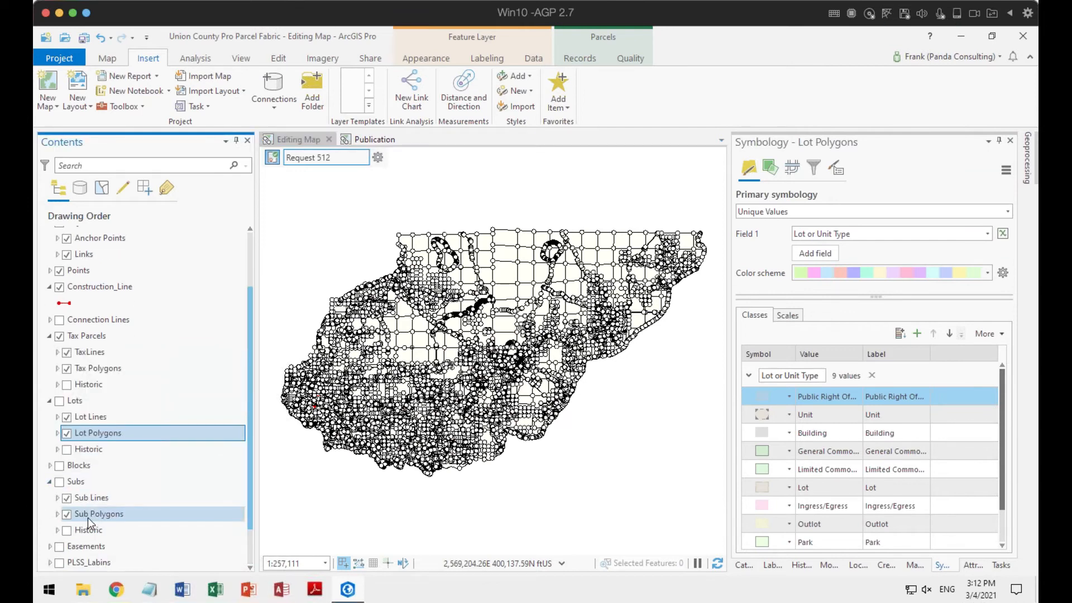
{"action": "right_click", "coordinate": [89, 516]}
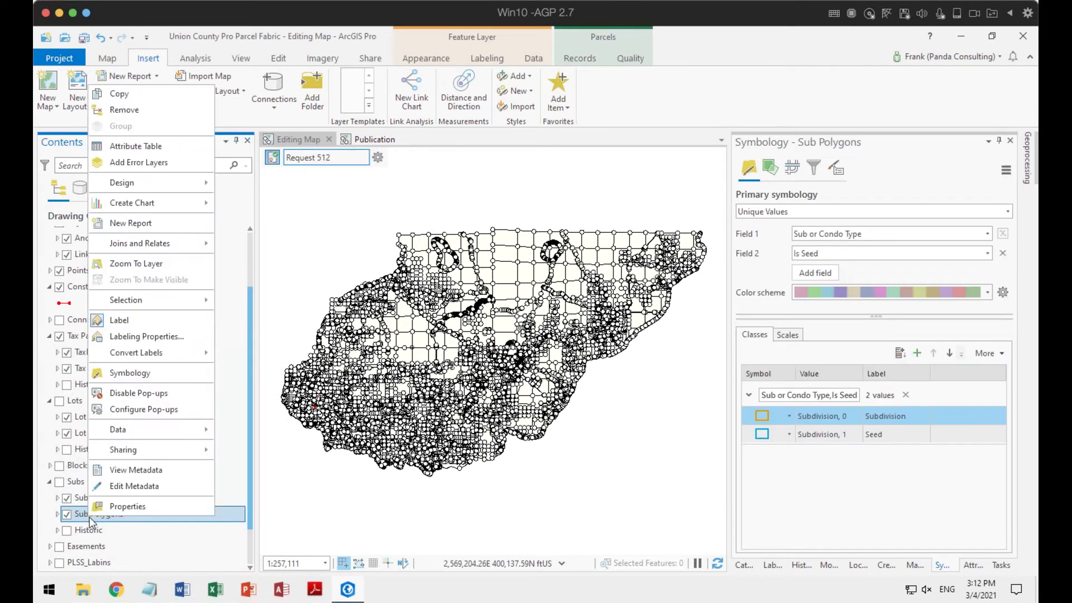
{"action": "left_click", "coordinate": [128, 99]}
Step: Paste the copied Sub Polygons layer into the Publication map and move it below Lot Polygons
{"action": "left_click", "coordinate": [369, 140]}
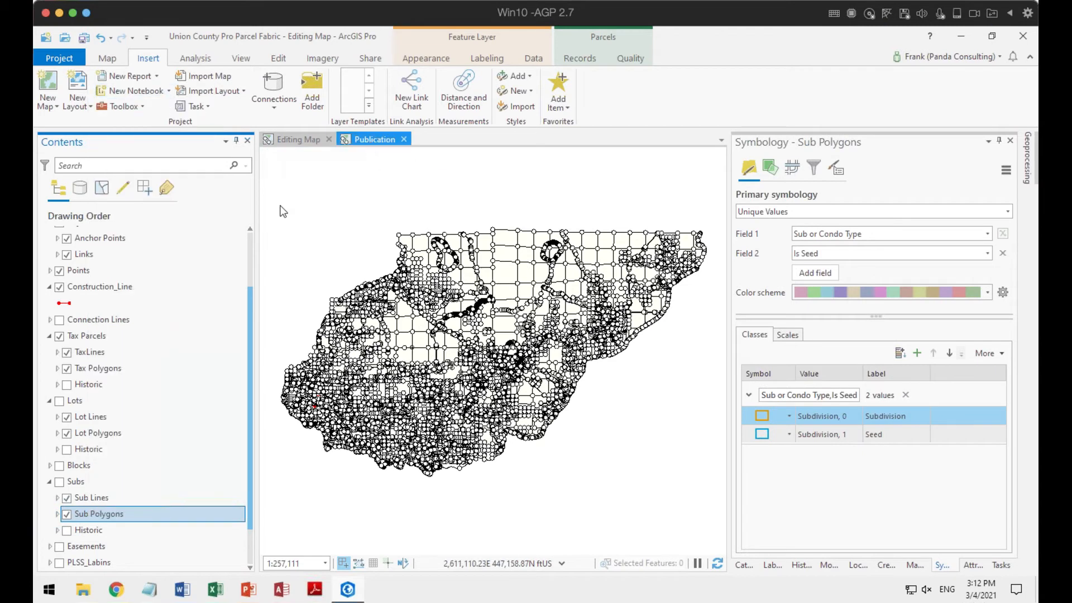
{"action": "left_click", "coordinate": [115, 328]}
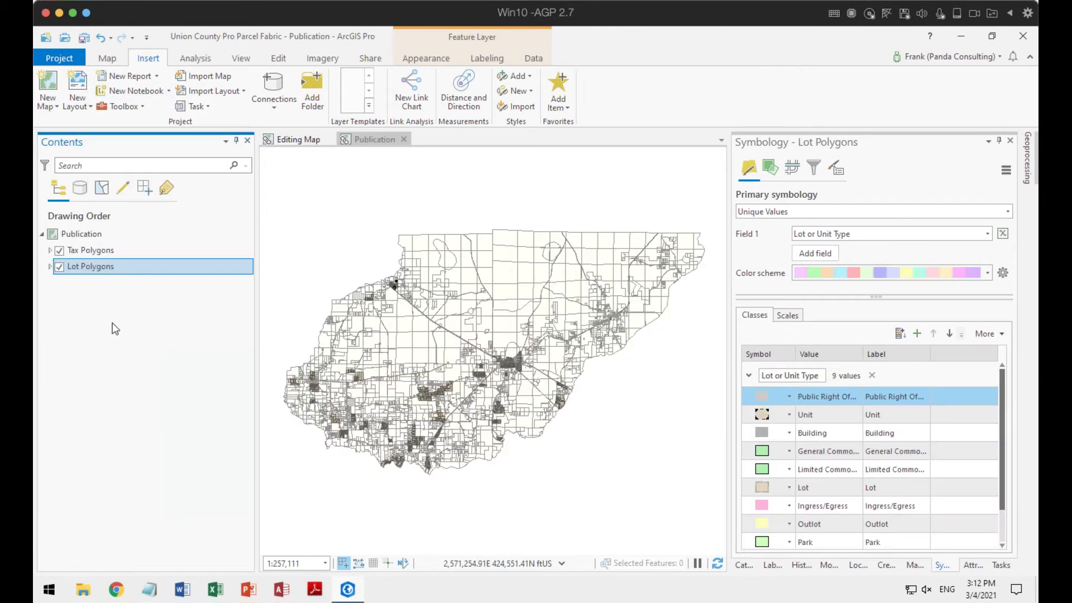
{"action": "right_click", "coordinate": [97, 272]}
{"action": "left_click", "coordinate": [62, 337]}
{"action": "left_click", "coordinate": [86, 233]}
{"action": "right_click", "coordinate": [85, 232]}
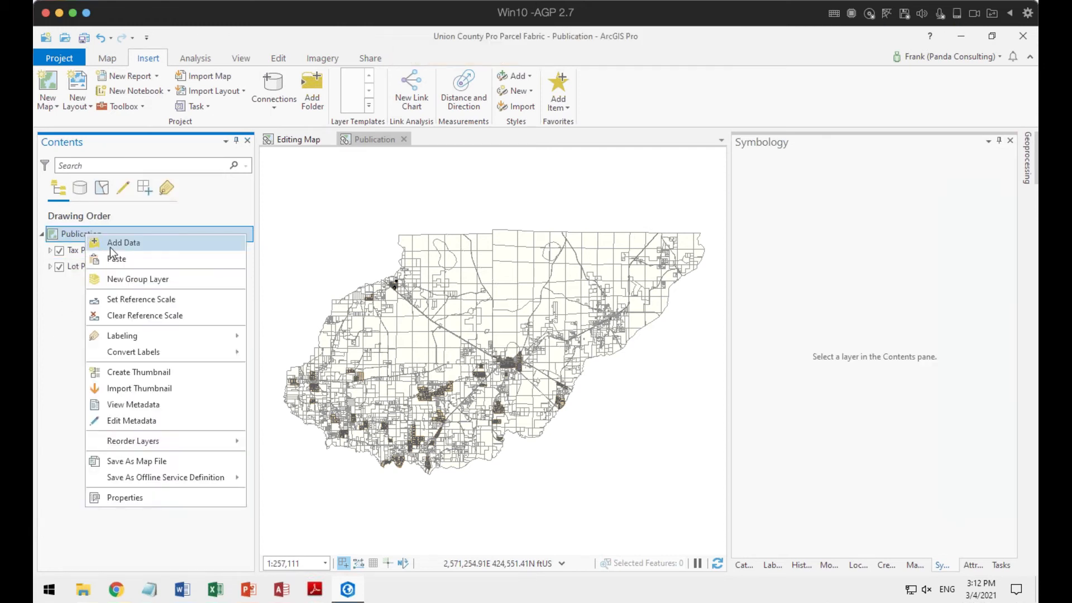
{"action": "left_click", "coordinate": [111, 256]}
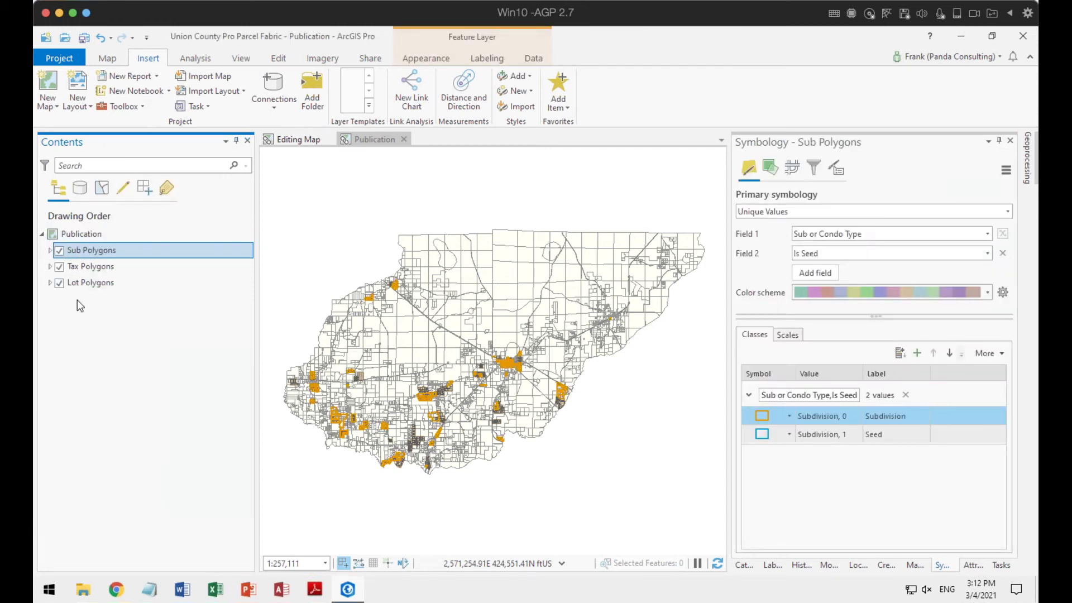
{"action": "key", "text": "F2"}
{"action": "left_click_drag", "start_coordinate": [90, 250], "coordinate": [84, 289]}
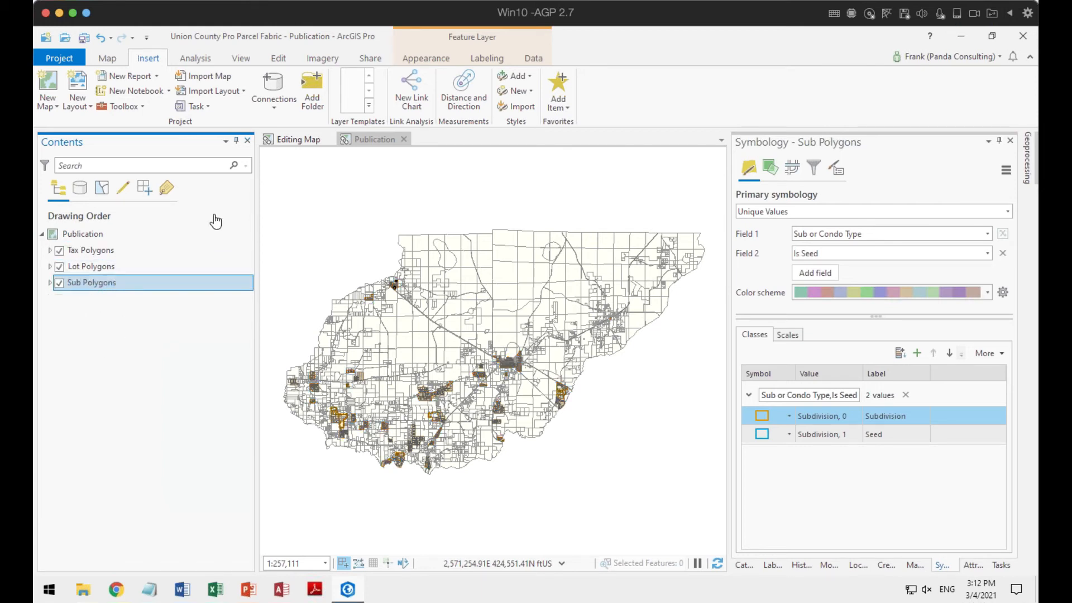
Step: Copy the PLSS_Labins layer from the Editing Map into the Publication map and place it below Sub Polygons
{"action": "left_click", "coordinate": [298, 139]}
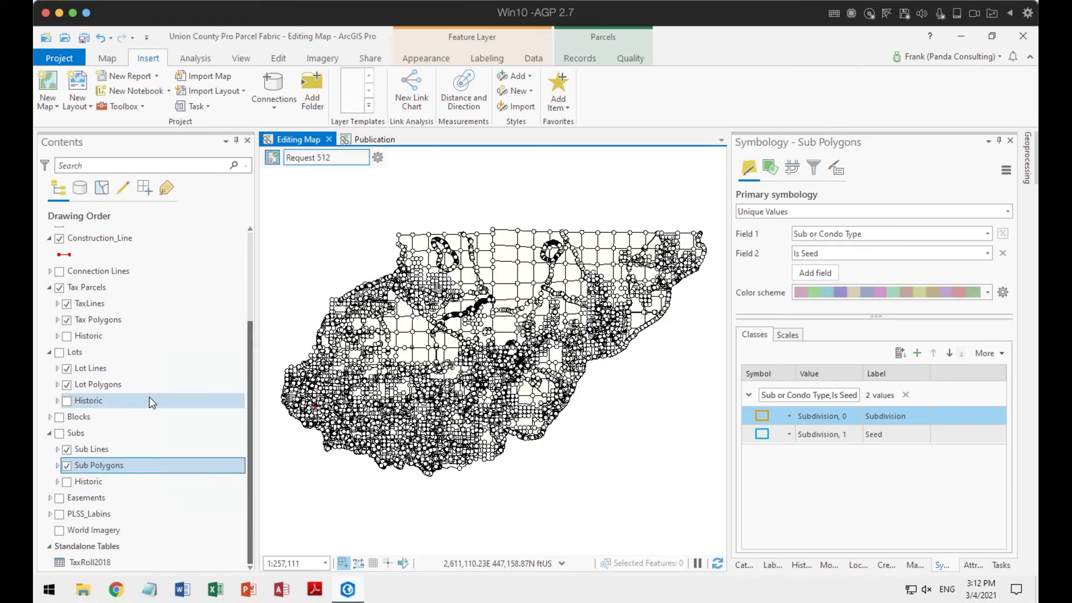
{"action": "right_click", "coordinate": [70, 514]}
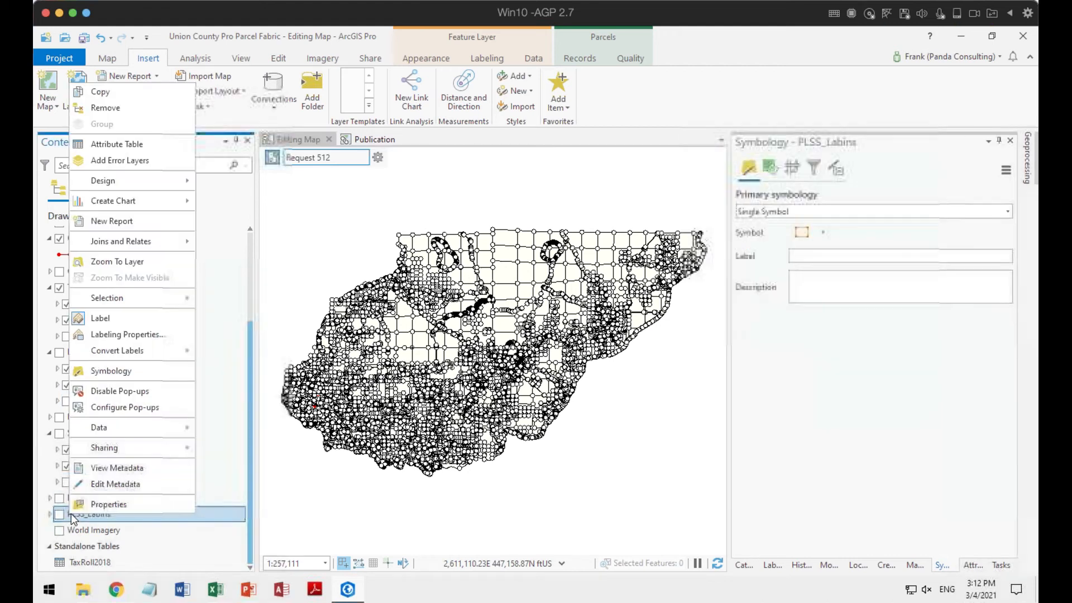
{"action": "left_click", "coordinate": [120, 92]}
{"action": "left_click", "coordinate": [360, 141]}
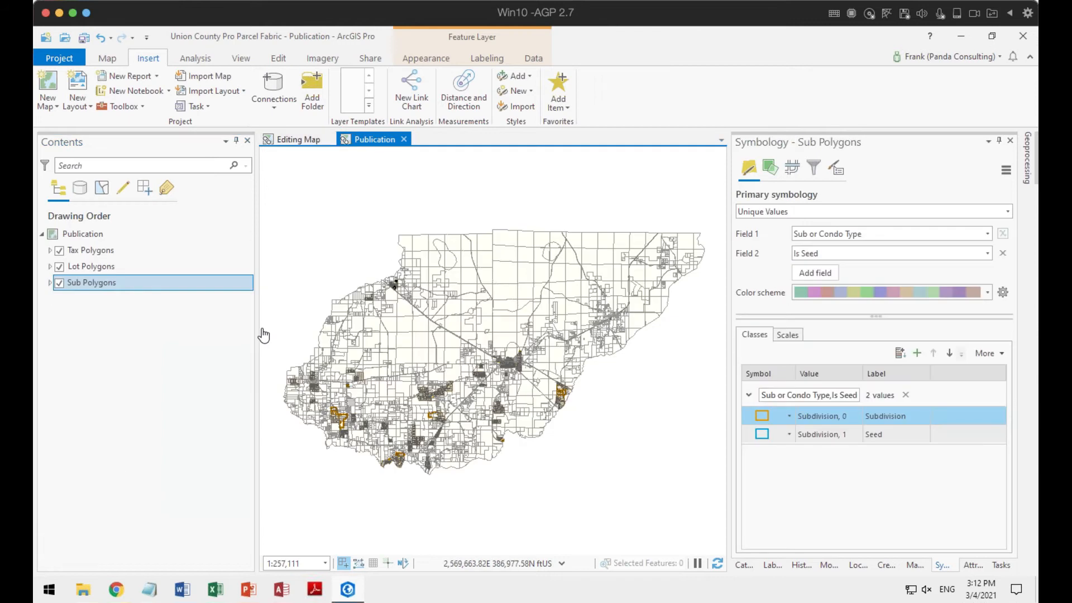
{"action": "left_click", "coordinate": [92, 237]}
{"action": "right_click", "coordinate": [91, 236]}
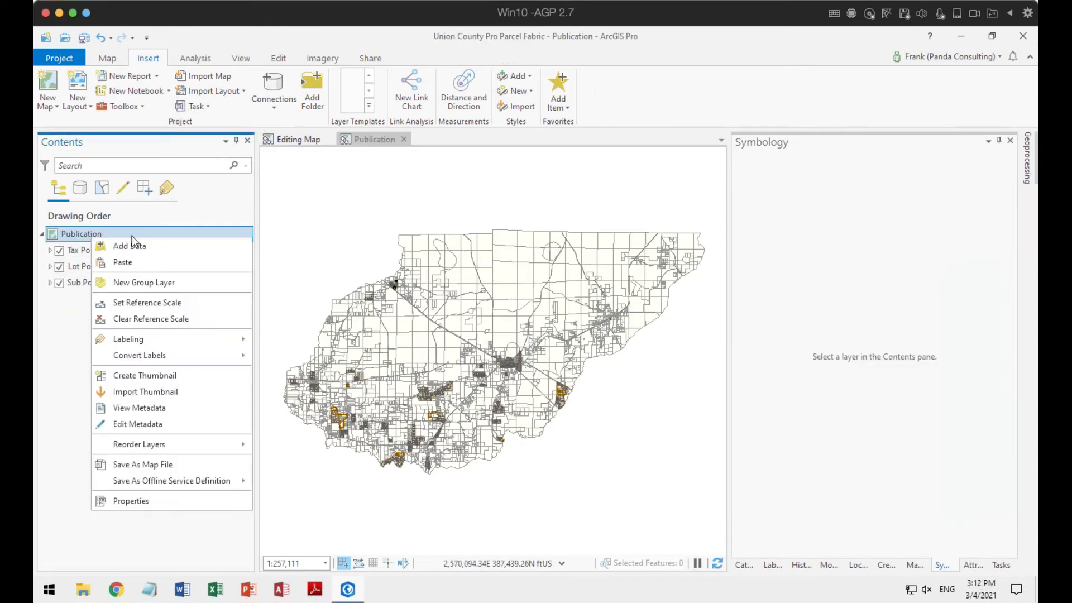
{"action": "left_click", "coordinate": [139, 266]}
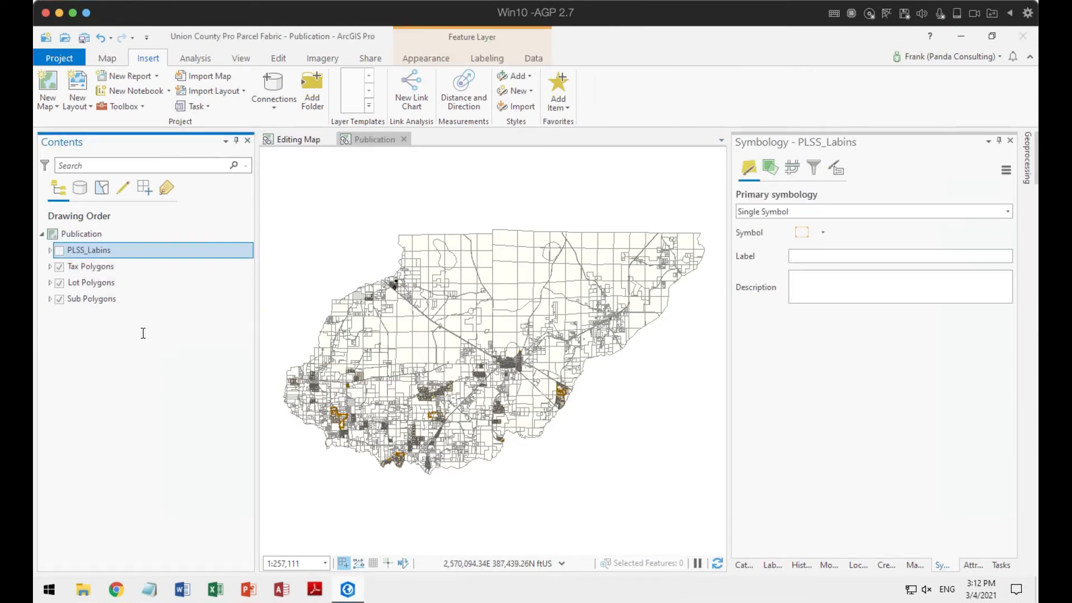
{"action": "mouse_move", "coordinate": [90, 251]}
{"action": "left_mouse_down"}
{"action": "mouse_move", "coordinate": [88, 311]}
{"action": "mouse_move", "coordinate": [67, 316]}
{"action": "left_mouse_up"}
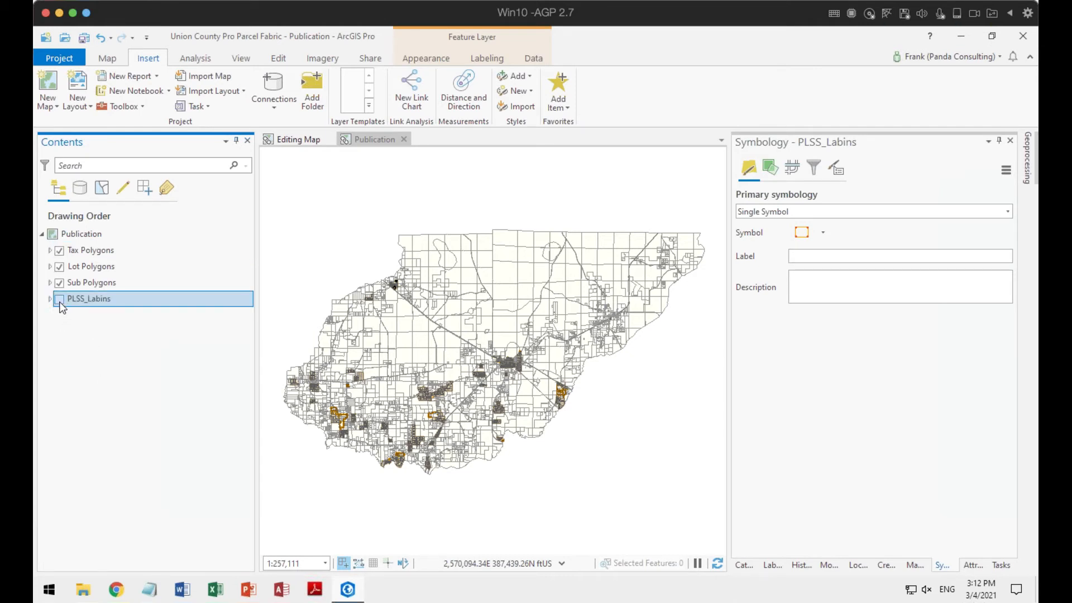
Step: Turn on the PLSS_Labins layer and delete the shape marker layer from its polygon symbol
{"action": "left_click", "coordinate": [60, 300]}
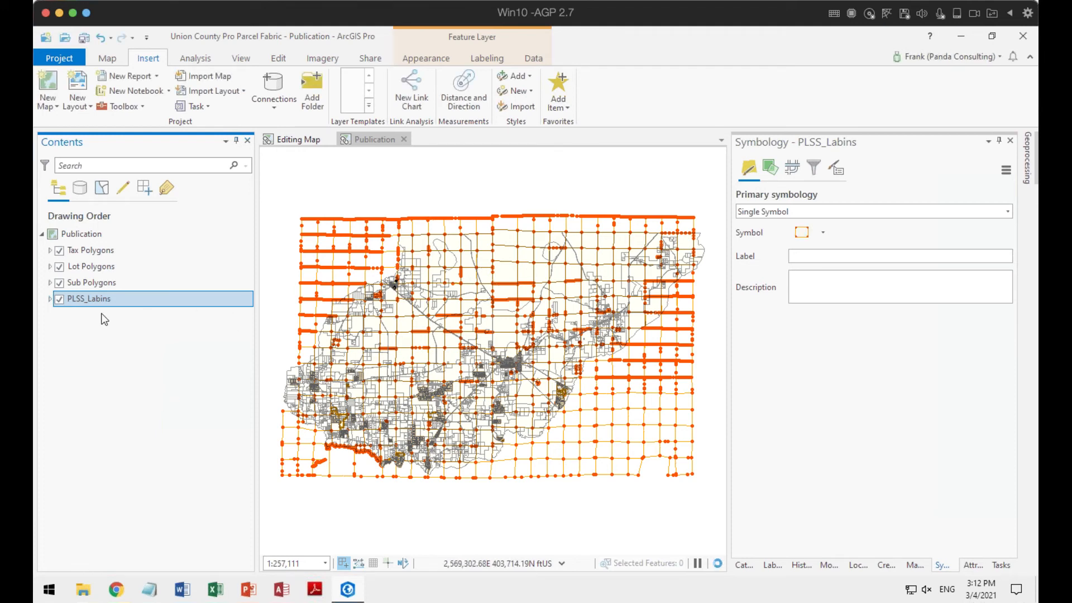
{"action": "left_click", "coordinate": [49, 299]}
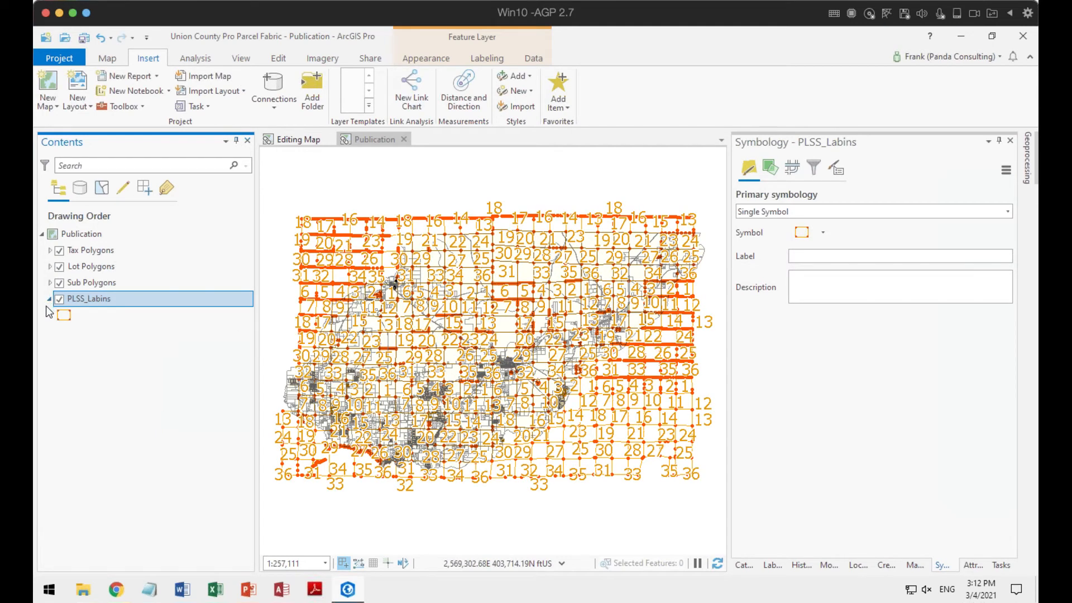
{"action": "left_click", "coordinate": [63, 316]}
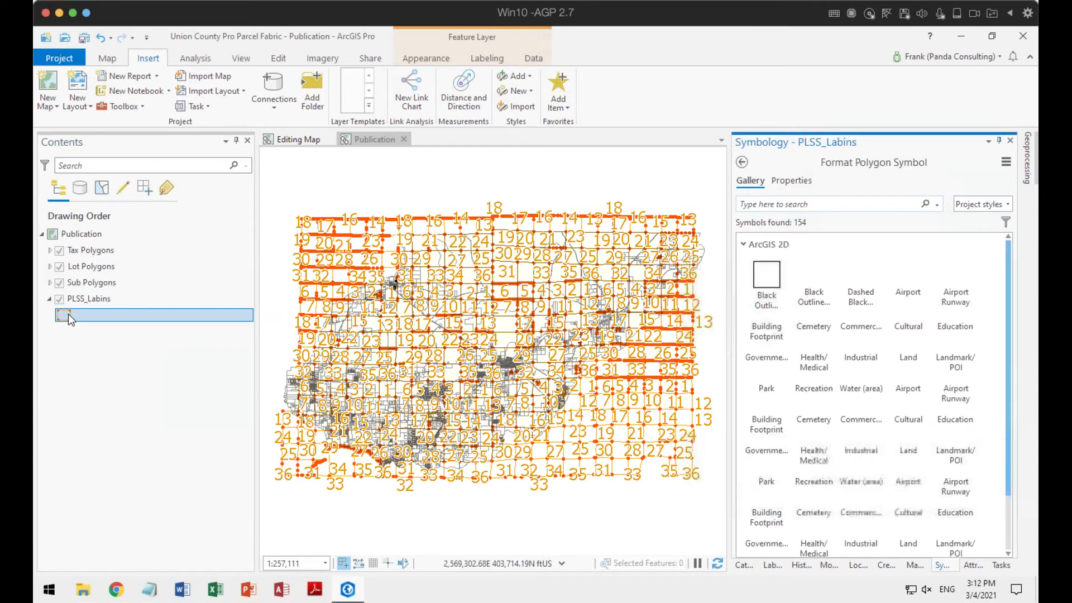
{"action": "left_click", "coordinate": [792, 181]}
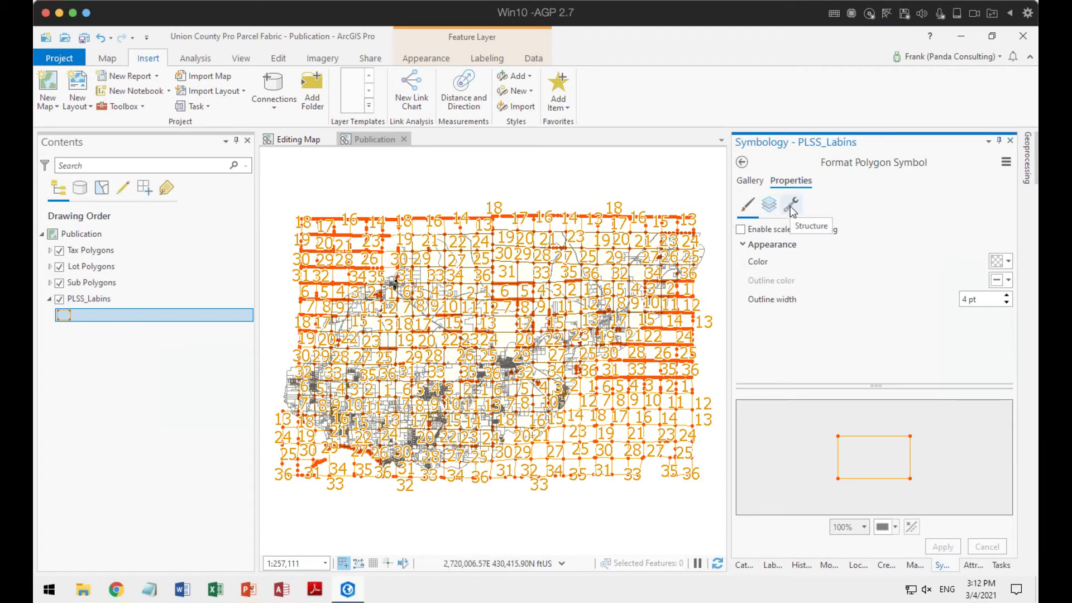
{"action": "left_click", "coordinate": [771, 206]}
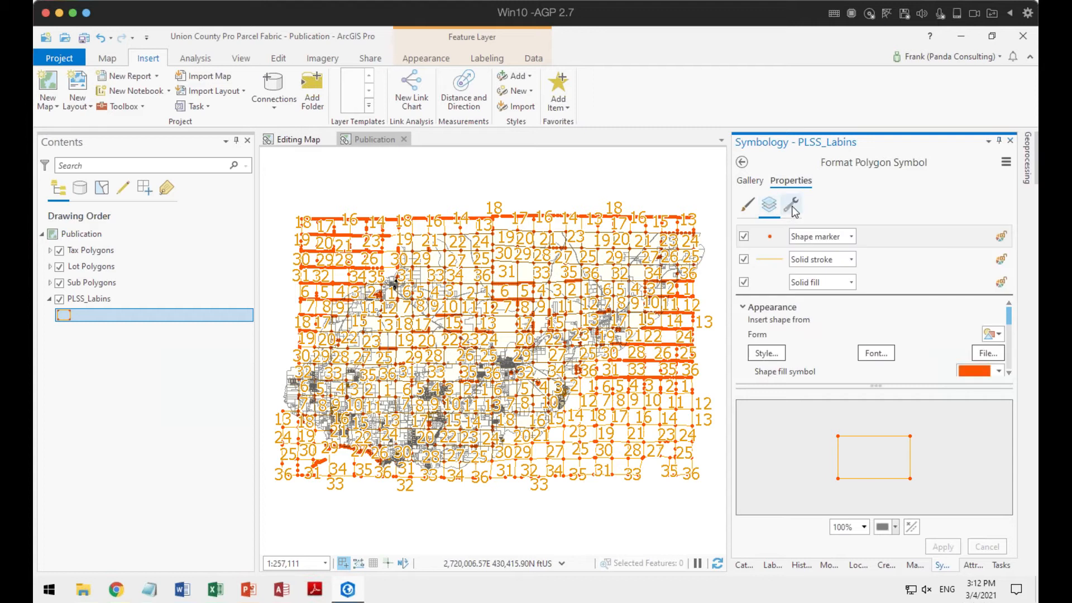
{"action": "left_click", "coordinate": [793, 207]}
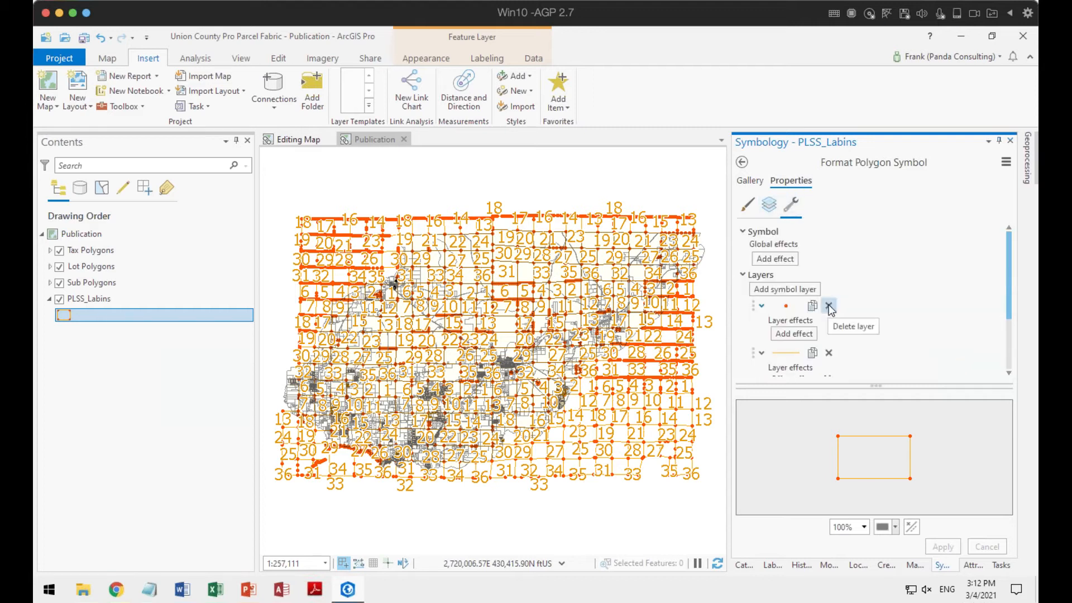
{"action": "left_click", "coordinate": [829, 306]}
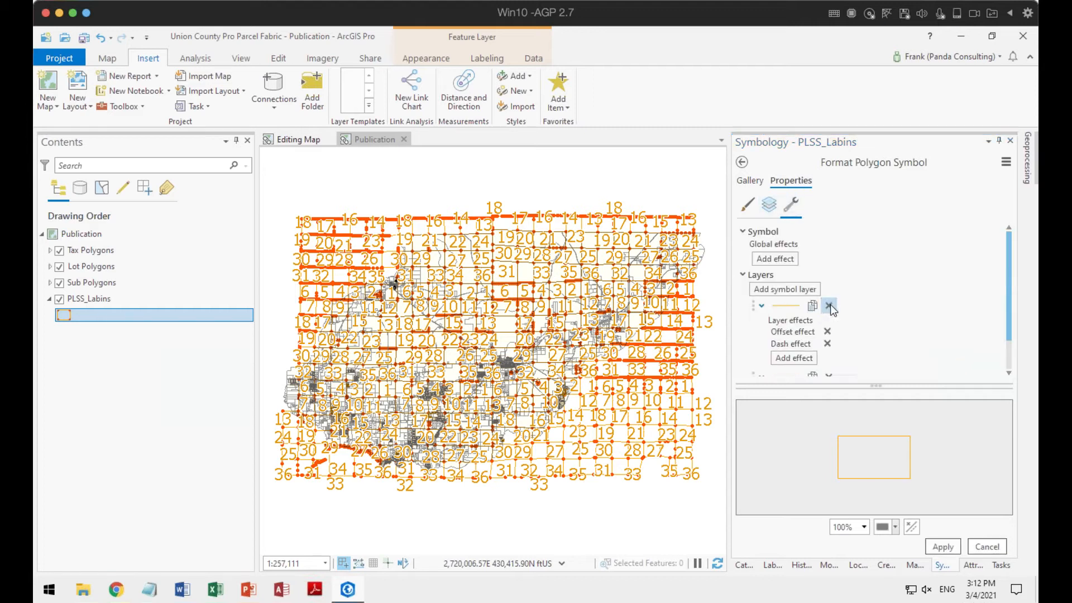
{"action": "left_click", "coordinate": [955, 548]}
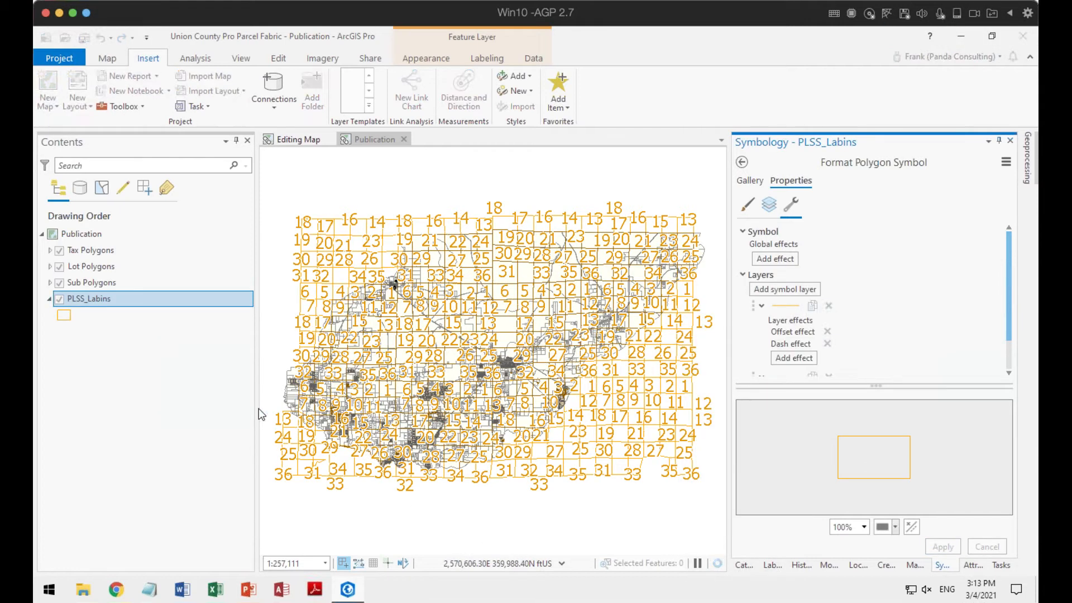
{"action": "left_click", "coordinate": [117, 370]}
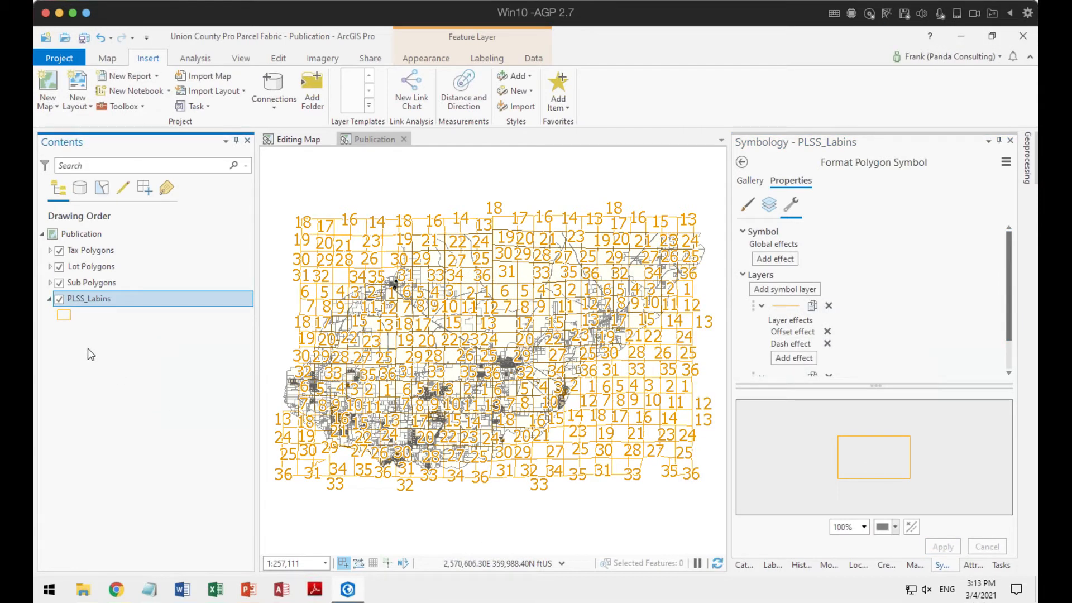
Step: Save the project and create a new layout with the Architectural D landscape page size, 24 by 36 inches
{"action": "left_click", "coordinate": [84, 39]}
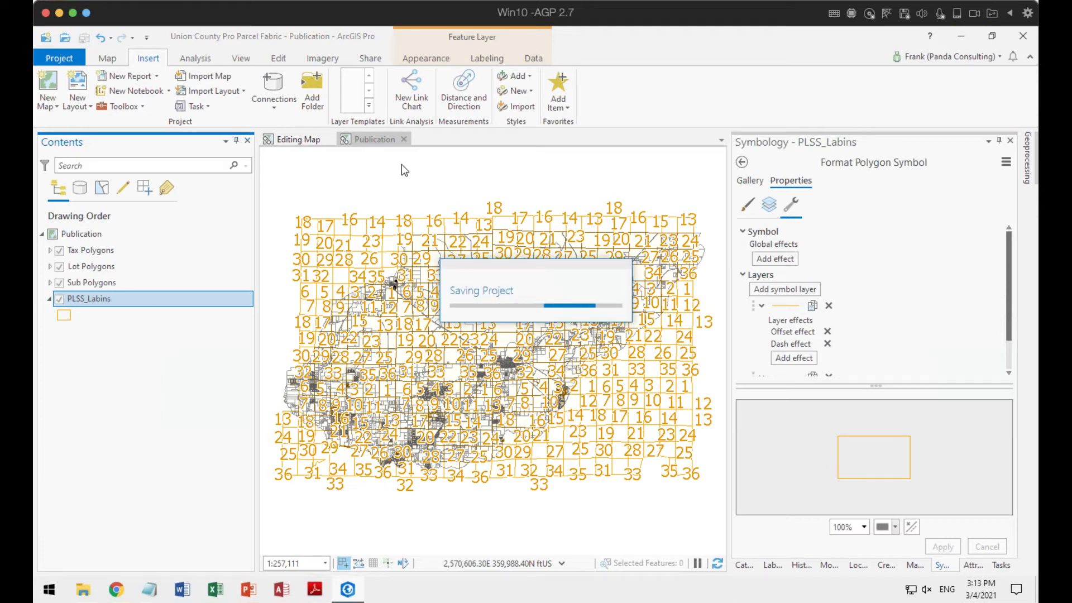
{"action": "left_click", "coordinate": [449, 180]}
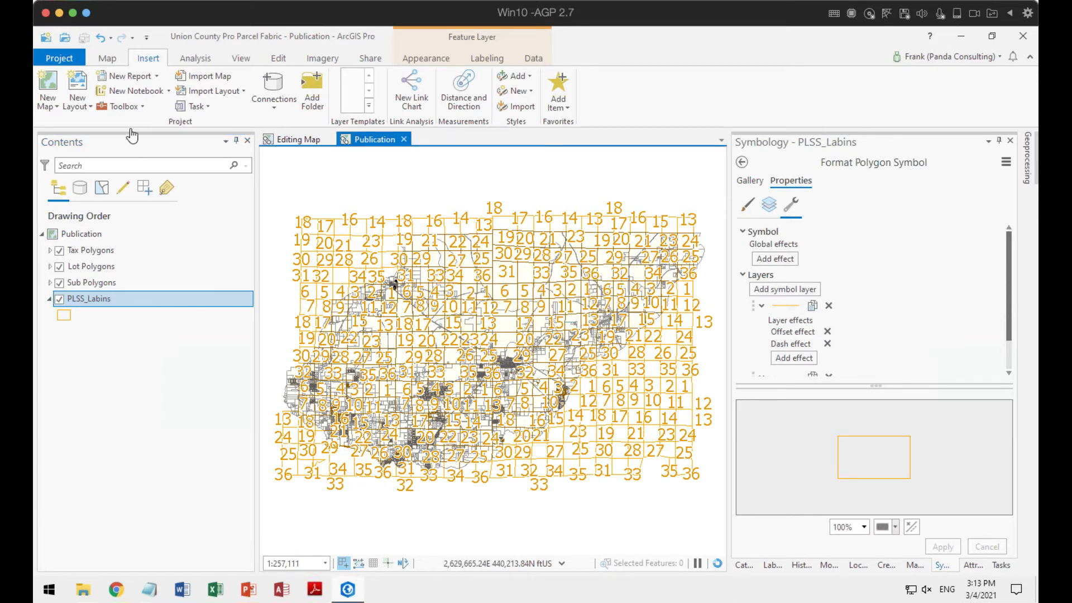
{"action": "left_click", "coordinate": [75, 82]}
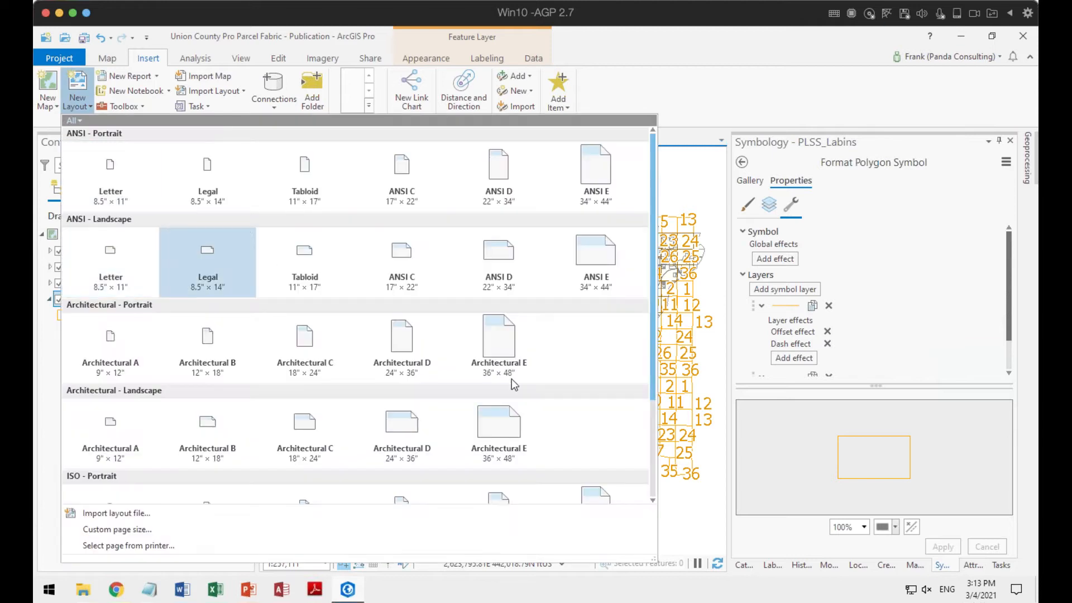
{"action": "scroll", "coordinate": [434, 445], "scroll_direction": "down", "scroll_amount": 3}
{"action": "left_click", "coordinate": [414, 366]}
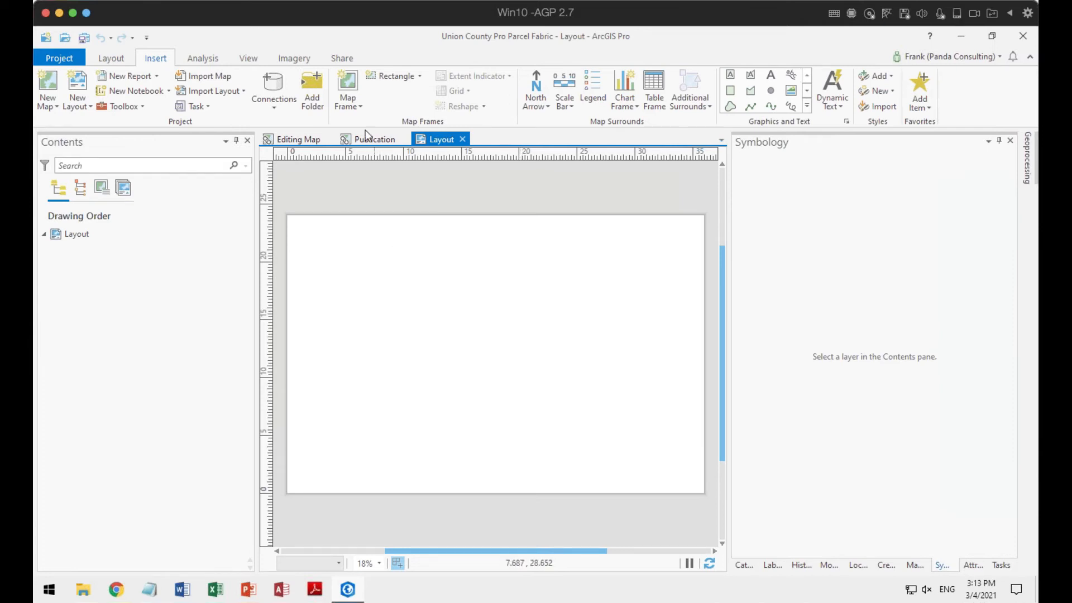
Step: Add a map frame of the Publication map at its default extent to the layout, about 26 inches wide and 22 inches high
{"action": "left_click", "coordinate": [360, 106]}
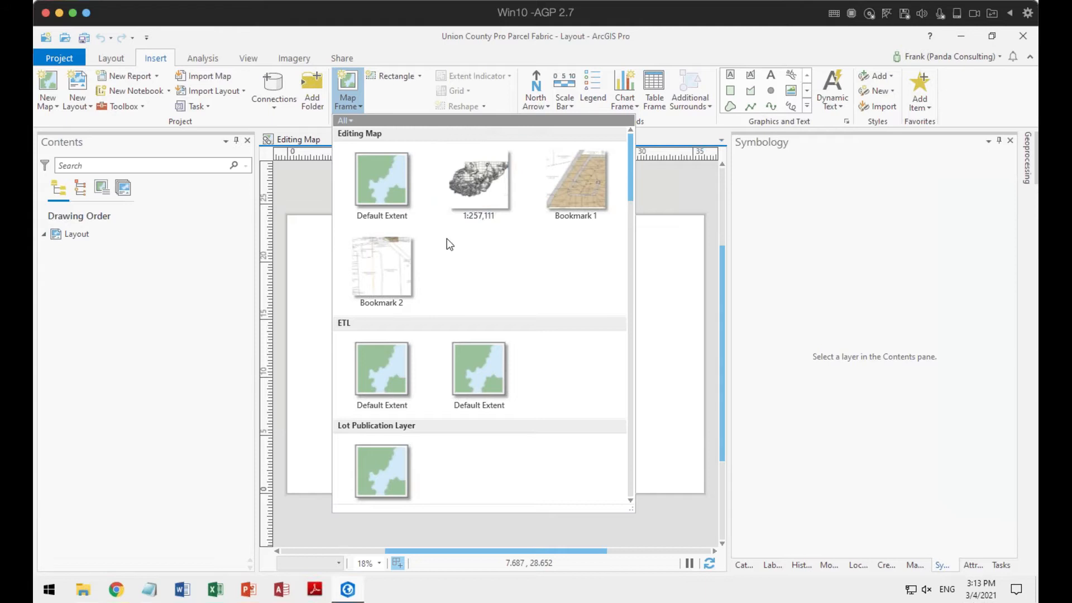
{"action": "scroll", "coordinate": [441, 235], "scroll_direction": "down", "scroll_amount": 1}
{"action": "scroll", "coordinate": [437, 323], "scroll_direction": "down", "scroll_amount": 5}
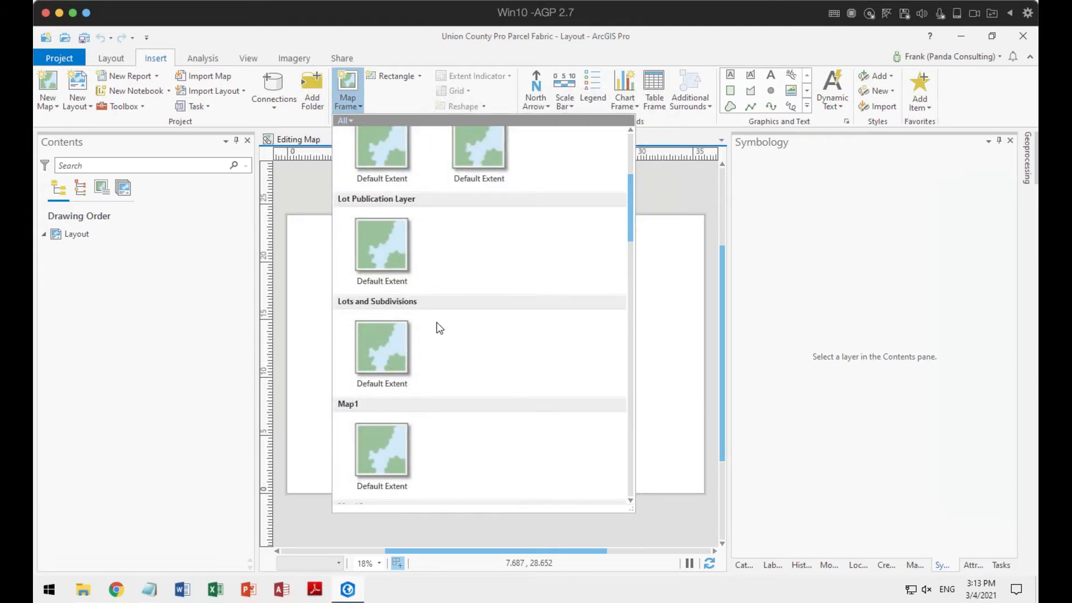
{"action": "scroll", "coordinate": [437, 323], "scroll_direction": "down", "scroll_amount": 10}
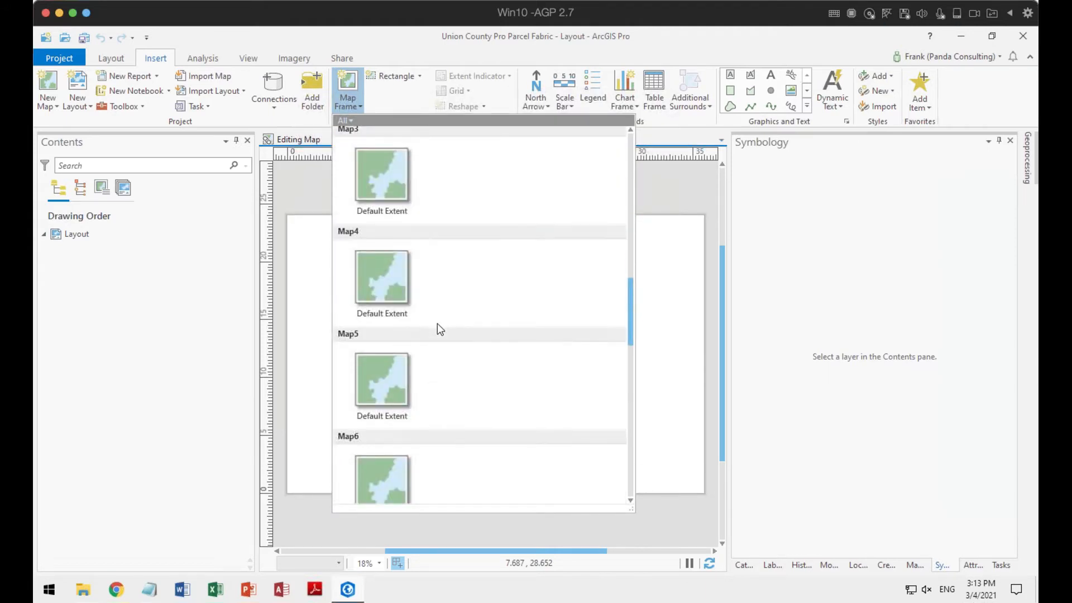
{"action": "scroll", "coordinate": [437, 325], "scroll_direction": "down", "scroll_amount": 8}
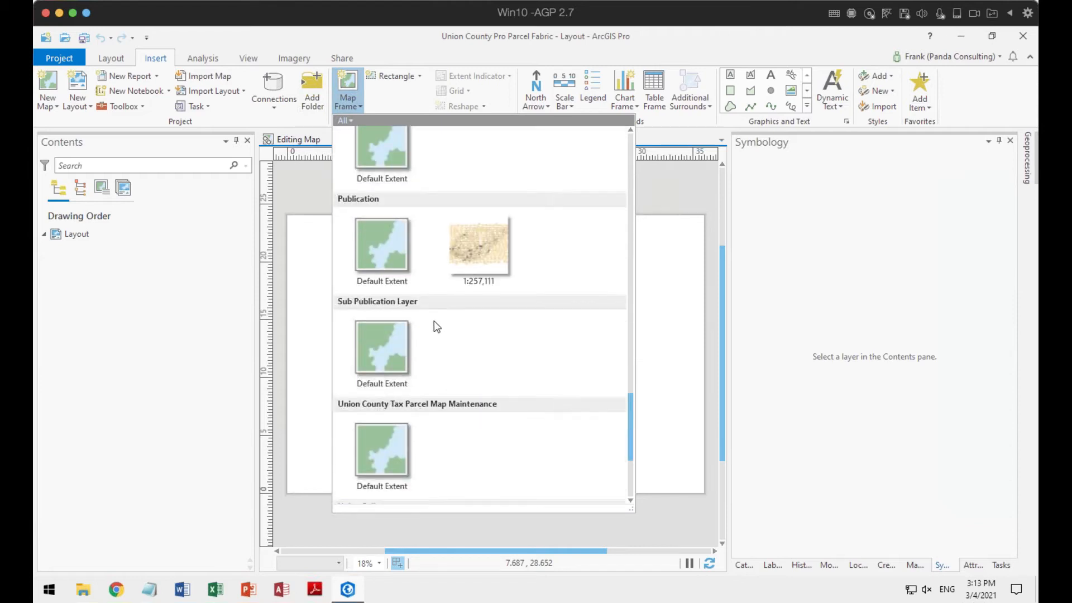
{"action": "left_click", "coordinate": [381, 235]}
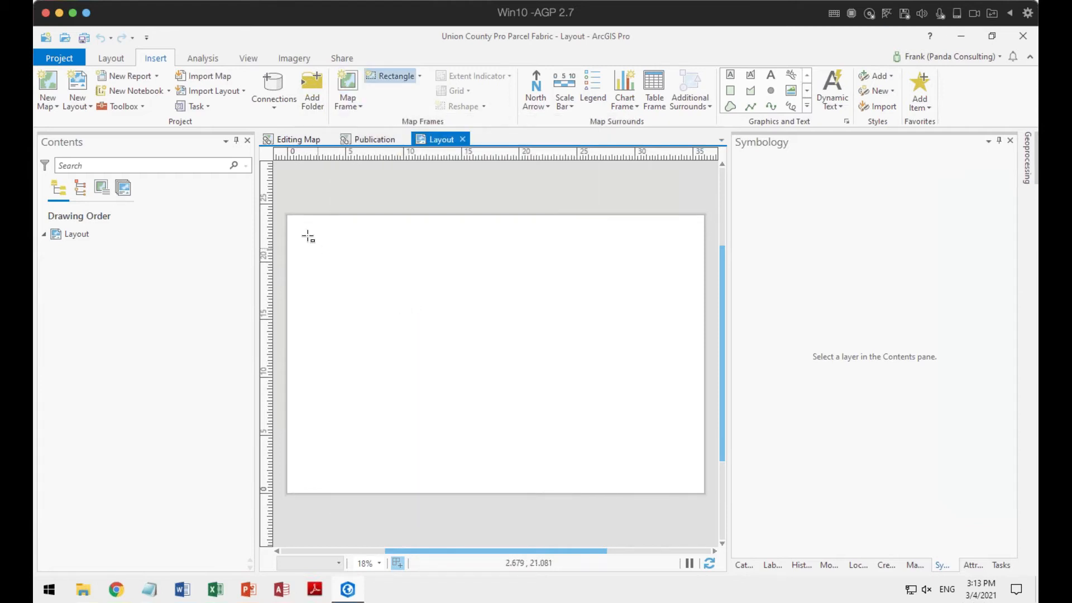
{"action": "left_click_drag", "start_coordinate": [300, 228], "coordinate": [605, 481]}
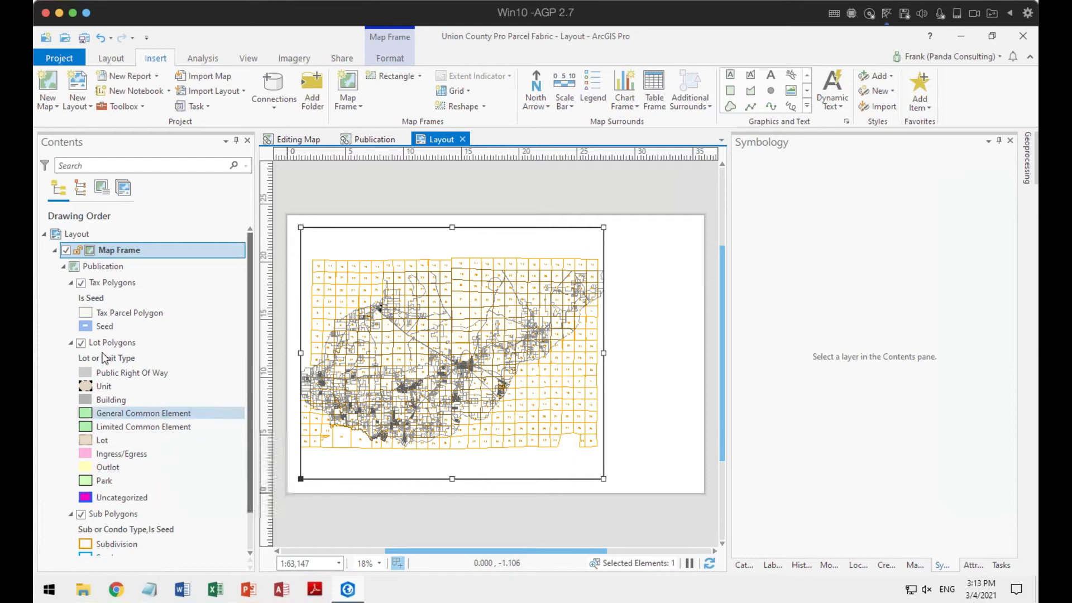
Step: Collapse the symbol listings of Lot Polygons, Tax Polygons and Sub Polygons under the layout's map frame
{"action": "left_click", "coordinate": [70, 343]}
{"action": "left_click", "coordinate": [71, 282]}
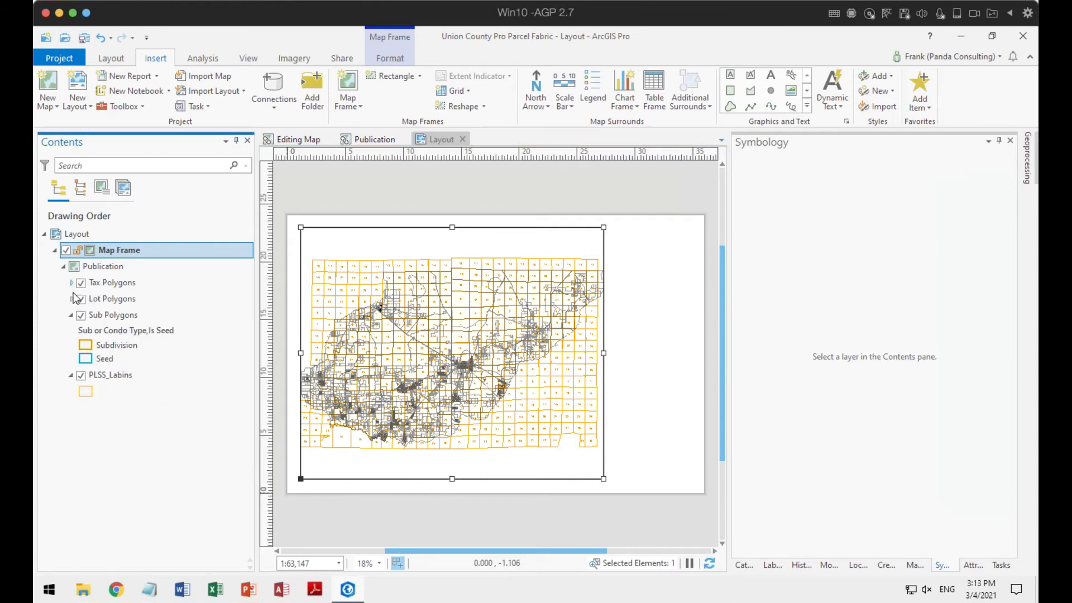
{"action": "left_click", "coordinate": [71, 315]}
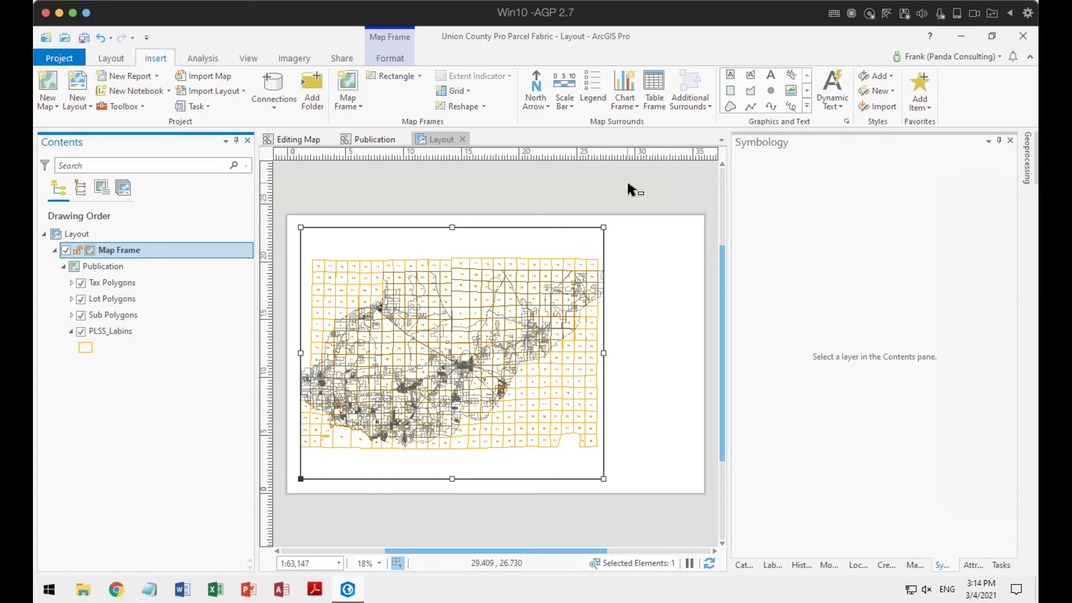
Step: Check the definition query of the Tax Polygons layer in the Publication map without changing it
{"action": "left_click", "coordinate": [385, 139]}
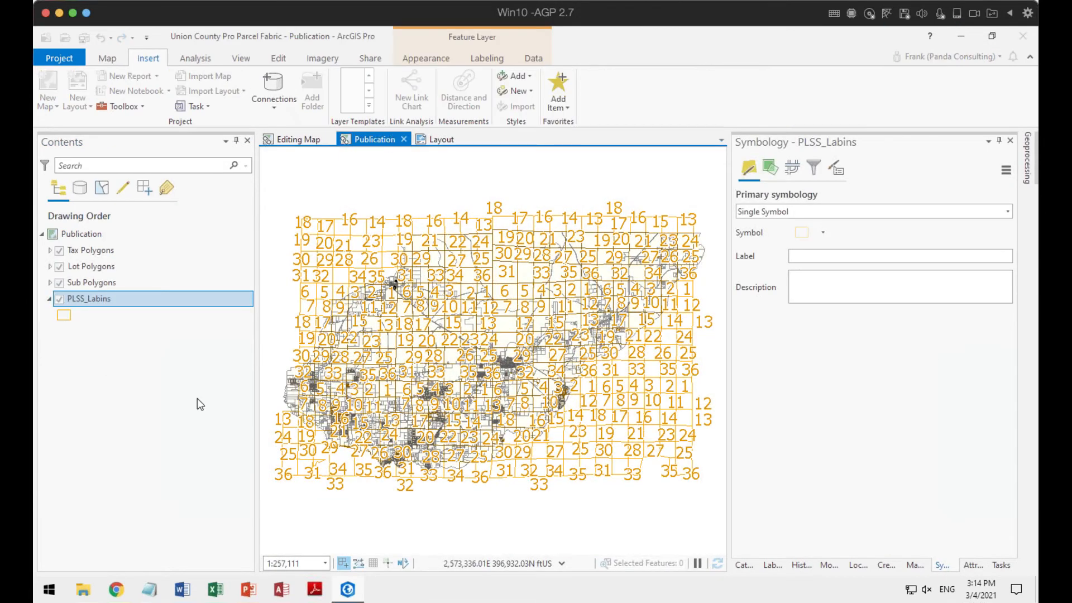
{"action": "left_click", "coordinate": [96, 250]}
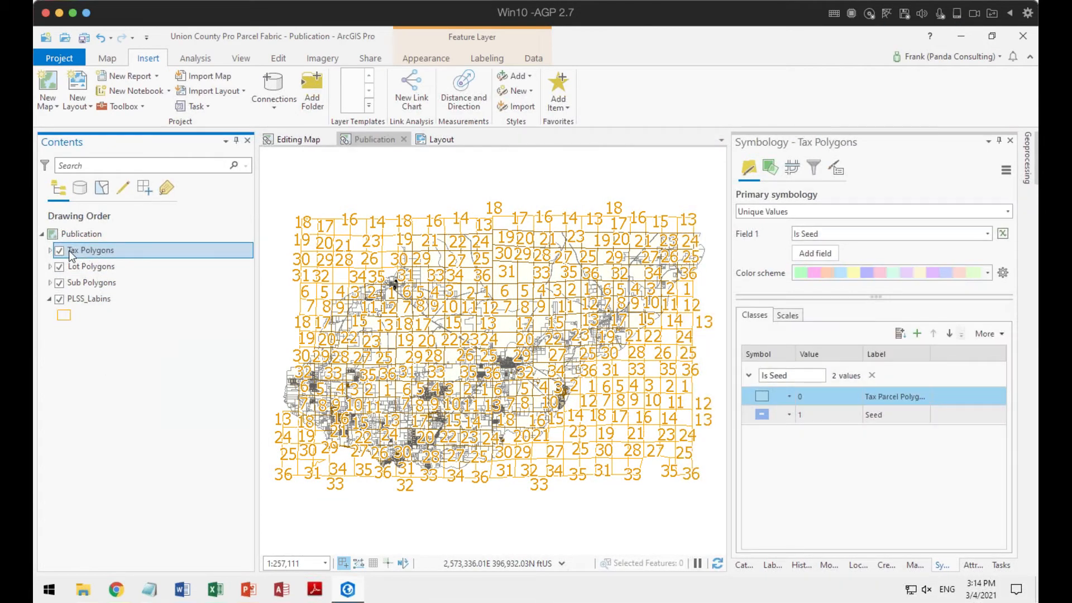
{"action": "right_click", "coordinate": [82, 252]}
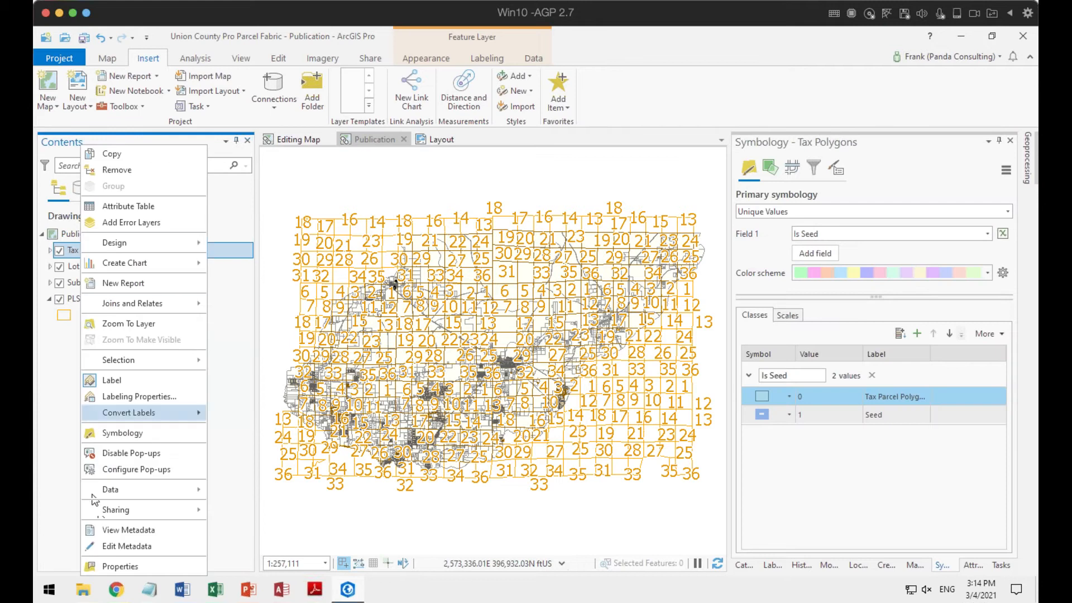
{"action": "left_click", "coordinate": [117, 566]}
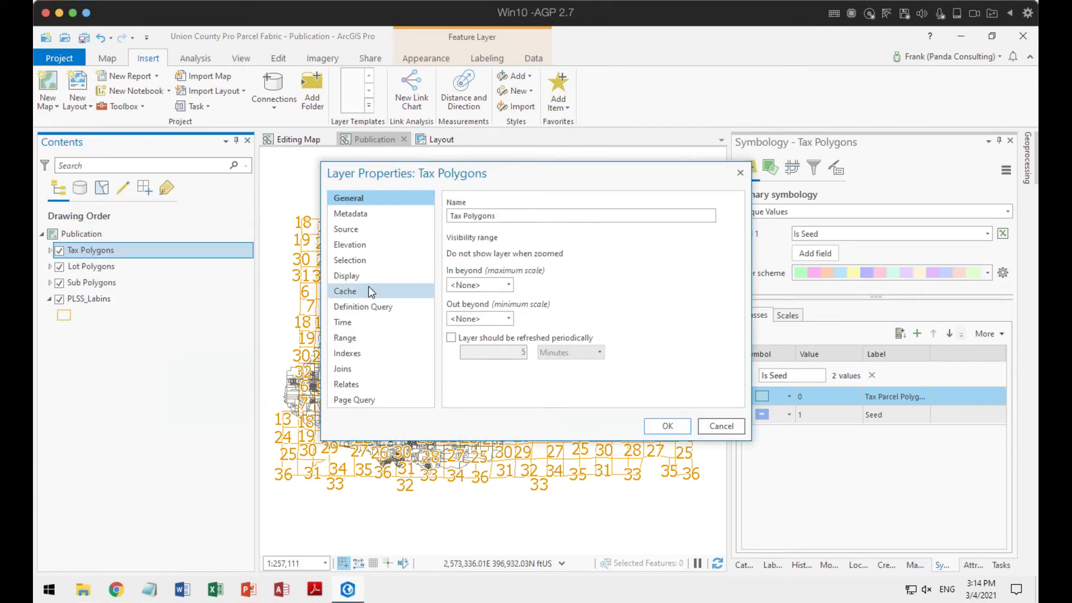
{"action": "left_click", "coordinate": [361, 306]}
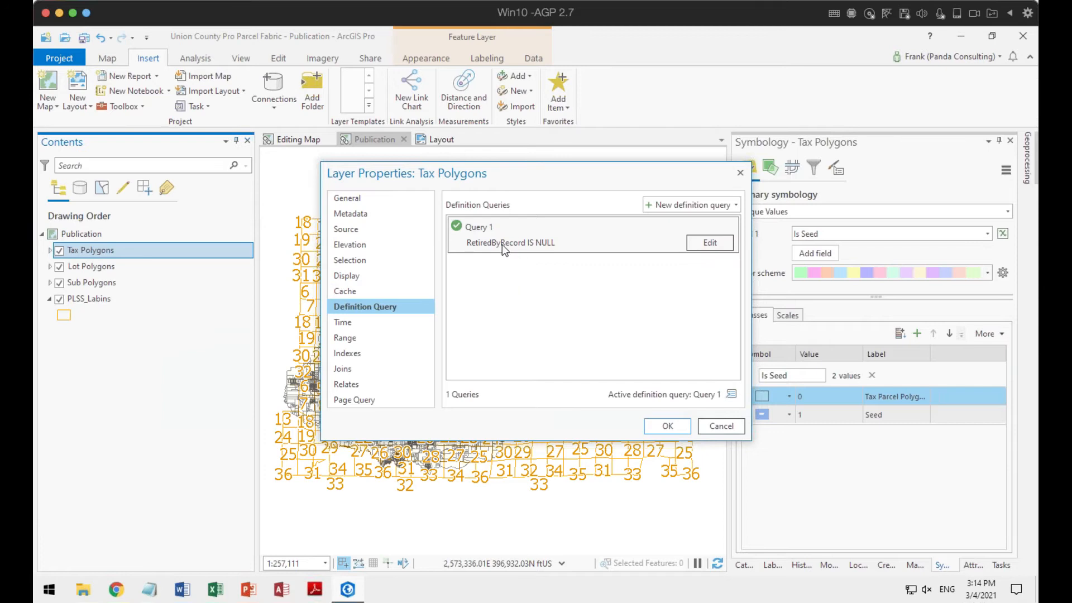
{"action": "left_click", "coordinate": [720, 427]}
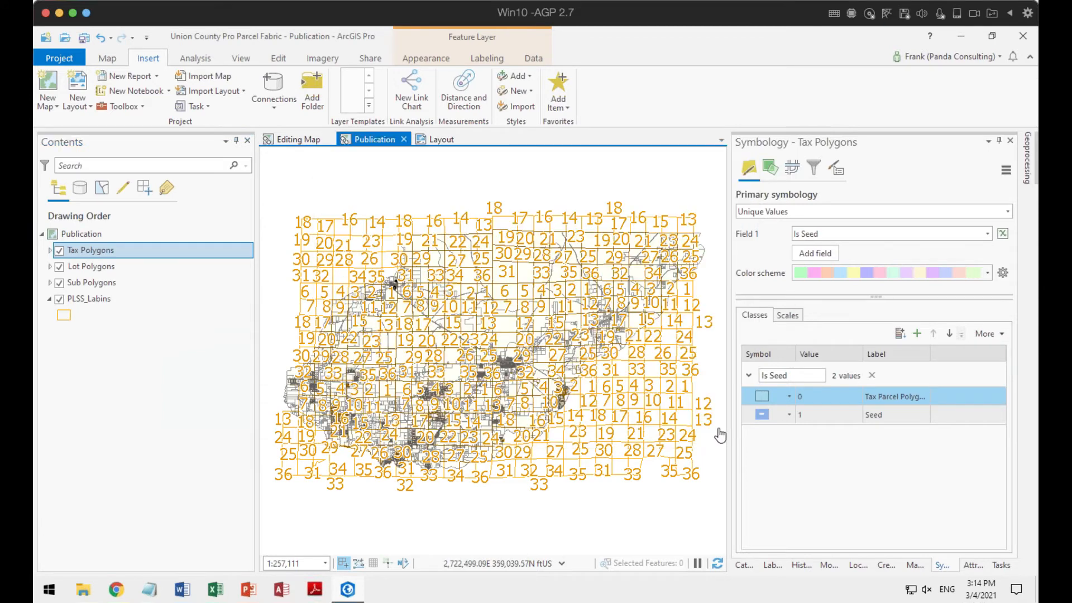
Step: Open the properties of the layout's map frame, dock them with the Symbology pane and widen the docked area
{"action": "left_click", "coordinate": [447, 141]}
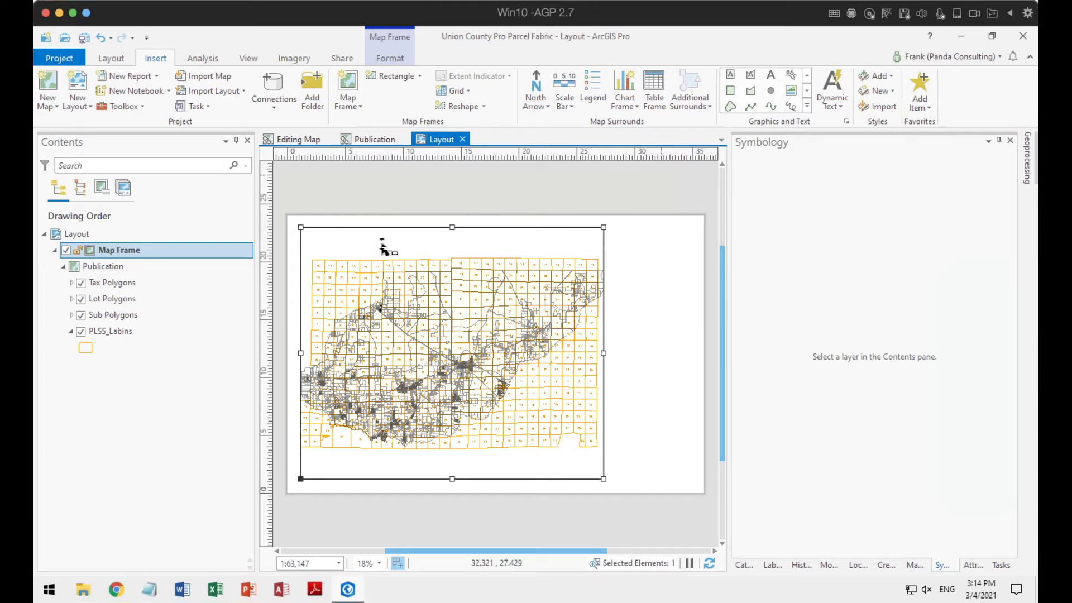
{"action": "right_click", "coordinate": [354, 249]}
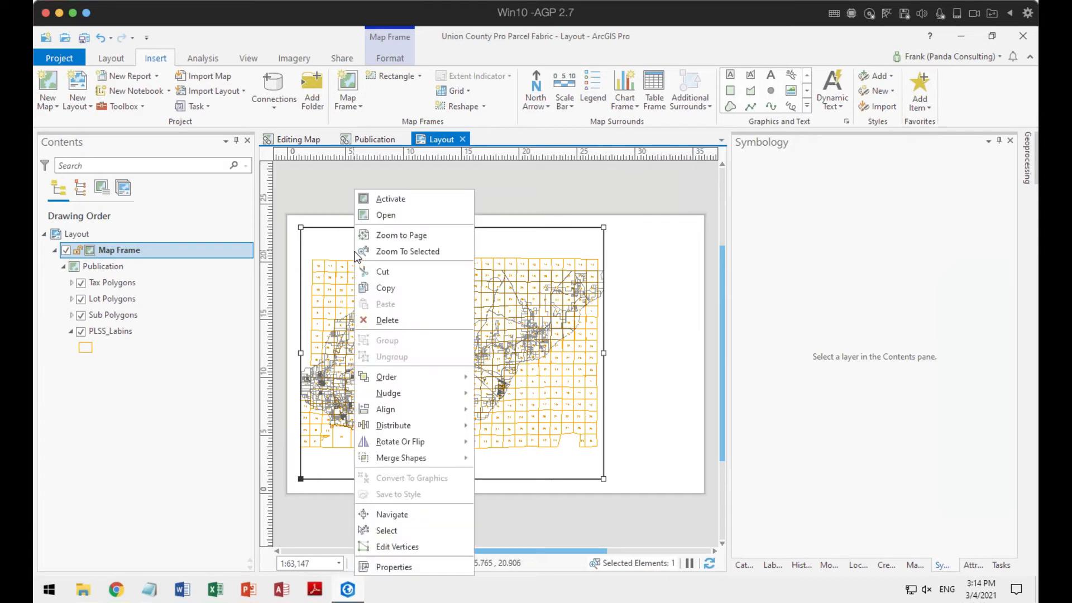
{"action": "left_click", "coordinate": [393, 567]}
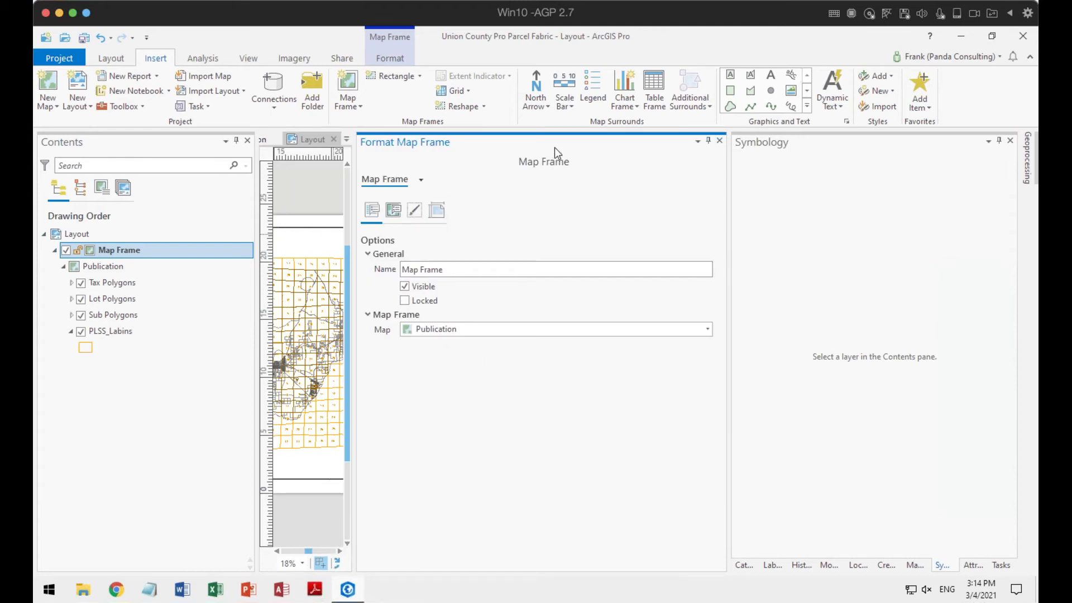
{"action": "left_click_drag", "start_coordinate": [561, 143], "coordinate": [878, 360]}
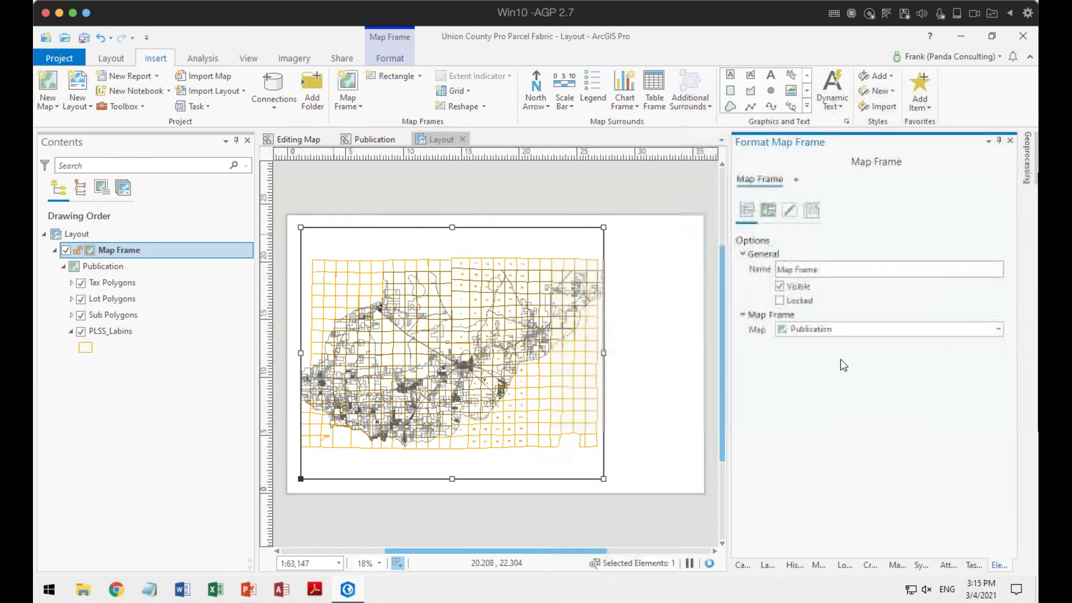
{"action": "left_click_drag", "start_coordinate": [727, 337], "coordinate": [670, 344]}
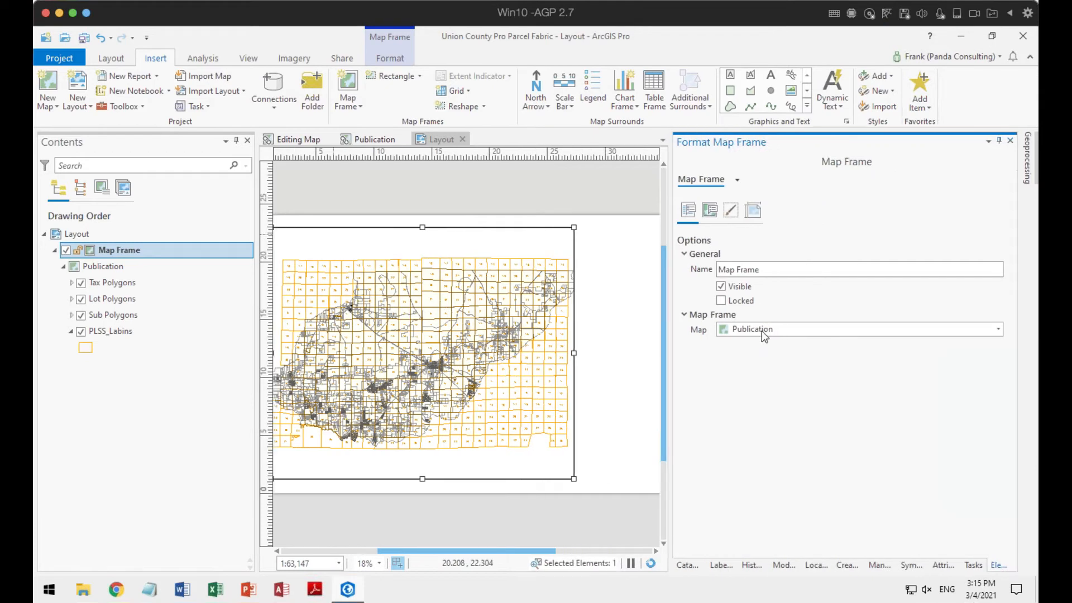
Step: Remove the map frame's border by setting its symbol to no color and its width to 0 pt
{"action": "left_click", "coordinate": [721, 286]}
{"action": "left_click", "coordinate": [710, 211]}
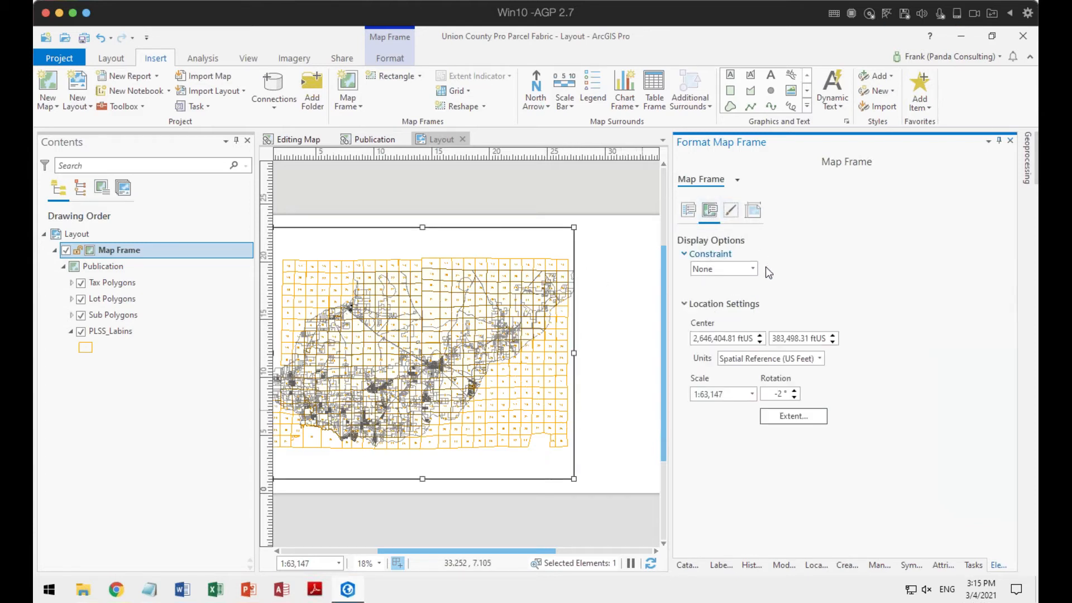
{"action": "left_click", "coordinate": [731, 210]}
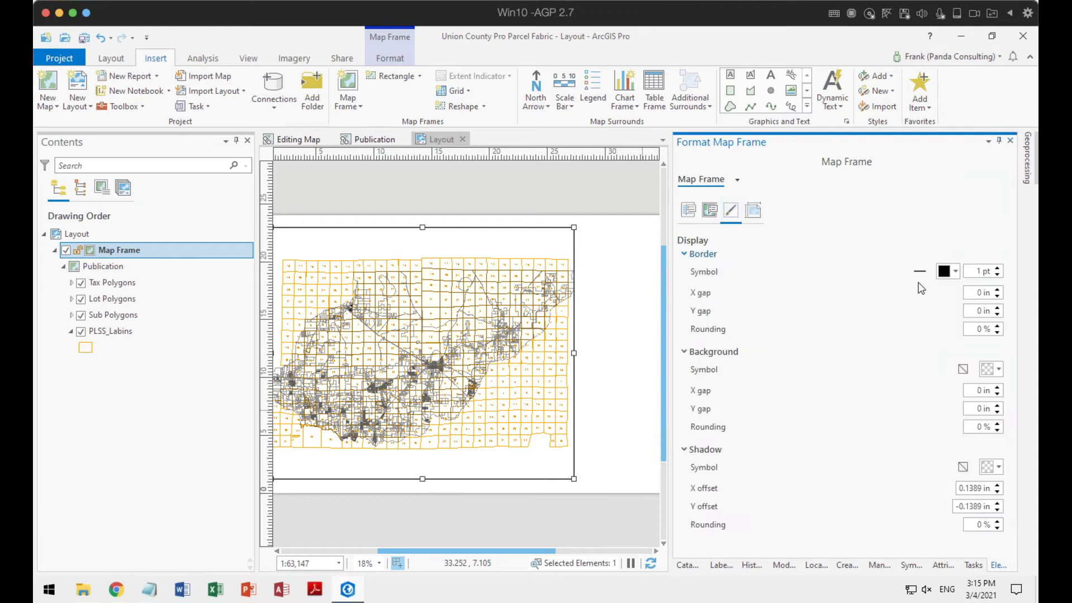
{"action": "left_click", "coordinate": [960, 273]}
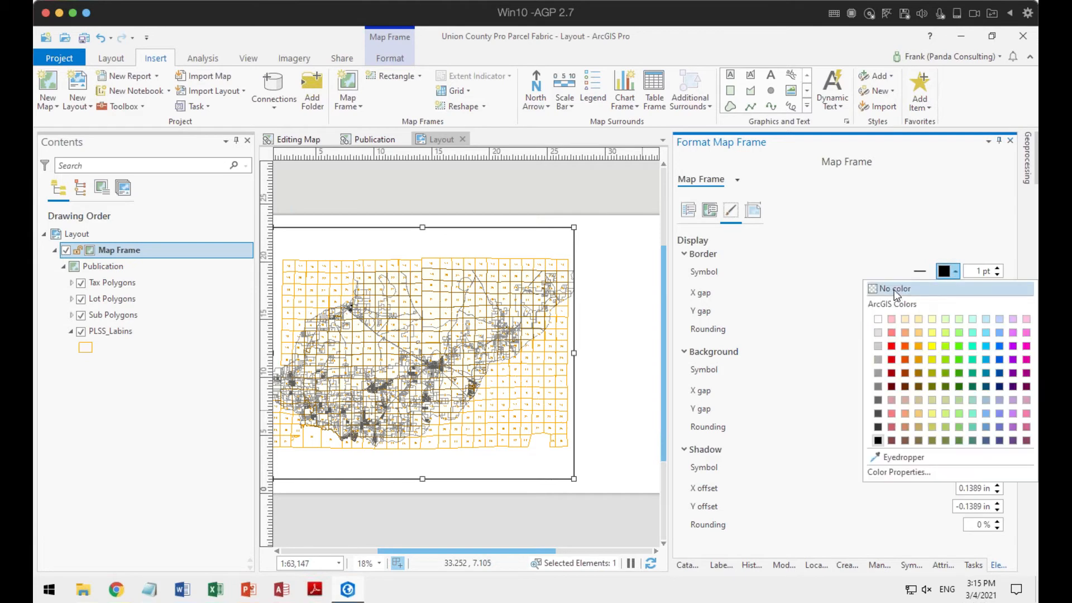
{"action": "left_click", "coordinate": [894, 290]}
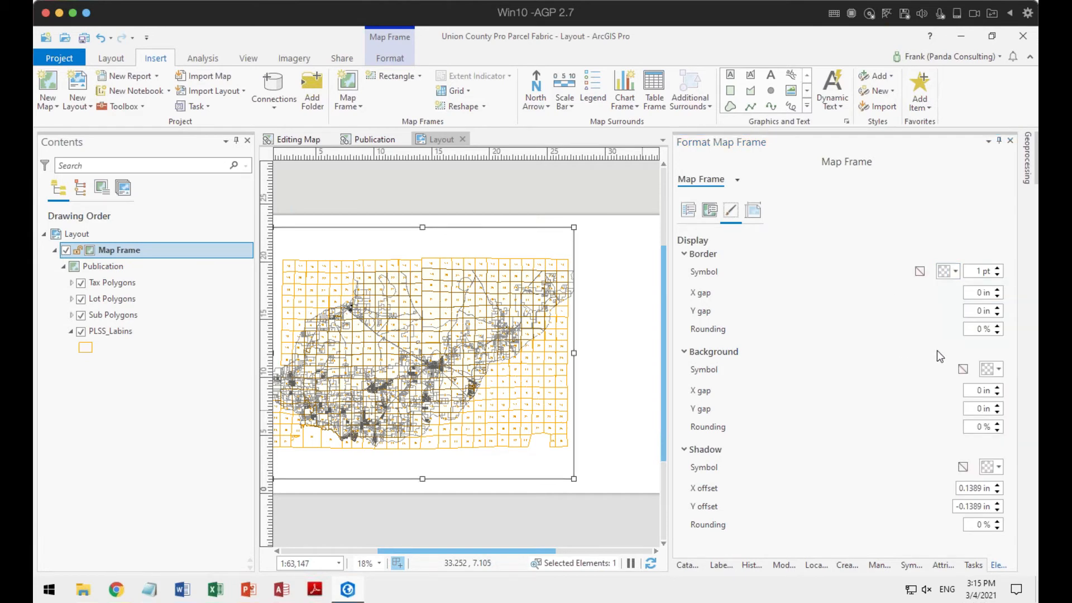
{"action": "left_click", "coordinate": [998, 274]}
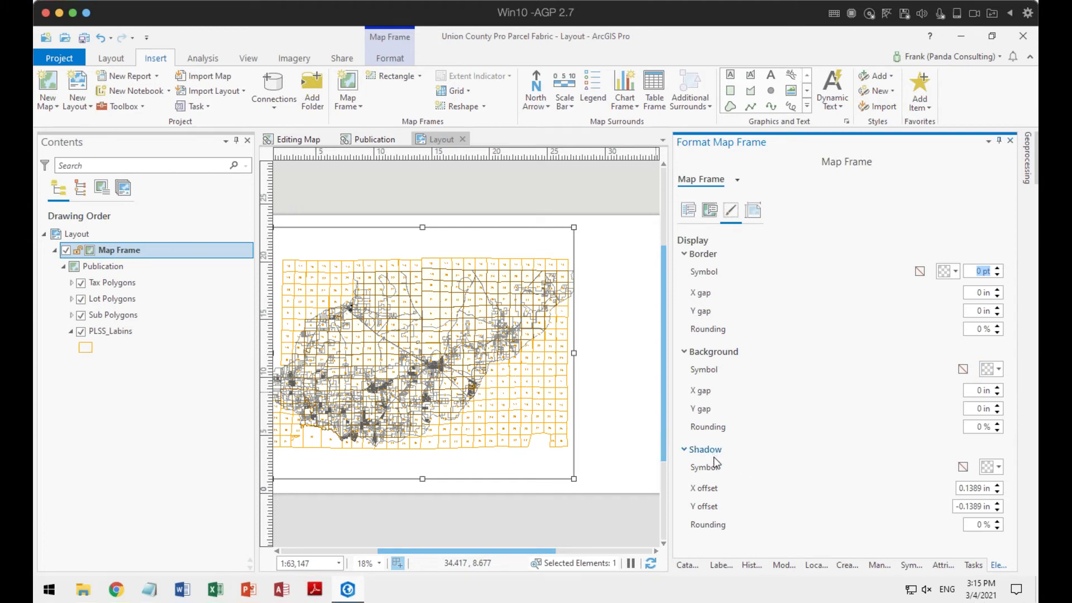
Step: Set the map frame's size to 26 in wide and 21 in high
{"action": "left_click", "coordinate": [752, 211]}
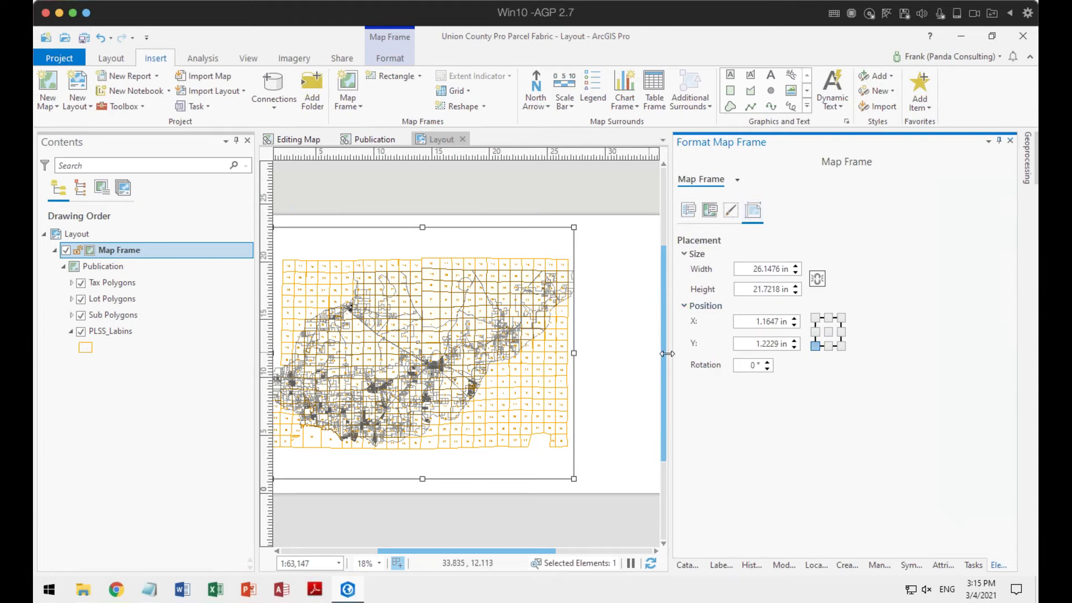
{"action": "left_click_drag", "start_coordinate": [670, 352], "coordinate": [721, 354]}
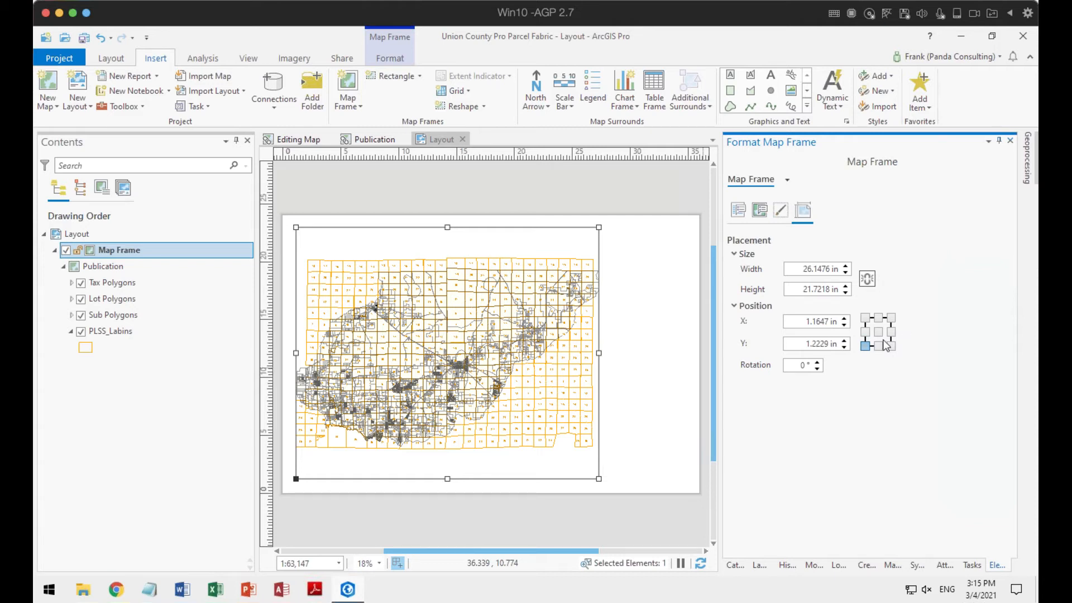
{"action": "left_click_drag", "start_coordinate": [802, 269], "coordinate": [831, 273]}
{"action": "type", "text": "26"}
{"action": "left_click", "coordinate": [804, 289]}
{"action": "left_click_drag", "start_coordinate": [804, 289], "coordinate": [831, 290]}
{"action": "type", "text": "21"}
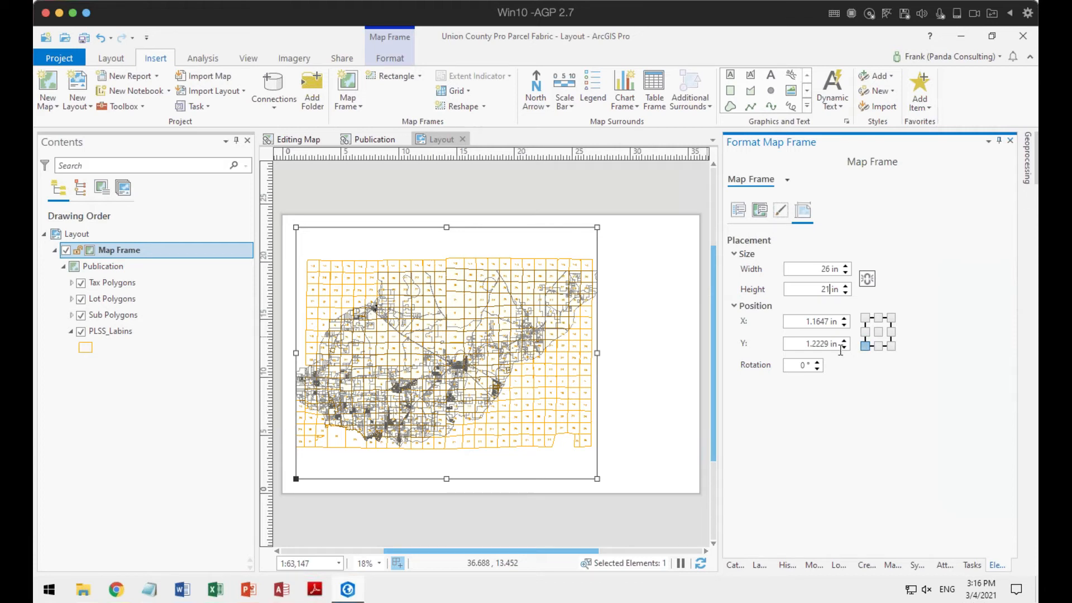
Step: Position the map frame at X 1 in and Y 1.5 in on the layout, then deselect it
{"action": "left_click", "coordinate": [814, 322]}
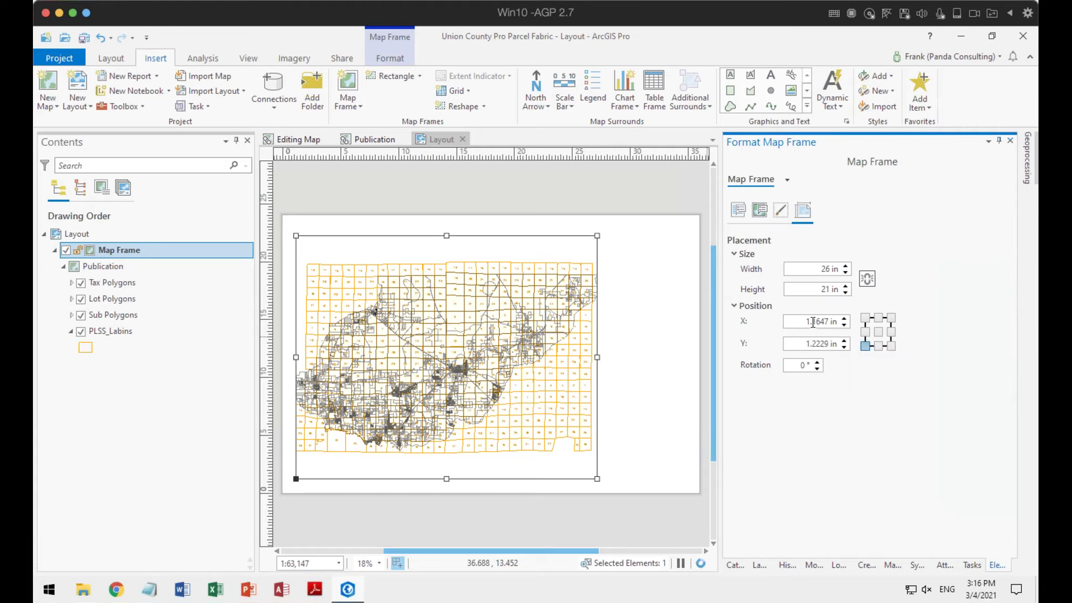
{"action": "left_click_drag", "start_coordinate": [807, 321], "coordinate": [830, 323]}
{"action": "type", "text": "1"}
{"action": "key", "text": "Tab"}
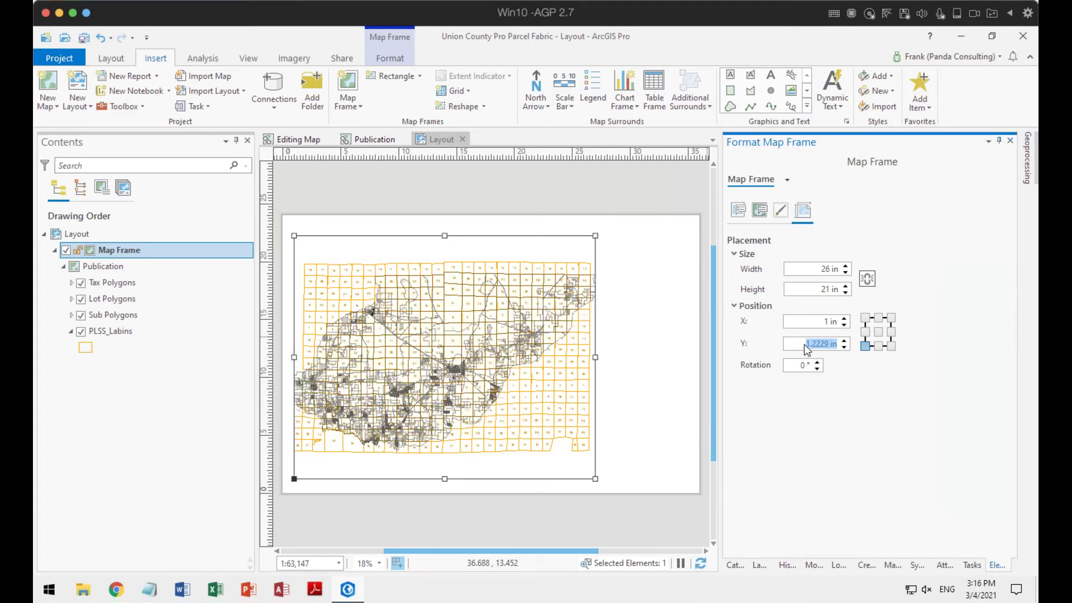
{"action": "left_click", "coordinate": [809, 344]}
{"action": "left_click_drag", "start_coordinate": [808, 344], "coordinate": [830, 348]}
{"action": "type", "text": "1.5"}
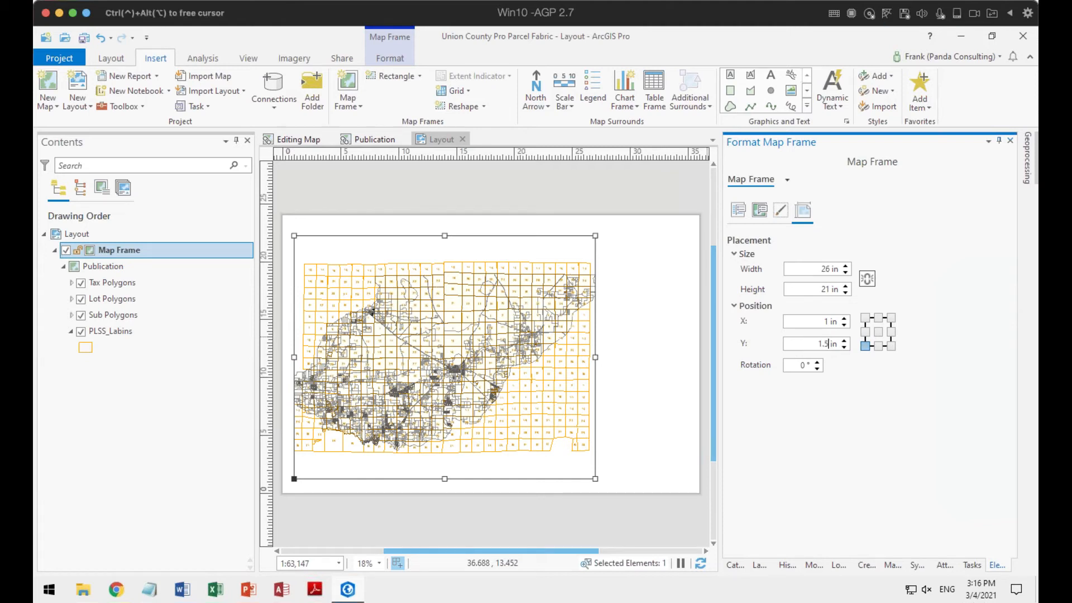
{"action": "key", "text": "Tab"}
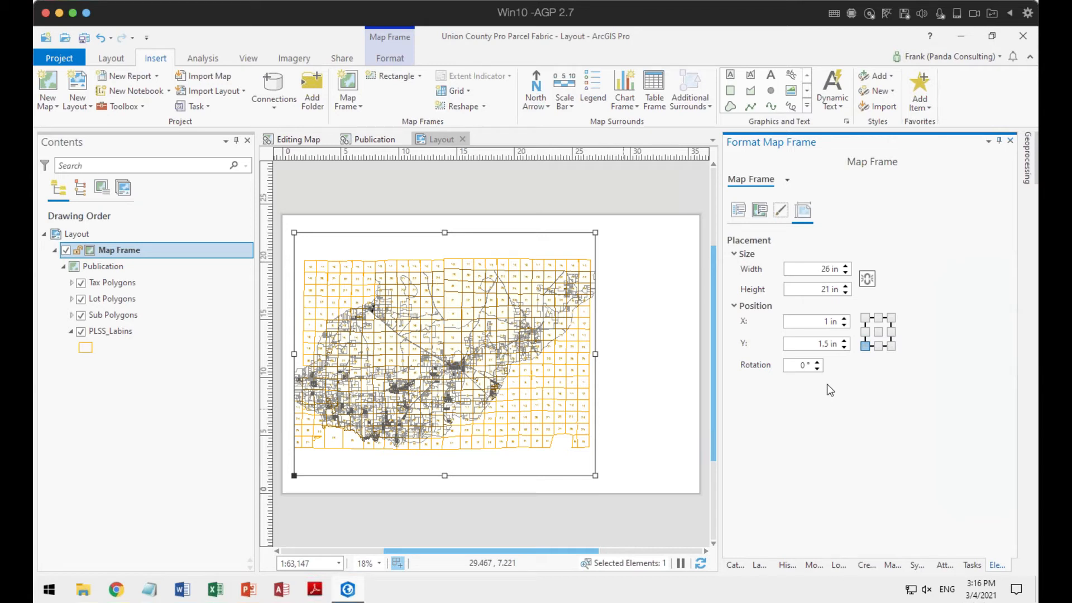
{"action": "left_click", "coordinate": [643, 292]}
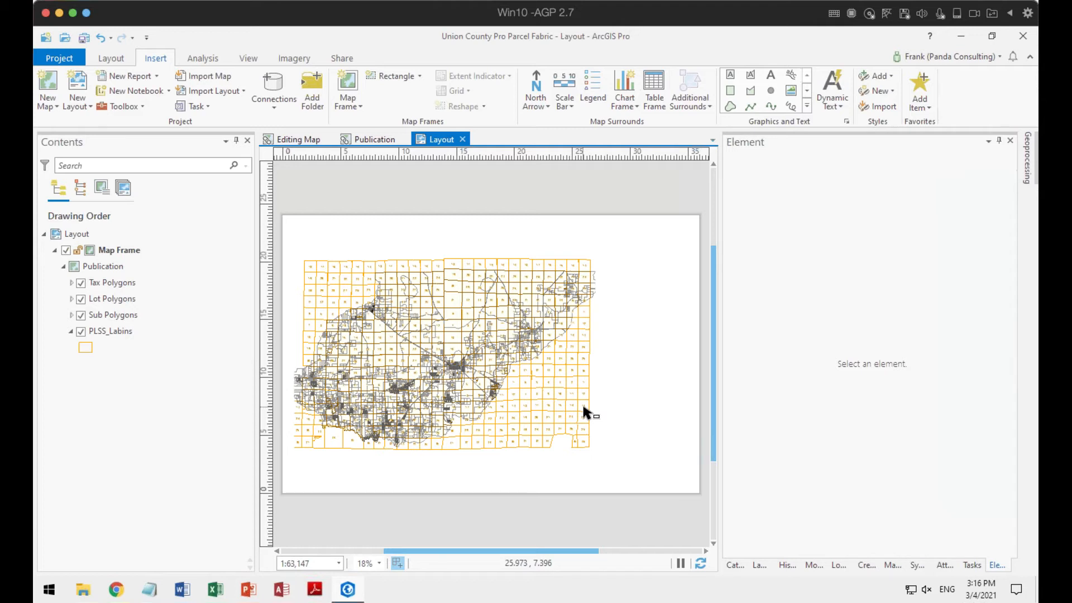
Step: Give the map frame a black border 1 pt wide and deselect the frame
{"action": "left_click", "coordinate": [541, 381]}
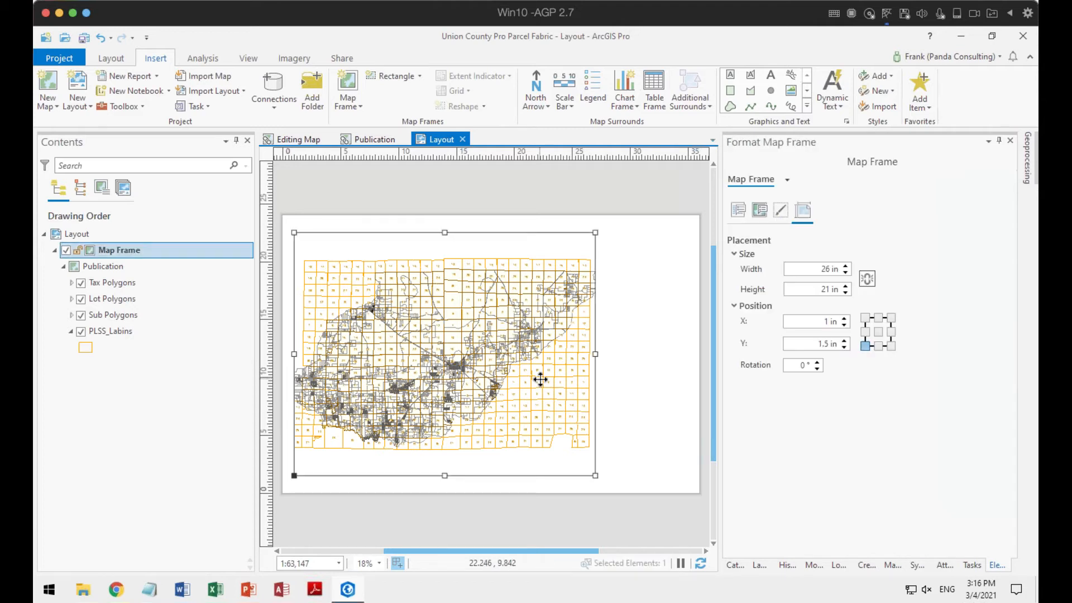
{"action": "left_click", "coordinate": [780, 210]}
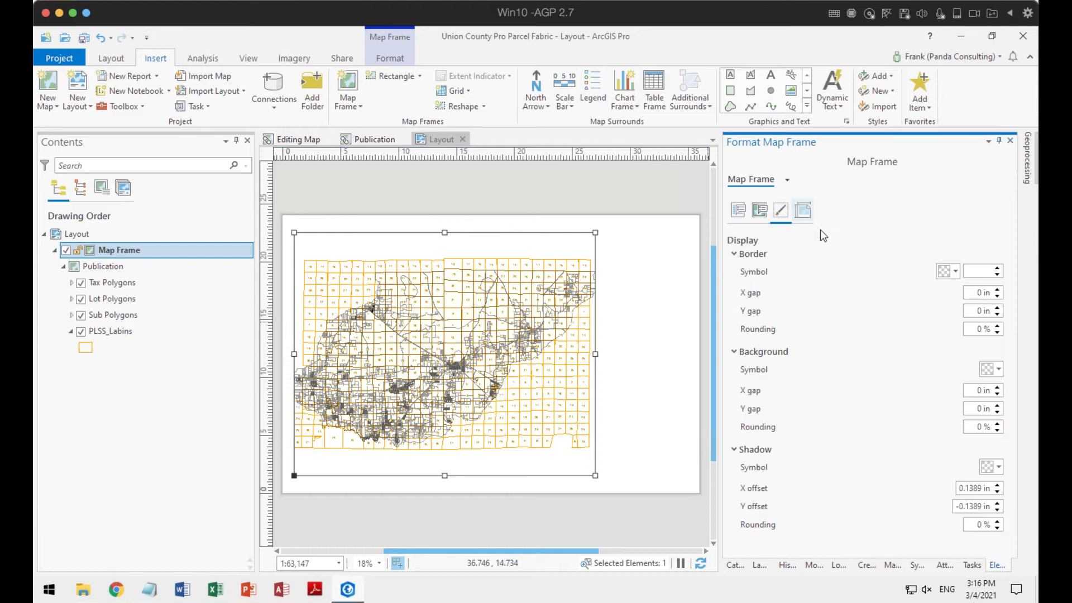
{"action": "left_click", "coordinate": [956, 271]}
{"action": "left_click", "coordinate": [878, 441]}
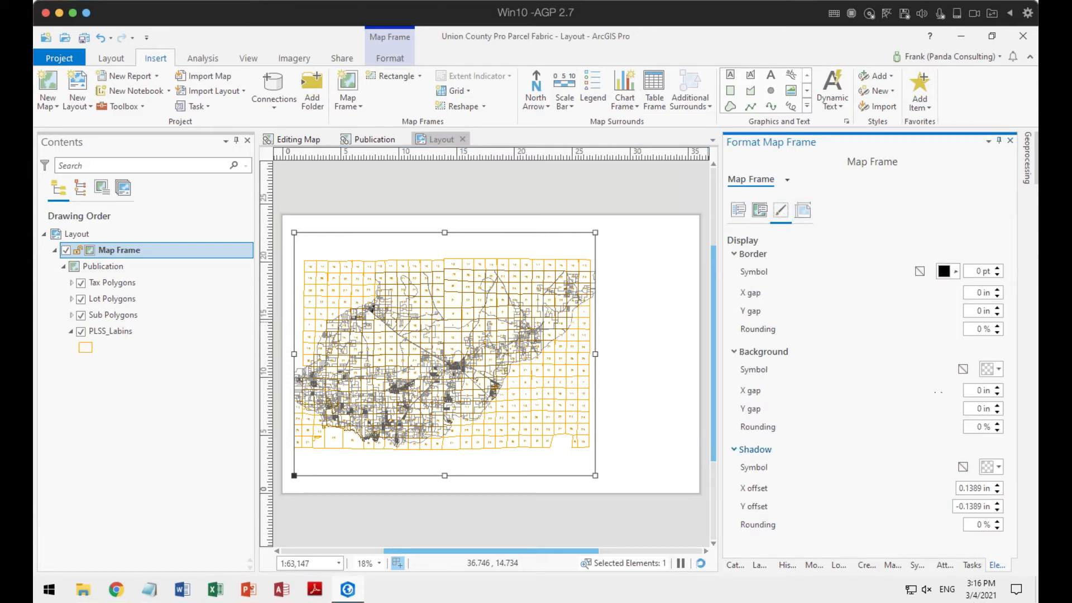
{"action": "left_click", "coordinate": [998, 268]}
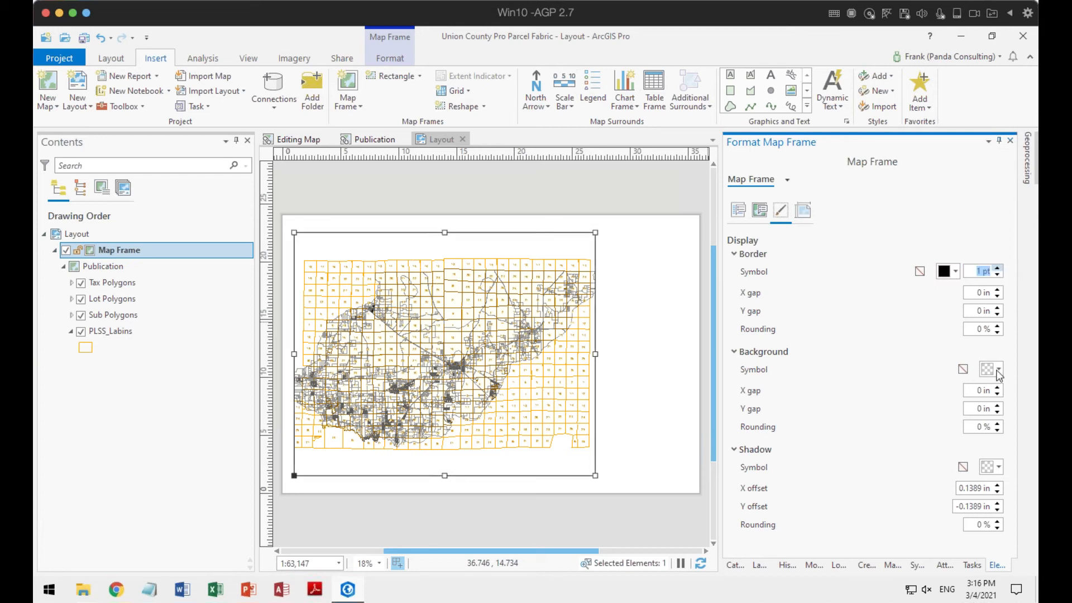
{"action": "left_click", "coordinate": [661, 428]}
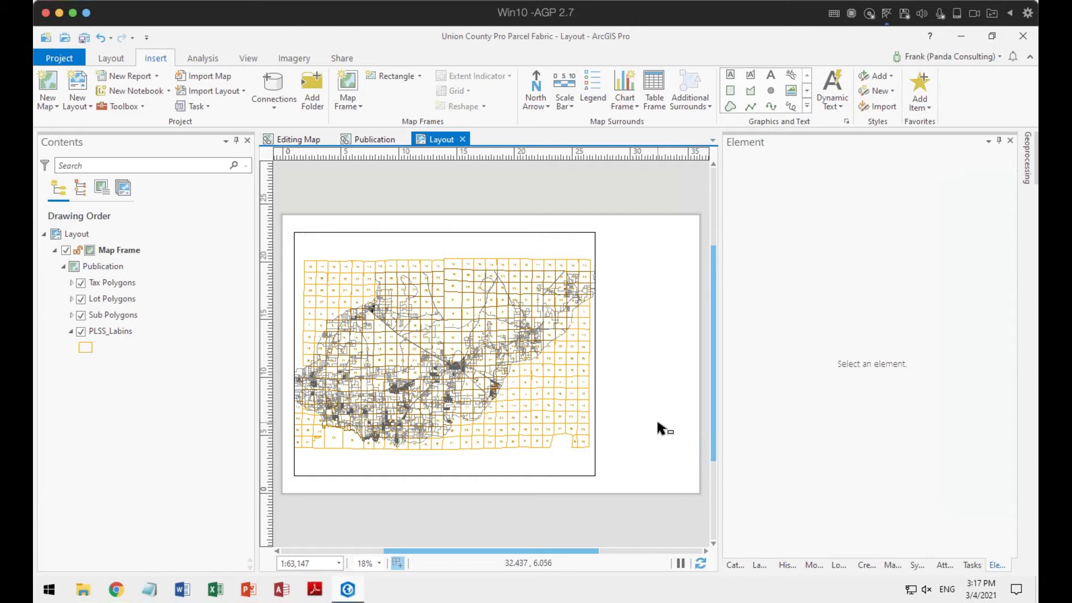
Step: Insert a compass-rose north arrow about 2.4 in wide and high in the lower-right corner of the layout page
{"action": "left_click", "coordinate": [548, 104]}
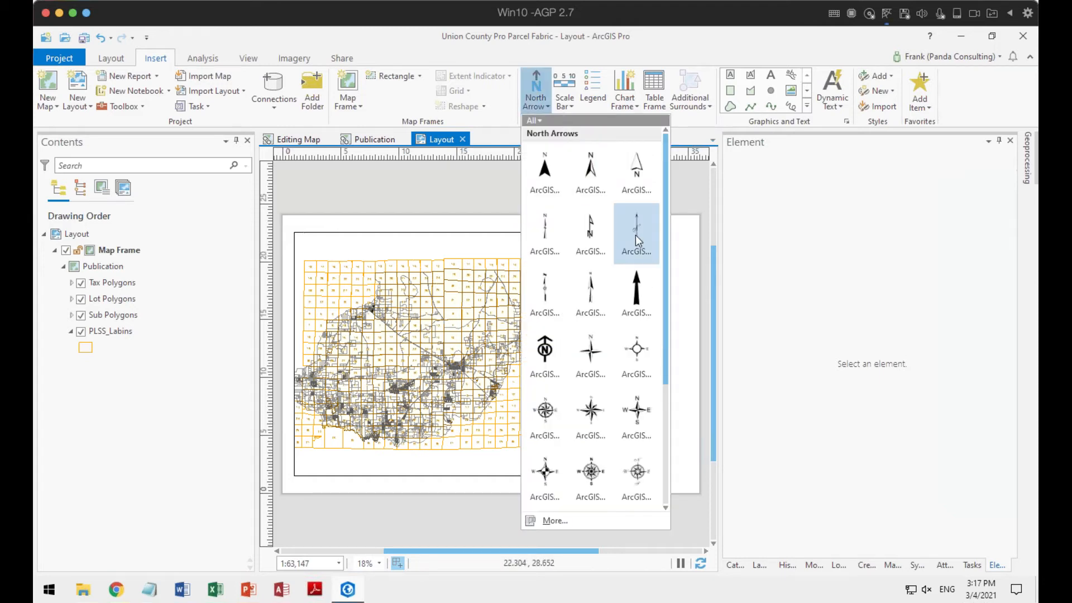
{"action": "scroll", "coordinate": [635, 236], "scroll_direction": "down", "scroll_amount": 2}
{"action": "scroll", "coordinate": [635, 236], "scroll_direction": "down", "scroll_amount": 2}
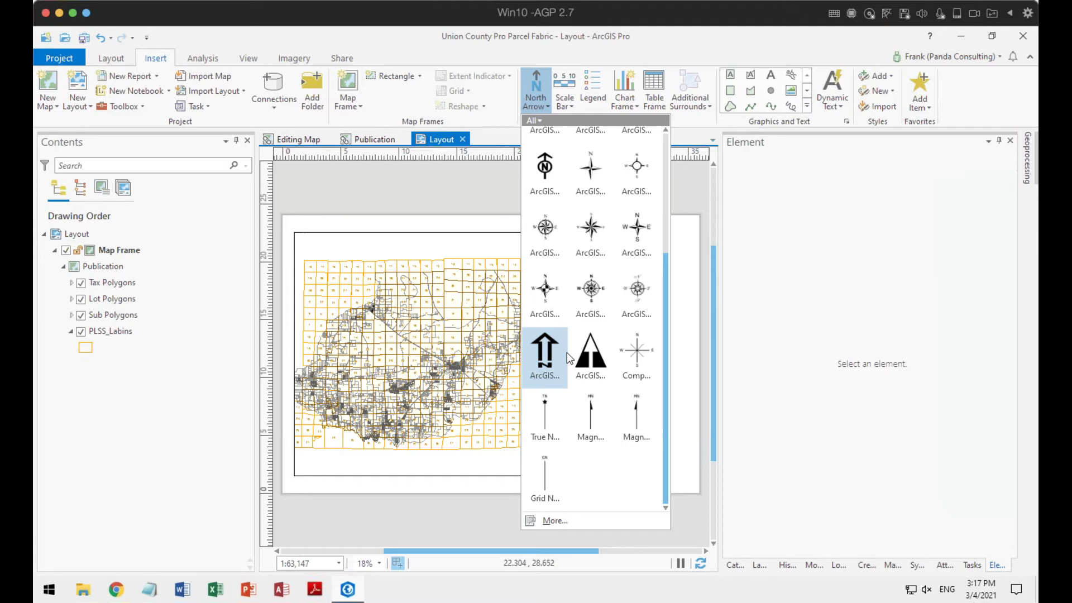
{"action": "left_click", "coordinate": [636, 288]}
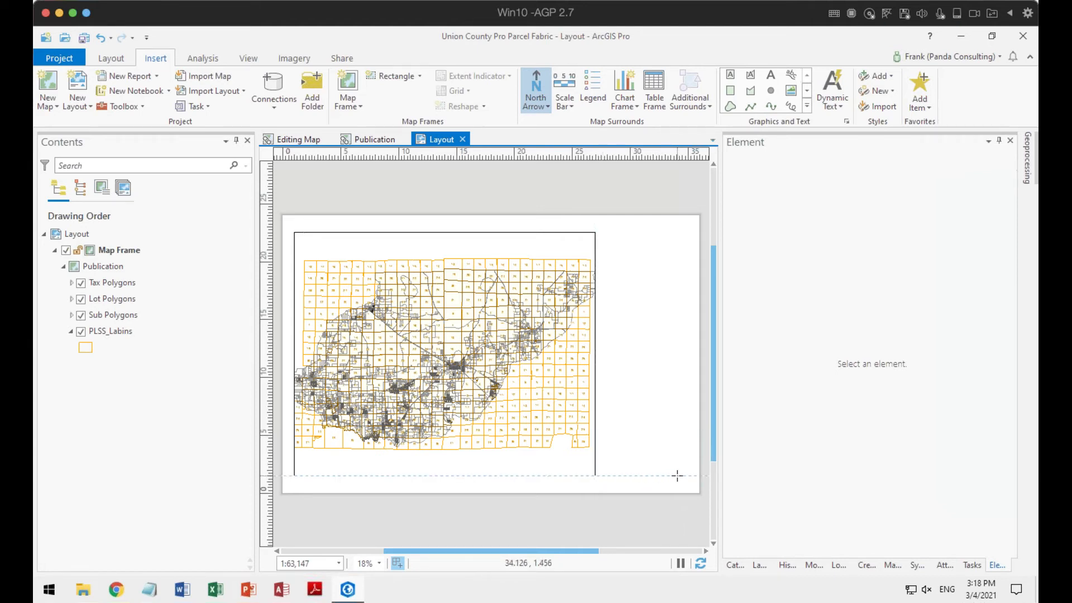
{"action": "left_click_drag", "start_coordinate": [689, 475], "coordinate": [662, 446]}
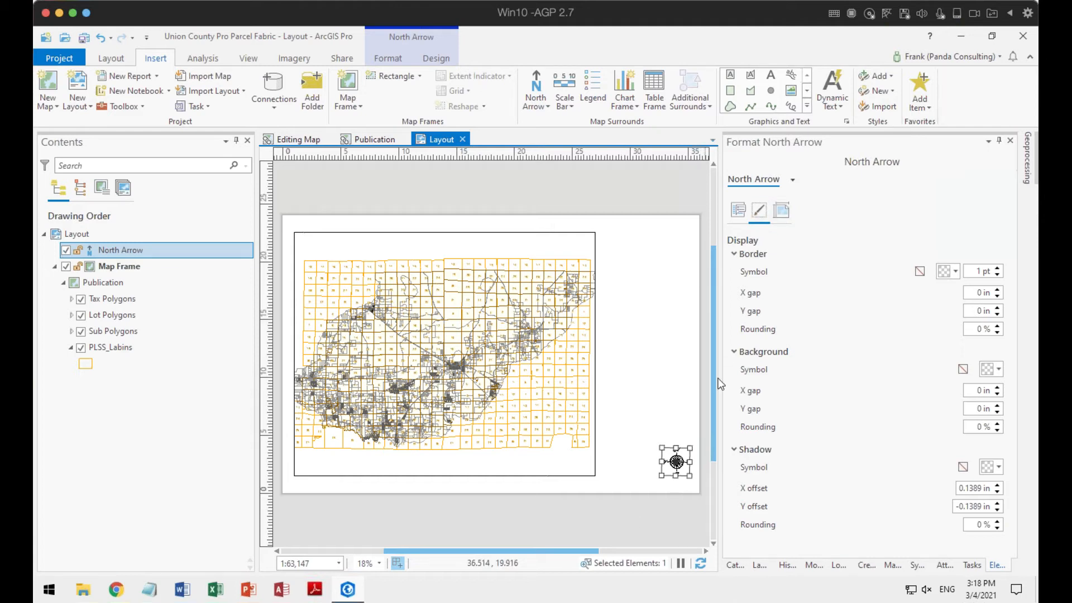
Step: Resize the north arrow, setting its width to 2.5 in and then its height to 2.5 in
{"action": "left_click", "coordinate": [782, 212]}
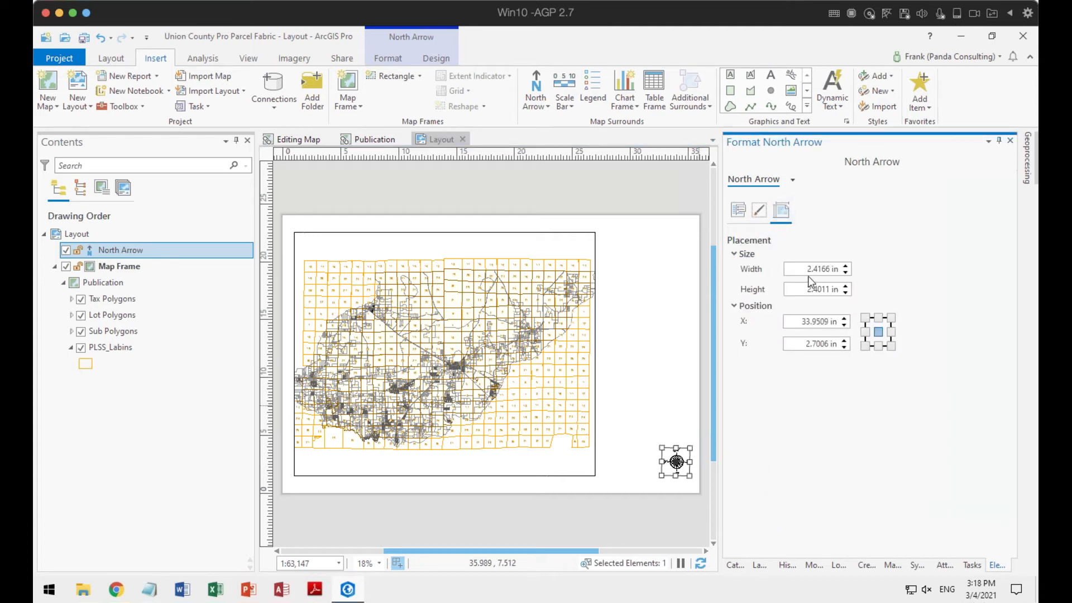
{"action": "left_click_drag", "start_coordinate": [815, 269], "coordinate": [831, 271]}
{"action": "type", "text": "5"}
{"action": "left_click_drag", "start_coordinate": [817, 290], "coordinate": [830, 289]}
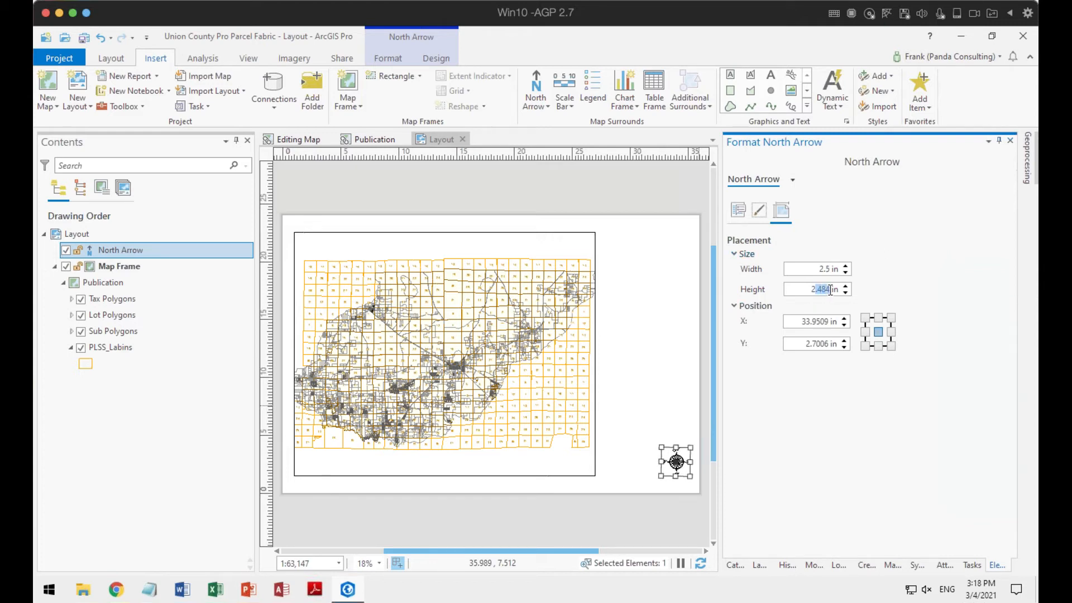
{"action": "type", "text": "5"}
Step: Position the north arrow's center at X 34 in and Y 3 in on the layout
{"action": "left_click_drag", "start_coordinate": [806, 322], "coordinate": [829, 321]}
{"action": "left_click", "coordinate": [826, 320]}
{"action": "key", "text": "BackSpace"}
{"action": "key", "text": "BackSpace"}
{"action": "key", "text": "BackSpace"}
{"action": "key", "text": "BackSpace"}
{"action": "key", "text": "BackSpace"}
{"action": "type", "text": "4"}
{"action": "left_click_drag", "start_coordinate": [805, 345], "coordinate": [829, 346]}
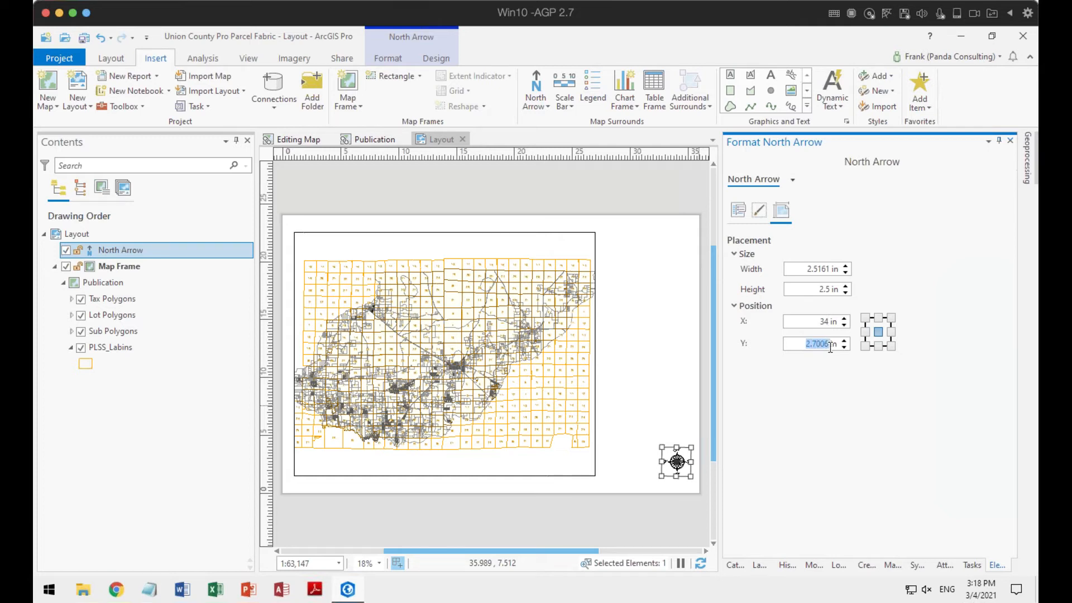
{"action": "type", "text": "3"}
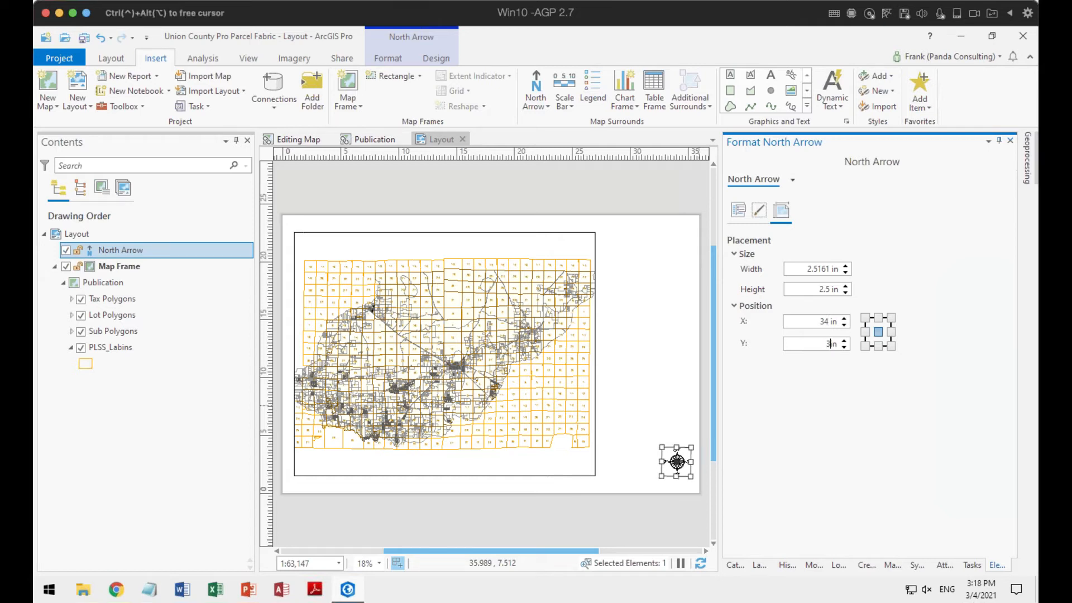
{"action": "left_click", "coordinate": [826, 395]}
{"action": "left_click_drag", "start_coordinate": [830, 345], "coordinate": [804, 343]}
{"action": "type", "text": "3"}
{"action": "left_click", "coordinate": [858, 464]}
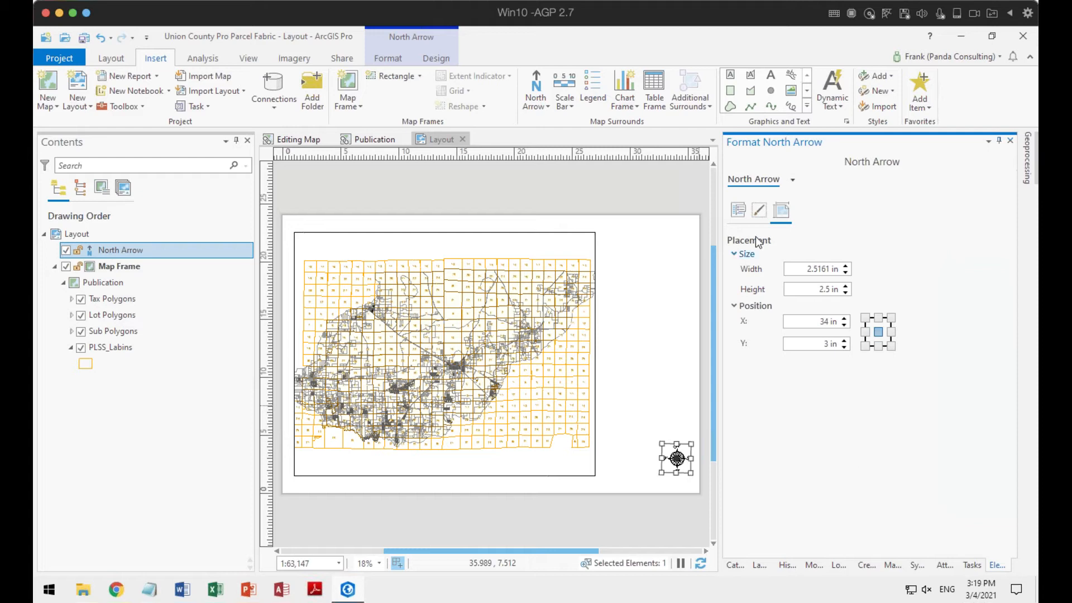
Step: Review the north arrow's display settings and general options, then deselect the arrow
{"action": "left_click", "coordinate": [758, 211]}
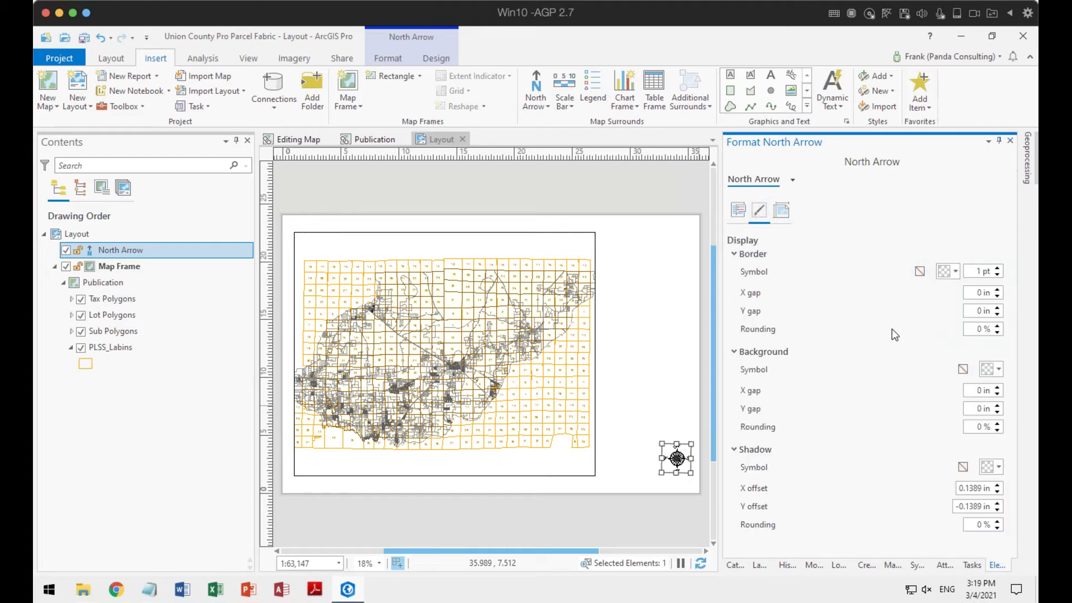
{"action": "left_click", "coordinate": [738, 212]}
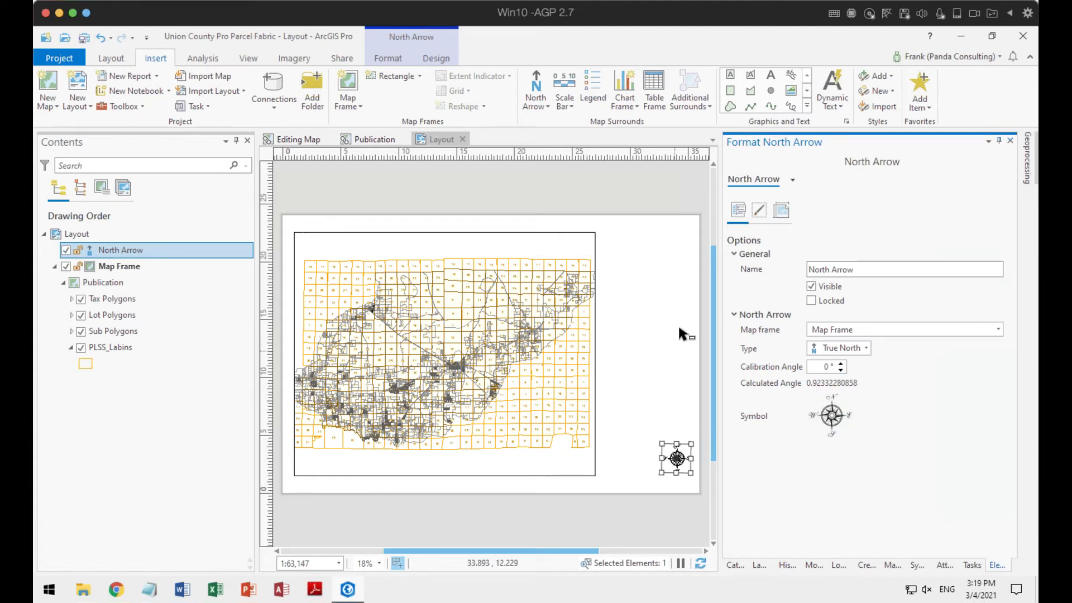
{"action": "left_click", "coordinate": [685, 346]}
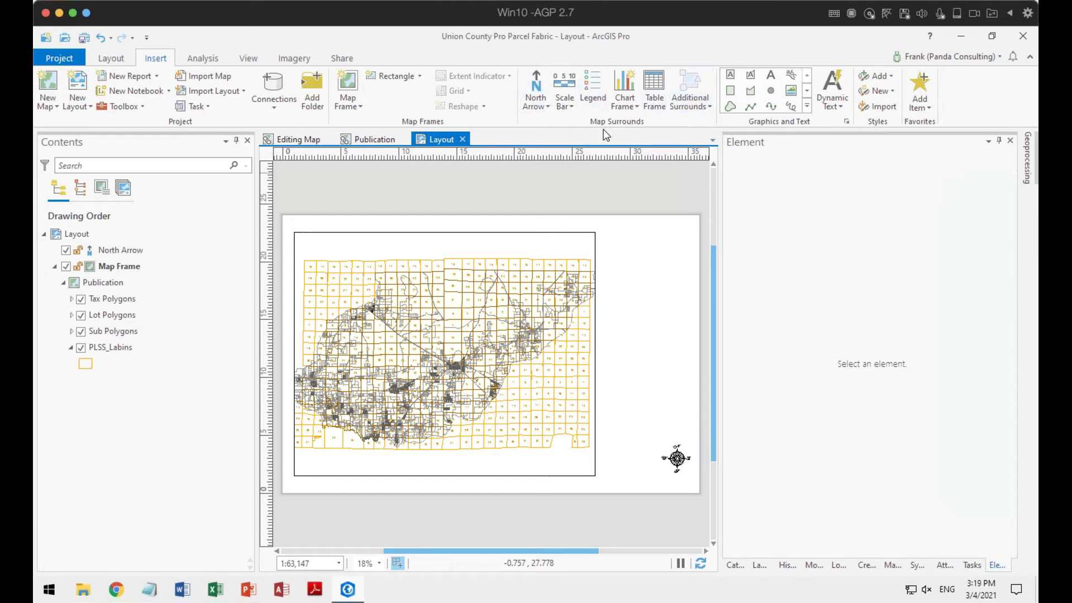
Step: Insert the picture panda_300_300.png from the Panda\Logos folder on the W: drive as a small logo just west of the north arrow
{"action": "left_click", "coordinate": [790, 90]}
{"action": "left_click", "coordinate": [646, 437]}
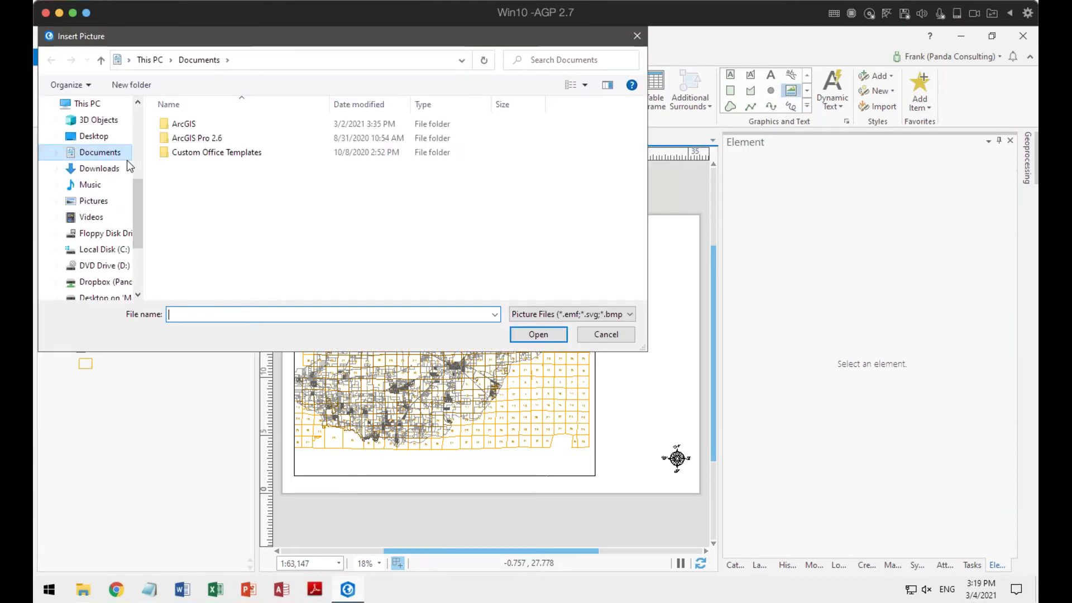
{"action": "left_click", "coordinate": [103, 283]}
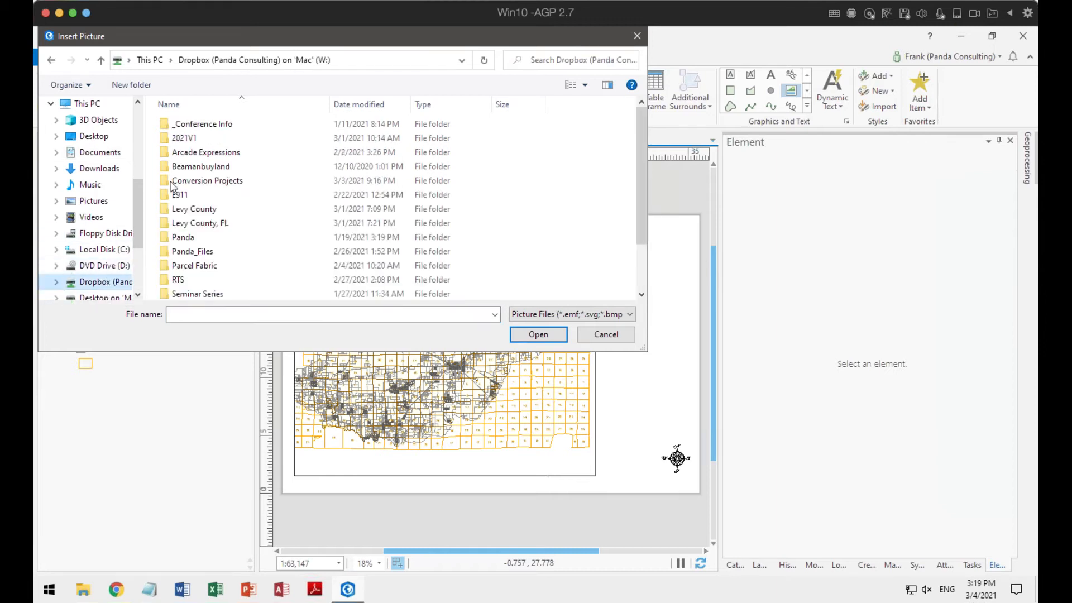
{"action": "double_click", "coordinate": [187, 237]}
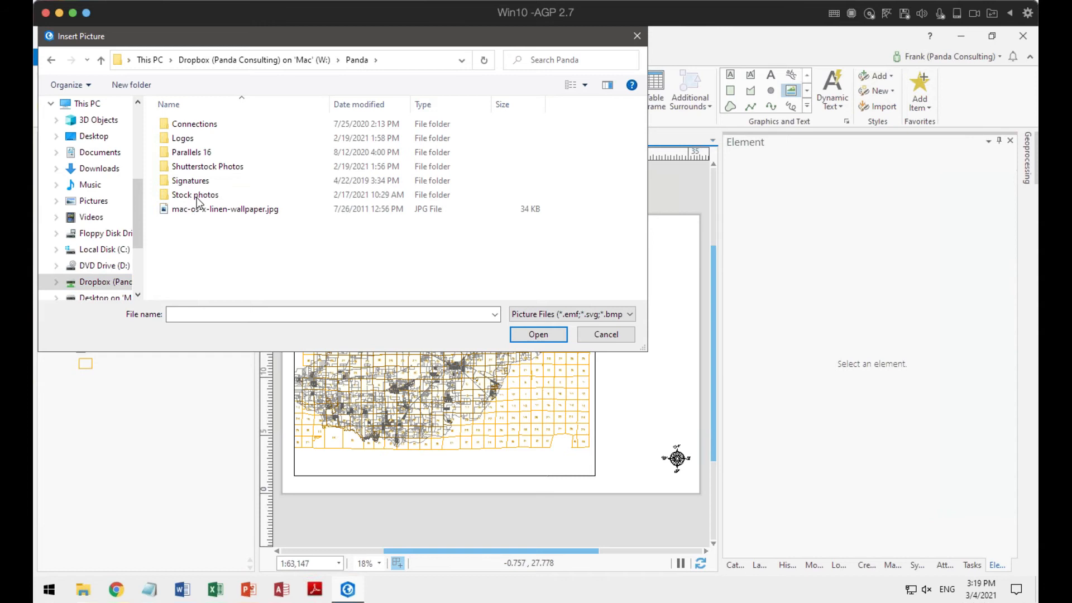
{"action": "double_click", "coordinate": [212, 139]}
{"action": "left_click", "coordinate": [219, 185]}
{"action": "left_click", "coordinate": [538, 334]}
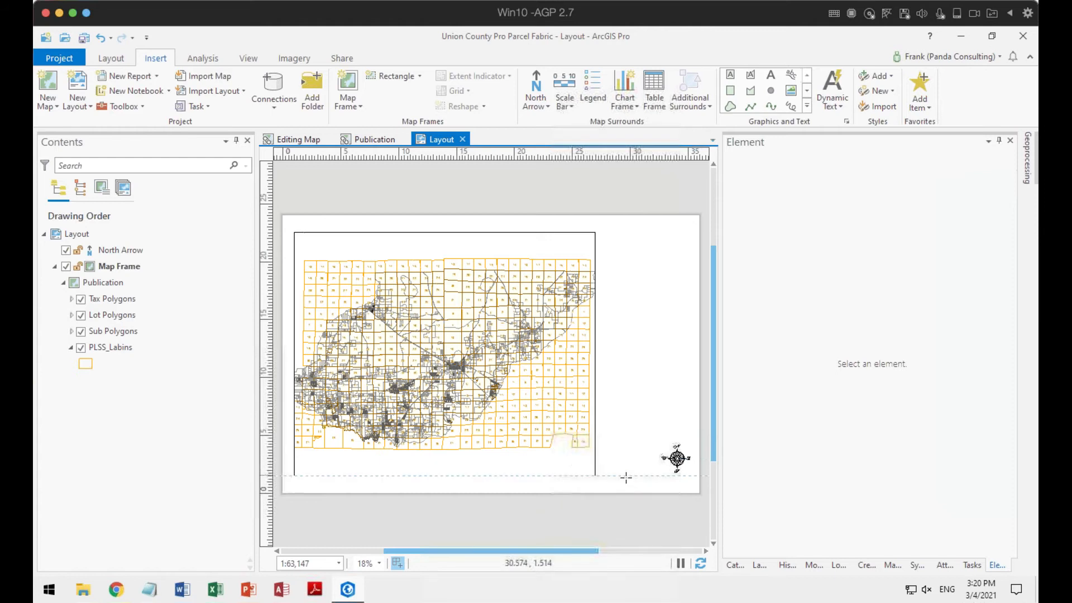
{"action": "left_click_drag", "start_coordinate": [620, 475], "coordinate": [640, 462]}
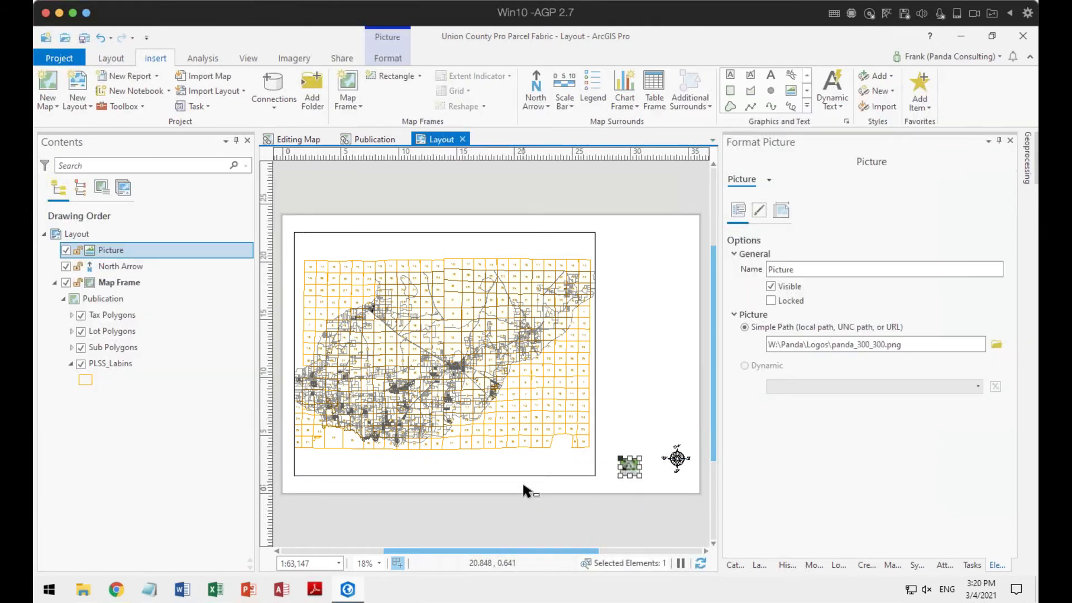
Step: Move the panda logo to the page's northeast corner, at about X 33.7 in and Y 22.5 in, and deselect it
{"action": "left_click_drag", "start_coordinate": [626, 466], "coordinate": [677, 241]}
{"action": "scroll", "coordinate": [699, 250], "scroll_direction": "up", "scroll_amount": 5}
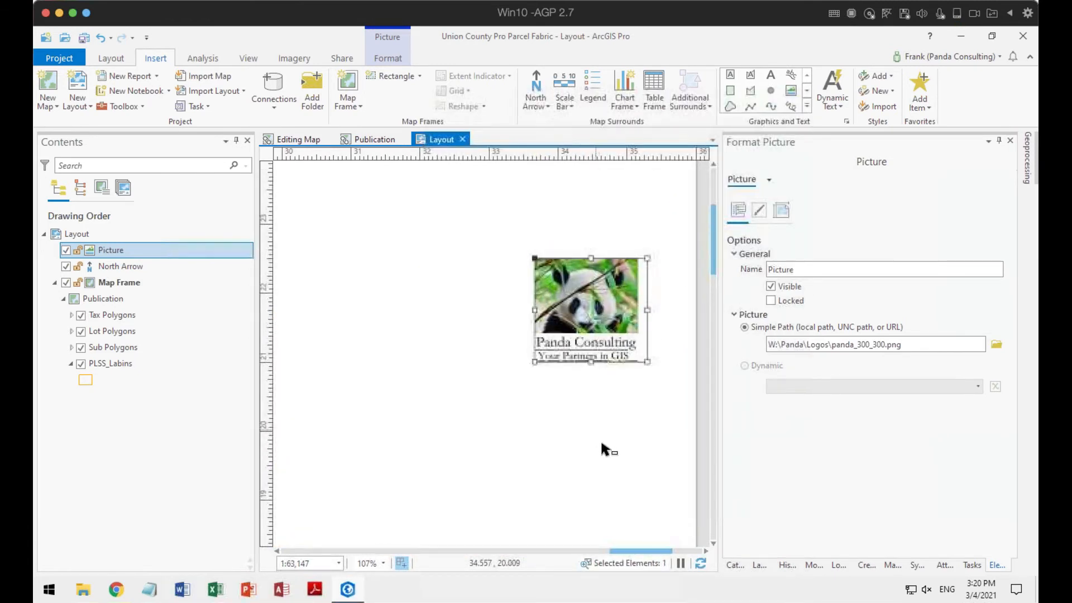
{"action": "left_click", "coordinate": [684, 352]}
{"action": "scroll", "coordinate": [637, 434], "scroll_direction": "down", "scroll_amount": 4}
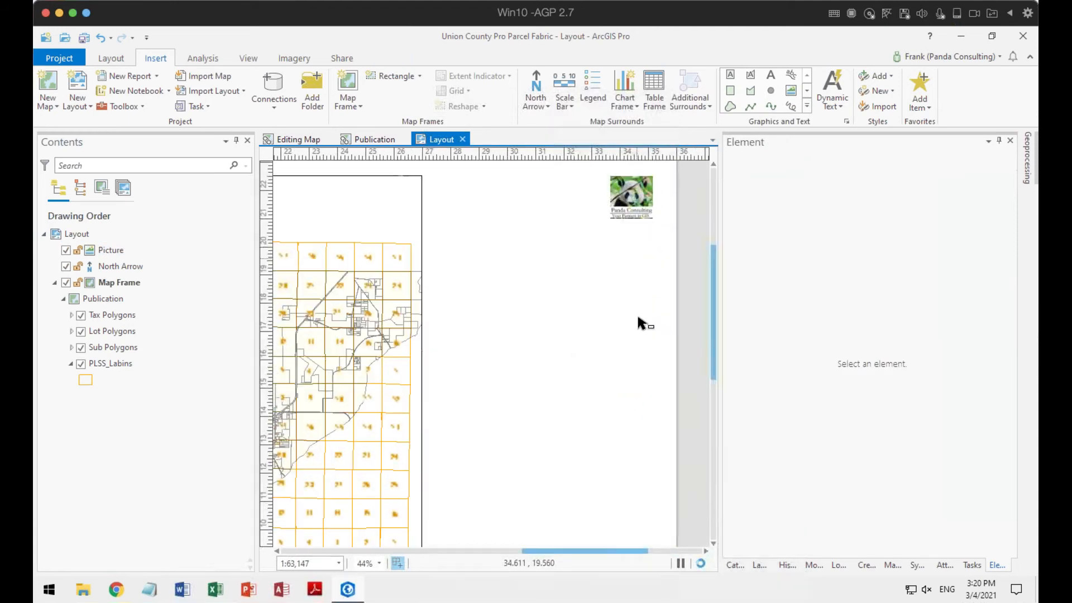
{"action": "scroll", "coordinate": [641, 282], "scroll_direction": "down", "scroll_amount": 2}
Step: Resize the panda logo proportionally, setting its width to 1.5 in and then to 2 in
{"action": "left_click", "coordinate": [635, 244]}
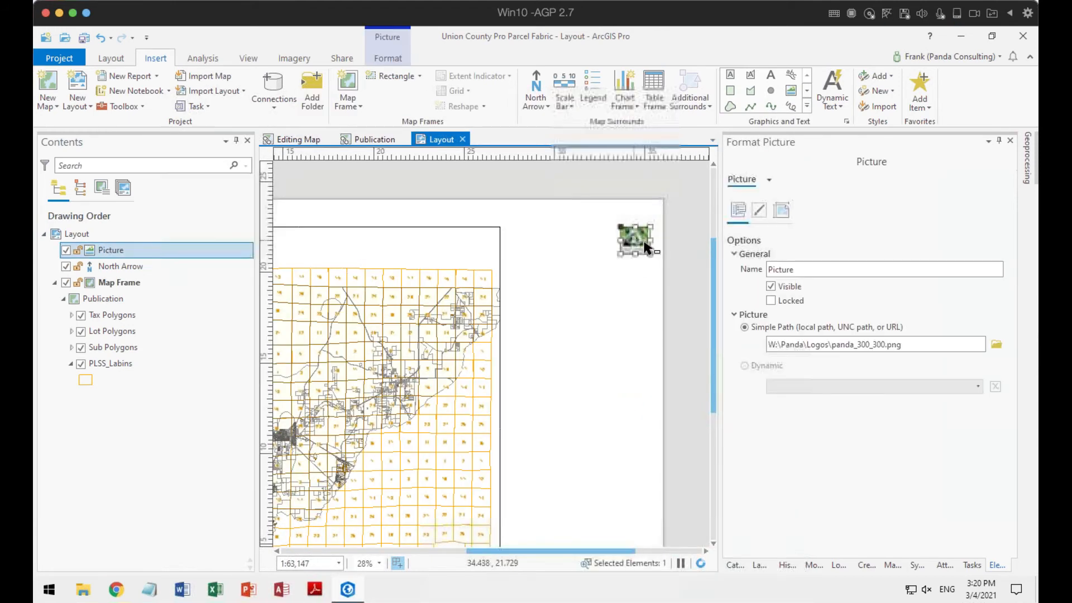
{"action": "left_click", "coordinate": [761, 211]}
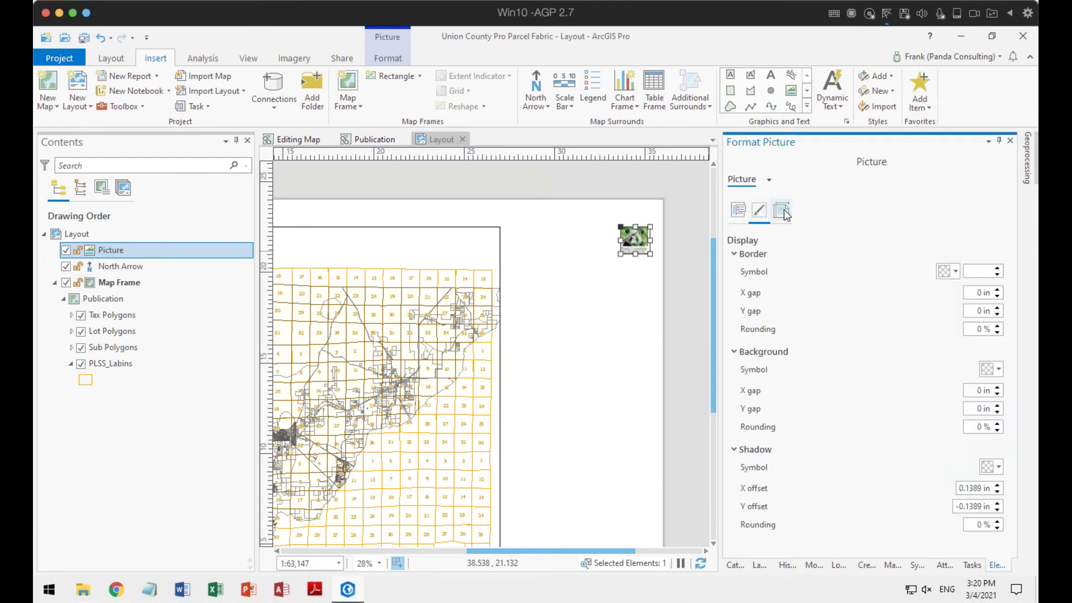
{"action": "left_click", "coordinate": [781, 211]}
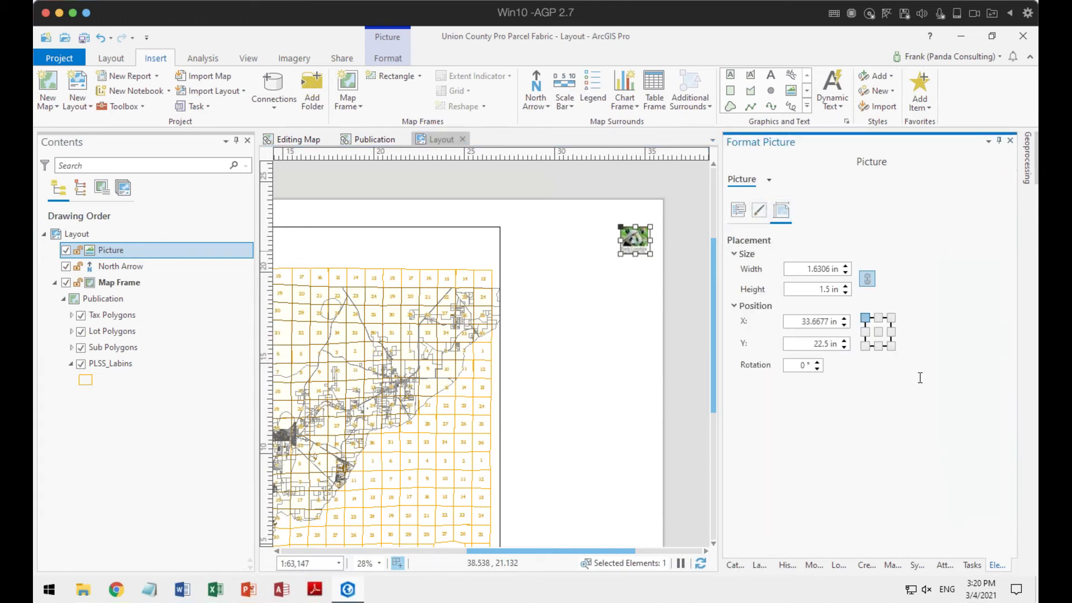
{"action": "left_click_drag", "start_coordinate": [814, 269], "coordinate": [831, 273]}
{"action": "left_click", "coordinate": [855, 254]}
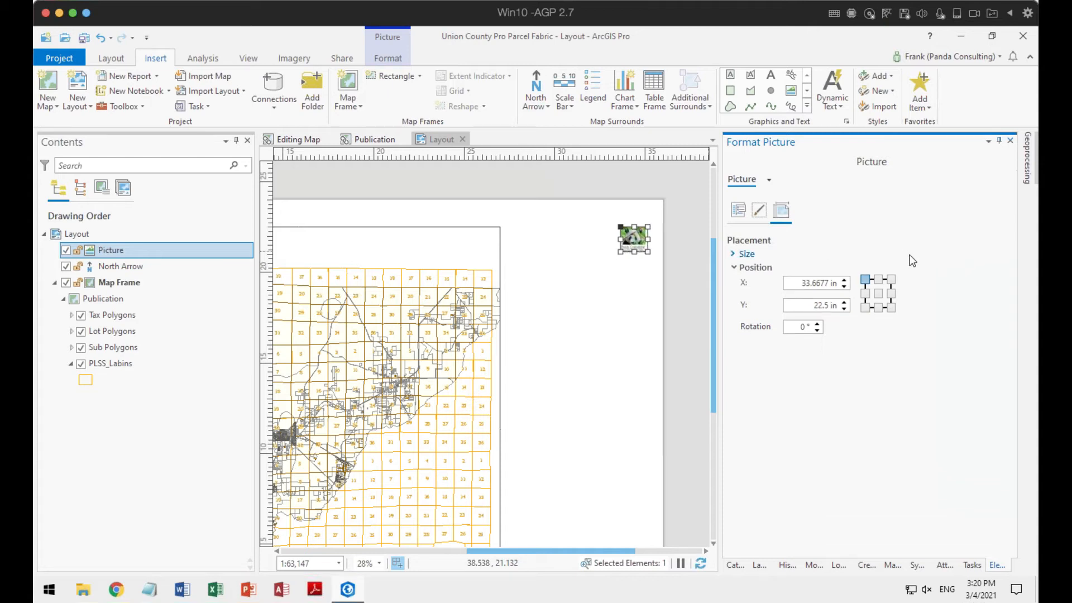
{"action": "left_click", "coordinate": [735, 254]}
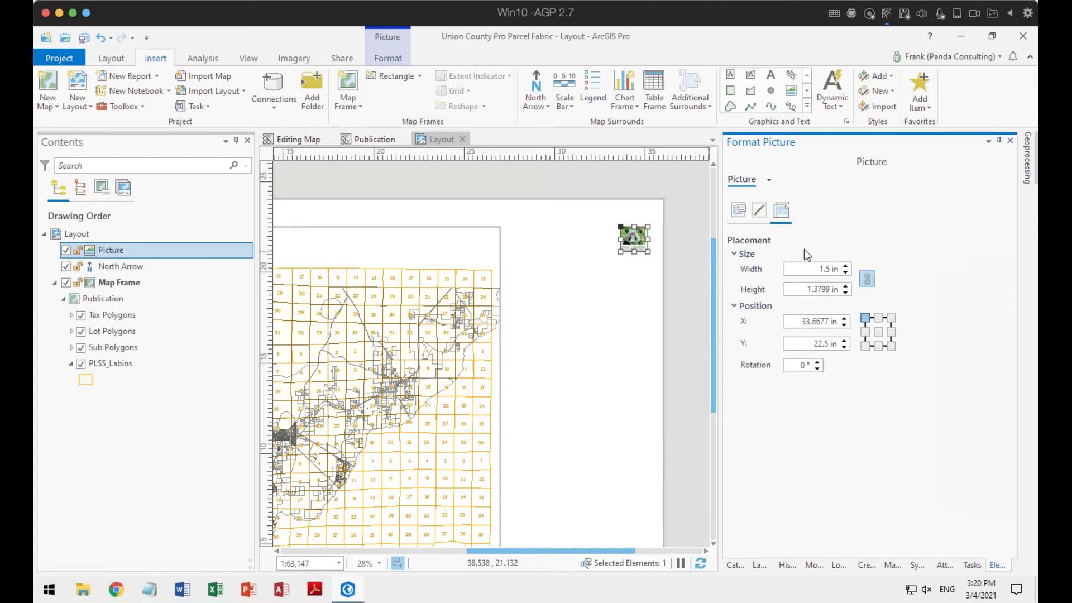
{"action": "left_click", "coordinate": [872, 282]}
{"action": "left_click_drag", "start_coordinate": [819, 268], "coordinate": [829, 269]}
{"action": "type", "text": "2"}
{"action": "key", "text": "Tab"}
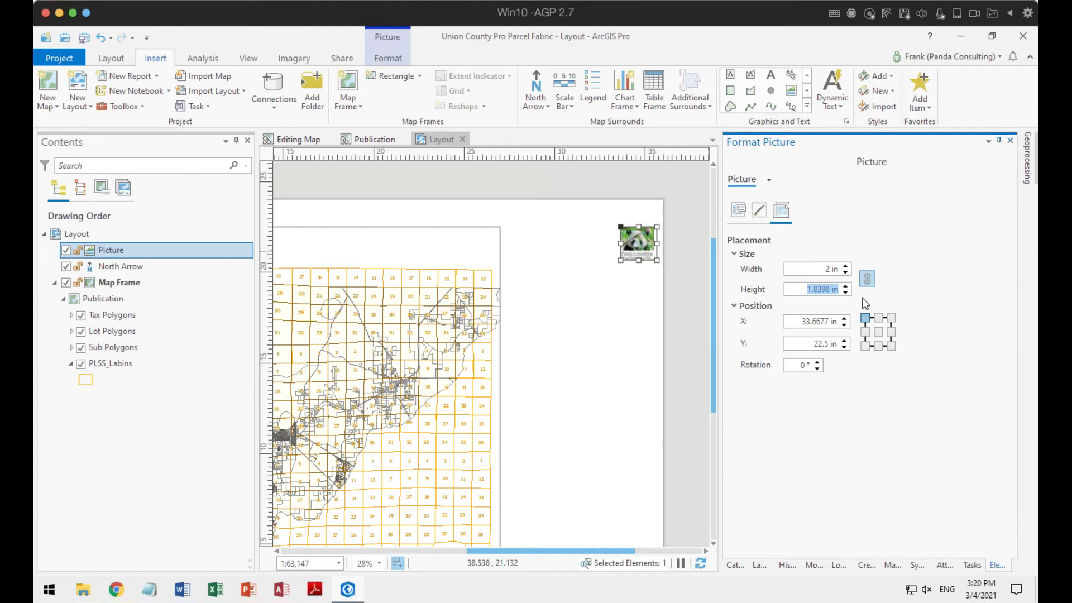
Step: Set the panda logo's X position to 33 in and deselect it
{"action": "left_click_drag", "start_coordinate": [807, 323], "coordinate": [826, 322]}
{"action": "type", "text": "3"}
{"action": "key", "text": "Delete"}
{"action": "left_click", "coordinate": [817, 344]}
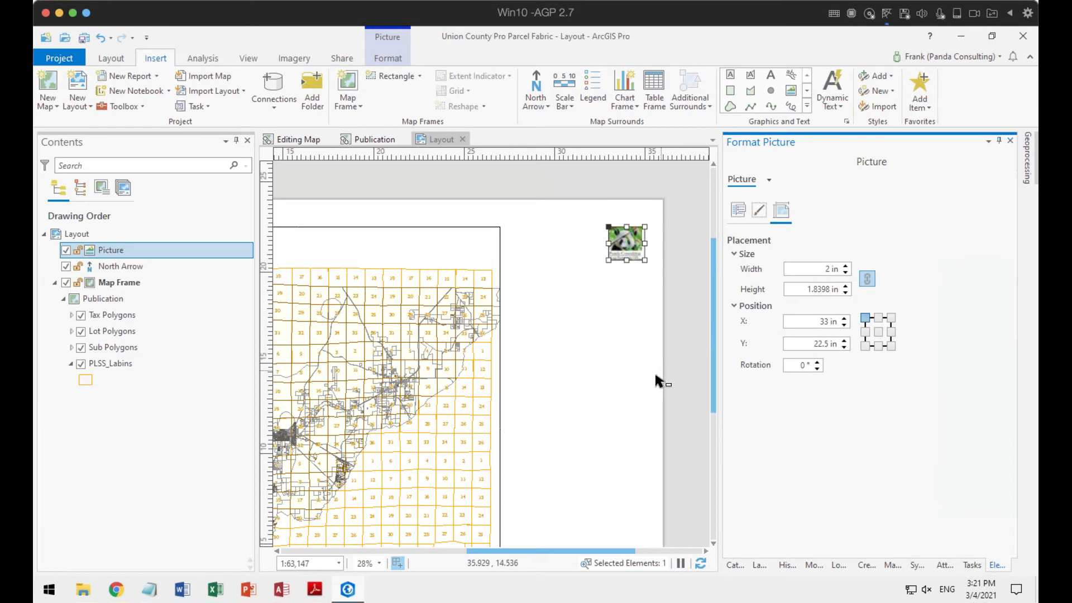
{"action": "left_click", "coordinate": [619, 383]}
{"action": "scroll", "coordinate": [619, 385], "scroll_direction": "down", "scroll_amount": 2}
{"action": "scroll", "coordinate": [604, 334], "scroll_direction": "down", "scroll_amount": 2}
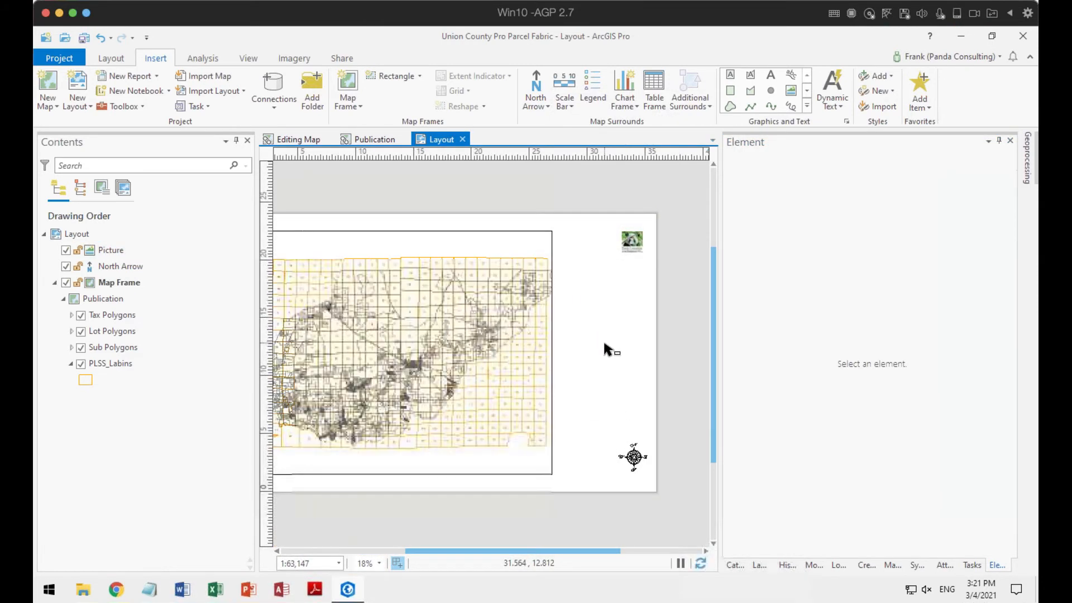
{"action": "scroll", "coordinate": [598, 352], "scroll_direction": "down", "scroll_amount": 2}
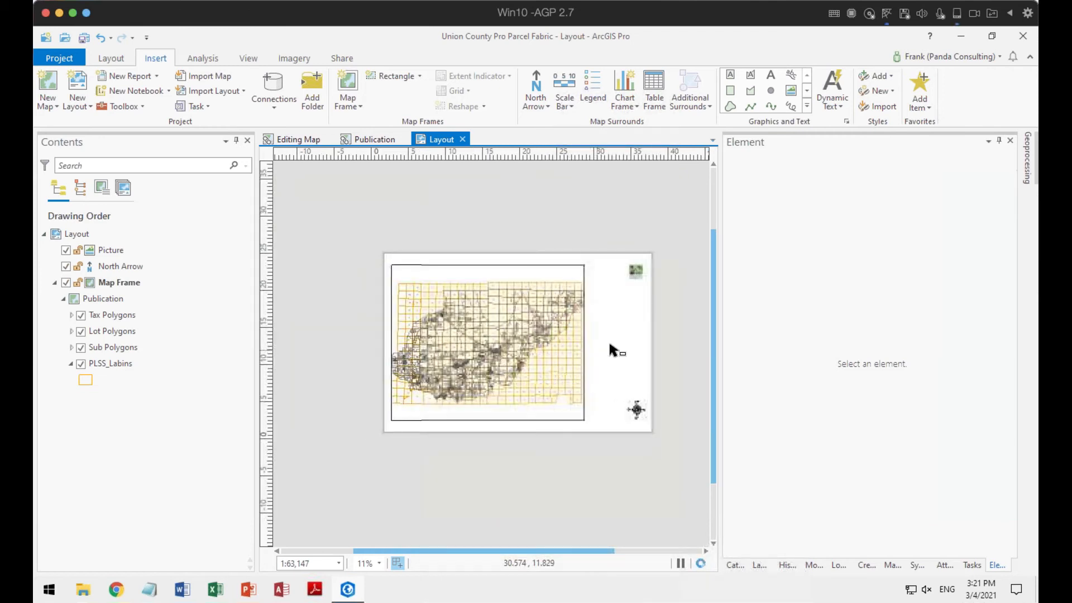
Step: Add a text element reading "Test Plat Map" just below the map frame, at about X 9.5 in and Y 0 in
{"action": "scroll", "coordinate": [599, 351], "scroll_direction": "up", "scroll_amount": 2}
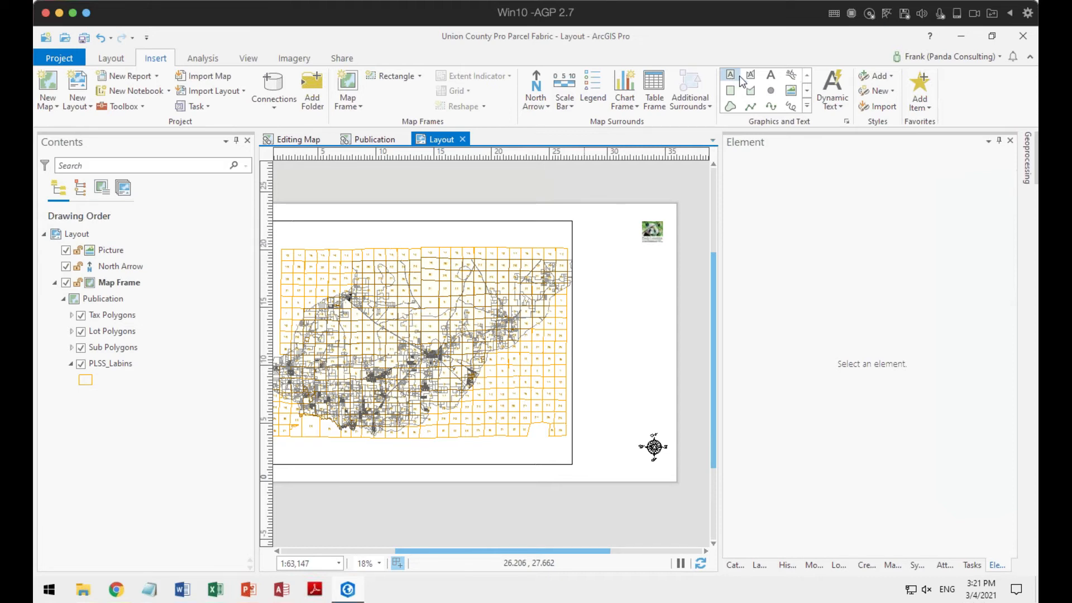
{"action": "left_click", "coordinate": [768, 76]}
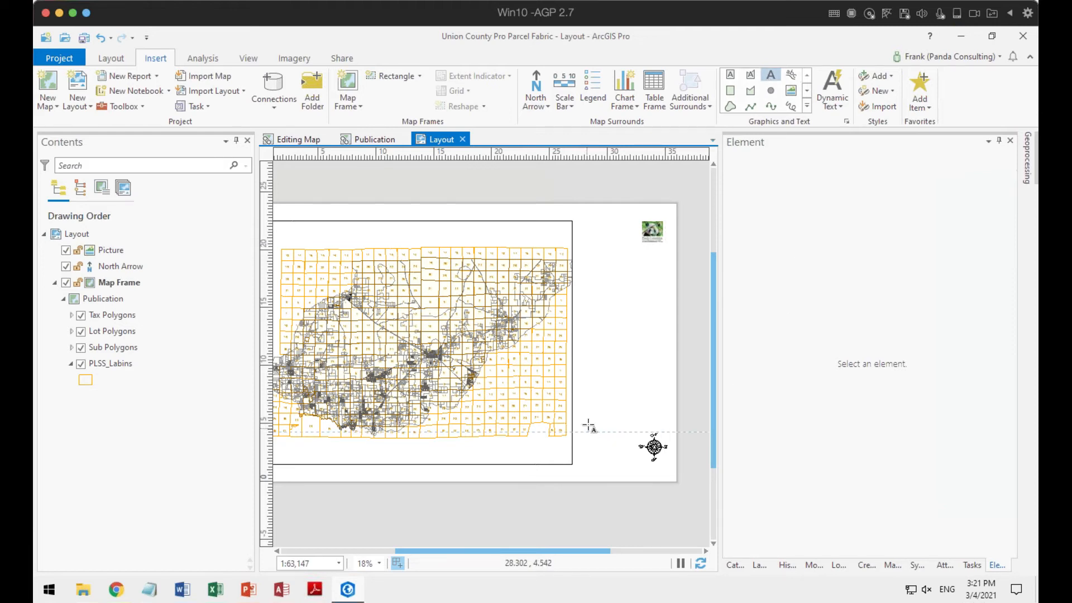
{"action": "left_click_drag", "start_coordinate": [635, 386], "coordinate": [654, 366]}
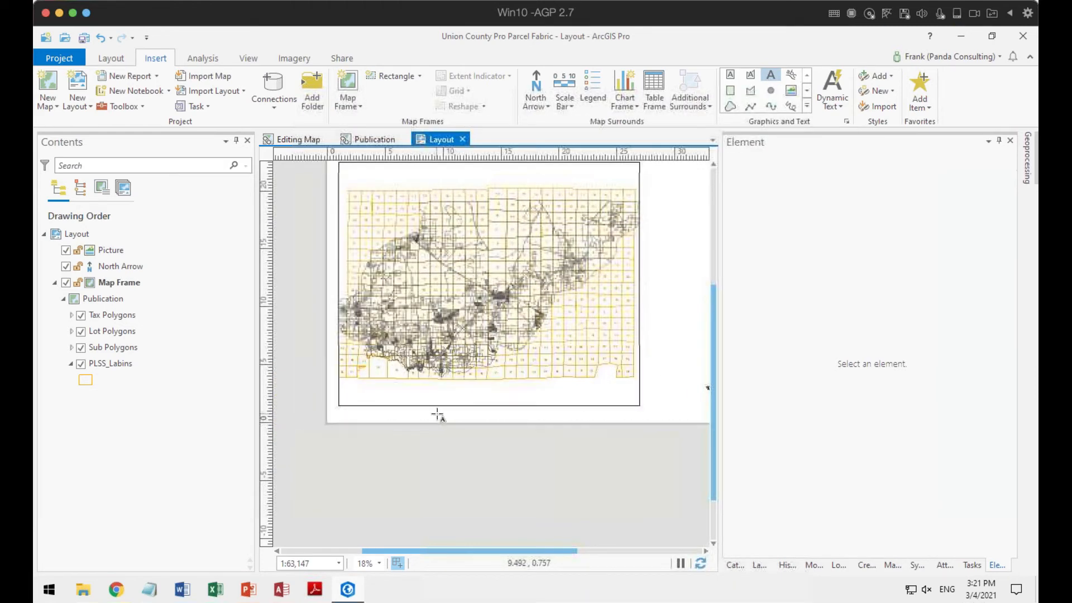
{"action": "left_click_drag", "start_coordinate": [438, 411], "coordinate": [530, 419]}
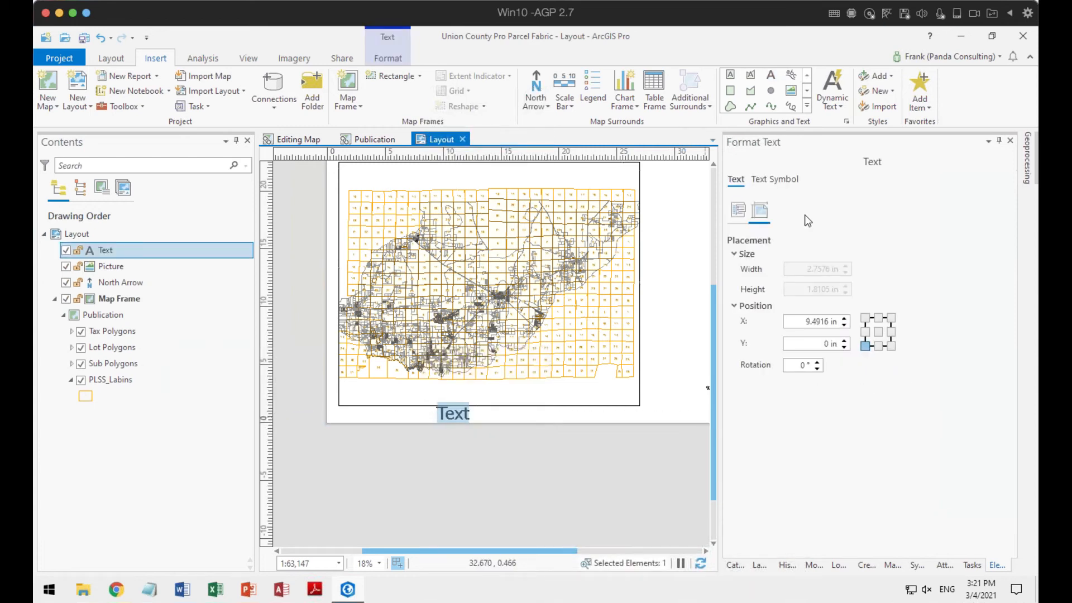
{"action": "left_click", "coordinate": [738, 210]}
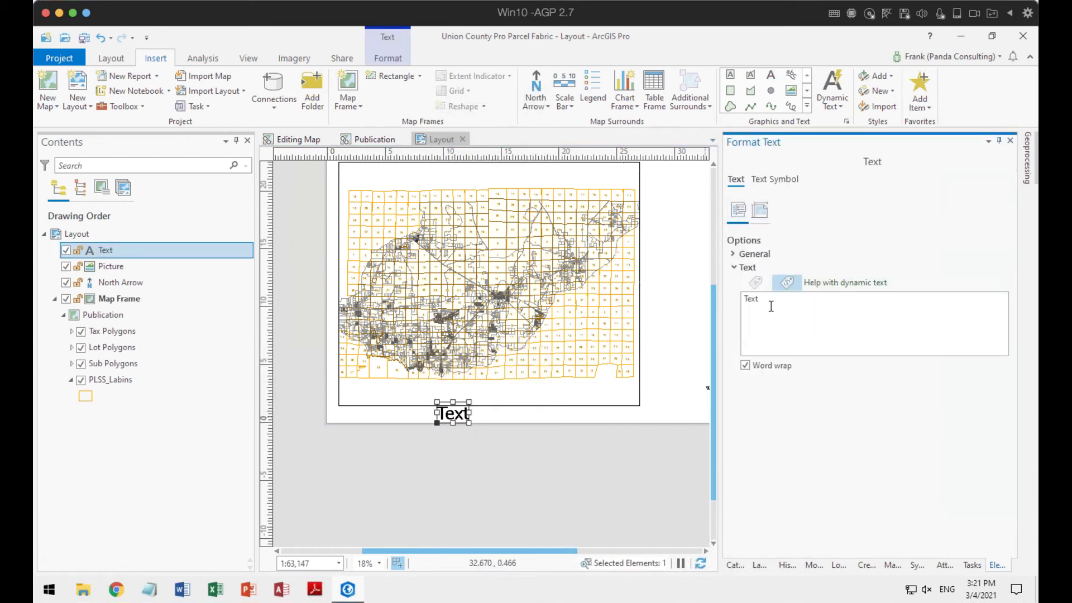
{"action": "type", "text": "Test Plat Map"}
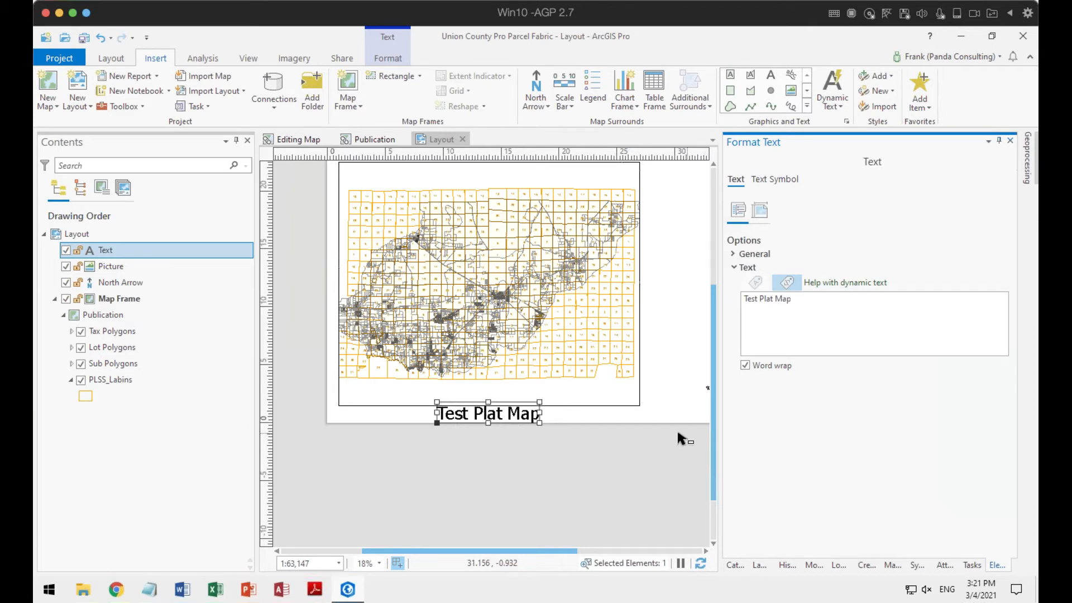
Step: Set the font size of the Test Plat Map text to 24 pt and apply it
{"action": "left_click", "coordinate": [760, 210]}
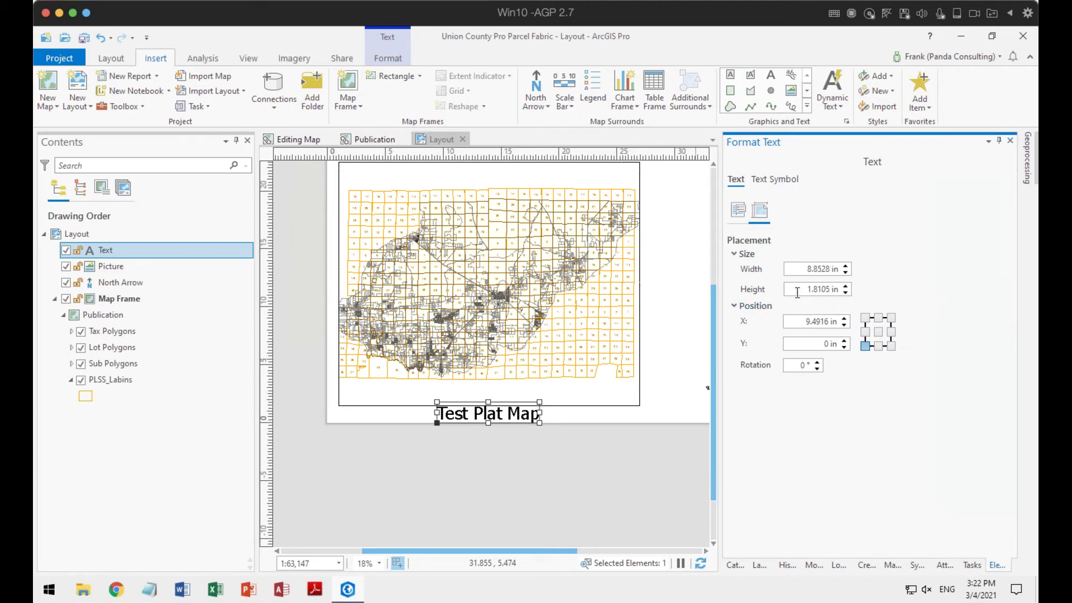
{"action": "left_click", "coordinate": [778, 180]}
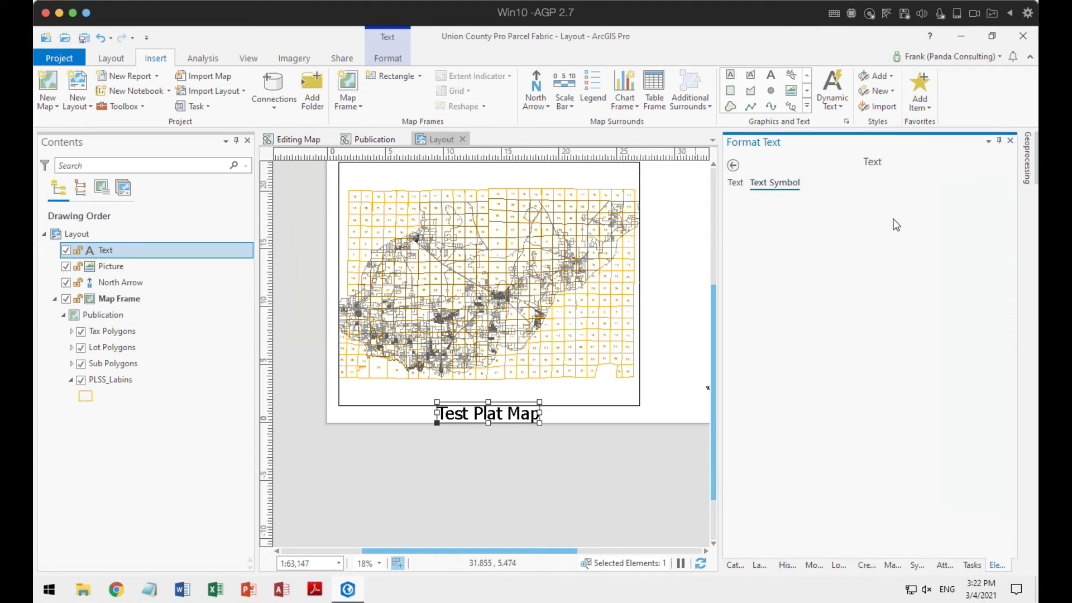
{"action": "left_click", "coordinate": [782, 238]}
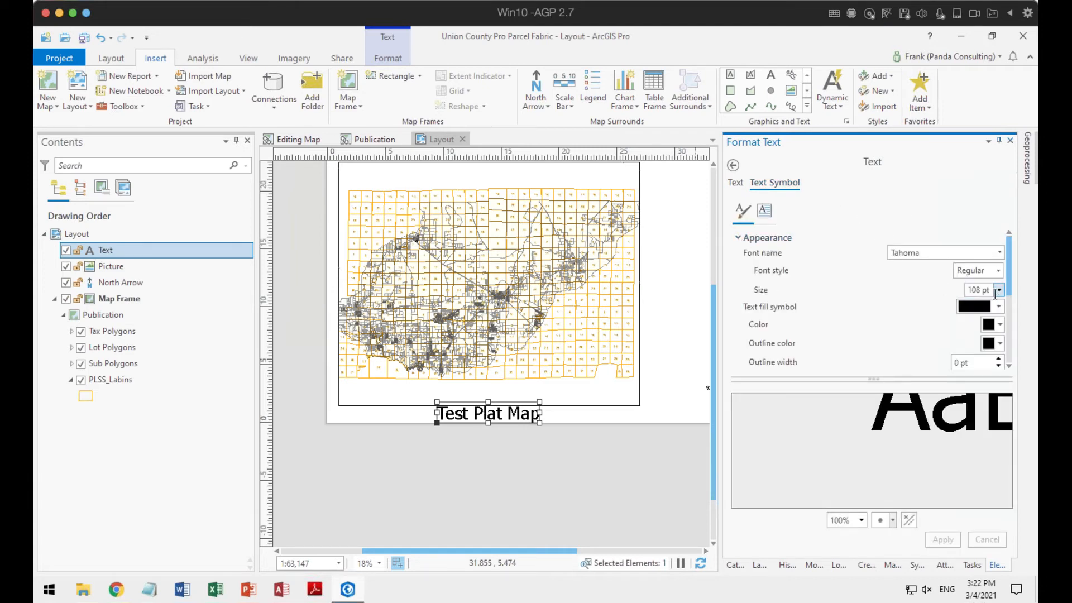
{"action": "double_click", "coordinate": [979, 291]}
{"action": "left_click", "coordinate": [998, 290]}
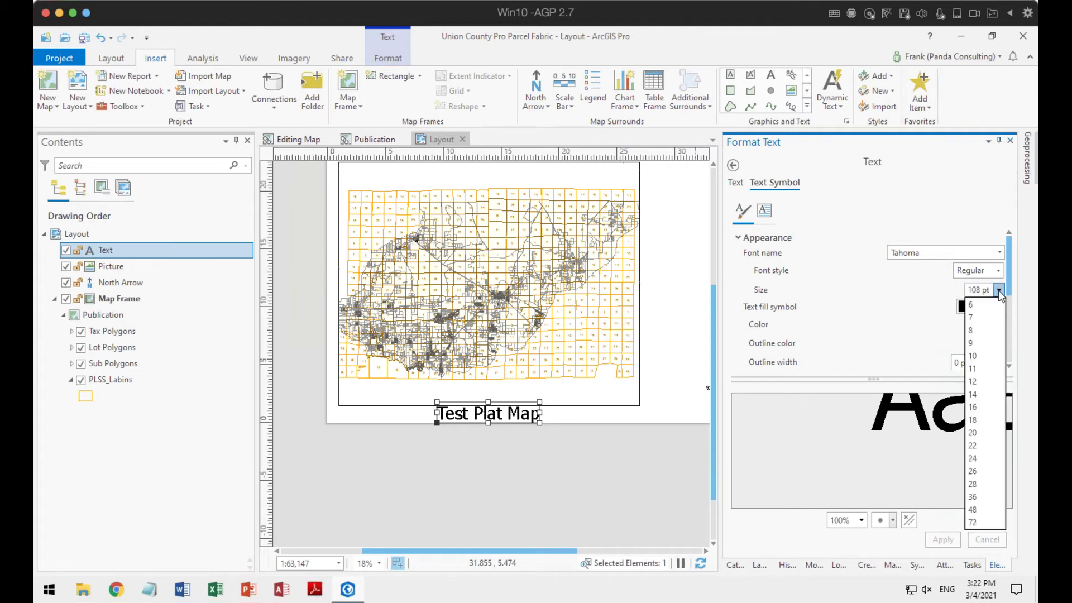
{"action": "left_click", "coordinate": [974, 458]}
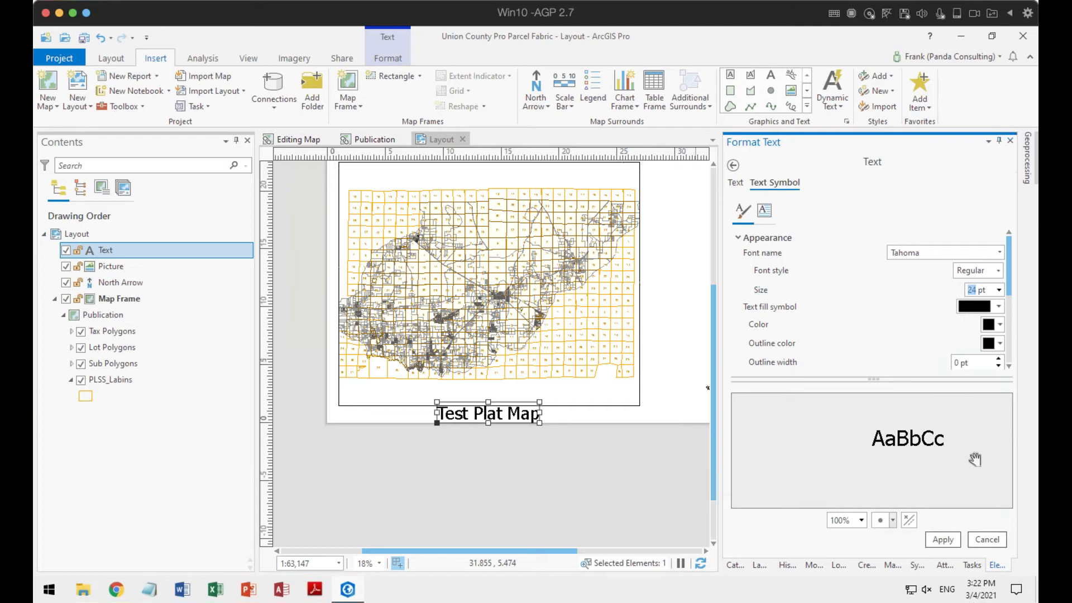
{"action": "scroll", "coordinate": [862, 320], "scroll_direction": "down", "scroll_amount": 3}
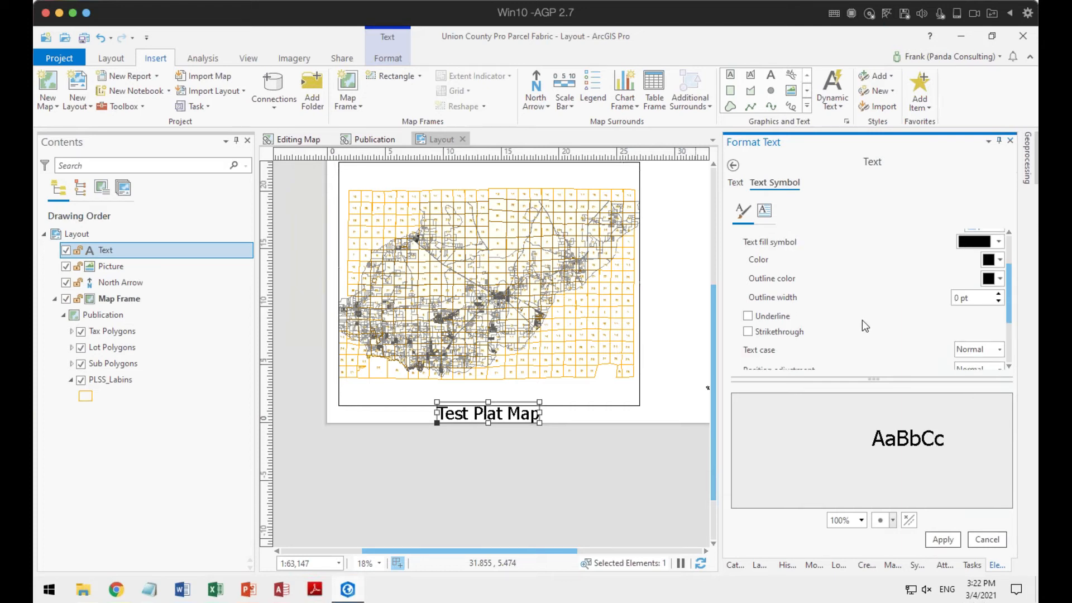
{"action": "left_click", "coordinate": [941, 540]}
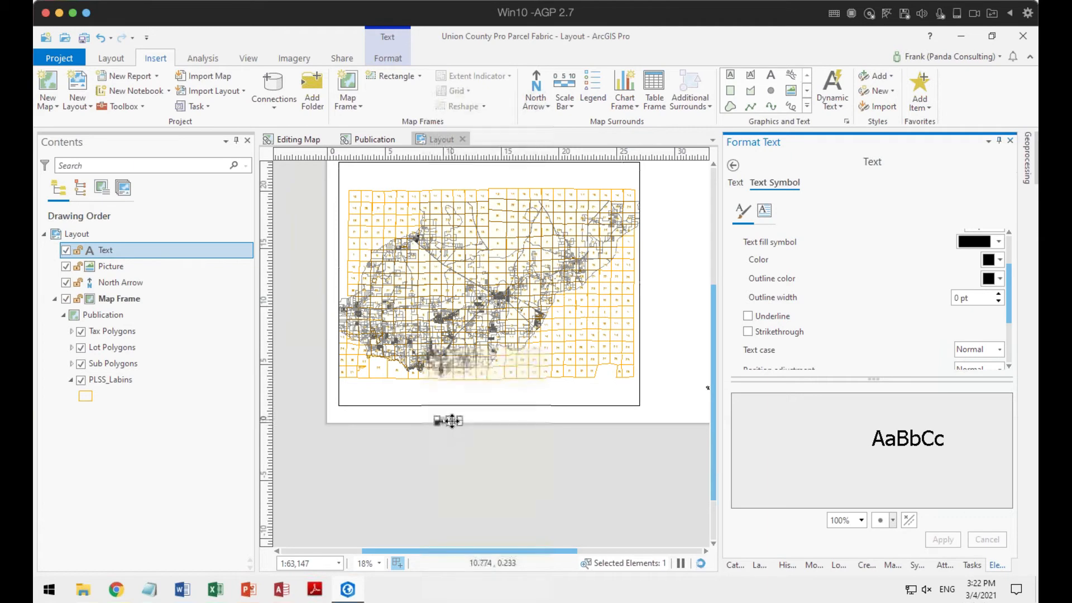
Step: Enlarge the Test Plat Map text to about 45 pt and move it up and east within the margin below the map frame
{"action": "left_click_drag", "start_coordinate": [452, 420], "coordinate": [471, 415]}
{"action": "scroll", "coordinate": [484, 428], "scroll_direction": "up", "scroll_amount": 4}
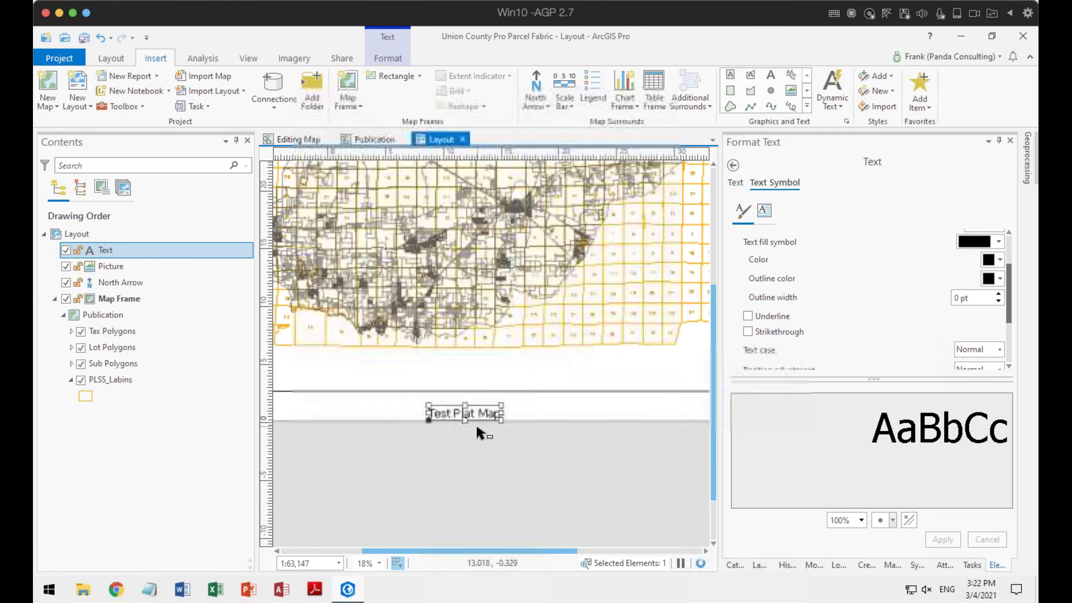
{"action": "left_click_drag", "start_coordinate": [456, 398], "coordinate": [506, 373]}
{"action": "scroll", "coordinate": [931, 310], "scroll_direction": "up", "scroll_amount": 2}
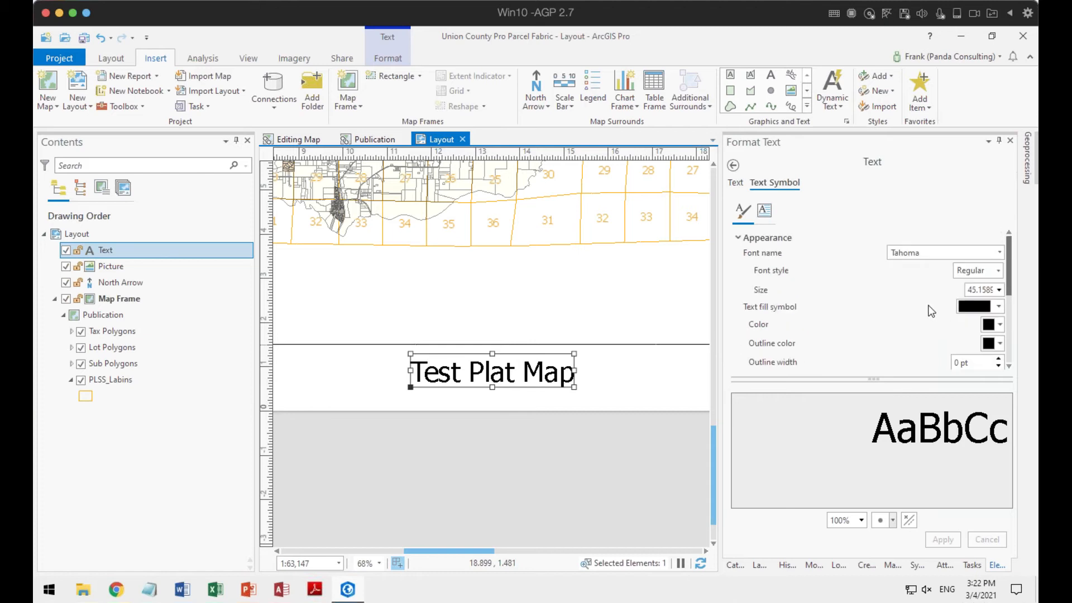
Step: Set the font size of the Test Plat Map text to 36 pt, apply it and deselect the text
{"action": "left_click", "coordinate": [1000, 289]}
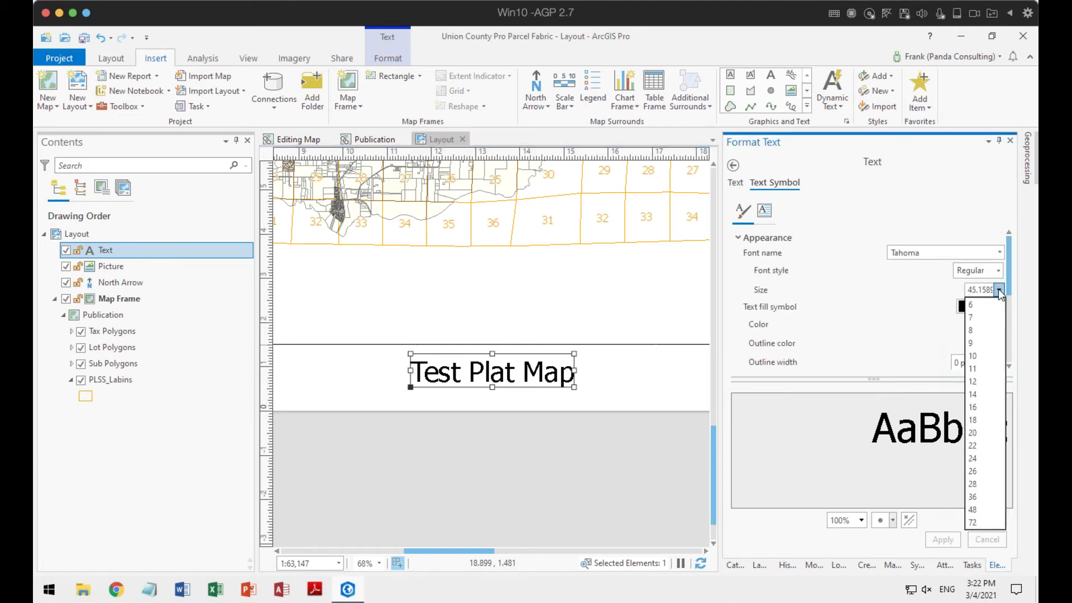
{"action": "left_click", "coordinate": [973, 497]}
{"action": "left_click", "coordinate": [947, 547]}
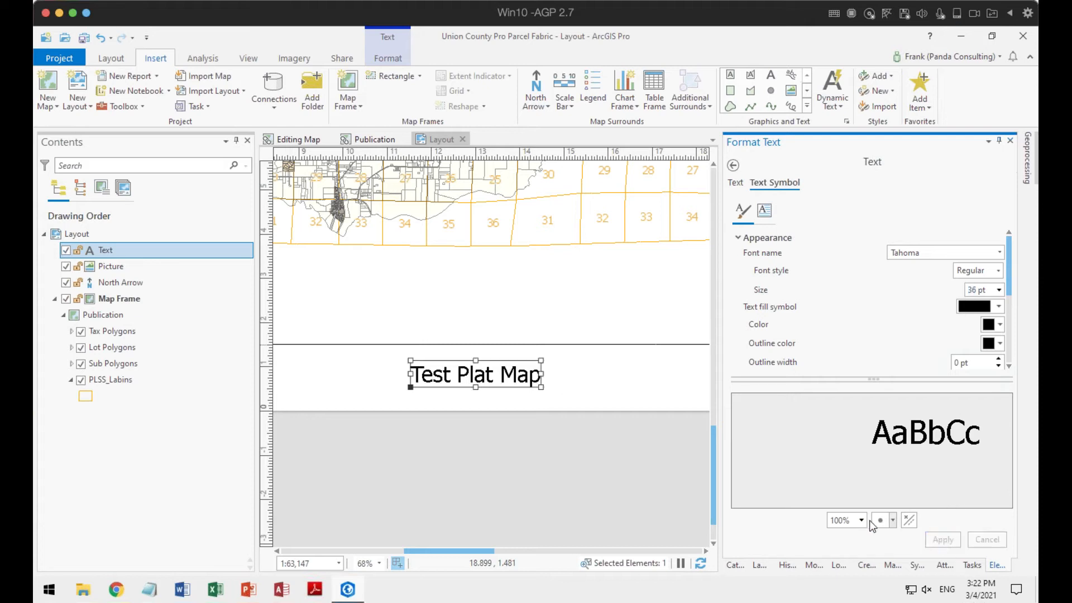
{"action": "left_click", "coordinate": [692, 397]}
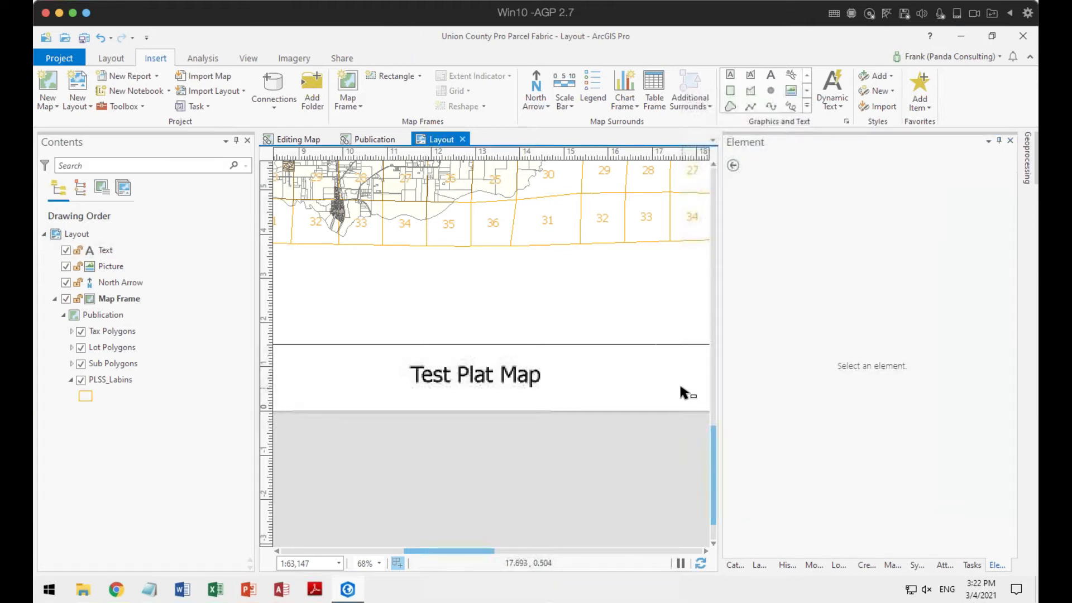
{"action": "scroll", "coordinate": [689, 393], "scroll_direction": "down", "scroll_amount": 5}
{"action": "scroll", "coordinate": [623, 377], "scroll_direction": "down", "scroll_amount": 2}
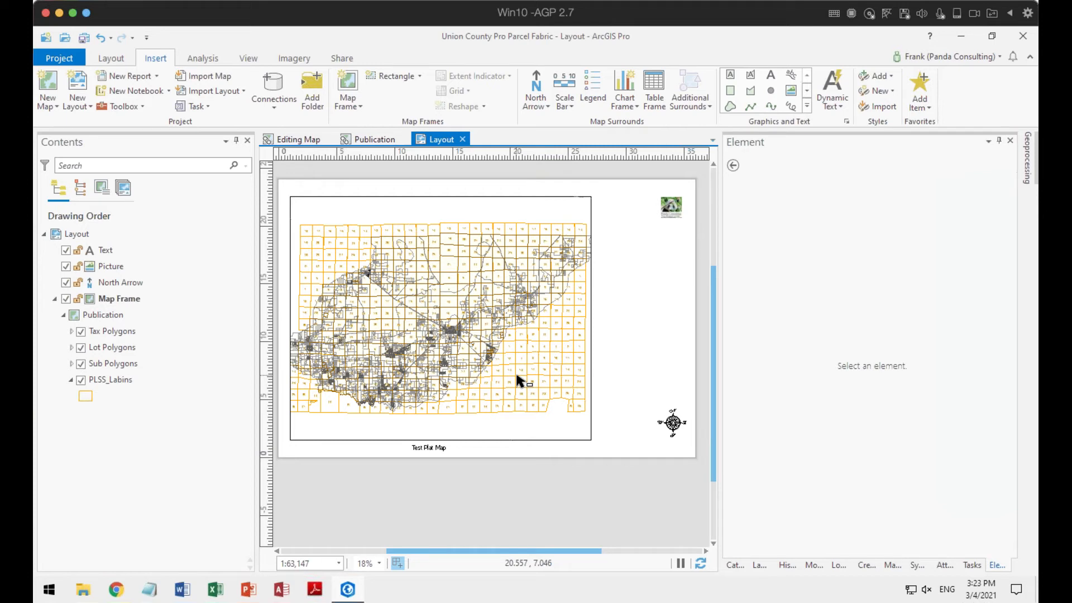
Step: Insert an imperial Scale Line 1 scale bar about 4.2 in wide and 1.5 in high between the map frame and the north arrow
{"action": "left_click", "coordinate": [564, 84]}
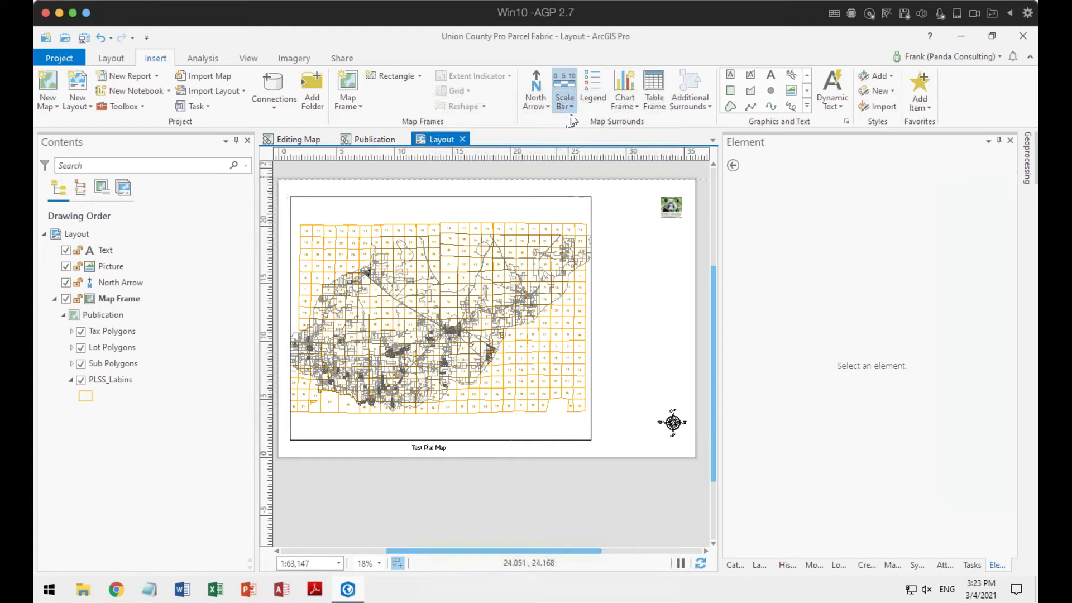
{"action": "left_click", "coordinate": [569, 106]}
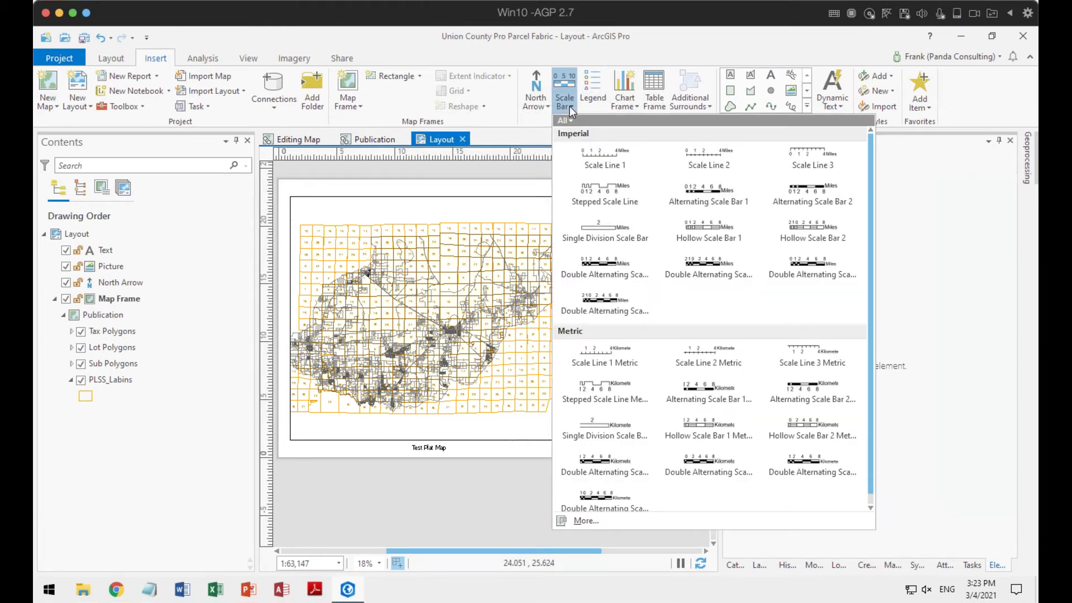
{"action": "left_click", "coordinate": [598, 158]}
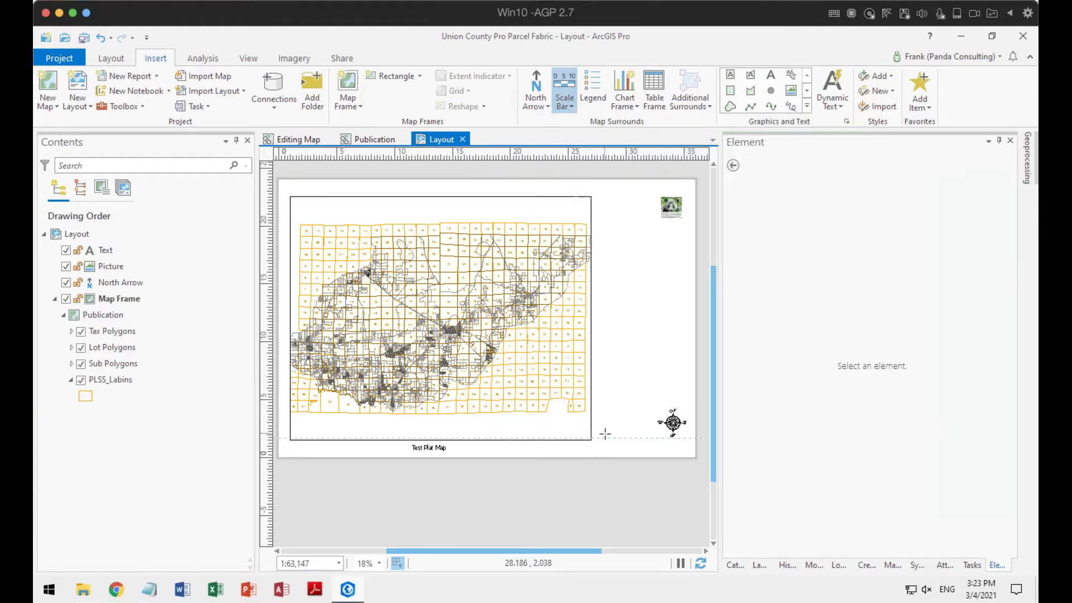
{"action": "left_click_drag", "start_coordinate": [626, 430], "coordinate": [650, 429]}
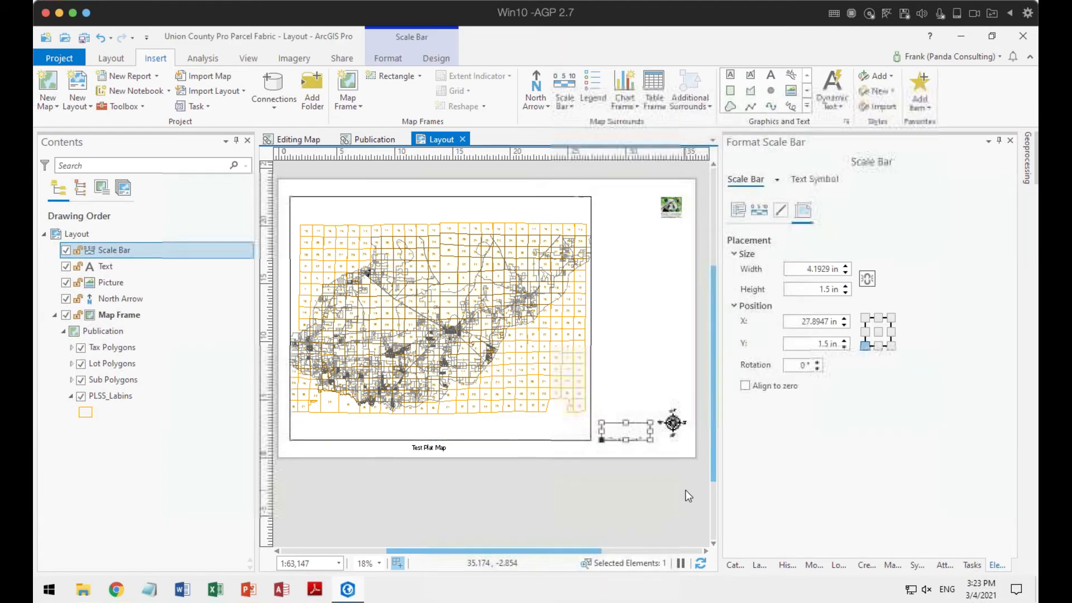
{"action": "scroll", "coordinate": [629, 462], "scroll_direction": "up", "scroll_amount": 8}
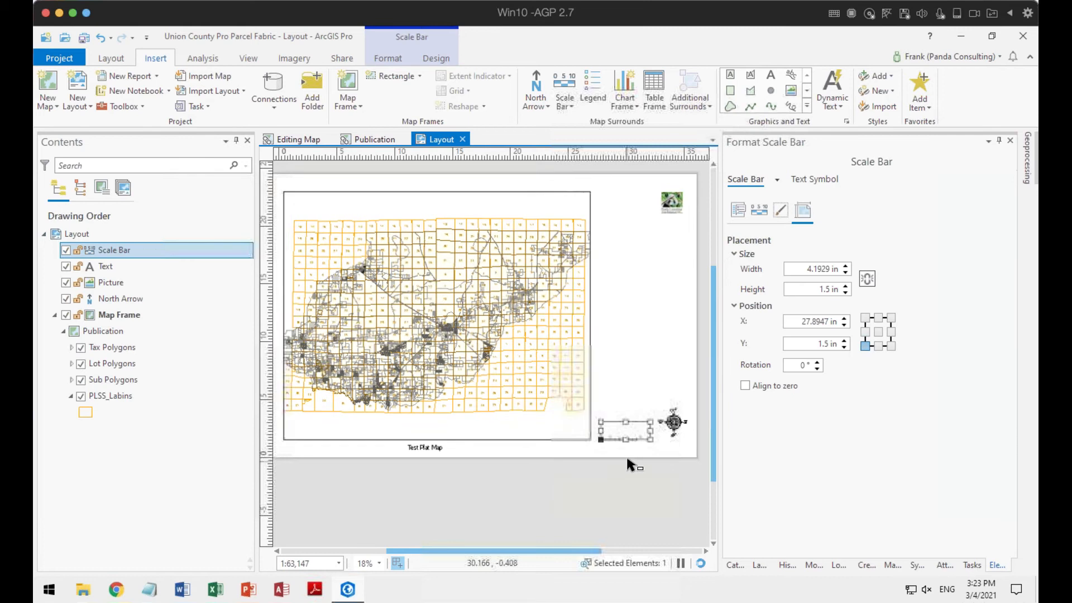
Step: Set the scale bar's height to 1 in and its X position to 28 in
{"action": "left_click_drag", "start_coordinate": [505, 375], "coordinate": [504, 374]}
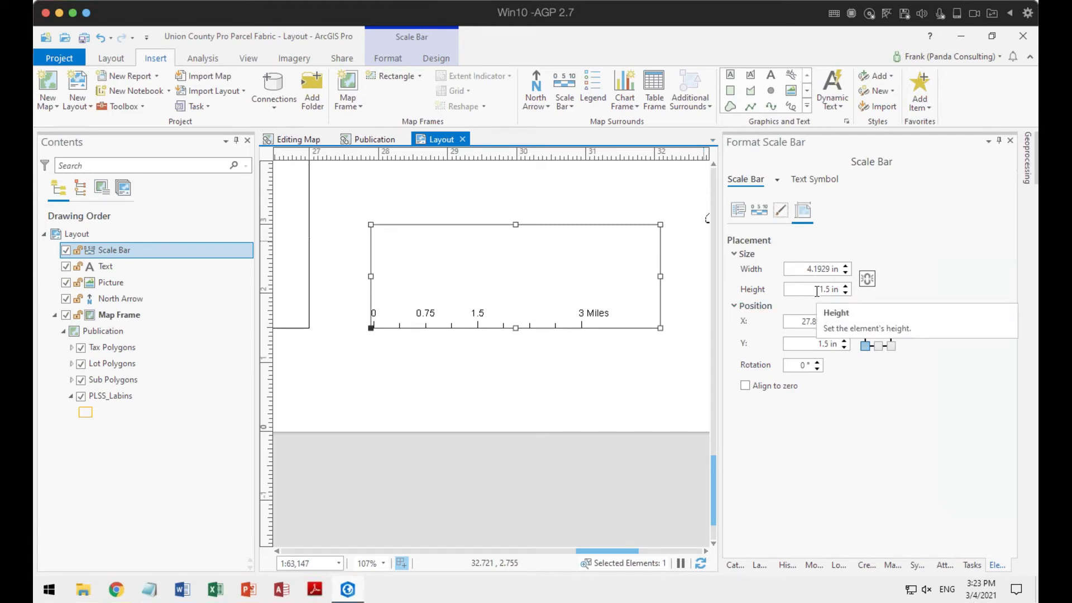
{"action": "left_click_drag", "start_coordinate": [817, 291], "coordinate": [832, 290]}
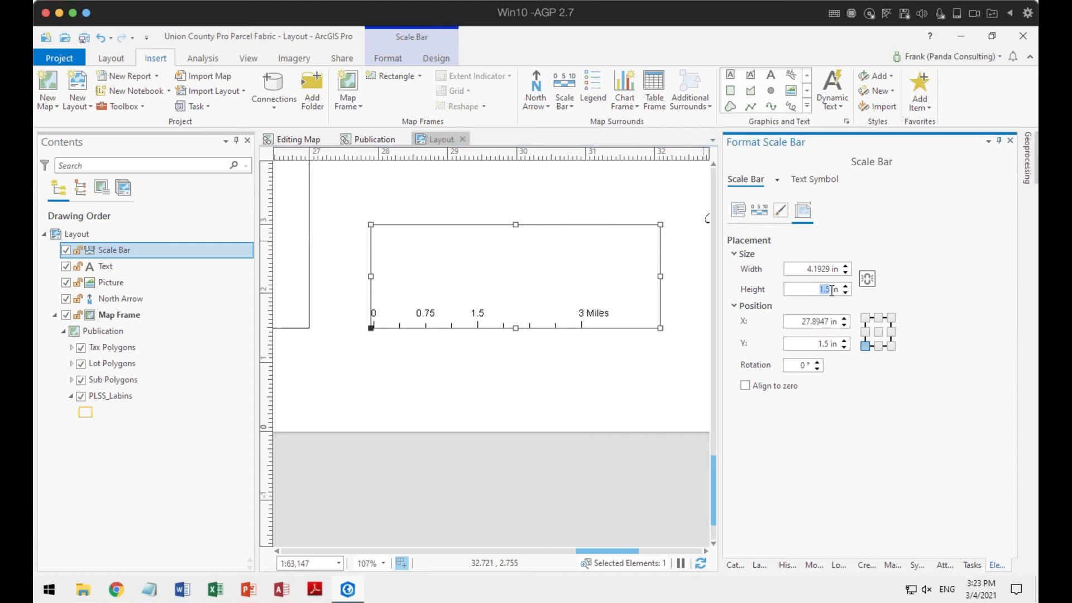
{"action": "type", "text": "1"}
{"action": "key", "text": "Return"}
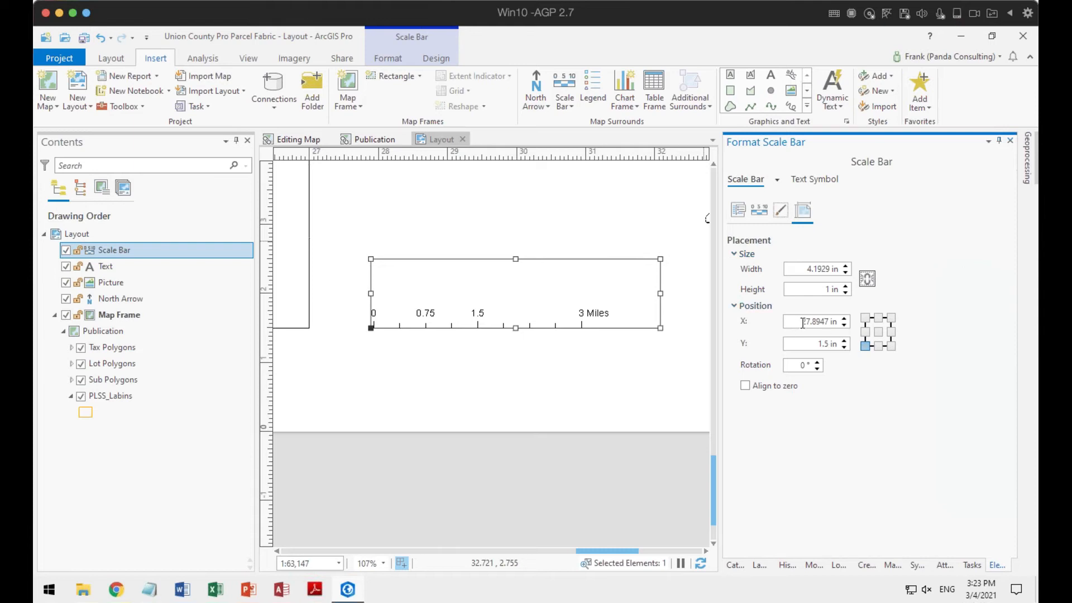
{"action": "left_click_drag", "start_coordinate": [805, 322], "coordinate": [828, 327]}
{"action": "type", "text": "8"}
{"action": "key", "text": "Return"}
{"action": "key", "text": "Return"}
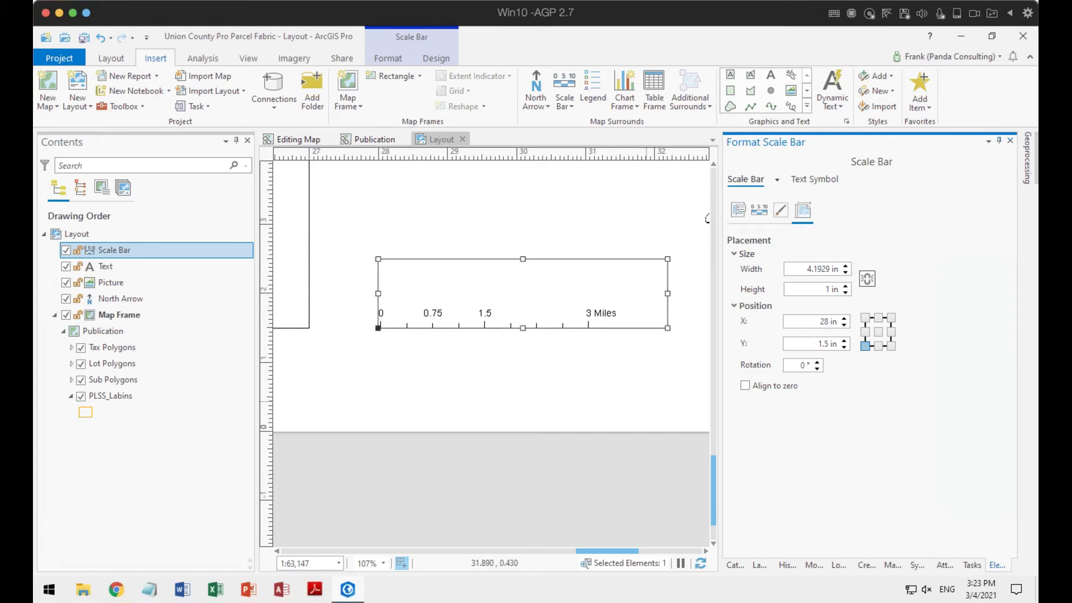
Step: Set the scale bar's fitting strategy to Adjust number of divisions and review its division, number and bar properties
{"action": "left_click", "coordinate": [779, 218]}
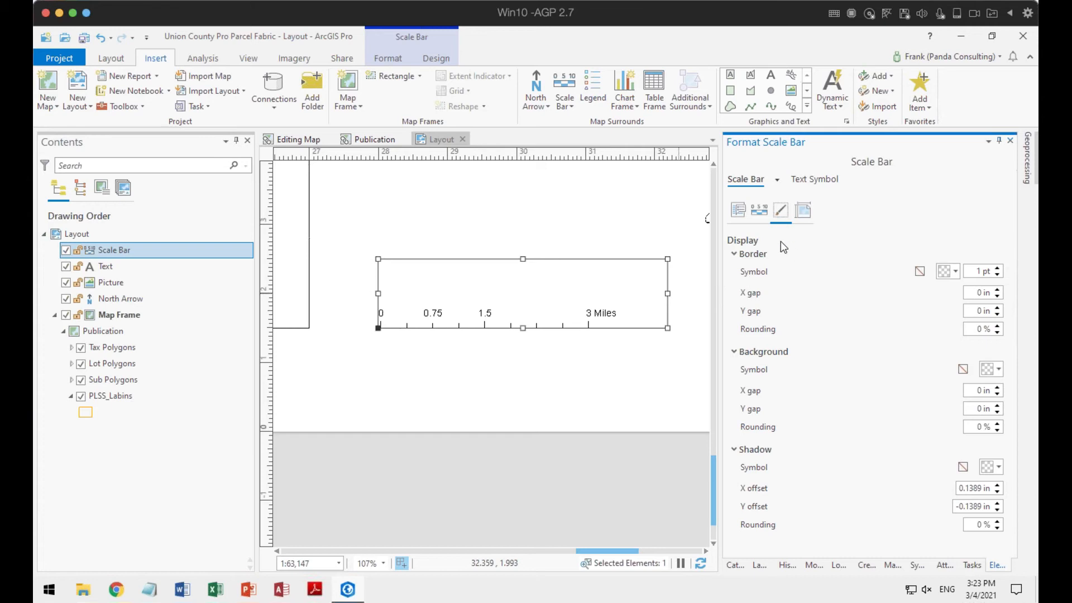
{"action": "left_click", "coordinate": [764, 215]}
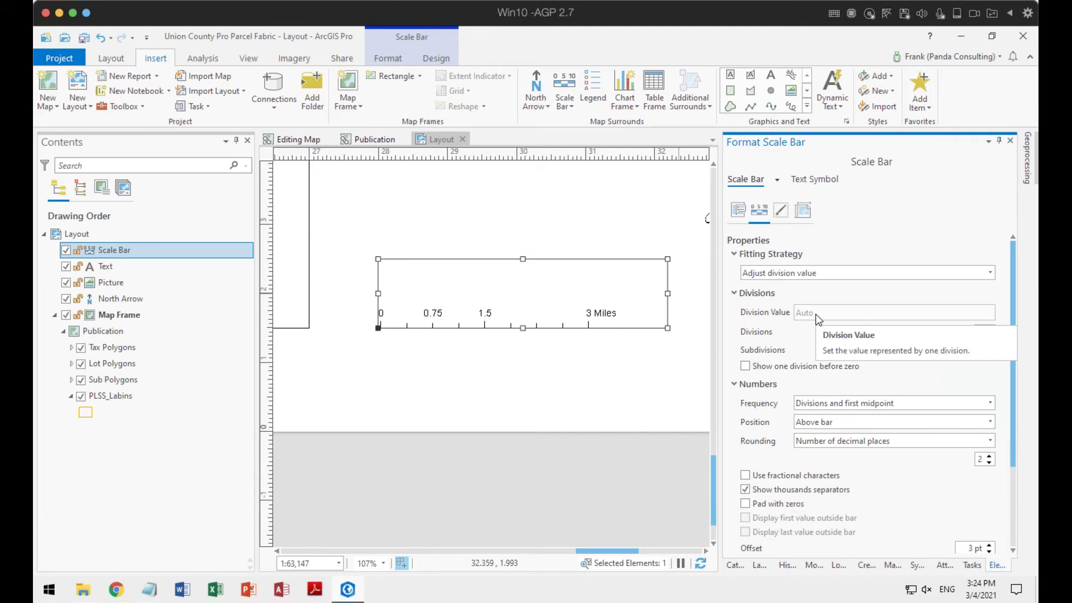
{"action": "left_click", "coordinate": [817, 273]}
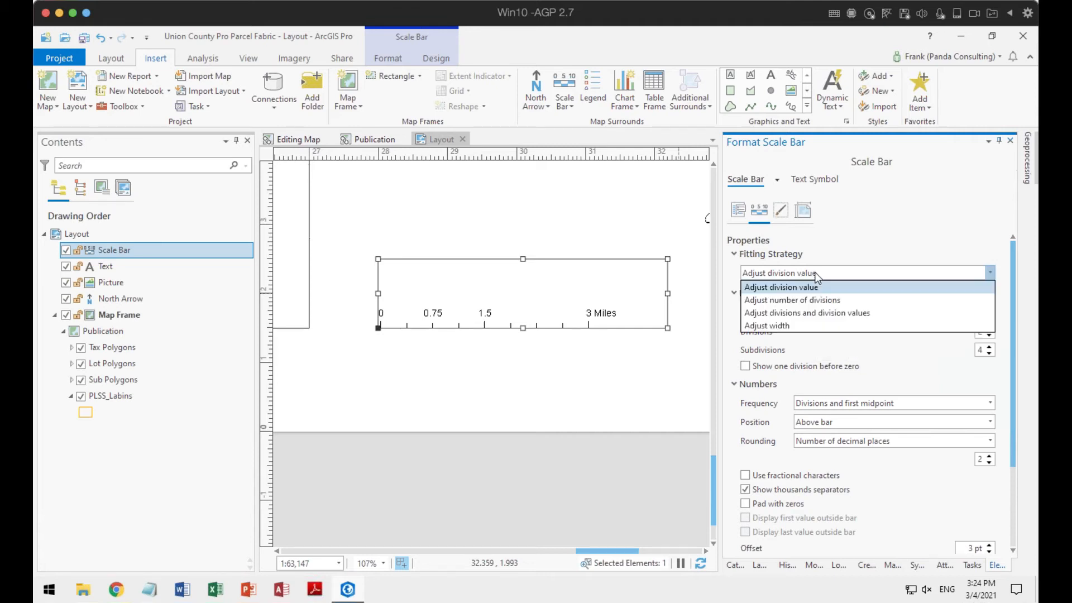
{"action": "left_click", "coordinate": [816, 301]}
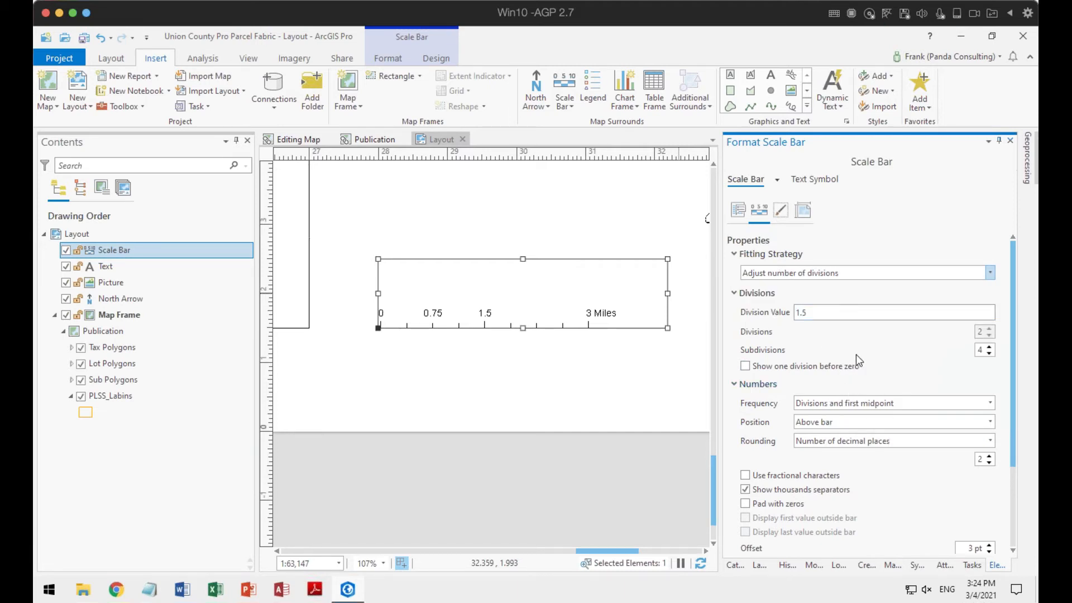
{"action": "scroll", "coordinate": [875, 484], "scroll_direction": "down", "scroll_amount": 3}
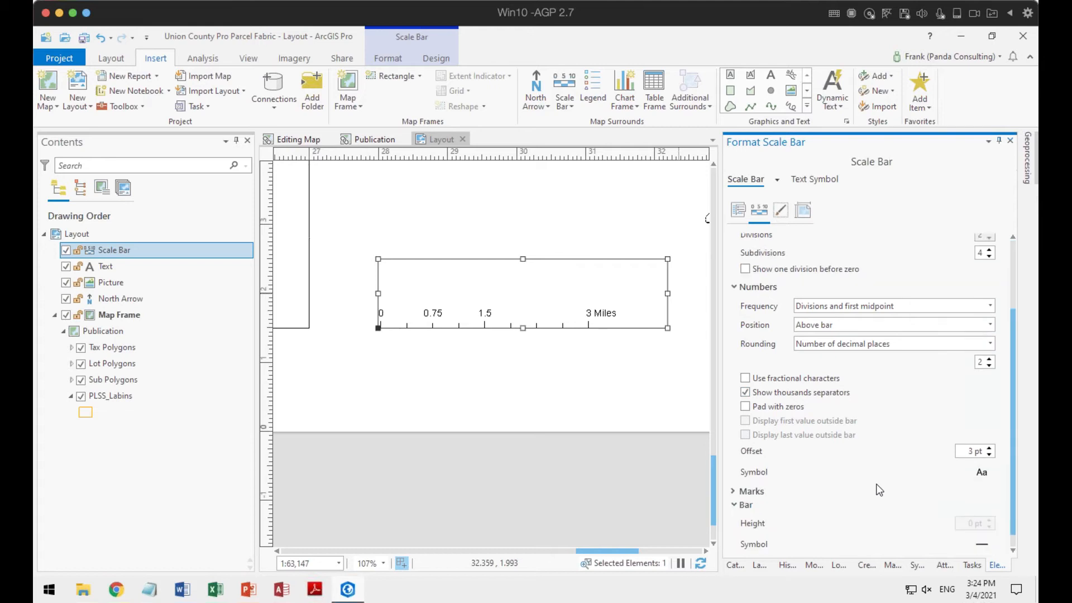
{"action": "scroll", "coordinate": [880, 491], "scroll_direction": "up", "scroll_amount": 3}
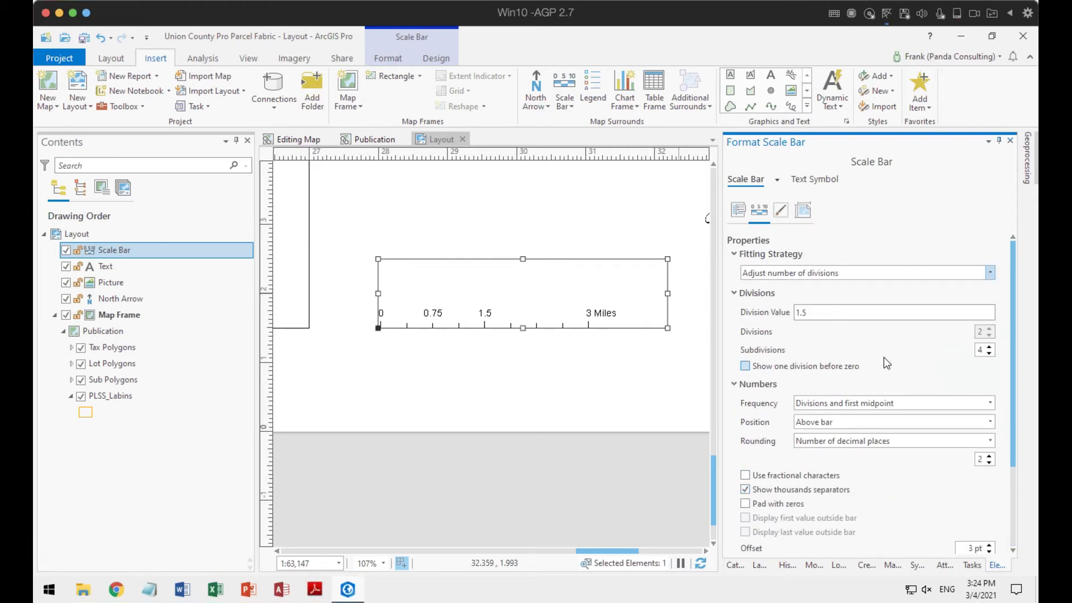
Step: Try Feet as the scale bar's map units and return the units to Miles
{"action": "left_click", "coordinate": [738, 210]}
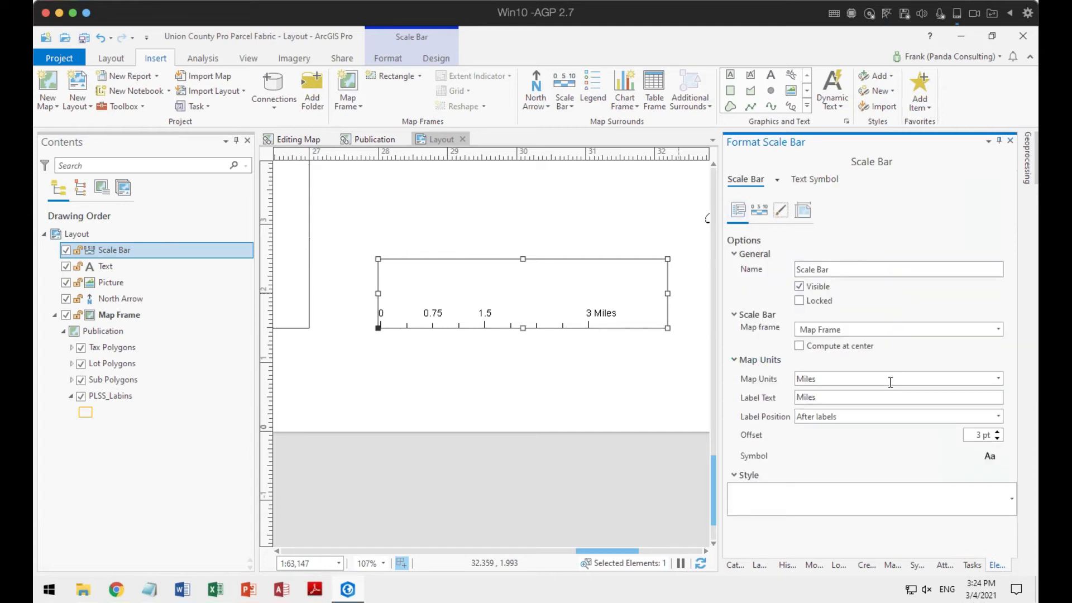
{"action": "left_click", "coordinate": [852, 377]}
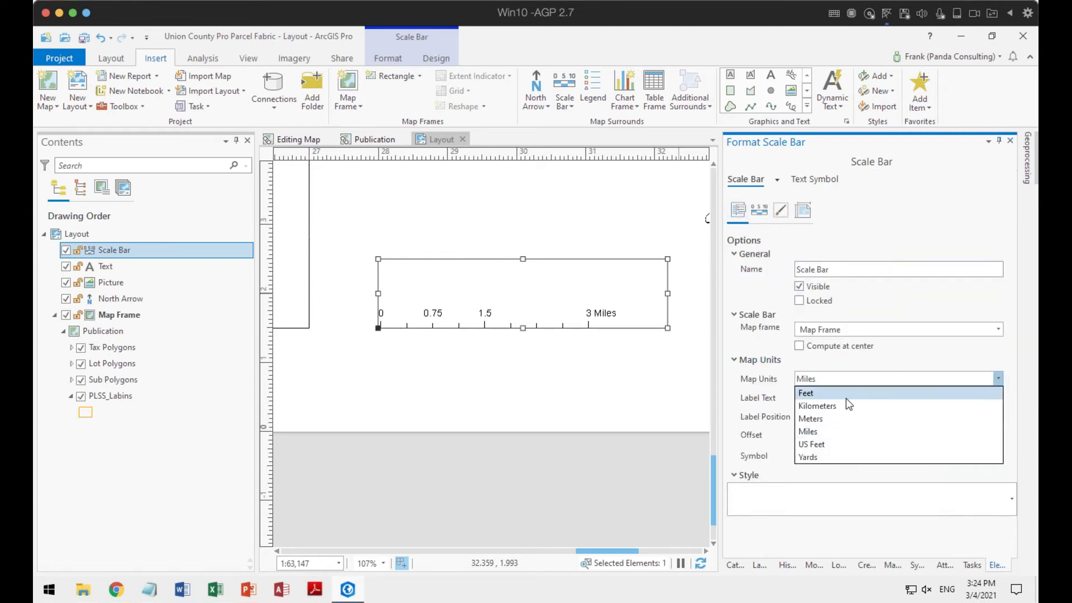
{"action": "left_click", "coordinate": [846, 396]}
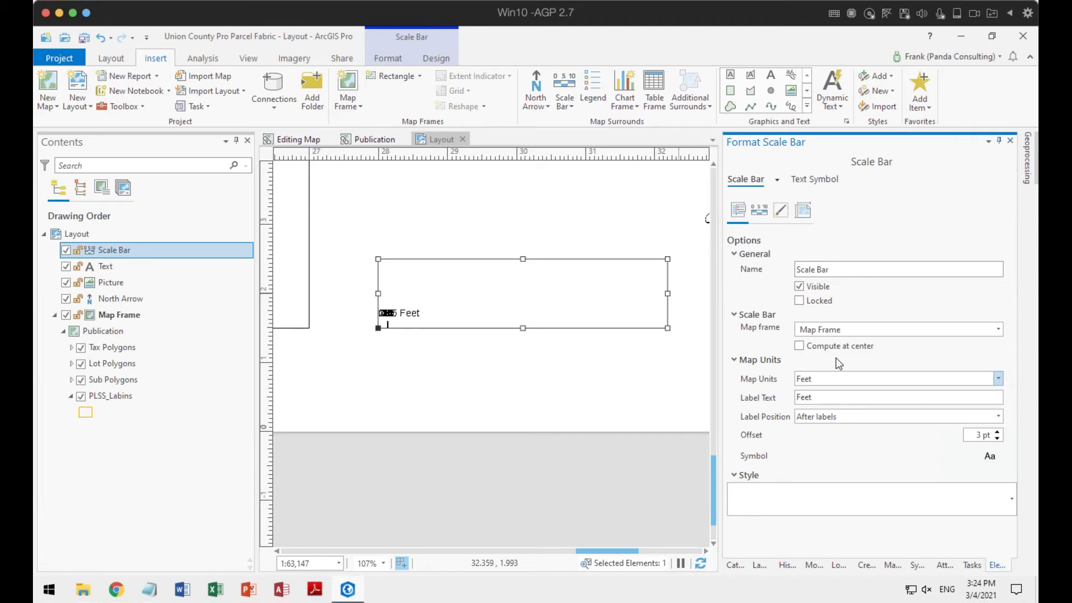
{"action": "left_click", "coordinate": [830, 381]}
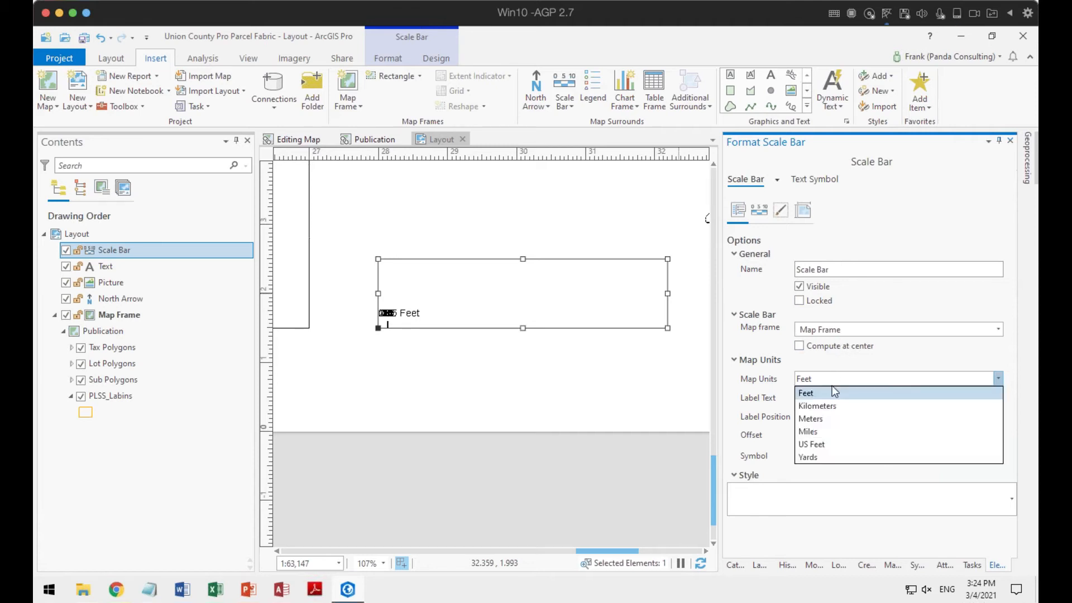
{"action": "left_click", "coordinate": [829, 432]}
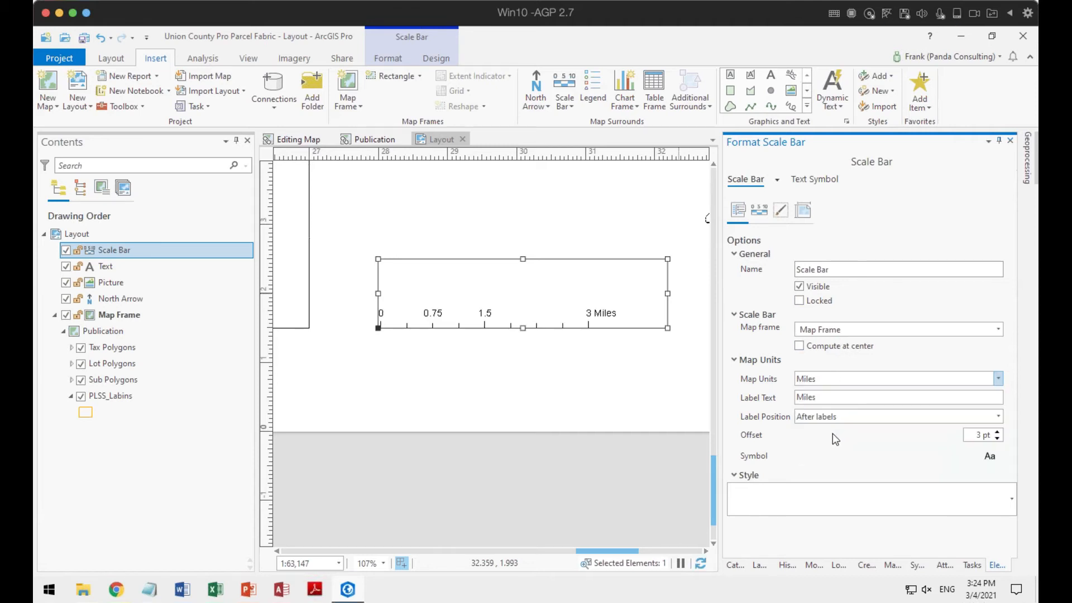
Step: Set the scale bar's division value to 2
{"action": "left_click", "coordinate": [761, 211]}
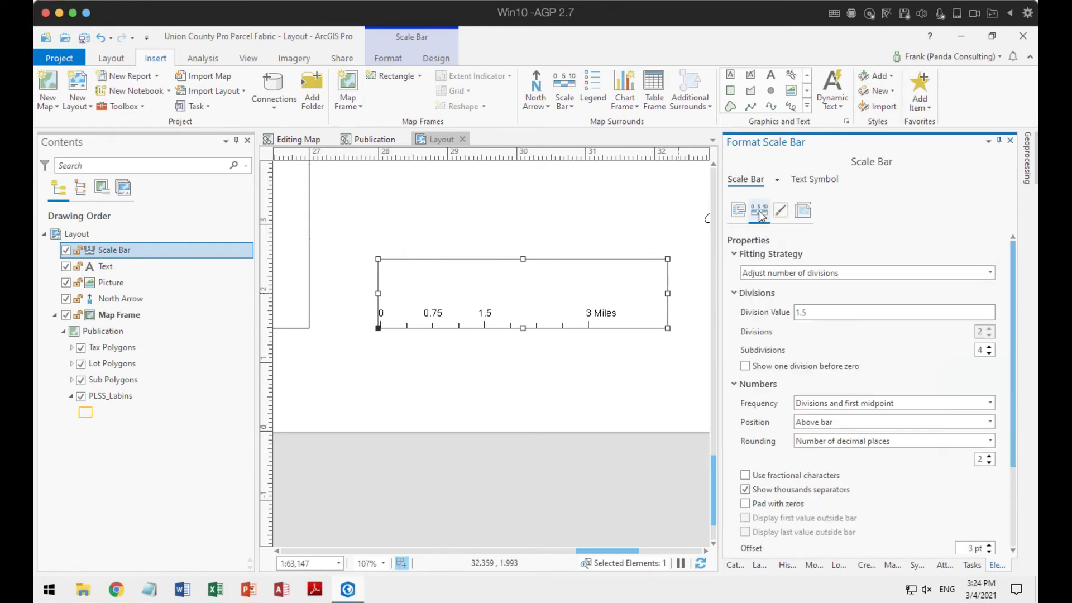
{"action": "scroll", "coordinate": [906, 362], "scroll_direction": "down", "scroll_amount": 1}
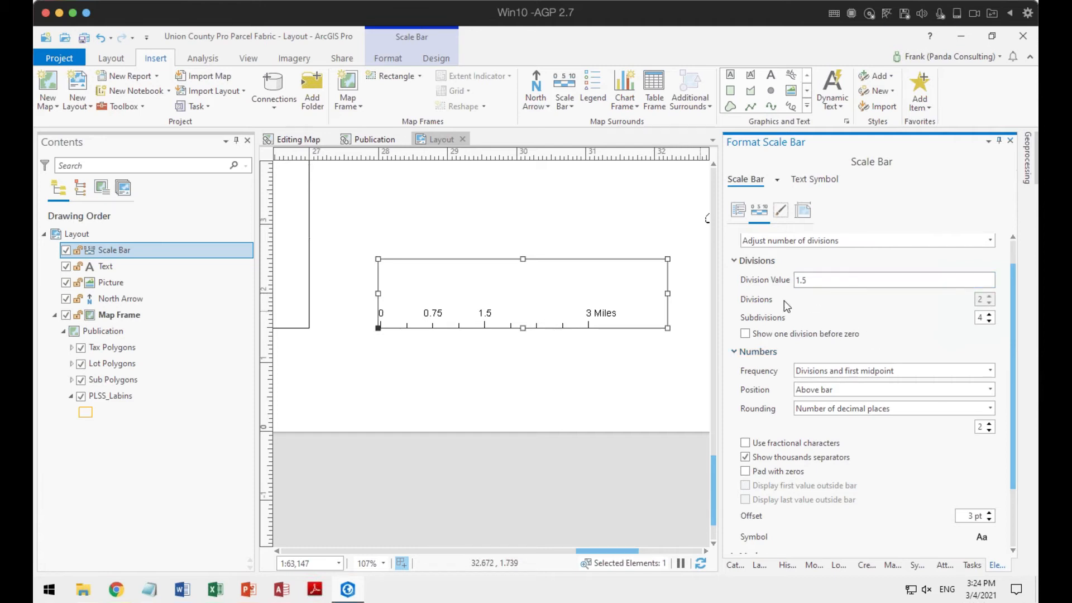
{"action": "double_click", "coordinate": [801, 280]}
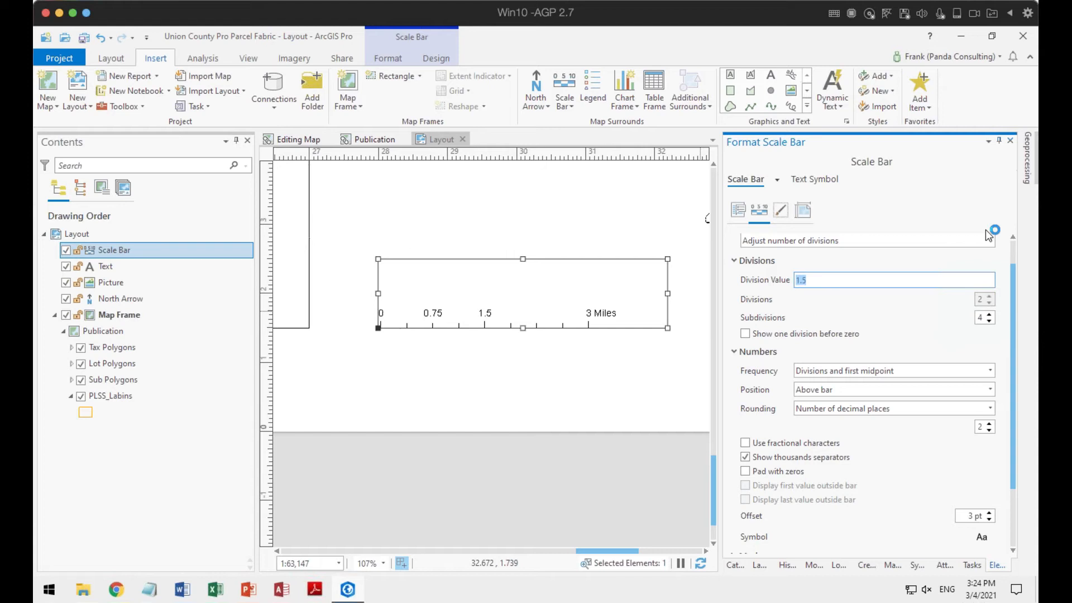
{"action": "type", "text": "2"}
{"action": "key", "text": "Tab"}
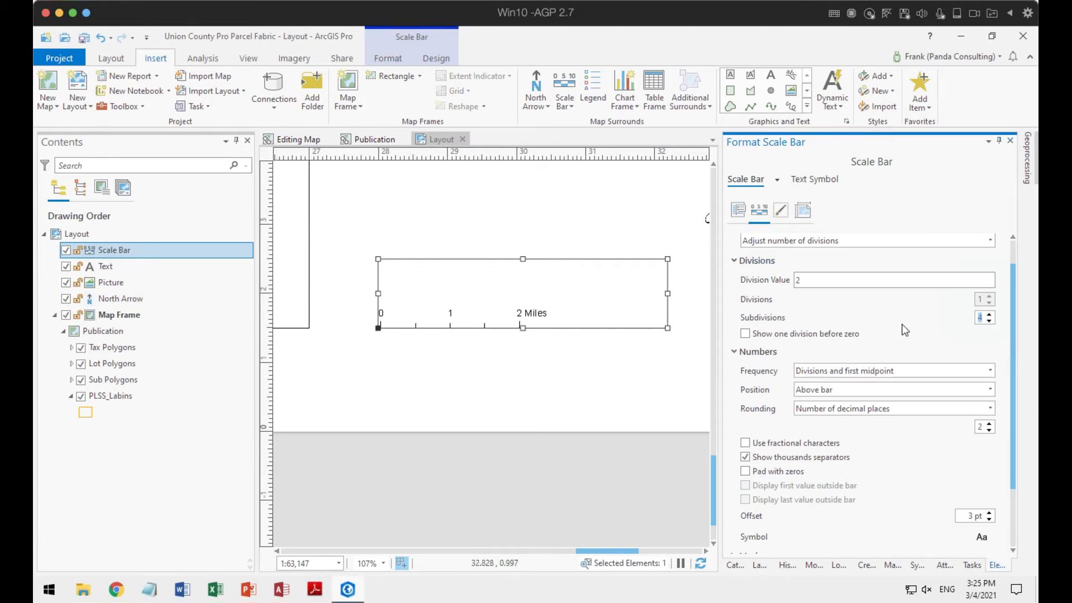
Step: Show one division before zero on the scale bar, place its numbers below the bar and deselect it
{"action": "scroll", "coordinate": [900, 325], "scroll_direction": "down", "scroll_amount": 1}
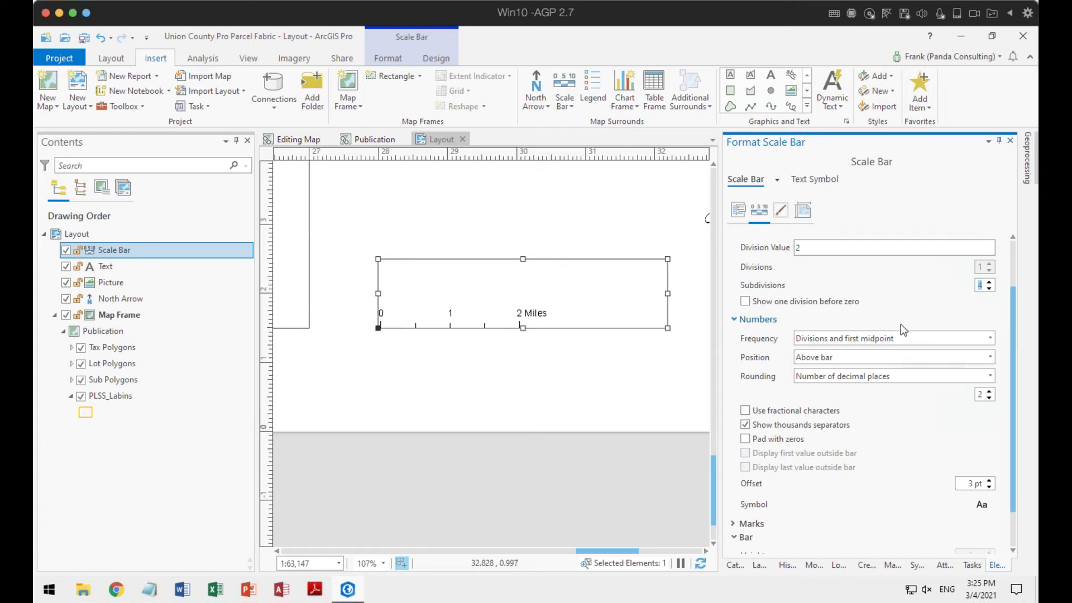
{"action": "left_click", "coordinate": [748, 304]}
{"action": "scroll", "coordinate": [866, 416], "scroll_direction": "down", "scroll_amount": 2}
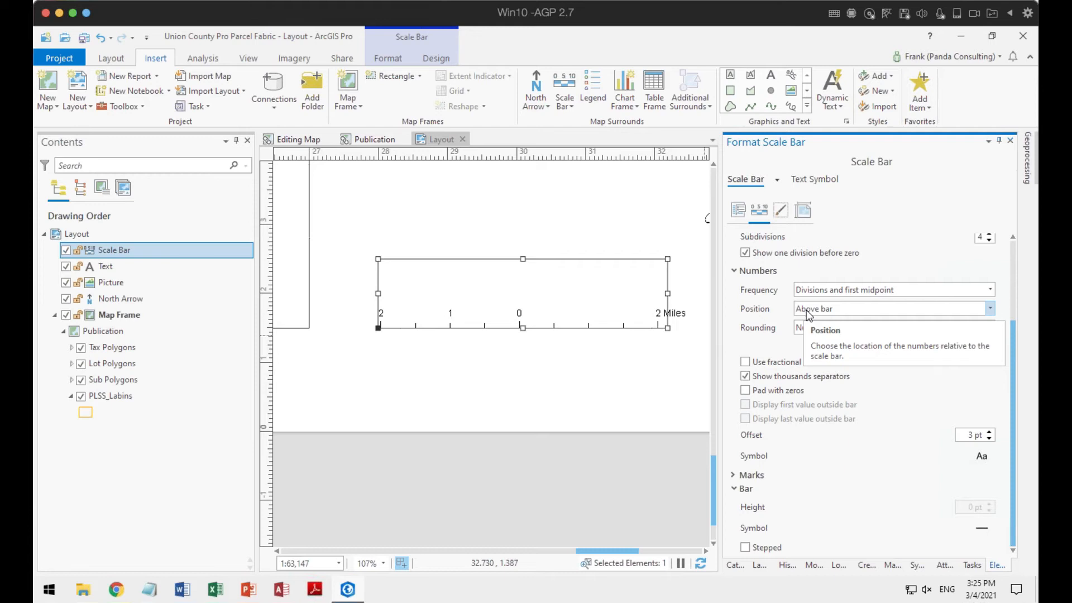
{"action": "left_click", "coordinate": [992, 309]}
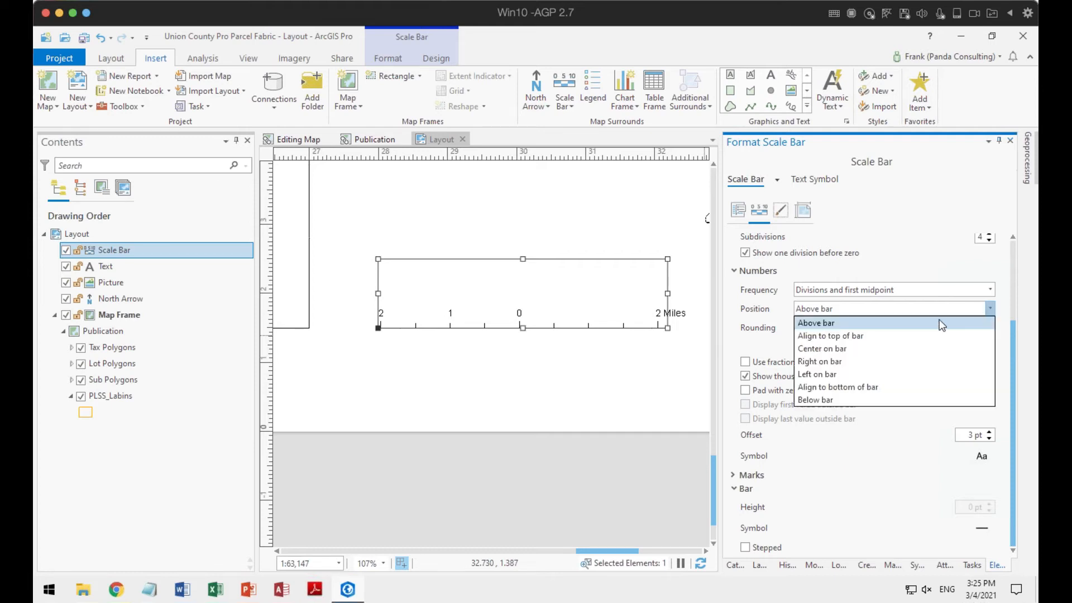
{"action": "left_click", "coordinate": [842, 400]}
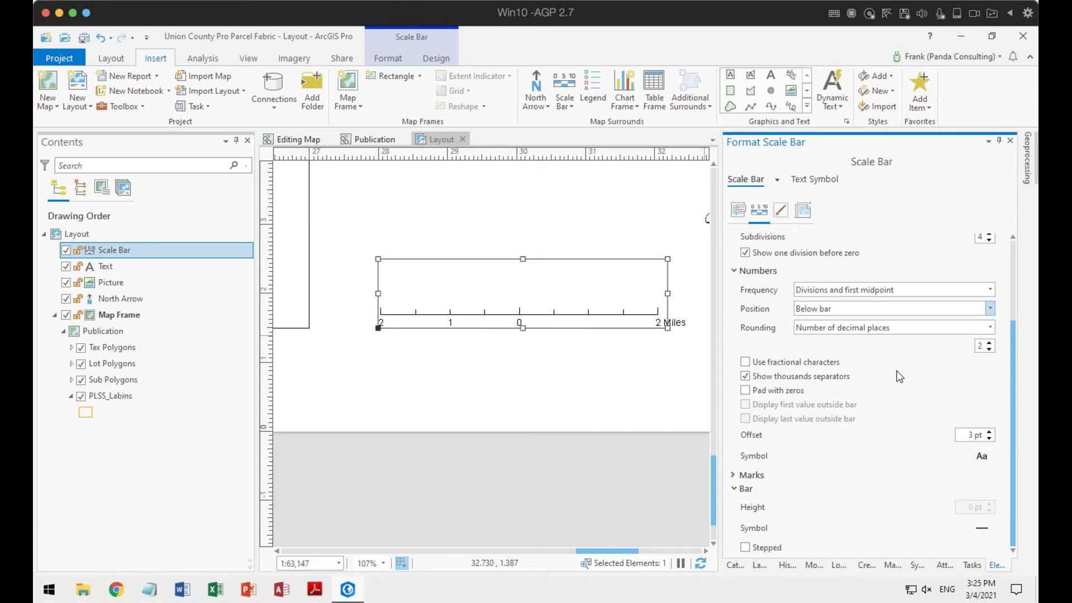
{"action": "left_click", "coordinate": [773, 379]}
{"action": "left_click", "coordinate": [774, 378]}
{"action": "left_click", "coordinate": [616, 397]}
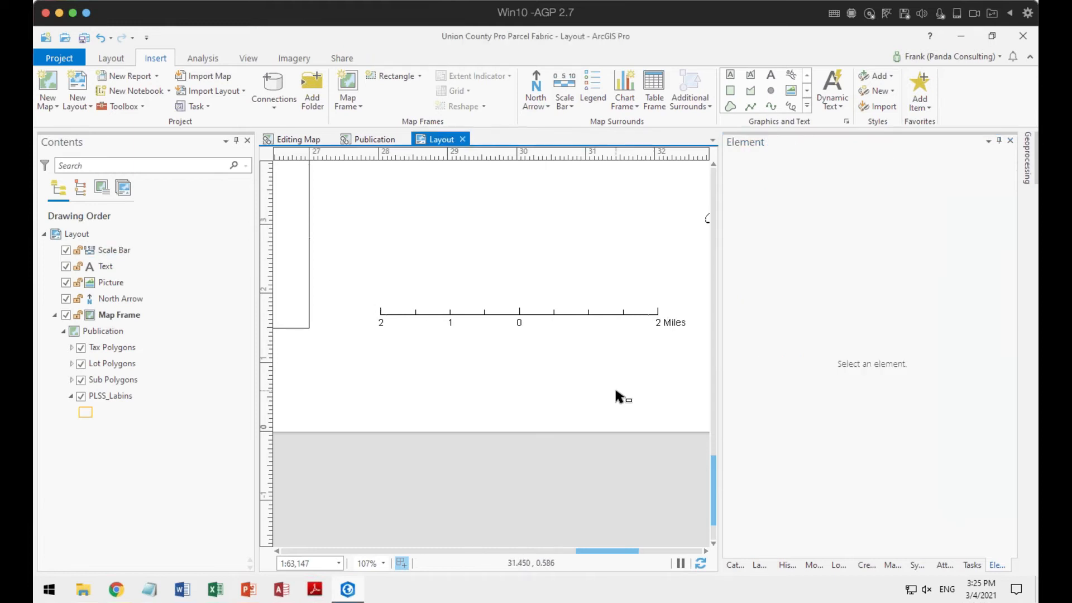
Step: Insert a legend about 7 in wide and 3 in high beside the map frame, just below the logo
{"action": "scroll", "coordinate": [616, 398], "scroll_direction": "down", "scroll_amount": 5}
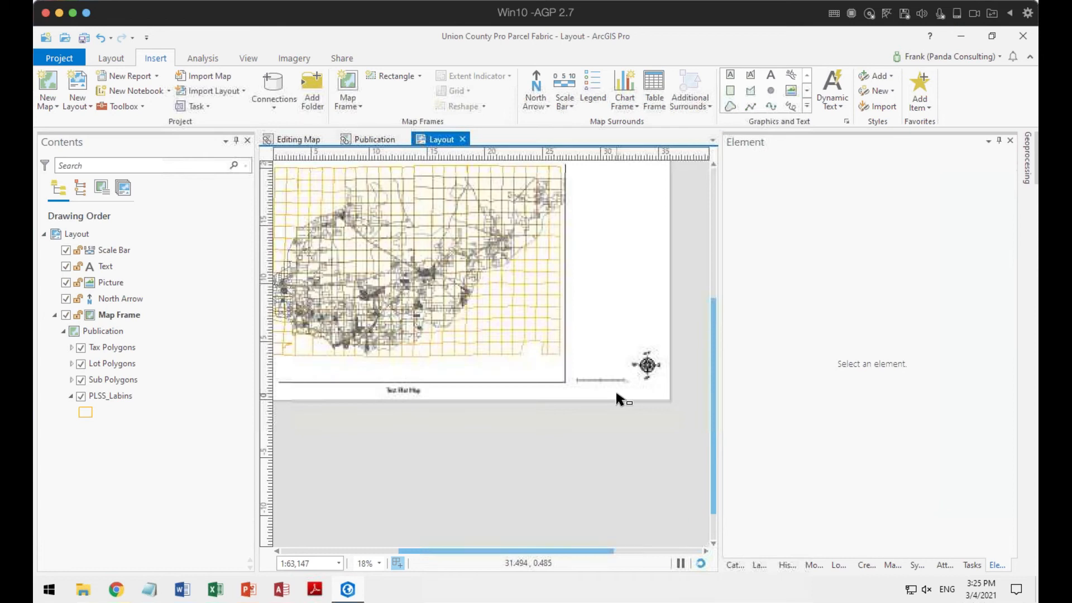
{"action": "scroll", "coordinate": [617, 399], "scroll_direction": "down", "scroll_amount": 3}
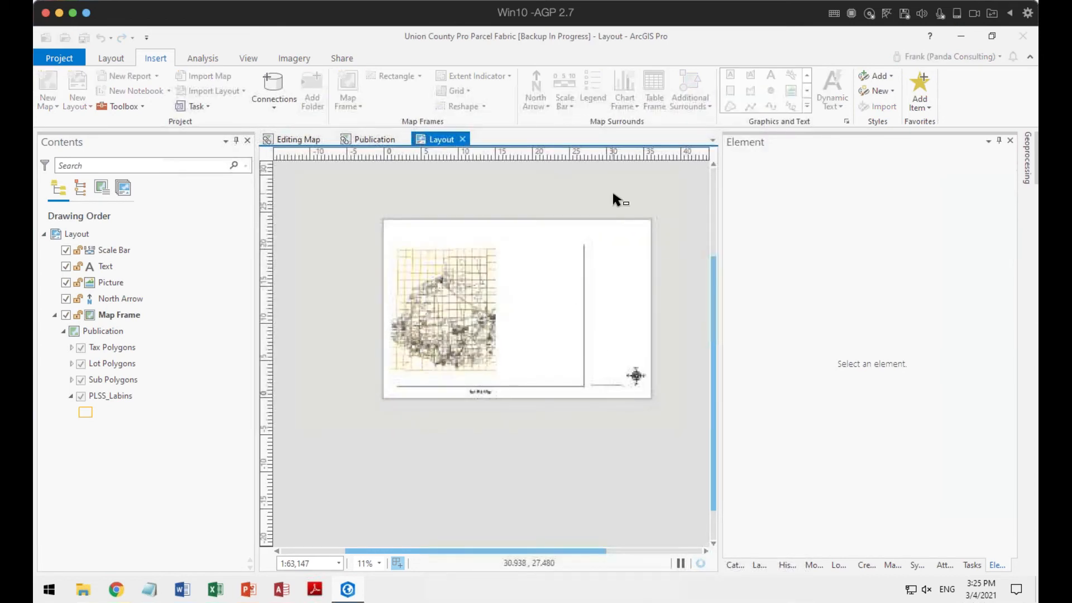
{"action": "left_click", "coordinate": [591, 86]}
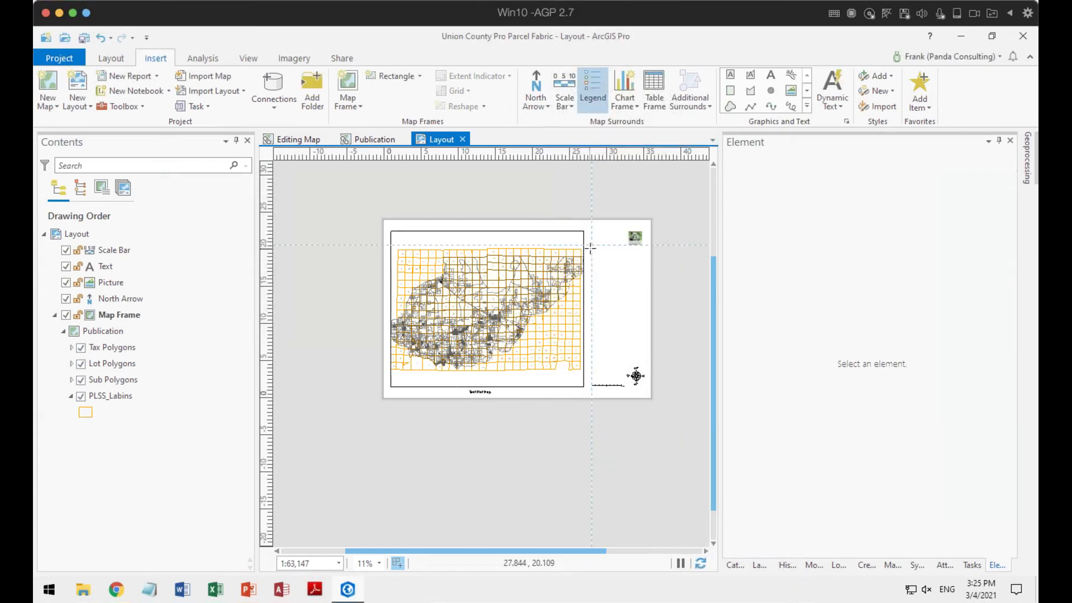
{"action": "left_click_drag", "start_coordinate": [590, 250], "coordinate": [643, 269]}
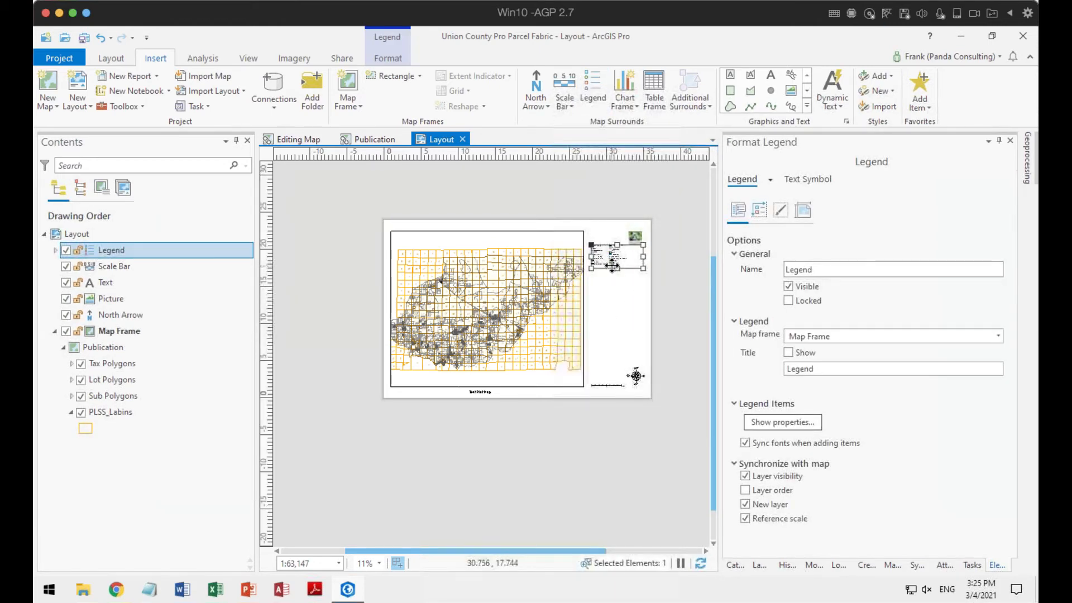
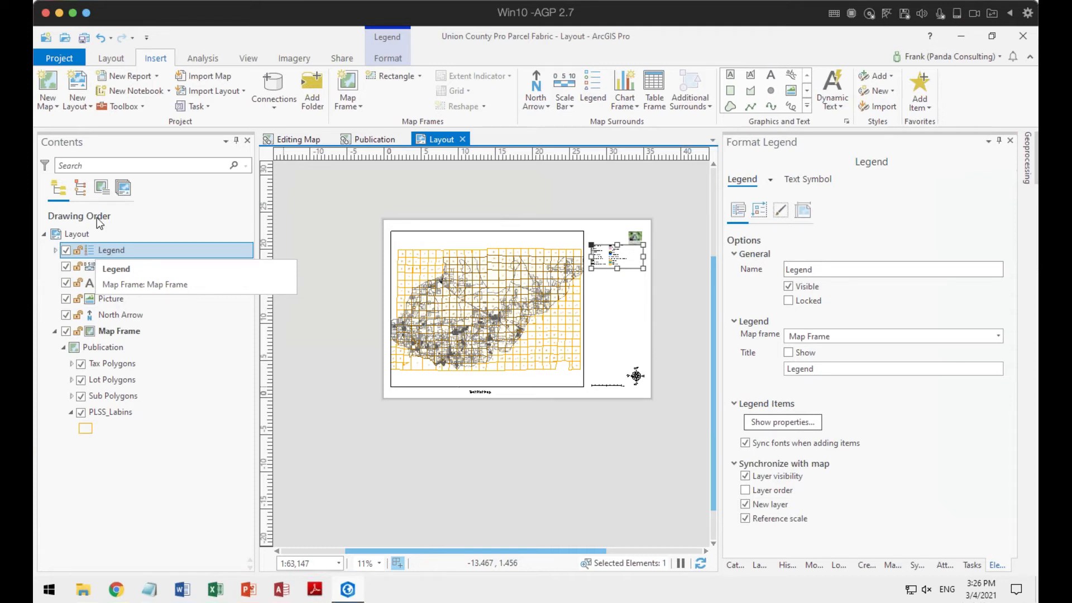
Step: Look through the format options of the north arrow, picture, text, scale bar and legend elements
{"action": "left_click", "coordinate": [109, 316]}
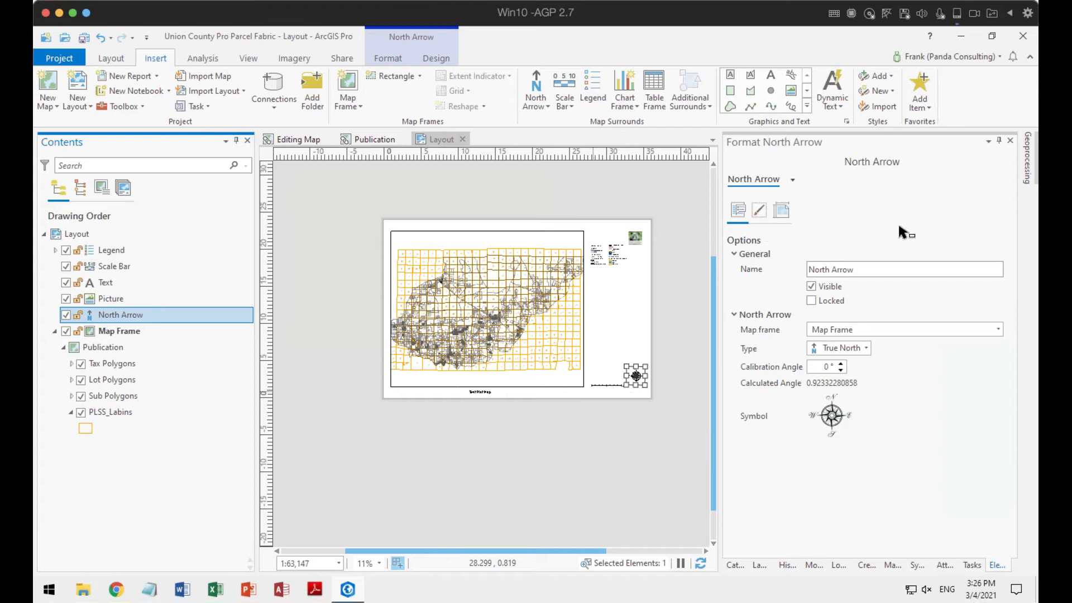
{"action": "left_click", "coordinate": [108, 298]}
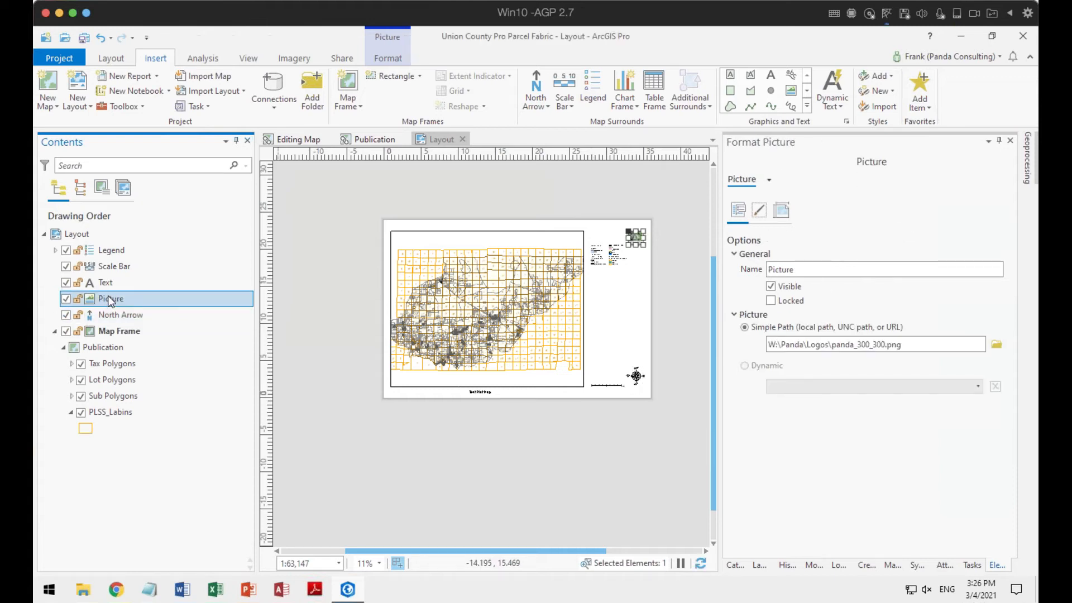
{"action": "left_click", "coordinate": [106, 281]}
{"action": "left_click", "coordinate": [109, 268]}
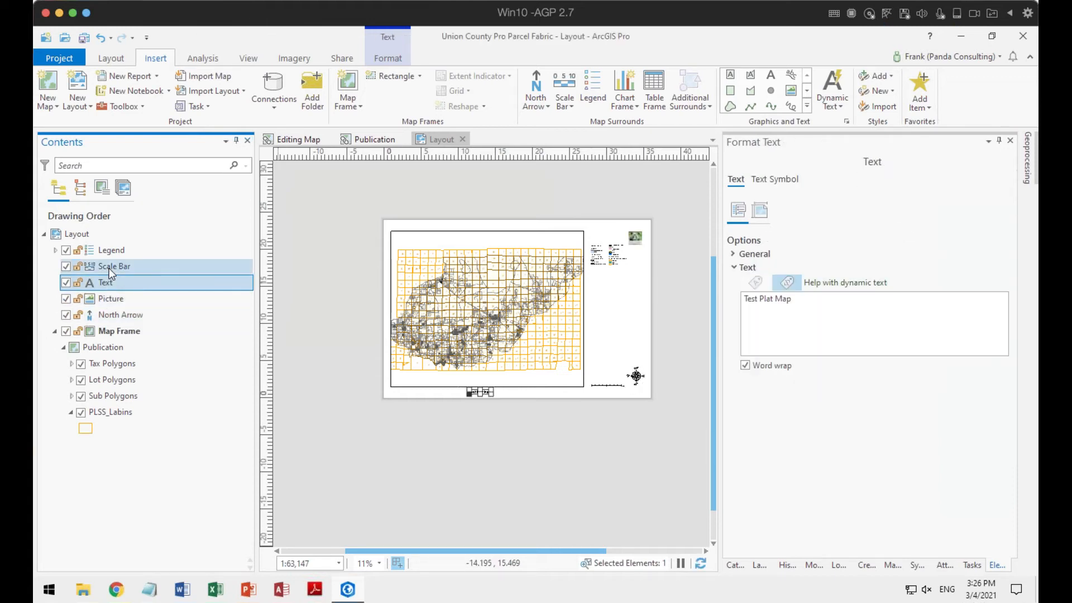
{"action": "left_click", "coordinate": [110, 251]}
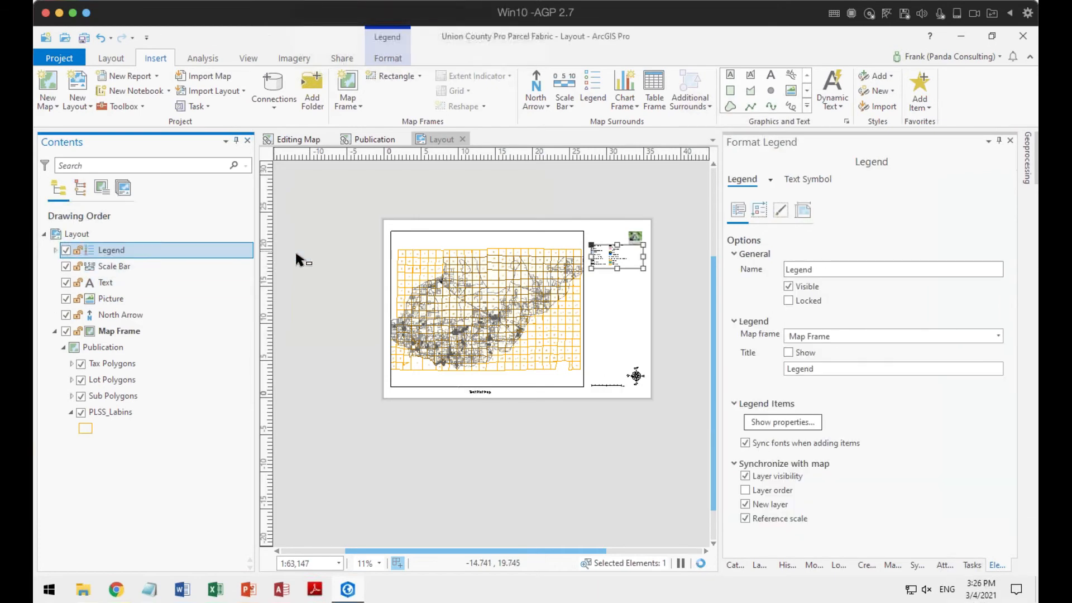
Step: Examine the Tax Polygons legend item's show, arrangement, sizing, indent and text symbol options alongside its entry in the legend
{"action": "left_click", "coordinate": [55, 249]}
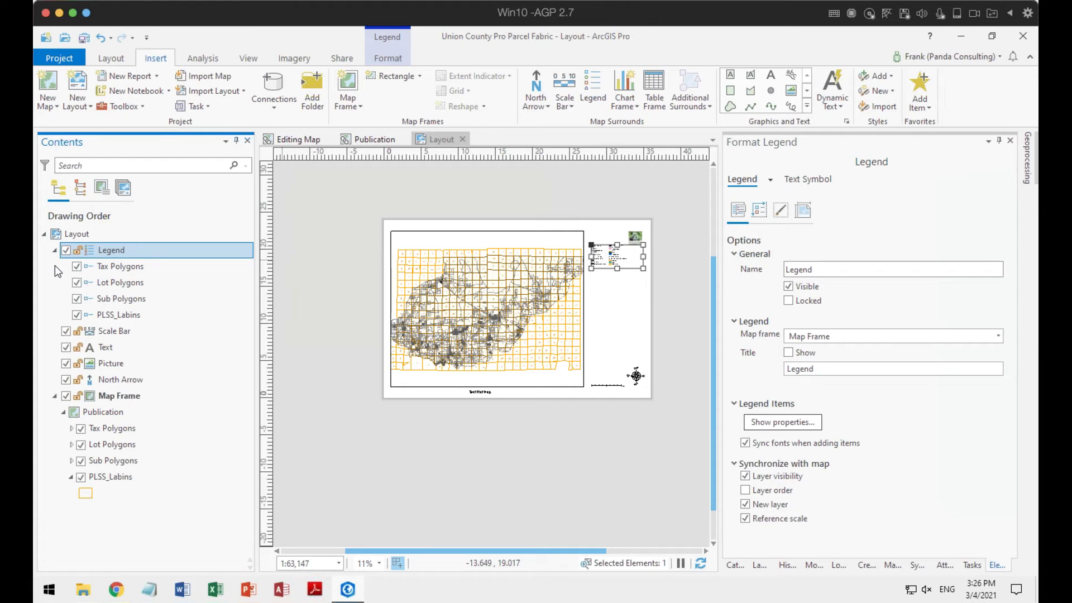
{"action": "left_click", "coordinate": [116, 265]}
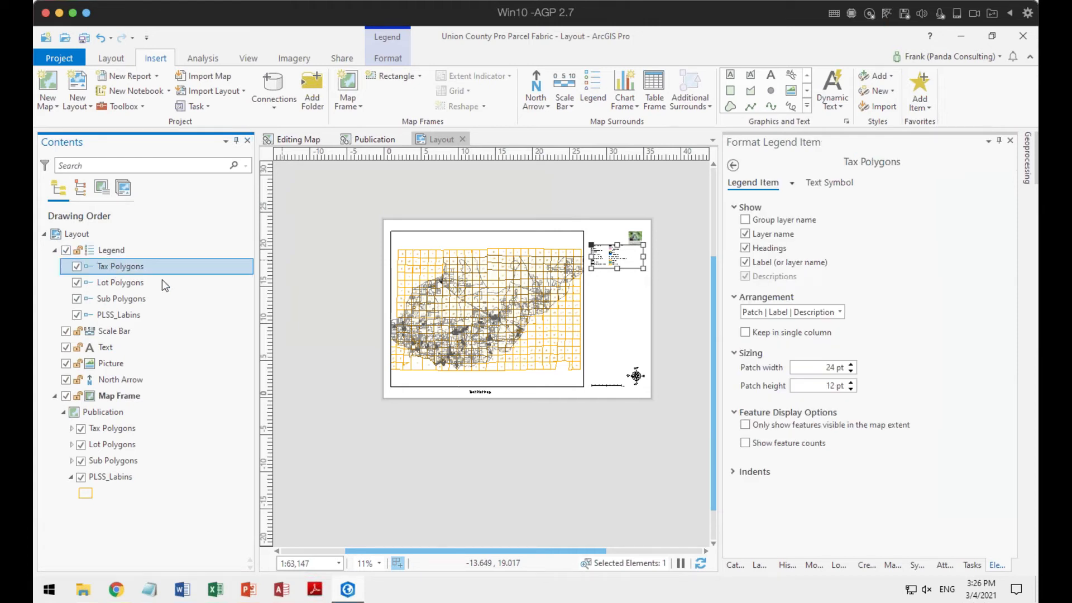
{"action": "double_click", "coordinate": [128, 269]}
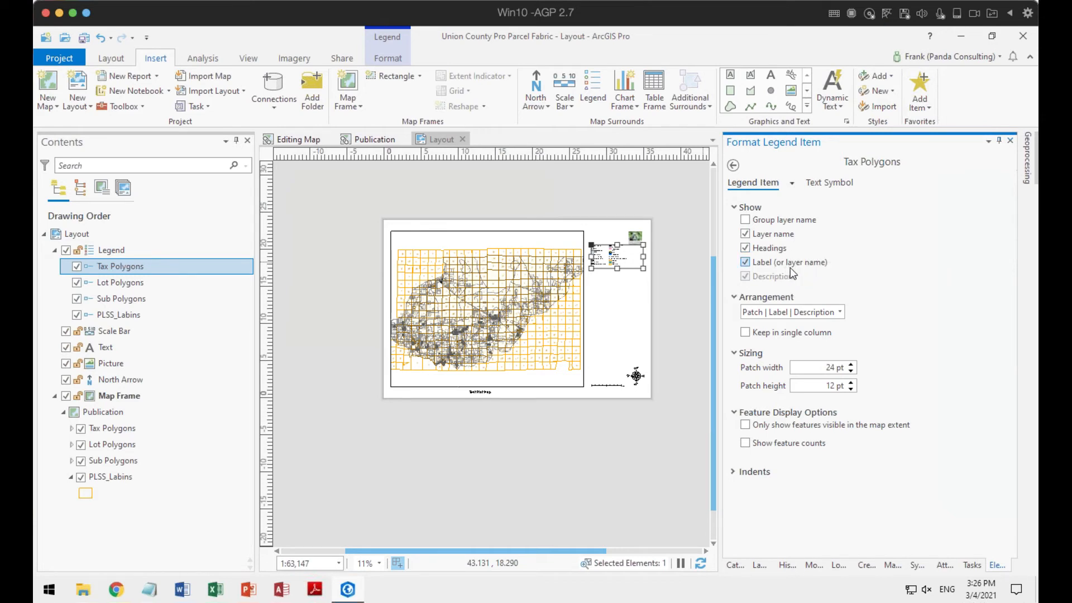
{"action": "left_click", "coordinate": [839, 313]}
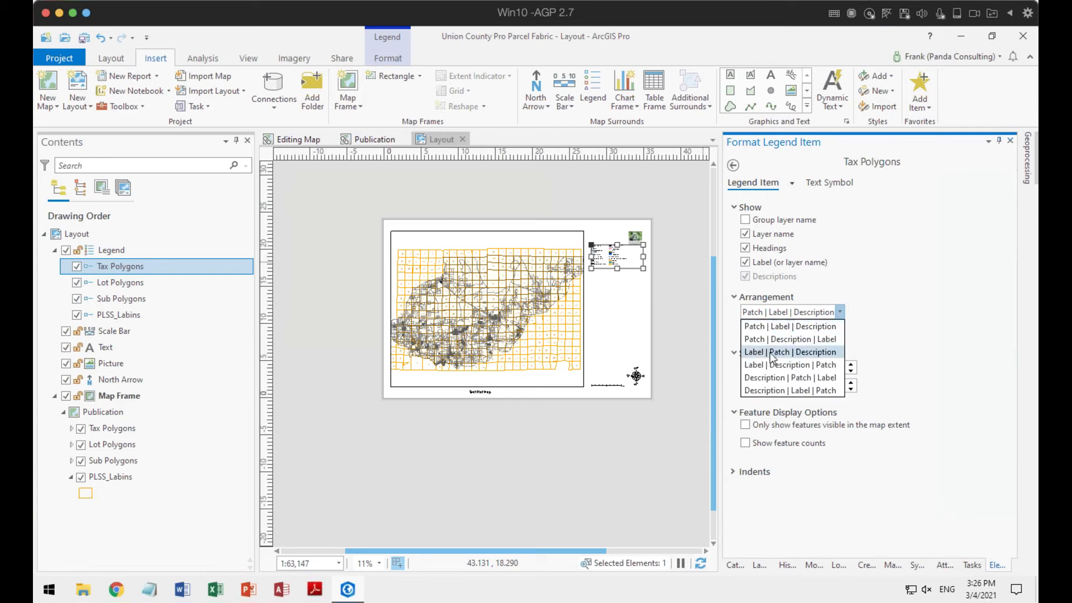
{"action": "left_click", "coordinate": [912, 260]}
{"action": "scroll", "coordinate": [617, 262], "scroll_direction": "up", "scroll_amount": 6}
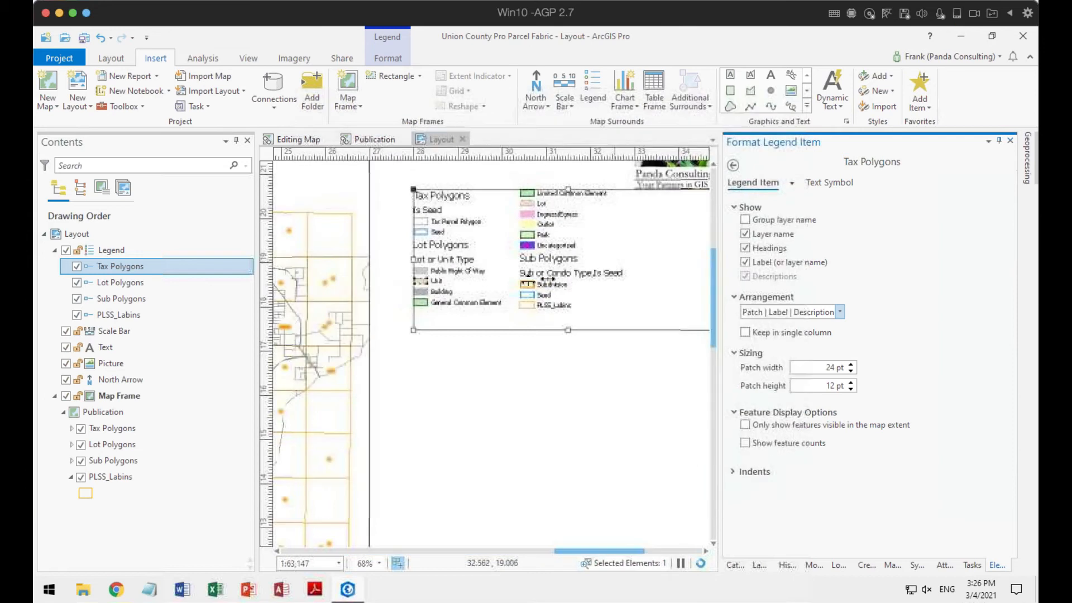
{"action": "left_click_drag", "start_coordinate": [533, 281], "coordinate": [466, 351]}
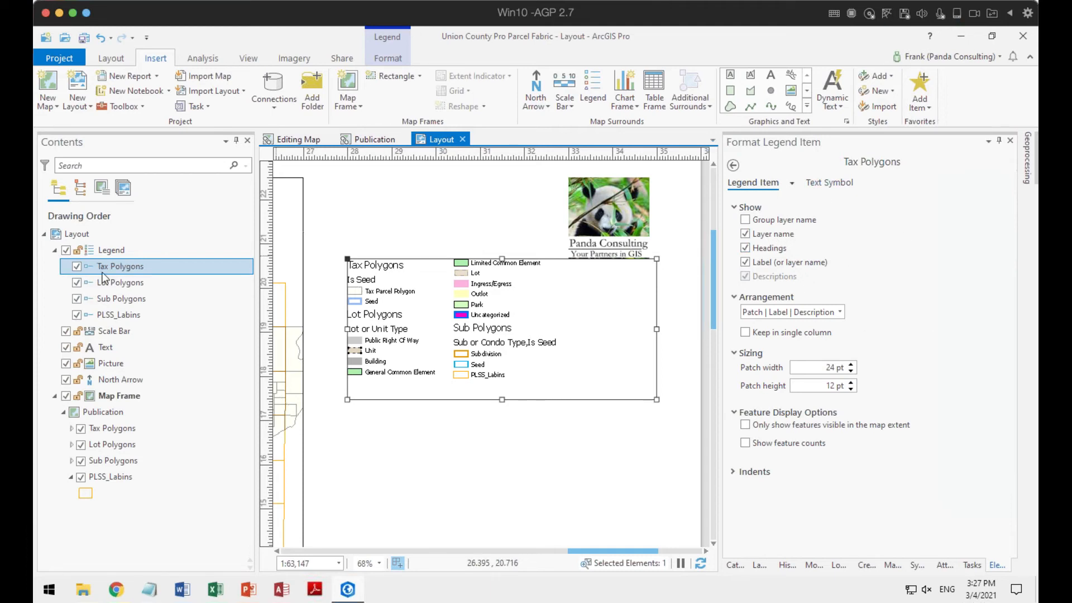
{"action": "left_click", "coordinate": [941, 269]}
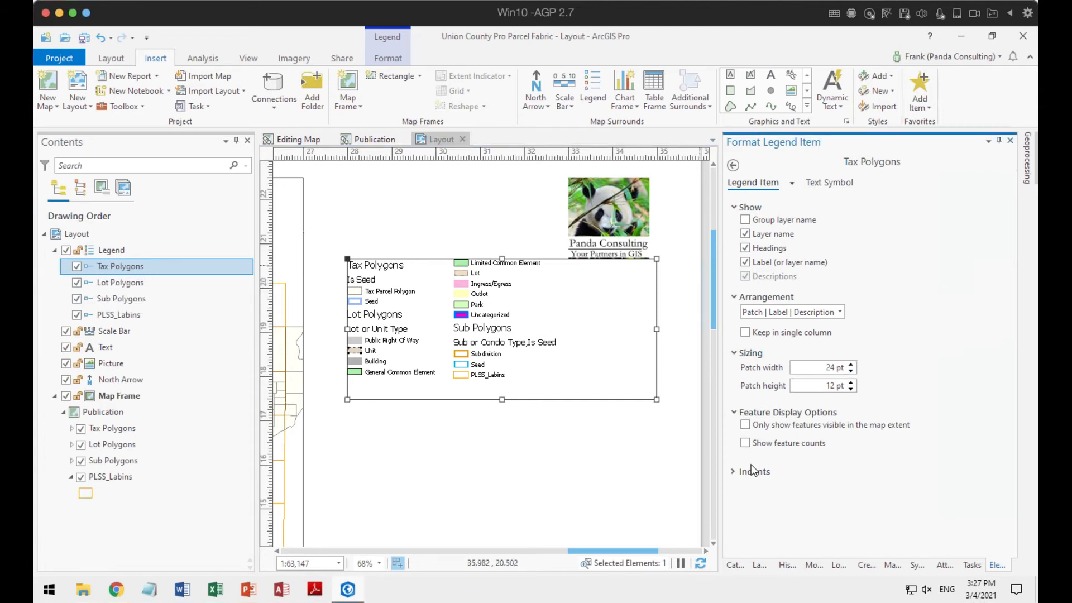
{"action": "left_click", "coordinate": [733, 470]}
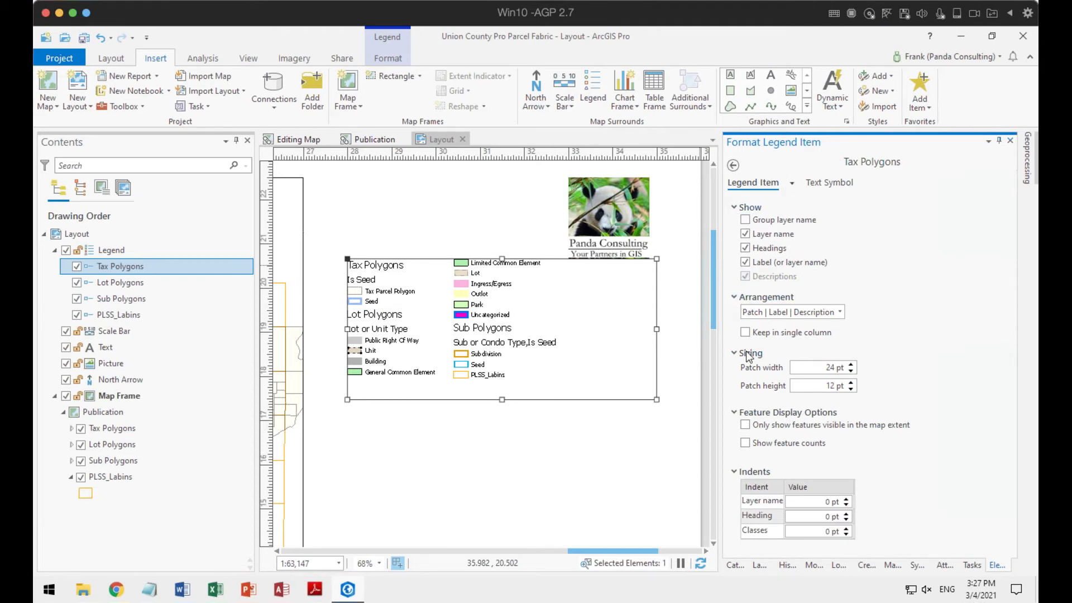
{"action": "left_click", "coordinate": [743, 333]}
{"action": "left_click", "coordinate": [746, 335]}
{"action": "left_click", "coordinate": [830, 182]}
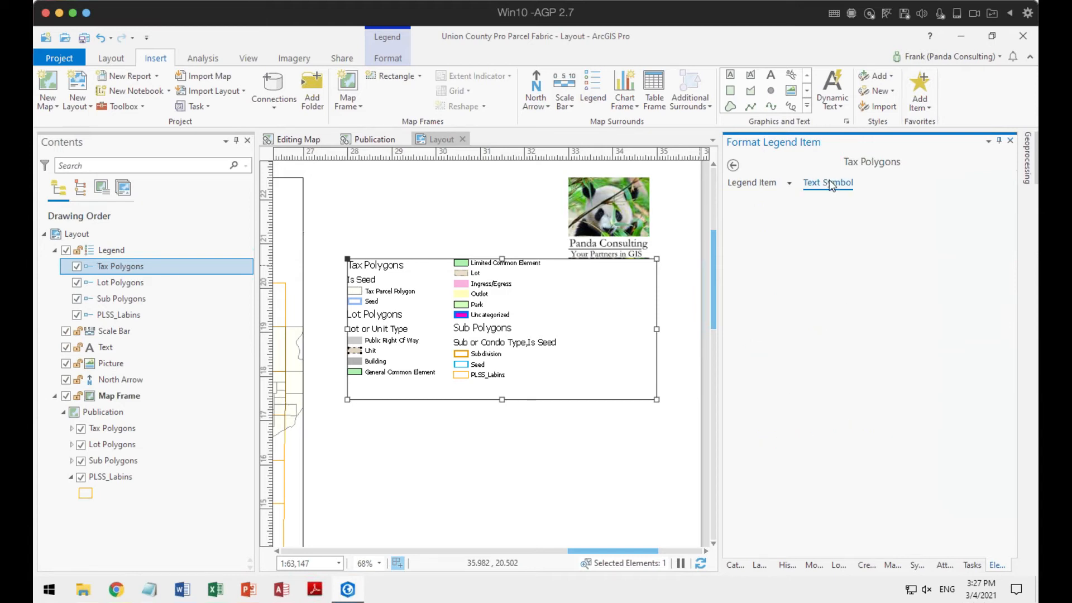
{"action": "left_click", "coordinate": [765, 184]}
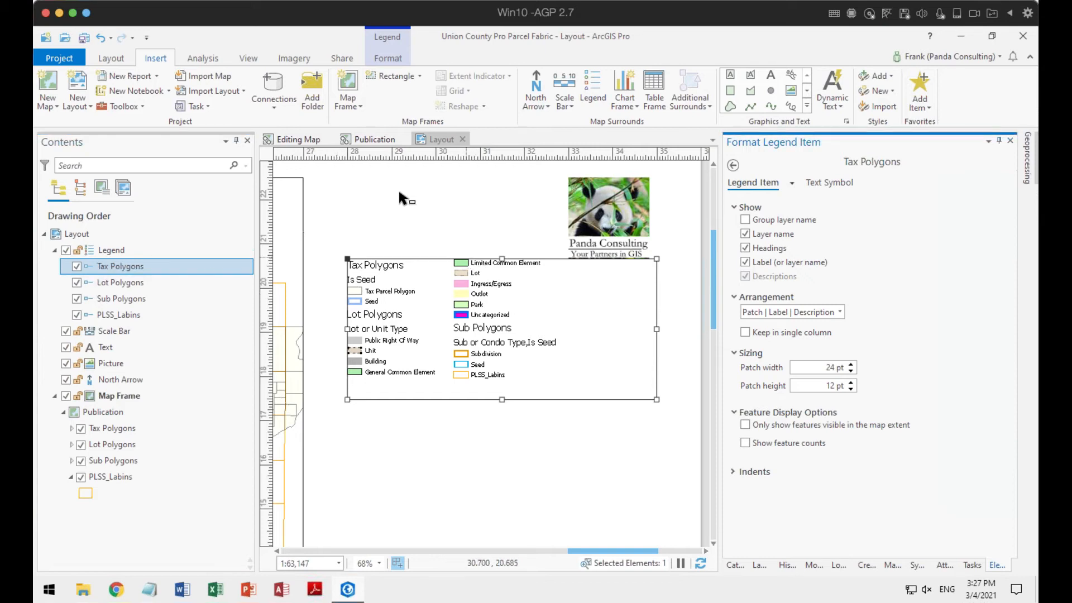
Step: Change the Tax Polygons layer in the Publication map from unique values to Single Symbol symbology
{"action": "left_click", "coordinate": [368, 138]}
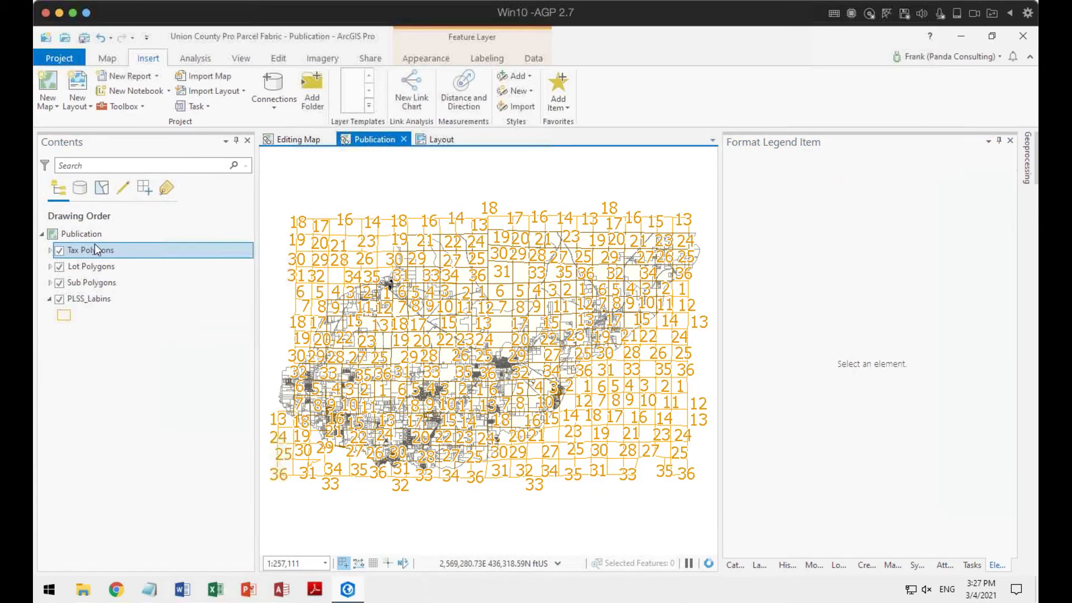
{"action": "left_click", "coordinate": [48, 249]}
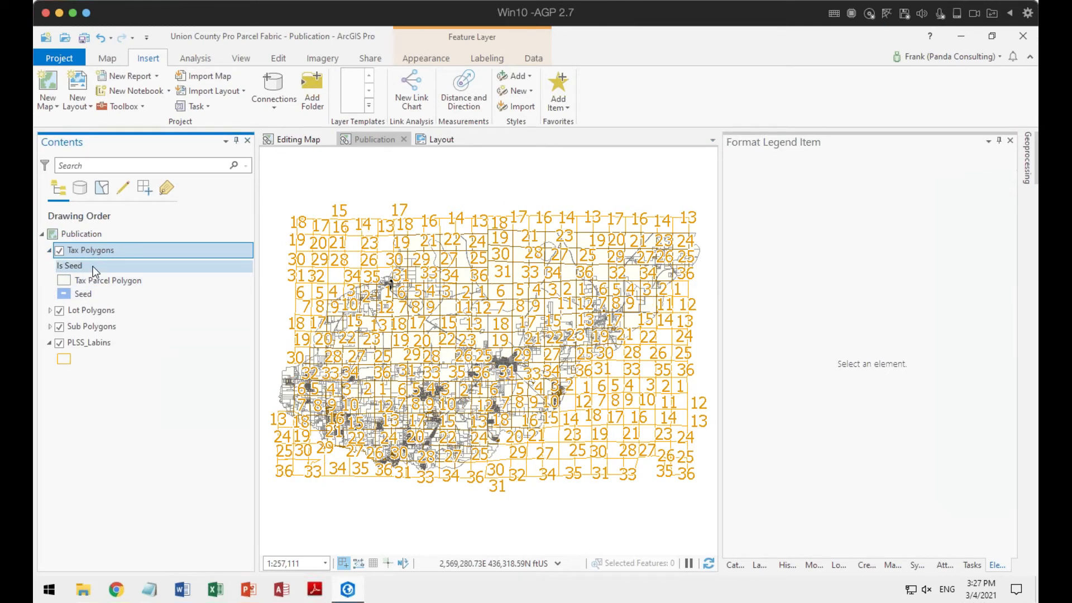
{"action": "right_click", "coordinate": [93, 253]}
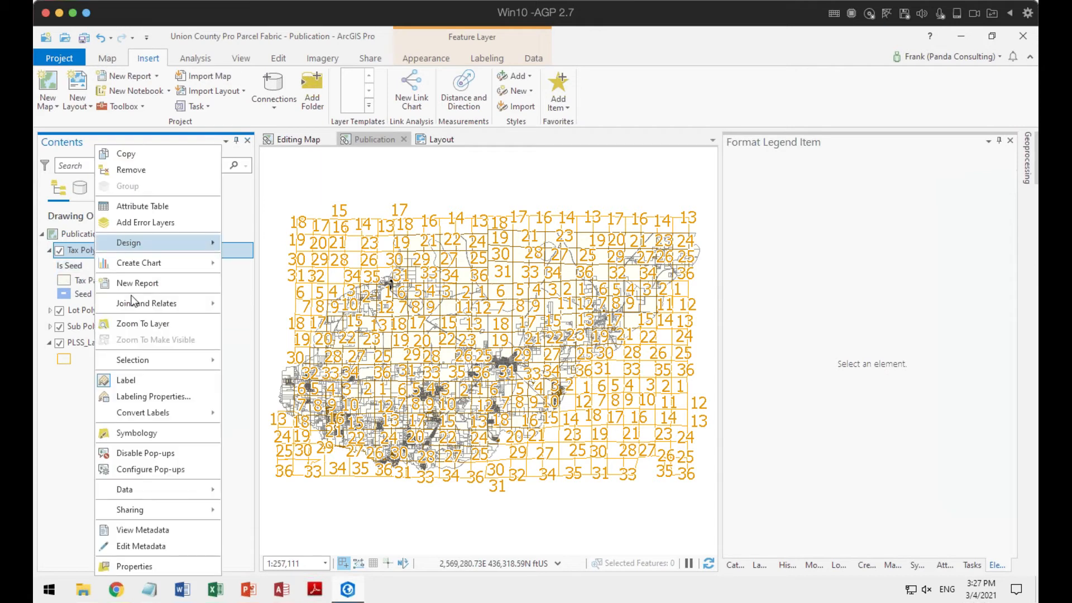
{"action": "left_click", "coordinate": [140, 434]}
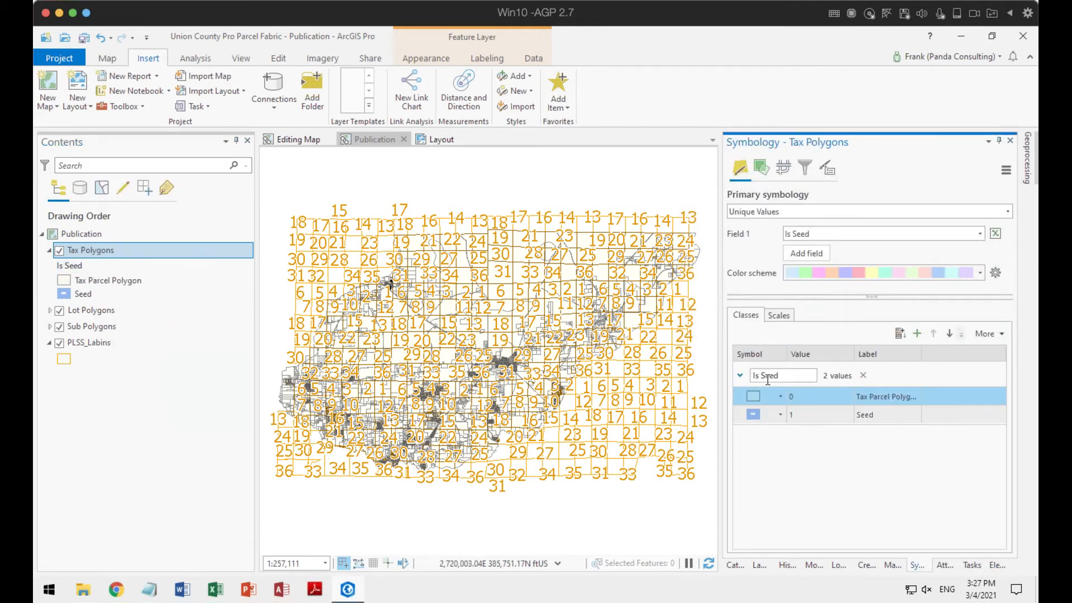
{"action": "left_click", "coordinate": [781, 211]}
{"action": "left_click", "coordinate": [800, 223]}
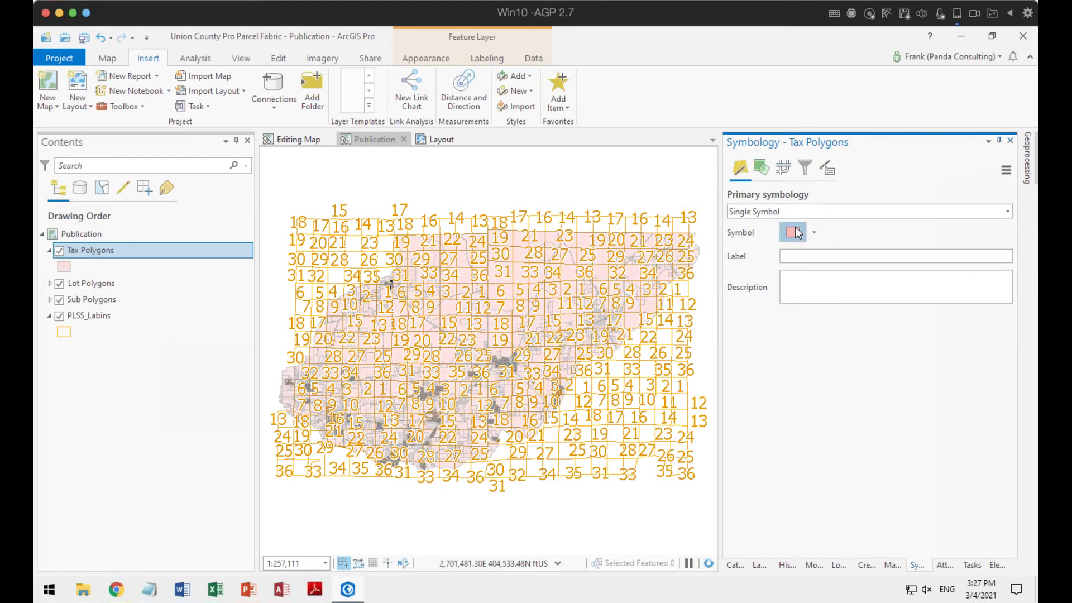
Step: Set the Tax Polygons symbol's fill to No color, apply it and collapse the layer
{"action": "left_click", "coordinate": [793, 233]}
{"action": "left_click", "coordinate": [1005, 265]}
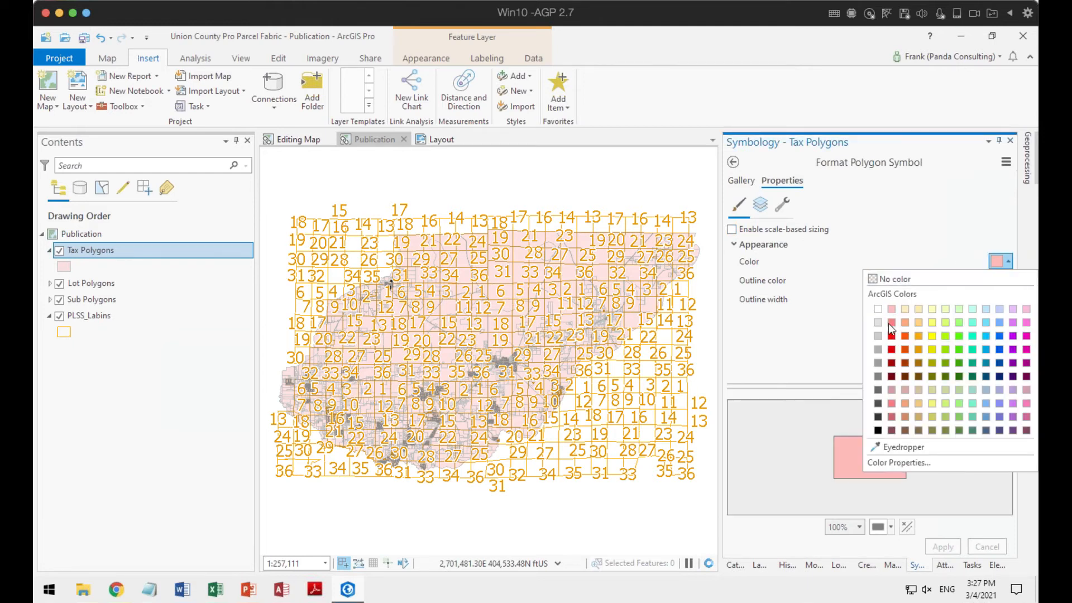
{"action": "left_click", "coordinate": [874, 278]}
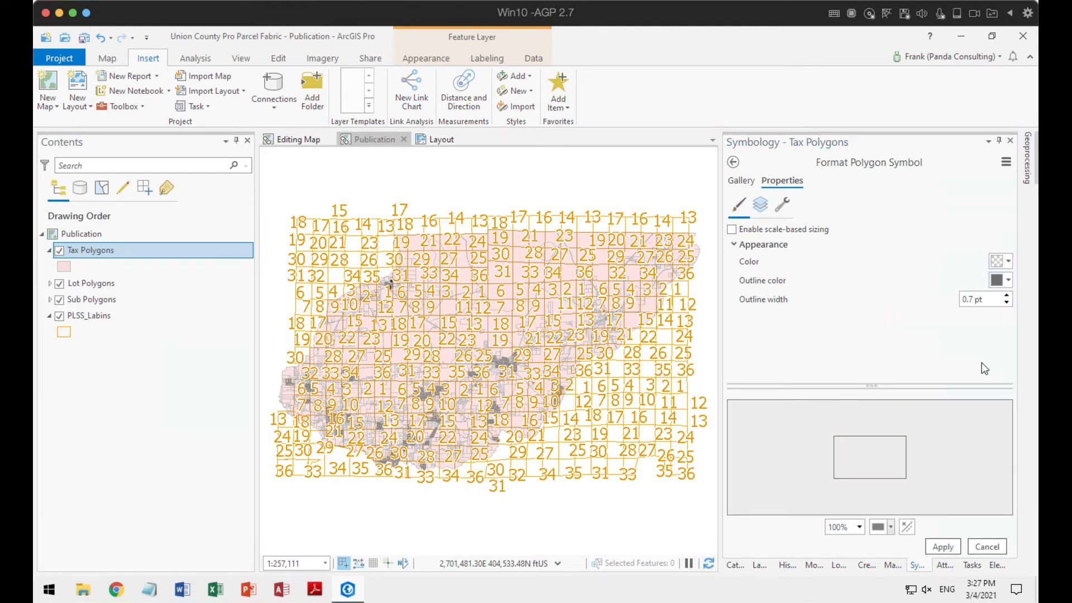
{"action": "left_click", "coordinate": [946, 547]}
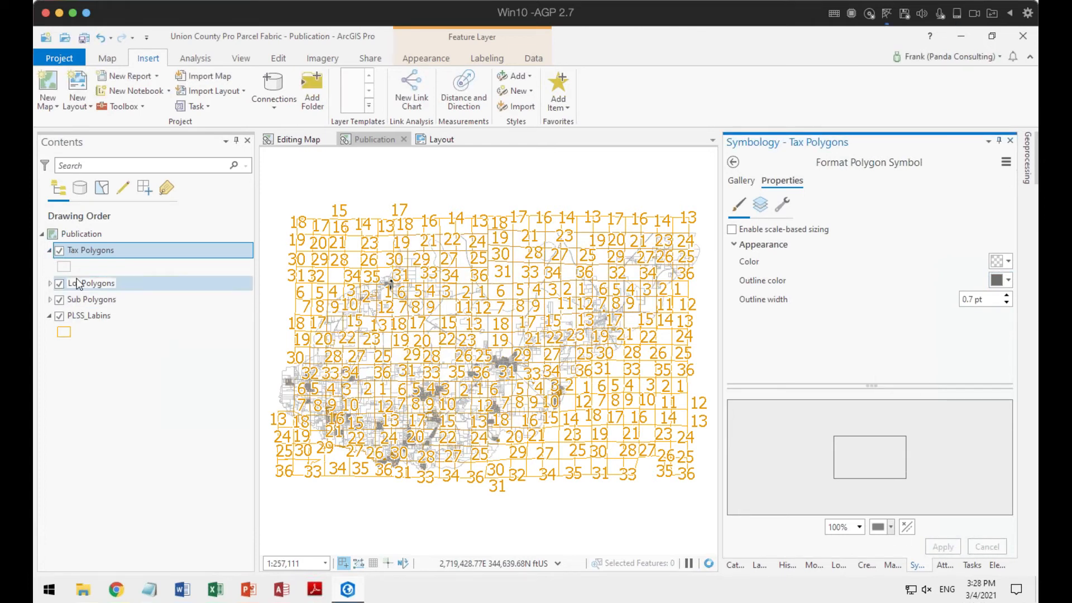
{"action": "left_click", "coordinate": [48, 250]}
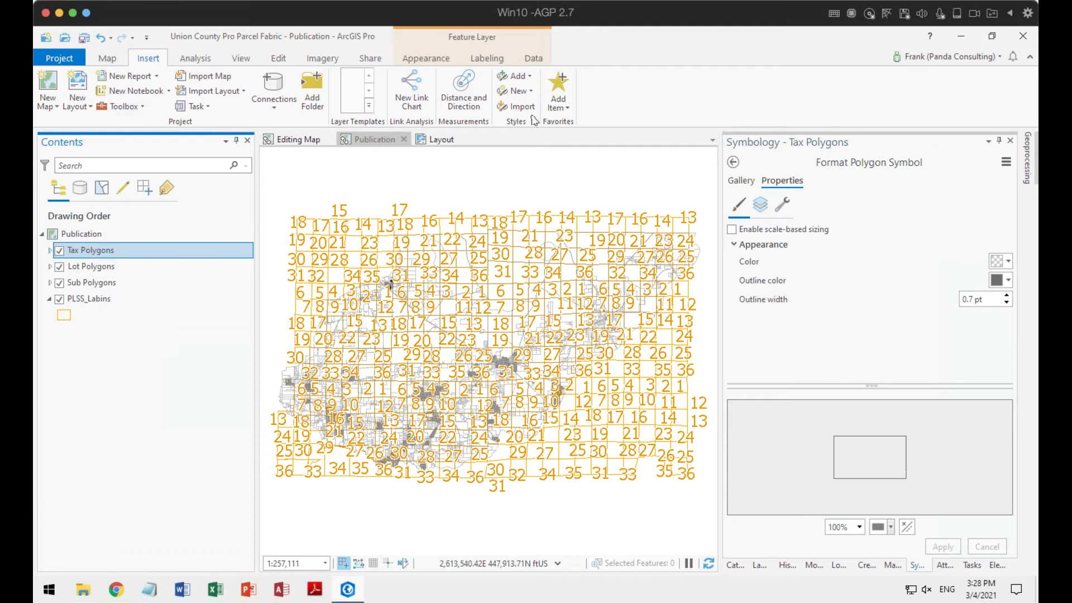
Step: Check the Tax Polygons entry in the layout's legend and rename its layer in the Publication map to Tax Parcels
{"action": "left_click", "coordinate": [447, 139]}
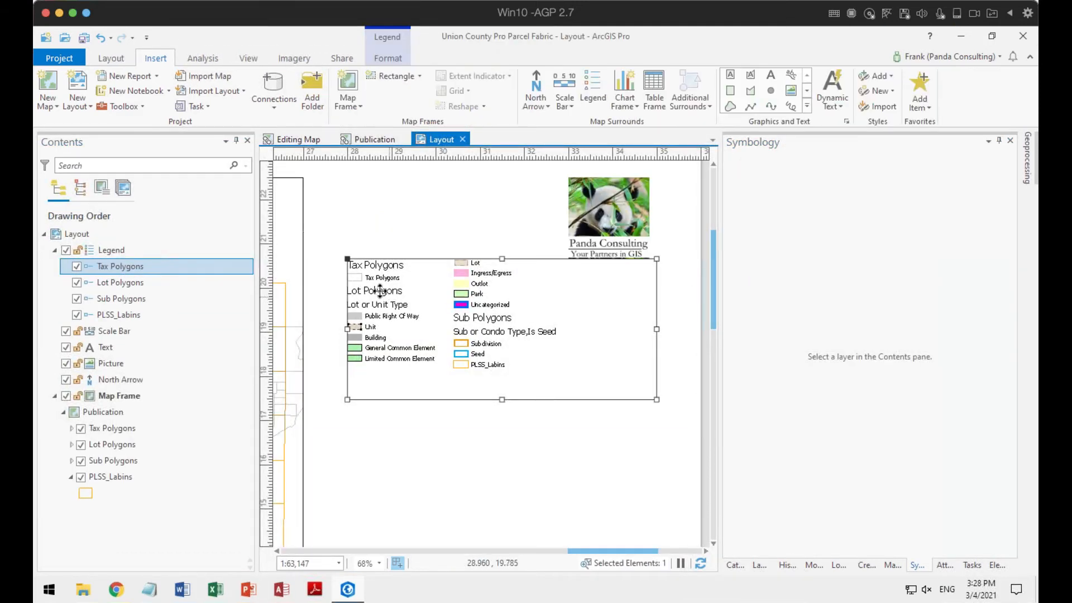
{"action": "scroll", "coordinate": [351, 285], "scroll_direction": "up", "scroll_amount": 4}
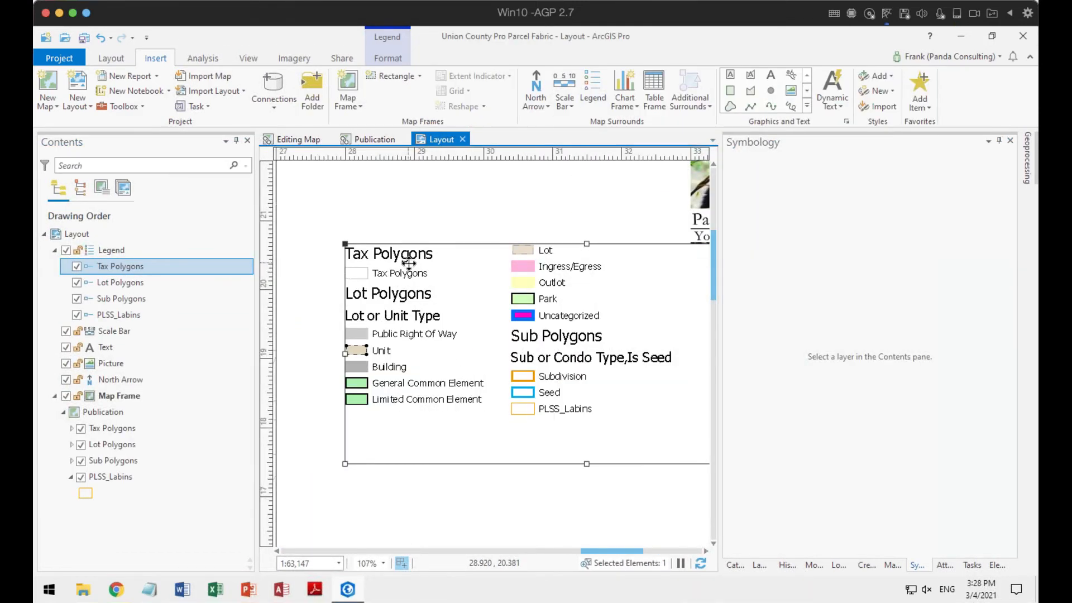
{"action": "double_click", "coordinate": [140, 267]}
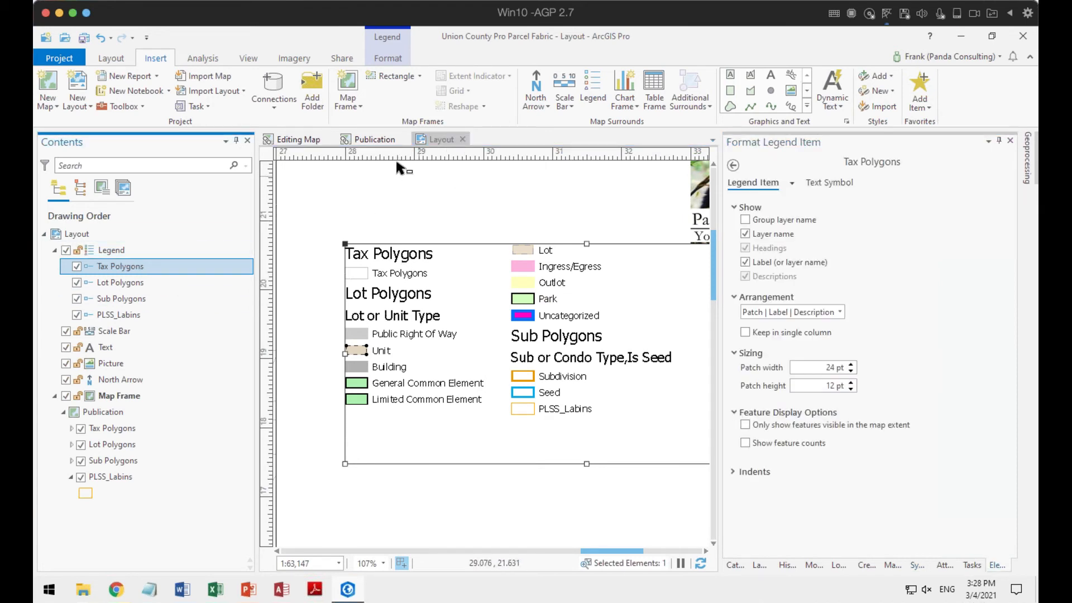
{"action": "left_click", "coordinate": [363, 140]}
{"action": "double_click", "coordinate": [105, 254]}
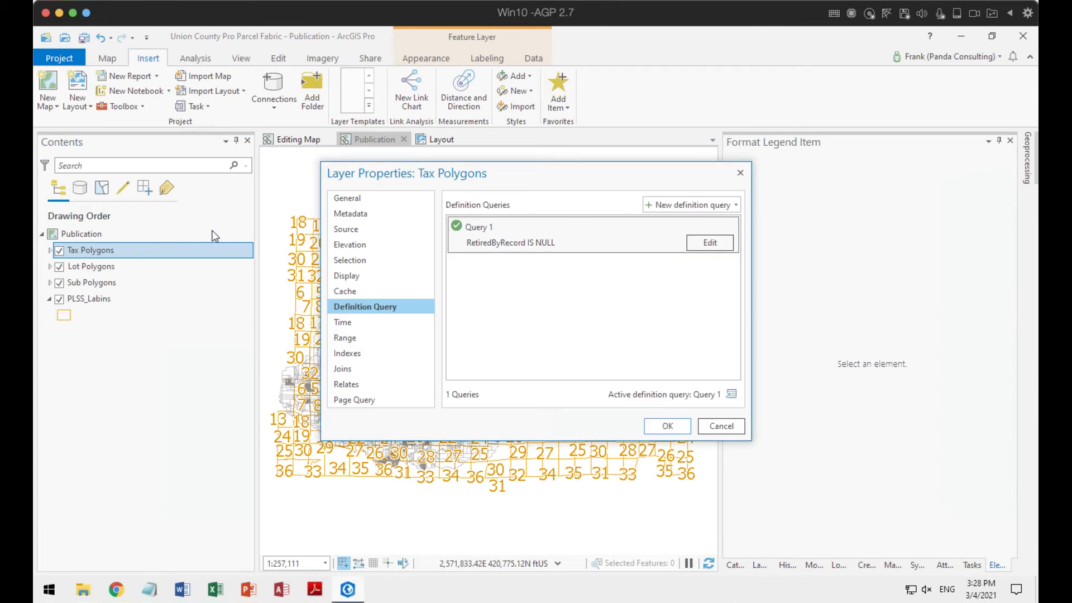
{"action": "left_click", "coordinate": [344, 198]}
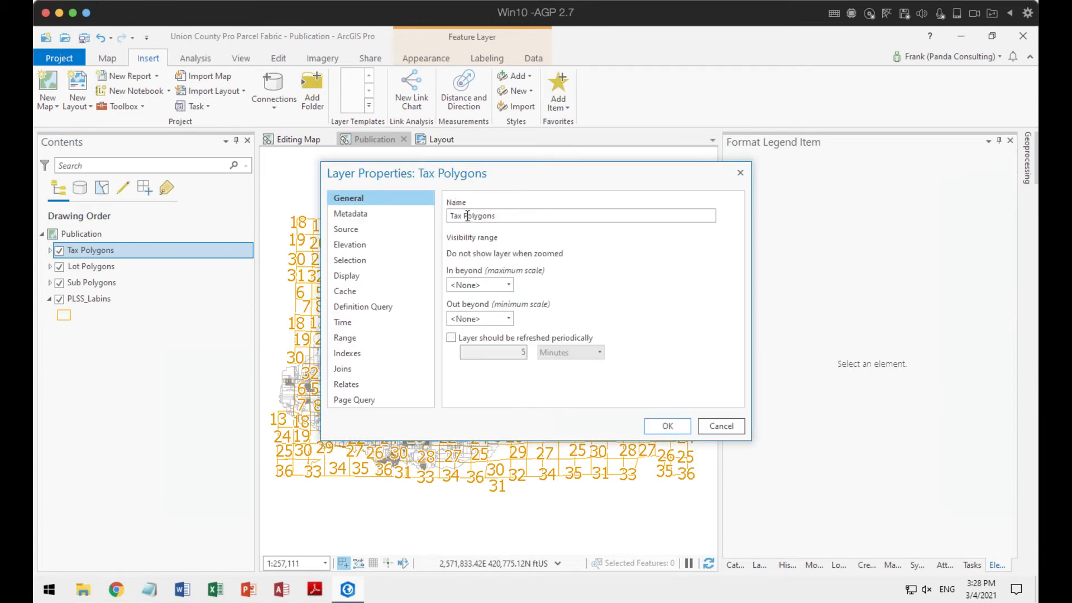
{"action": "double_click", "coordinate": [490, 216]}
{"action": "type", "text": "Parce"}
{"action": "left_click", "coordinate": [665, 427]}
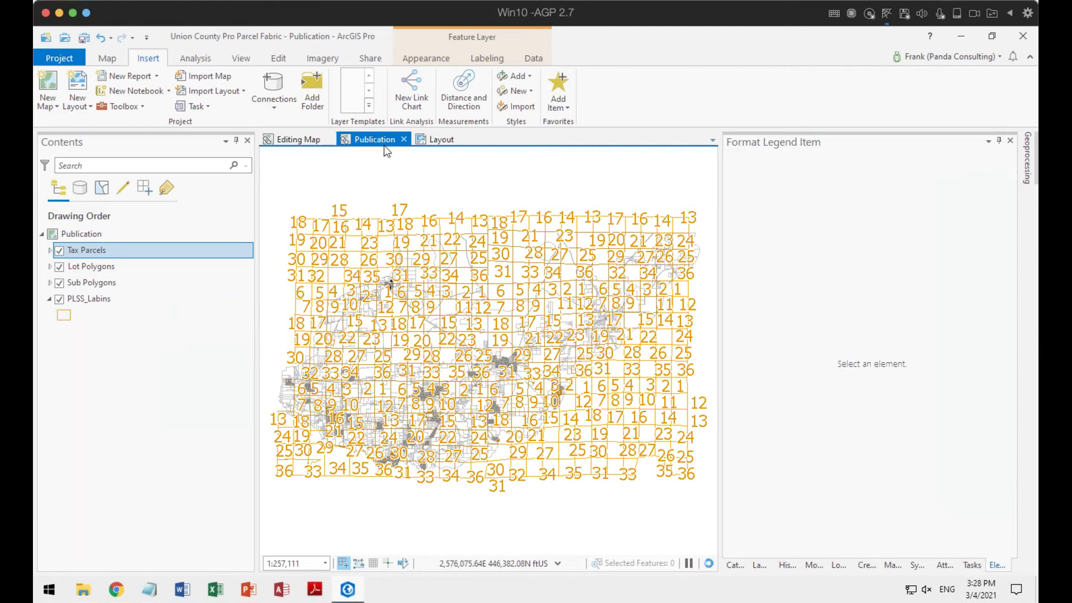
Step: Give the Tax Parcels symbol an irregular polygon patch shape and check it in the layout's legend
{"action": "right_click", "coordinate": [87, 250]}
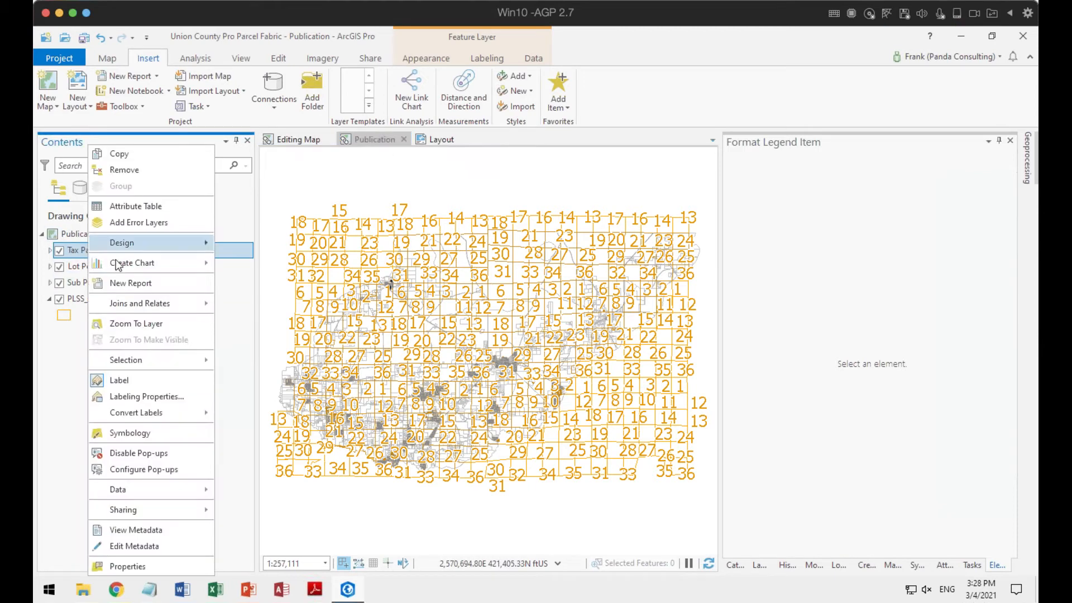
{"action": "left_click", "coordinate": [130, 431]}
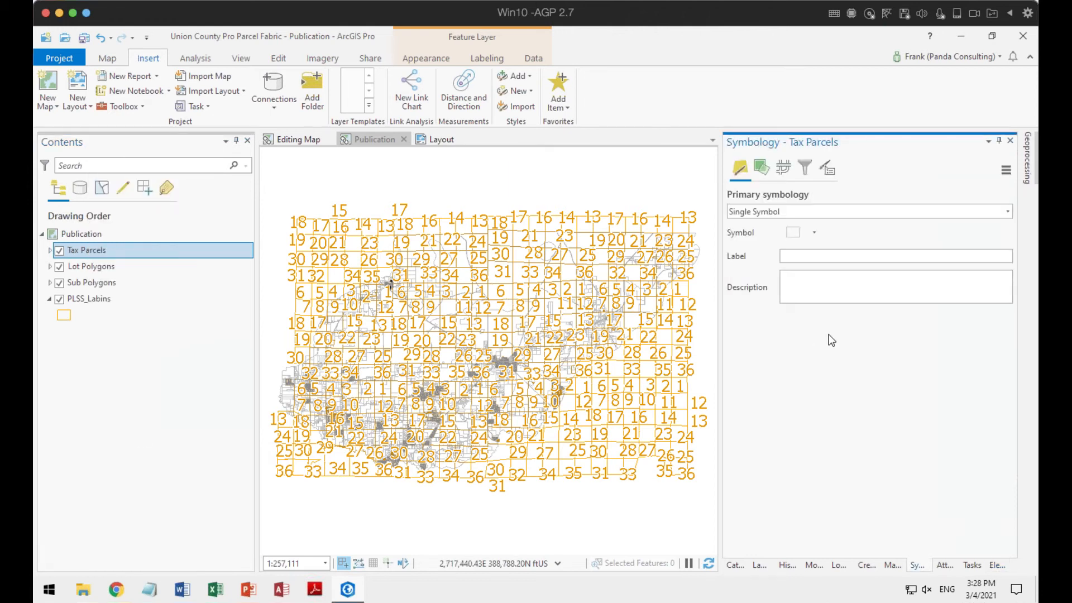
{"action": "left_click", "coordinate": [814, 232]}
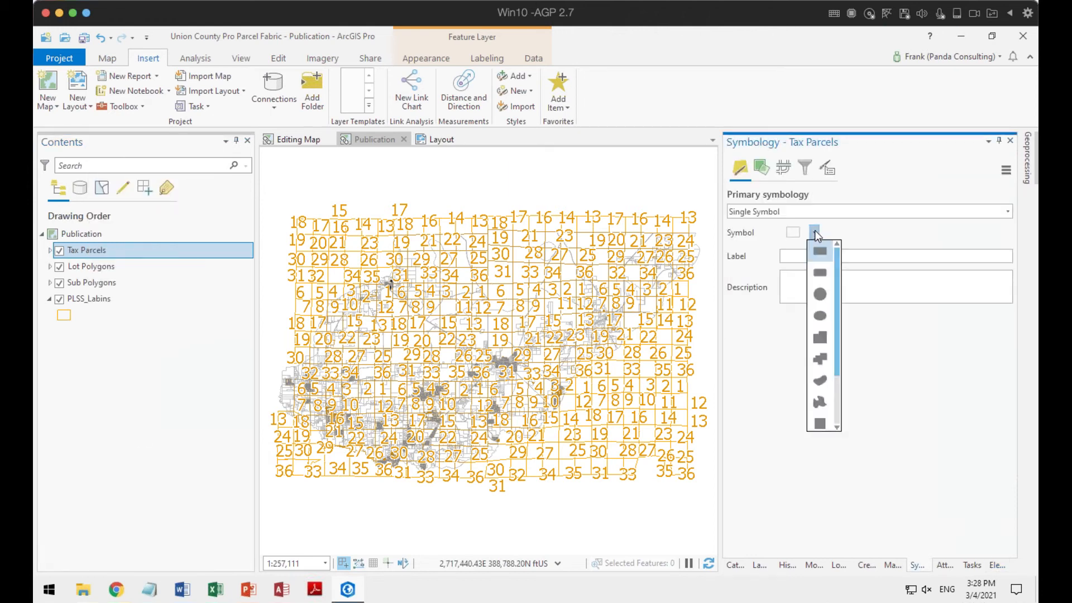
{"action": "left_click", "coordinate": [820, 363]}
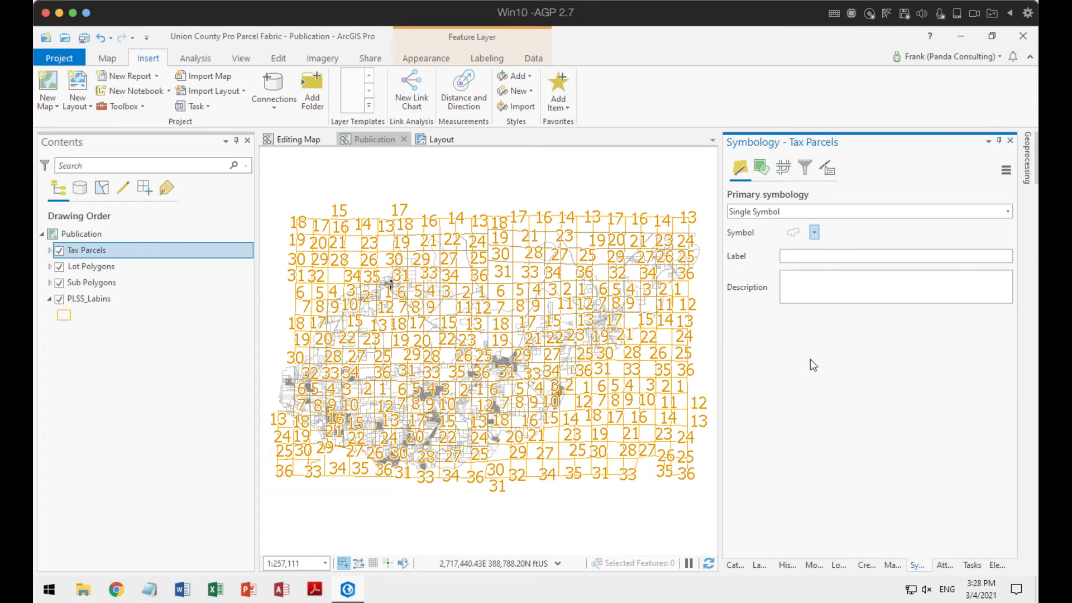
{"action": "left_click", "coordinate": [49, 250]}
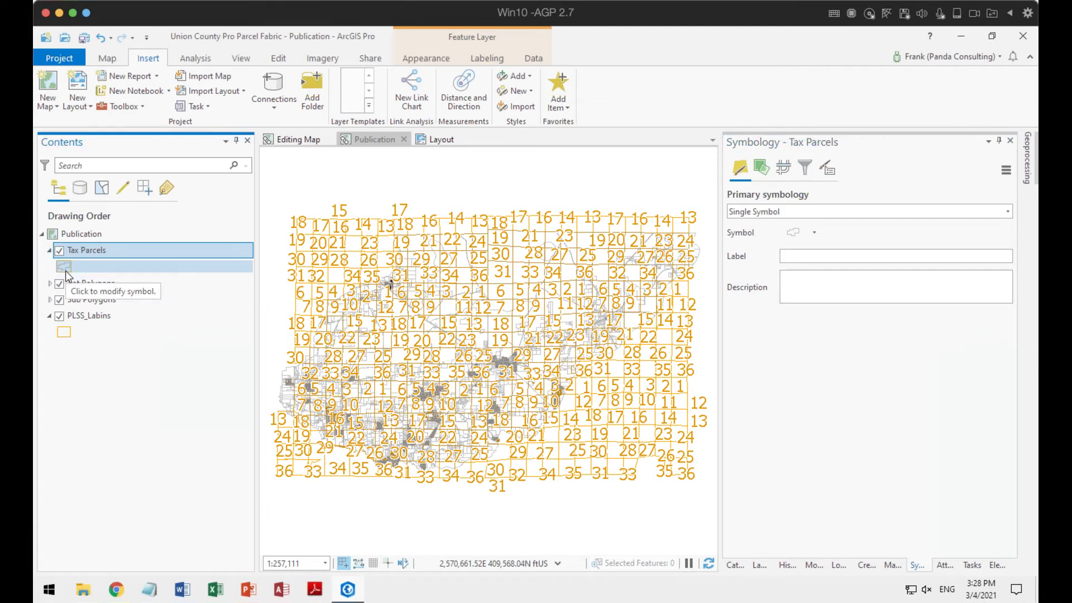
{"action": "left_click", "coordinate": [431, 140]}
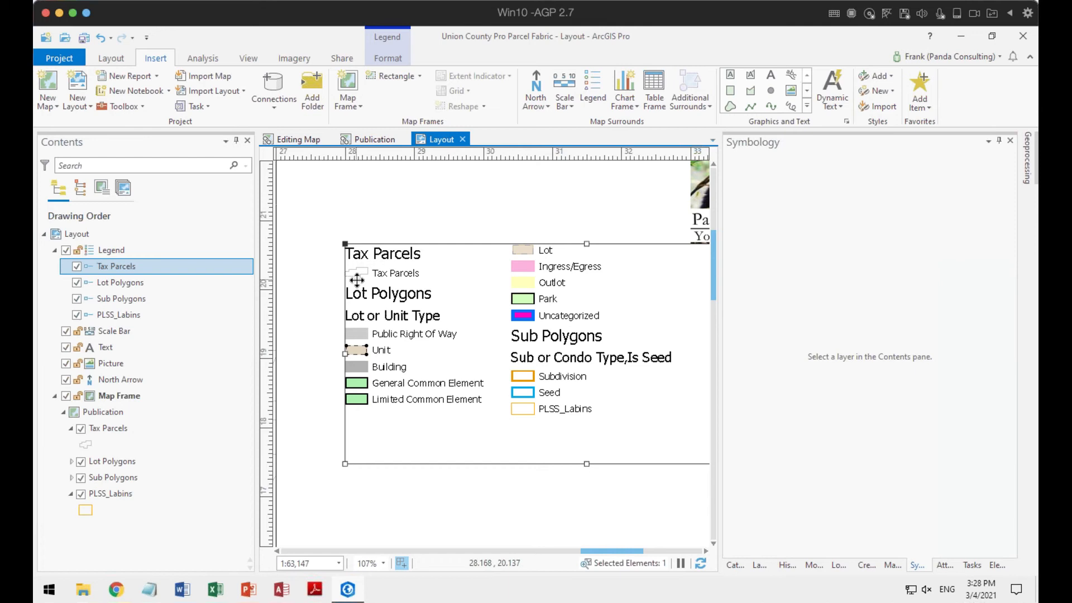
Step: In the Publication map, collapse the Tax Parcels layer and rename the Lot Polygons layer to Lots in a Subdivision
{"action": "left_click", "coordinate": [368, 139]}
{"action": "left_click", "coordinate": [50, 250]}
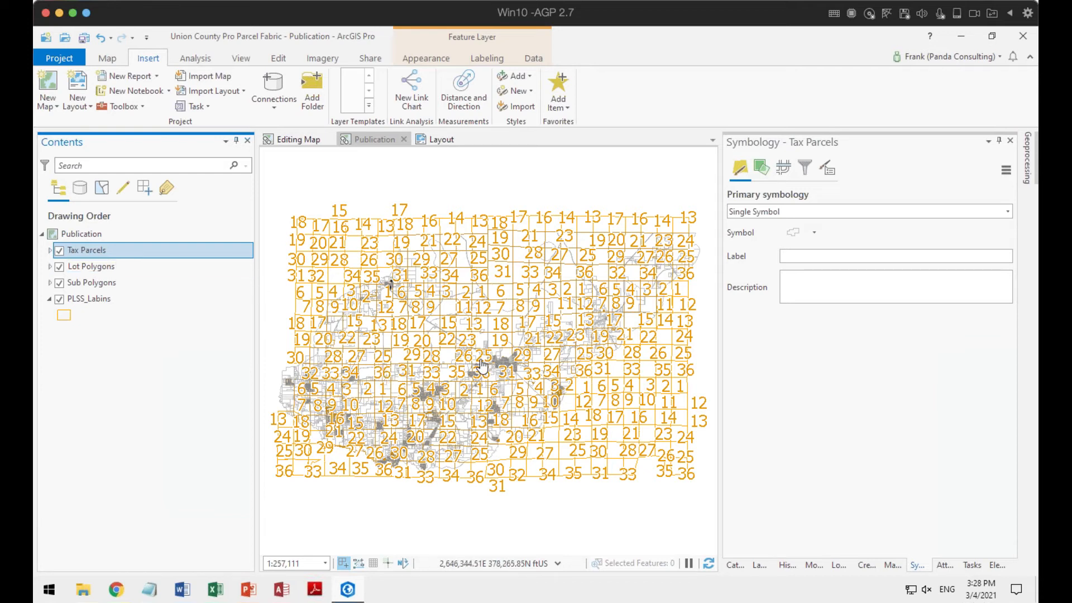
{"action": "scroll", "coordinate": [482, 366], "scroll_direction": "up", "scroll_amount": 2}
{"action": "scroll", "coordinate": [481, 365], "scroll_direction": "up", "scroll_amount": 5}
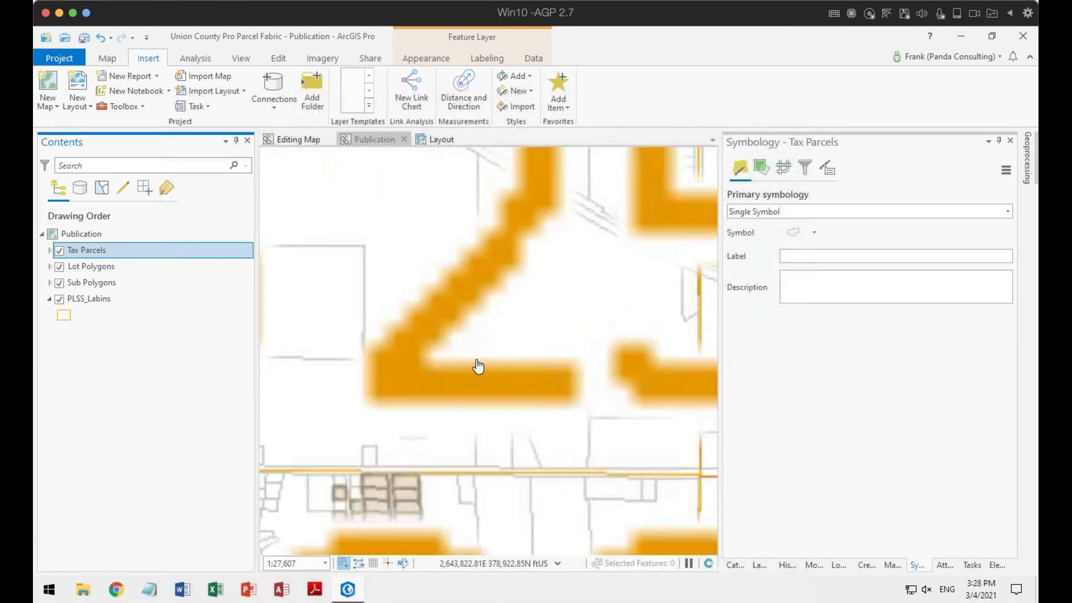
{"action": "left_click_drag", "start_coordinate": [520, 330], "coordinate": [369, 349]}
{"action": "scroll", "coordinate": [461, 374], "scroll_direction": "up", "scroll_amount": 1}
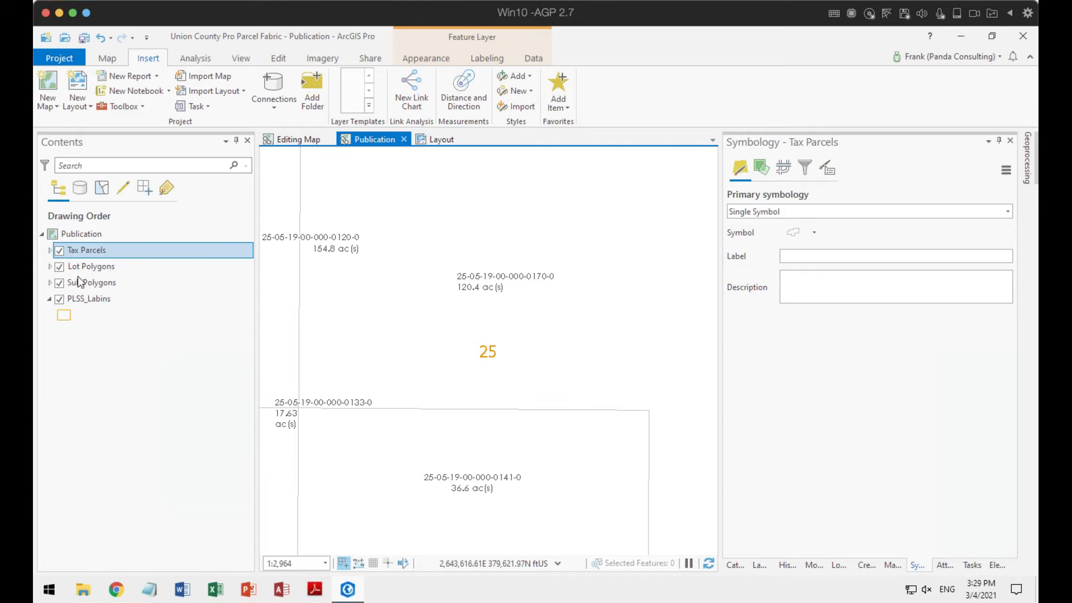
{"action": "left_click", "coordinate": [89, 266]}
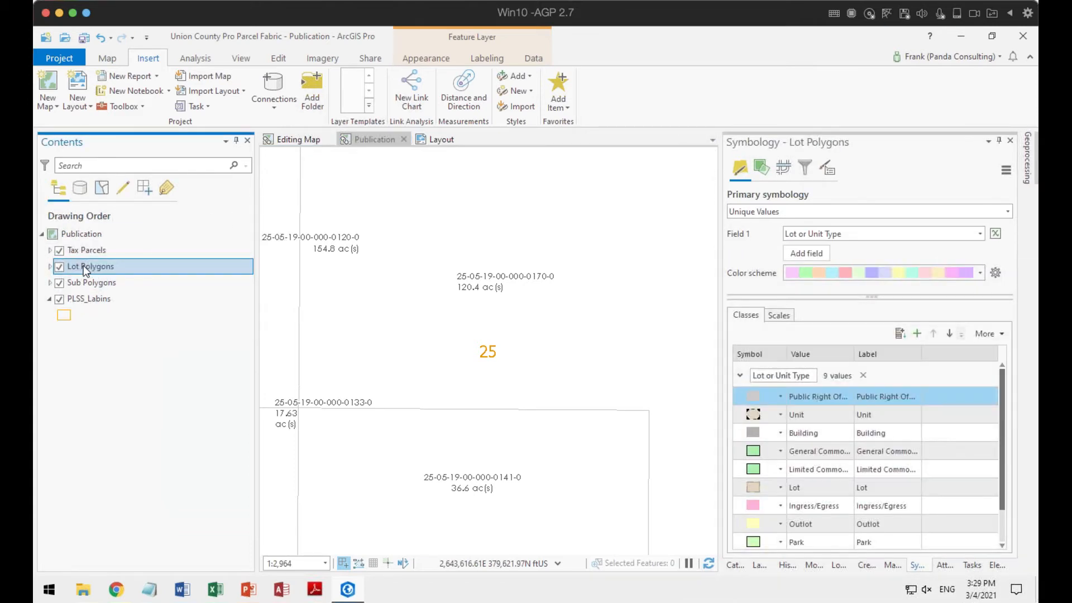
{"action": "left_click", "coordinate": [84, 267]}
{"action": "left_click_drag", "start_coordinate": [84, 266], "coordinate": [144, 270]}
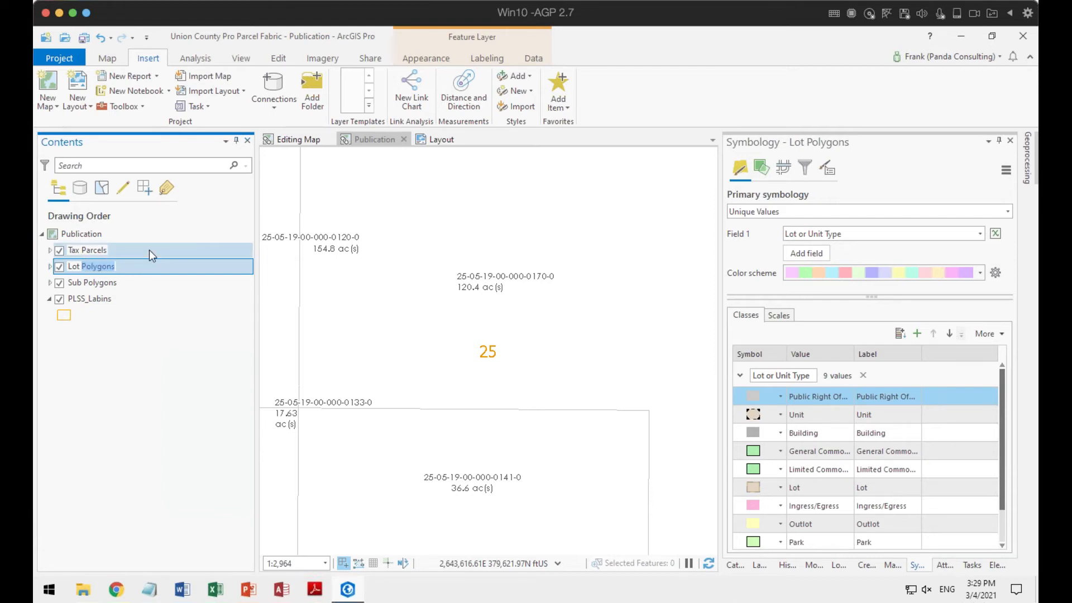
{"action": "key", "text": "BackSpace"}
{"action": "key", "text": "BackSpace"}
{"action": "type", "text": "s in a Subdivisi"}
Step: Rename the Sub Polygons layer in the Publication map to Subdivisions
{"action": "left_click", "coordinate": [120, 283]}
{"action": "left_click", "coordinate": [96, 283]}
{"action": "left_click", "coordinate": [87, 283]}
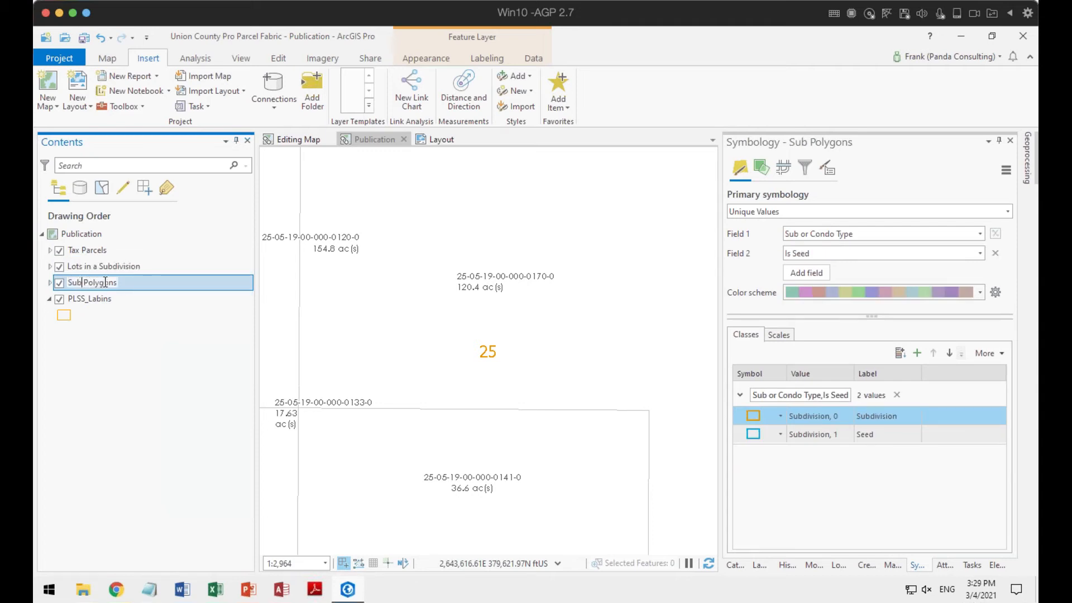
{"action": "key", "text": "BackSpace"}
{"action": "key", "text": "BackSpace"}
{"action": "type", "text": "divisions"}
{"action": "key", "text": "Return"}
Step: Rename the PLSS_Labins layer in the Publication map to Public Land Survey System
{"action": "double_click", "coordinate": [93, 301]}
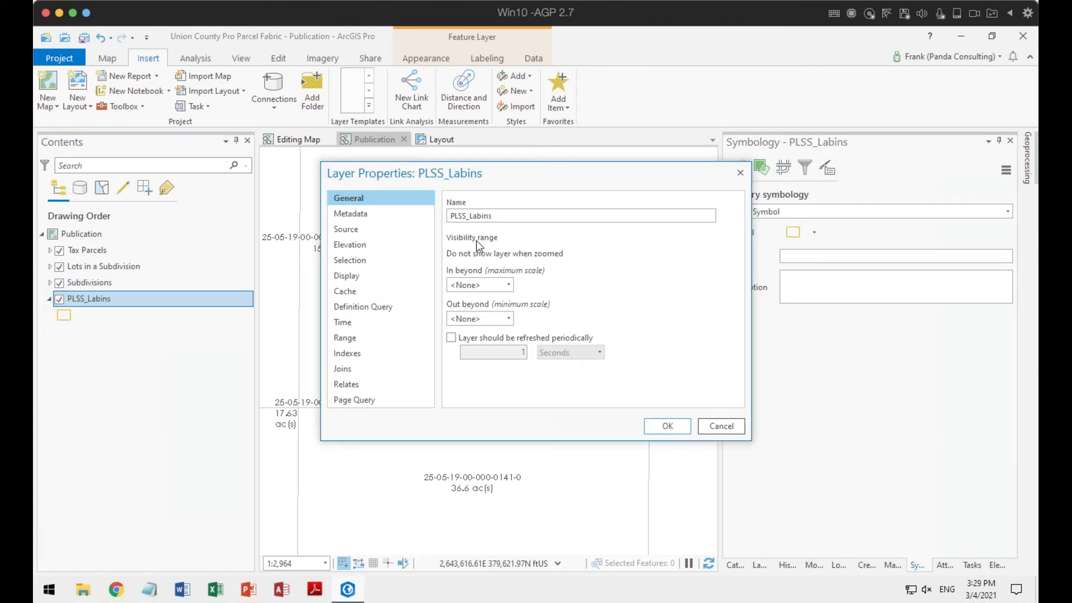
{"action": "left_click", "coordinate": [726, 427]}
{"action": "left_click", "coordinate": [82, 307]}
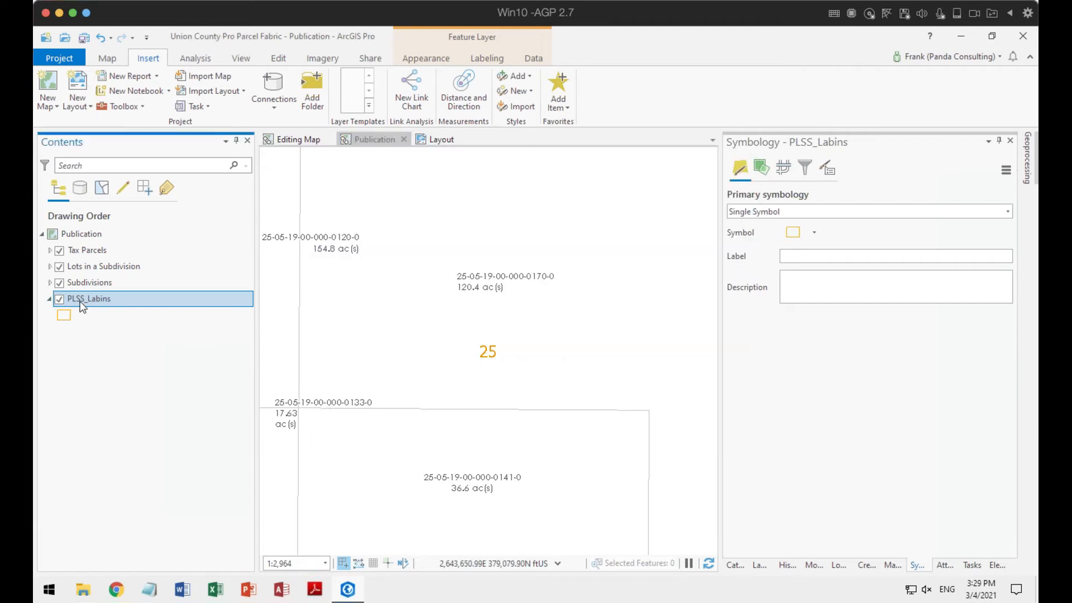
{"action": "left_click", "coordinate": [83, 300]}
{"action": "type", "text": "Public Land"}
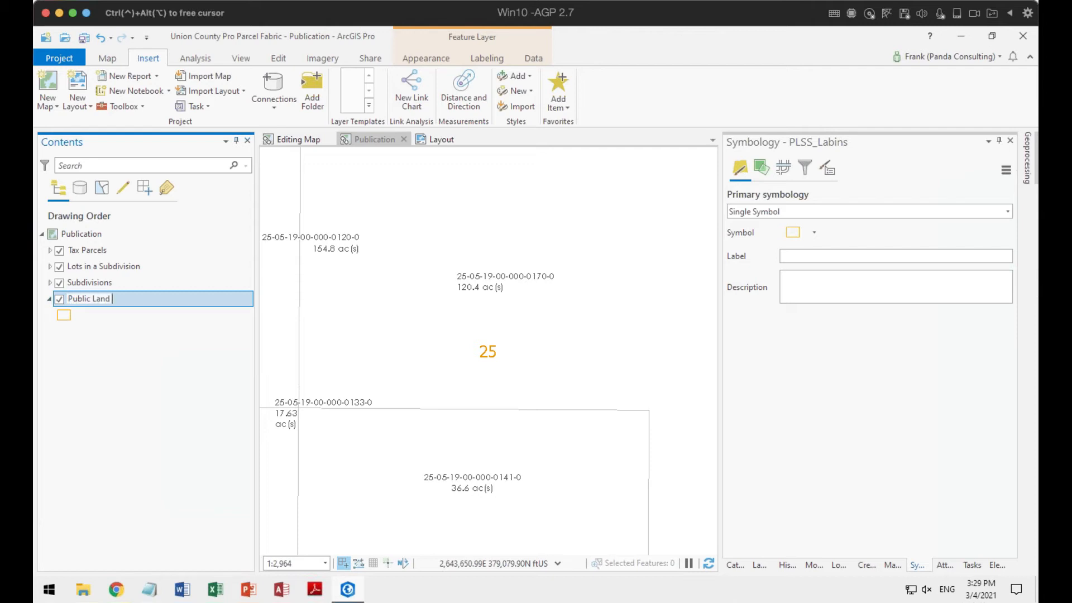
{"action": "type", "text": " Survey System"}
{"action": "key", "text": "Return"}
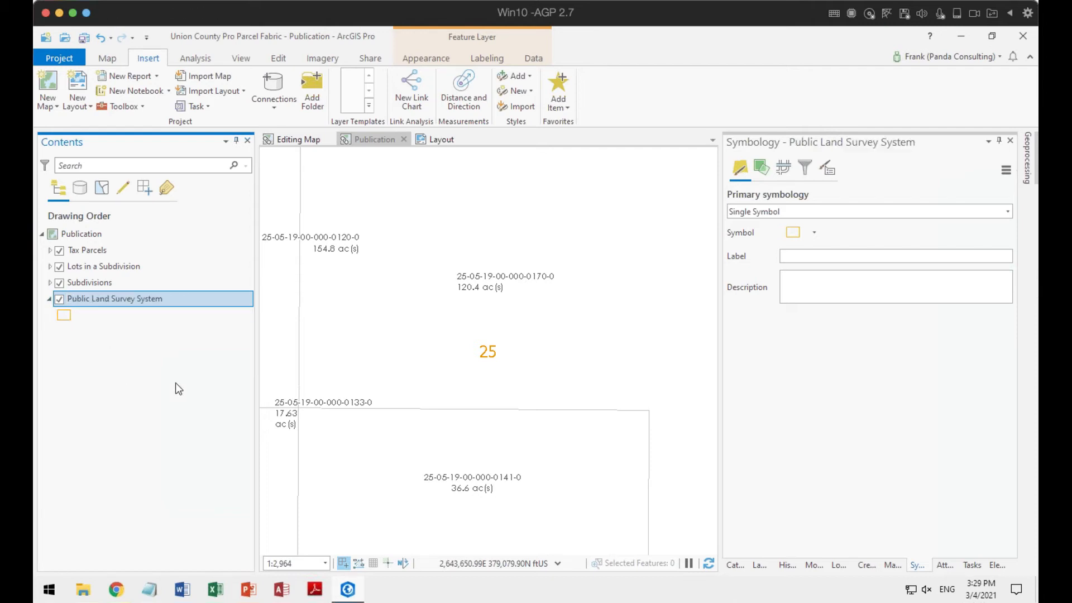
Step: Return to the layout and hide the headings of the legend's Lots in a Subdivision item
{"action": "left_click", "coordinate": [438, 141]}
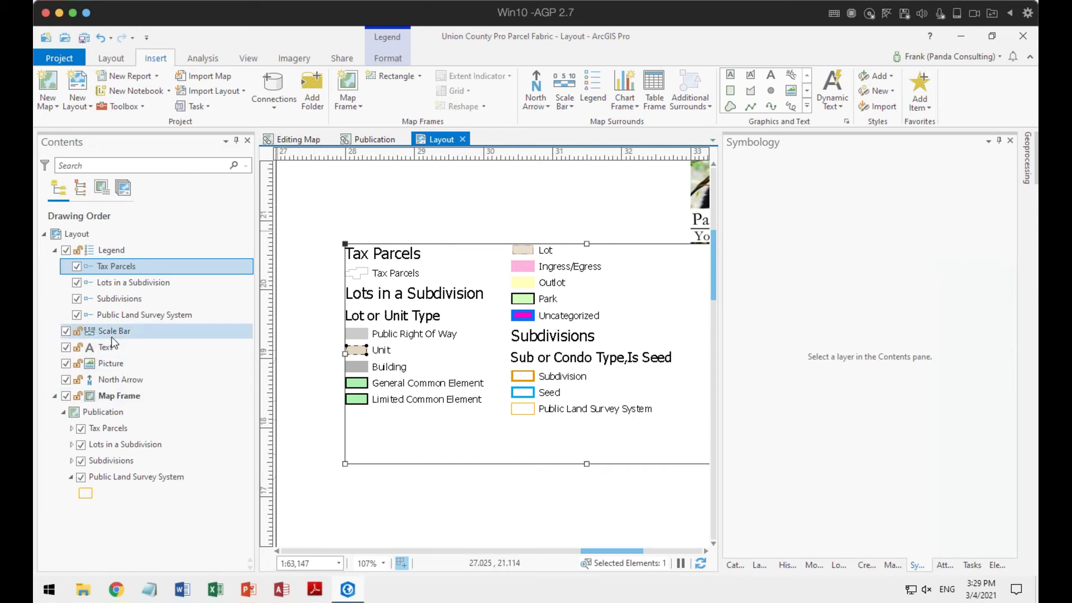
{"action": "left_click", "coordinate": [130, 285]}
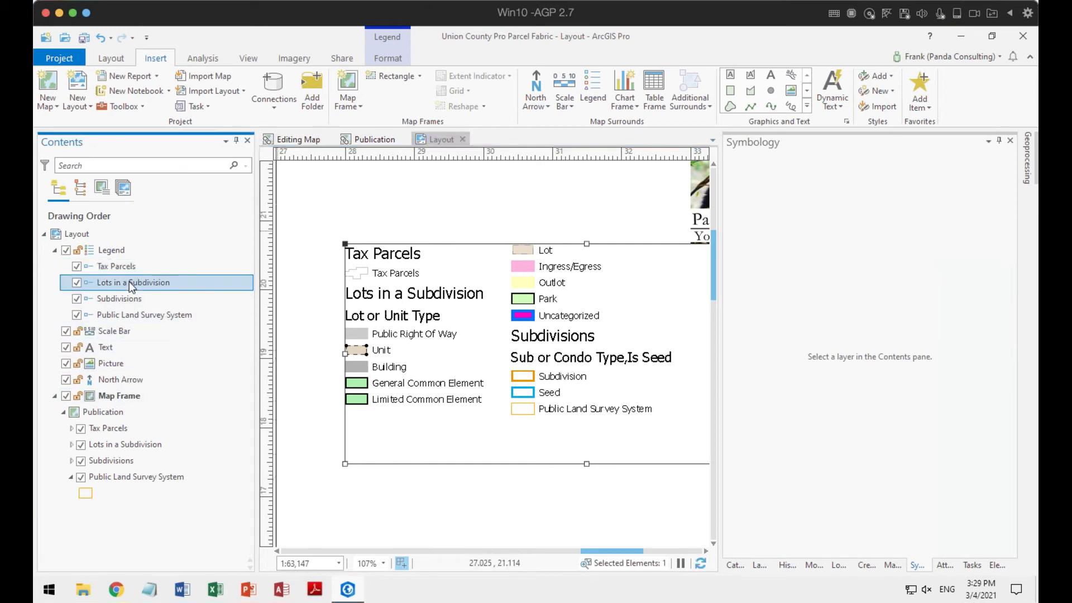
{"action": "double_click", "coordinate": [129, 282]}
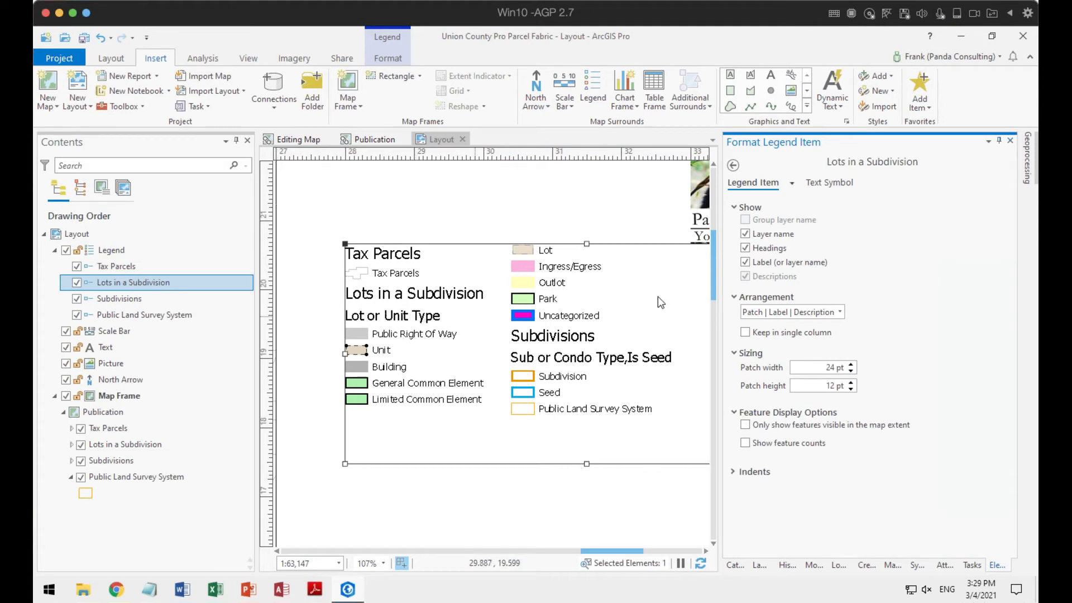
{"action": "left_click", "coordinate": [745, 249]}
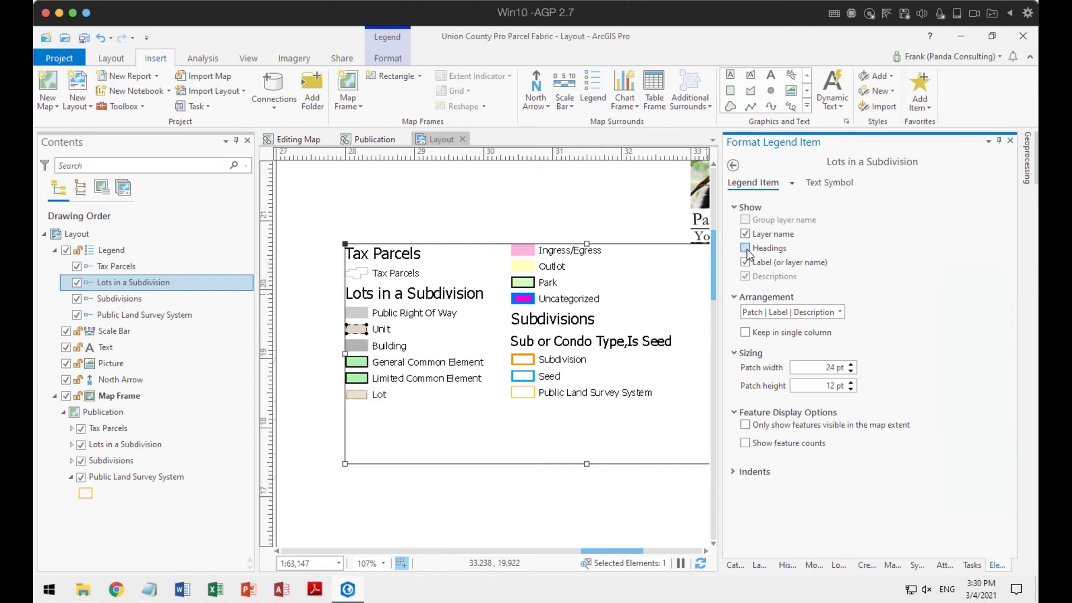
{"action": "left_click", "coordinate": [746, 249]}
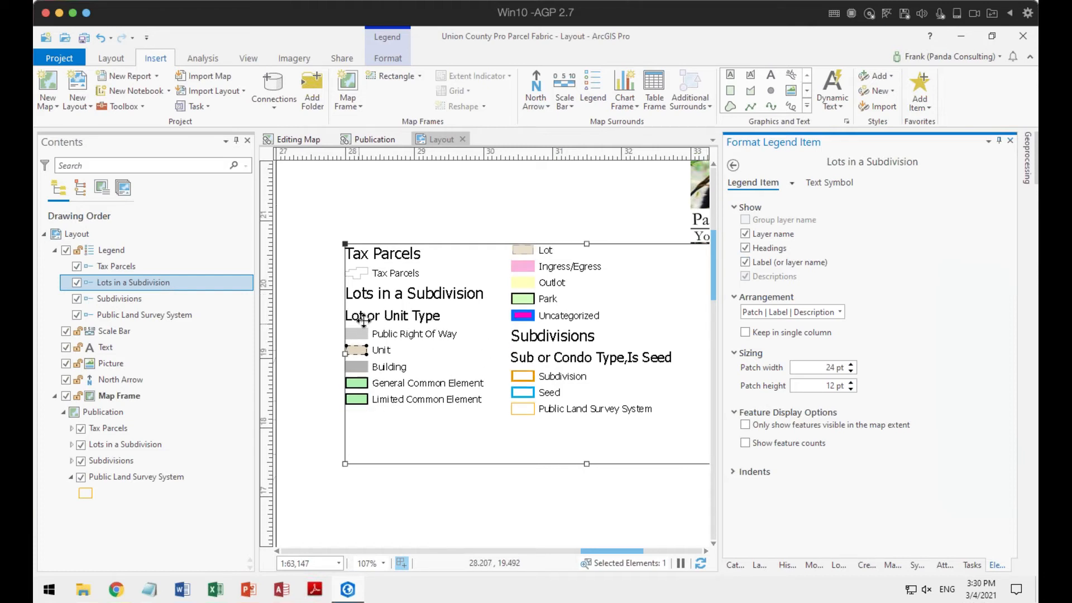
{"action": "left_click", "coordinate": [746, 250]}
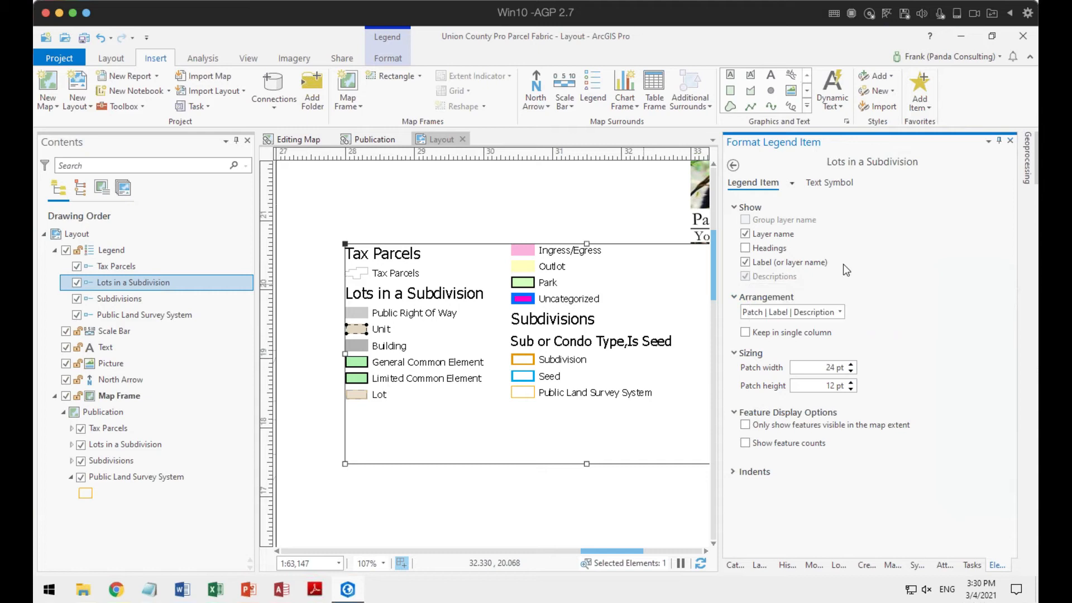
Step: Set the Lots in a Subdivision legend item's arrangement to Label | Patch | Description and check it in the legend
{"action": "left_click", "coordinate": [746, 263]}
{"action": "left_click", "coordinate": [840, 314]}
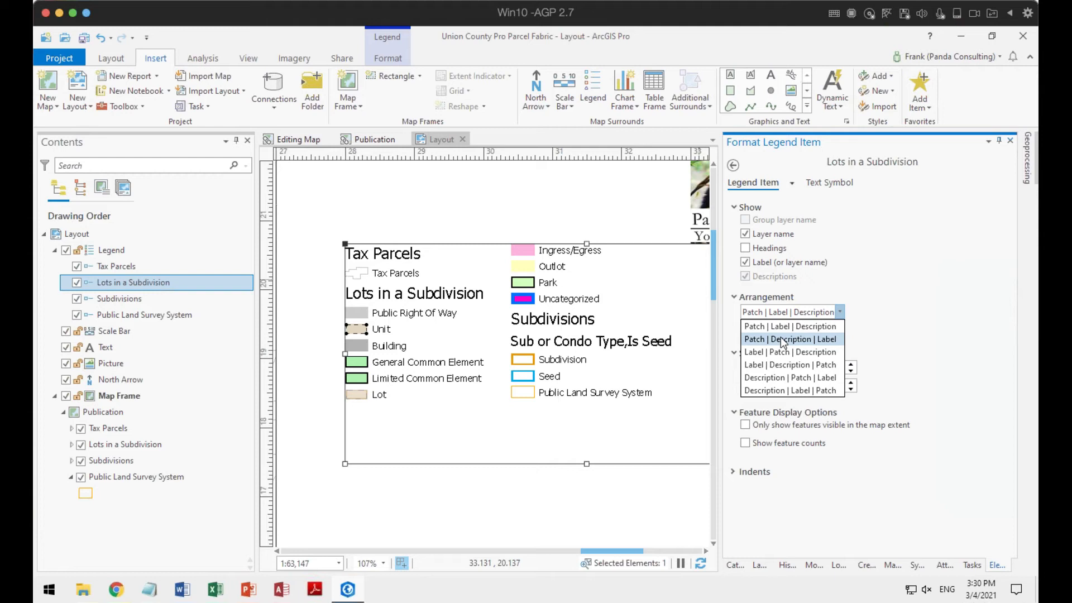
{"action": "left_click", "coordinate": [781, 353]}
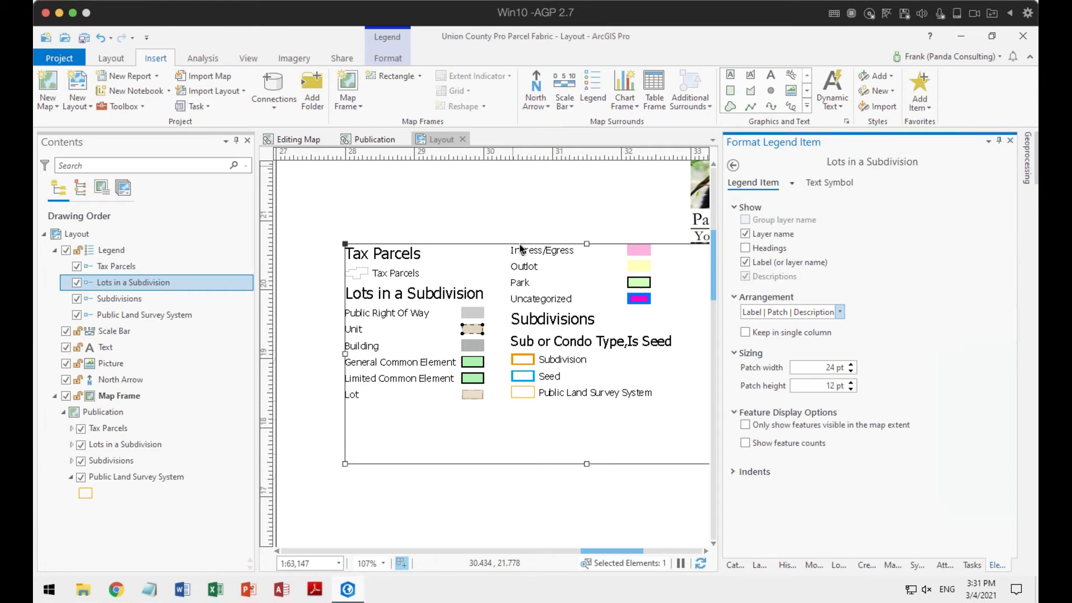
{"action": "left_click", "coordinate": [493, 219]}
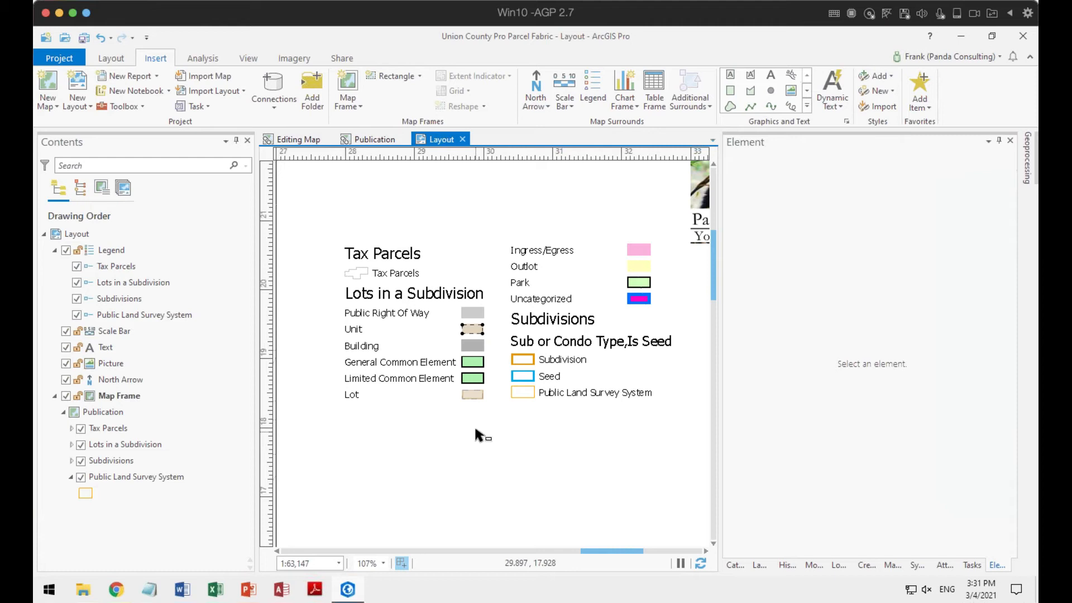
{"action": "left_click", "coordinate": [427, 363]}
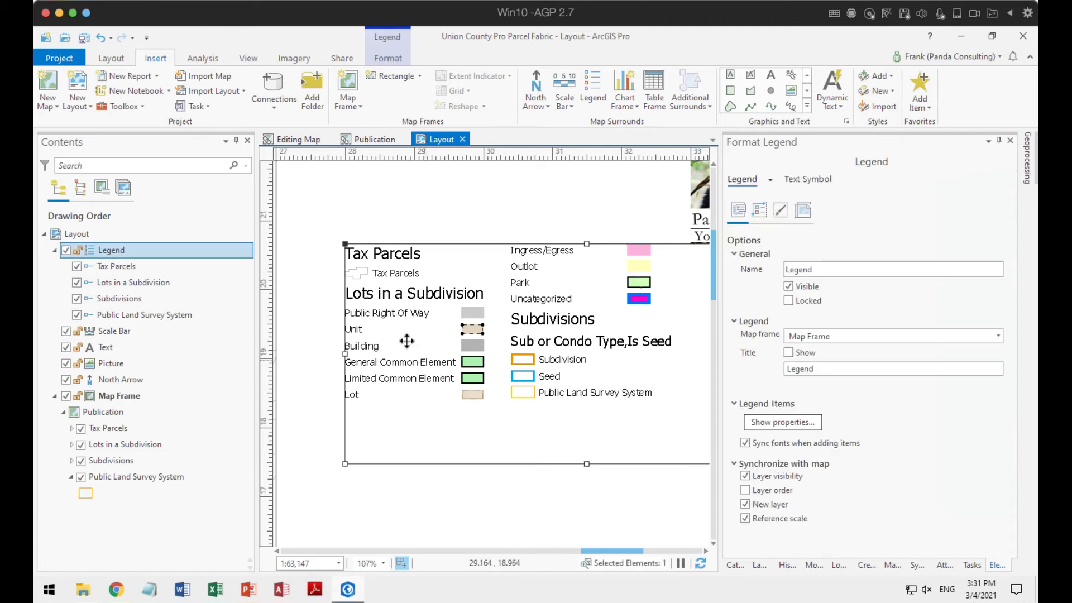
Step: Keep the Lots in a Subdivision legend item in a single column
{"action": "left_click", "coordinate": [139, 282]}
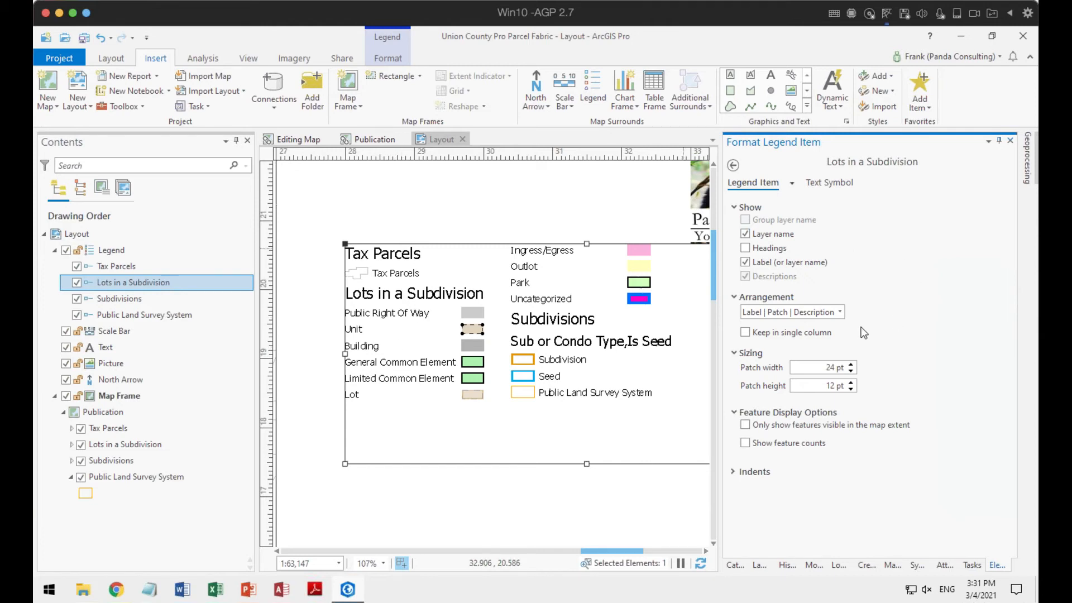
{"action": "left_click", "coordinate": [816, 313]}
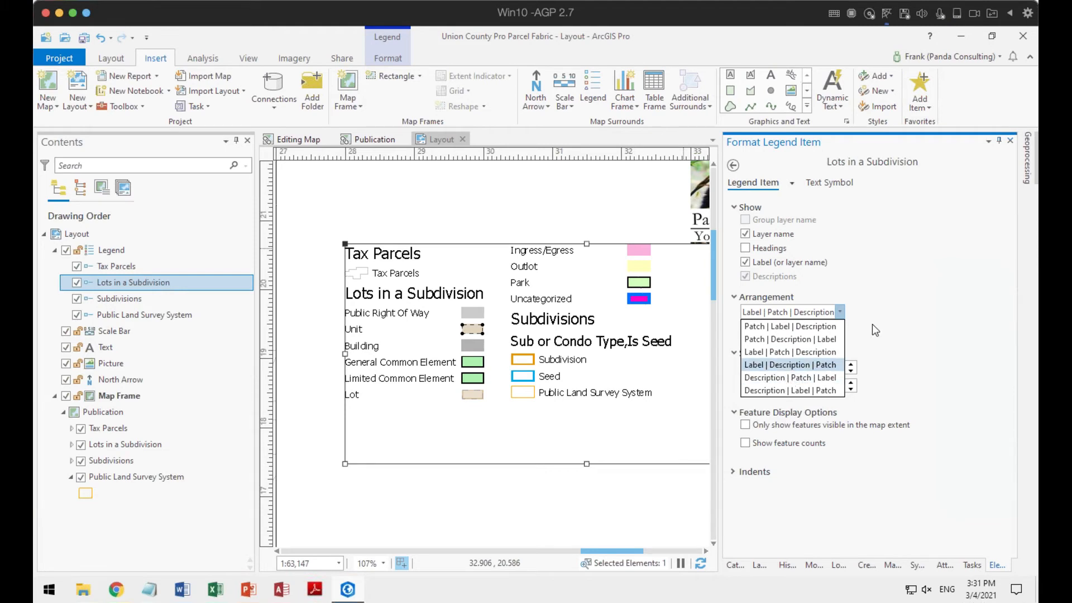
{"action": "left_click", "coordinate": [907, 277]}
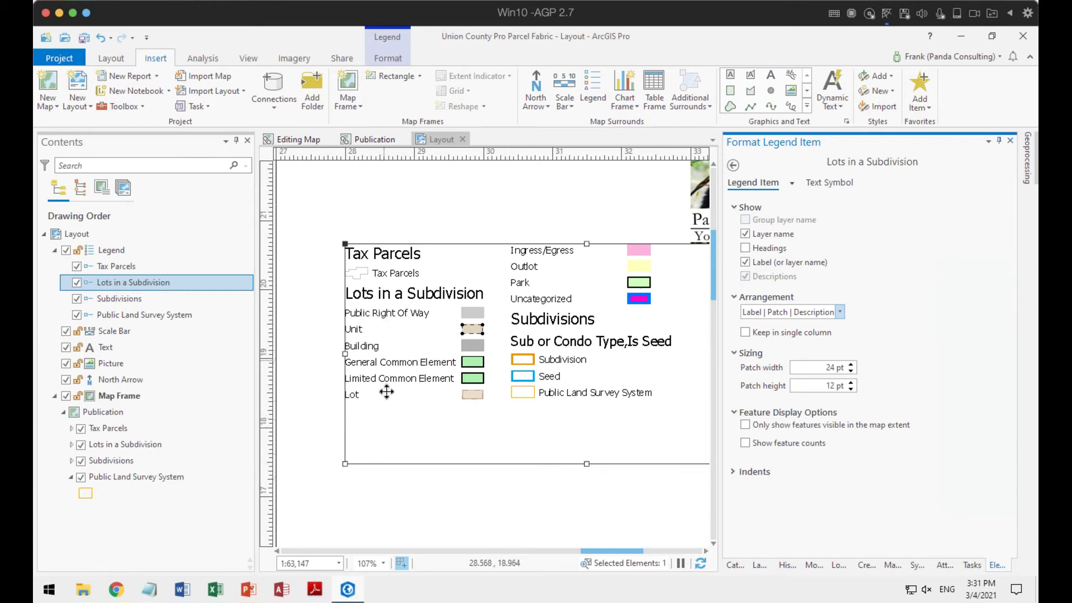
{"action": "left_click", "coordinate": [745, 332]}
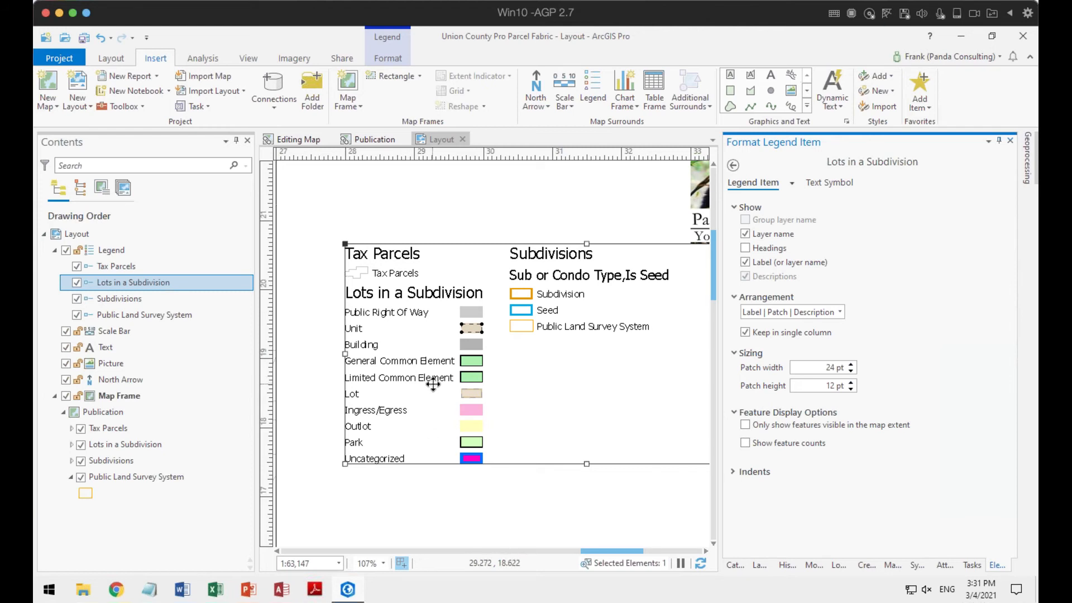
Step: Hide the headings of the Subdivisions legend item, look through its arrangement options and deselect the legend
{"action": "left_click", "coordinate": [123, 299]}
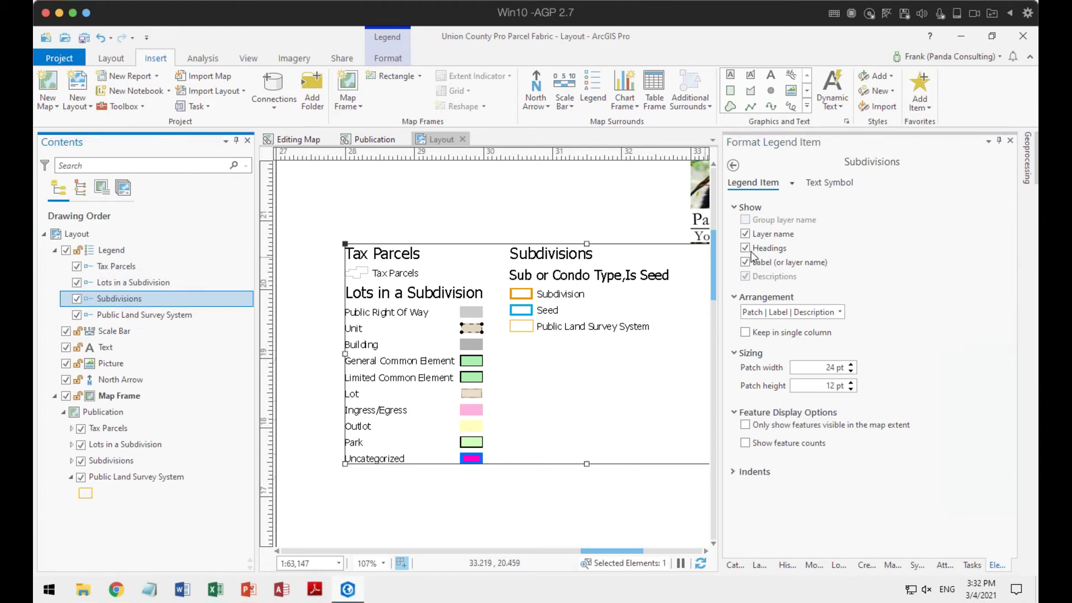
{"action": "left_click", "coordinate": [745, 248]}
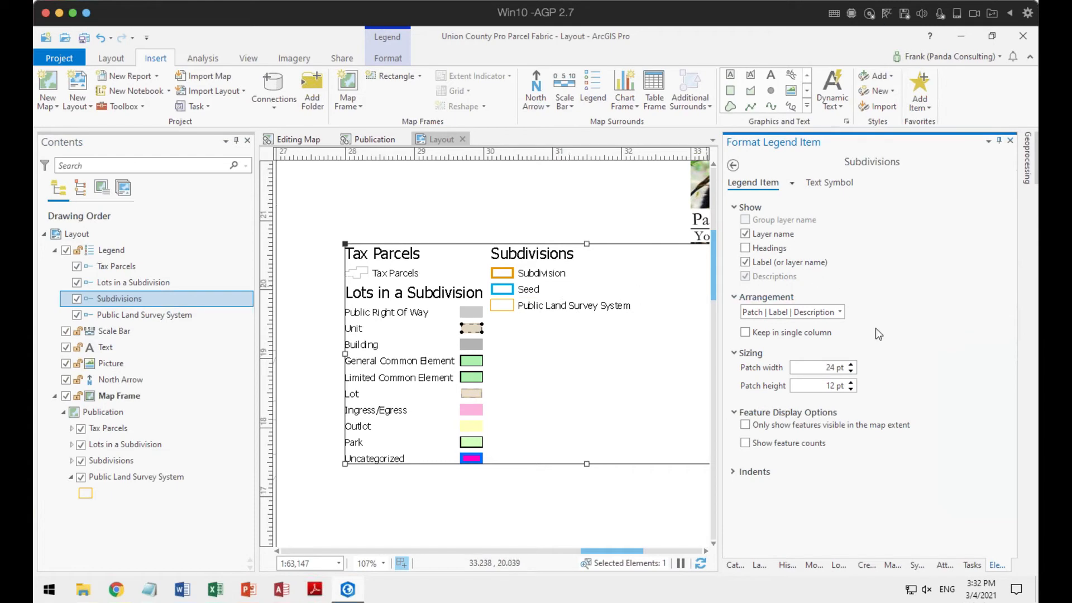
{"action": "left_click", "coordinate": [799, 311]}
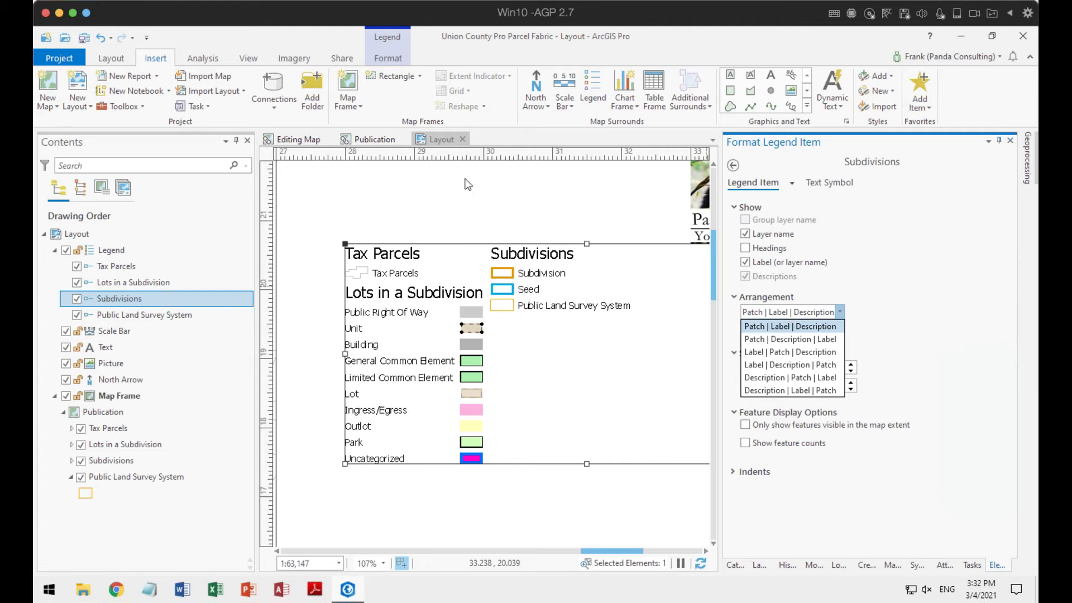
{"action": "left_click", "coordinate": [611, 215]}
{"action": "left_click", "coordinate": [635, 234]}
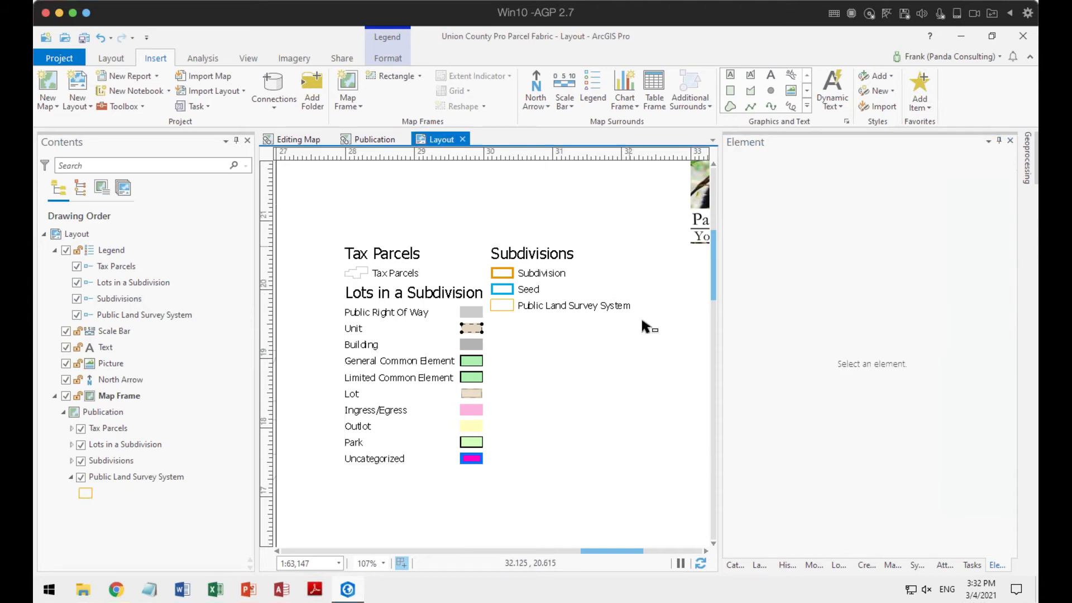
Step: Select the layout's map frame and open its border symbol for editing
{"action": "scroll", "coordinate": [645, 333], "scroll_direction": "down", "scroll_amount": 3}
{"action": "scroll", "coordinate": [645, 335], "scroll_direction": "down", "scroll_amount": 5}
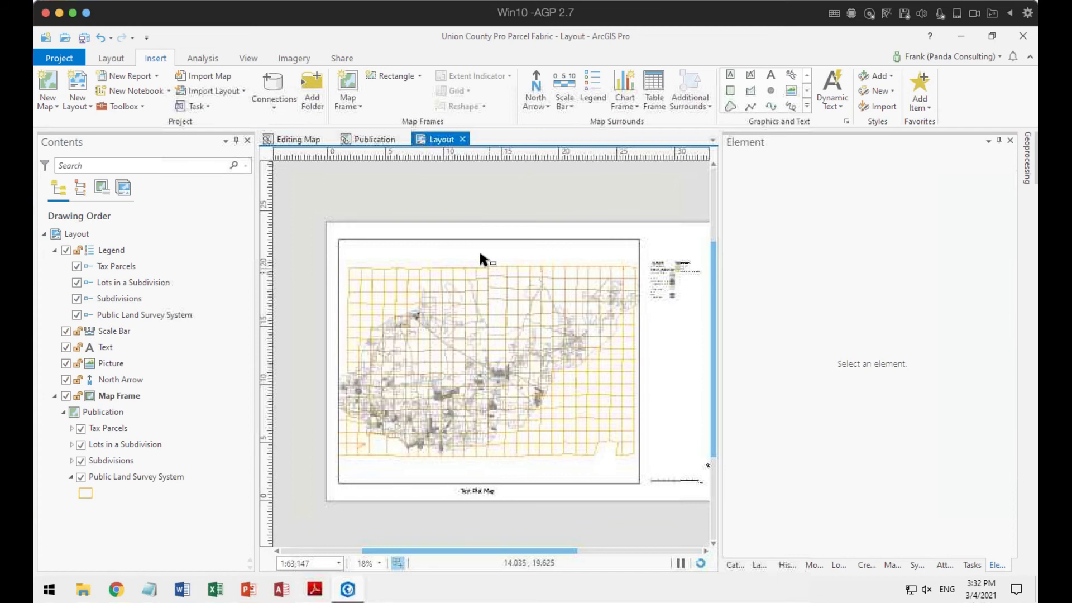
{"action": "left_click", "coordinate": [482, 252]}
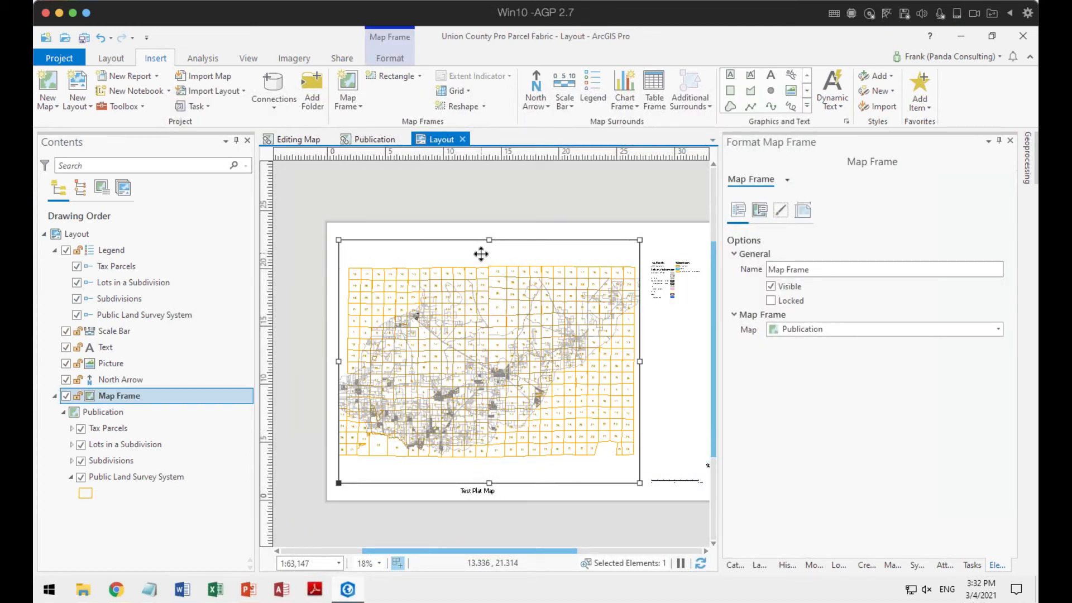
{"action": "left_click", "coordinate": [804, 212]}
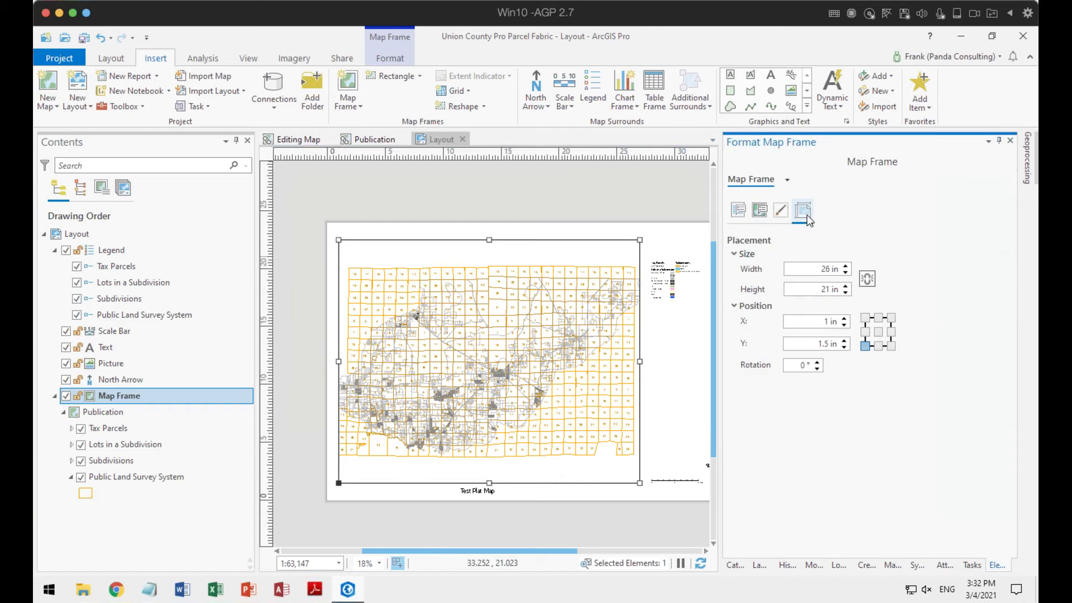
{"action": "left_click", "coordinate": [782, 211]}
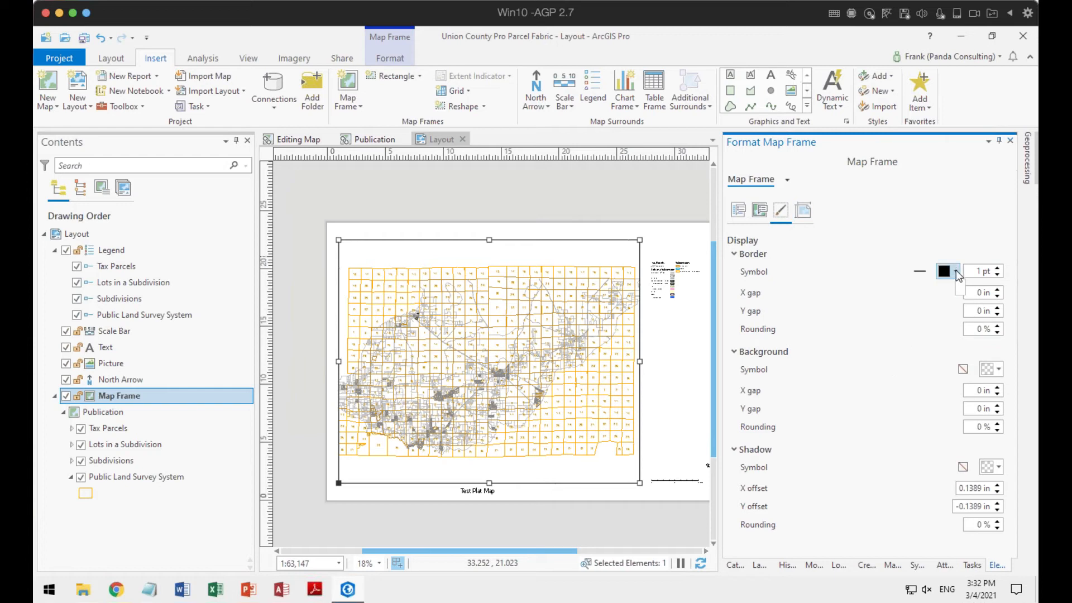
{"action": "left_click", "coordinate": [921, 272]}
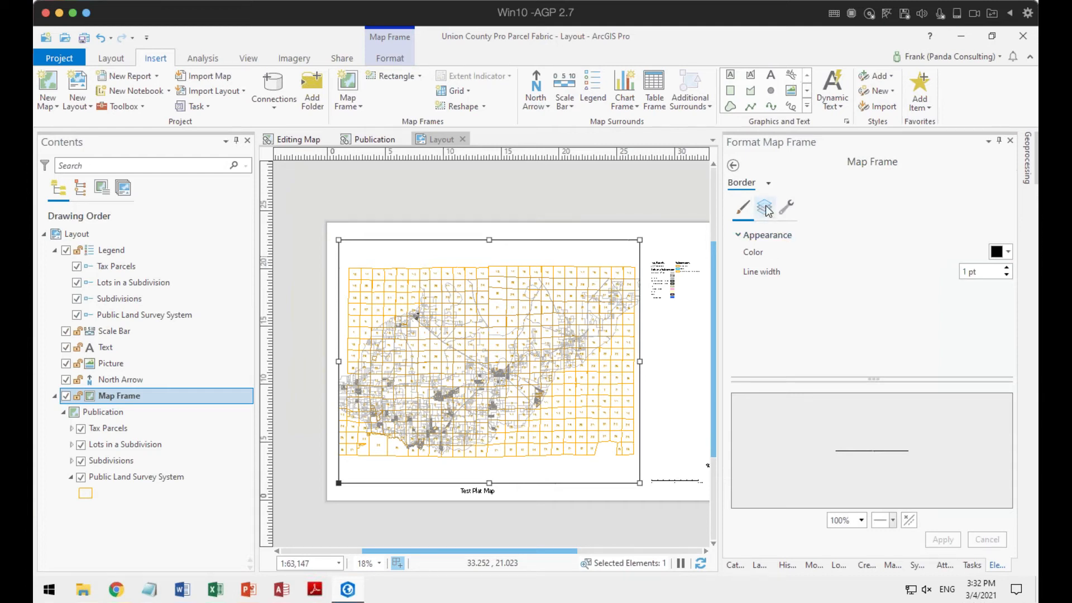
Step: Examine the border's stroke layer, including the available stroke types and the dash effect settings
{"action": "left_click", "coordinate": [765, 208]}
{"action": "left_click", "coordinate": [847, 239]}
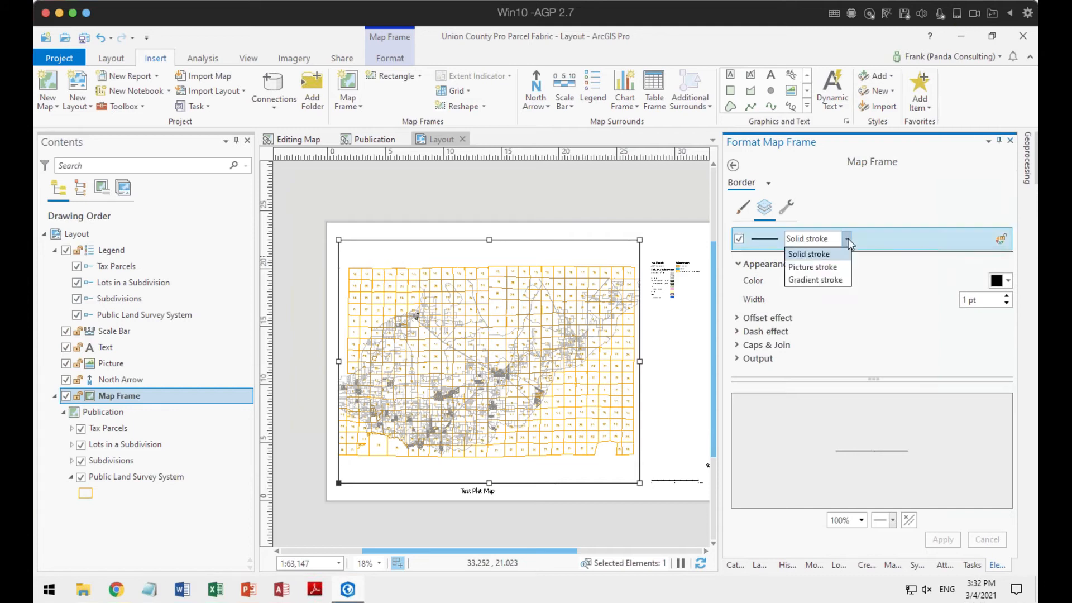
{"action": "left_click", "coordinate": [849, 239]}
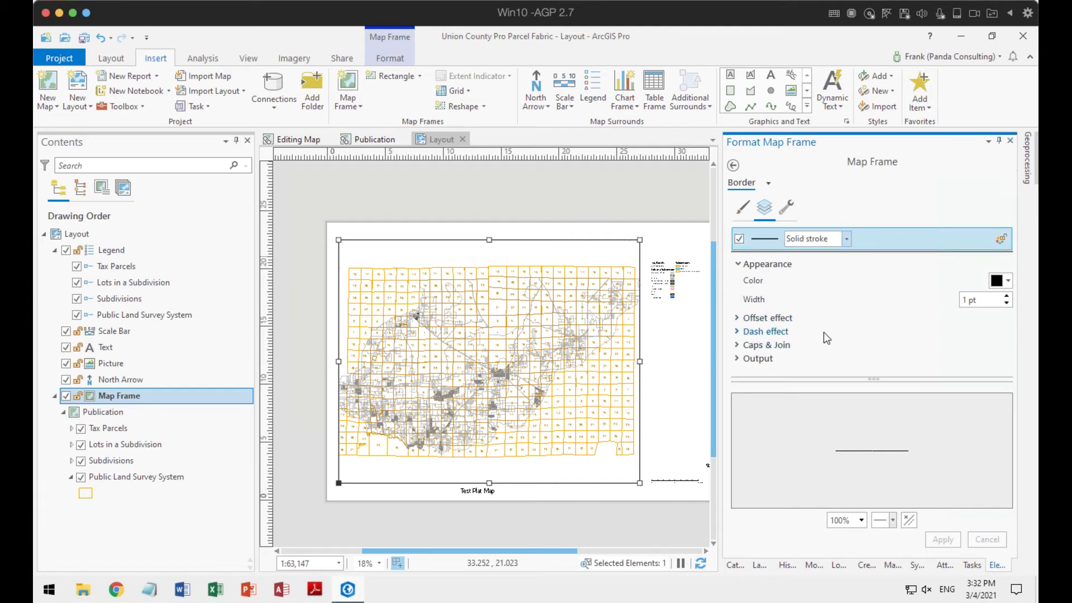
{"action": "left_click", "coordinate": [737, 332]}
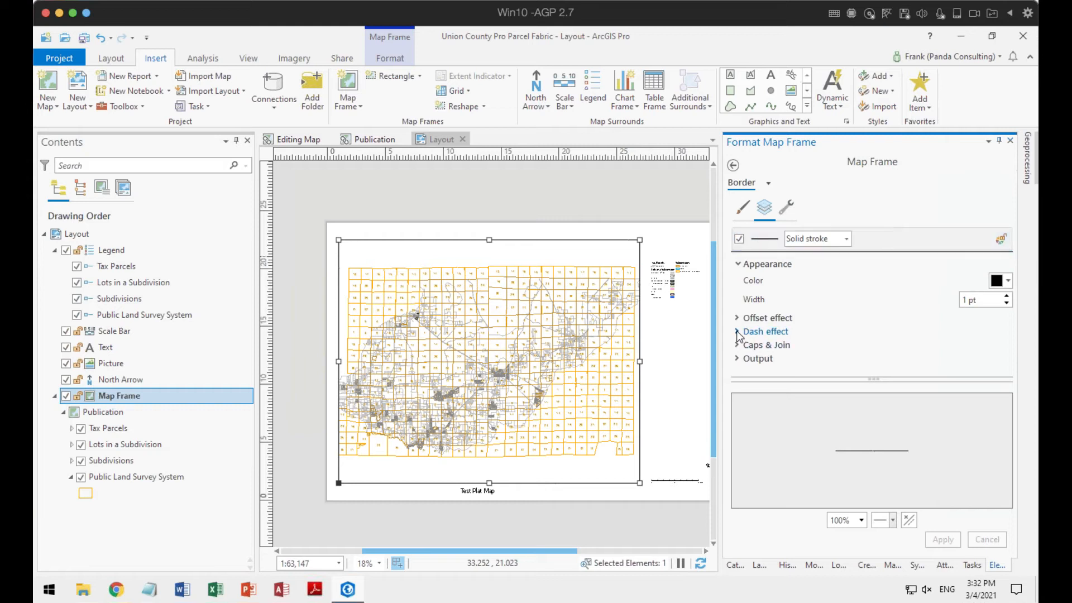
{"action": "scroll", "coordinate": [875, 319], "scroll_direction": "down", "scroll_amount": 3}
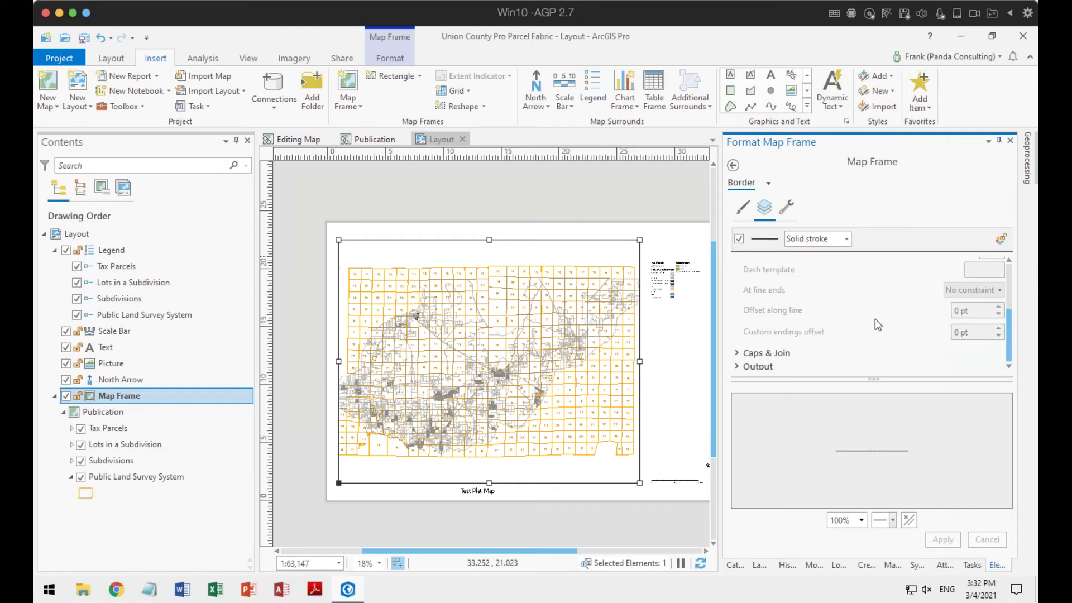
{"action": "scroll", "coordinate": [876, 319], "scroll_direction": "up", "scroll_amount": 2}
{"action": "left_click", "coordinate": [738, 300]}
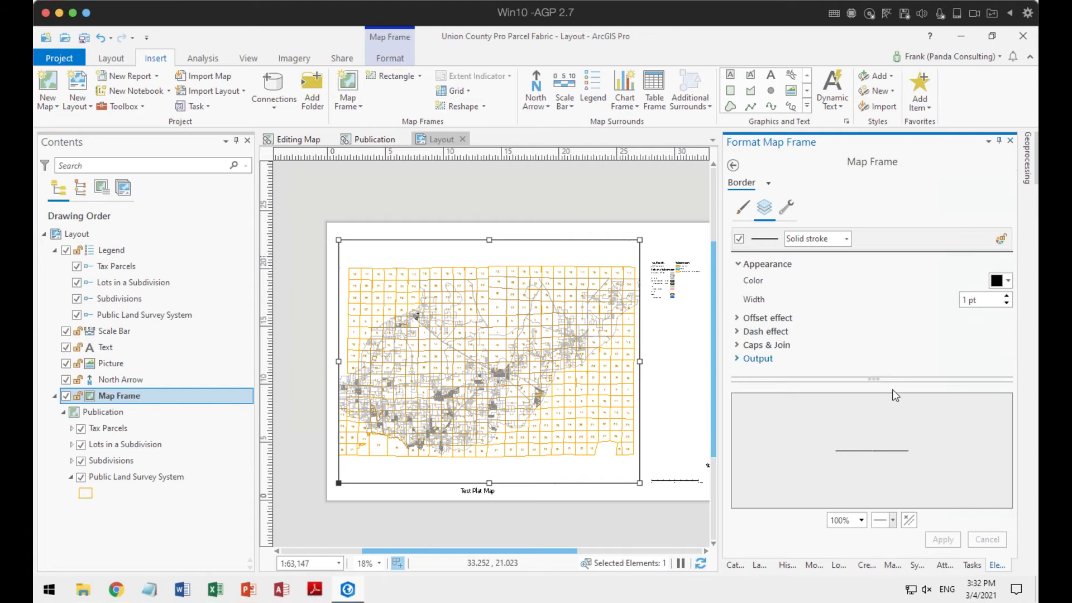
{"action": "left_click", "coordinate": [880, 377]}
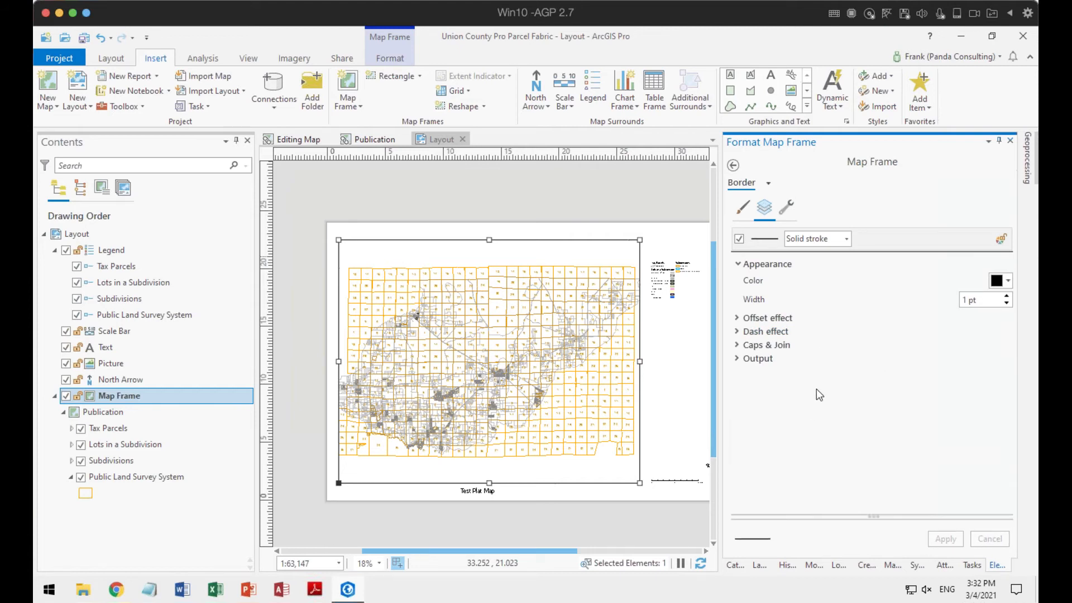
Step: Examine the output and offset effect settings of the border's stroke layer
{"action": "left_click", "coordinate": [736, 359]}
{"action": "left_click", "coordinate": [737, 359]}
{"action": "left_click", "coordinate": [741, 318]}
{"action": "left_click", "coordinate": [1007, 331]}
{"action": "left_click", "coordinate": [1007, 339]}
{"action": "left_click", "coordinate": [738, 319]}
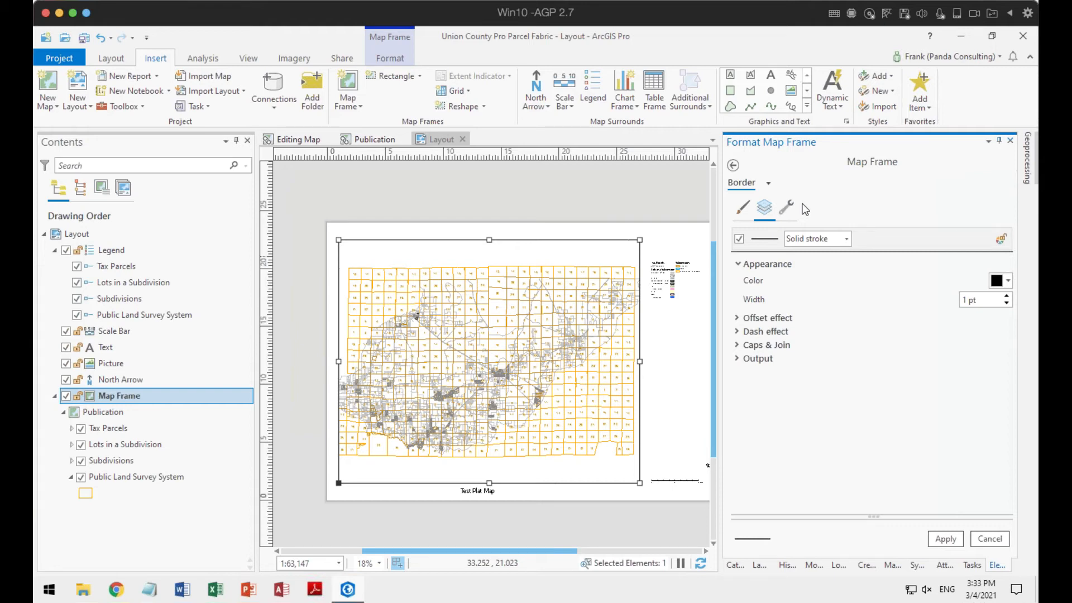
Step: Add a second stroke layer to the border symbol and delete the lower layer's offset and dash effects
{"action": "left_click", "coordinate": [743, 208]}
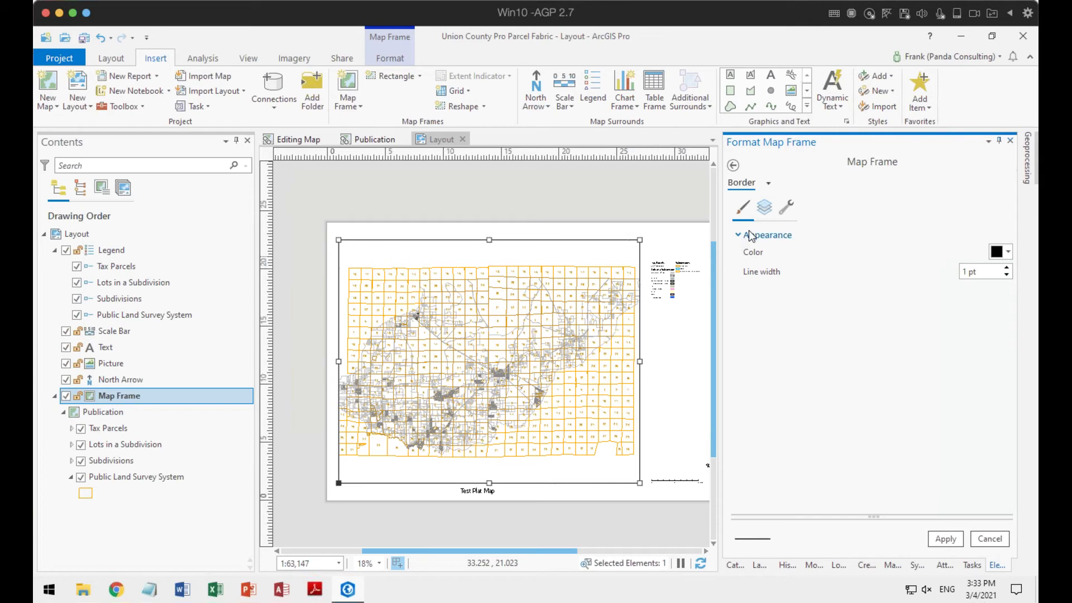
{"action": "left_click", "coordinate": [768, 212]}
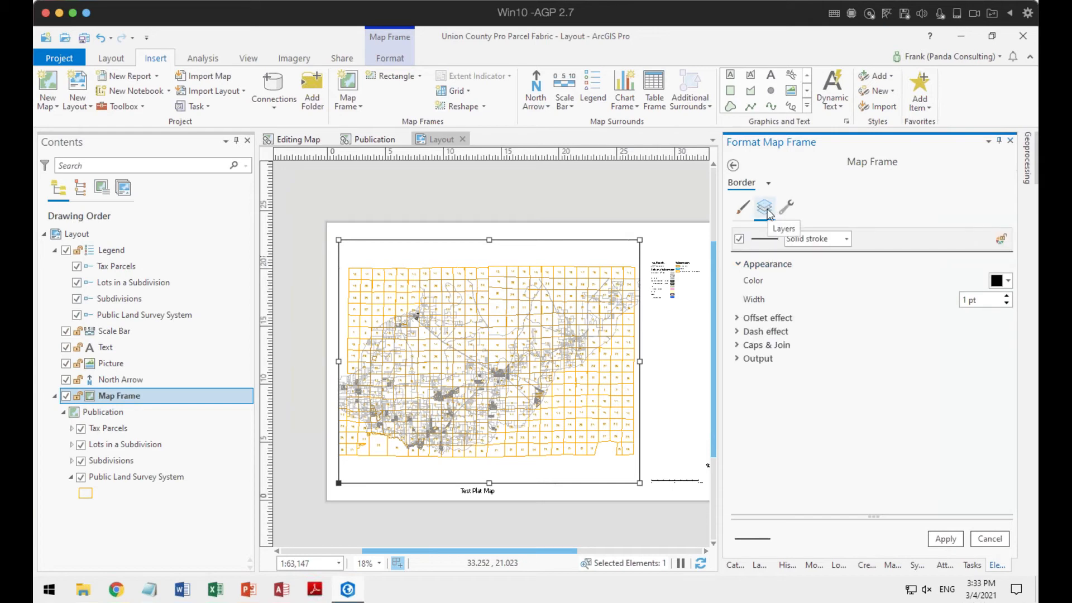
{"action": "left_click", "coordinate": [786, 209]}
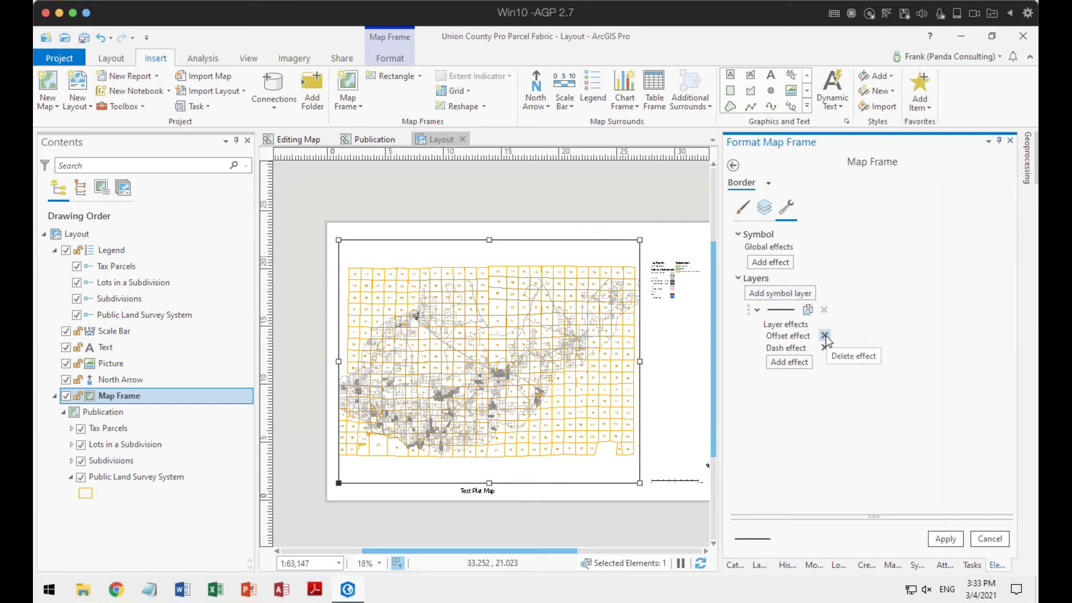
{"action": "left_click", "coordinate": [777, 293]}
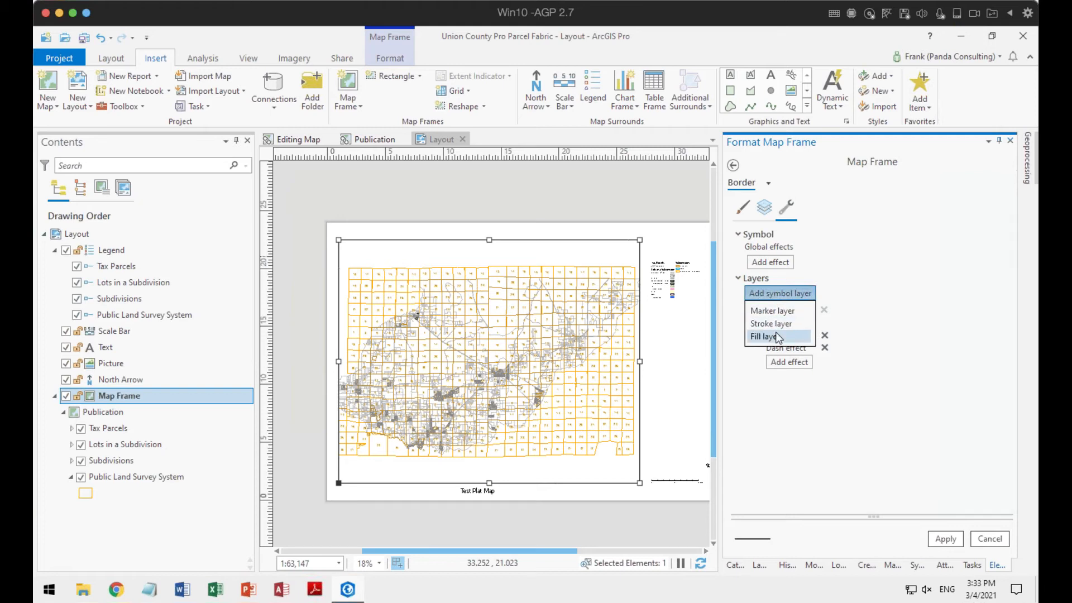
{"action": "left_click", "coordinate": [861, 323]}
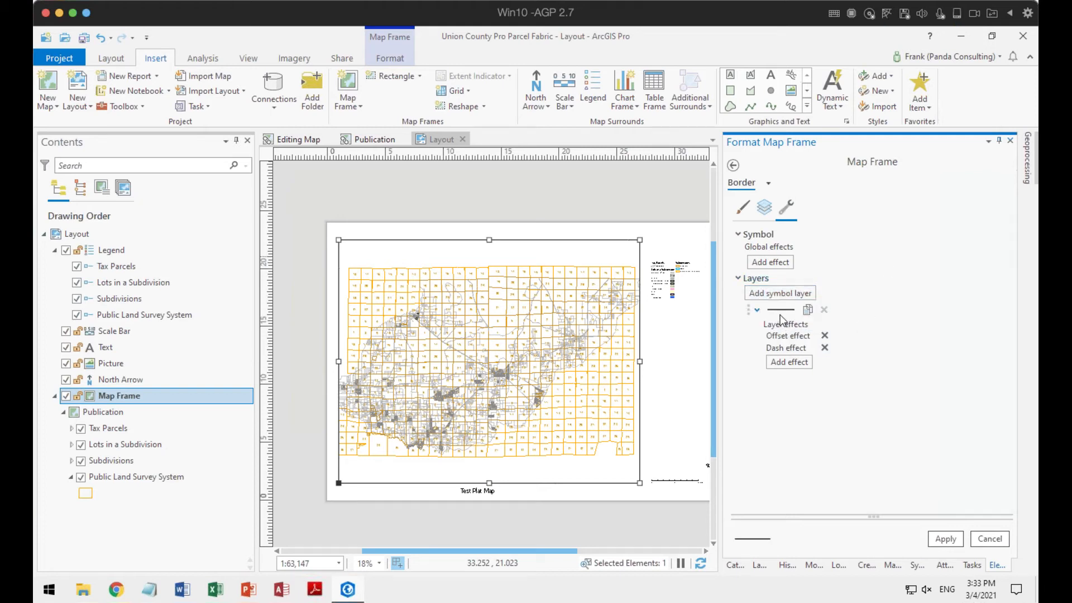
{"action": "left_click", "coordinate": [780, 293]}
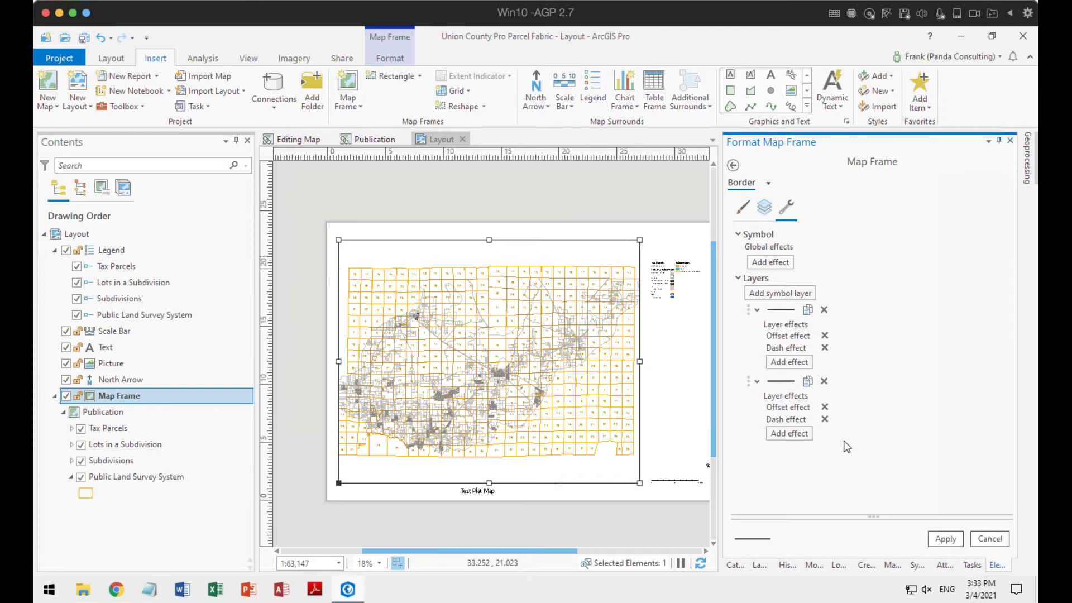
{"action": "left_click", "coordinate": [825, 407]}
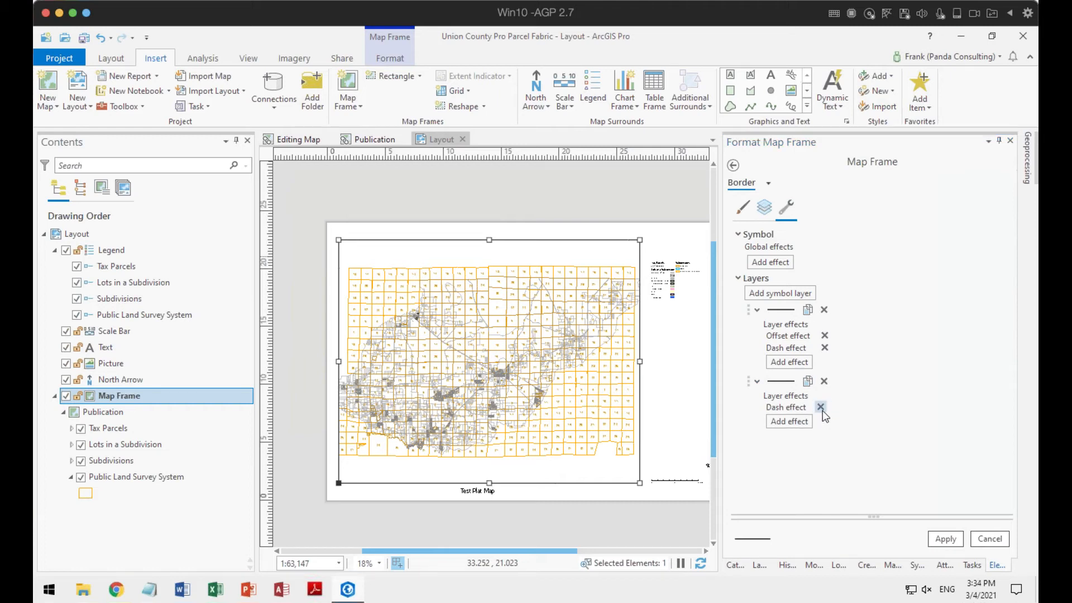
{"action": "left_click", "coordinate": [821, 407]}
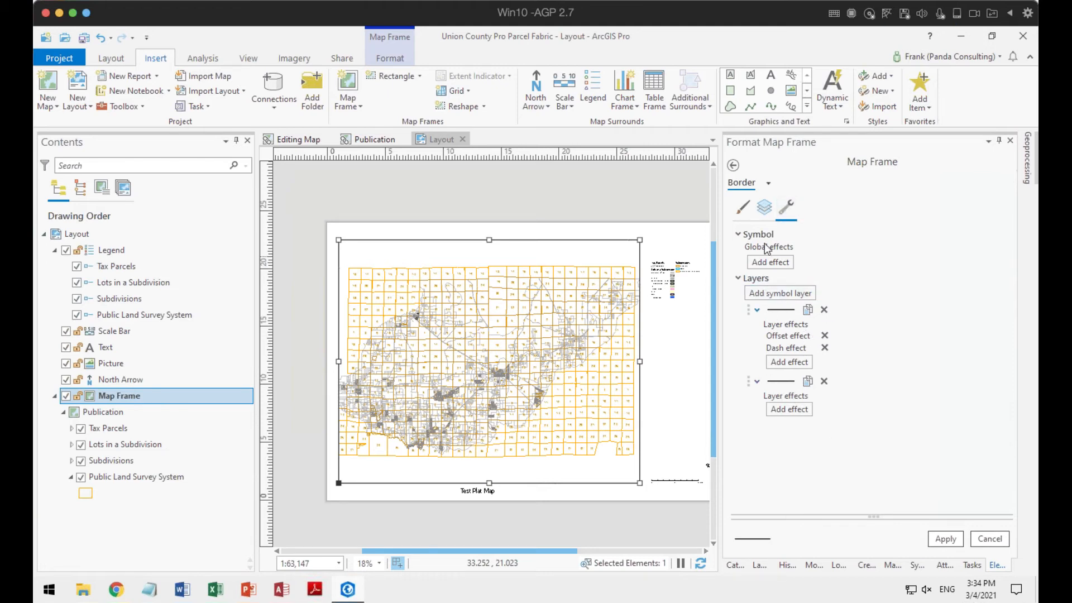
Step: Set the offset to 3 pt for the border stroke layer that has an offset effect, and apply it
{"action": "left_click", "coordinate": [765, 207]}
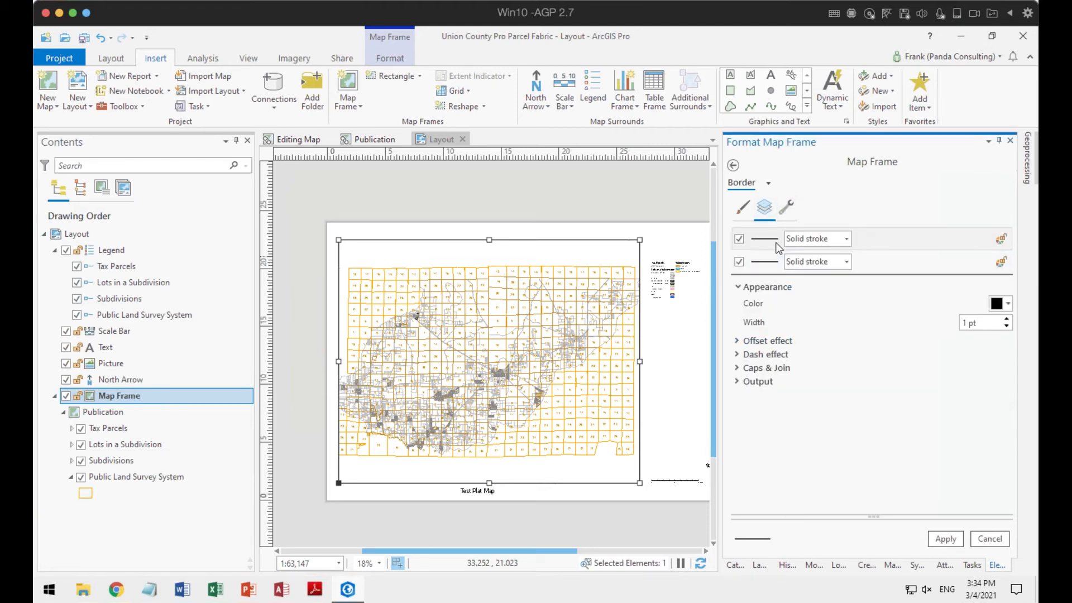
{"action": "left_click", "coordinate": [738, 341]}
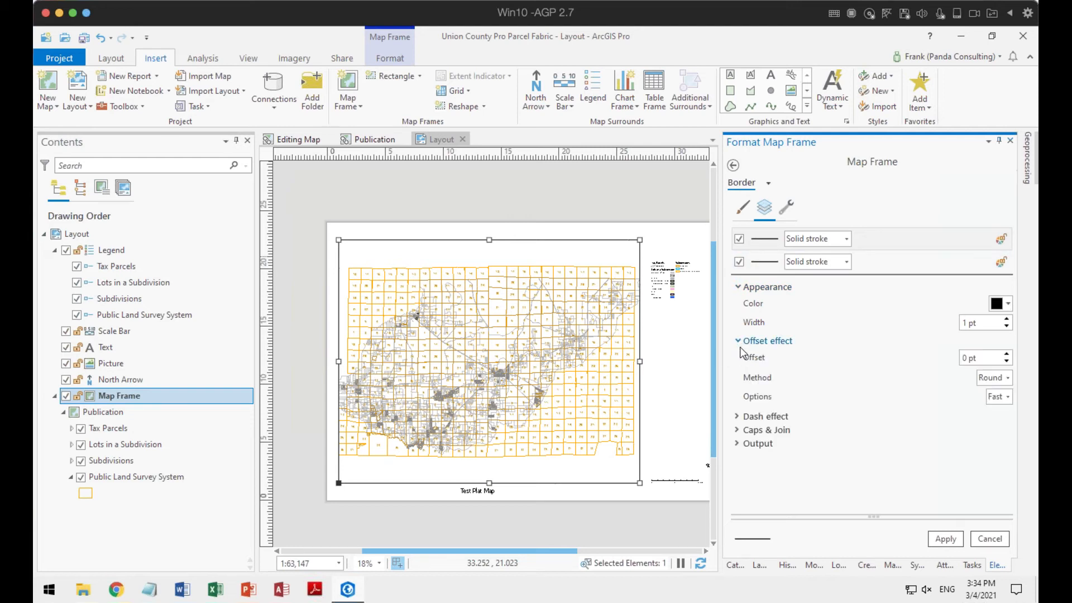
{"action": "left_click", "coordinate": [1005, 354]}
{"action": "left_click", "coordinate": [1005, 354]}
{"action": "left_click", "coordinate": [1006, 354]}
{"action": "left_click", "coordinate": [936, 541]}
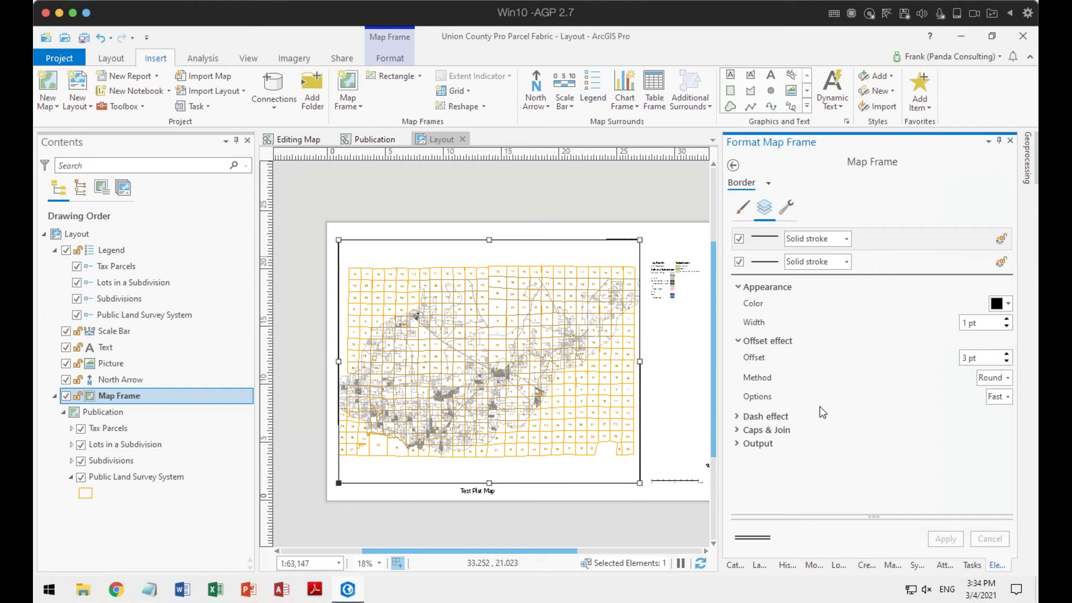
Step: Examine the border at the map frame's upper-right corner, its border symbol, and the overall layout
{"action": "left_click", "coordinate": [679, 366]}
{"action": "scroll", "coordinate": [642, 245], "scroll_direction": "up", "scroll_amount": 6}
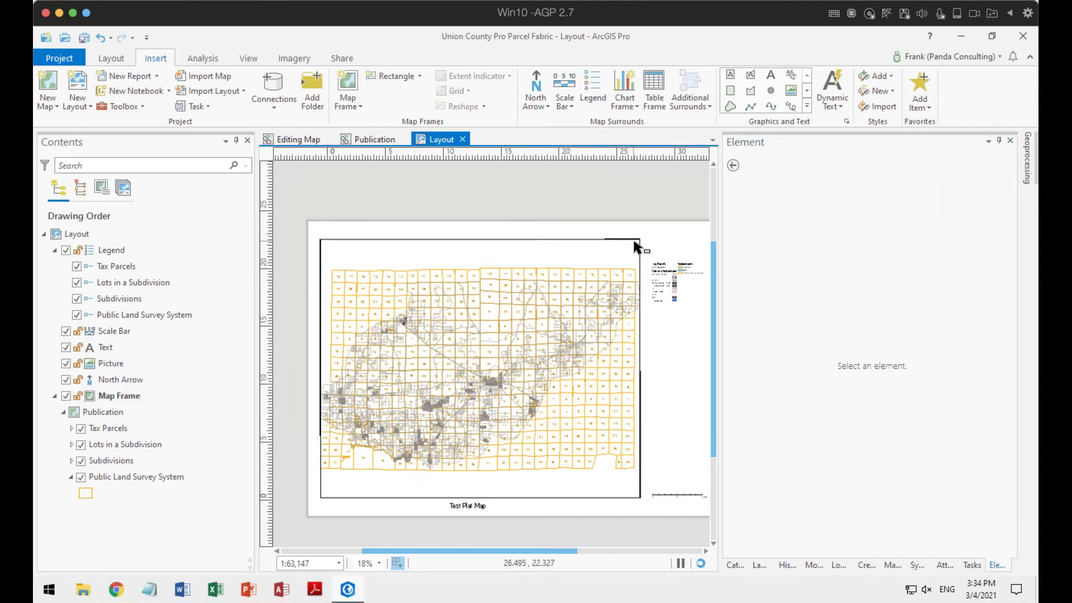
{"action": "scroll", "coordinate": [653, 247], "scroll_direction": "up", "scroll_amount": 4}
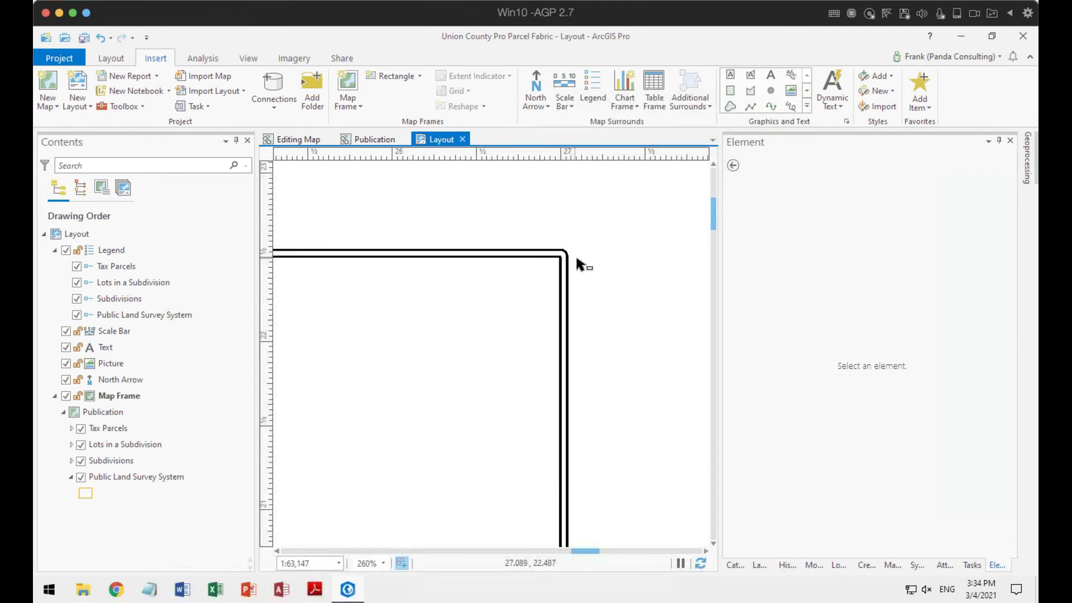
{"action": "left_click", "coordinate": [547, 285]}
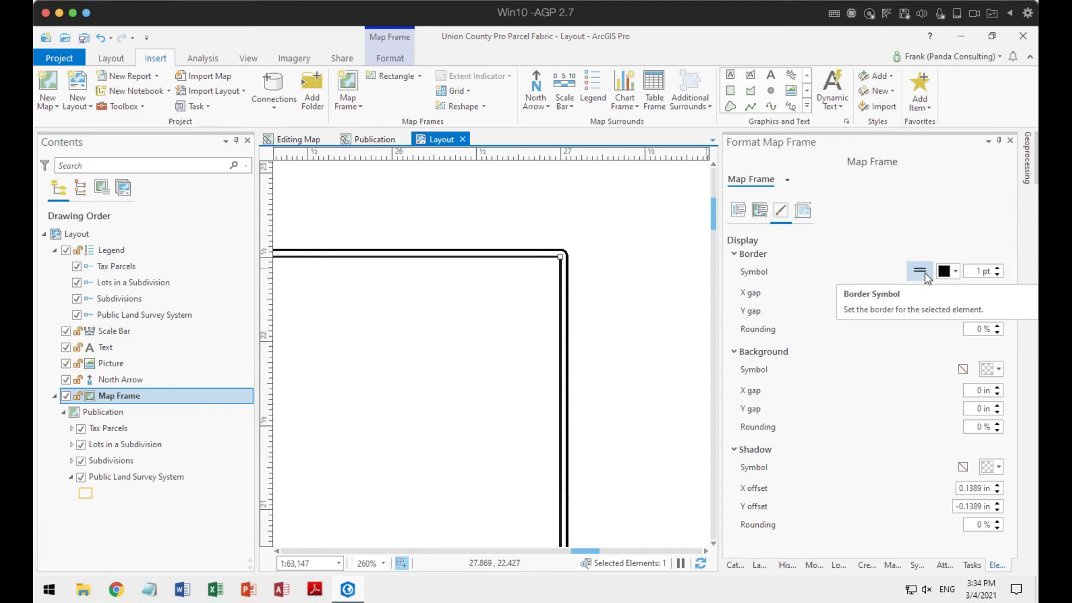
{"action": "scroll", "coordinate": [608, 324], "scroll_direction": "down", "scroll_amount": 1}
{"action": "scroll", "coordinate": [608, 331], "scroll_direction": "down", "scroll_amount": 4}
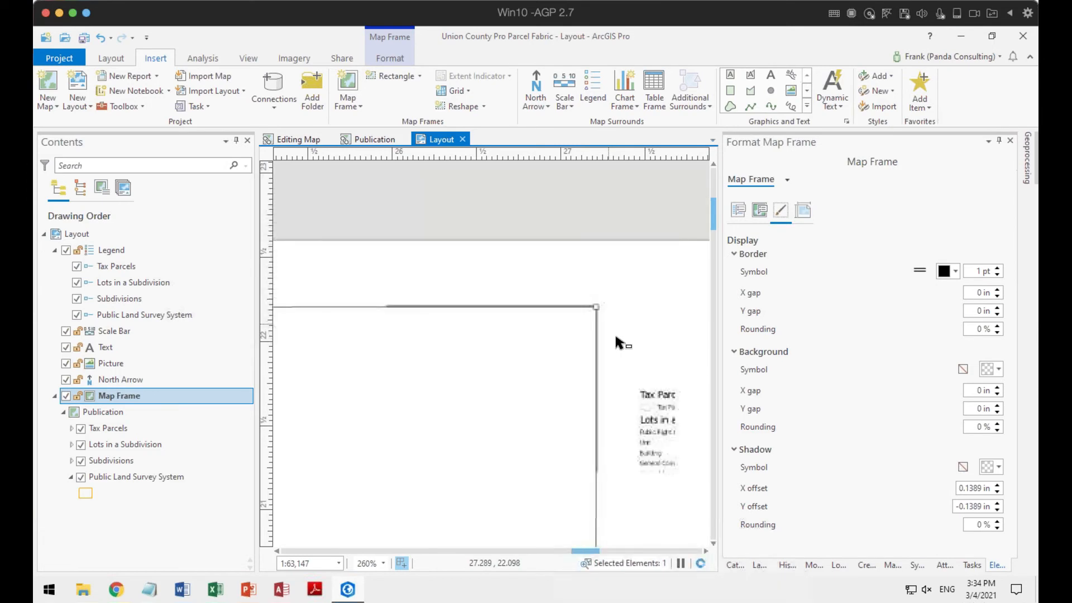
{"action": "scroll", "coordinate": [640, 284], "scroll_direction": "down", "scroll_amount": 3}
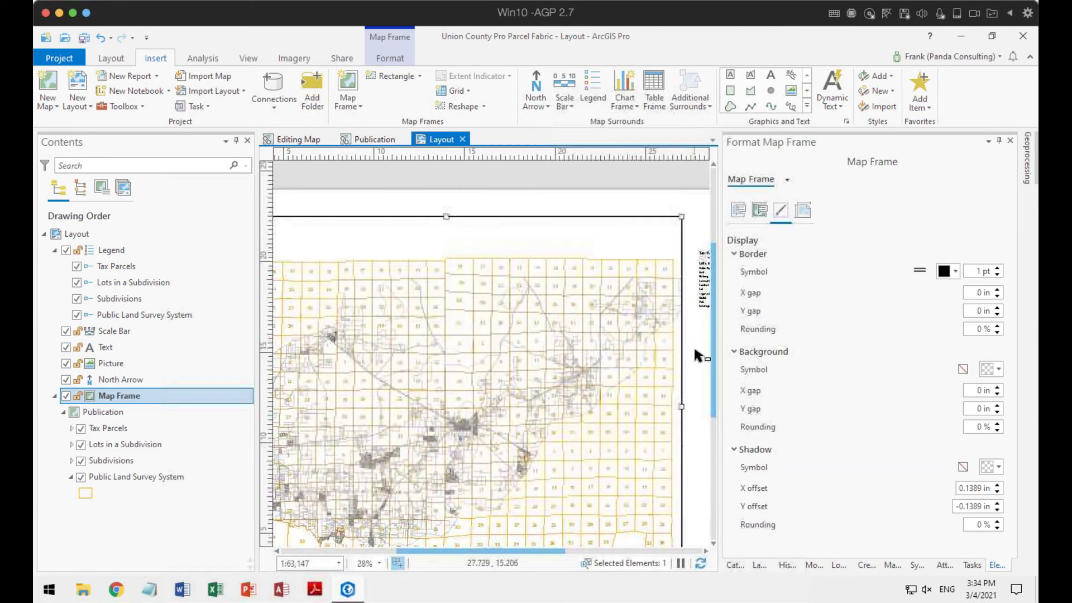
{"action": "left_click", "coordinate": [698, 369]}
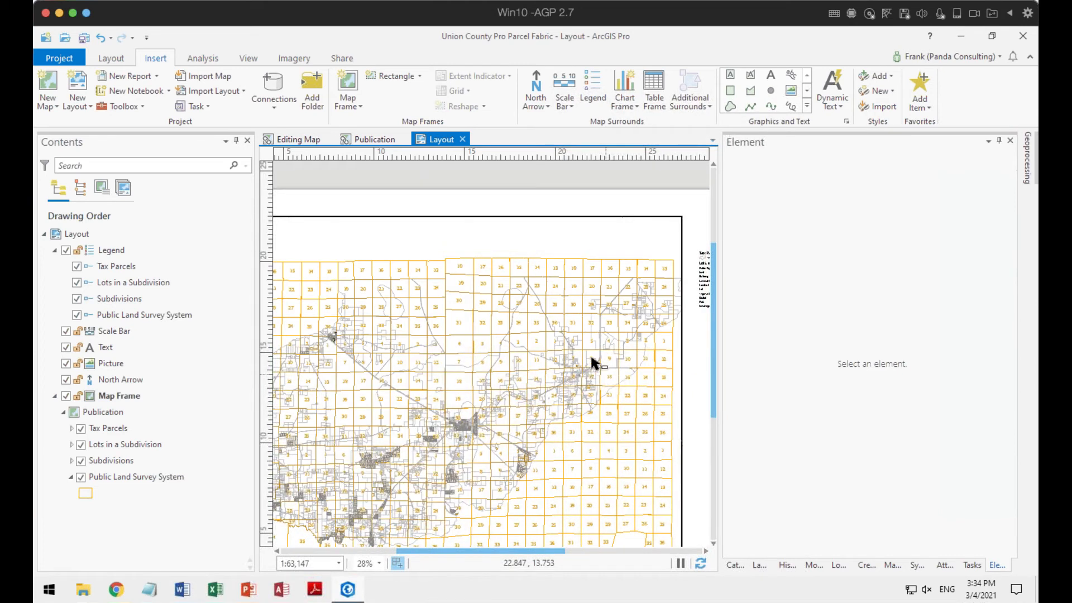
{"action": "scroll", "coordinate": [588, 341], "scroll_direction": "down", "scroll_amount": 3}
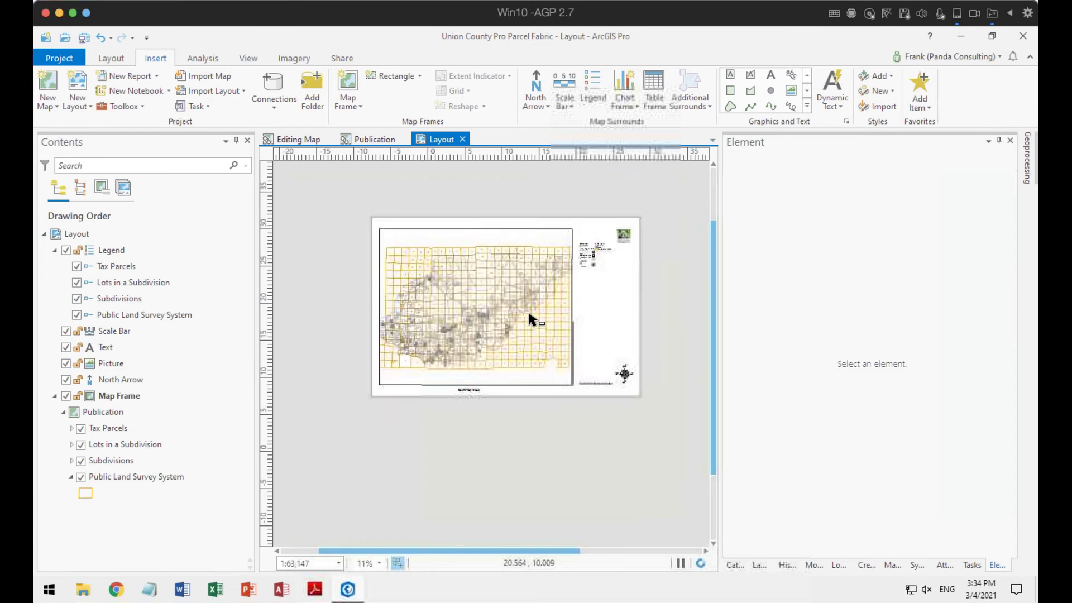
{"action": "scroll", "coordinate": [581, 286], "scroll_direction": "up", "scroll_amount": 3}
{"action": "left_click_drag", "start_coordinate": [582, 282], "coordinate": [579, 326]}
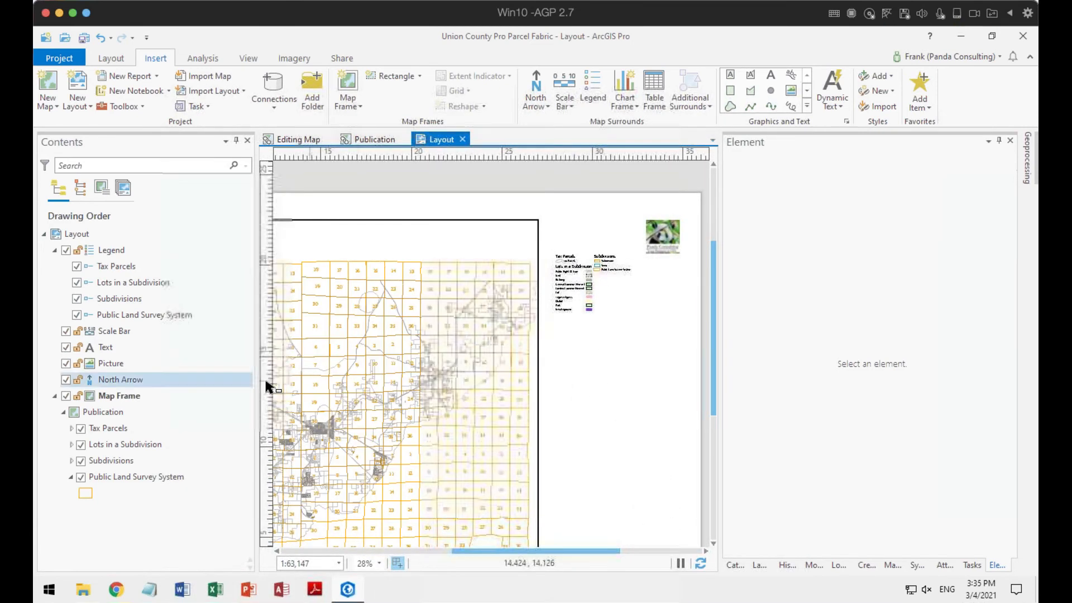
Step: In the Publication map, change the Subdivisions layer's primary symbology to Single Symbol
{"action": "left_click", "coordinate": [350, 143]}
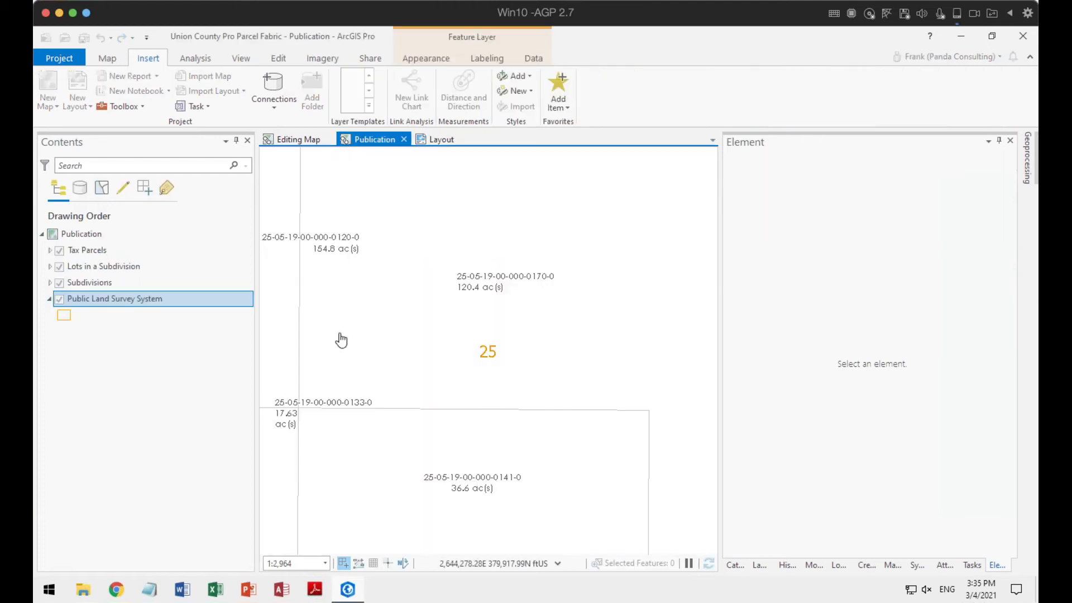
{"action": "left_click", "coordinate": [75, 283]}
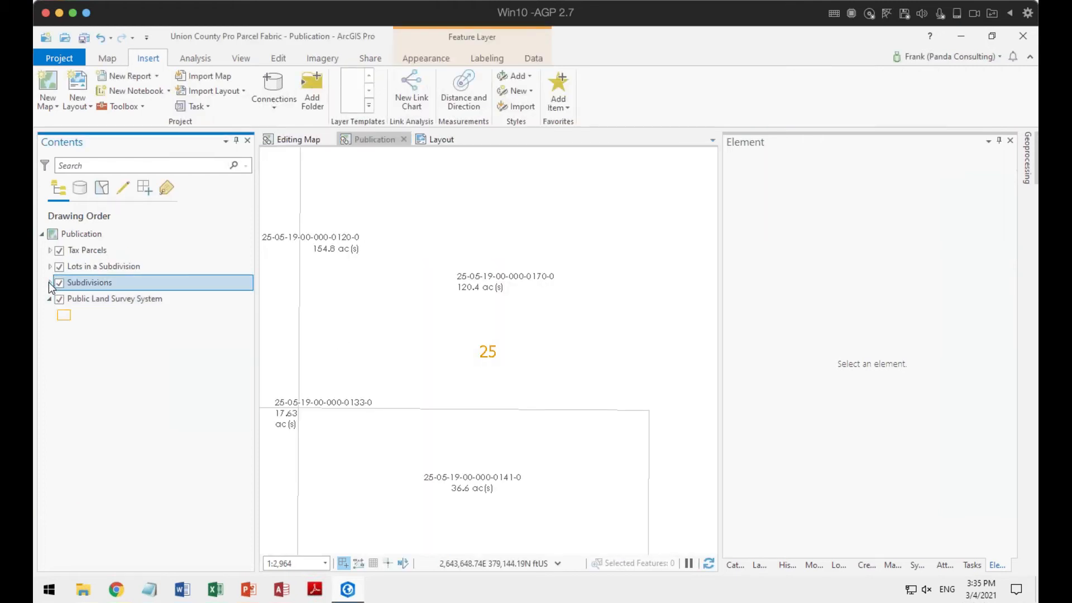
{"action": "left_click", "coordinate": [50, 283]}
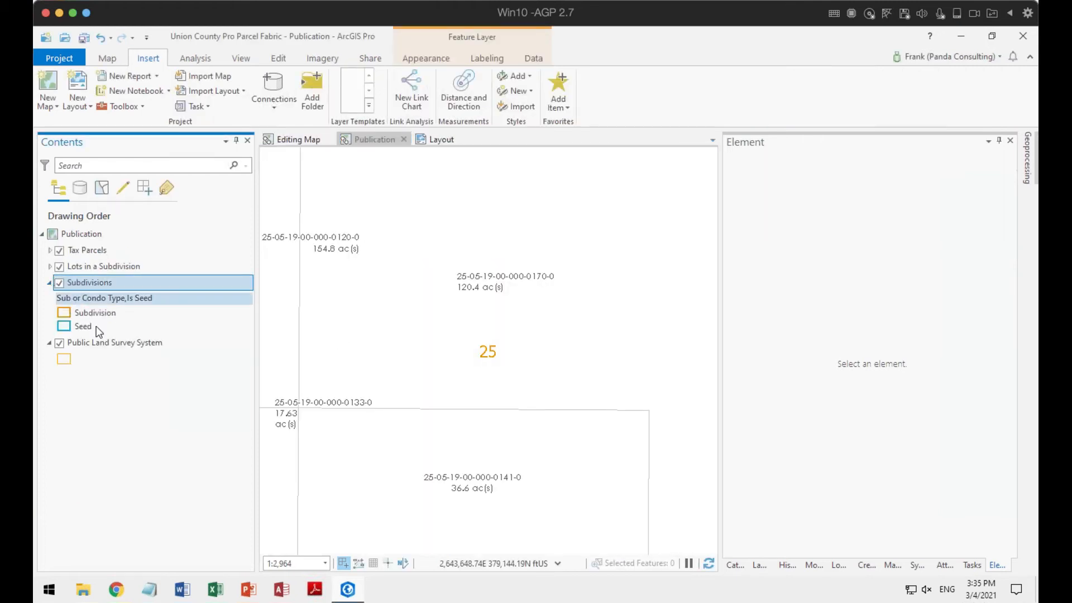
{"action": "right_click", "coordinate": [97, 283]}
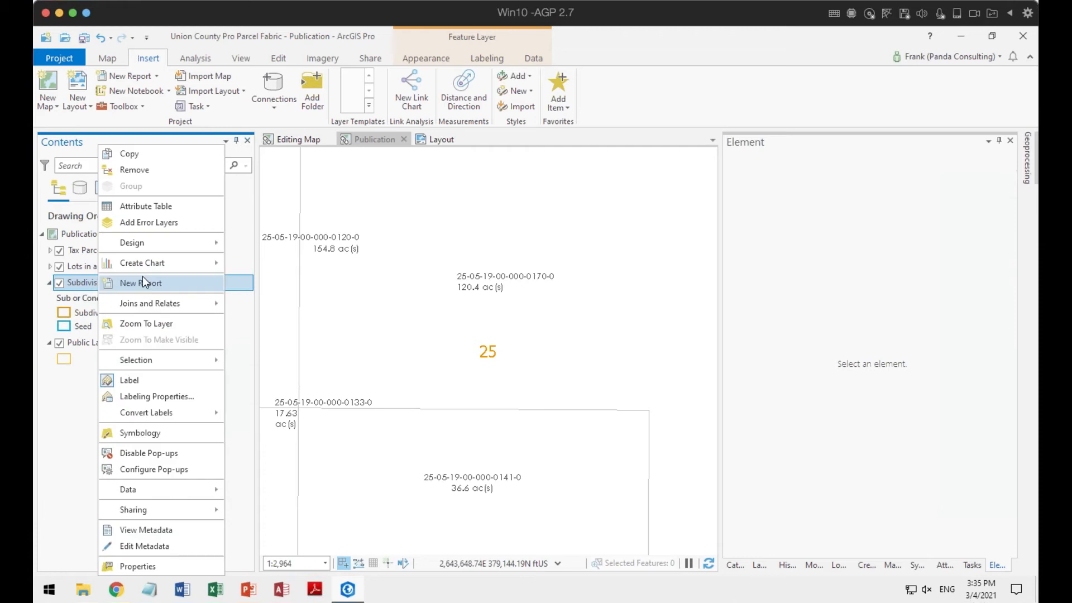
{"action": "left_click", "coordinate": [156, 430]}
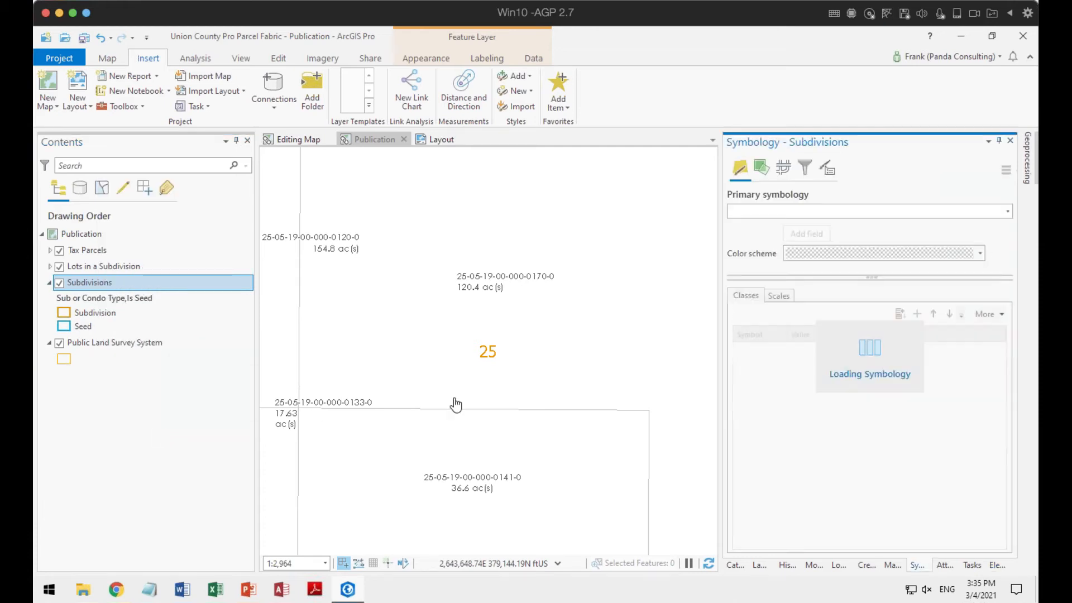
{"action": "left_click", "coordinate": [852, 211]}
{"action": "left_click", "coordinate": [849, 222]}
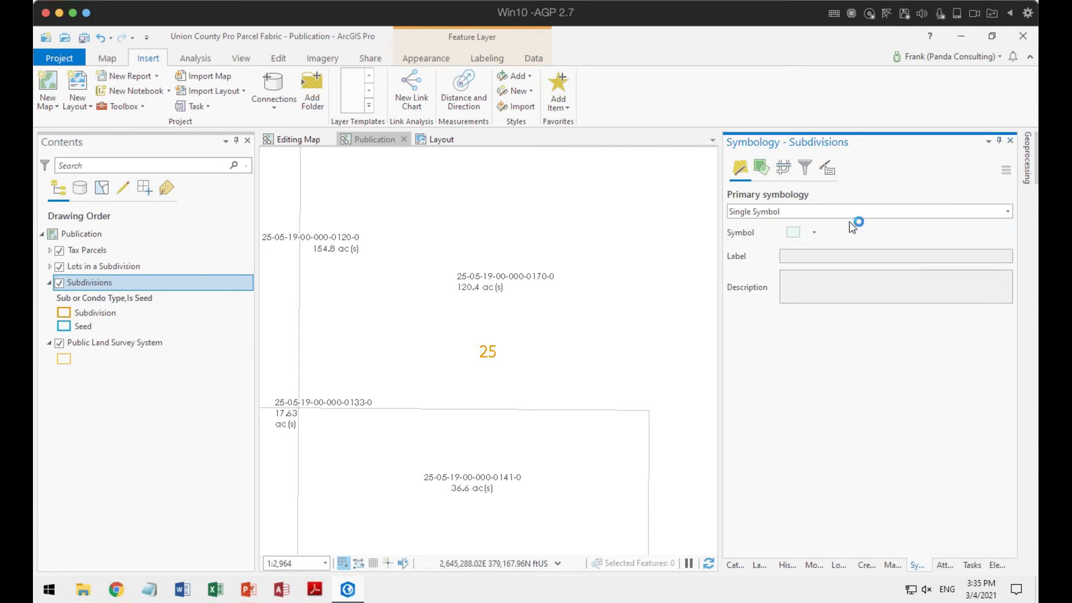
Step: Delete the solid fill layer from the Subdivisions polygon symbol, keeping only its stroke layer
{"action": "left_click", "coordinate": [793, 232]}
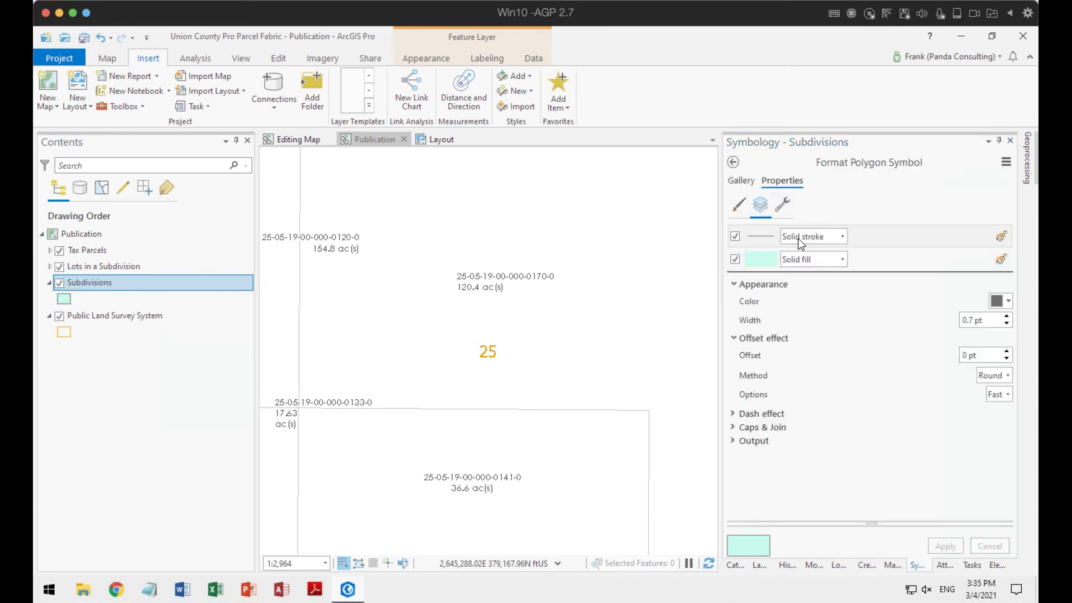
{"action": "left_click", "coordinate": [783, 203]}
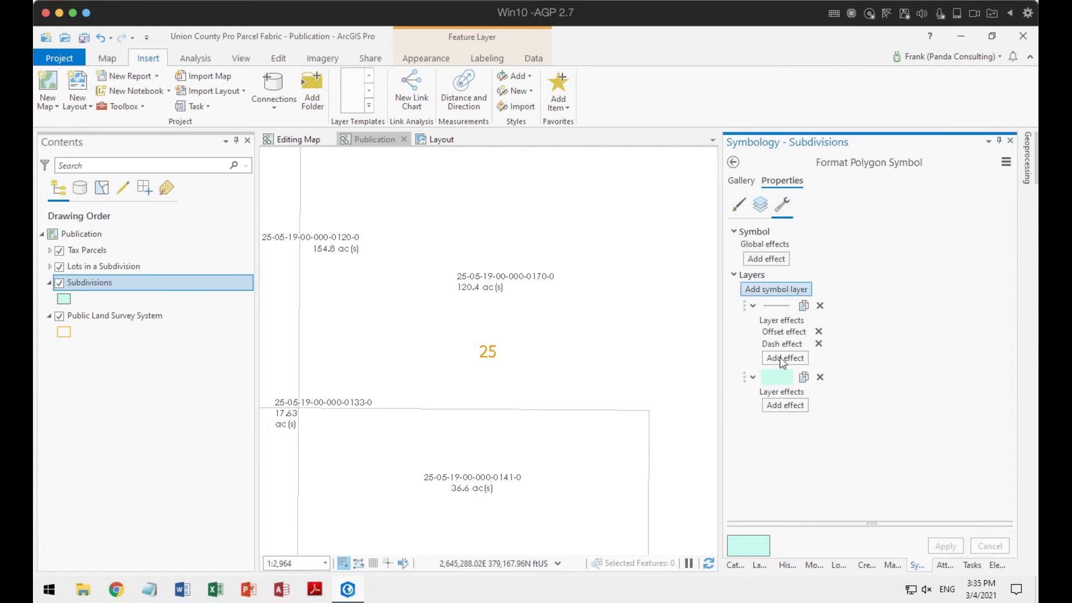
{"action": "left_click", "coordinate": [819, 376]}
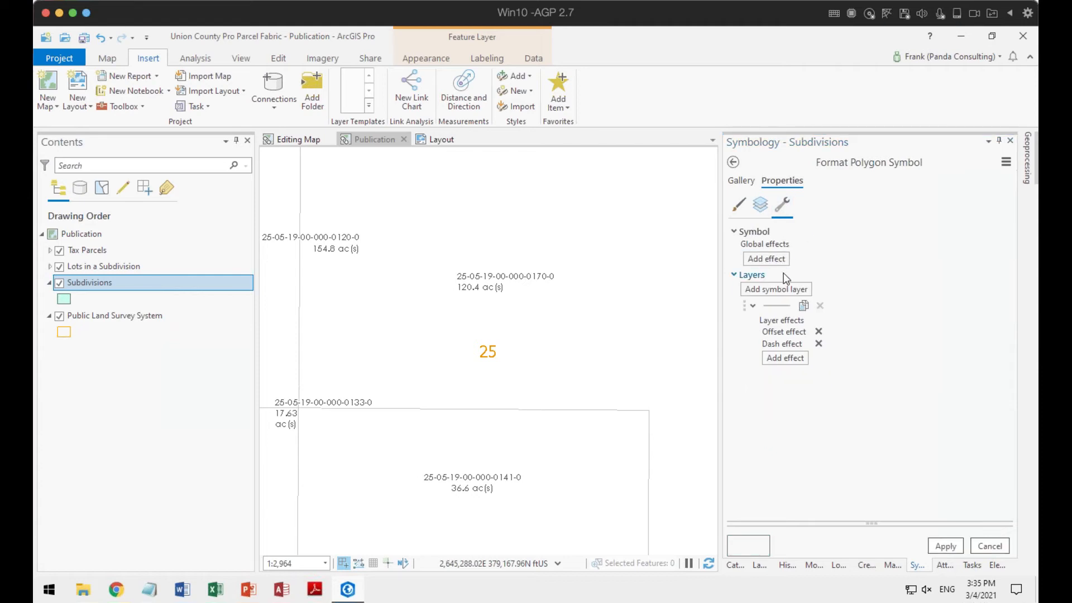
Step: Set the Subdivisions outline stroke to orange with a width of 2 pt, and apply it
{"action": "left_click", "coordinate": [759, 210]}
{"action": "left_click", "coordinate": [760, 240]}
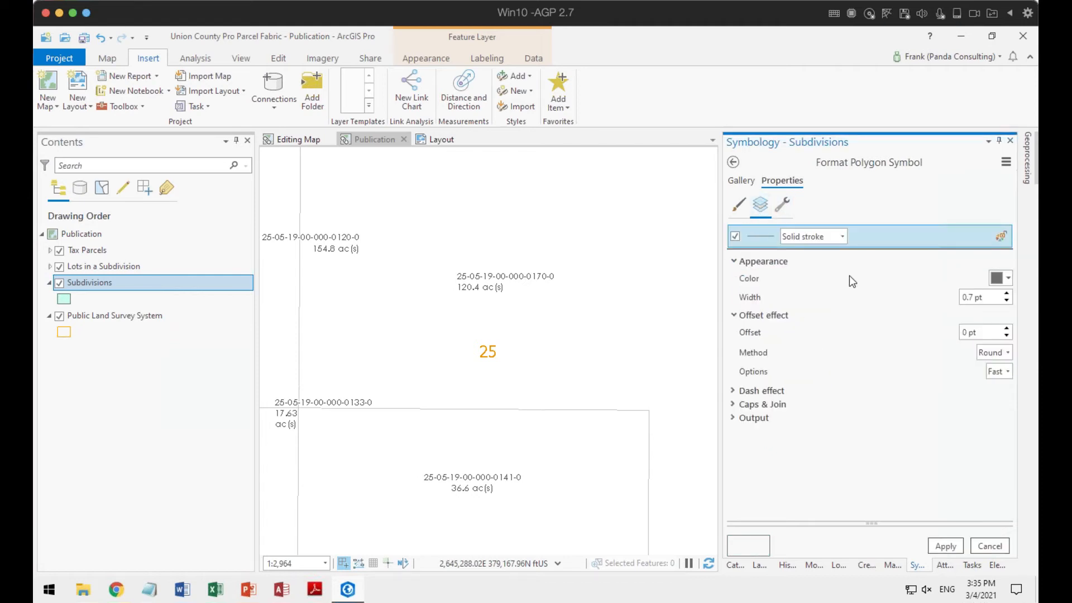
{"action": "left_click", "coordinate": [1007, 279]}
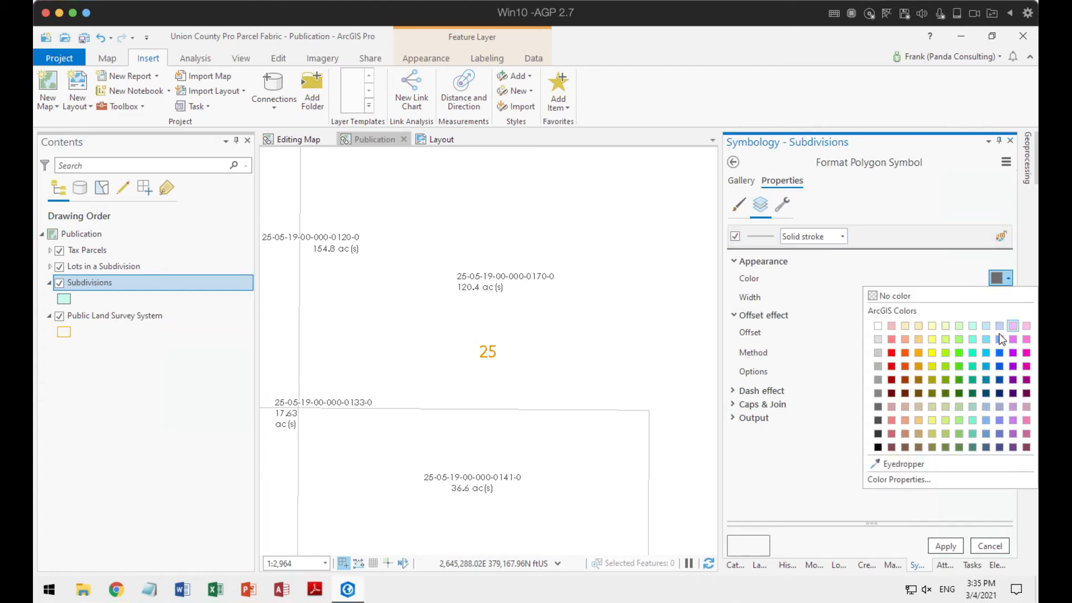
{"action": "left_click", "coordinate": [919, 353]}
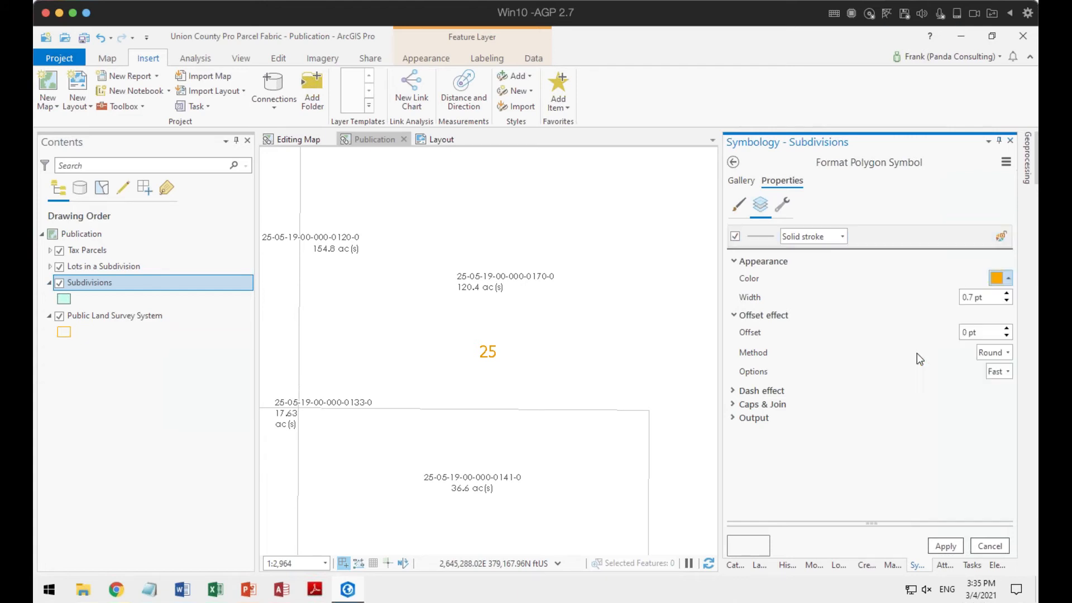
{"action": "left_click", "coordinate": [1006, 294]}
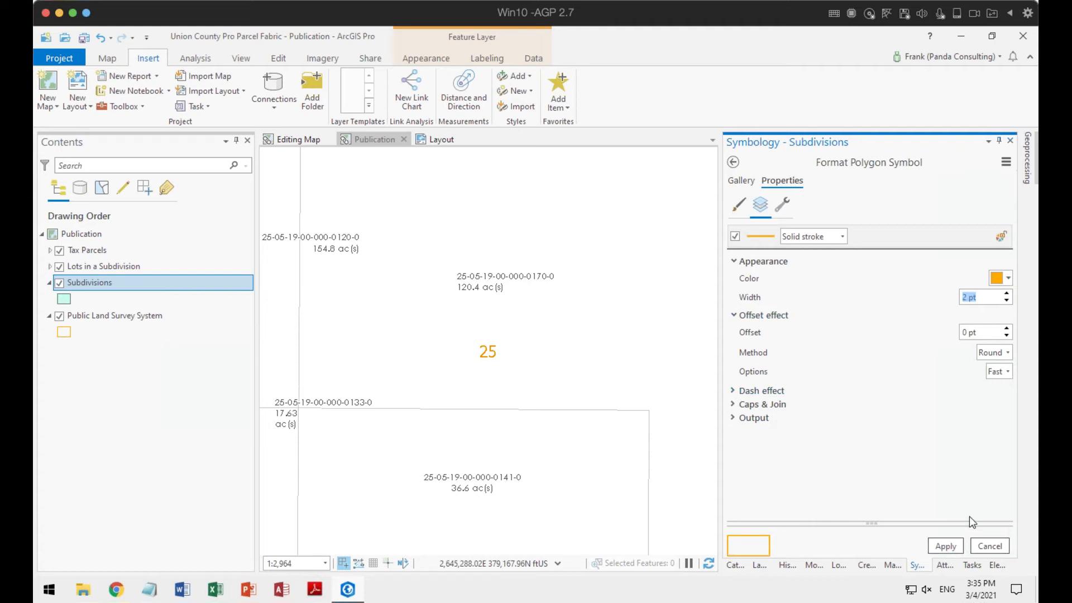
{"action": "left_click", "coordinate": [945, 547]}
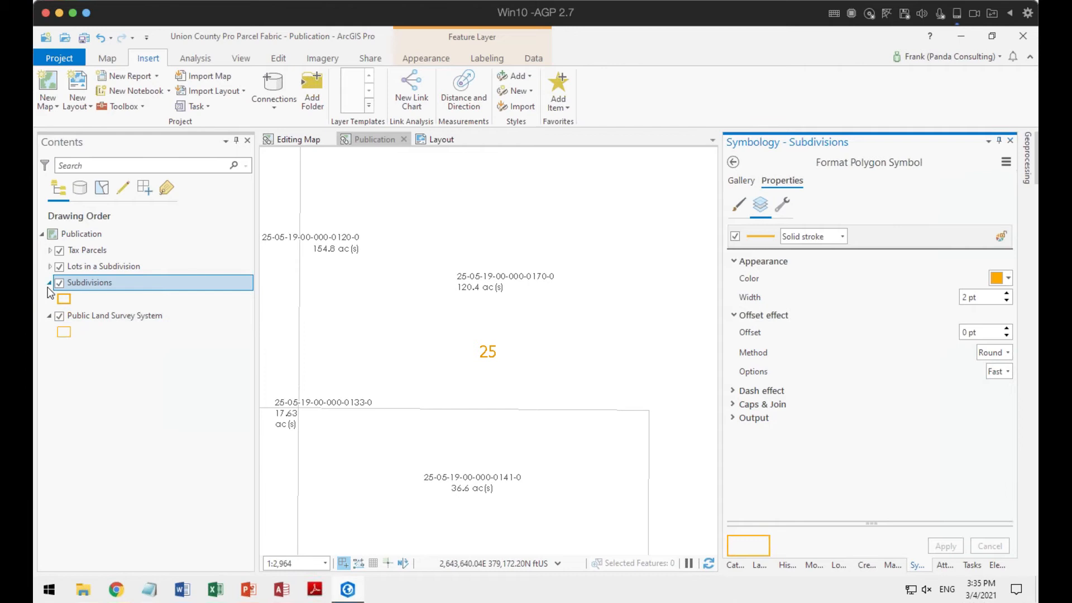
Step: In the layout, check the updated legend and hide the Public Land Survey System item from it
{"action": "left_click", "coordinate": [441, 139]}
{"action": "scroll", "coordinate": [626, 290], "scroll_direction": "up", "scroll_amount": 5}
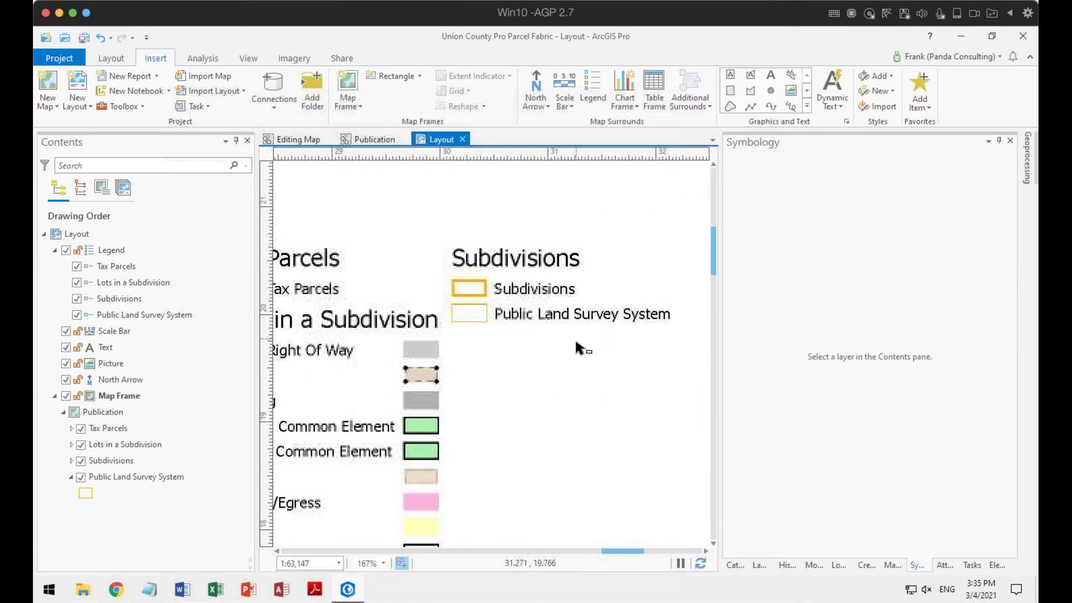
{"action": "scroll", "coordinate": [581, 348], "scroll_direction": "down", "scroll_amount": 3}
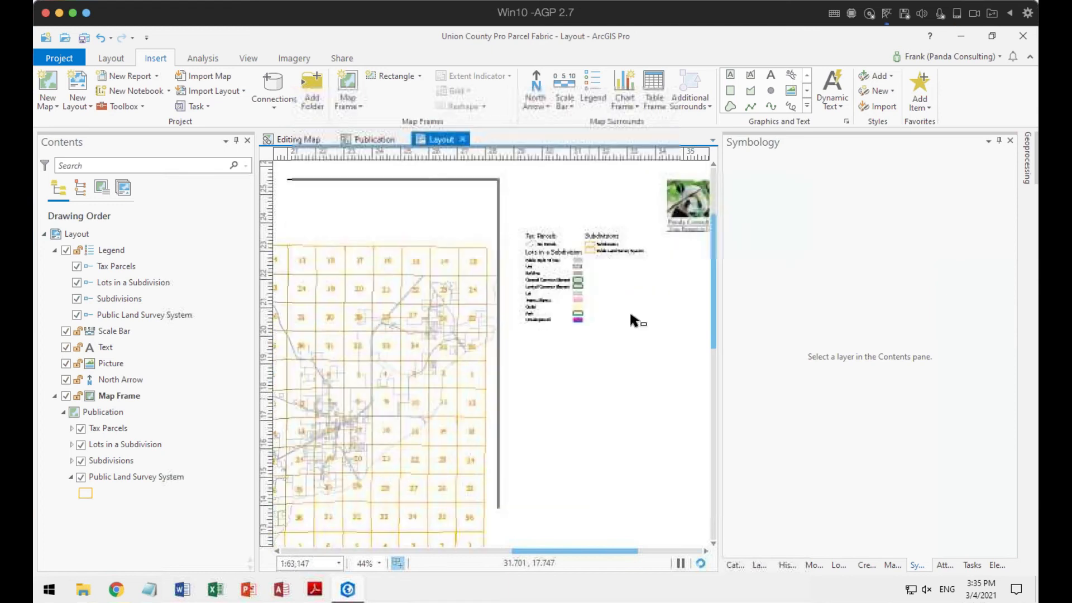
{"action": "left_click_drag", "start_coordinate": [552, 411], "coordinate": [641, 393]}
{"action": "scroll", "coordinate": [651, 393], "scroll_direction": "down", "scroll_amount": 2}
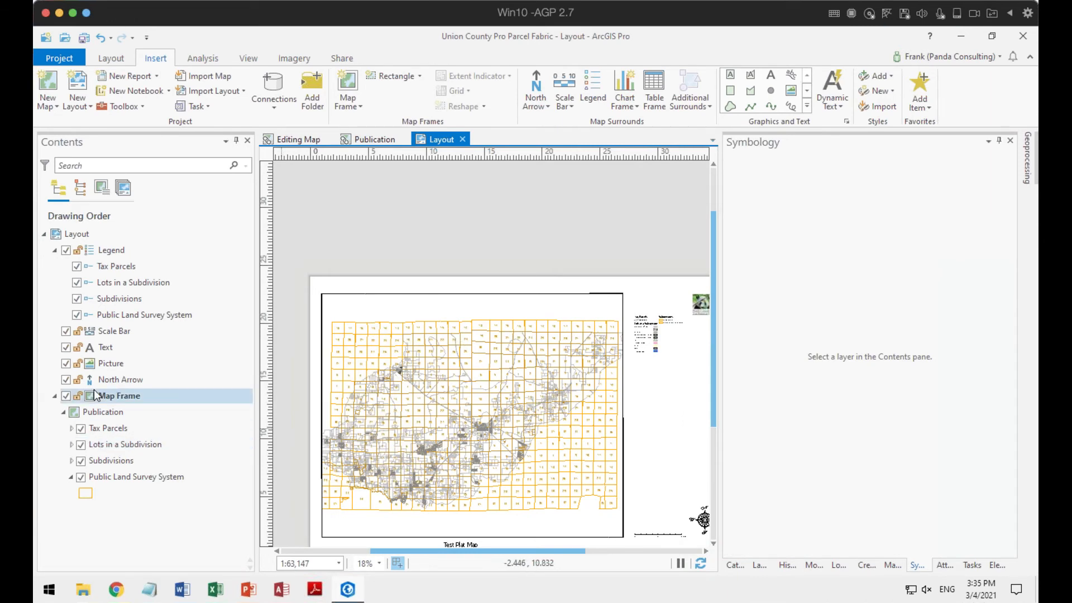
{"action": "left_click_drag", "start_coordinate": [77, 318], "coordinate": [681, 338]}
{"action": "scroll", "coordinate": [680, 333], "scroll_direction": "up", "scroll_amount": 5}
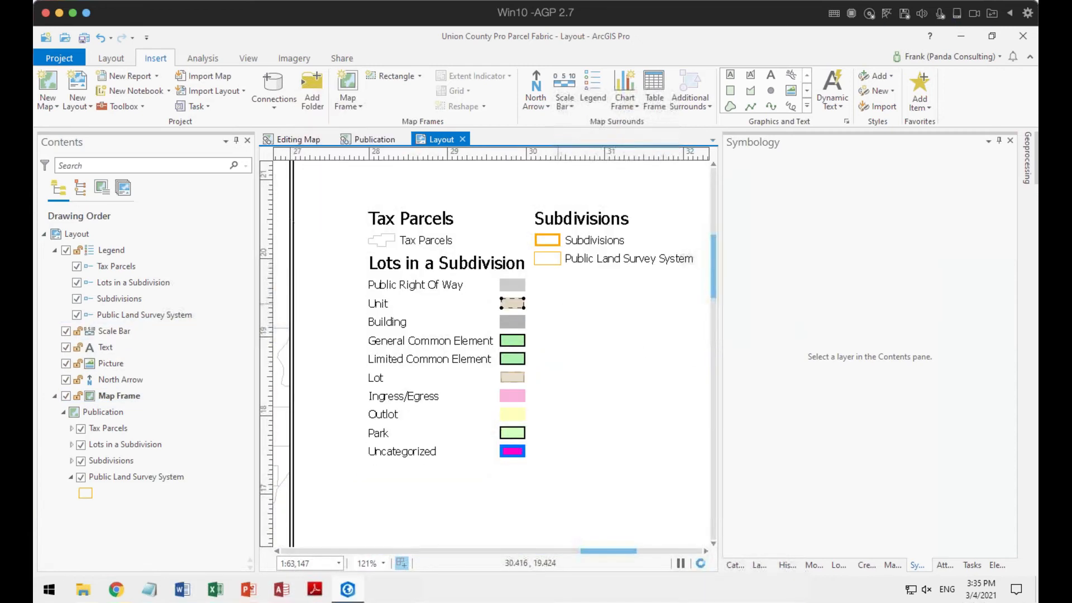
{"action": "left_click", "coordinate": [77, 316]}
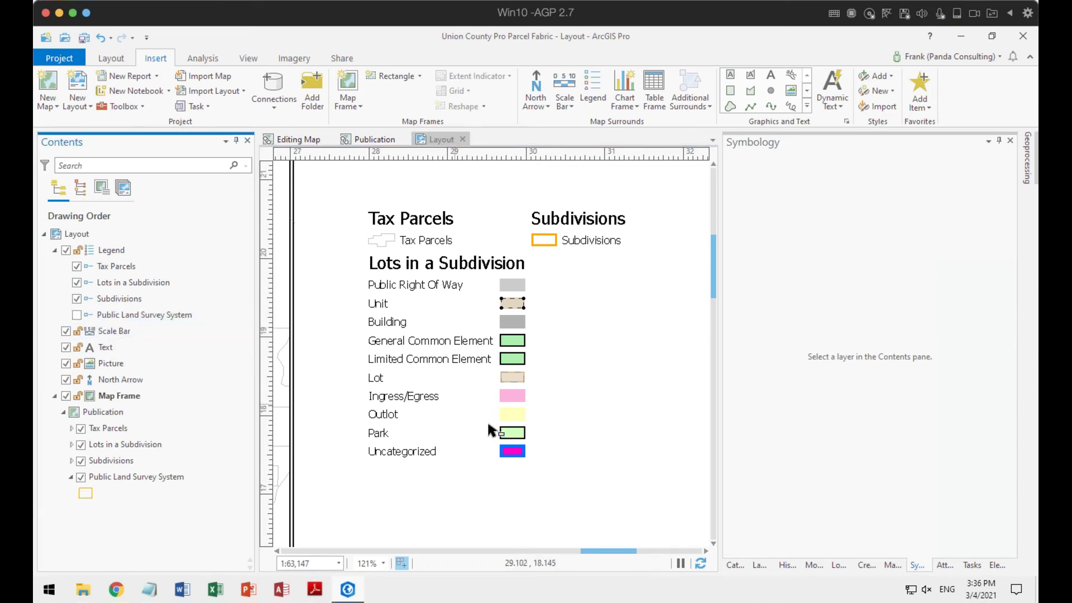
{"action": "scroll", "coordinate": [583, 403], "scroll_direction": "down", "scroll_amount": 2}
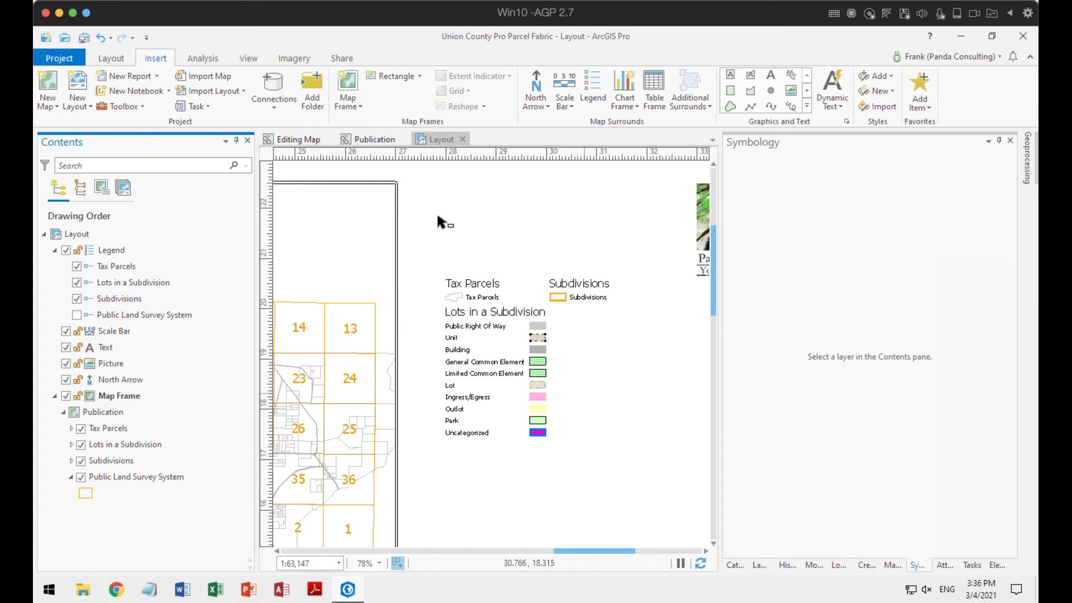
Step: Delete the shape marker layer from the Unit symbol of Lots in a Subdivision, apply it, and check the symbol in the layout legend
{"action": "left_click", "coordinate": [372, 140]}
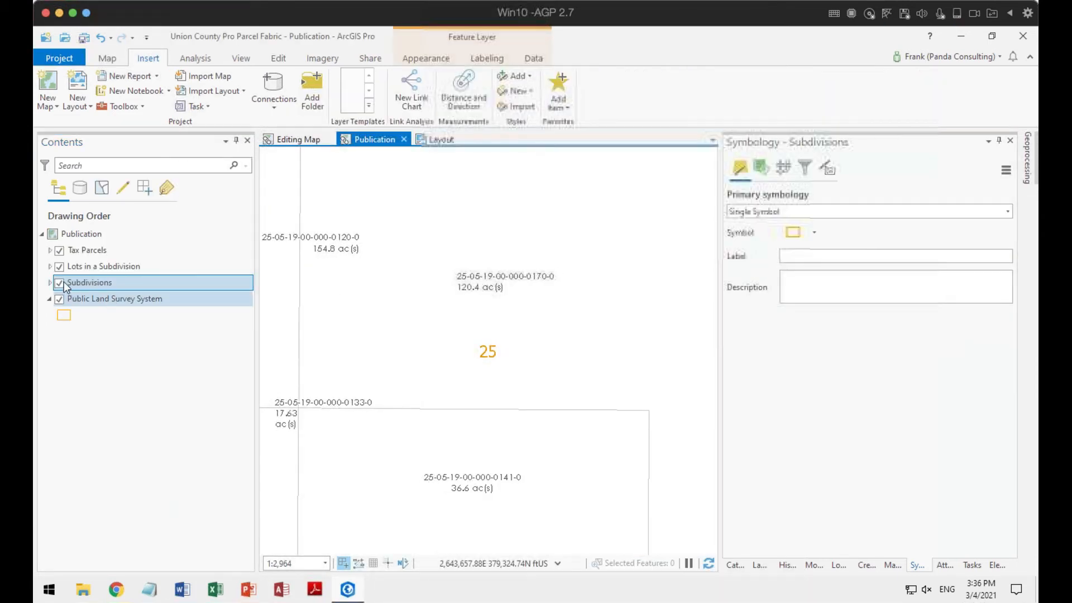
{"action": "left_click", "coordinate": [49, 266]}
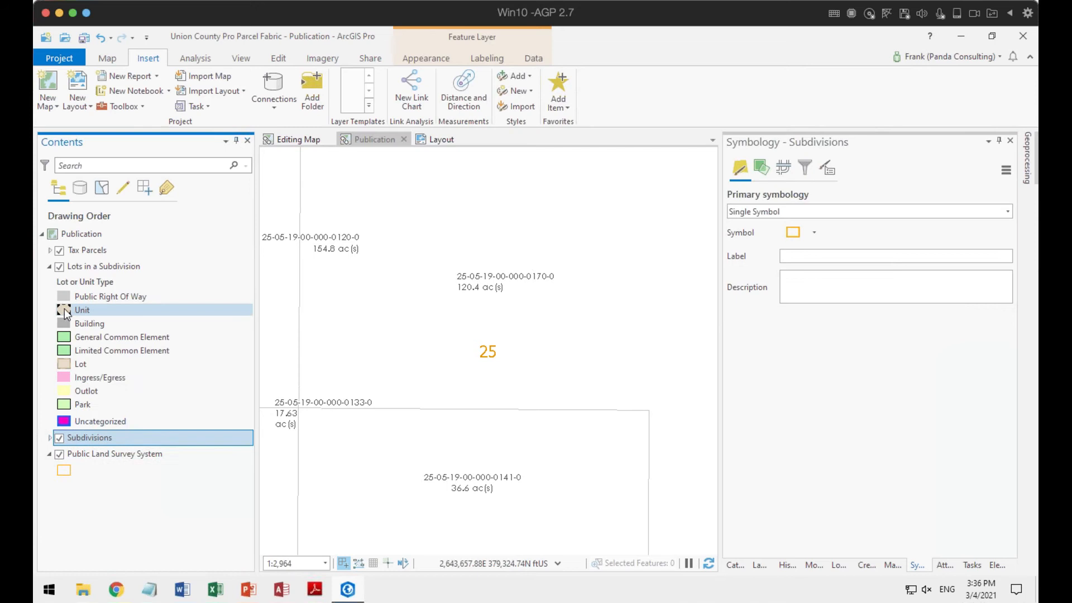
{"action": "left_click", "coordinate": [65, 309]}
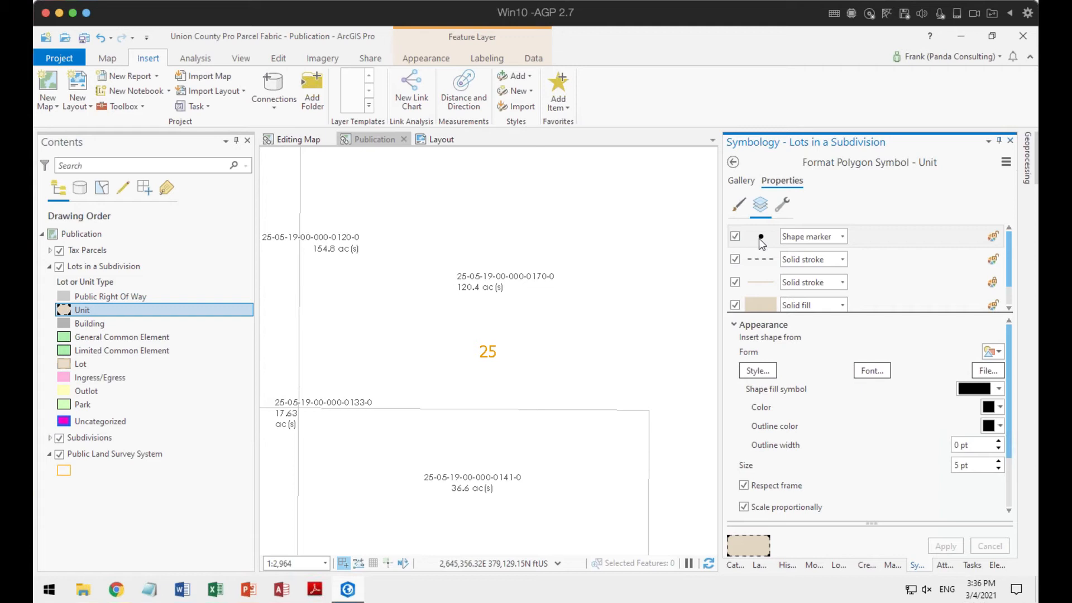
{"action": "left_click", "coordinate": [788, 205]}
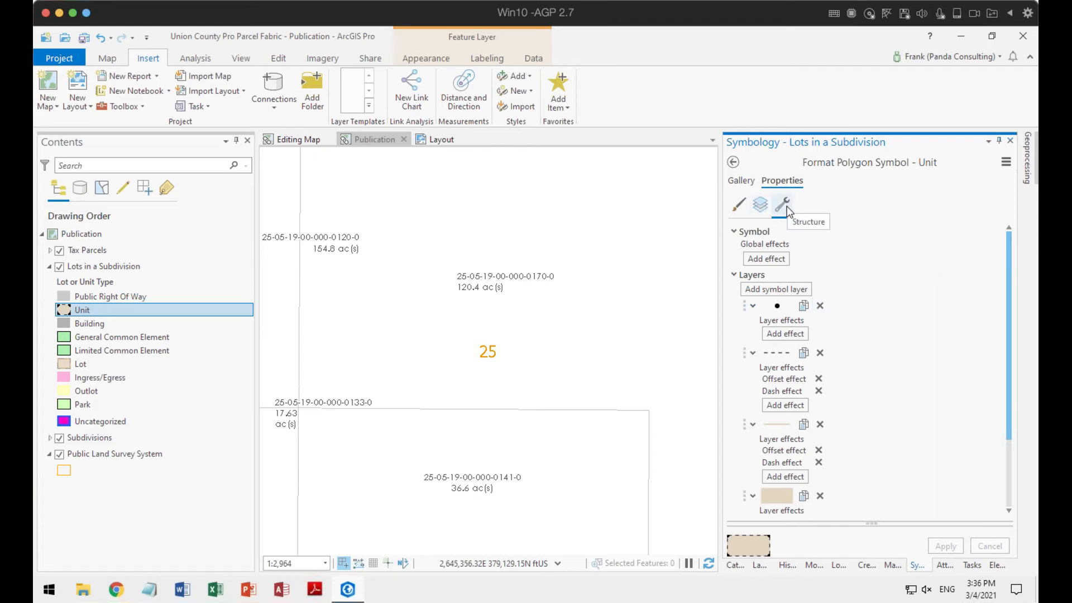
{"action": "left_click", "coordinate": [821, 305]}
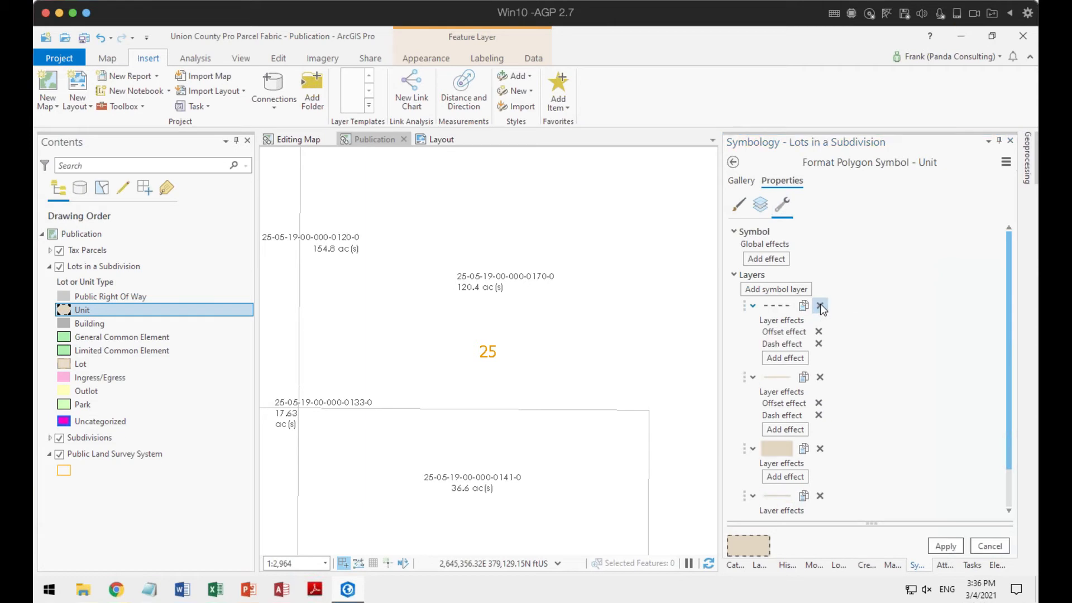
{"action": "left_click", "coordinate": [760, 205]}
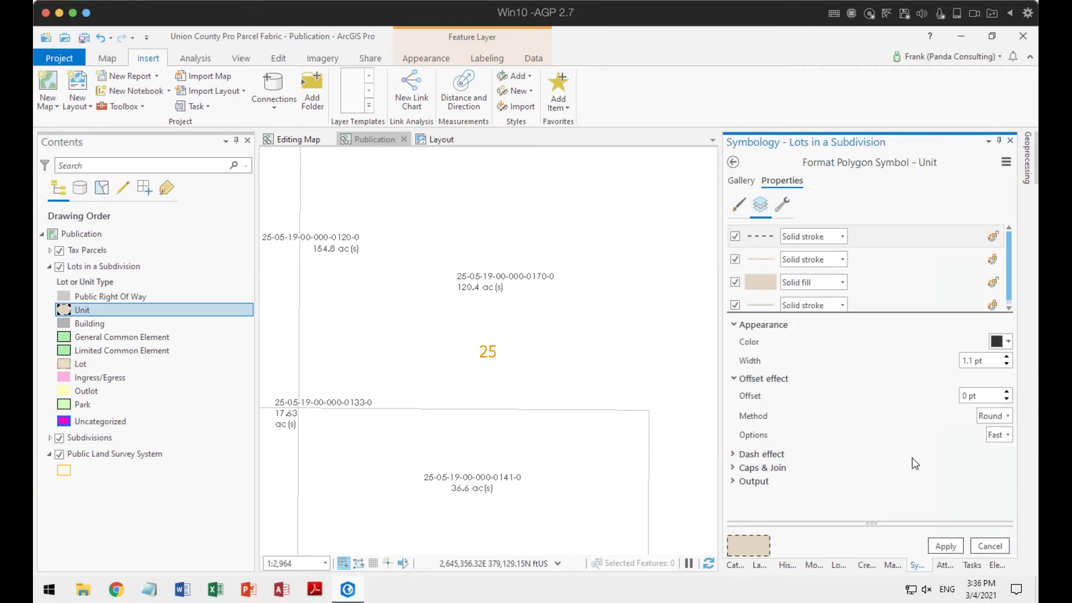
{"action": "left_click", "coordinate": [944, 550]}
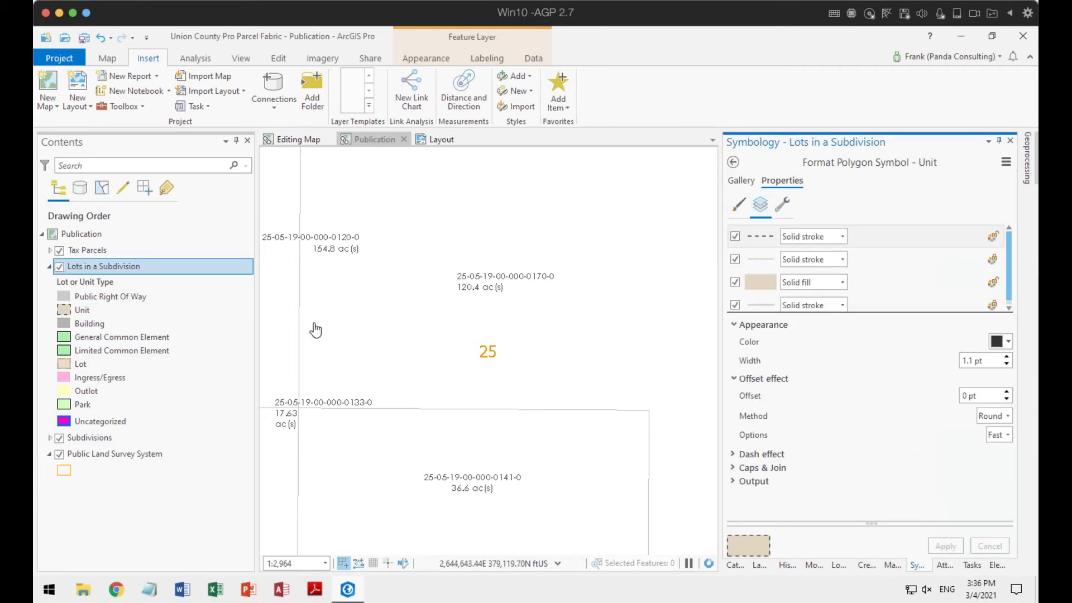
{"action": "left_click", "coordinate": [431, 139]}
{"action": "scroll", "coordinate": [654, 399], "scroll_direction": "up", "scroll_amount": 6}
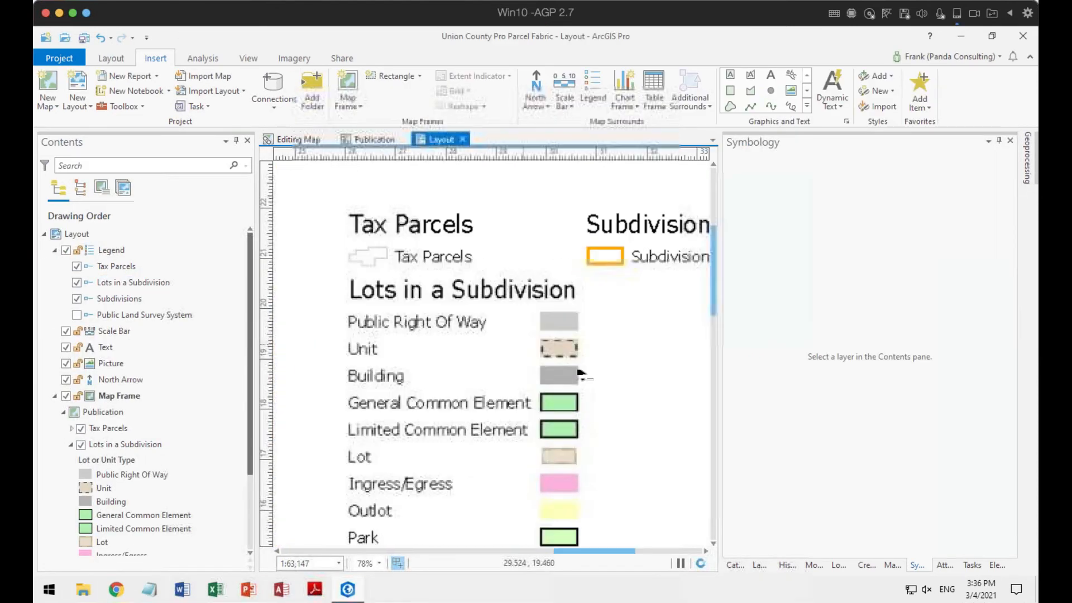
{"action": "scroll", "coordinate": [581, 367], "scroll_direction": "down", "scroll_amount": 3}
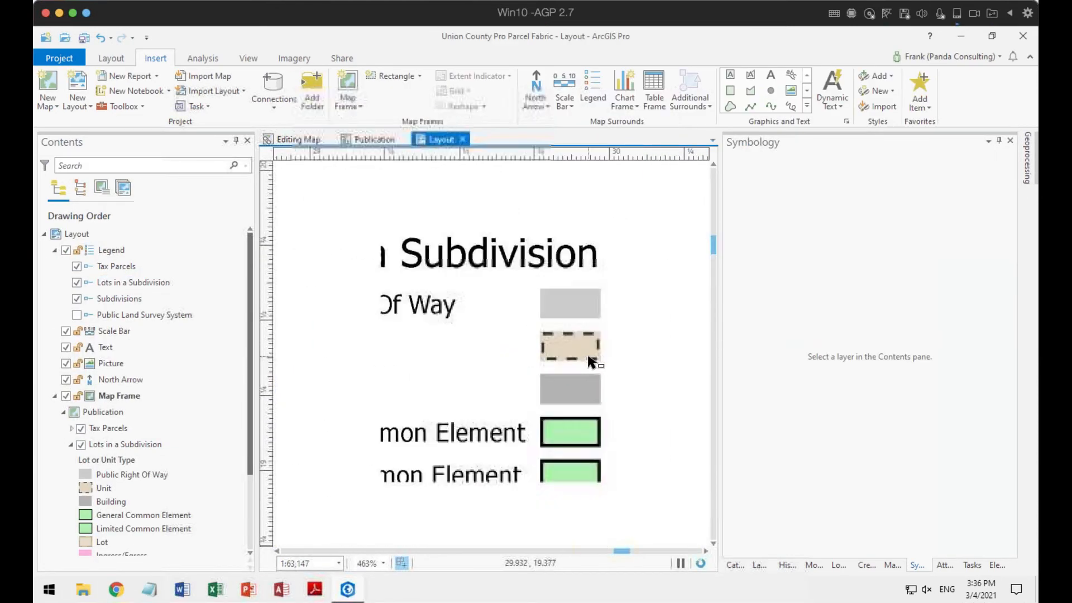
{"action": "scroll", "coordinate": [622, 377], "scroll_direction": "down", "scroll_amount": 3}
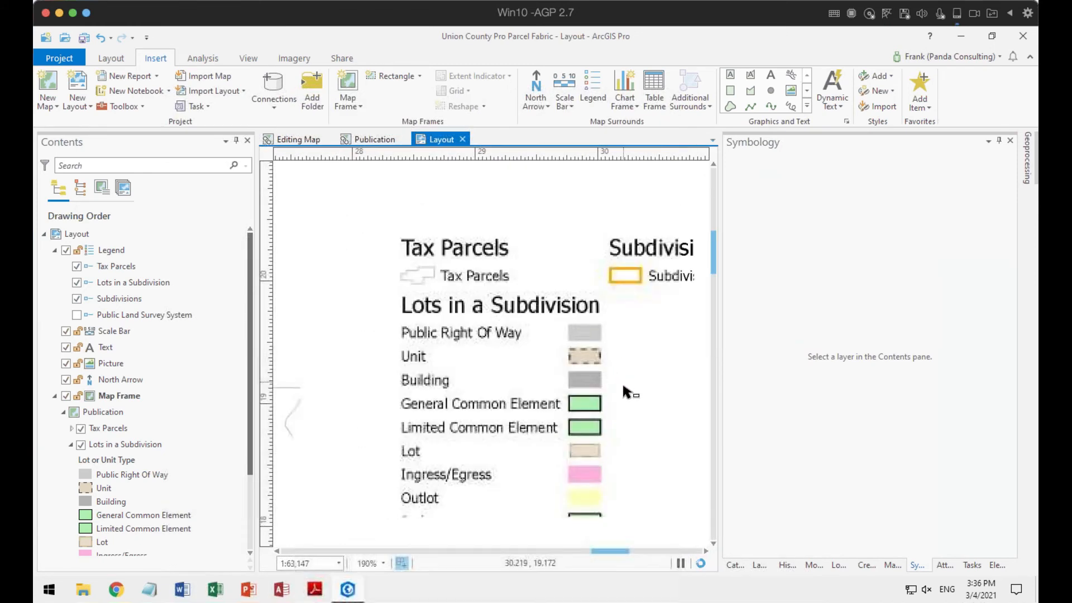
{"action": "left_click_drag", "start_coordinate": [636, 437], "coordinate": [645, 381]}
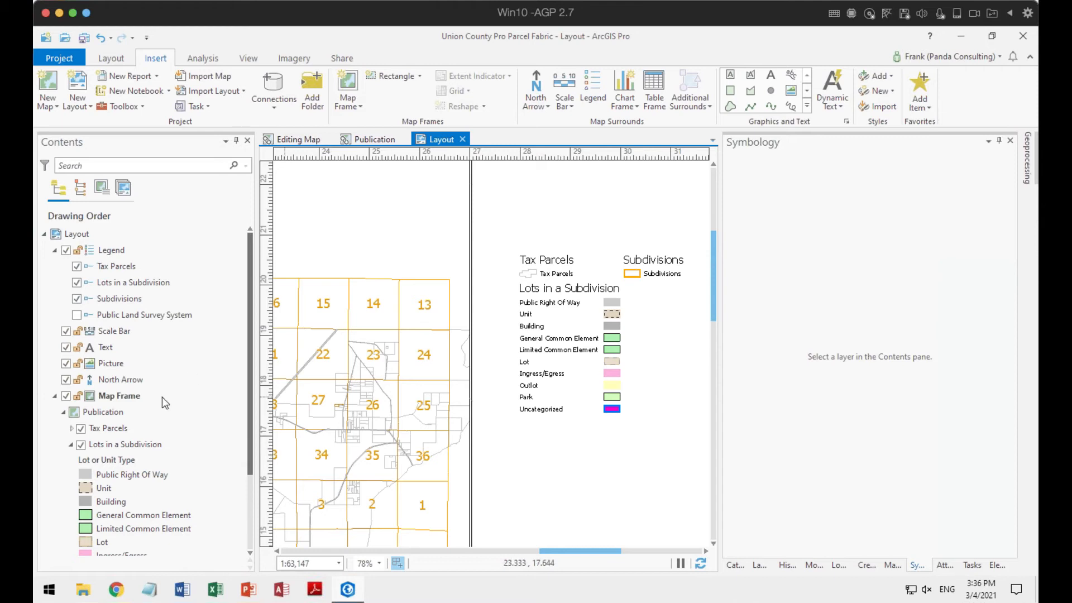
Step: Set the Lots in a Subdivision layer's transparency to 50% in the Publication map and return to the layout
{"action": "left_click", "coordinate": [374, 138]}
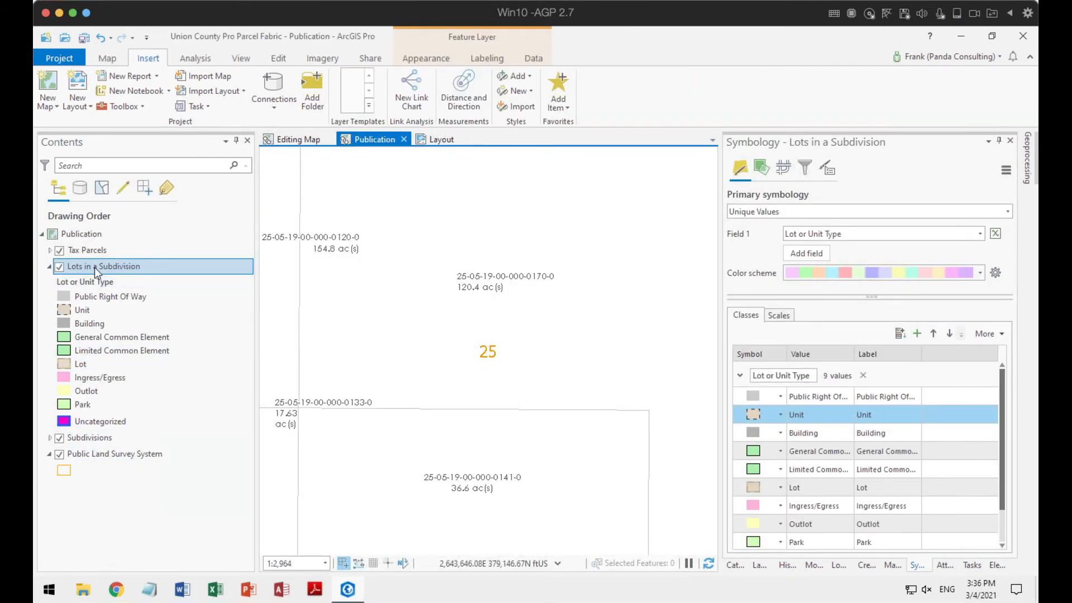
{"action": "left_click", "coordinate": [427, 58]}
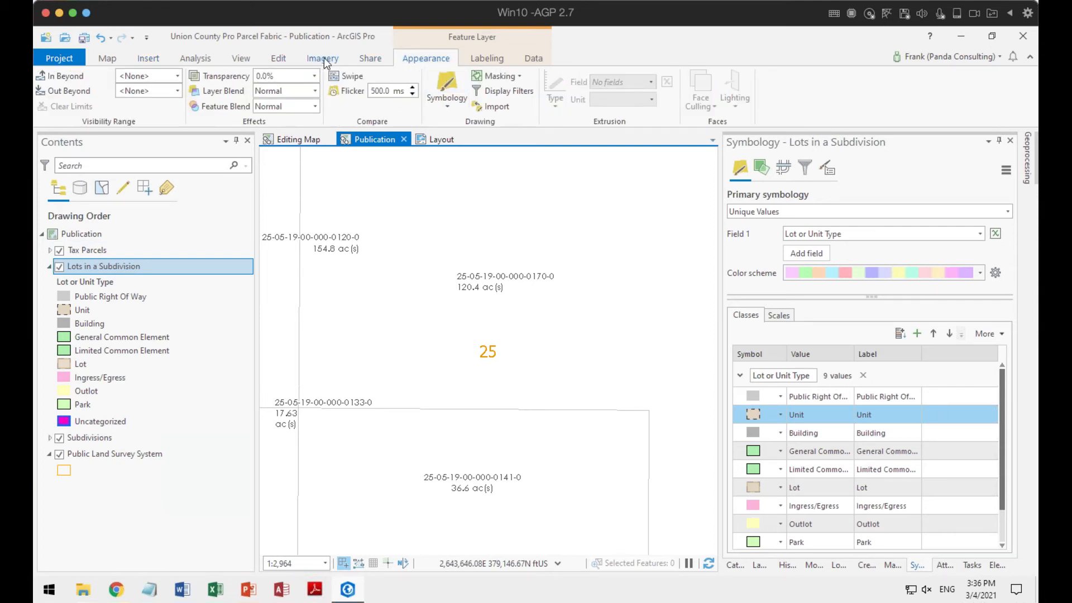
{"action": "type", "text": "5"}
{"action": "key", "text": "Tab"}
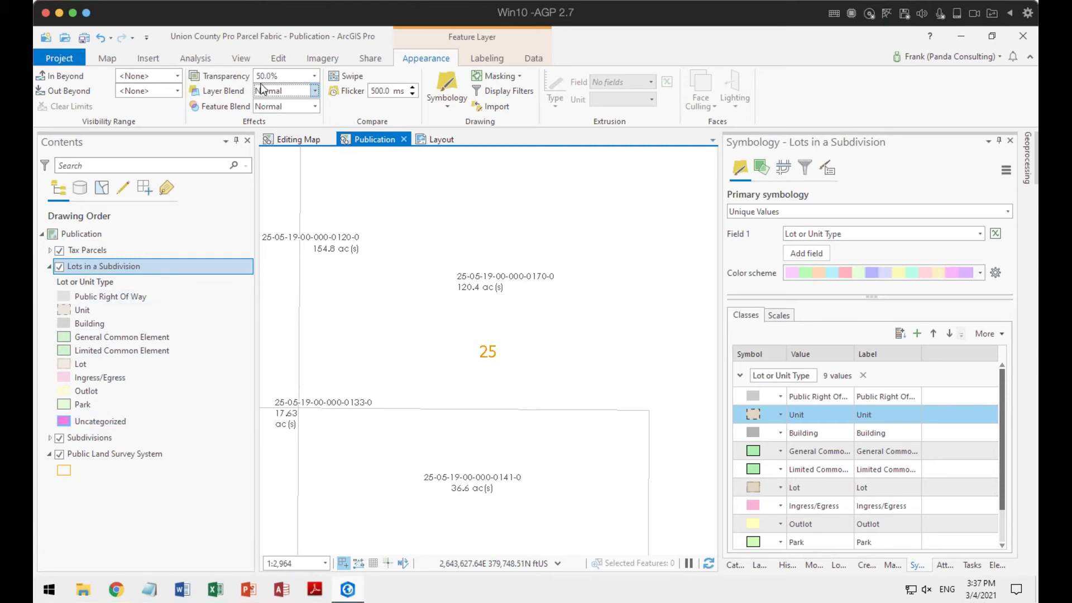
{"action": "left_click", "coordinate": [441, 140]}
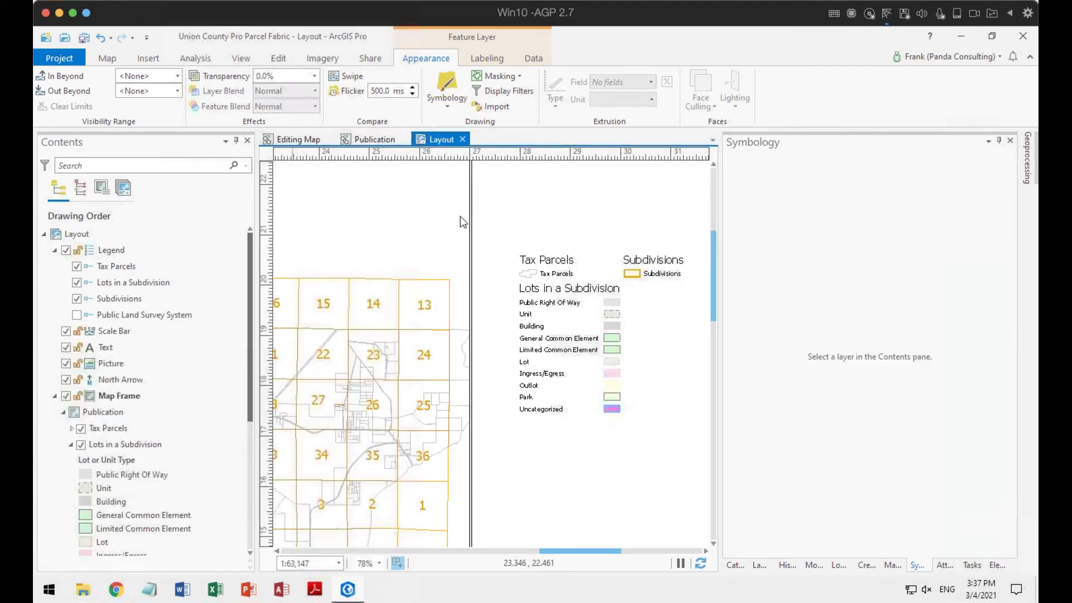
Step: Turn off the all other values class in the Publication map's Lots in a Subdivision symbology and check the layout legend
{"action": "scroll", "coordinate": [649, 349], "scroll_direction": "up", "scroll_amount": 5}
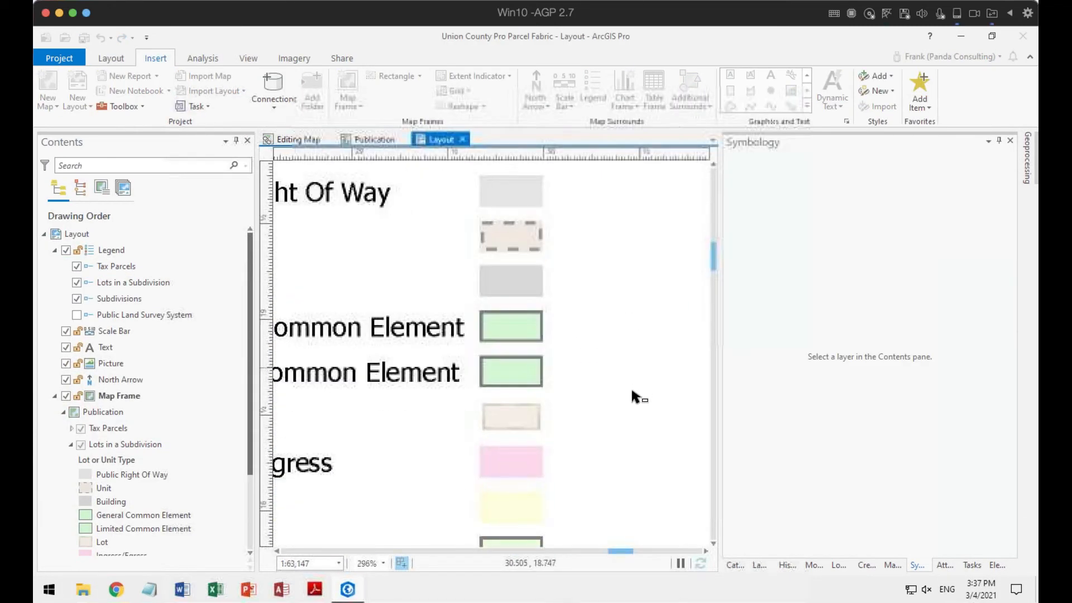
{"action": "scroll", "coordinate": [635, 398], "scroll_direction": "down", "scroll_amount": 2}
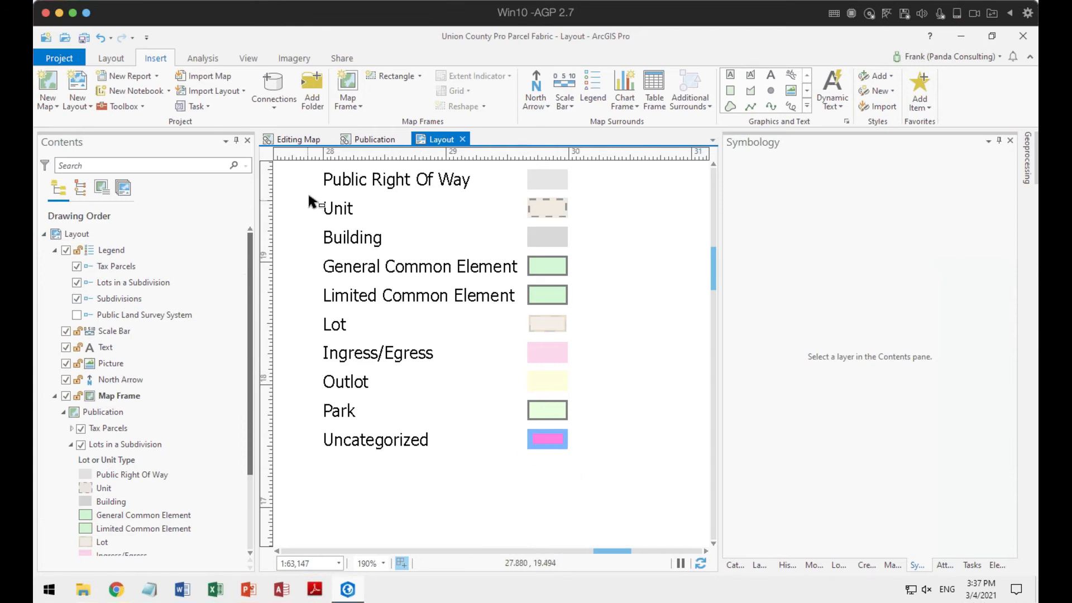
{"action": "left_click", "coordinate": [384, 139]}
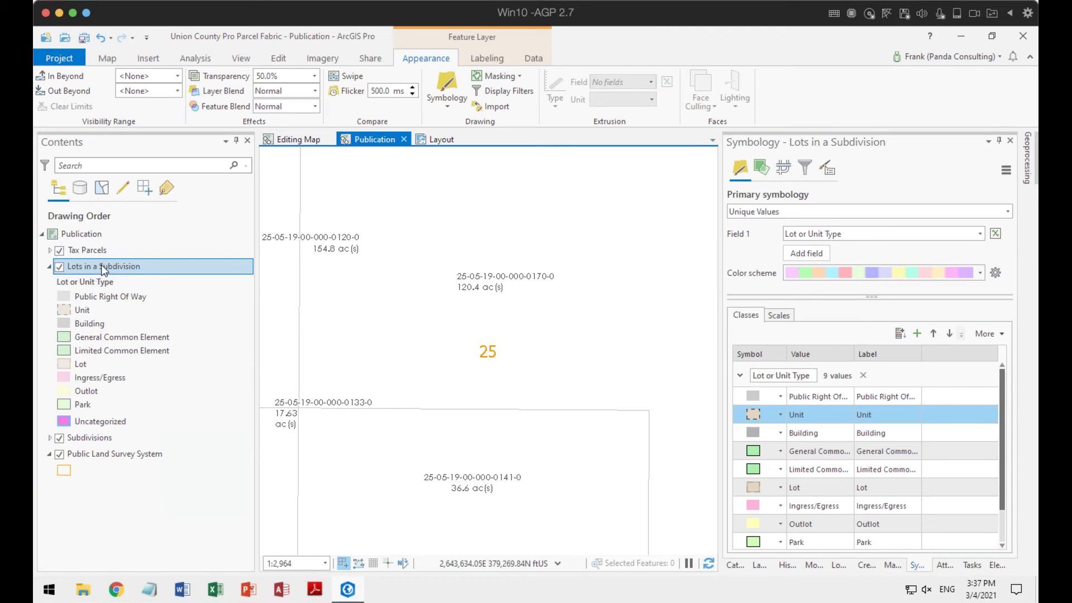
{"action": "scroll", "coordinate": [920, 403], "scroll_direction": "down", "scroll_amount": 1}
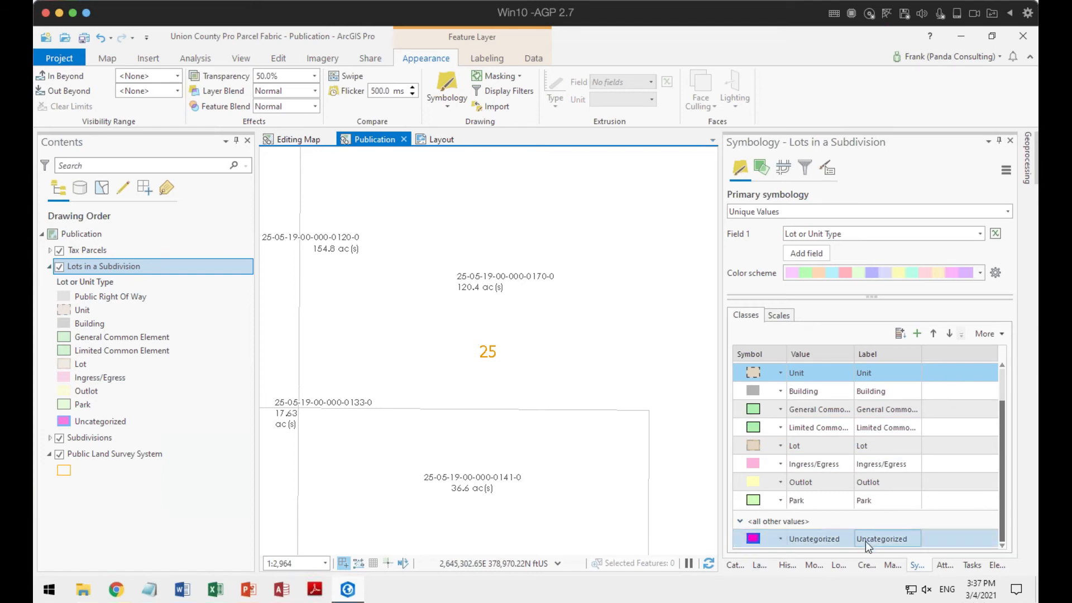
{"action": "left_click", "coordinate": [996, 334]}
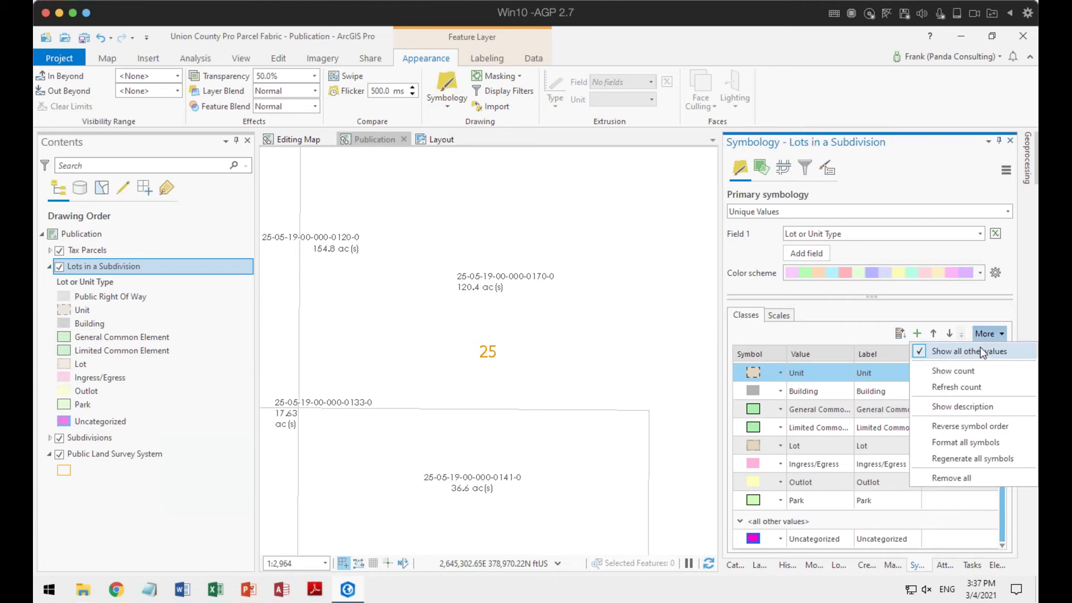
{"action": "left_click", "coordinate": [980, 351]}
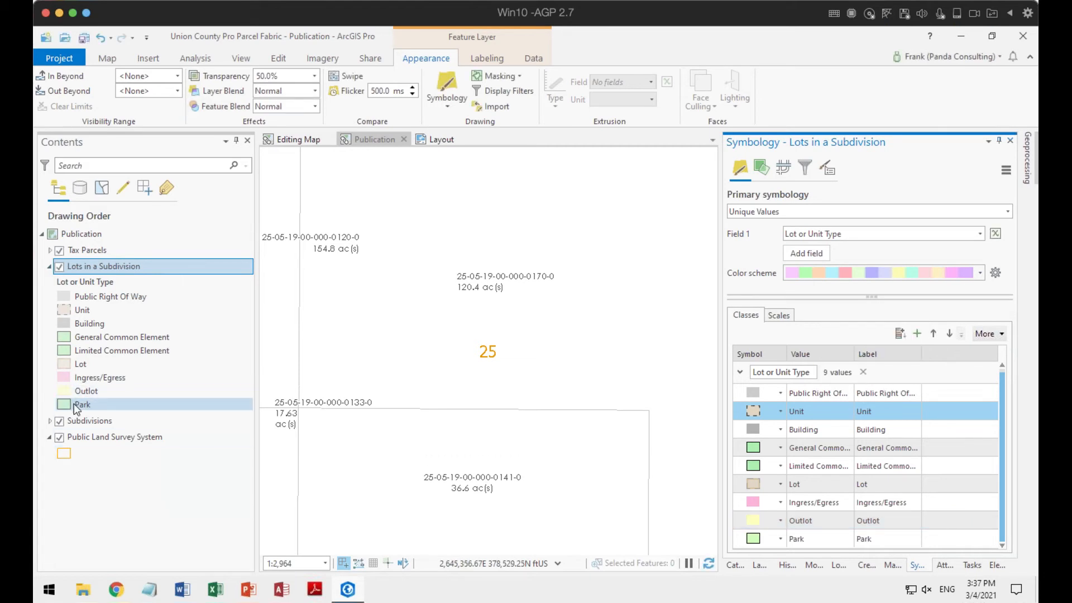
{"action": "left_click", "coordinate": [441, 140]}
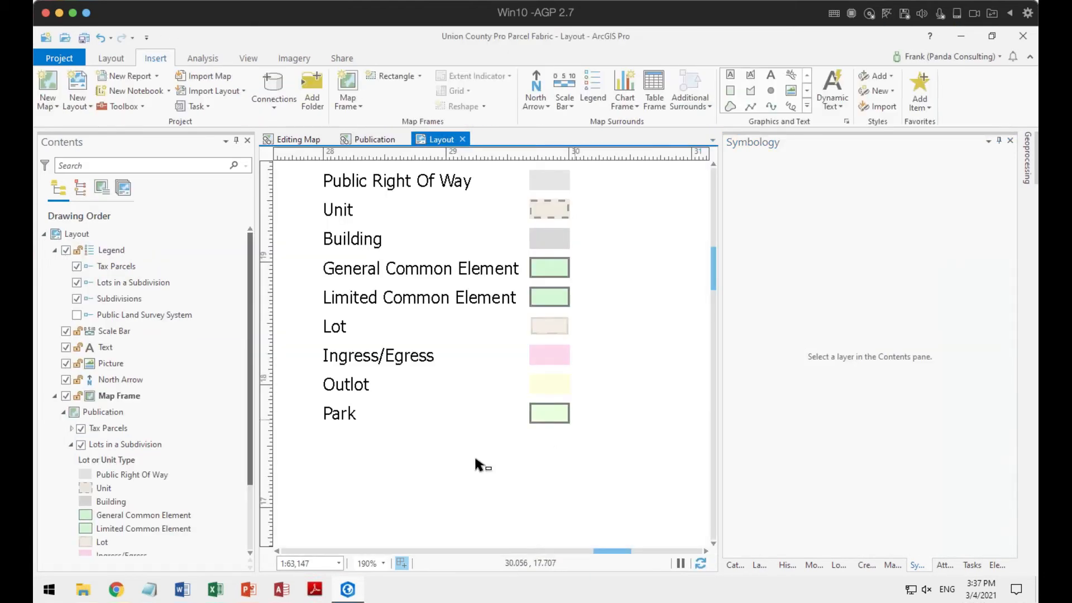
Step: Show the feature count for each Lots in a Subdivision symbology class in the Publication map
{"action": "left_click", "coordinate": [372, 139]}
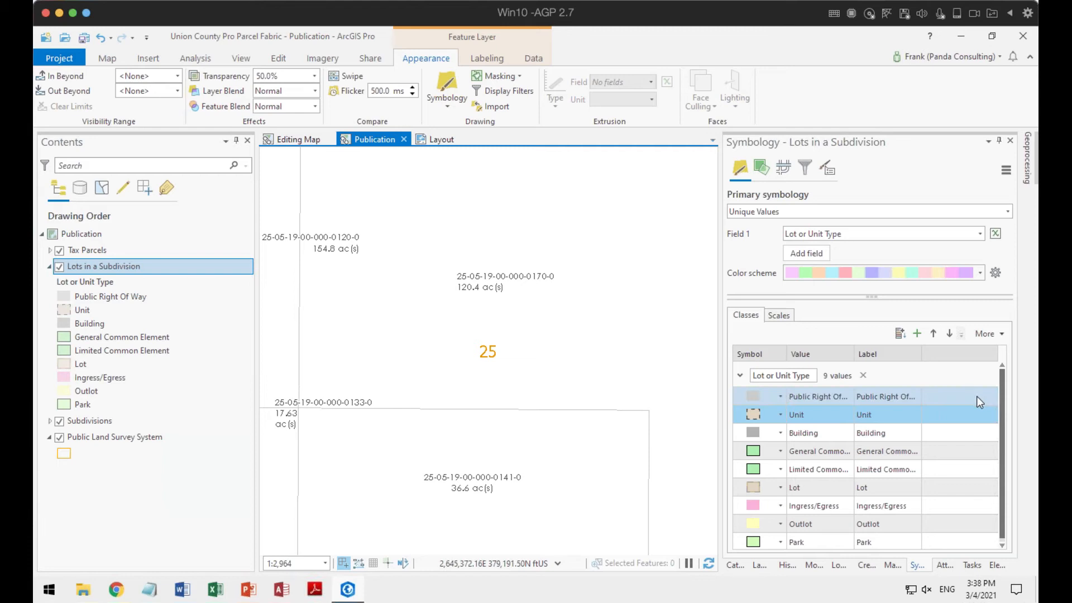
{"action": "left_click", "coordinate": [989, 334]}
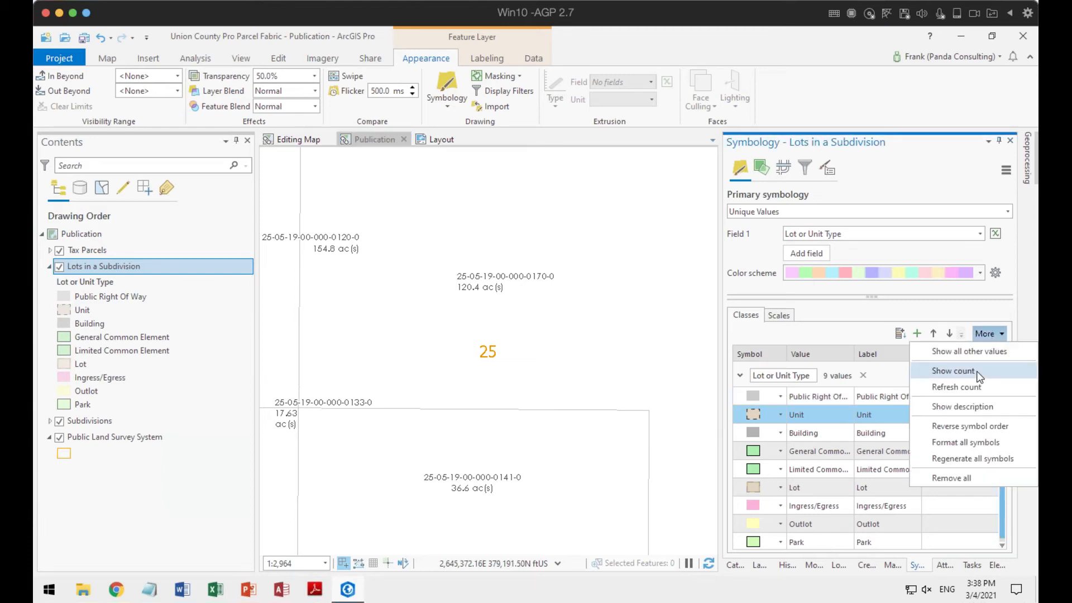
{"action": "left_click", "coordinate": [953, 371]}
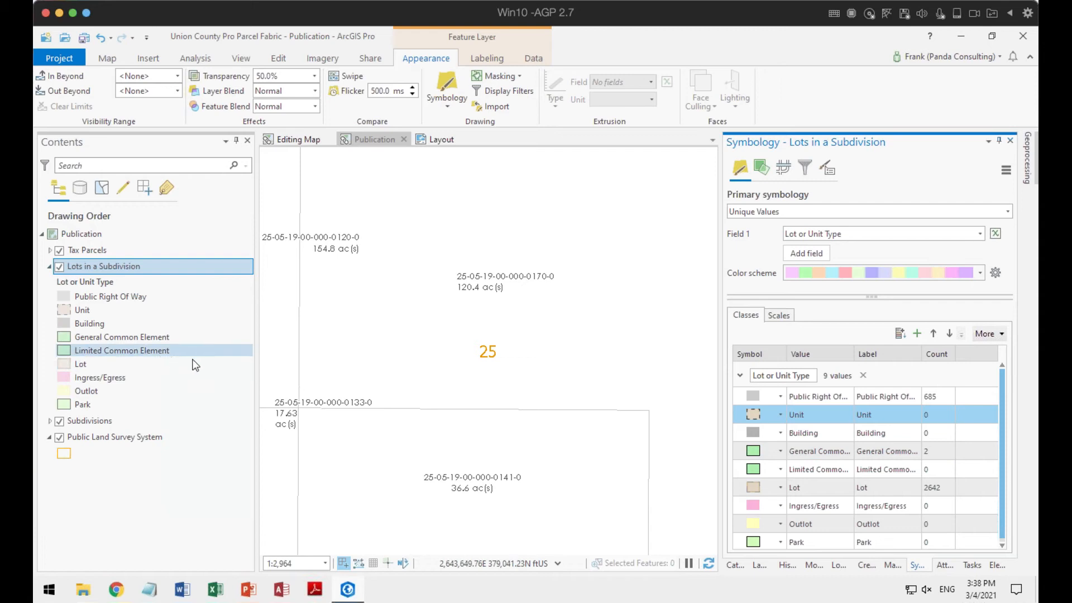
{"action": "left_click", "coordinate": [986, 334]}
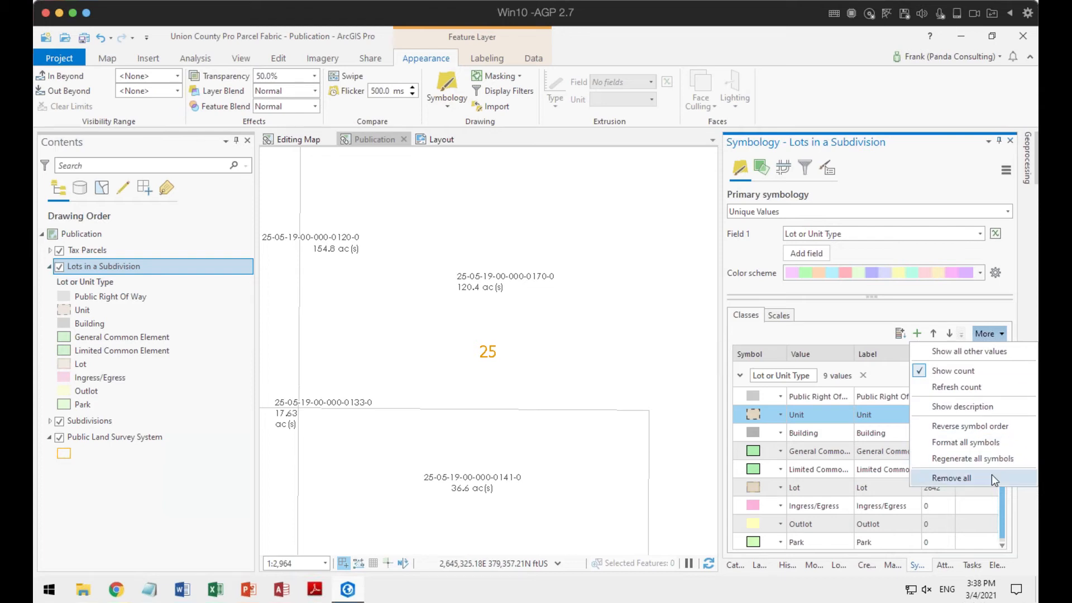
{"action": "left_click", "coordinate": [930, 196]}
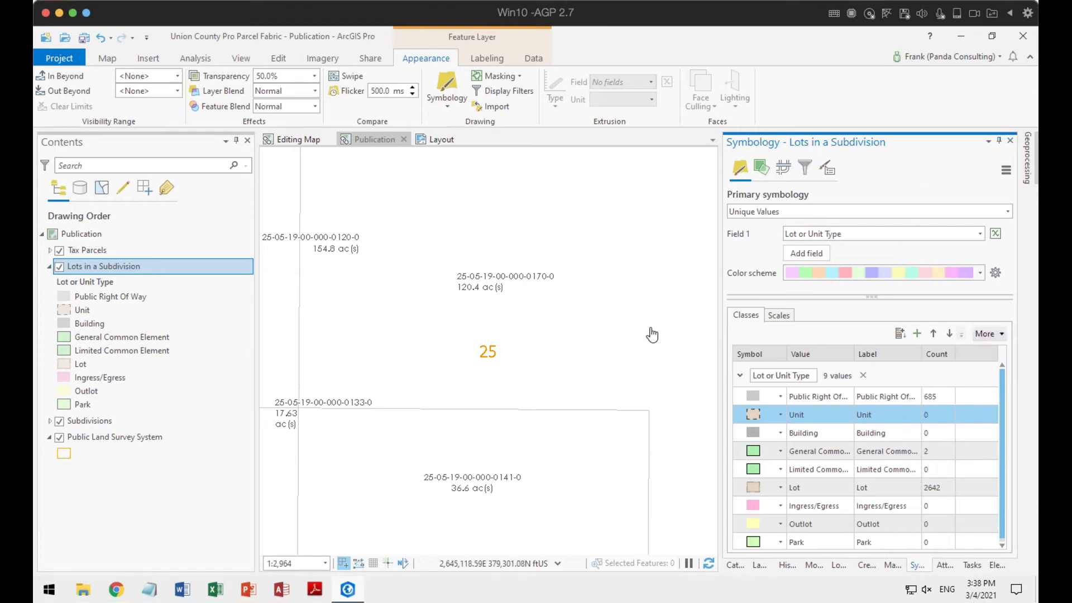
{"action": "scroll", "coordinate": [603, 338], "scroll_direction": "down", "scroll_amount": 3}
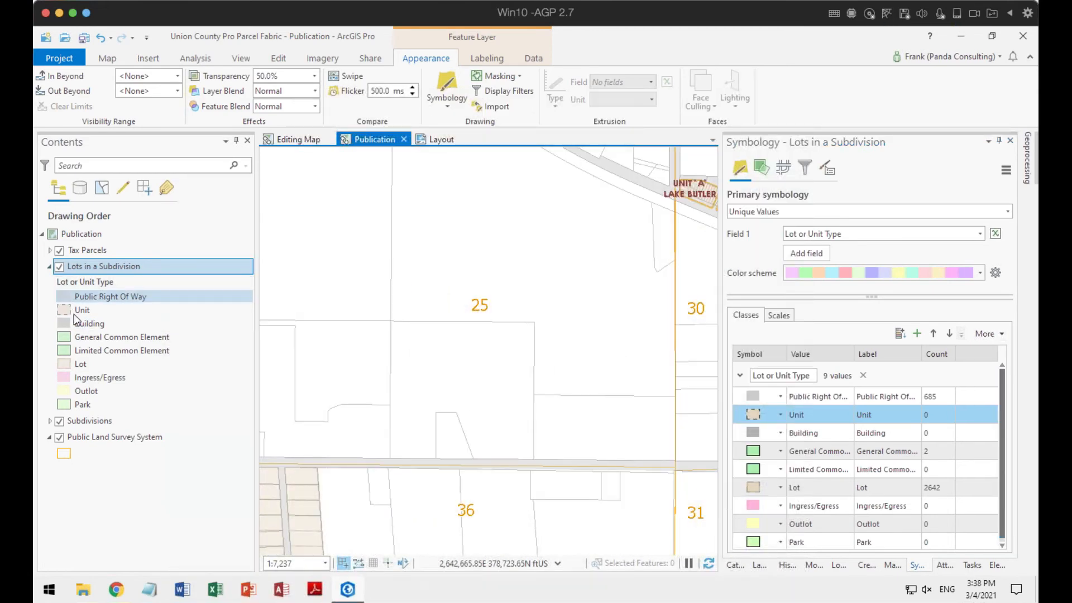
Step: In the layout, reshape the legend frame narrower and taller so its items stack in a single column
{"action": "left_click", "coordinate": [435, 141]}
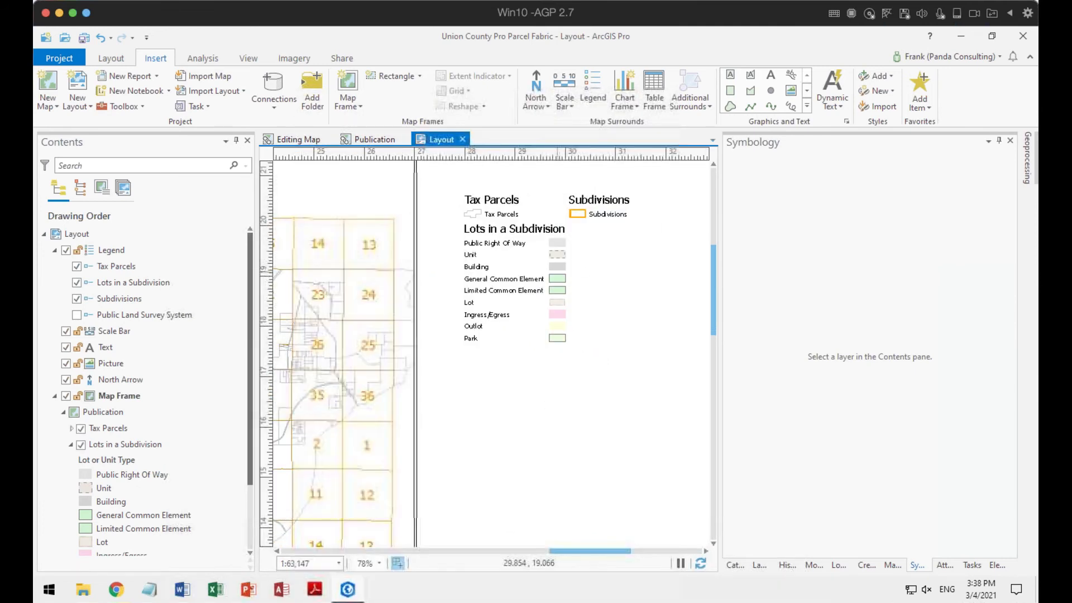
{"action": "left_click", "coordinate": [612, 248]}
{"action": "left_click_drag", "start_coordinate": [592, 337], "coordinate": [479, 366]}
{"action": "left_click_drag", "start_coordinate": [665, 307], "coordinate": [366, 483]}
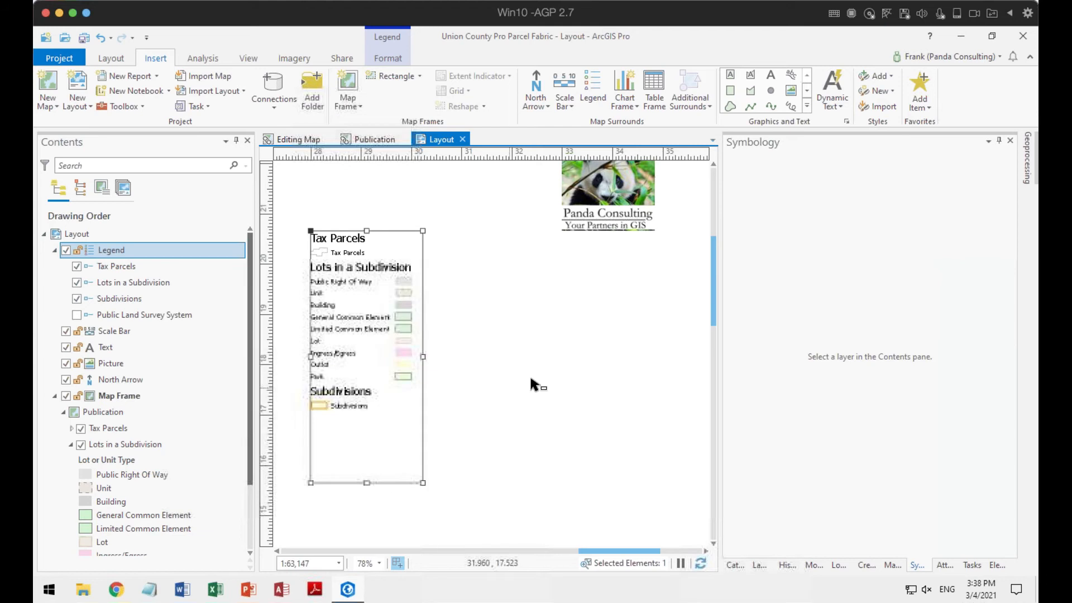
{"action": "left_click_drag", "start_coordinate": [500, 391], "coordinate": [584, 414]}
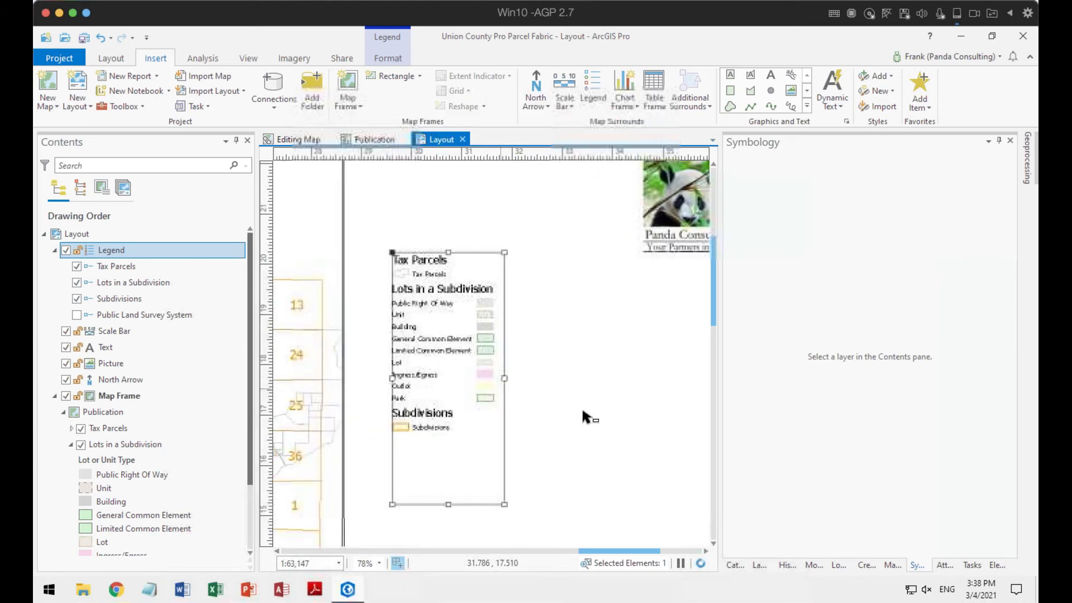
Step: Move the legend up to align with the map frame's upper edge and widen its frame slightly
{"action": "mouse_move", "coordinate": [438, 376]}
{"action": "left_mouse_down"}
{"action": "mouse_move", "coordinate": [443, 311]}
{"action": "mouse_move", "coordinate": [434, 394]}
{"action": "left_mouse_up"}
{"action": "scroll", "coordinate": [434, 394], "scroll_direction": "down", "scroll_amount": 3}
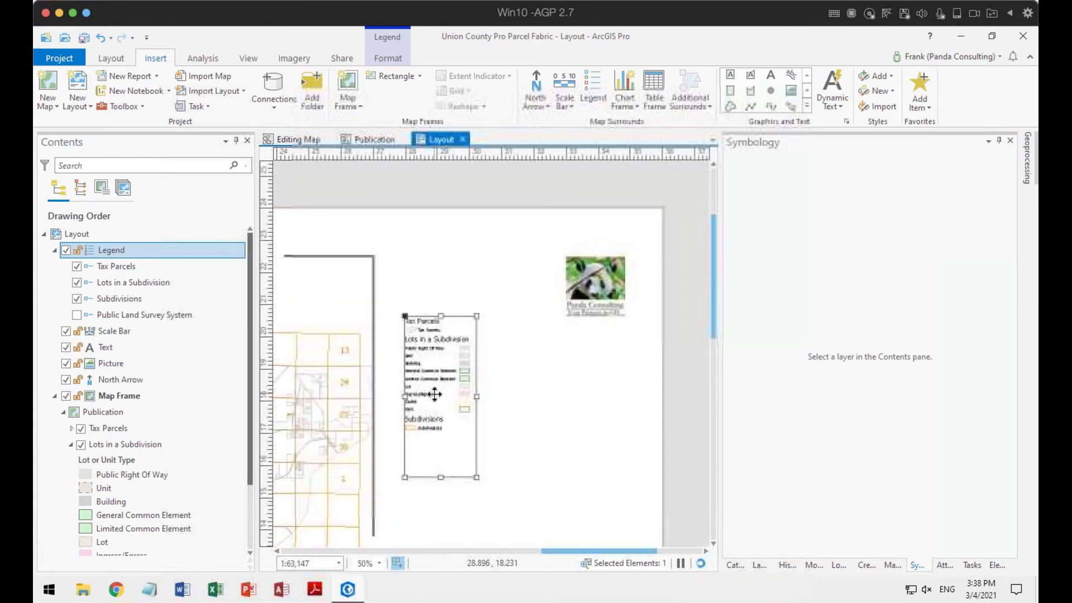
{"action": "left_click_drag", "start_coordinate": [427, 311], "coordinate": [437, 257]}
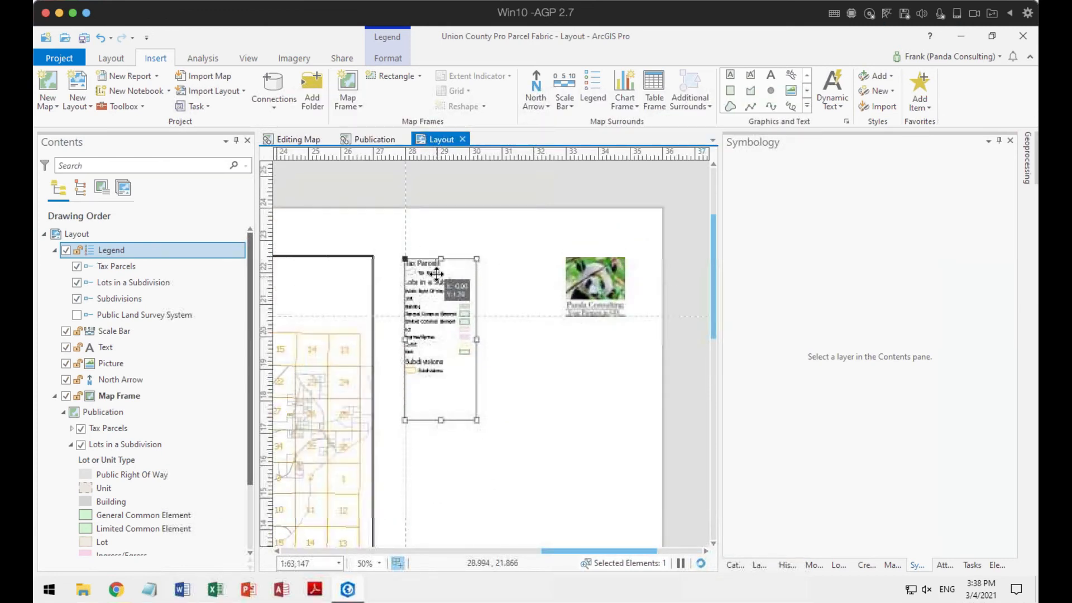
{"action": "left_click_drag", "start_coordinate": [476, 338], "coordinate": [524, 351]}
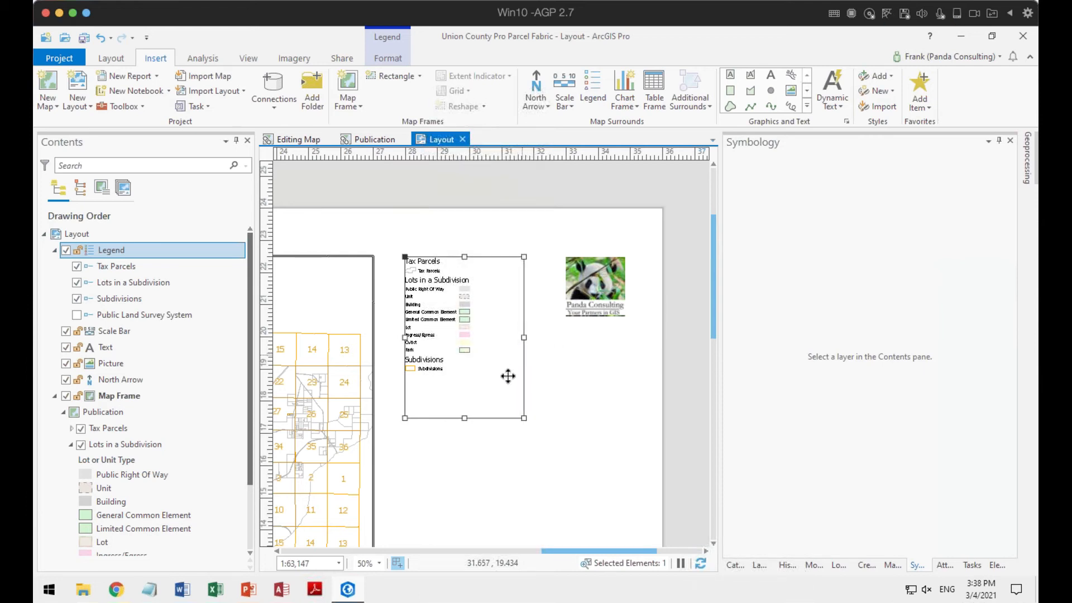
{"action": "left_click_drag", "start_coordinate": [519, 337], "coordinate": [496, 337]}
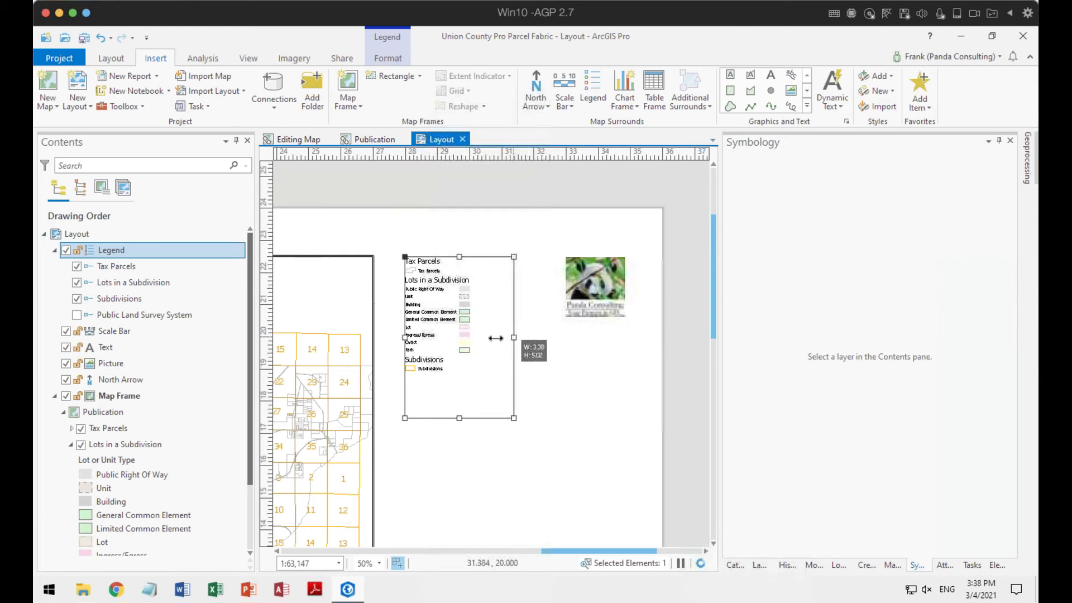
{"action": "left_click", "coordinate": [611, 398]}
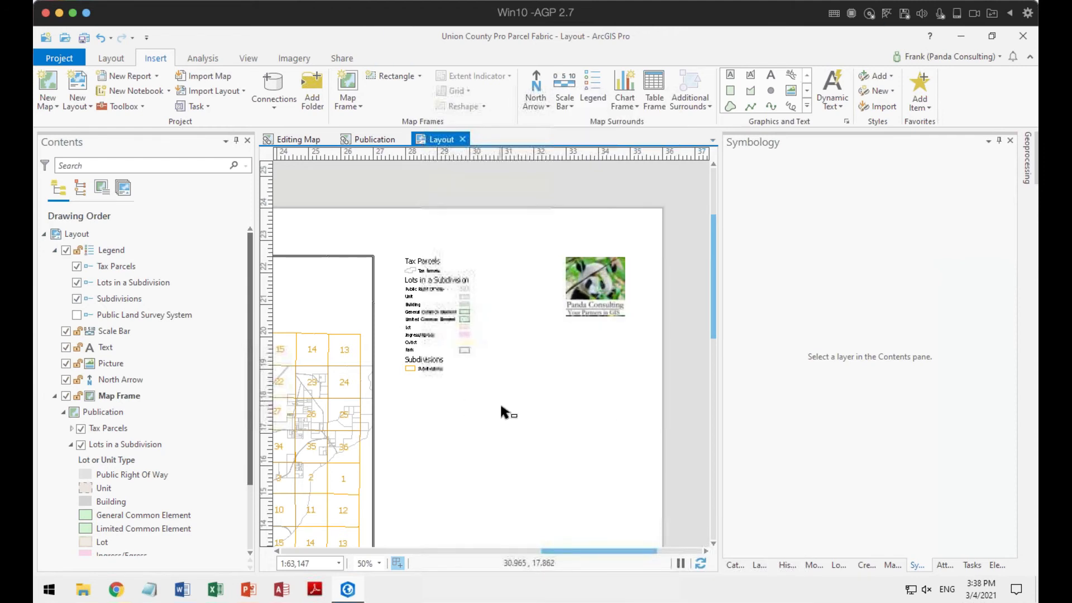
Step: Shift the legend horizontally to about midway between the map frame and the logo picture, and check its placement on the page
{"action": "left_click_drag", "start_coordinate": [433, 317], "coordinate": [485, 324]}
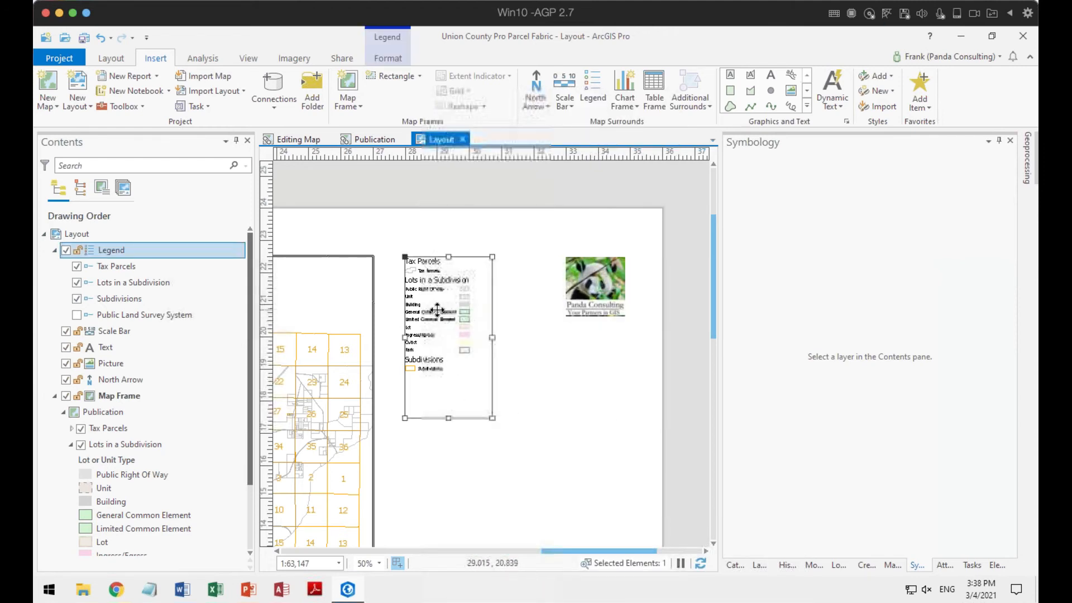
{"action": "left_click_drag", "start_coordinate": [435, 300], "coordinate": [459, 300]}
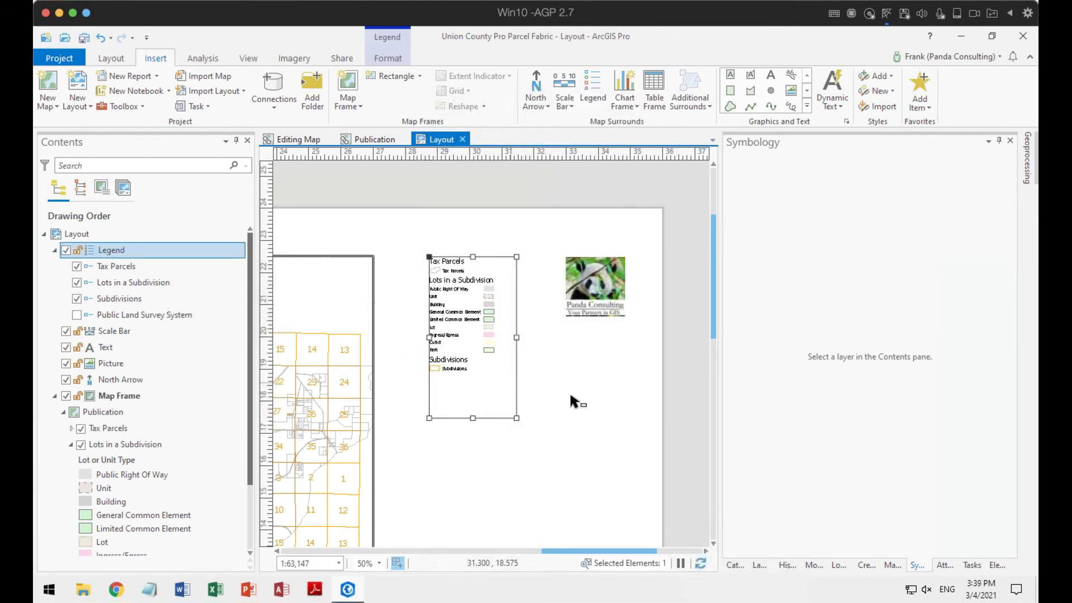
{"action": "left_click", "coordinate": [571, 413]}
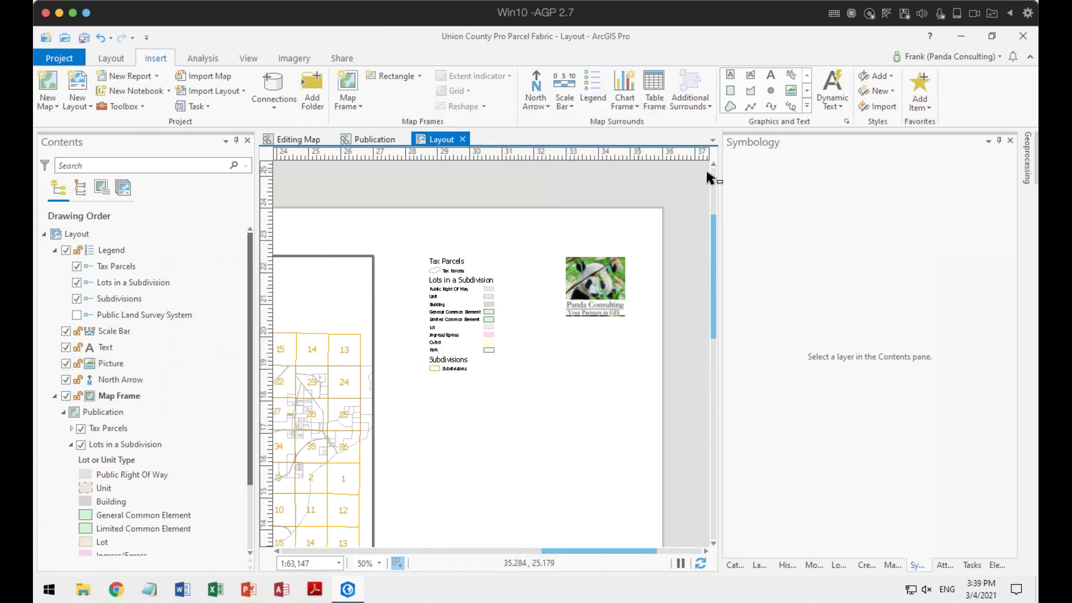
{"action": "scroll", "coordinate": [607, 326], "scroll_direction": "down", "scroll_amount": 3}
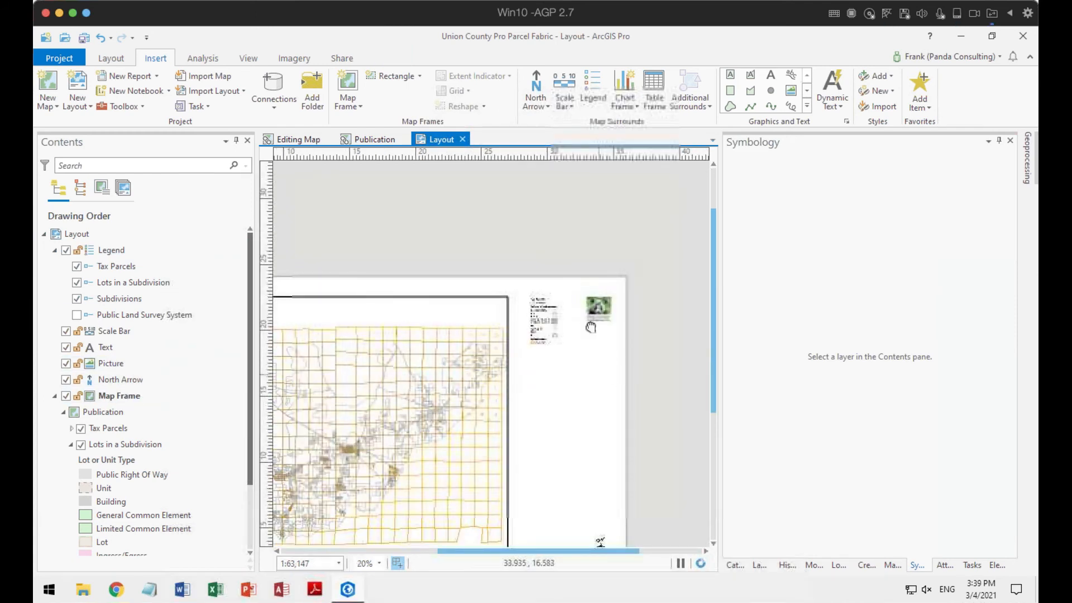
{"action": "left_click_drag", "start_coordinate": [603, 366], "coordinate": [591, 300]}
{"action": "scroll", "coordinate": [534, 269], "scroll_direction": "up", "scroll_amount": 5}
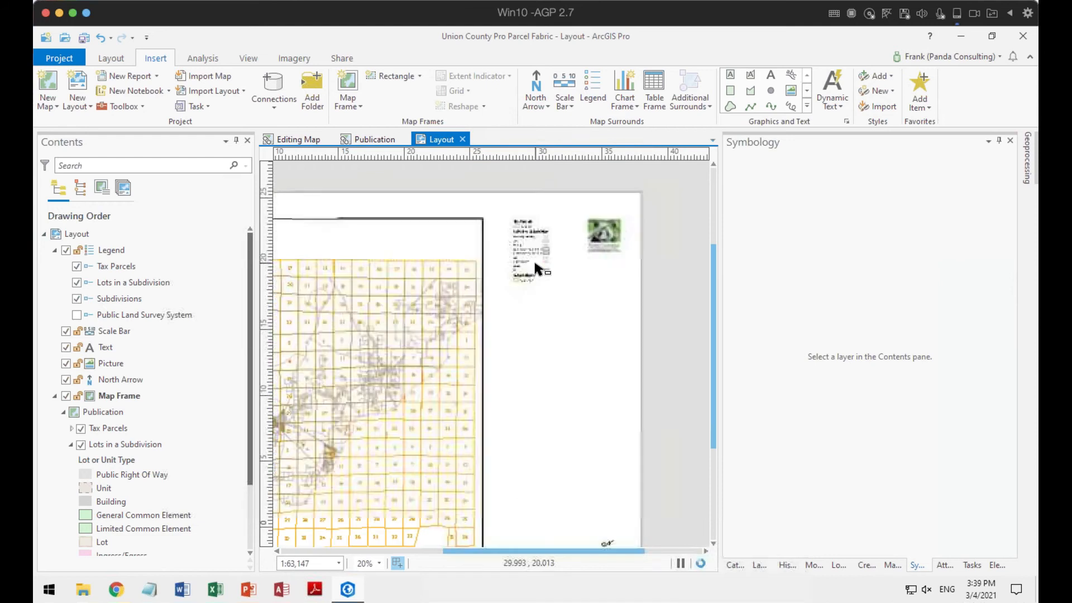
Step: Open the Lots in a Subdivision legend item's properties and show feature counts beside its class labels
{"action": "left_click", "coordinate": [515, 302]}
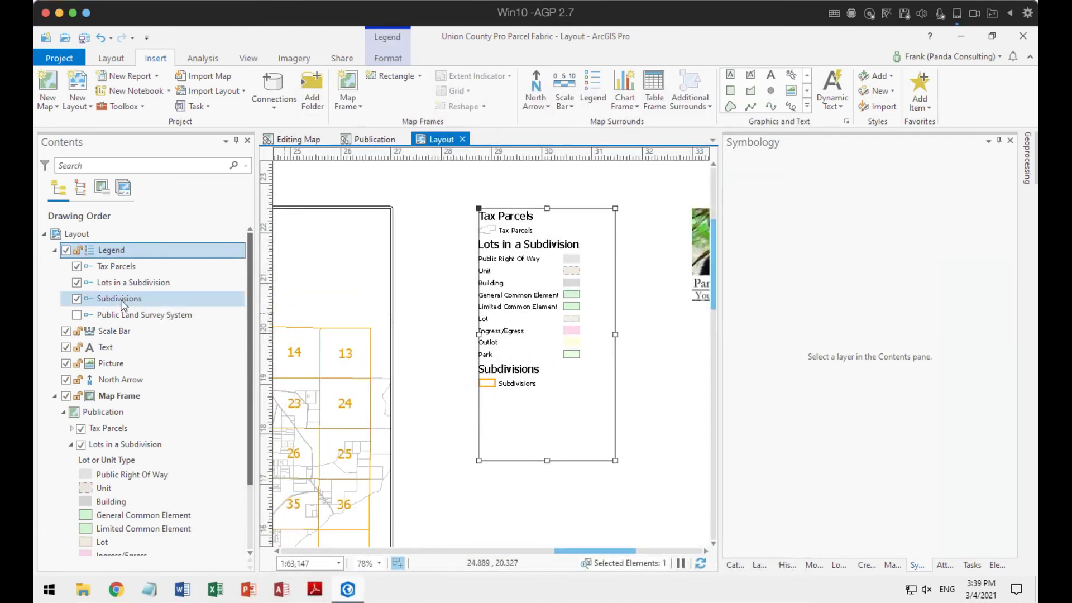
{"action": "left_click", "coordinate": [116, 283]}
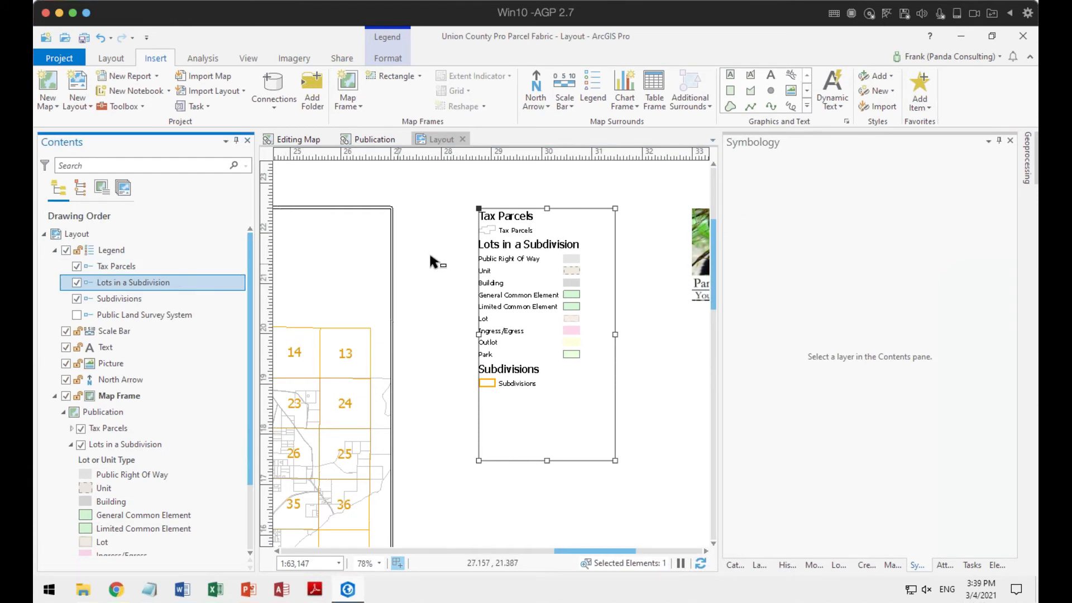
{"action": "double_click", "coordinate": [548, 244]}
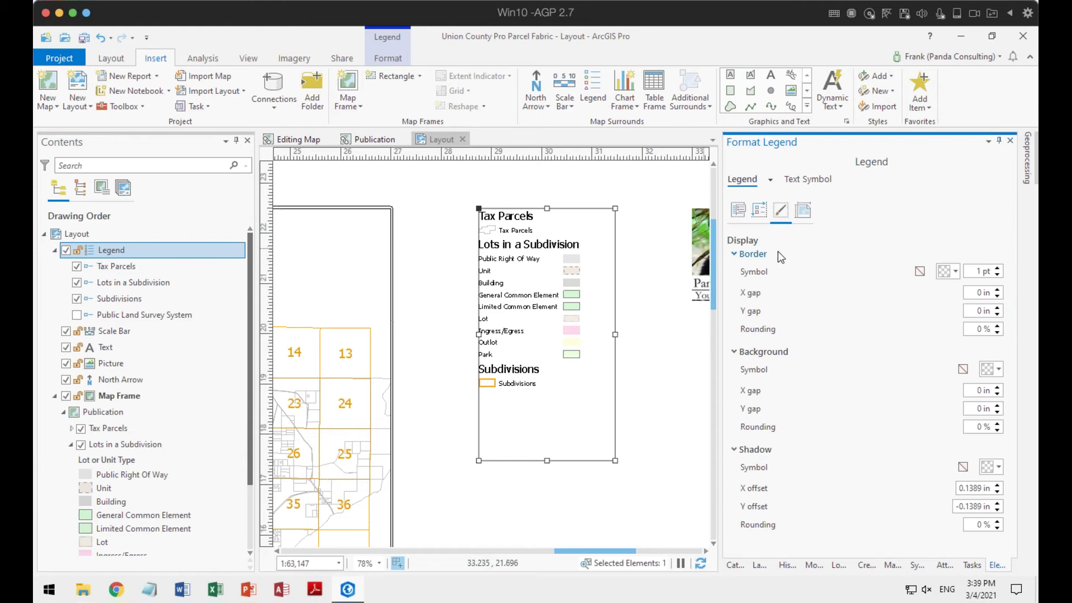
{"action": "left_click", "coordinate": [113, 285]}
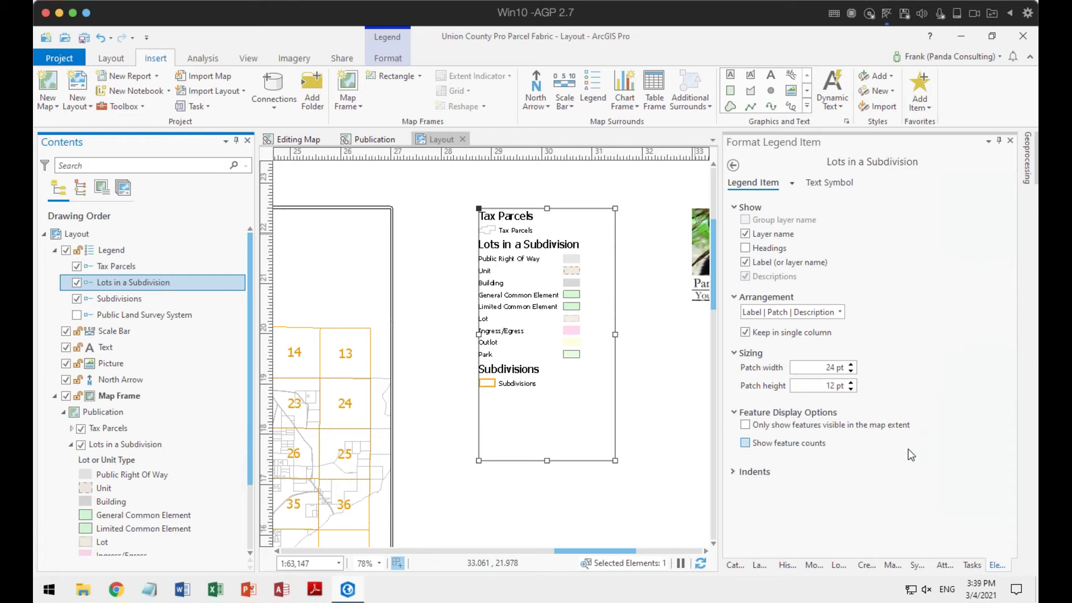
{"action": "left_click", "coordinate": [745, 443]}
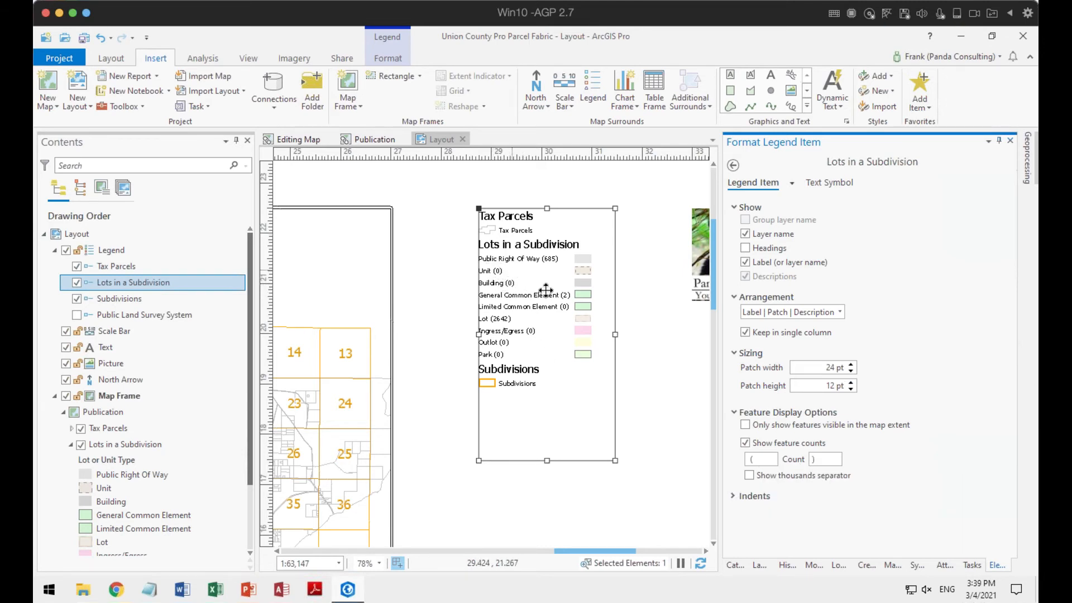
{"action": "scroll", "coordinate": [558, 295], "scroll_direction": "up", "scroll_amount": 5}
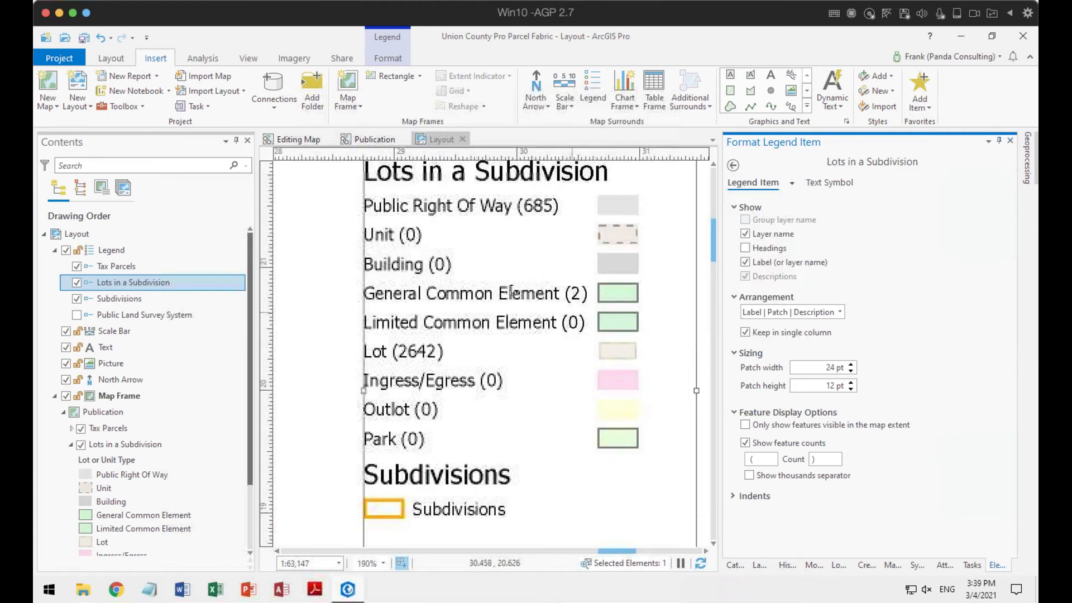
Step: Show a thousands separator in the Lots in a Subdivision counts and restrict the item to features visible in the map extent
{"action": "left_click", "coordinate": [749, 475]}
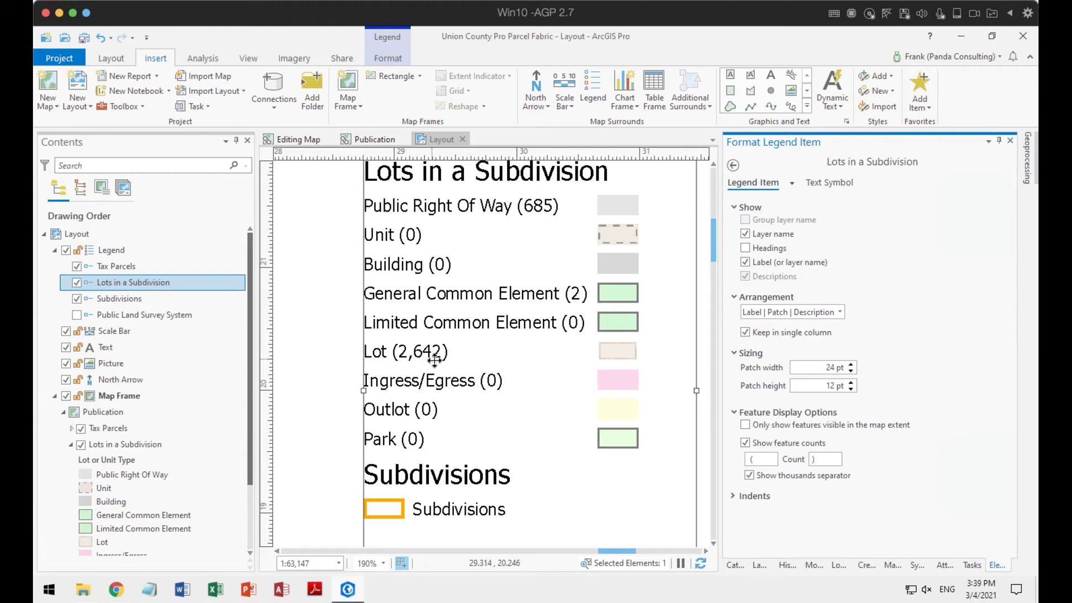
{"action": "scroll", "coordinate": [558, 377], "scroll_direction": "down", "scroll_amount": 4}
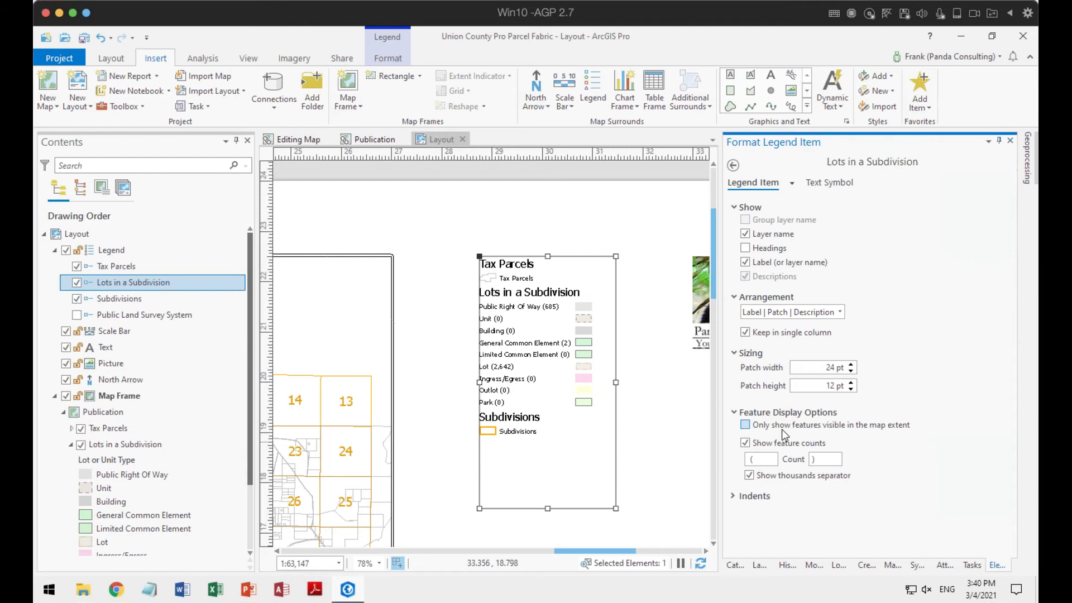
{"action": "left_click", "coordinate": [744, 426]}
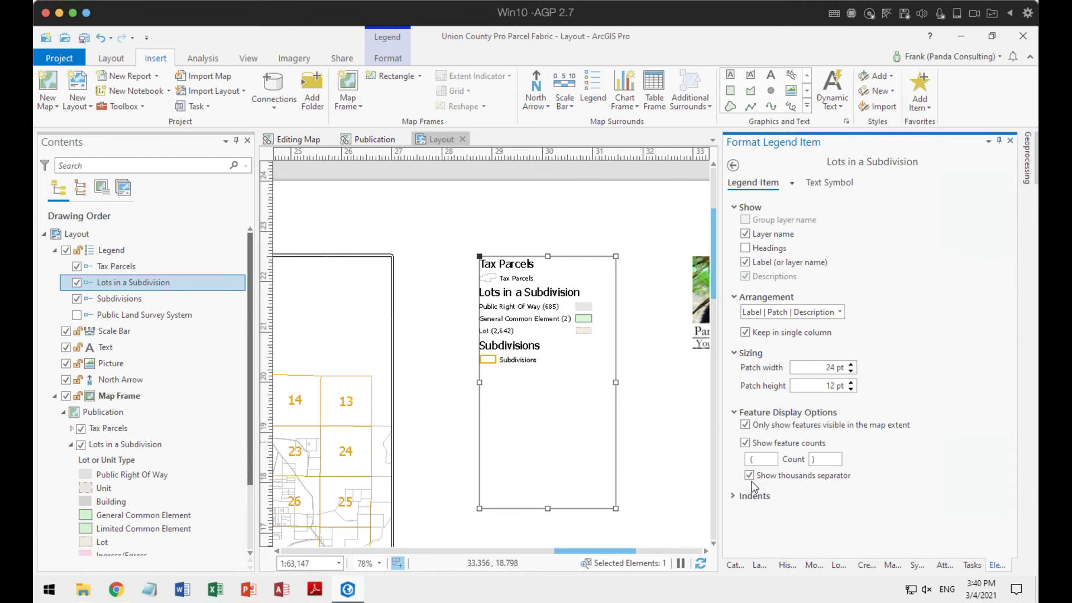
Step: Set the map frame's scale to 1:5,000
{"action": "left_click_drag", "start_coordinate": [330, 486], "coordinate": [592, 422]}
{"action": "scroll", "coordinate": [568, 425], "scroll_direction": "up", "scroll_amount": 4}
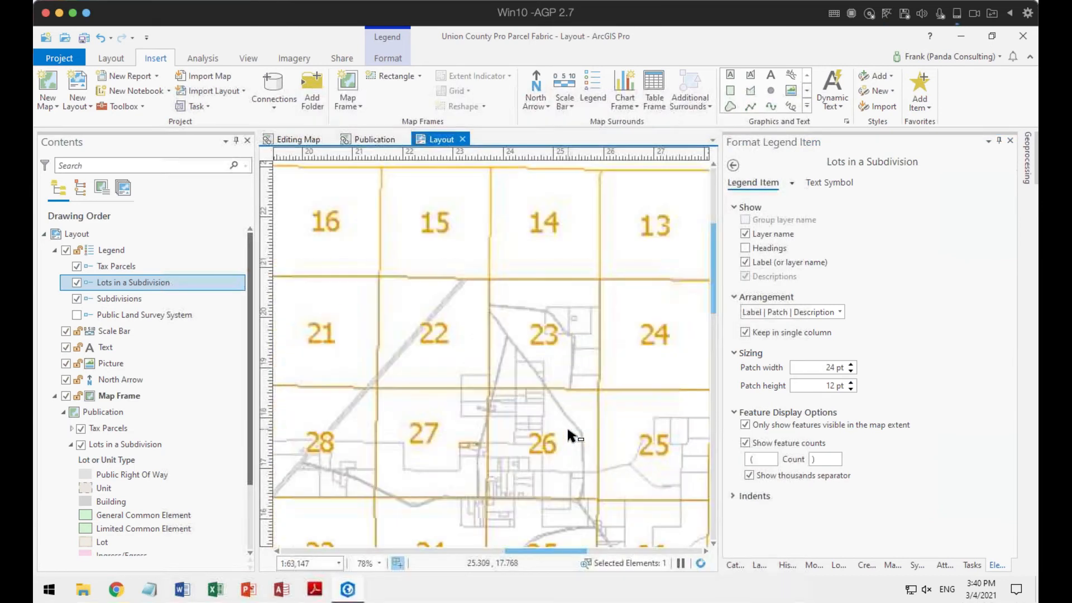
{"action": "scroll", "coordinate": [556, 449], "scroll_direction": "down", "scroll_amount": 2}
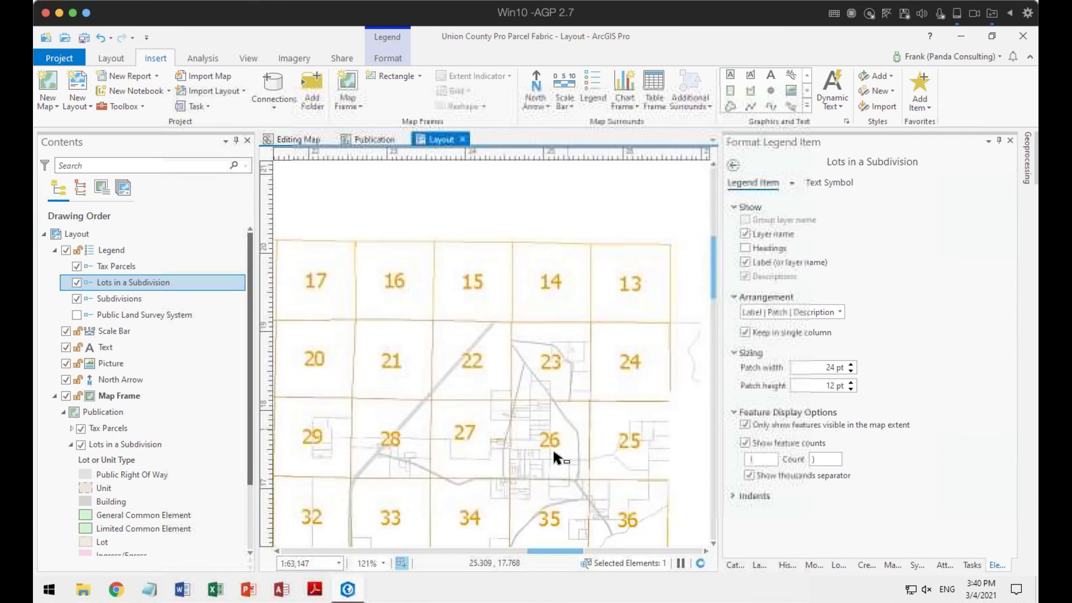
{"action": "left_click", "coordinate": [339, 564]}
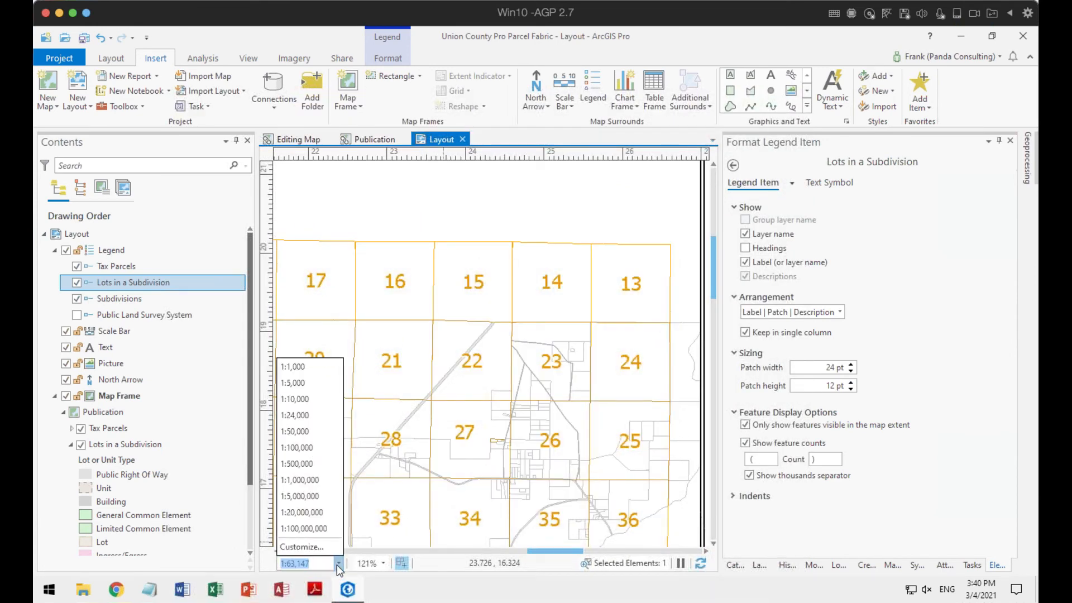
{"action": "left_click", "coordinate": [300, 383]}
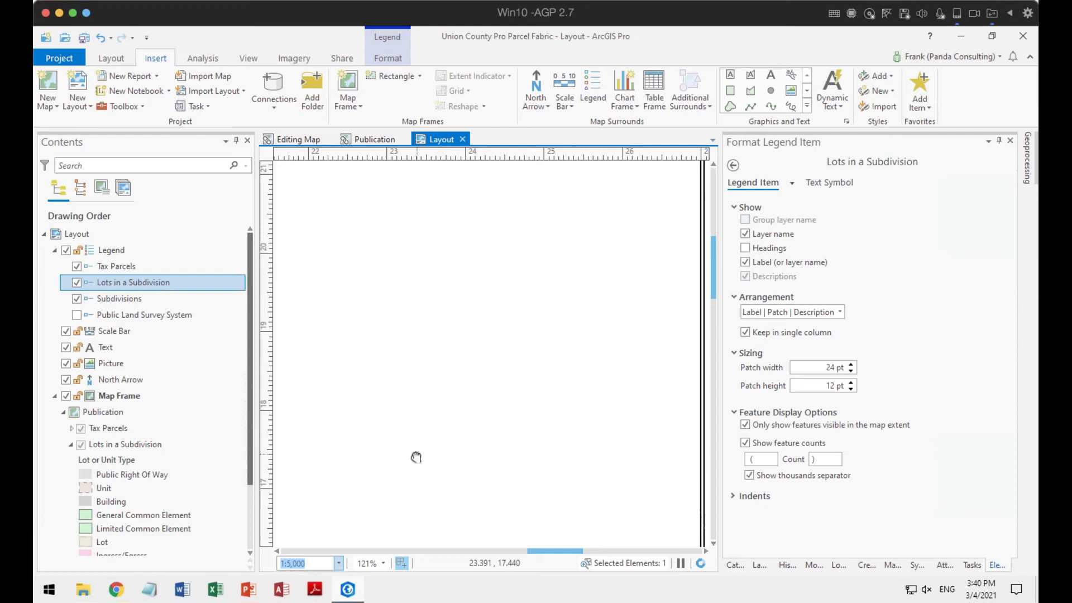
Step: Set the map frame's scale to 1:24,000 and select the map frame on the page
{"action": "scroll", "coordinate": [565, 354], "scroll_direction": "down", "scroll_amount": 4}
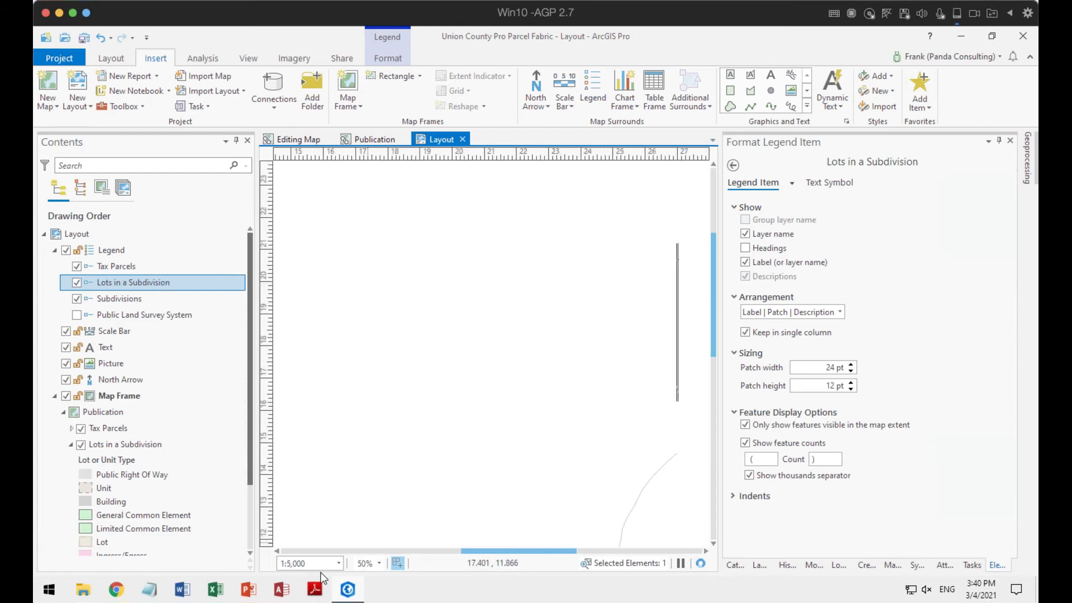
{"action": "left_click", "coordinate": [338, 564]}
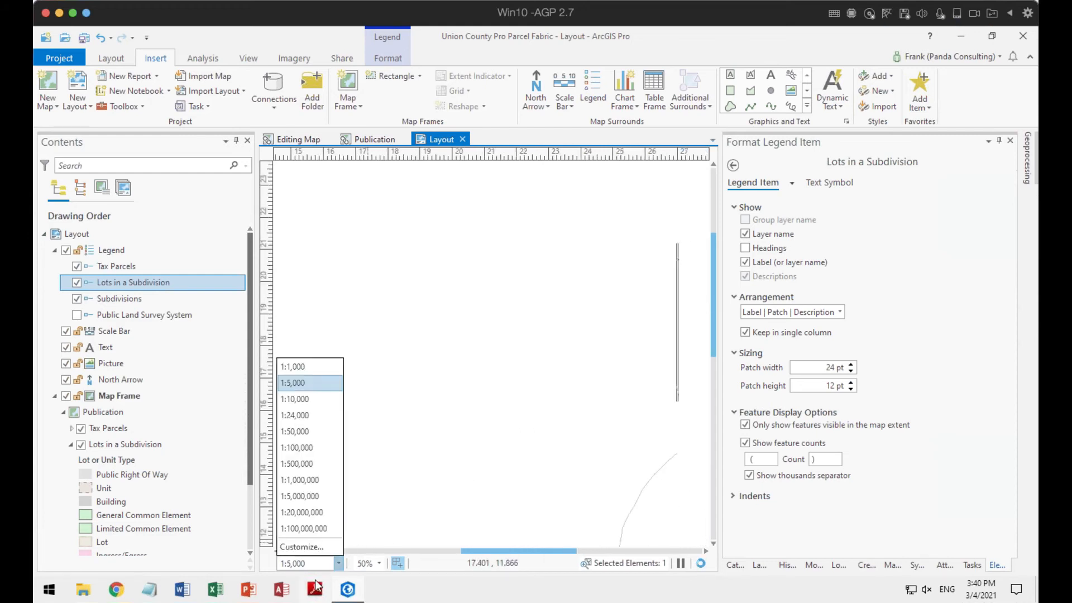
{"action": "left_click", "coordinate": [296, 416]}
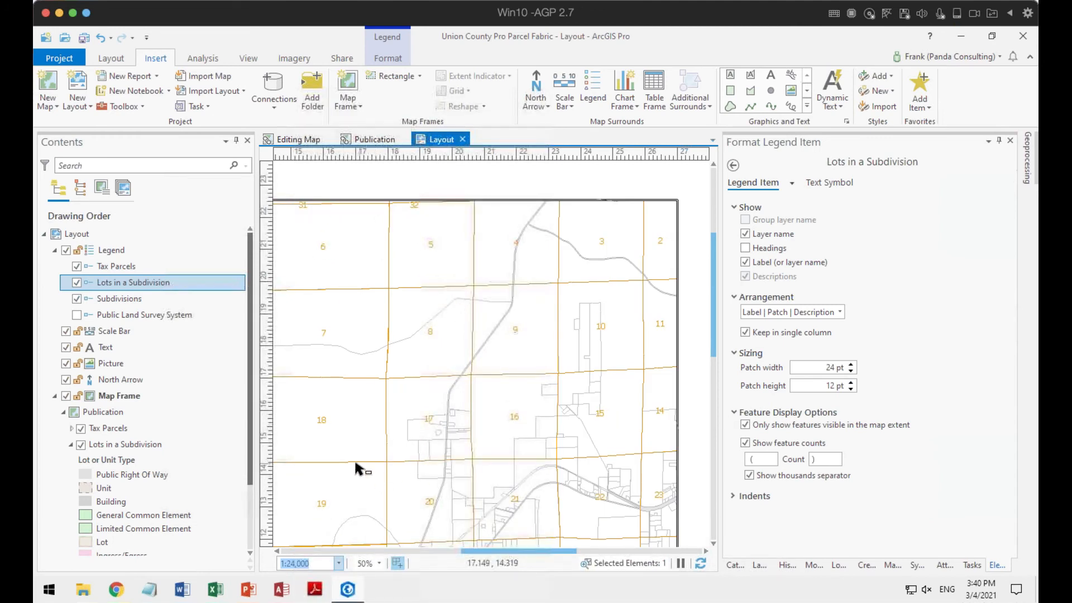
{"action": "left_click", "coordinate": [411, 404]}
{"action": "scroll", "coordinate": [411, 403], "scroll_direction": "down", "scroll_amount": 2}
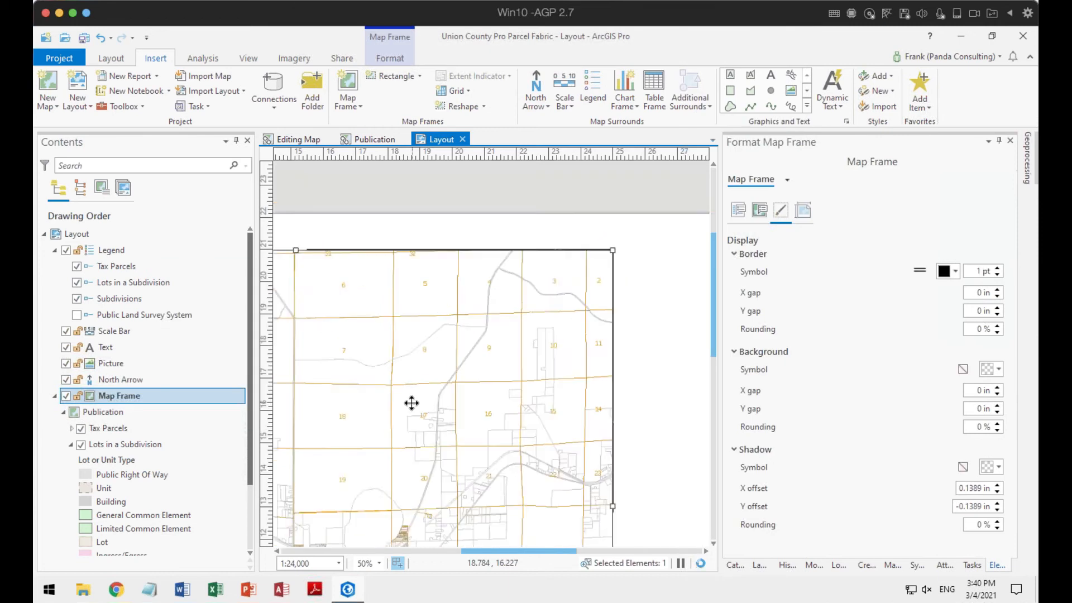
{"action": "scroll", "coordinate": [412, 403], "scroll_direction": "up", "scroll_amount": 4}
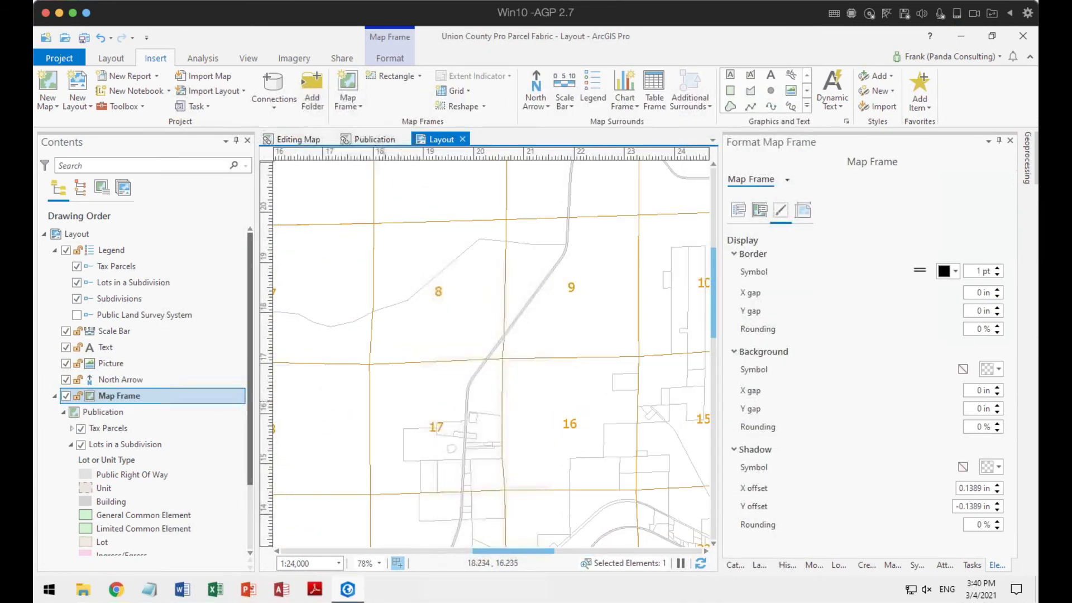
Step: Try to zoom and pan the map inside its frame with the Navigate tool
{"action": "left_click", "coordinate": [108, 60]}
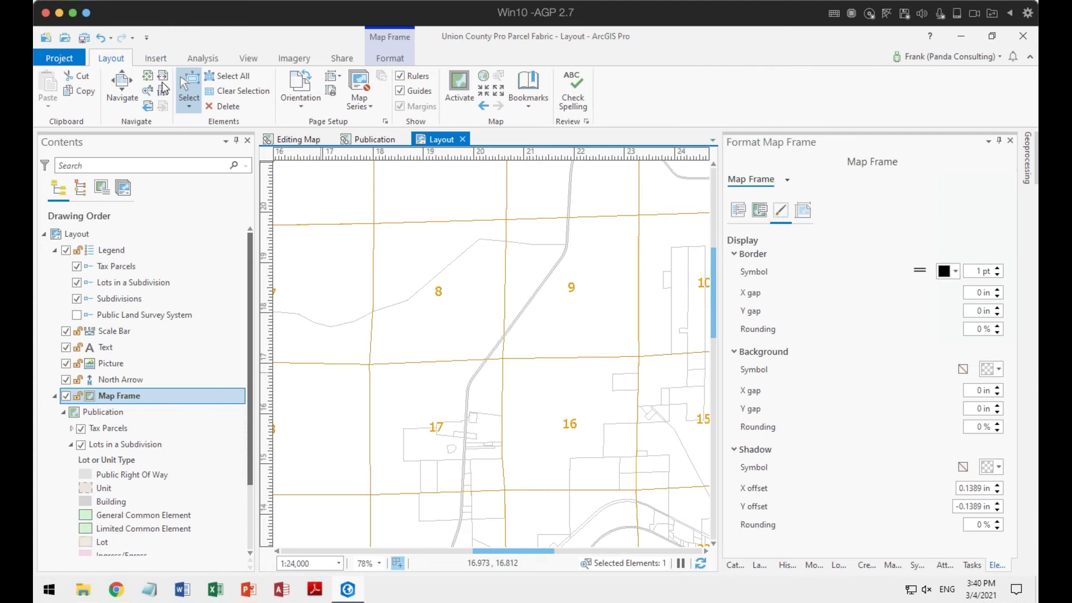
{"action": "left_click", "coordinate": [119, 78]}
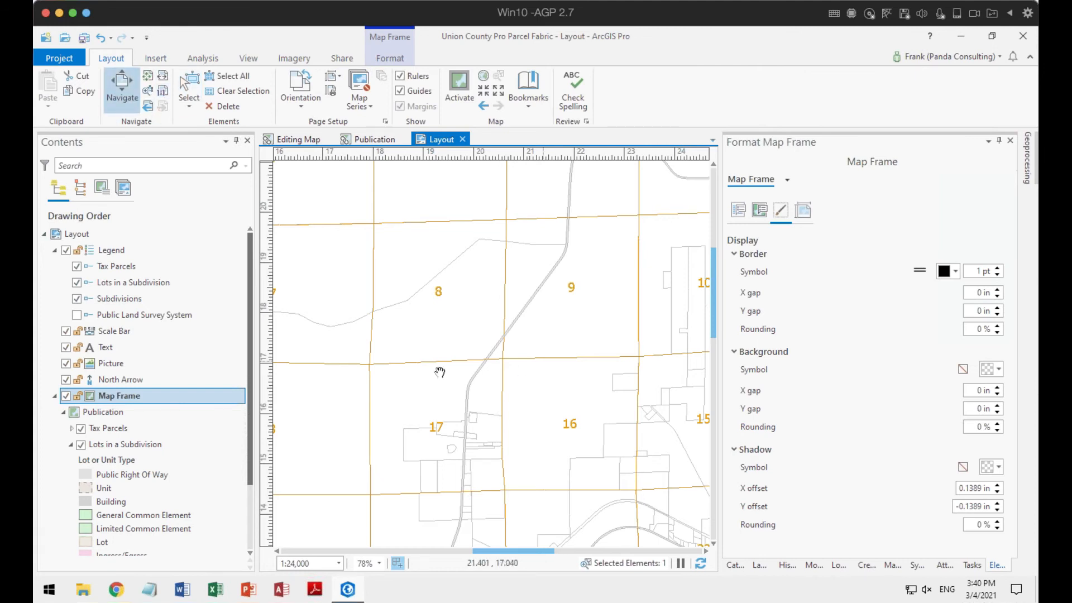
{"action": "scroll", "coordinate": [450, 369], "scroll_direction": "up", "scroll_amount": 2}
{"action": "scroll", "coordinate": [450, 368], "scroll_direction": "up", "scroll_amount": 2}
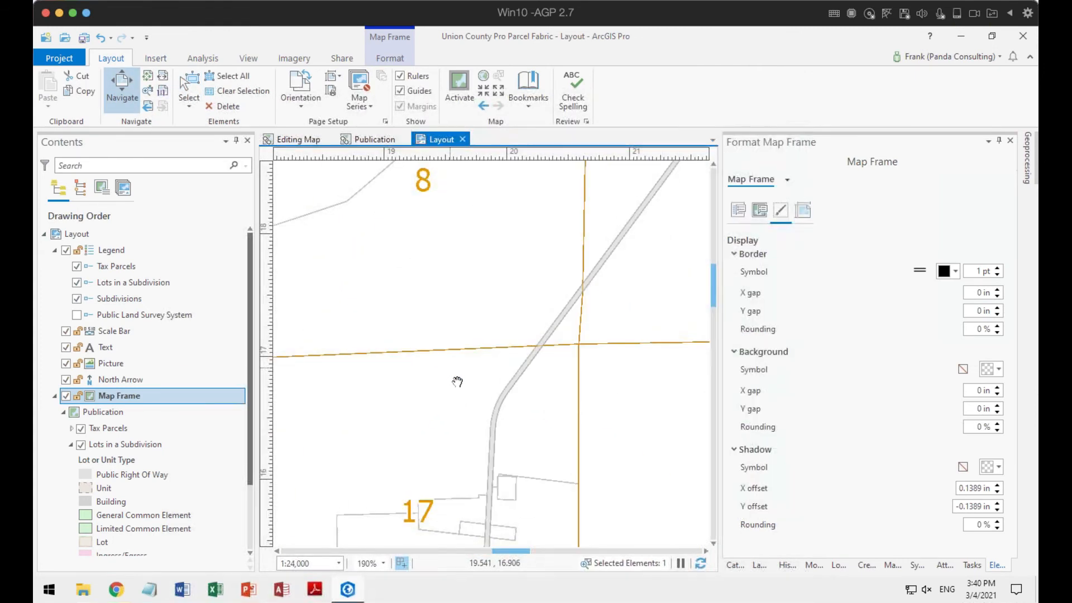
{"action": "left_click_drag", "start_coordinate": [505, 363], "coordinate": [603, 299]}
{"action": "scroll", "coordinate": [603, 299], "scroll_direction": "down", "scroll_amount": 4}
{"action": "scroll", "coordinate": [606, 307], "scroll_direction": "down", "scroll_amount": 2}
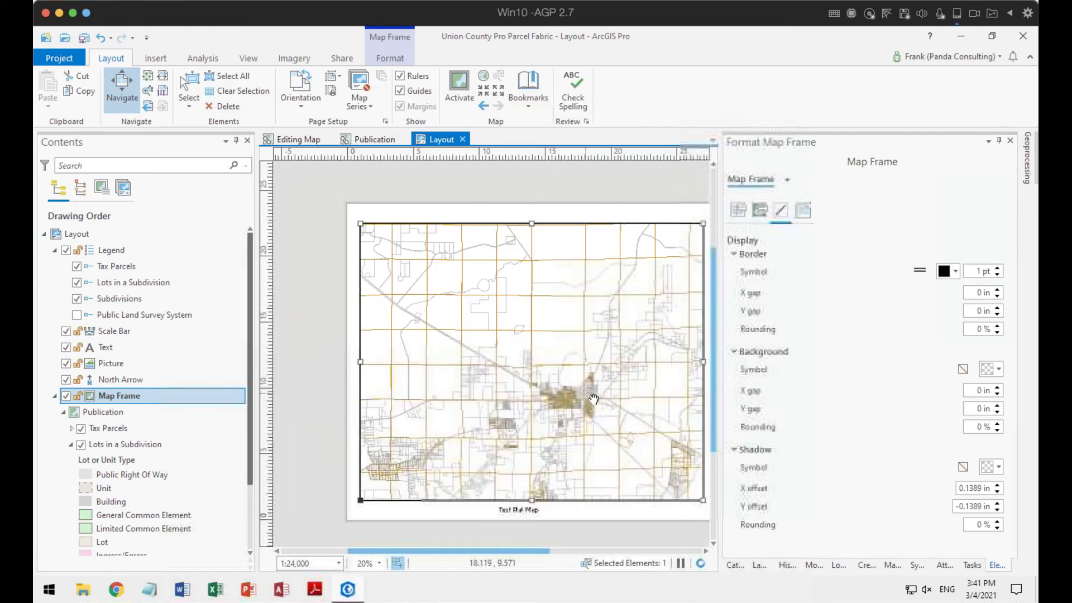
{"action": "left_click", "coordinate": [148, 94]}
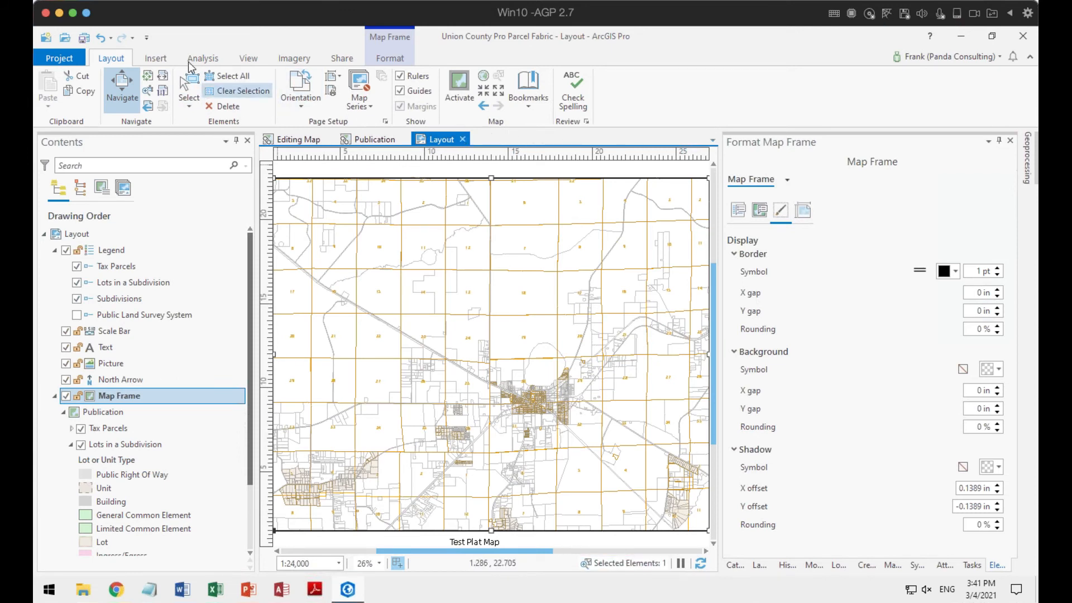
{"action": "left_click", "coordinate": [248, 59]}
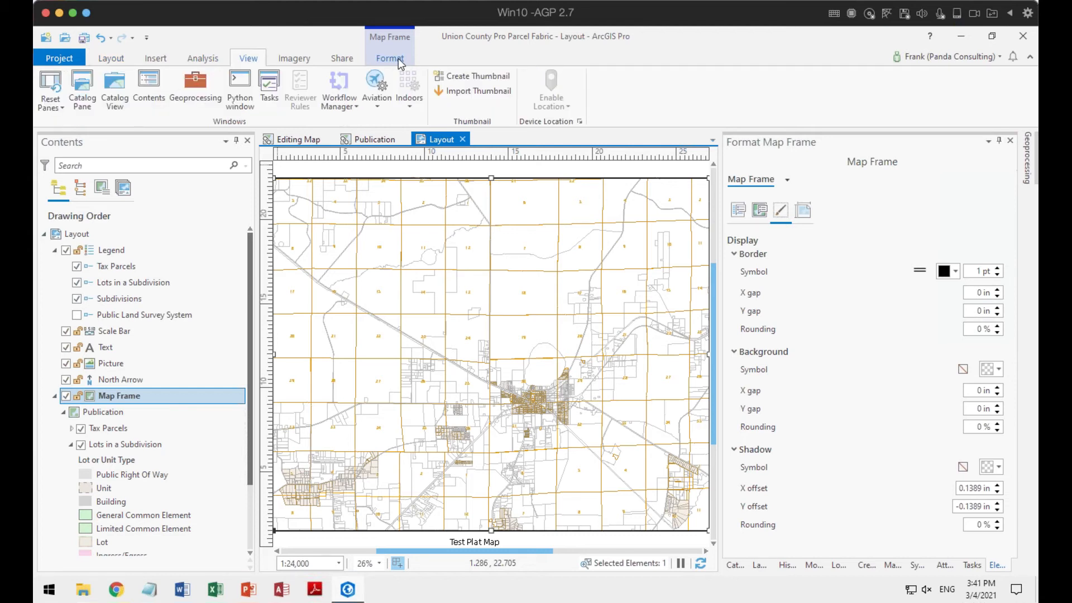
{"action": "left_click", "coordinate": [112, 60]}
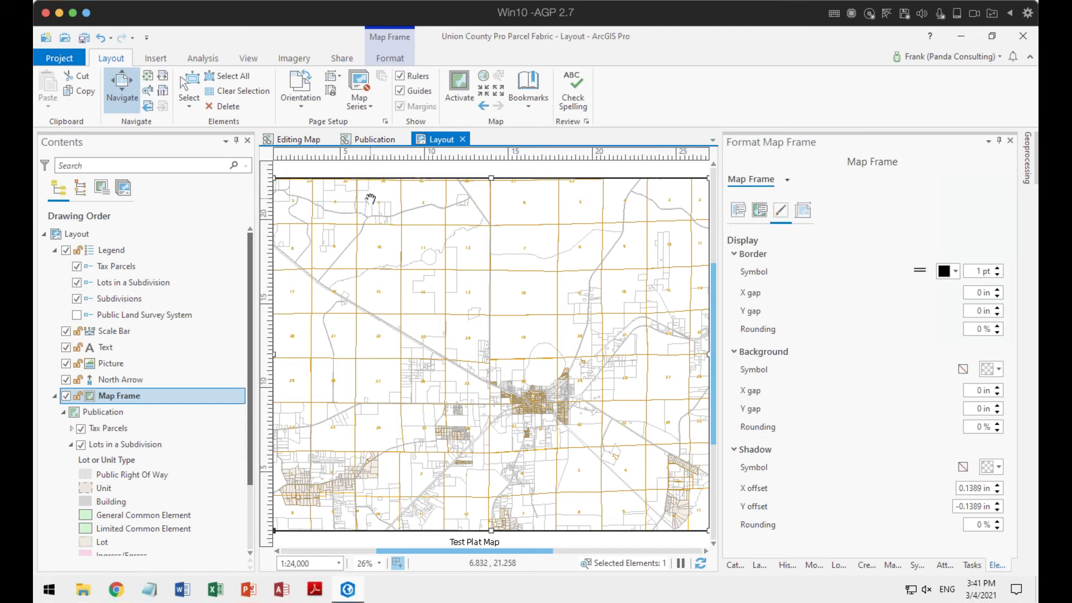
{"action": "scroll", "coordinate": [474, 252], "scroll_direction": "down", "scroll_amount": 2}
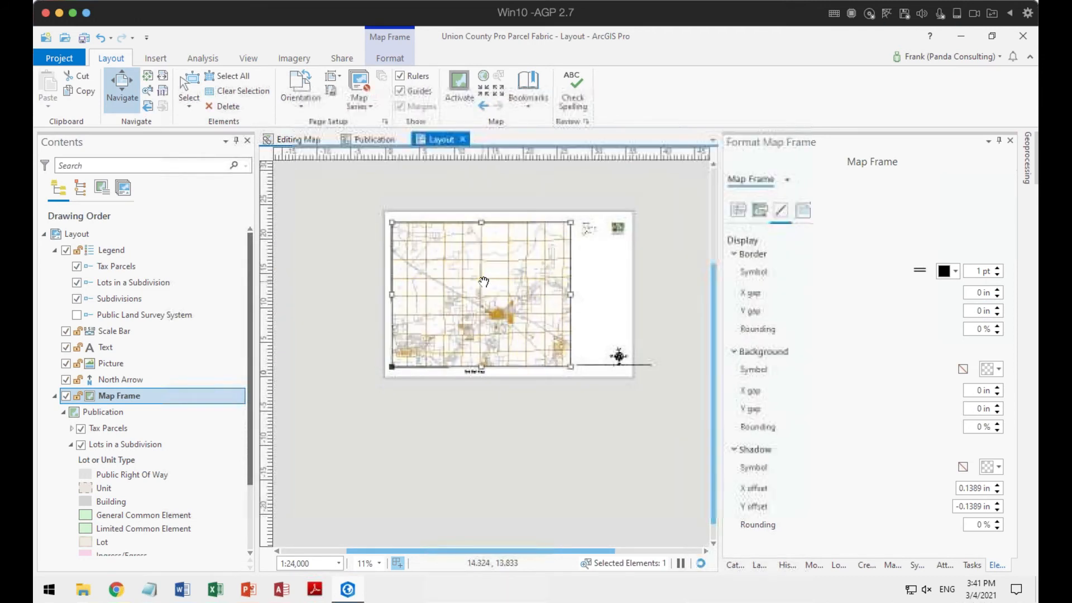
{"action": "scroll", "coordinate": [474, 252], "scroll_direction": "up", "scroll_amount": 1}
{"action": "scroll", "coordinate": [447, 278], "scroll_direction": "up", "scroll_amount": 2}
{"action": "scroll", "coordinate": [464, 305], "scroll_direction": "up", "scroll_amount": 4}
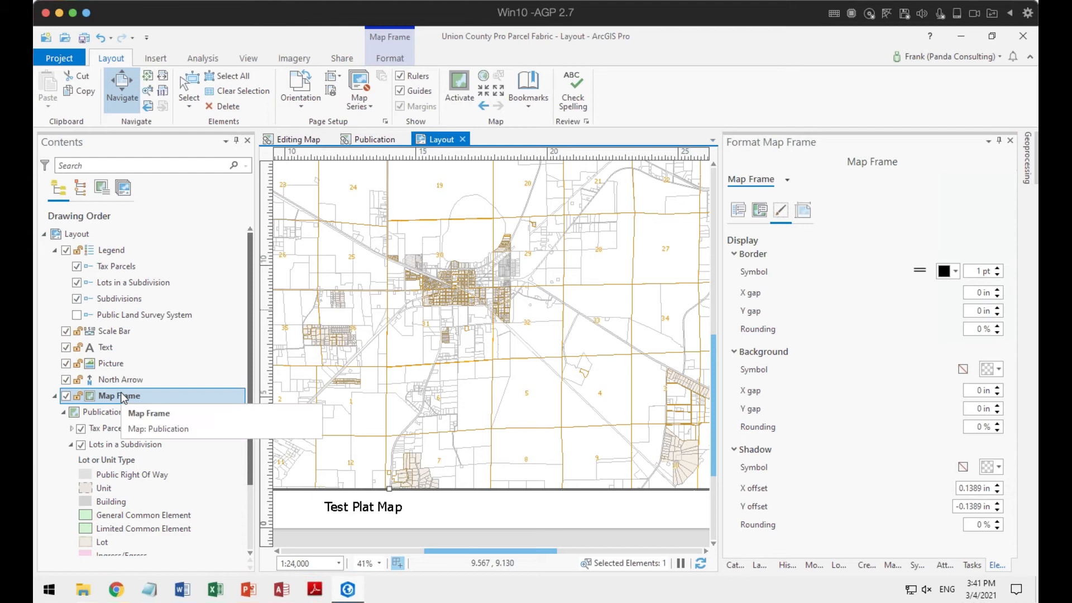
Step: Activate the map frame, zoom its map in to 1:1,056 over the central town blocks, and return to the layout
{"action": "left_click", "coordinate": [459, 78]}
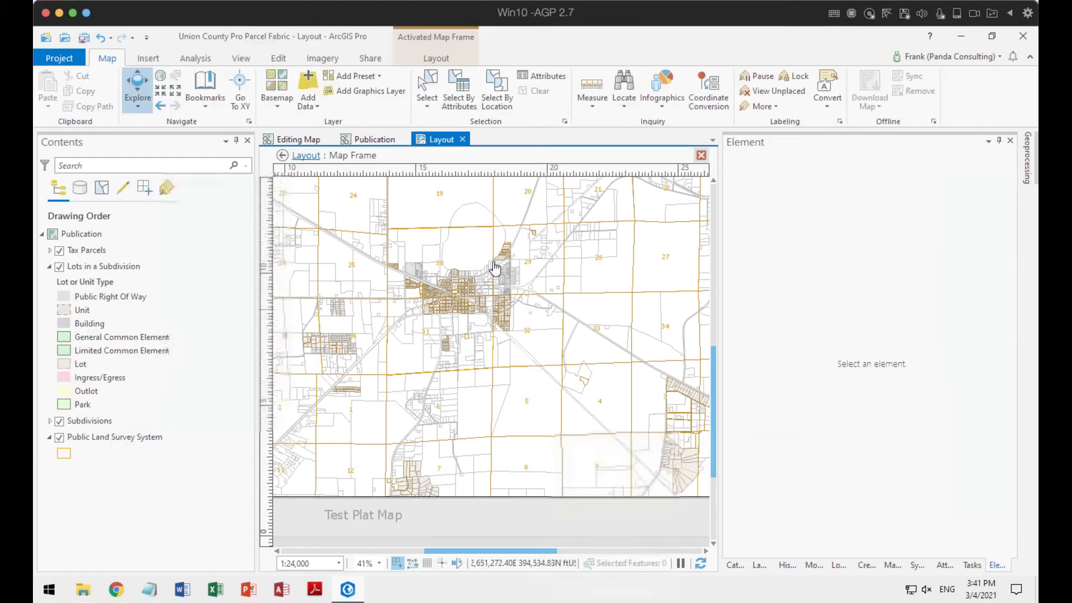
{"action": "scroll", "coordinate": [441, 288], "scroll_direction": "up", "scroll_amount": 3}
{"action": "scroll", "coordinate": [442, 287], "scroll_direction": "up", "scroll_amount": 3}
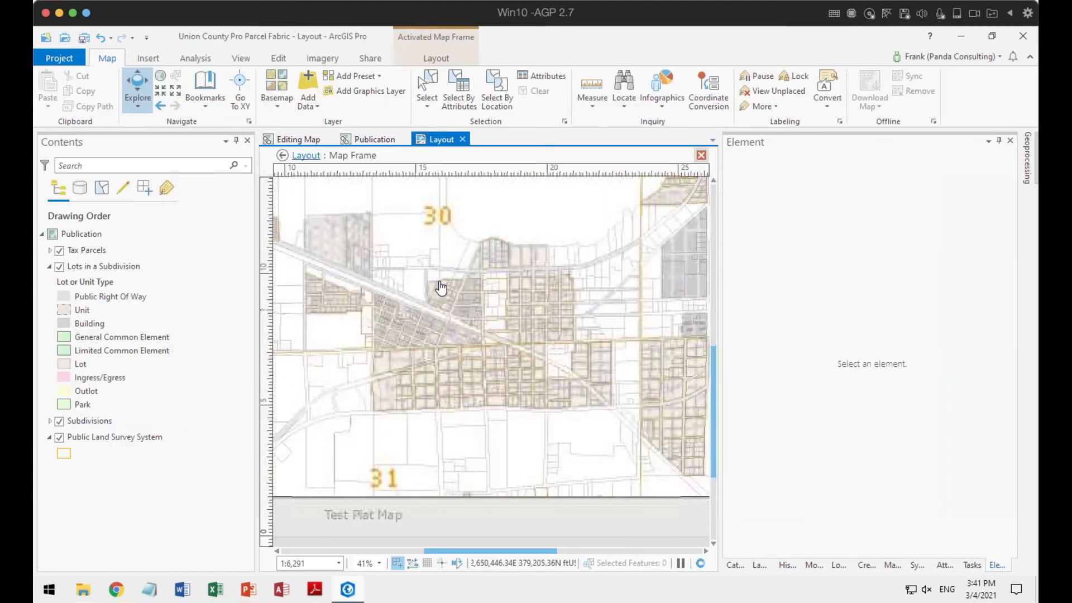
{"action": "scroll", "coordinate": [502, 355], "scroll_direction": "up", "scroll_amount": 3}
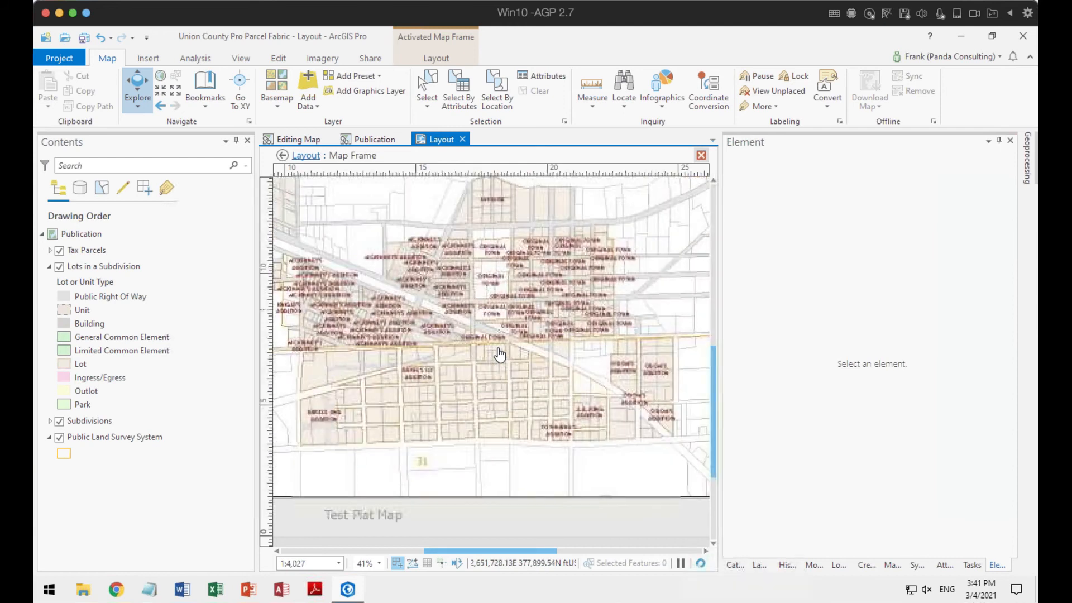
{"action": "scroll", "coordinate": [502, 355], "scroll_direction": "up", "scroll_amount": 3}
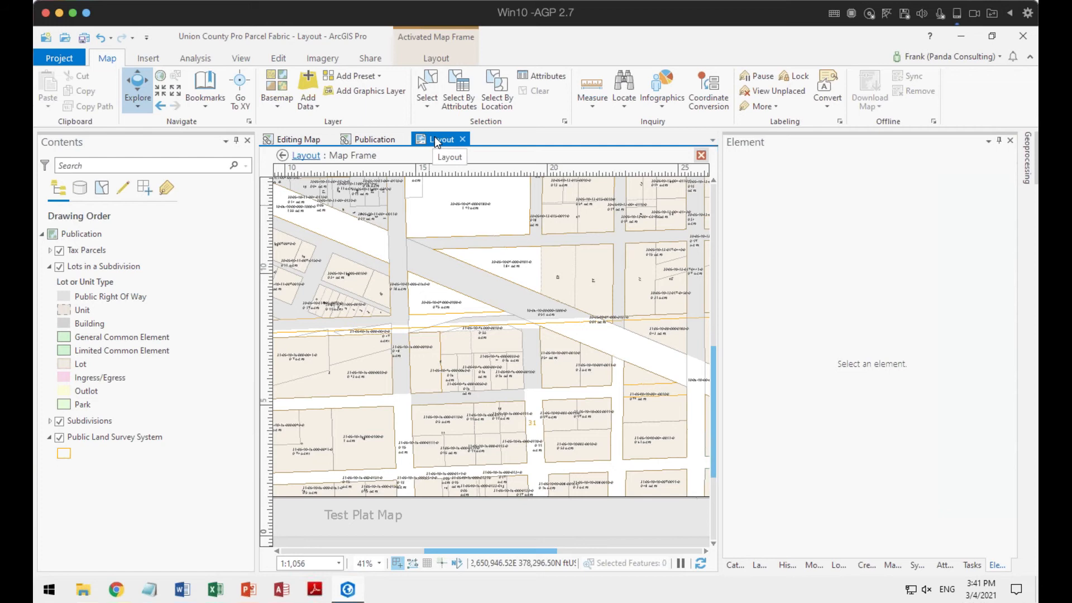
{"action": "left_click", "coordinate": [283, 156]}
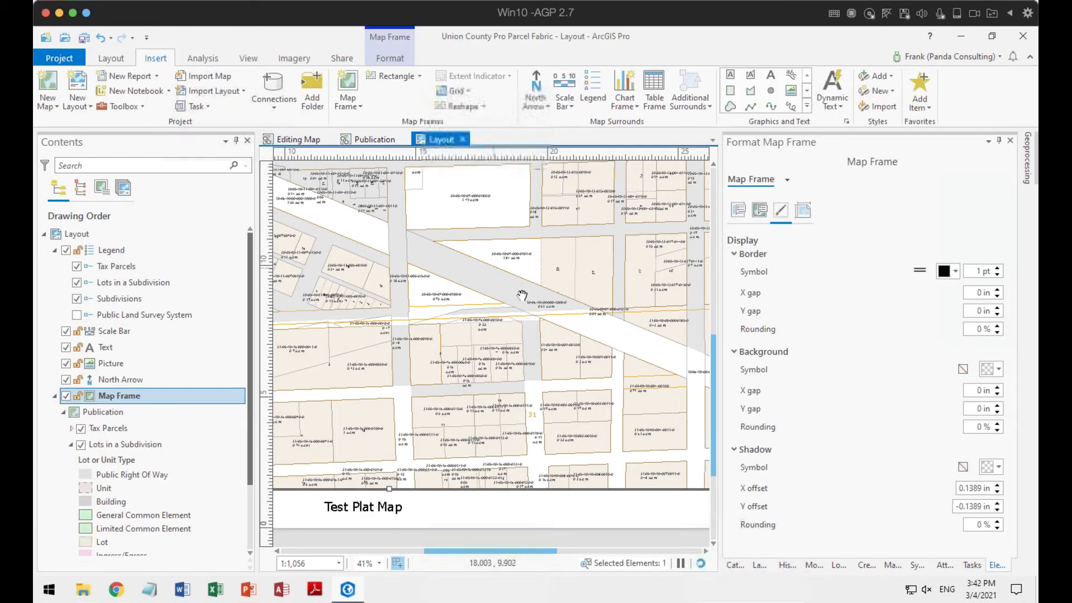
Step: Show feature counts for the Tax Parcels legend item and restrict it to features visible in the map extent
{"action": "scroll", "coordinate": [524, 296], "scroll_direction": "down", "scroll_amount": 5}
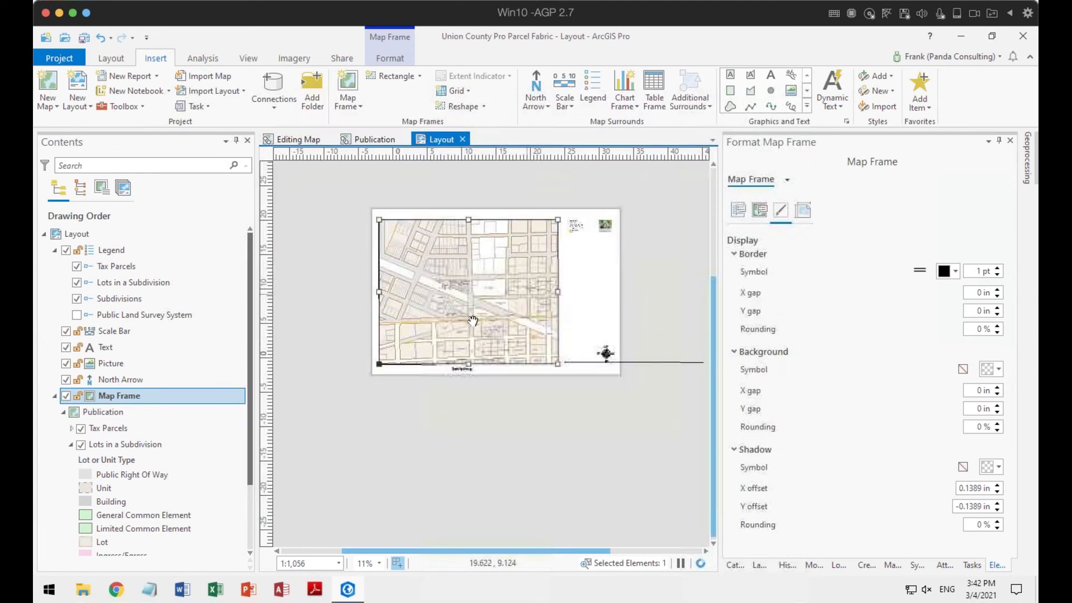
{"action": "scroll", "coordinate": [473, 327], "scroll_direction": "up", "scroll_amount": 3}
{"action": "scroll", "coordinate": [583, 257], "scroll_direction": "down", "scroll_amount": 1}
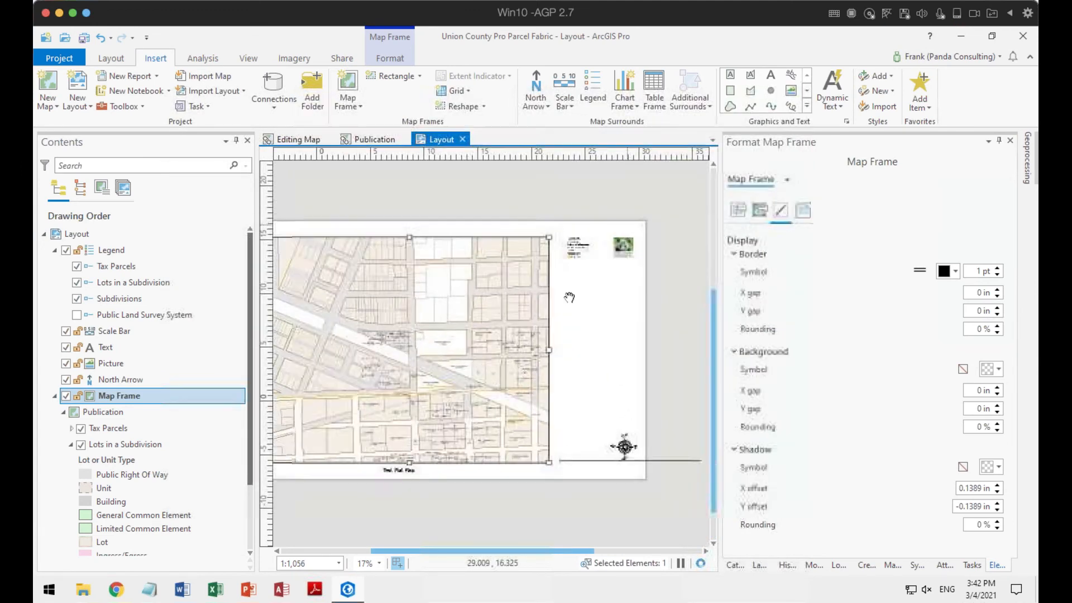
{"action": "scroll", "coordinate": [582, 257], "scroll_direction": "up", "scroll_amount": 9}
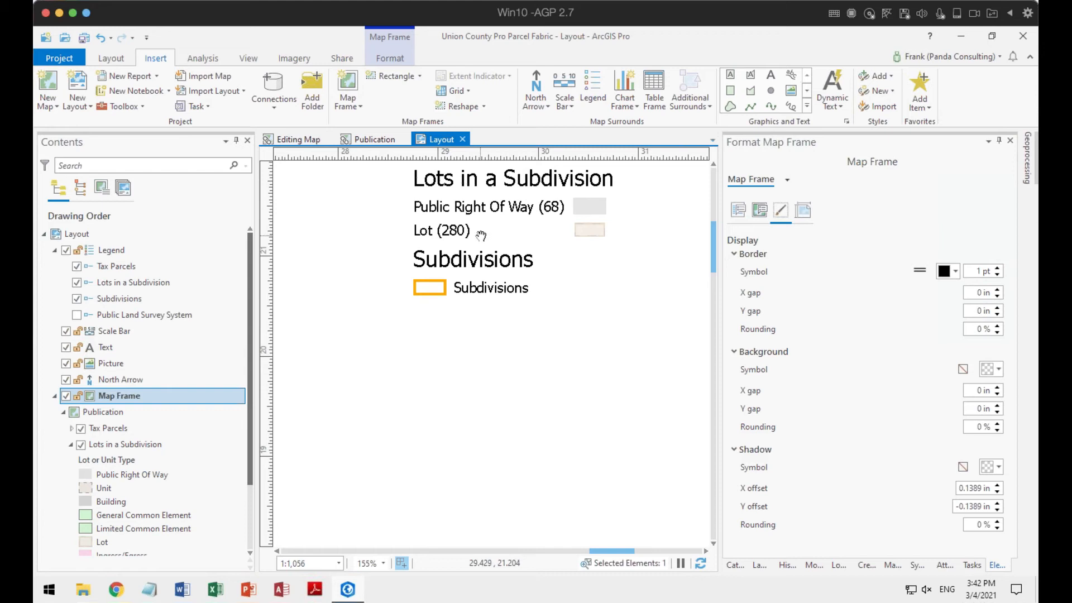
{"action": "left_click", "coordinate": [120, 271]}
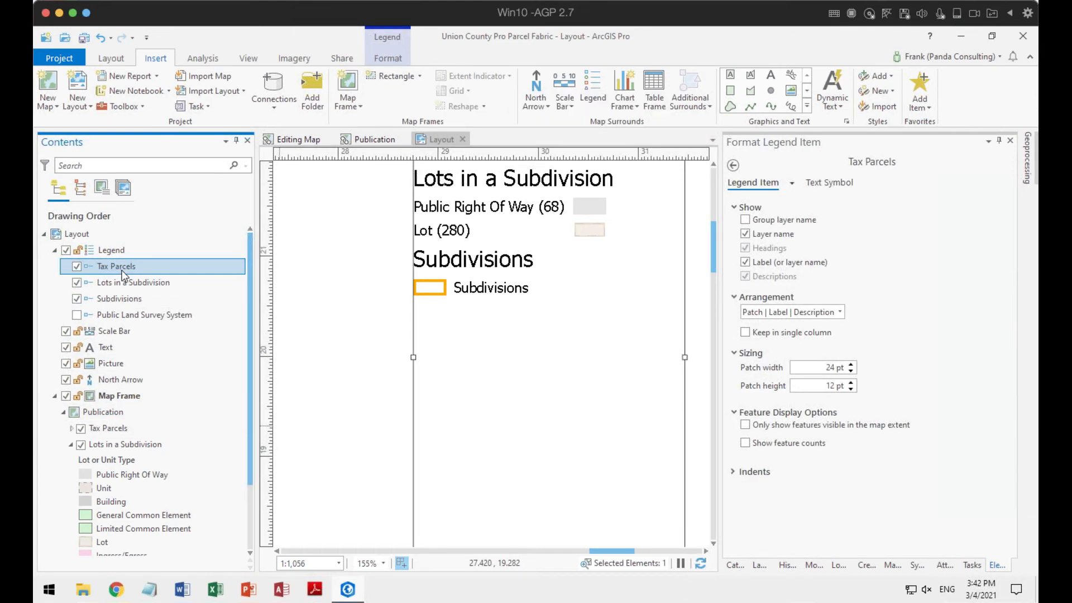
{"action": "left_click", "coordinate": [746, 444]}
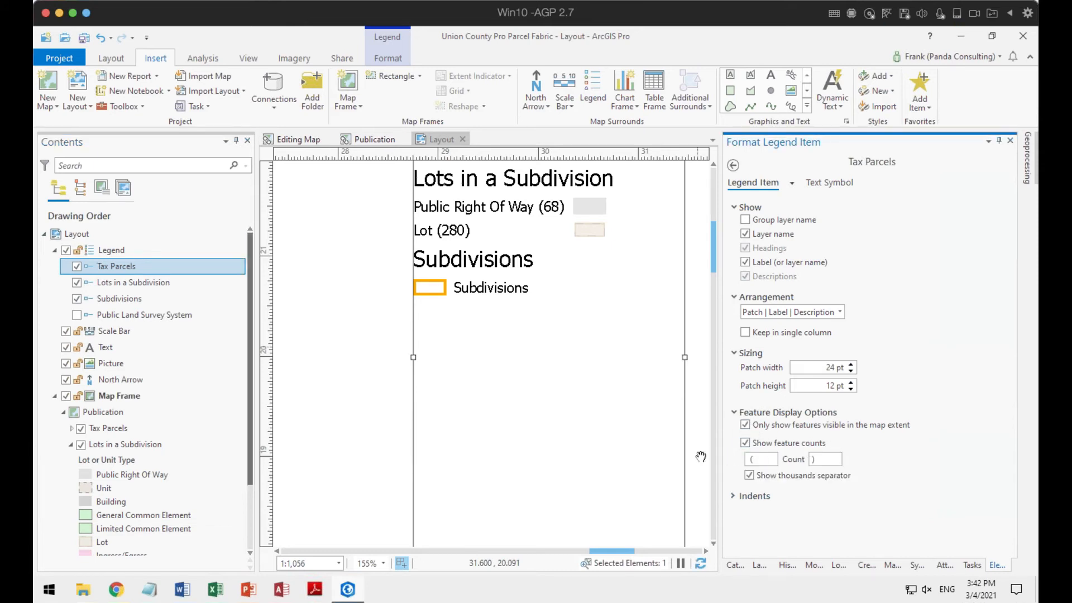
{"action": "scroll", "coordinate": [616, 301], "scroll_direction": "down", "scroll_amount": 3}
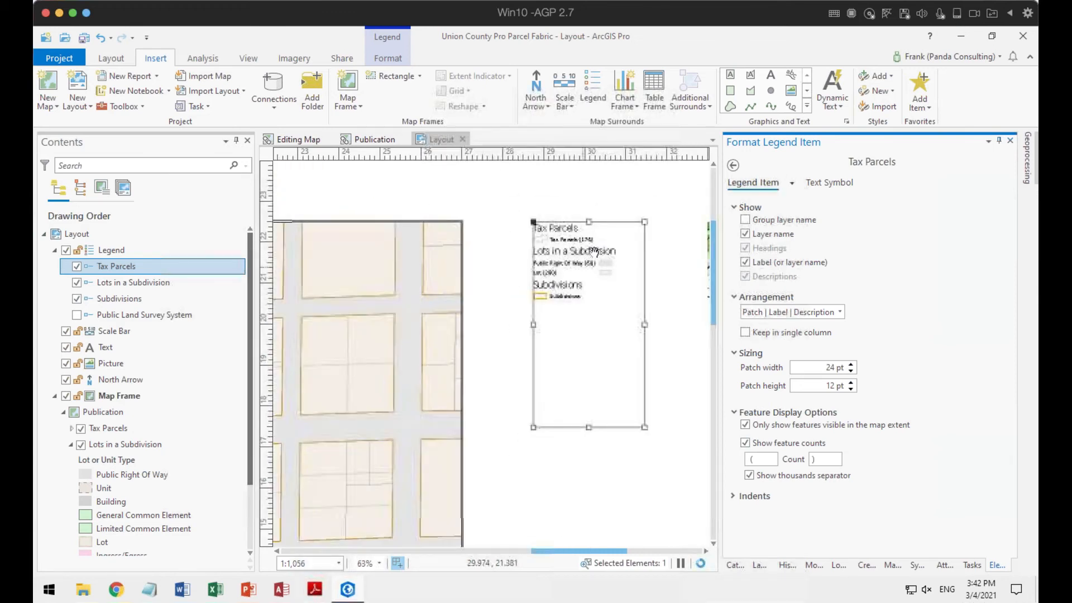
{"action": "scroll", "coordinate": [594, 252], "scroll_direction": "up", "scroll_amount": 3}
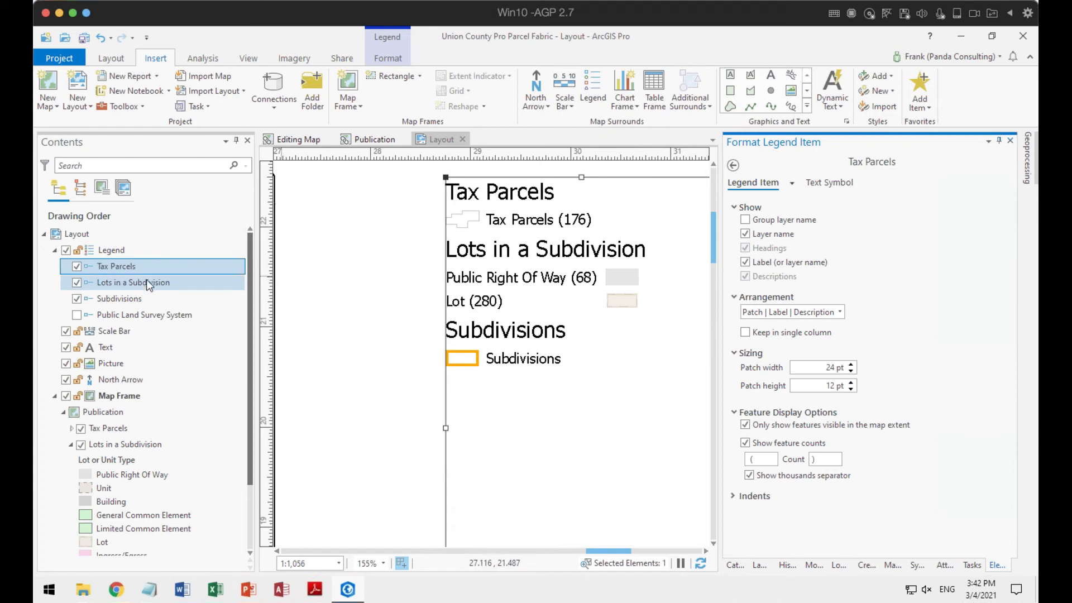
Step: Show feature counts for the Subdivisions legend item, restrict it to features visible in the map extent, and review the page
{"action": "left_click", "coordinate": [119, 299]}
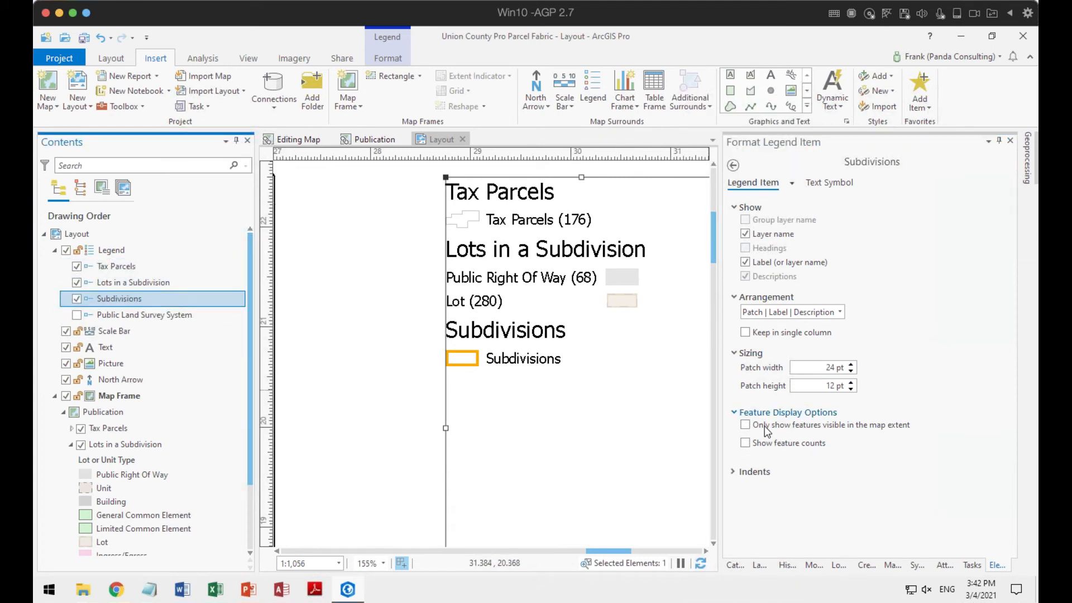
{"action": "left_click", "coordinate": [745, 443]}
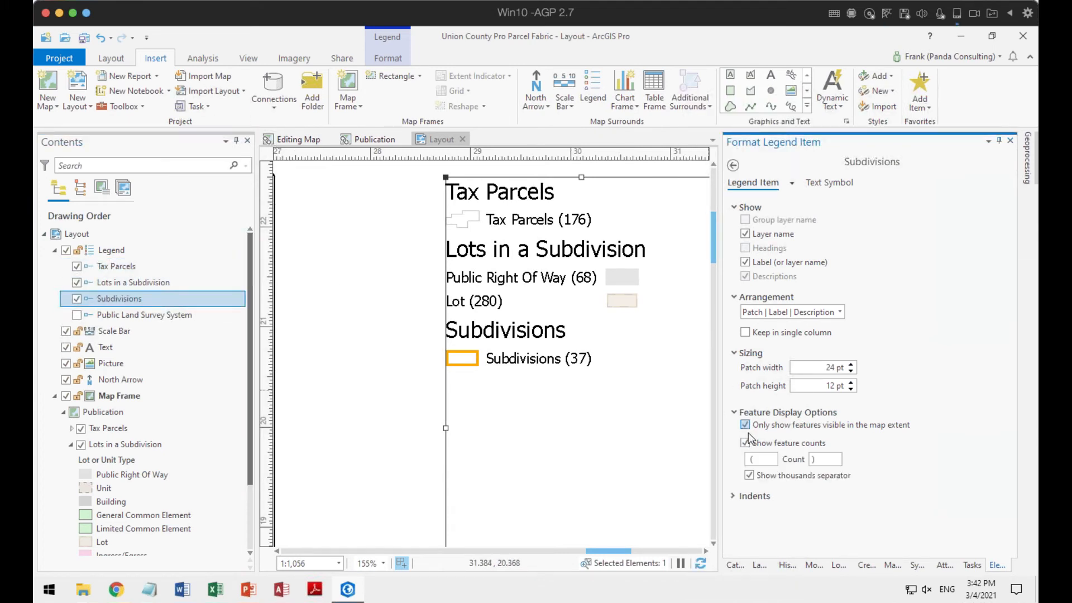
{"action": "scroll", "coordinate": [630, 367], "scroll_direction": "down", "scroll_amount": 5}
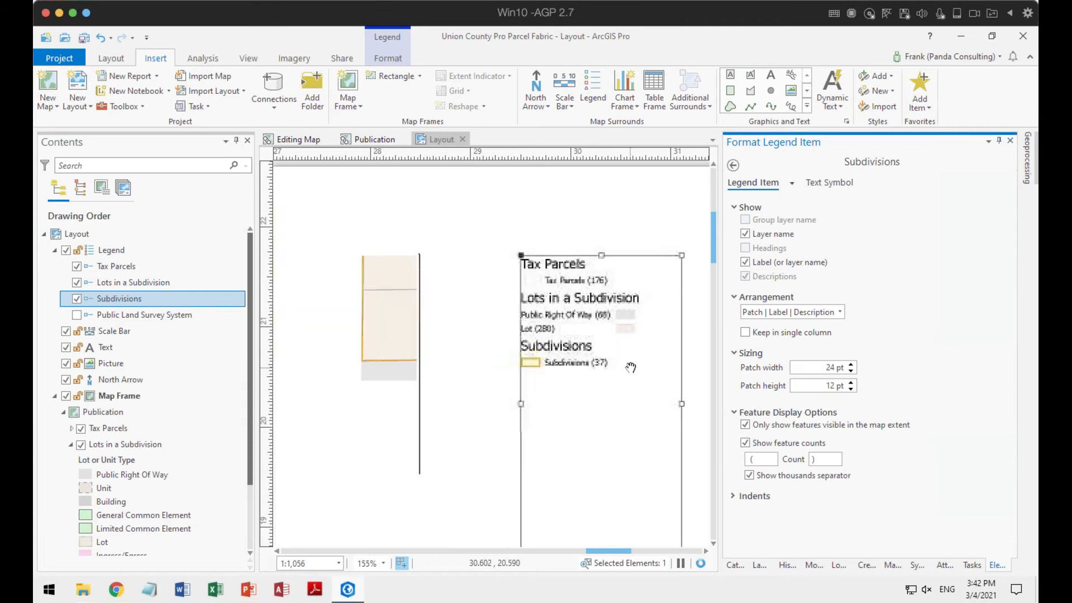
{"action": "scroll", "coordinate": [494, 470], "scroll_direction": "down", "scroll_amount": 2}
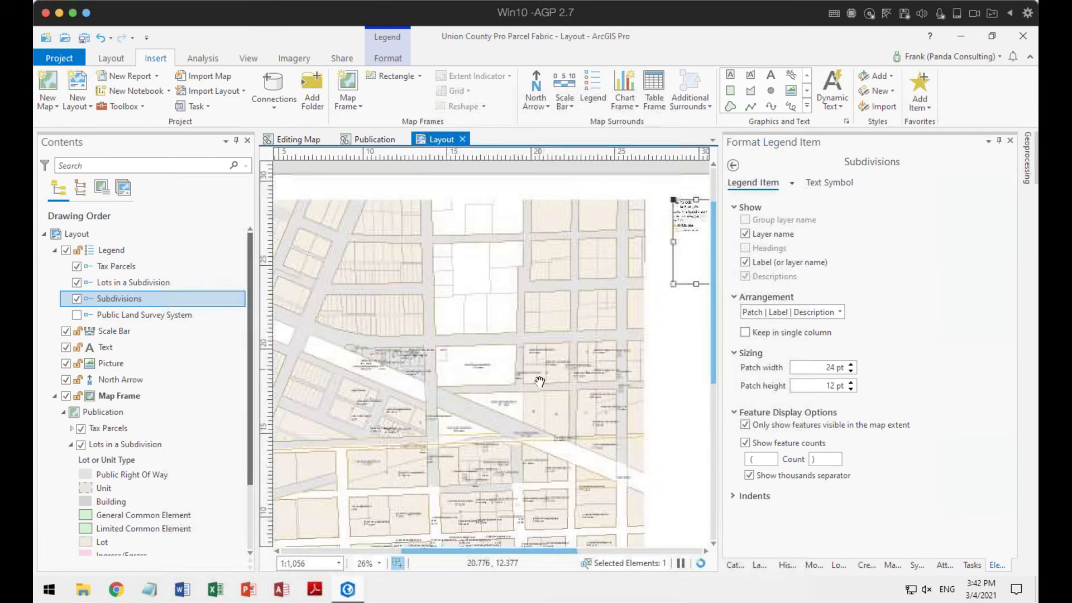
{"action": "scroll", "coordinate": [531, 399], "scroll_direction": "down", "scroll_amount": 1}
{"action": "left_click_drag", "start_coordinate": [526, 405], "coordinate": [506, 354]}
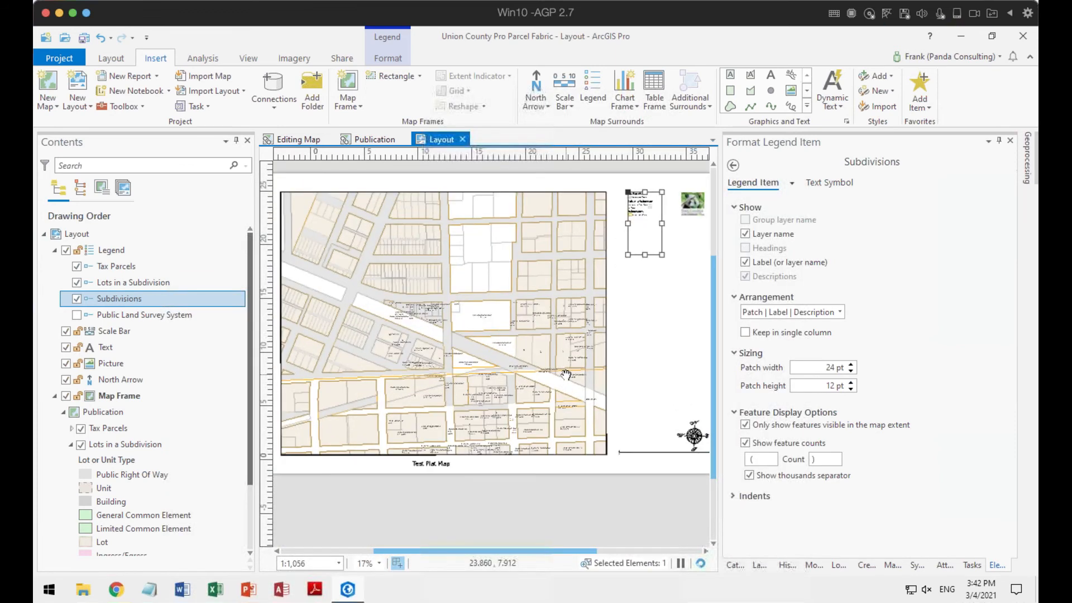
Step: Select the layout's scale bar and change its map units to Feet
{"action": "scroll", "coordinate": [567, 374], "scroll_direction": "up", "scroll_amount": 1}
{"action": "scroll", "coordinate": [567, 374], "scroll_direction": "down", "scroll_amount": 2}
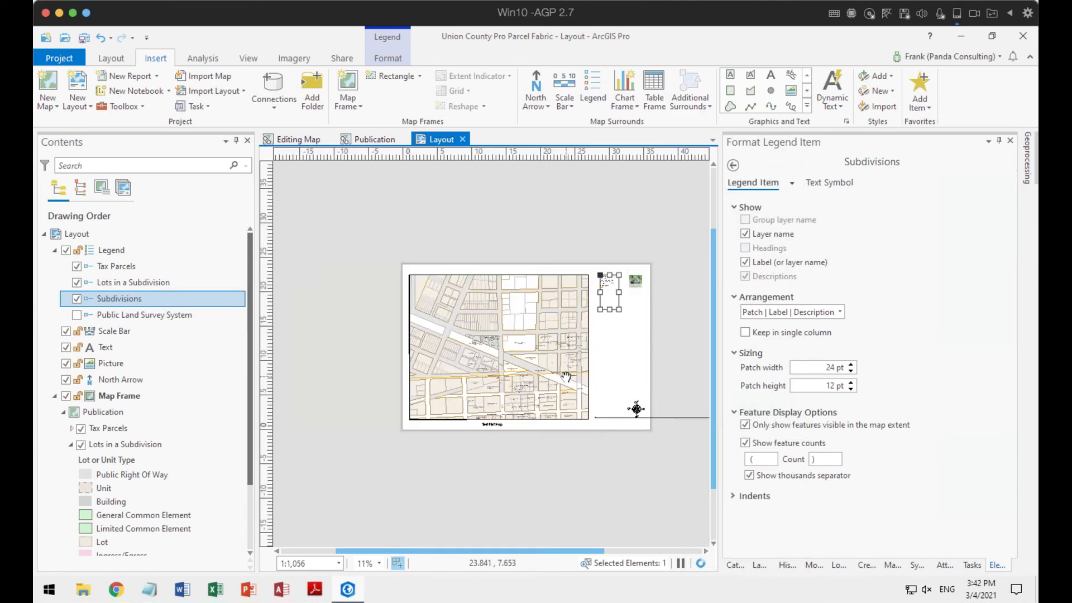
{"action": "scroll", "coordinate": [567, 374], "scroll_direction": "up", "scroll_amount": 1}
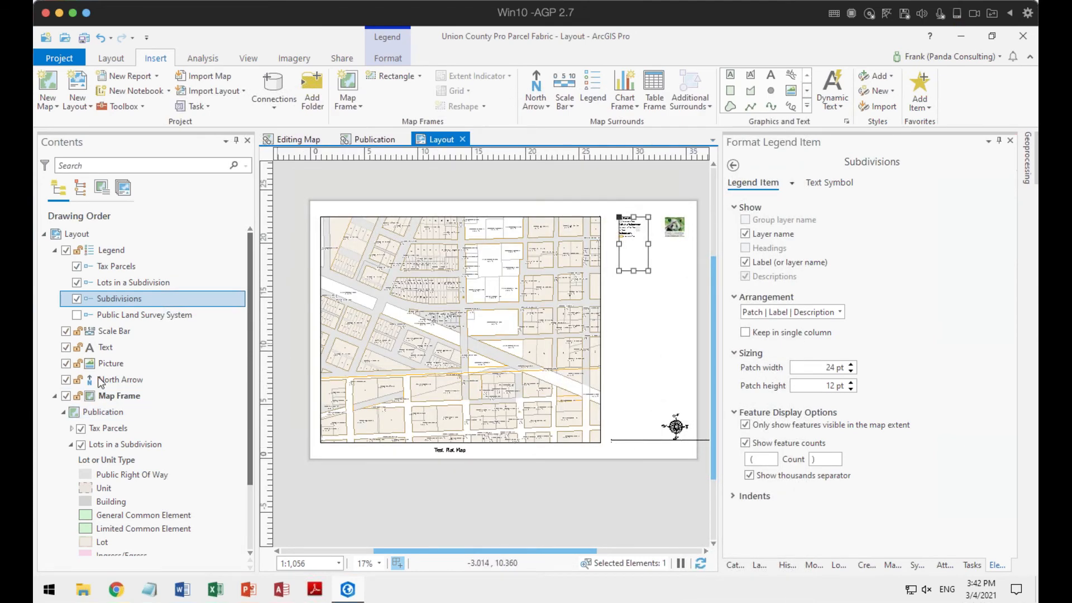
{"action": "left_click", "coordinate": [111, 329]}
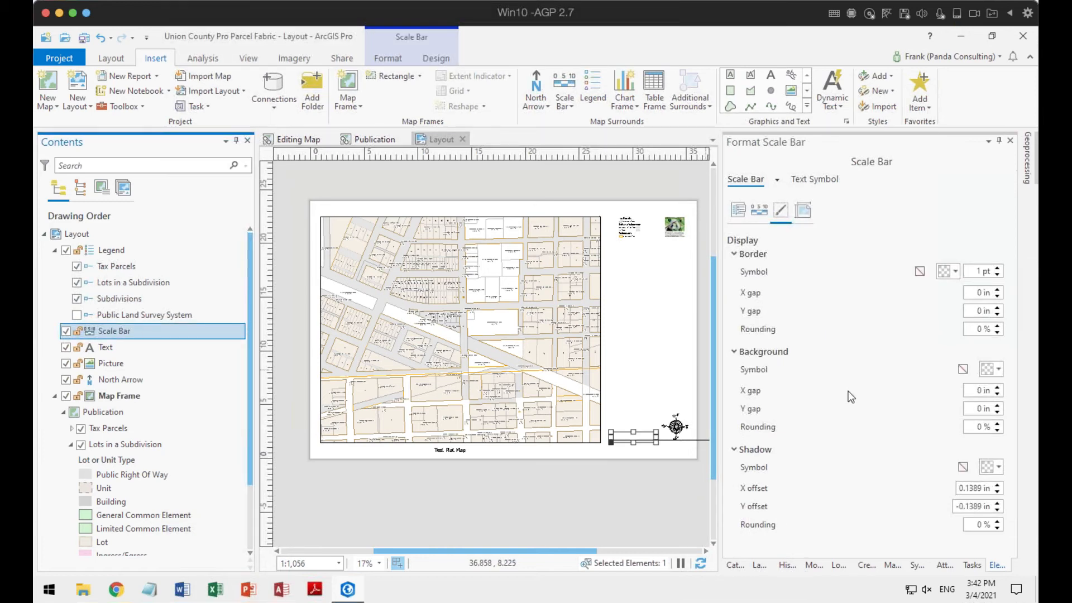
{"action": "left_click", "coordinate": [757, 210]}
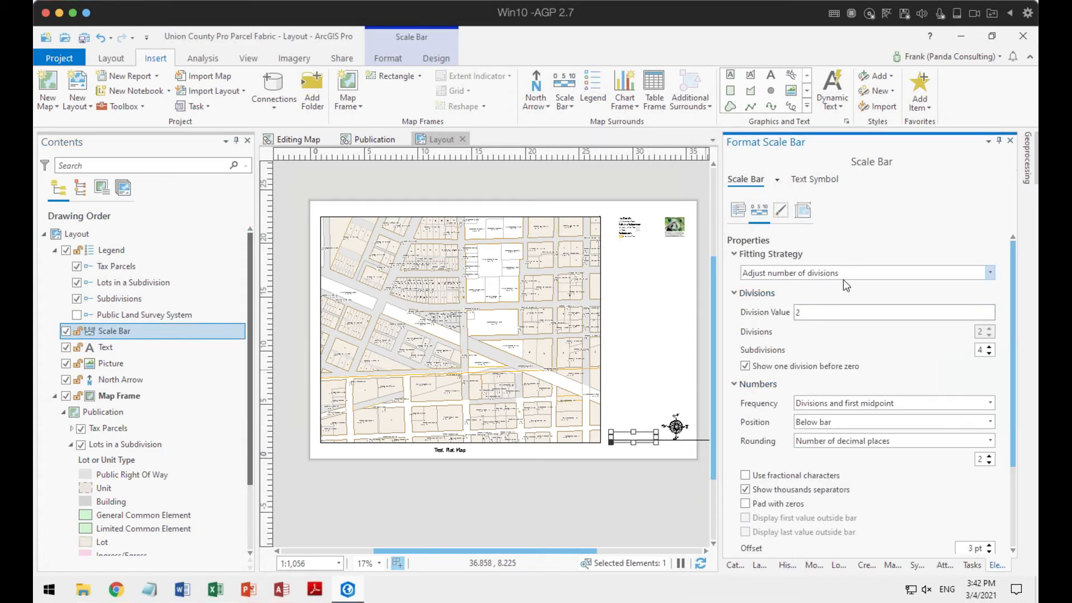
{"action": "left_click", "coordinate": [738, 211]}
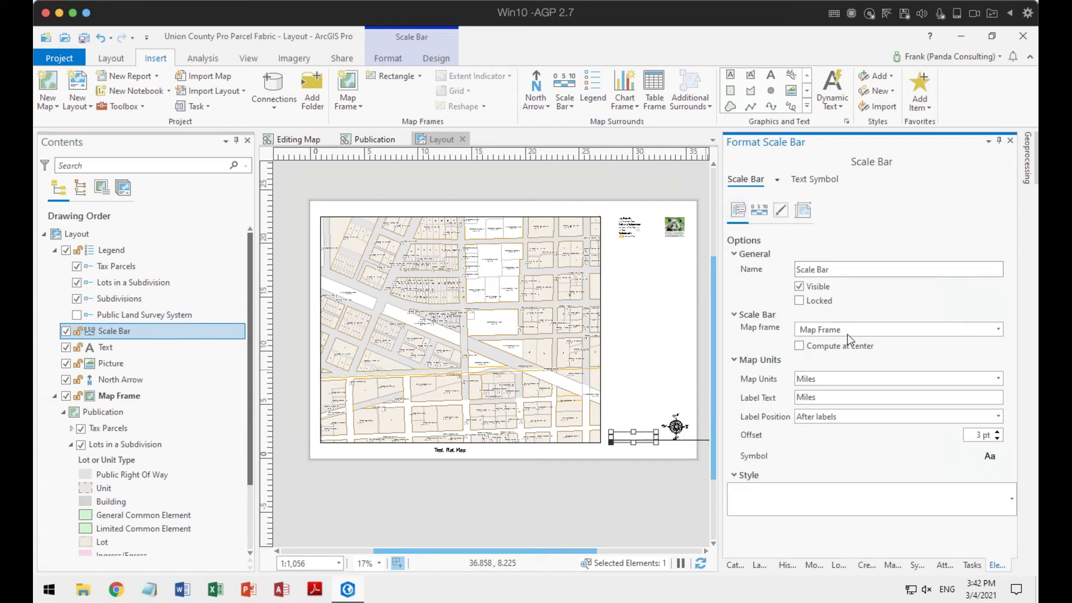
{"action": "left_click", "coordinate": [844, 382]}
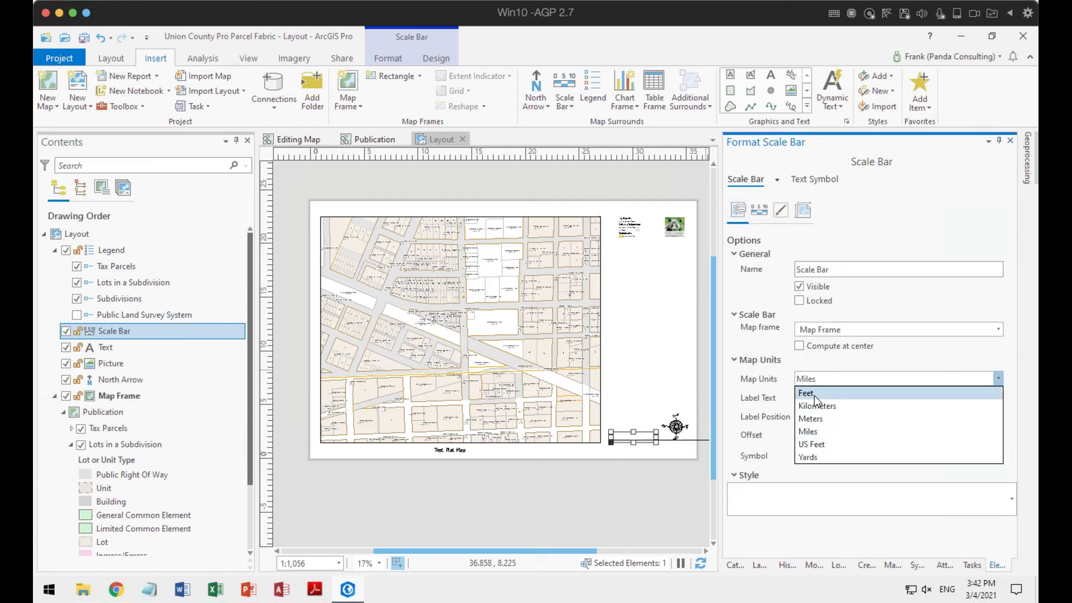
{"action": "left_click", "coordinate": [834, 390]}
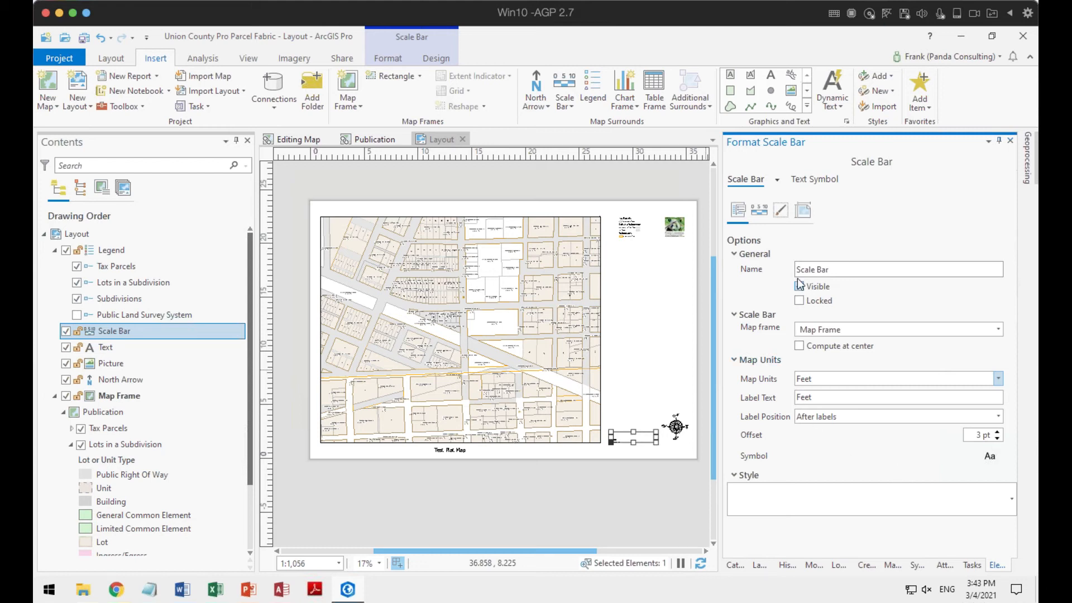
Step: Examine the scale bar's fitting strategy, division, number and bar settings
{"action": "left_click", "coordinate": [759, 212]}
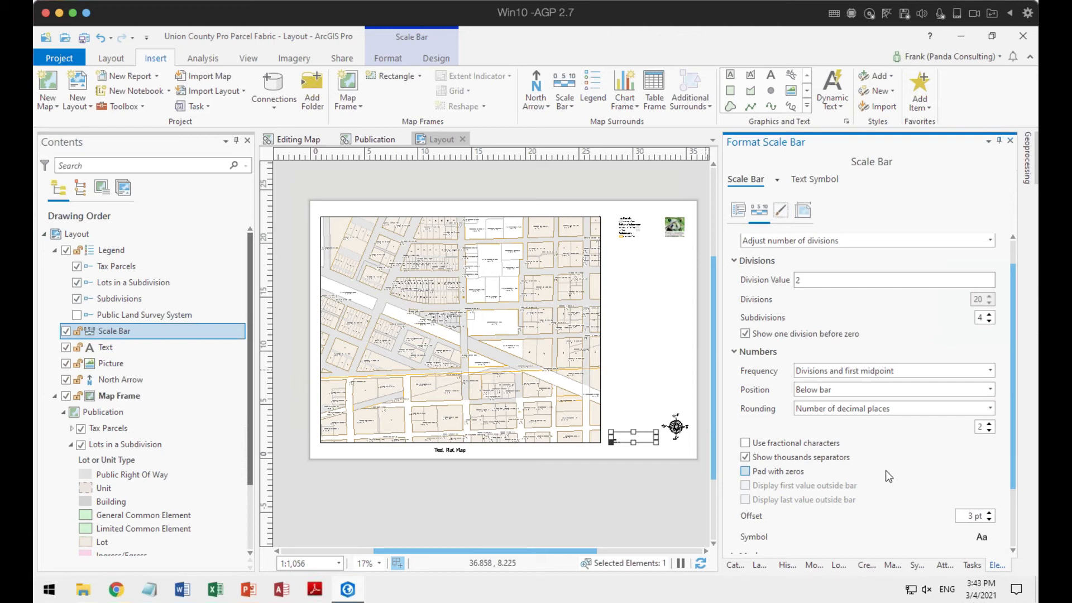
{"action": "scroll", "coordinate": [888, 475], "scroll_direction": "down", "scroll_amount": 2}
{"action": "scroll", "coordinate": [886, 471], "scroll_direction": "down", "scroll_amount": 1}
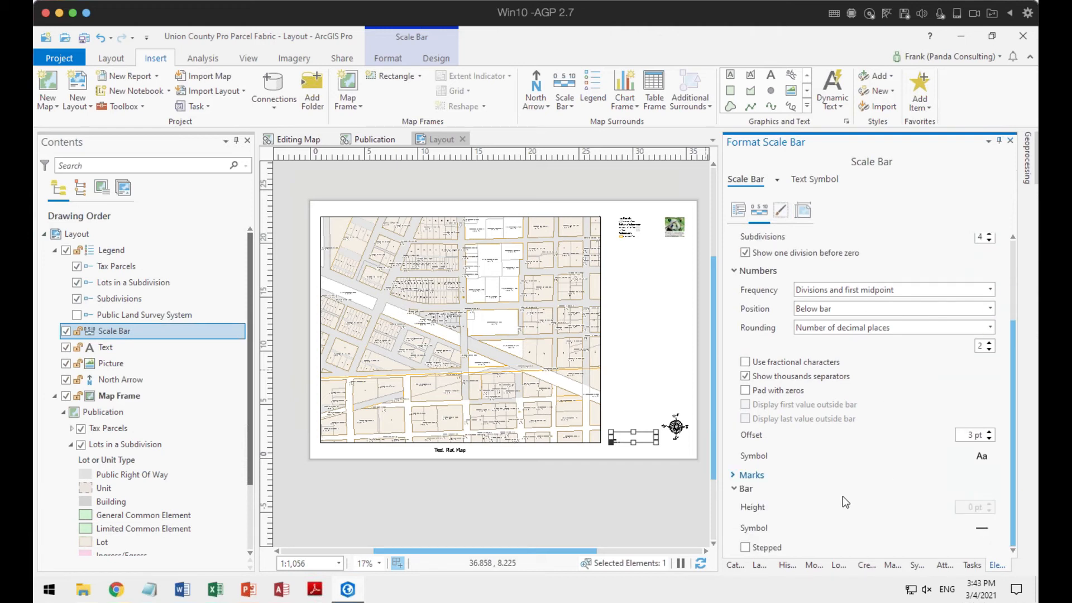
{"action": "scroll", "coordinate": [808, 525], "scroll_direction": "up", "scroll_amount": 2}
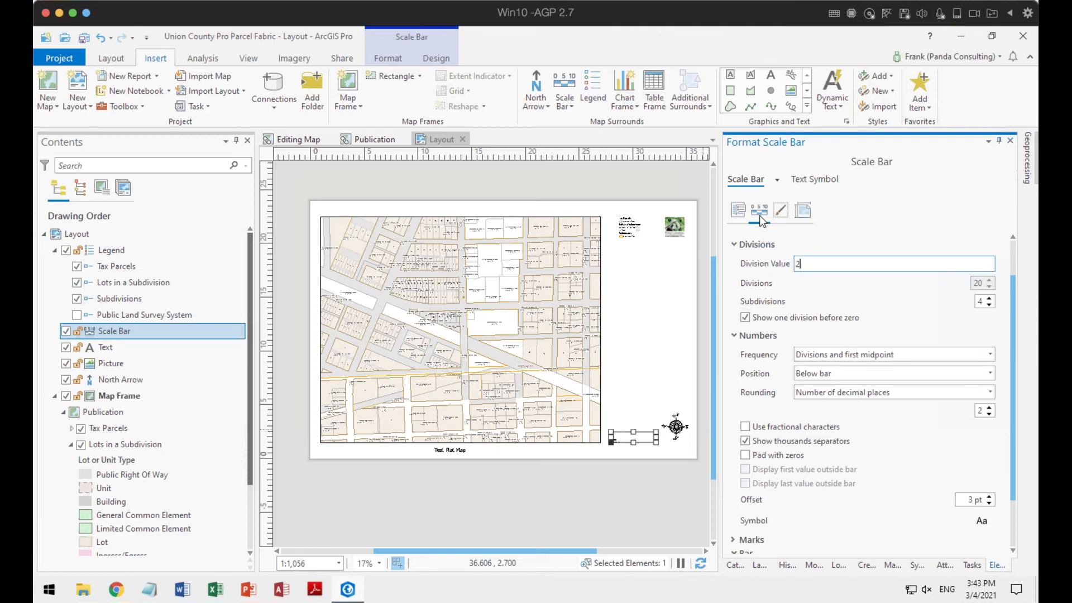
{"action": "left_click", "coordinate": [738, 210]}
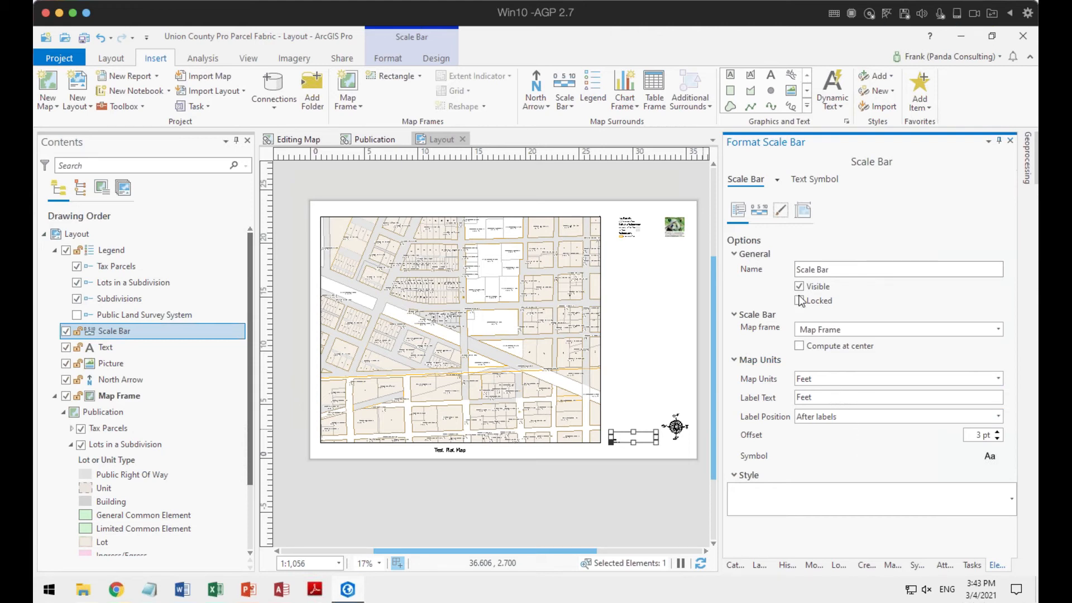
{"action": "left_click", "coordinate": [759, 210]}
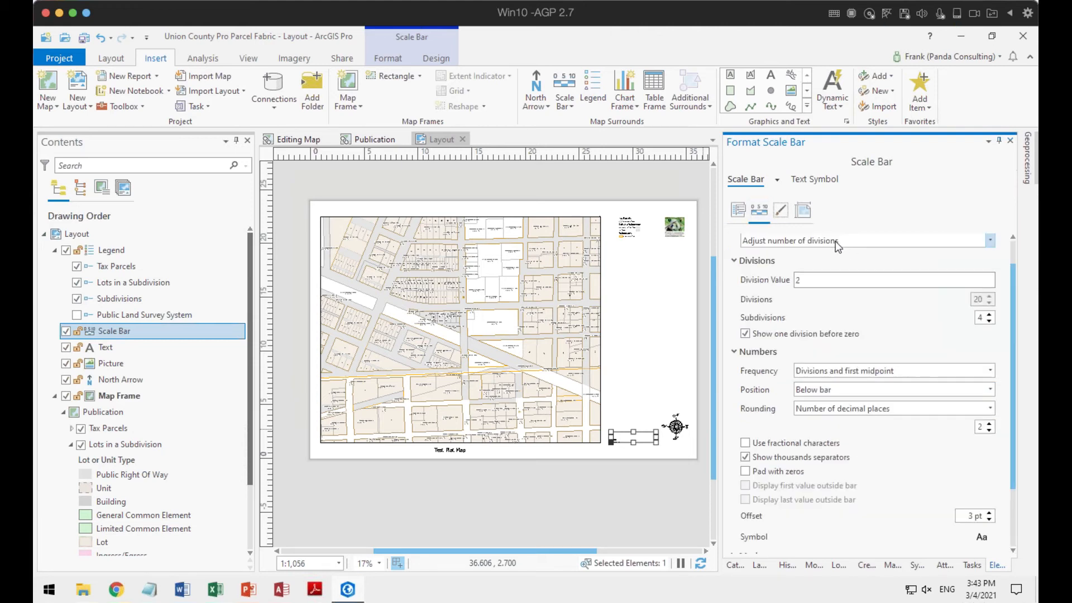
{"action": "left_click", "coordinate": [838, 240]}
{"action": "left_click", "coordinate": [838, 243]}
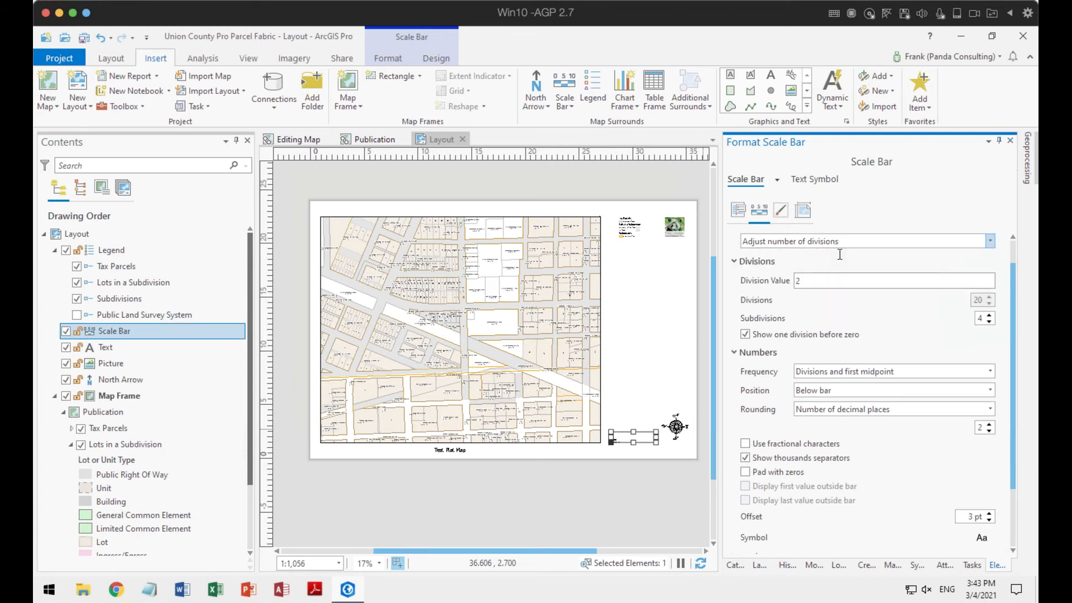
Step: Set the scale bar's division value to 1000
{"action": "left_click", "coordinate": [829, 283]}
{"action": "type", "text": "00"}
{"action": "key", "text": "BackSpace"}
{"action": "key", "text": "BackSpace"}
{"action": "key", "text": "BackSpace"}
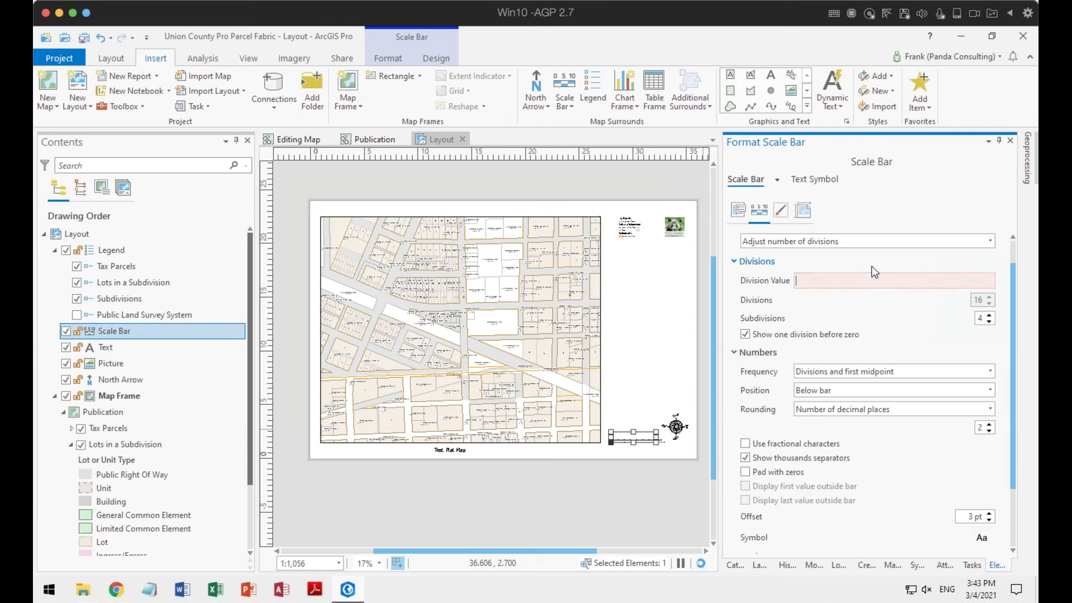
{"action": "type", "text": "1000"}
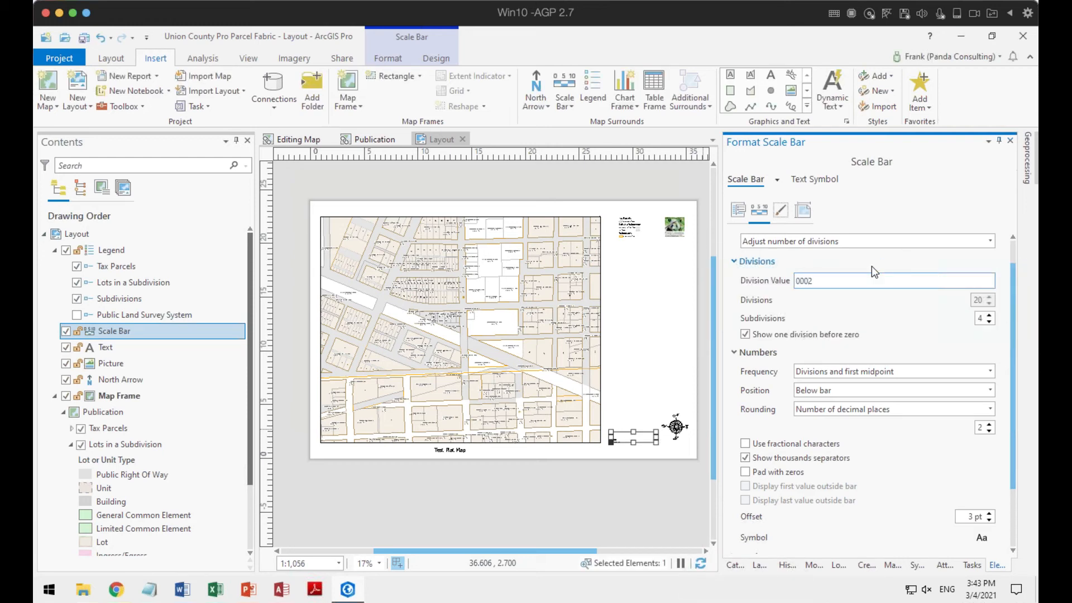
{"action": "key", "text": "Delete"}
{"action": "key", "text": "Home"}
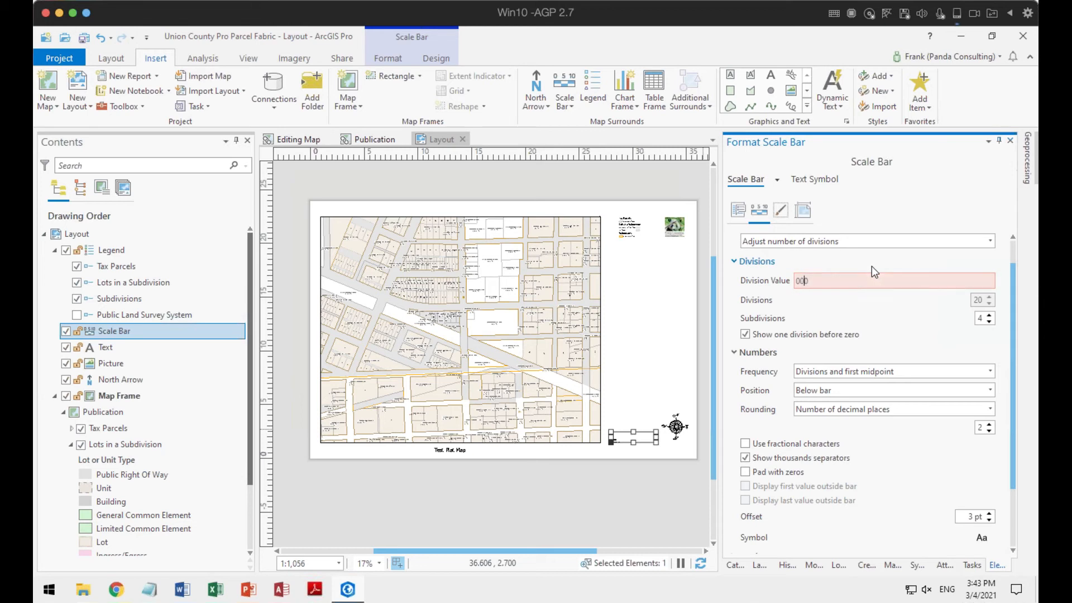
{"action": "type", "text": "1"}
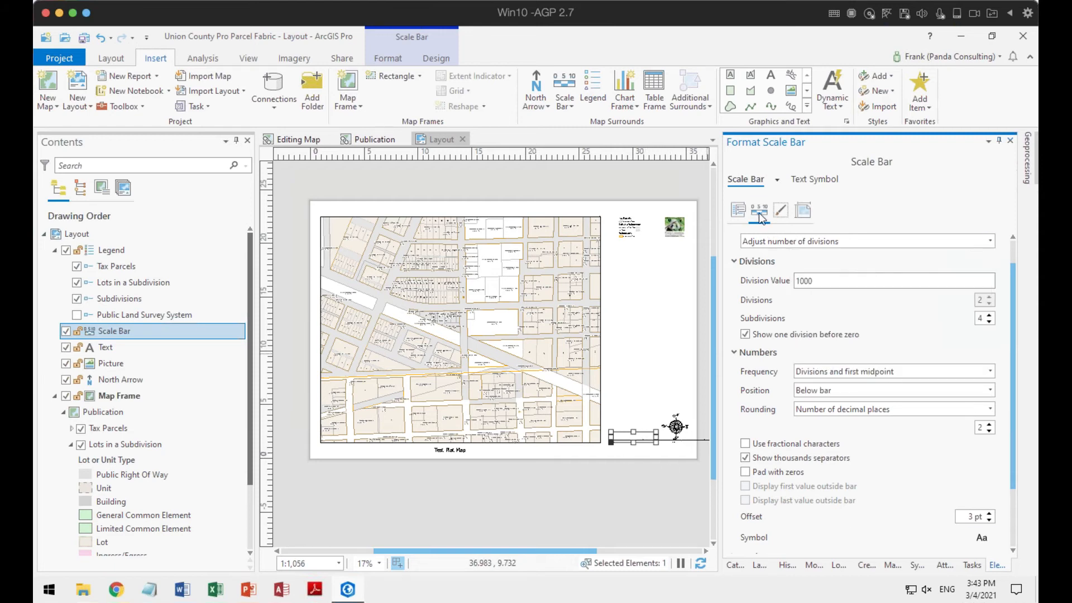
Step: Inspect the scale bar up close on the page and review its display, placement and general options
{"action": "left_click", "coordinate": [782, 210]}
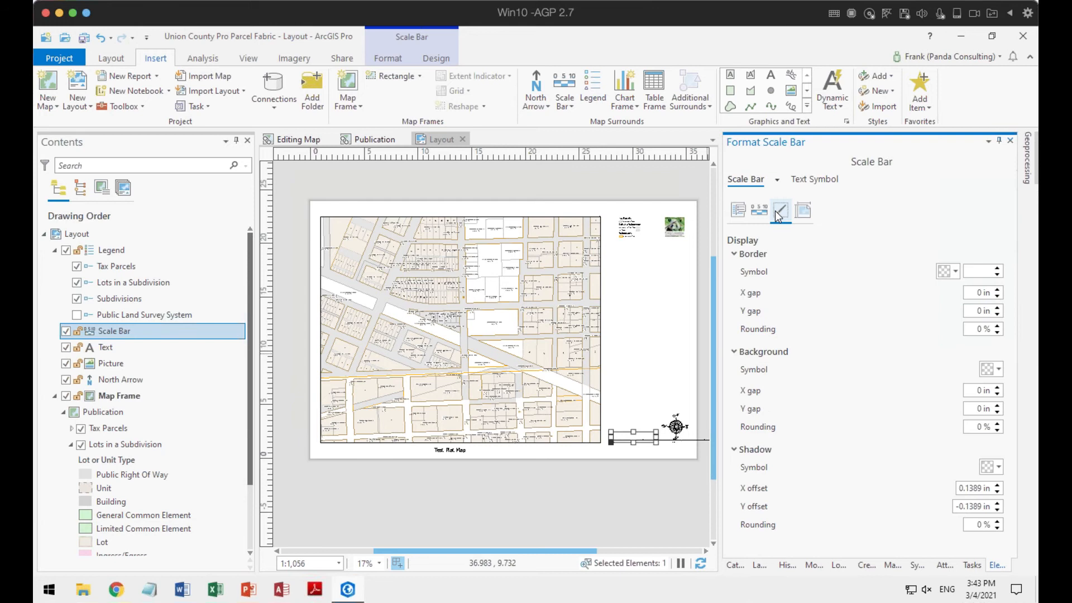
{"action": "left_click", "coordinate": [738, 212]}
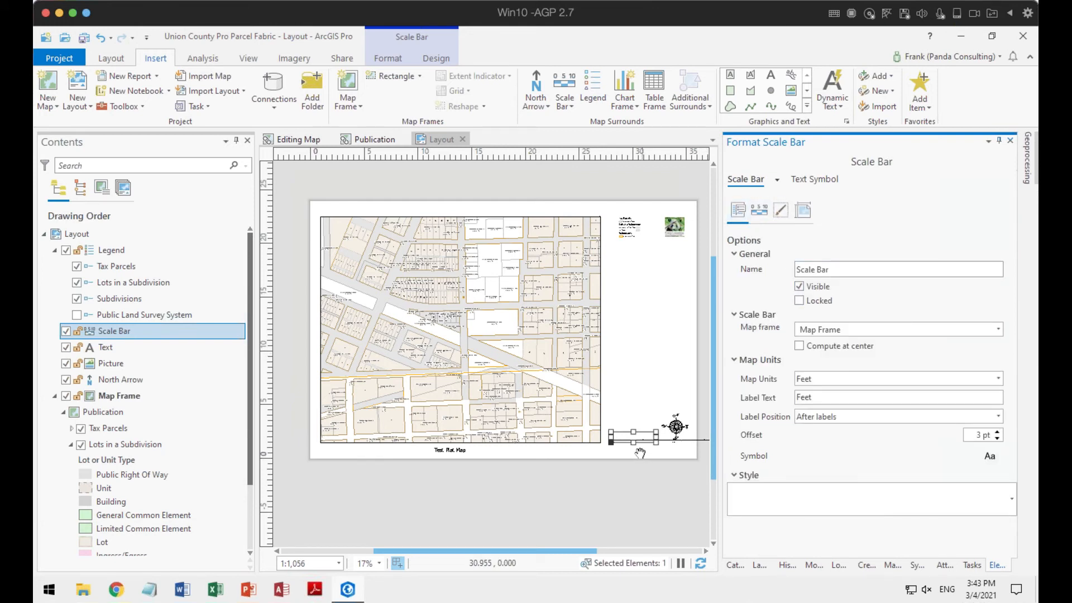
{"action": "scroll", "coordinate": [638, 455], "scroll_direction": "up", "scroll_amount": 5}
{"action": "left_click_drag", "start_coordinate": [631, 446], "coordinate": [463, 377]}
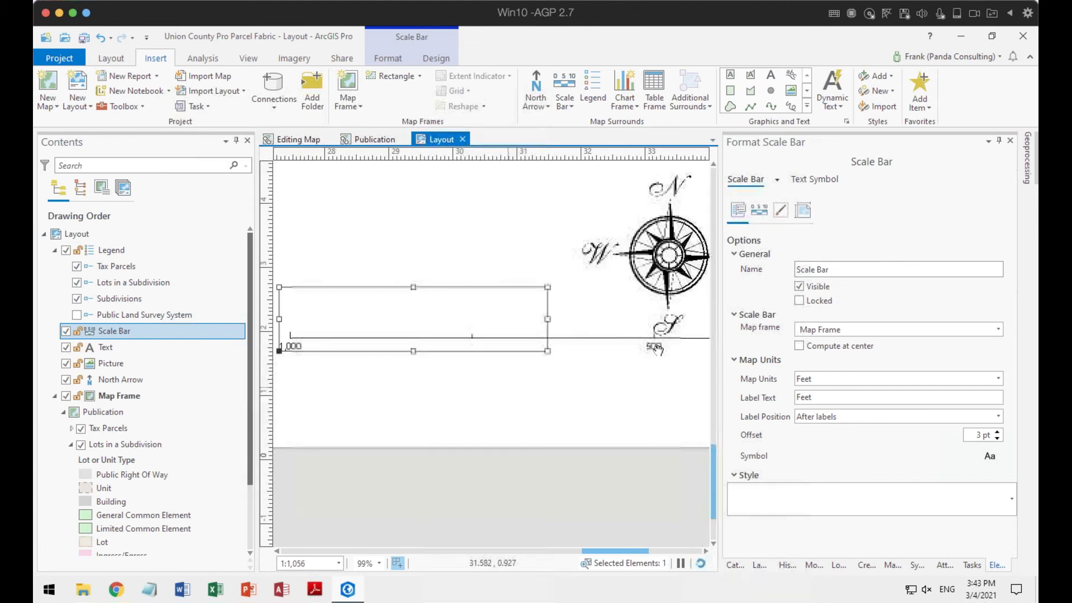
{"action": "left_click", "coordinate": [783, 214]}
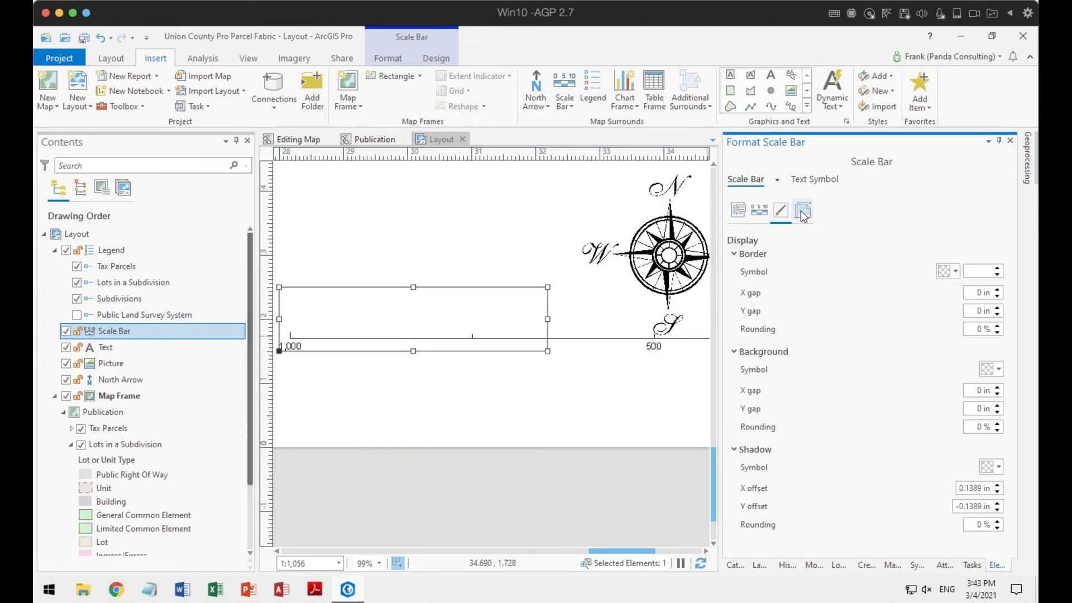
{"action": "left_click", "coordinate": [804, 215]}
{"action": "left_click", "coordinate": [738, 210]}
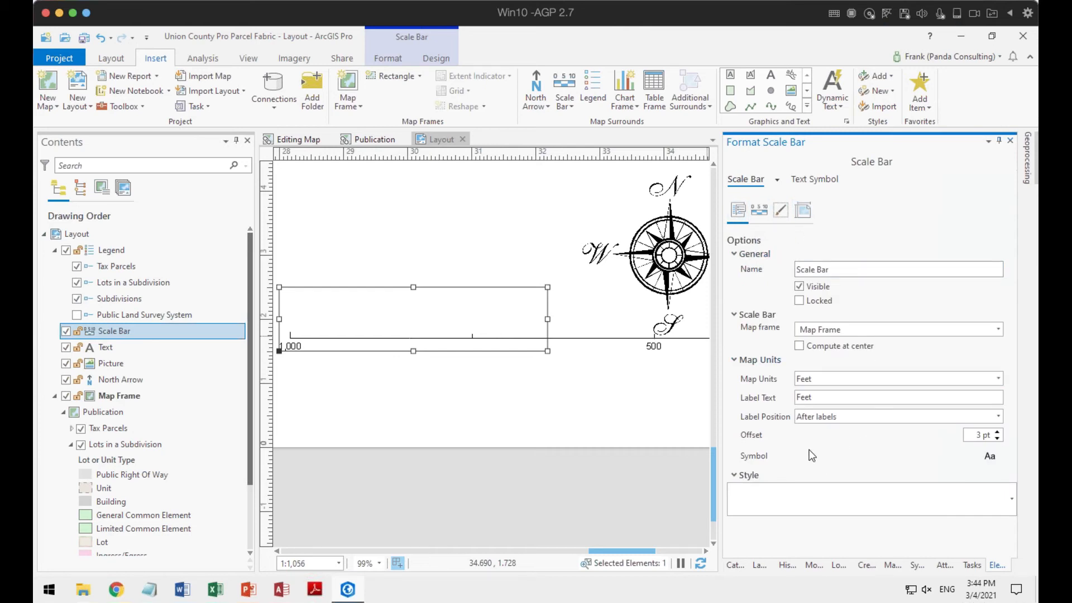
Step: Turn off showing one division before zero on the scale bar
{"action": "left_click", "coordinate": [759, 210]}
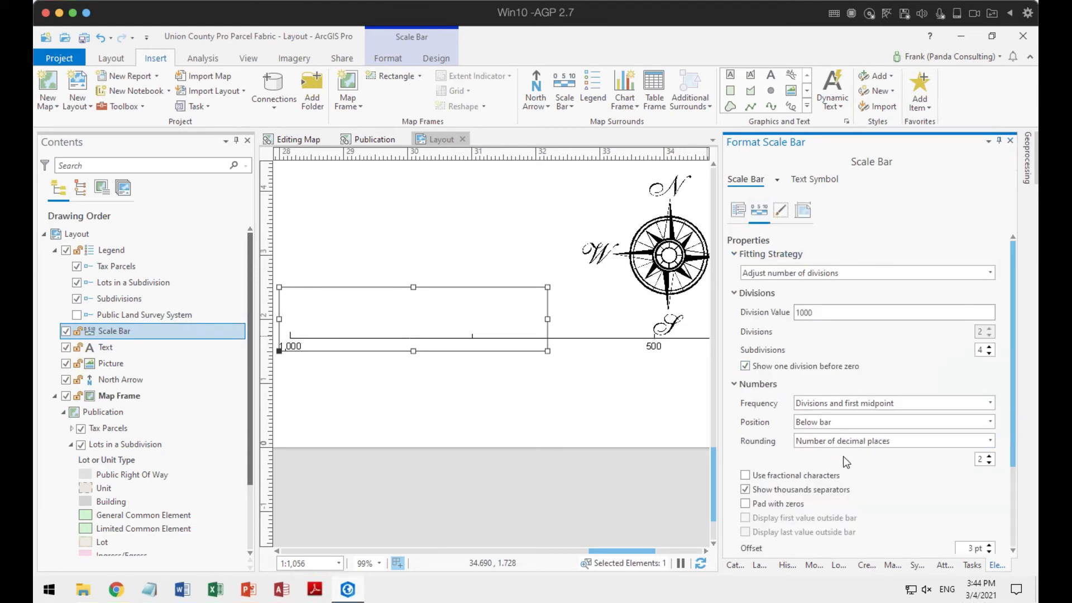
{"action": "scroll", "coordinate": [866, 481], "scroll_direction": "down", "scroll_amount": 3}
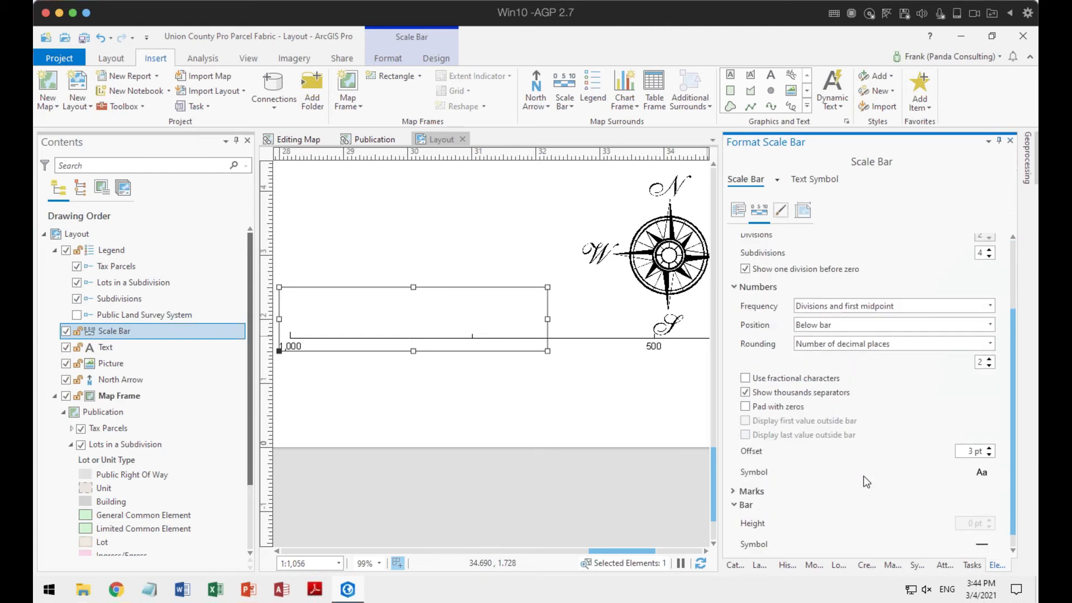
{"action": "scroll", "coordinate": [867, 481], "scroll_direction": "up", "scroll_amount": 2}
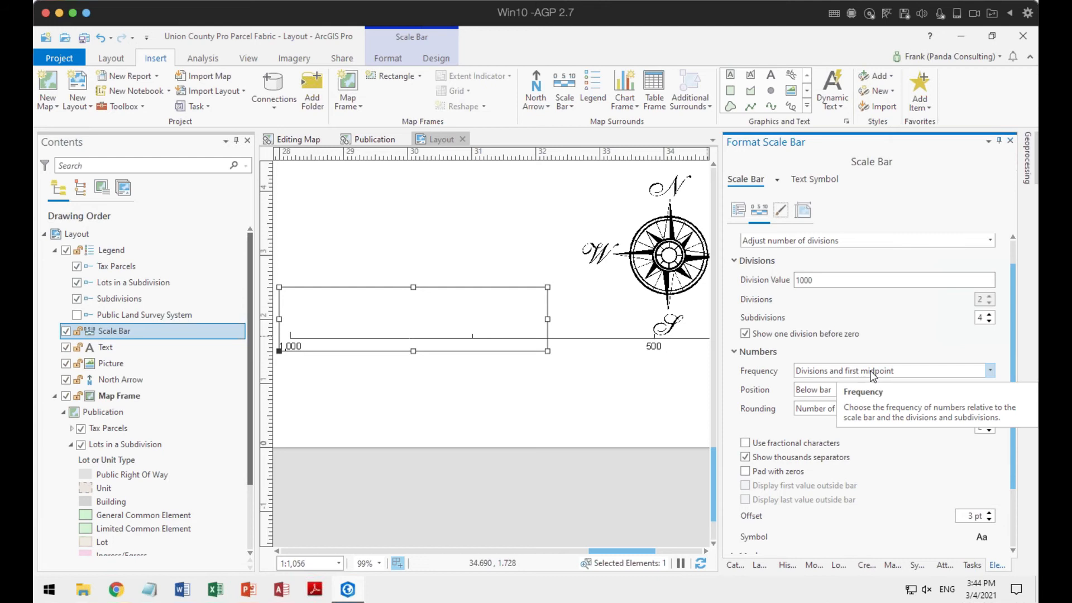
{"action": "left_click", "coordinate": [769, 337]}
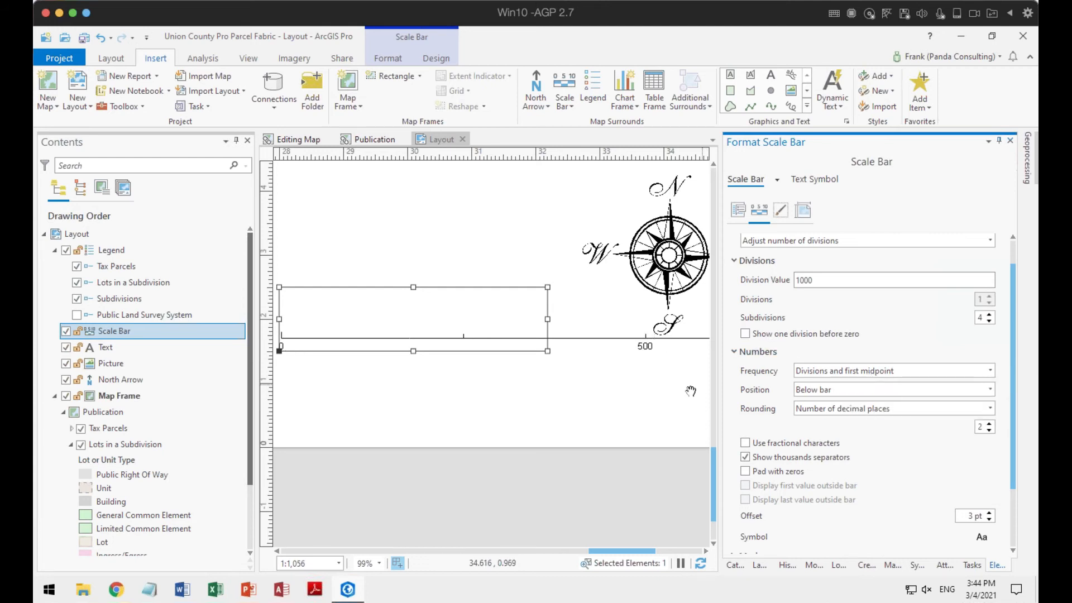
Step: Set the scale bar's division value to 100 and check how the bar fits on the page
{"action": "scroll", "coordinate": [606, 397], "scroll_direction": "down", "scroll_amount": 4}
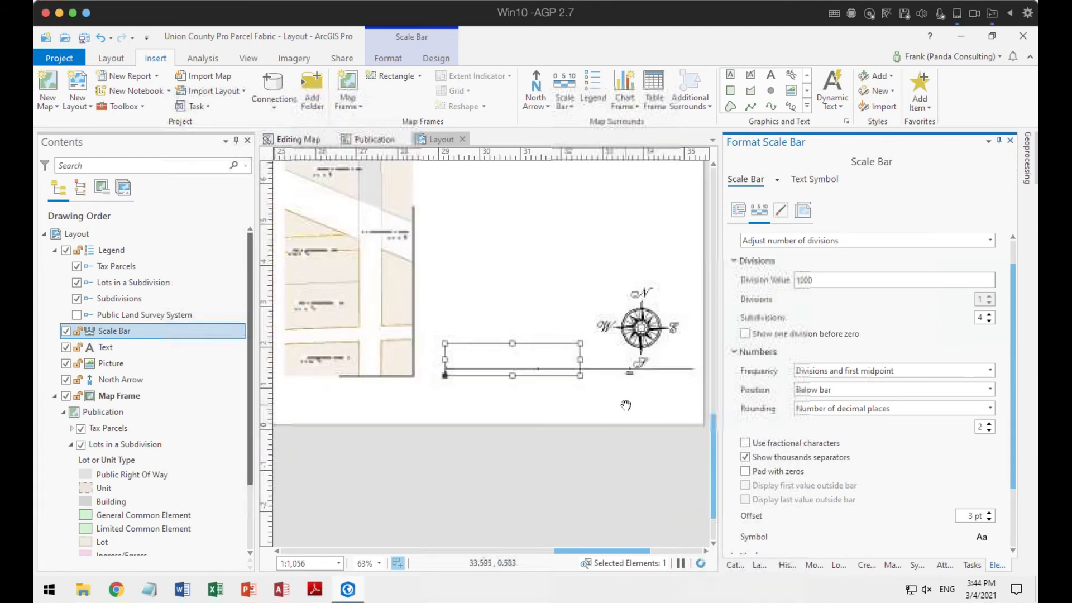
{"action": "left_click", "coordinate": [846, 280]}
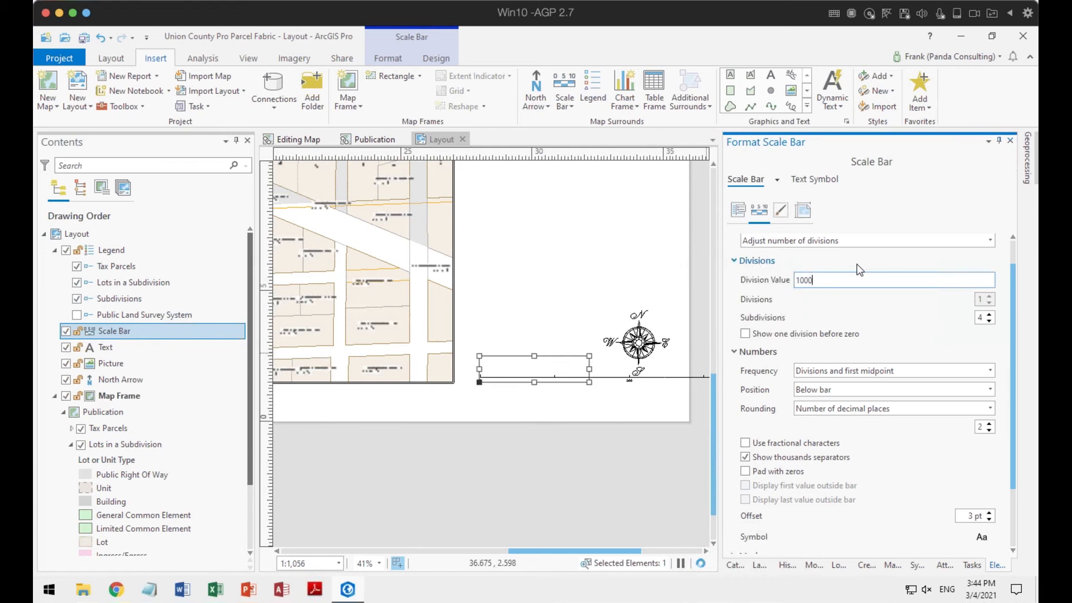
{"action": "key", "text": "BackSpace"}
{"action": "left_click", "coordinate": [529, 411]}
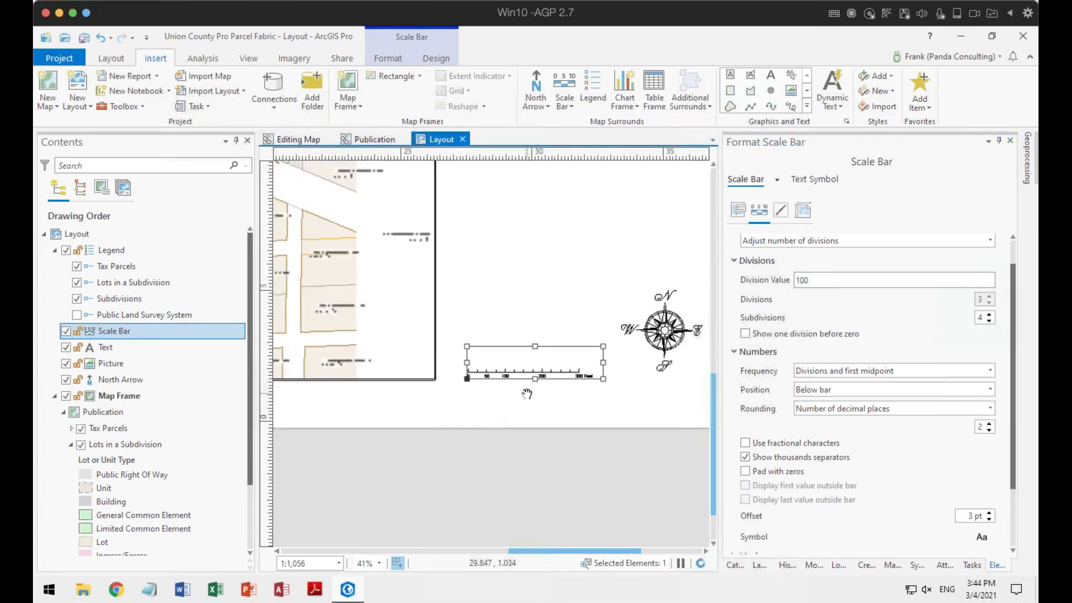
{"action": "scroll", "coordinate": [531, 399], "scroll_direction": "up", "scroll_amount": 5}
{"action": "scroll", "coordinate": [547, 388], "scroll_direction": "down", "scroll_amount": 3}
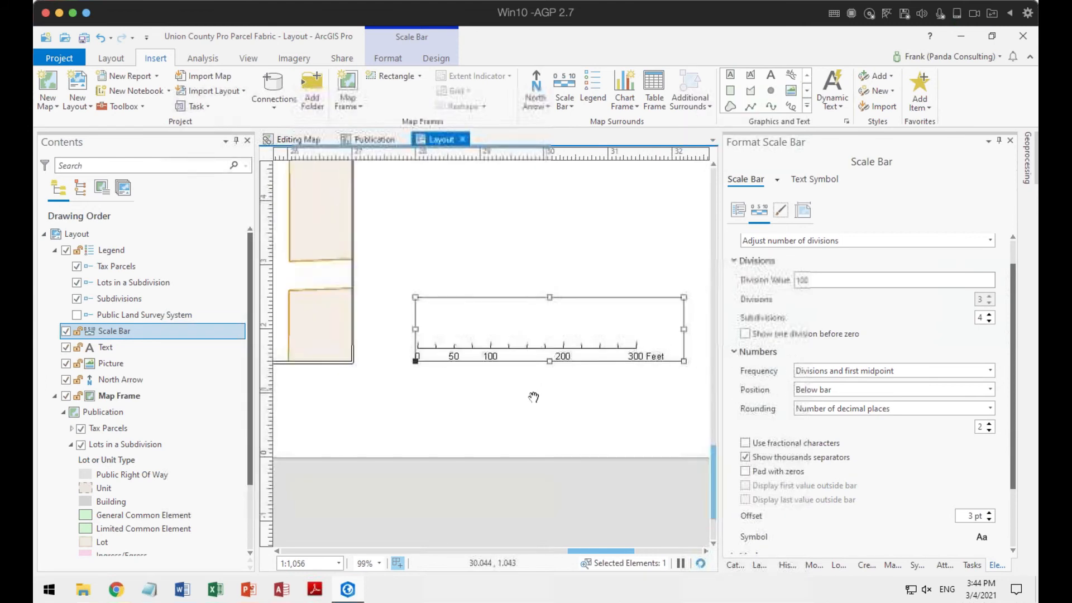
{"action": "left_click", "coordinate": [863, 198]}
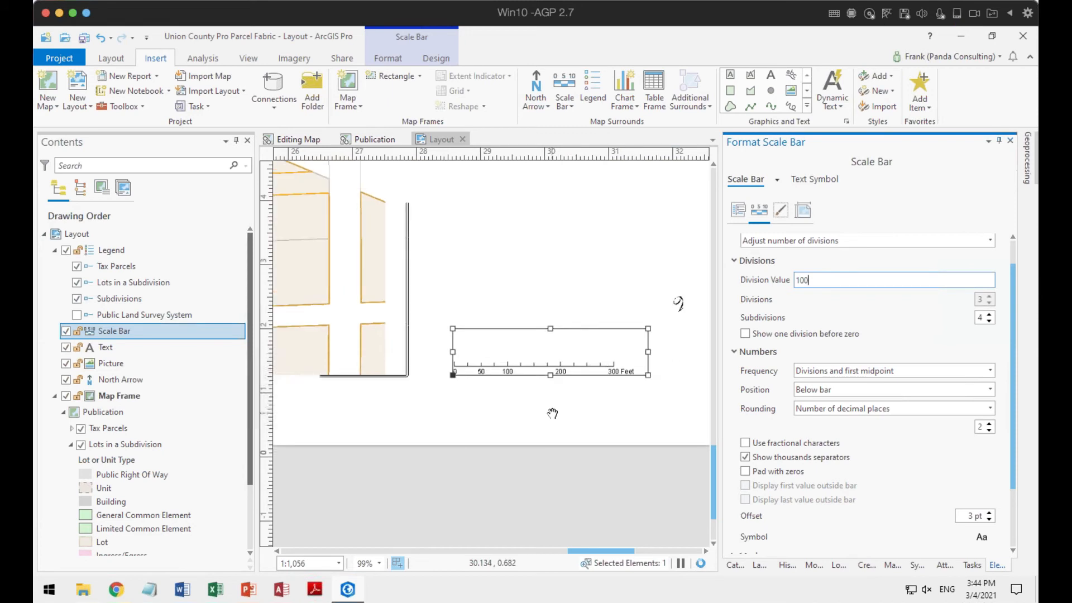
{"action": "scroll", "coordinate": [552, 413], "scroll_direction": "down", "scroll_amount": 5}
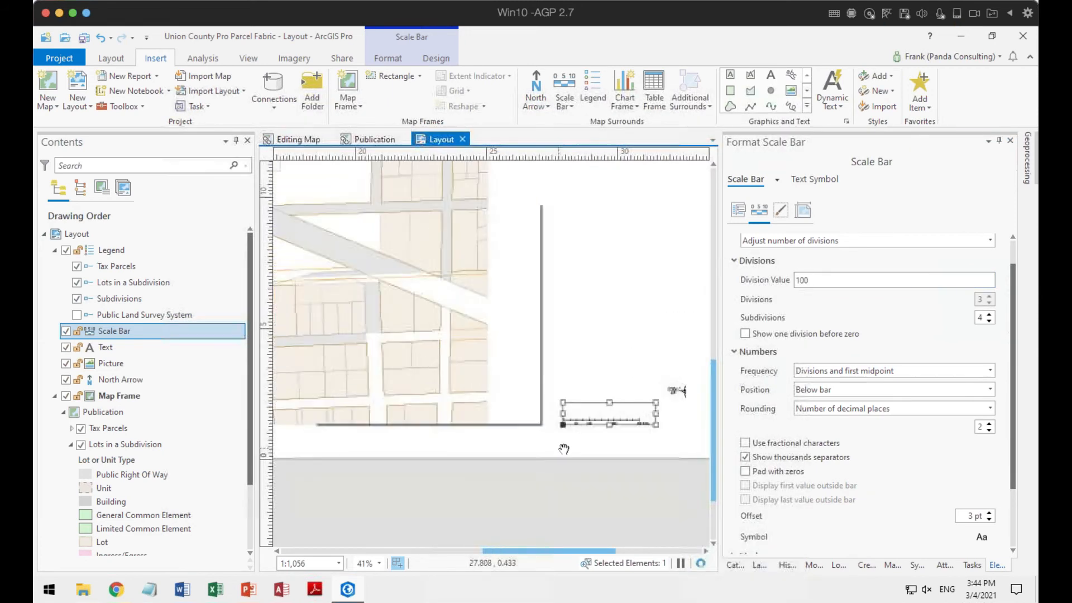
{"action": "scroll", "coordinate": [563, 449], "scroll_direction": "down", "scroll_amount": 6}
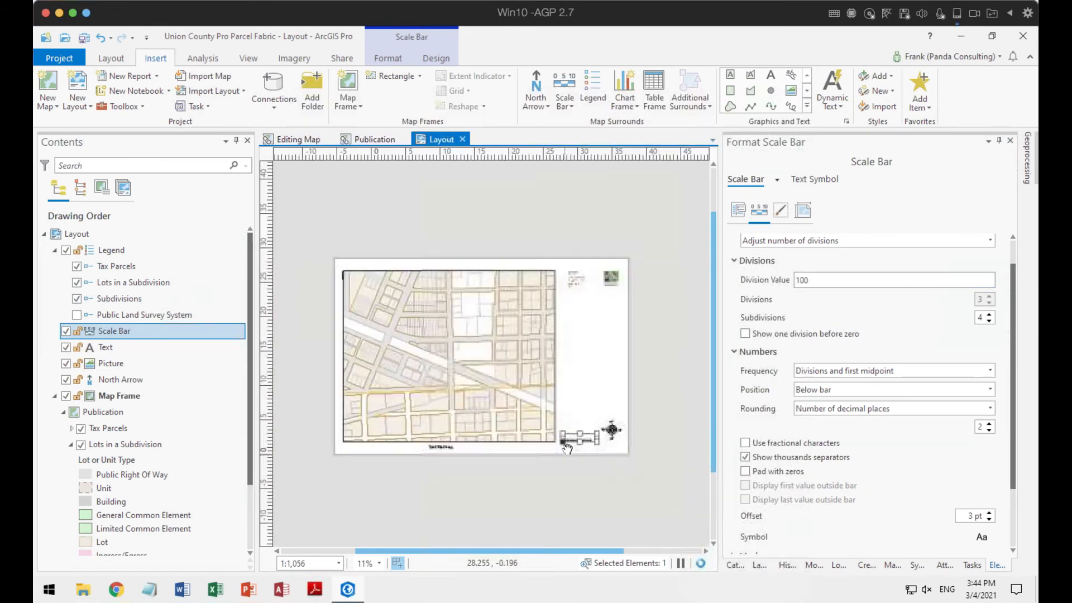
{"action": "scroll", "coordinate": [565, 455], "scroll_direction": "up", "scroll_amount": 2}
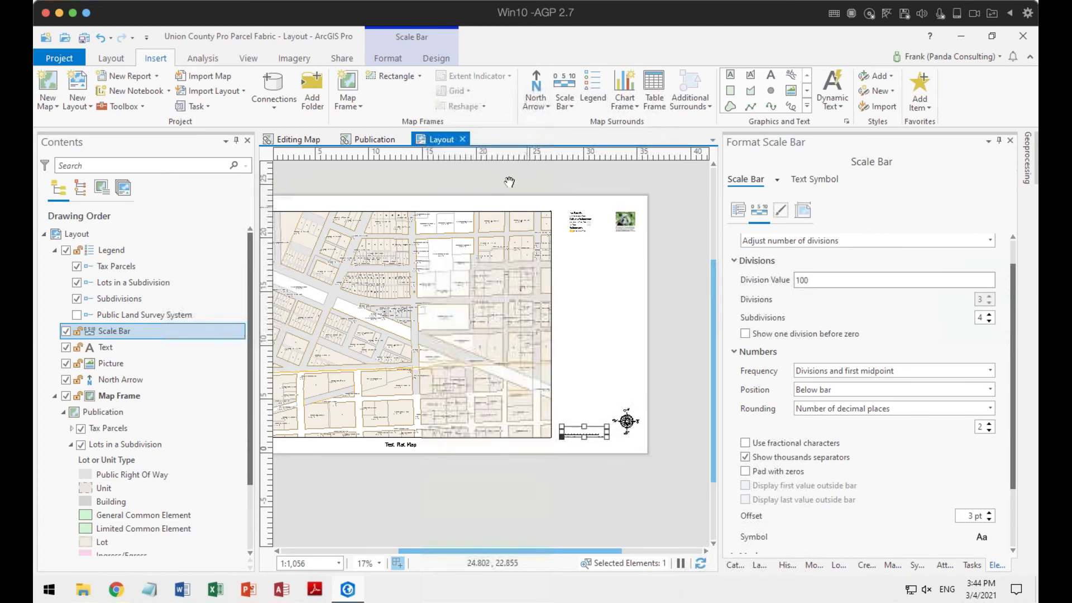
{"action": "left_click", "coordinate": [111, 59]}
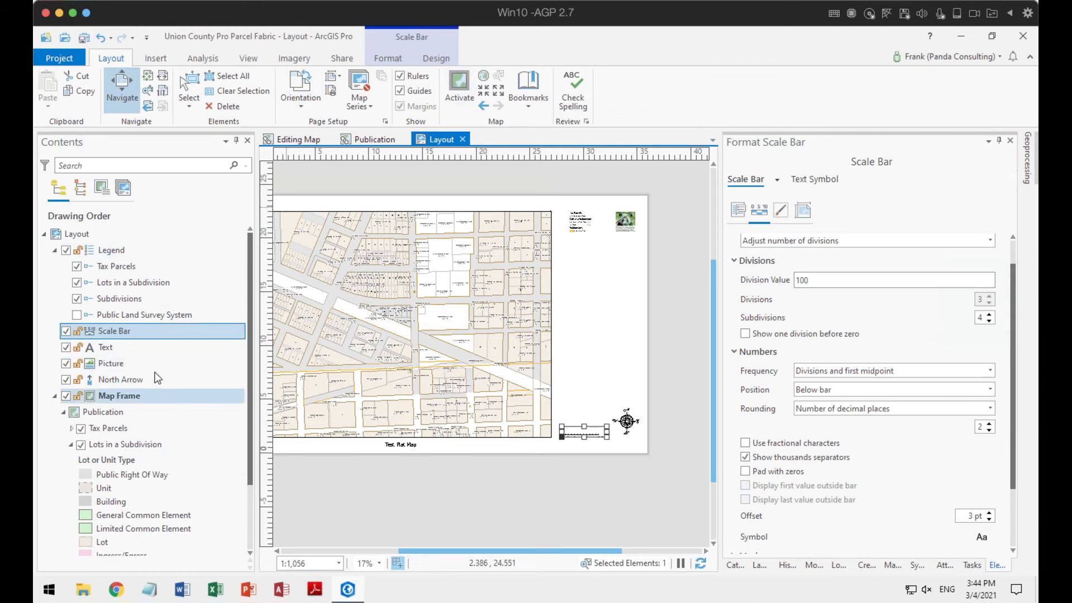
Step: Activate the map frame, zoom its map out to a scale of 1:2,577, and return to the layout
{"action": "left_click", "coordinate": [119, 396]}
{"action": "left_click", "coordinate": [447, 83]}
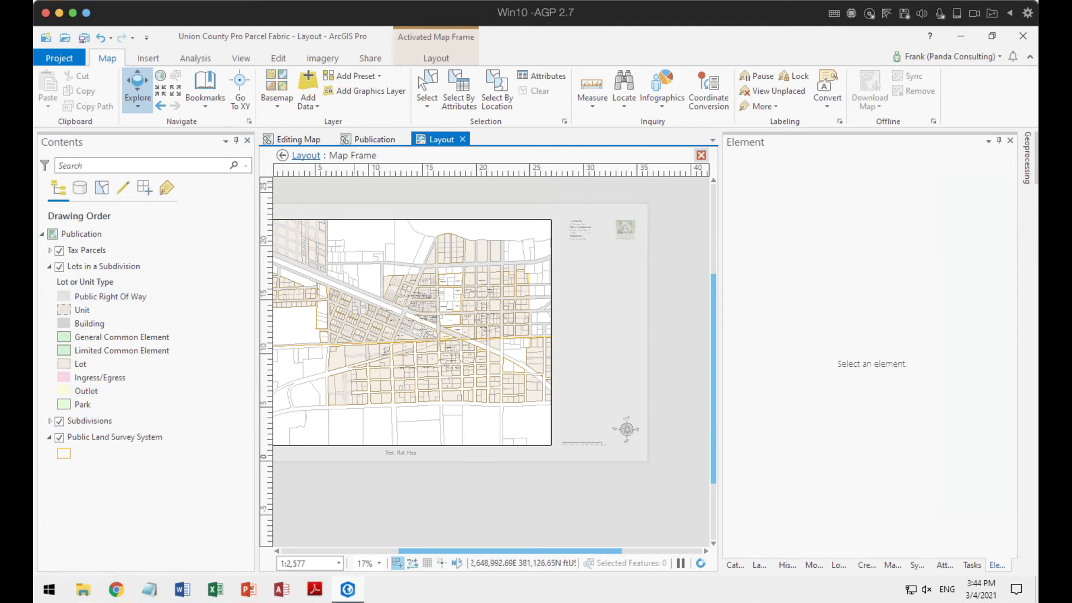
{"action": "left_click", "coordinate": [282, 156]}
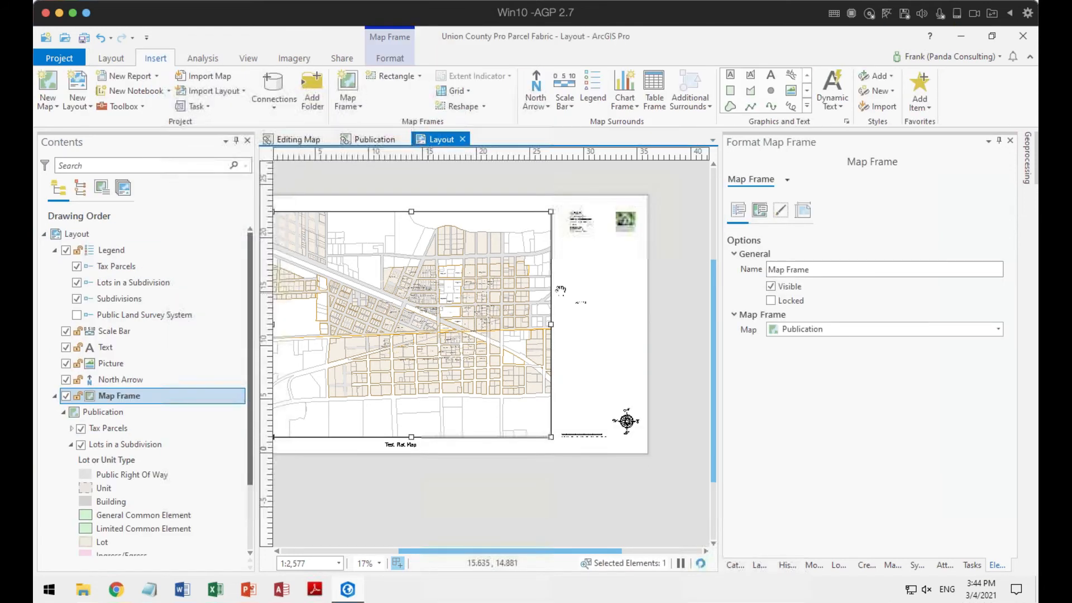
Step: Set the arrangement of the Lots in a Subdivision legend item to Patch | Label | Description
{"action": "scroll", "coordinate": [584, 255], "scroll_direction": "up", "scroll_amount": 5}
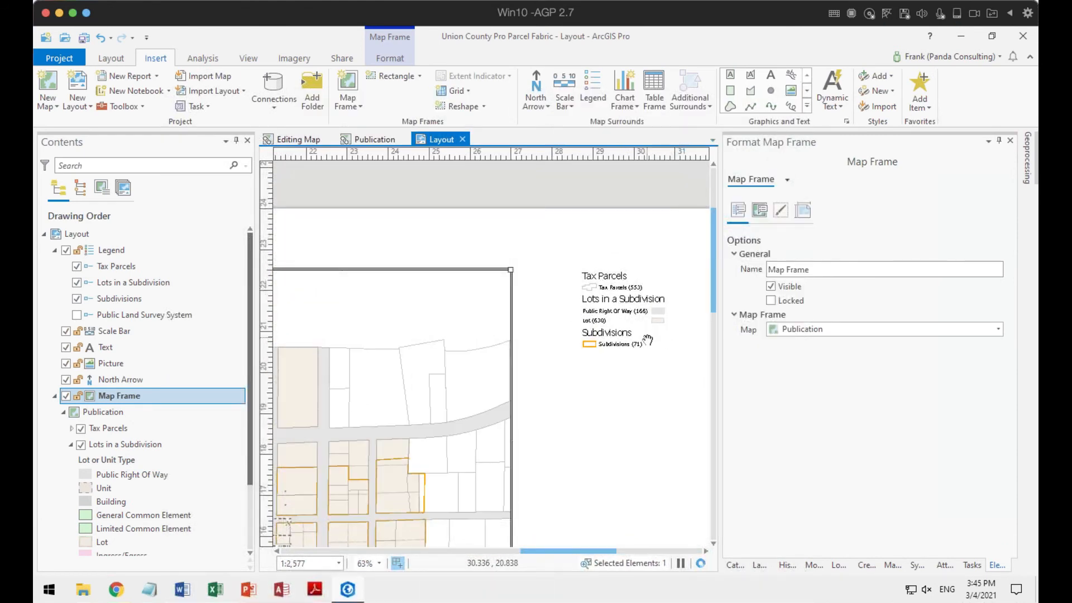
{"action": "scroll", "coordinate": [642, 335], "scroll_direction": "up", "scroll_amount": 2}
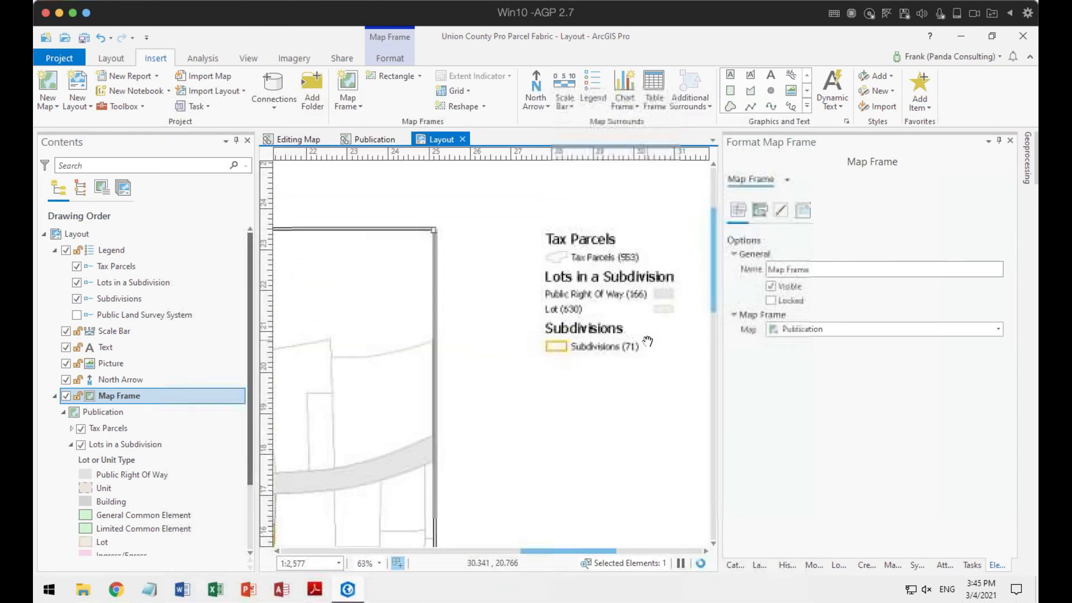
{"action": "left_click", "coordinate": [137, 282]}
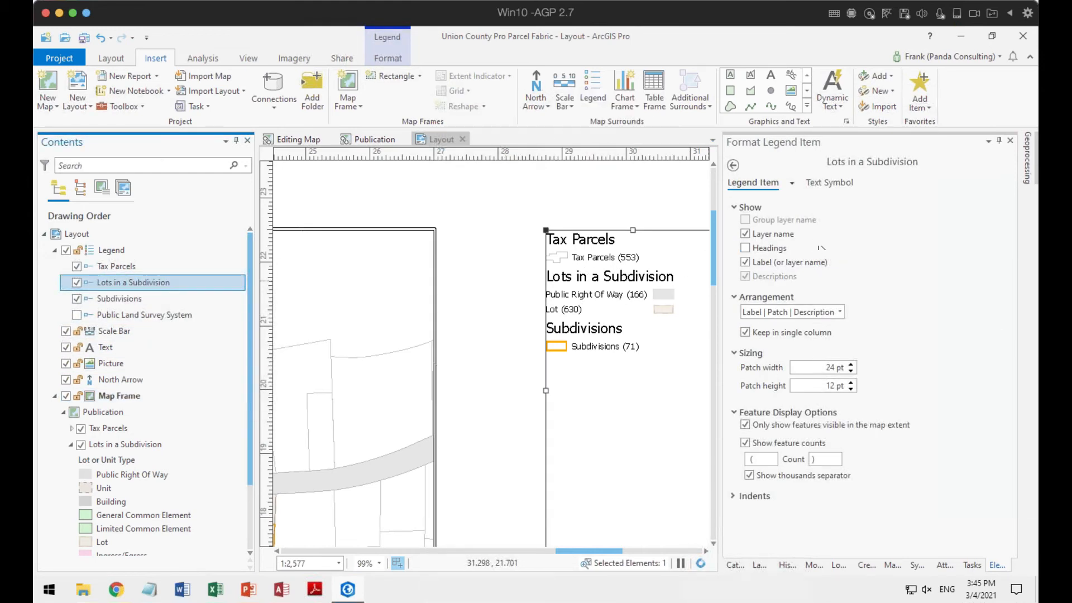
{"action": "left_click", "coordinate": [832, 311]}
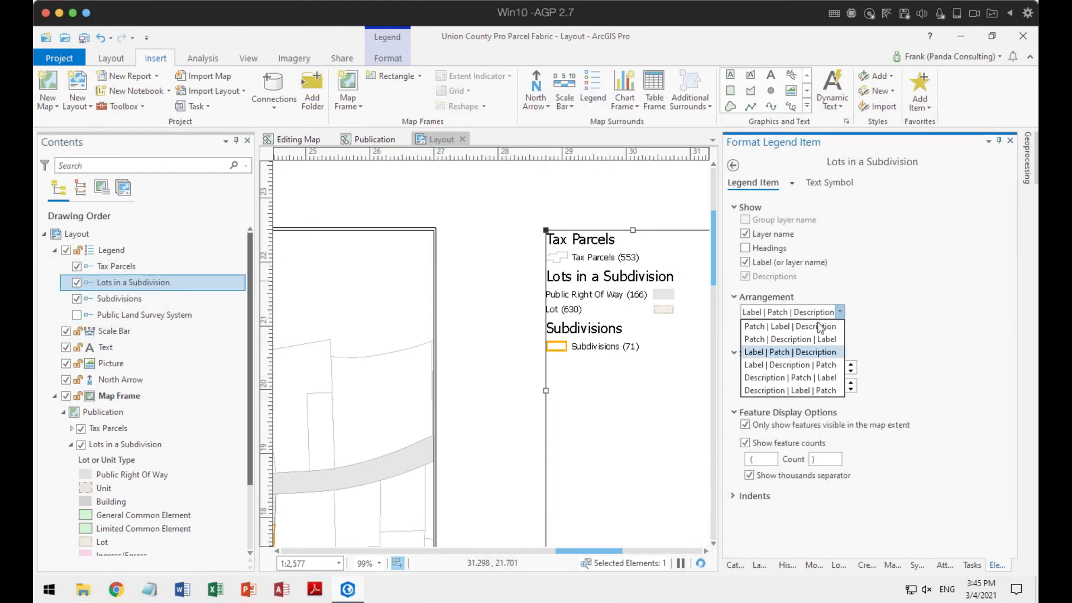
{"action": "left_click", "coordinate": [809, 333]}
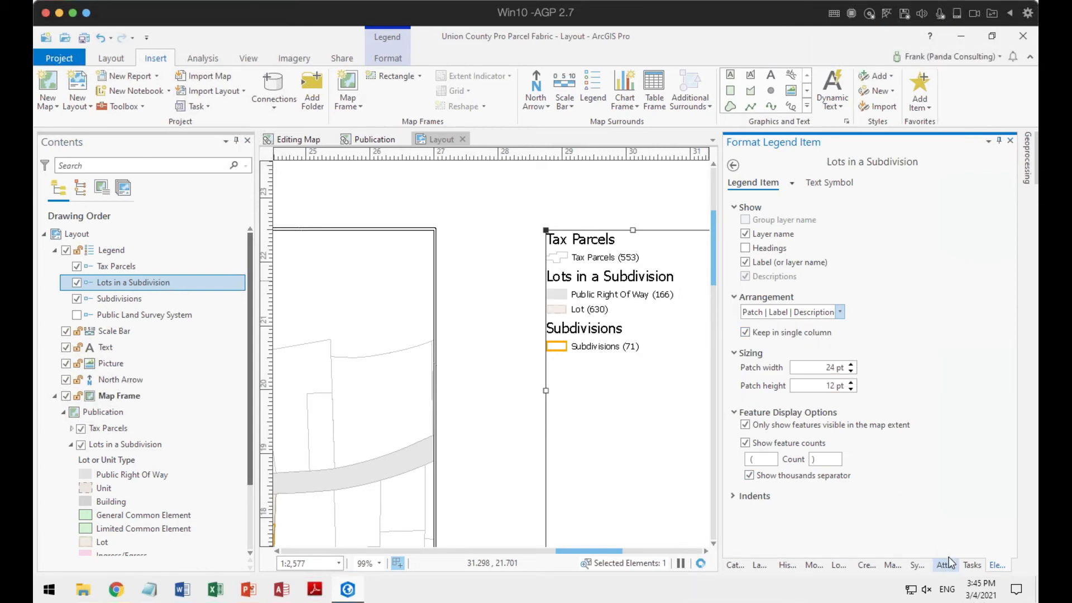
{"action": "left_click_drag", "start_coordinate": [469, 419], "coordinate": [644, 368]}
{"action": "scroll", "coordinate": [491, 407], "scroll_direction": "down", "scroll_amount": 5}
{"action": "scroll", "coordinate": [622, 366], "scroll_direction": "down", "scroll_amount": 2}
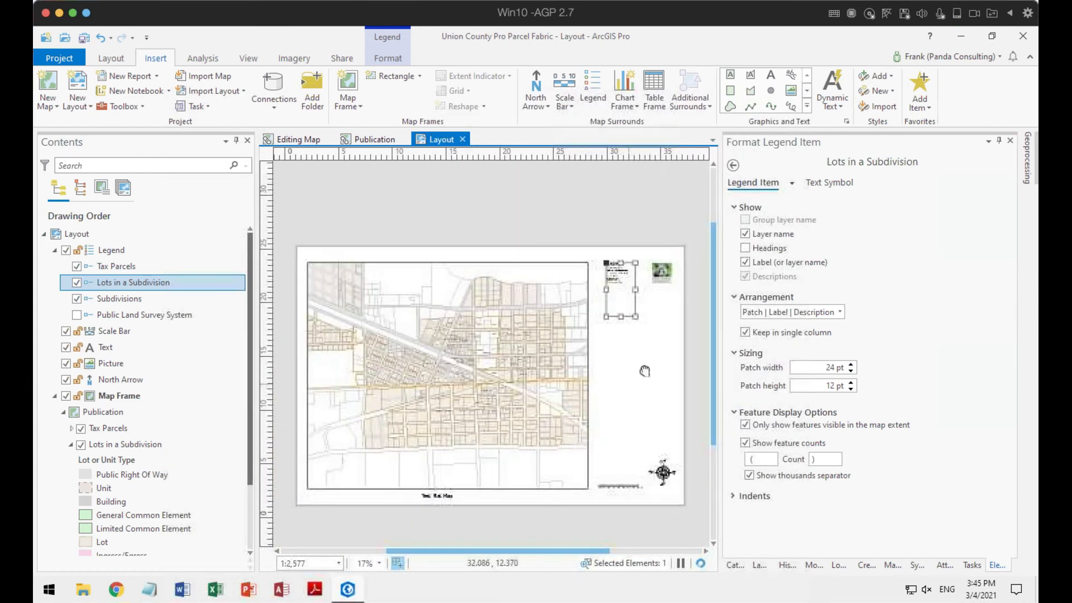
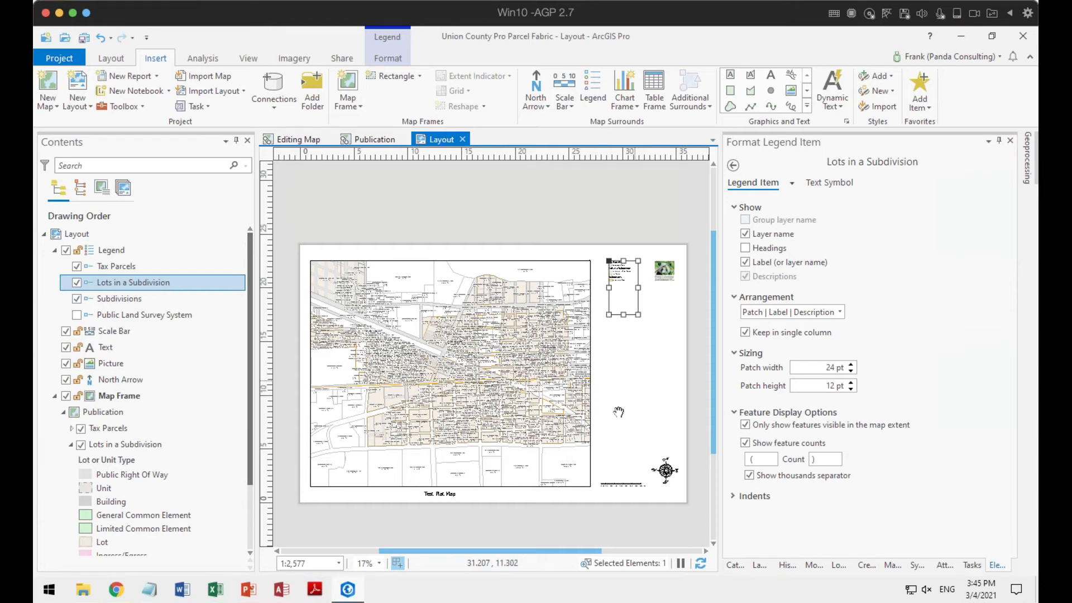
Step: Insert a table frame in the blank space between the legend and the north arrow, using Subdivisions as its table
{"action": "left_click", "coordinate": [654, 94]}
{"action": "left_click_drag", "start_coordinate": [608, 333], "coordinate": [680, 424]}
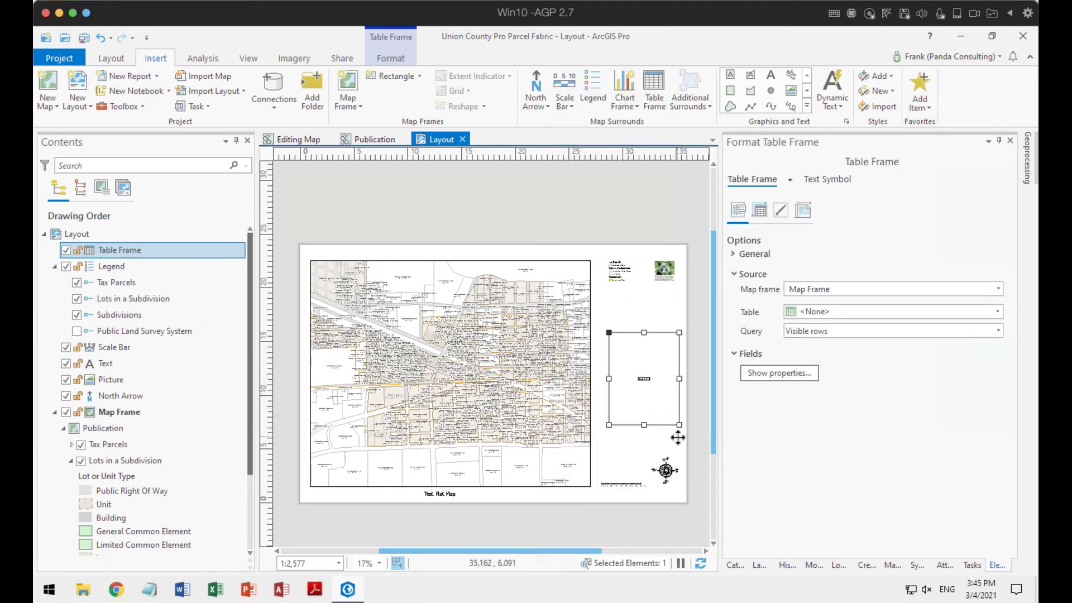
{"action": "left_click", "coordinate": [858, 314]}
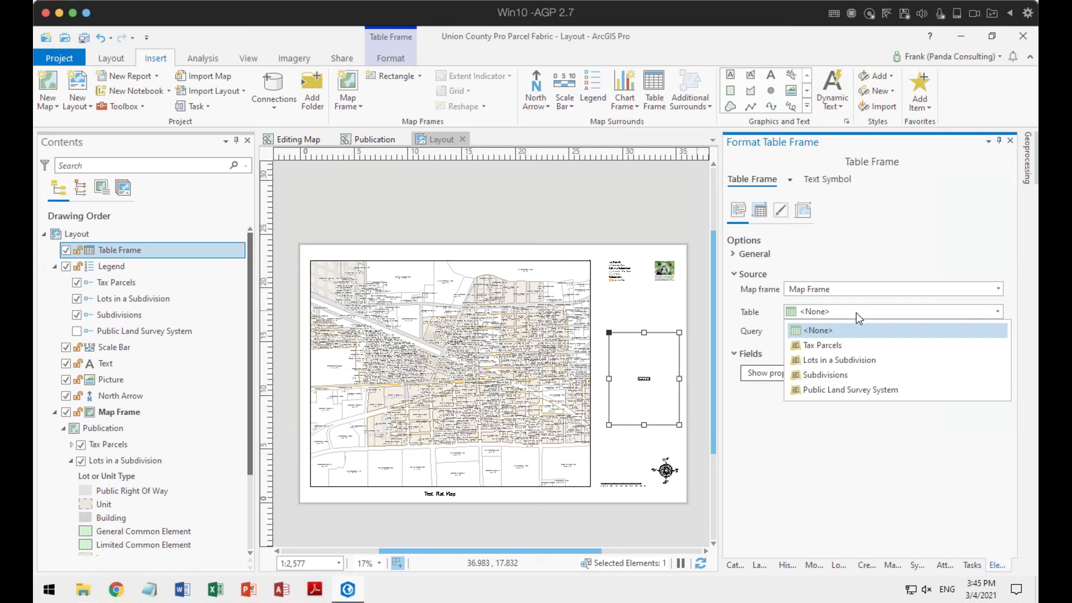
{"action": "left_click", "coordinate": [836, 375]}
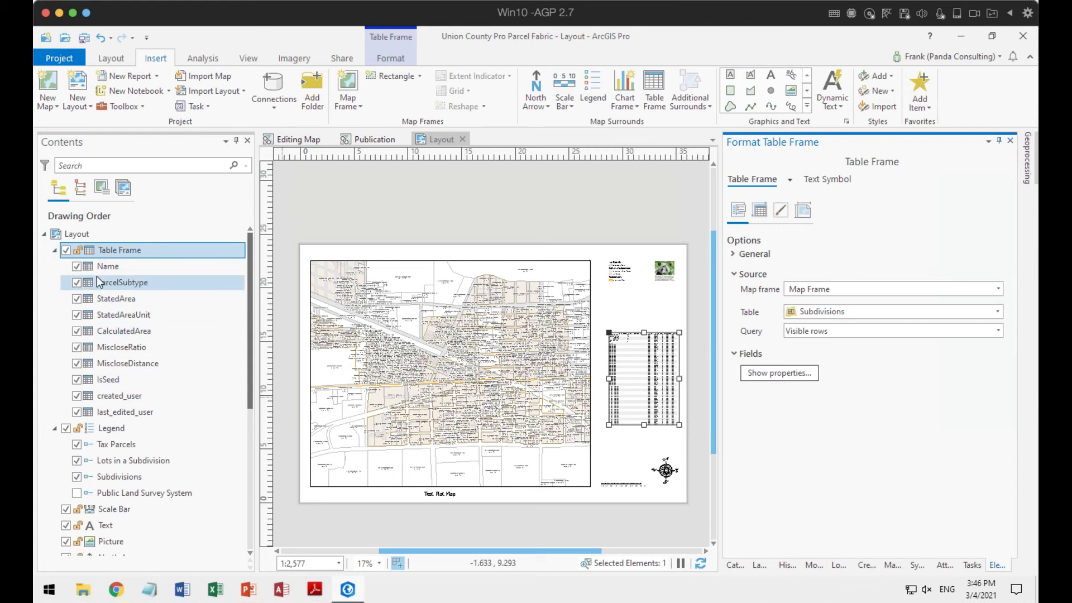
Step: Turn off every field in the subdivisions table frame except Name
{"action": "left_click", "coordinate": [76, 299]}
{"action": "left_click", "coordinate": [77, 316]}
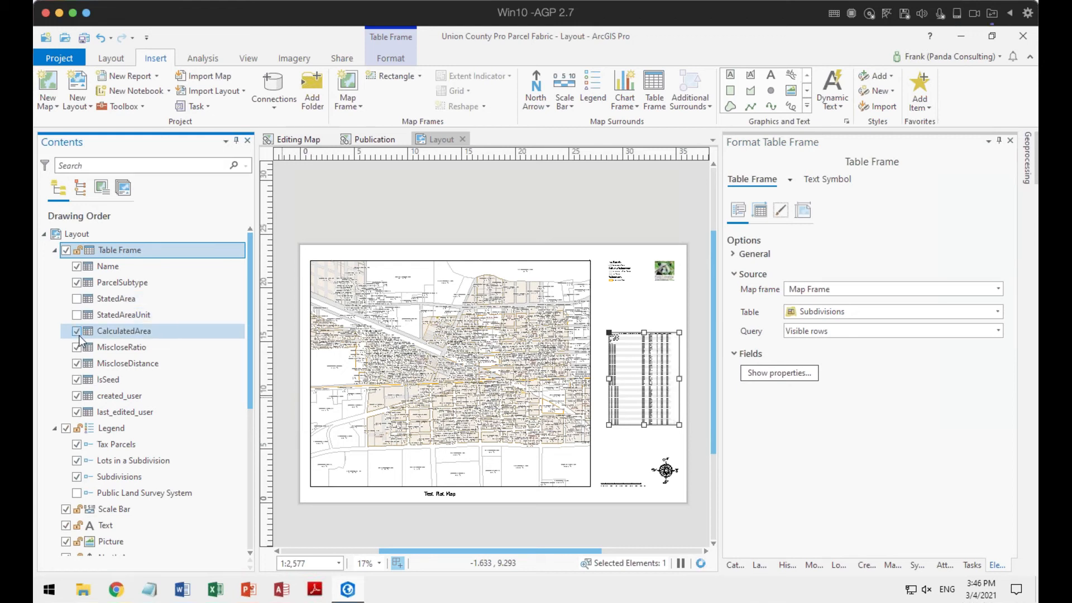
{"action": "left_click", "coordinate": [75, 332]}
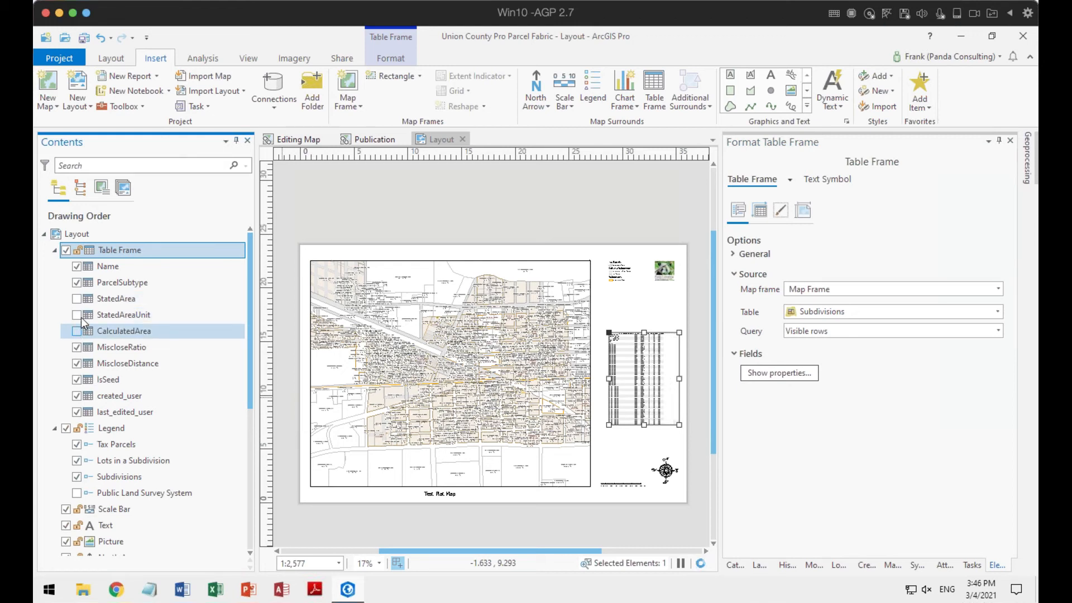
{"action": "left_click", "coordinate": [78, 283]}
{"action": "left_click", "coordinate": [77, 282]}
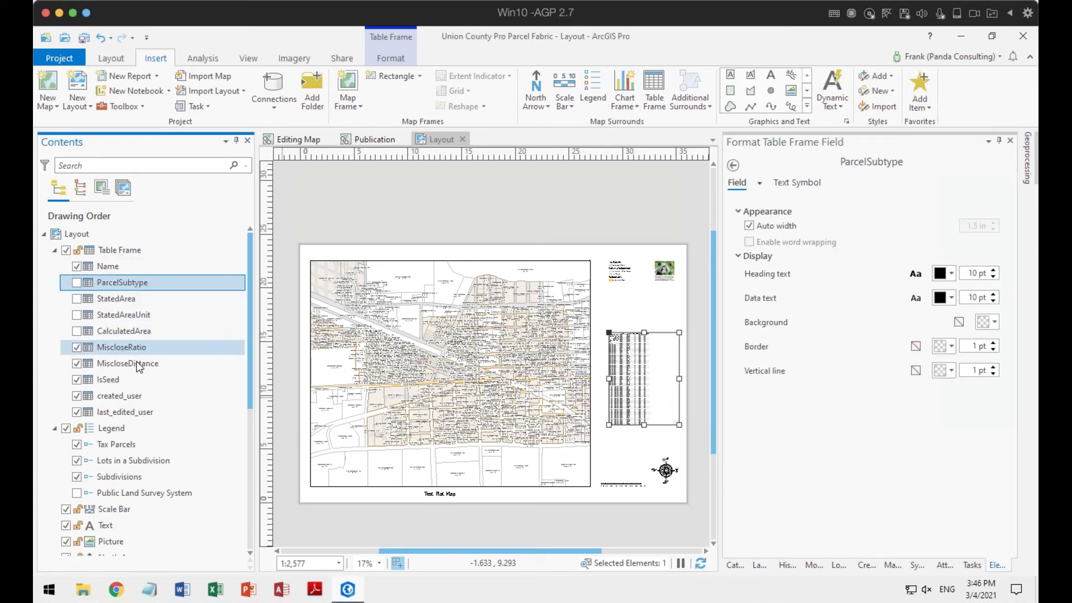
{"action": "left_click", "coordinate": [76, 364]}
{"action": "left_click", "coordinate": [76, 380]}
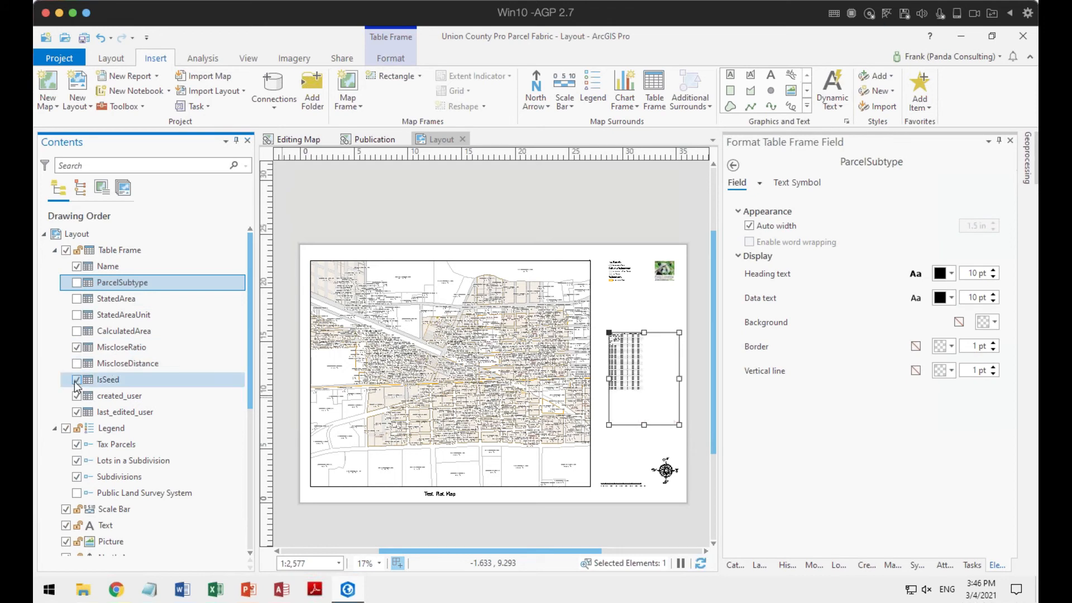
{"action": "scroll", "coordinate": [149, 353], "scroll_direction": "down", "scroll_amount": 2}
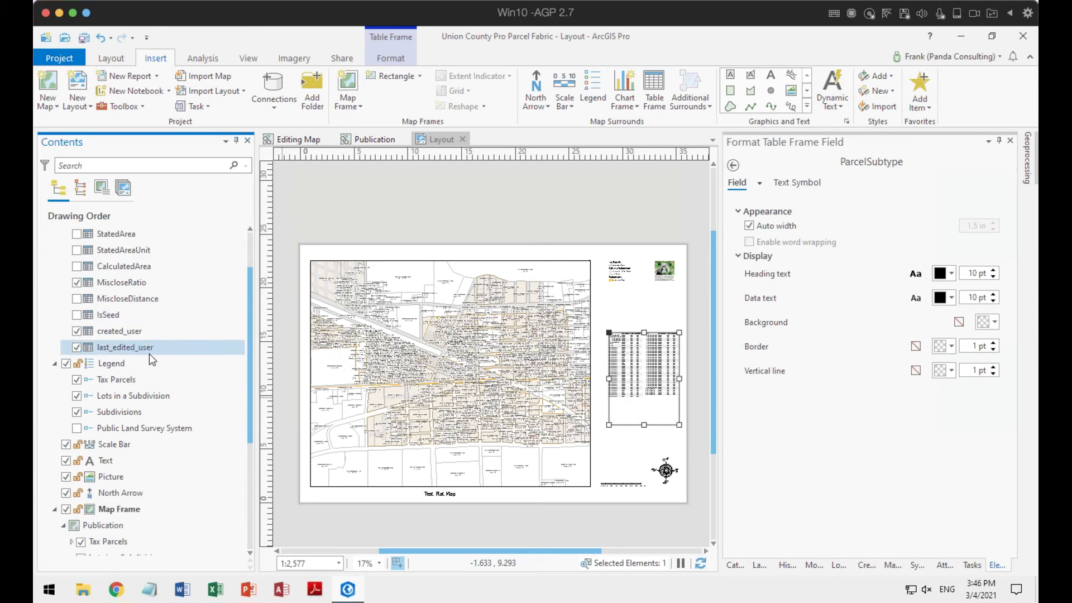
{"action": "left_click", "coordinate": [76, 331]}
{"action": "left_click", "coordinate": [76, 347]}
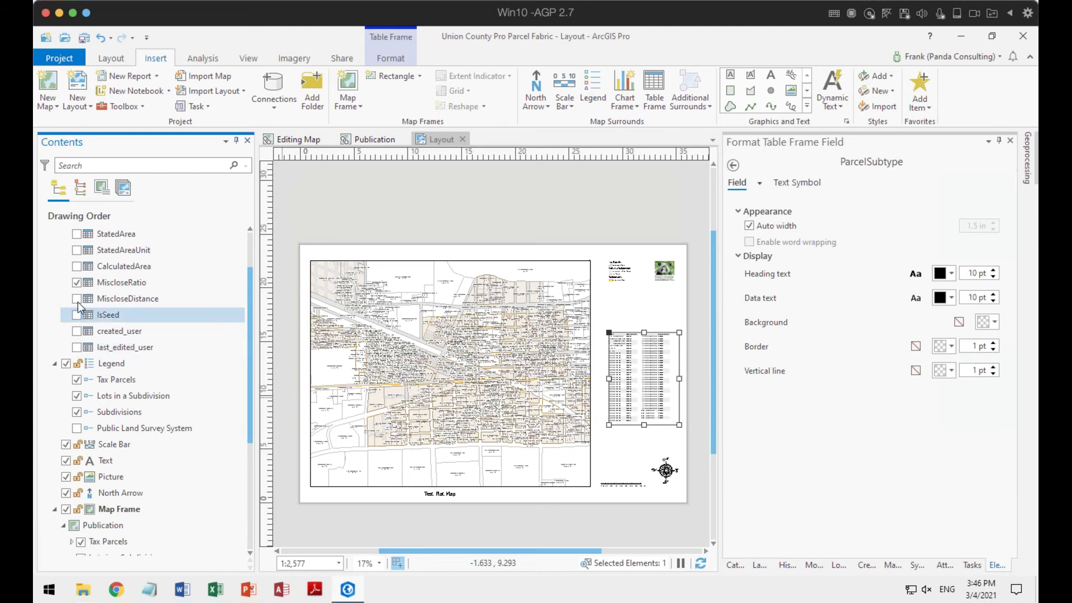
{"action": "left_click", "coordinate": [76, 283]}
{"action": "scroll", "coordinate": [185, 293], "scroll_direction": "up", "scroll_amount": 2}
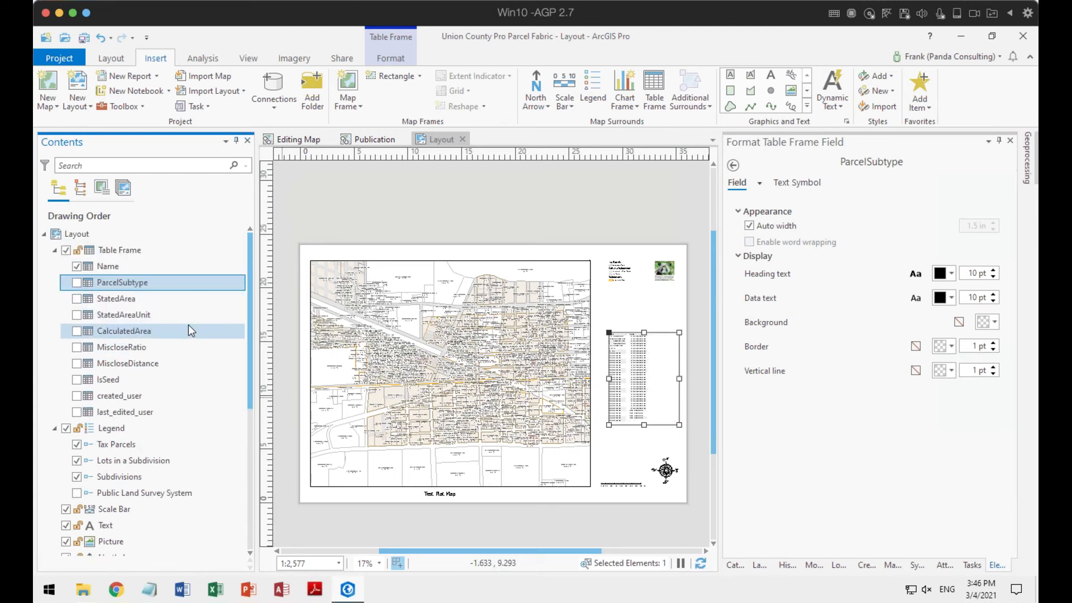
Step: Review the table frame's row query choices, keeping Visible rows, and examine the appearance and text symbol options of its fields
{"action": "left_click", "coordinate": [115, 250]}
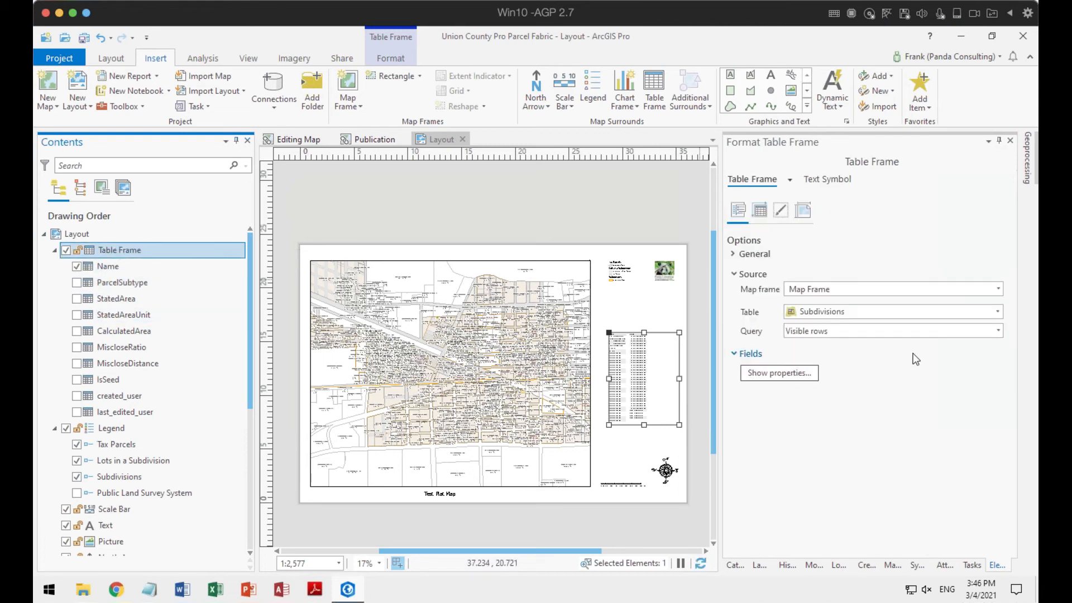
{"action": "left_click", "coordinate": [996, 331]}
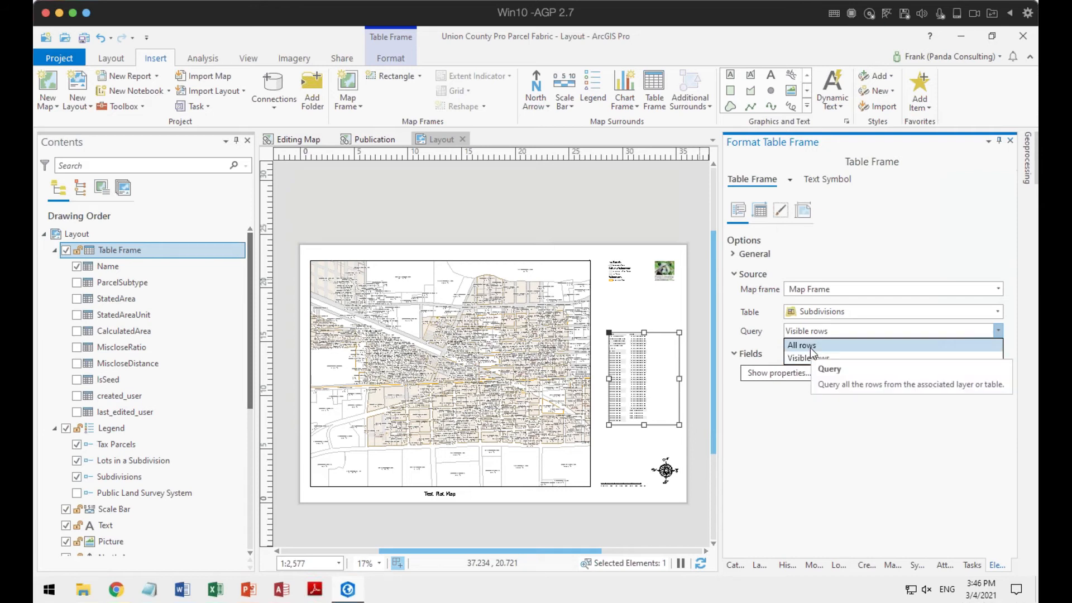
{"action": "left_click", "coordinate": [822, 359]}
{"action": "left_click", "coordinate": [779, 373]}
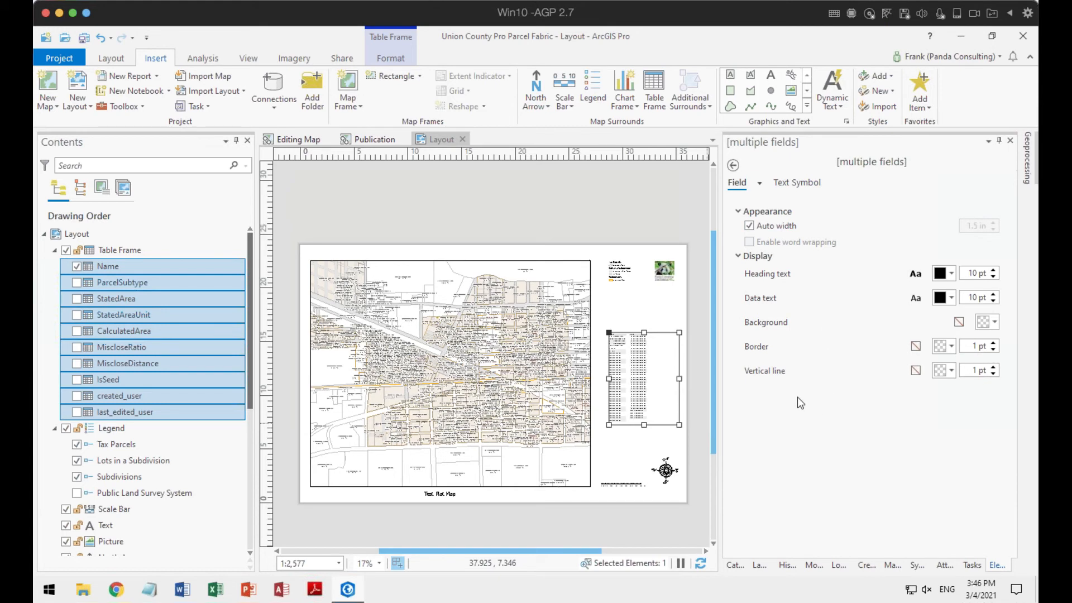
{"action": "left_click", "coordinate": [797, 182]}
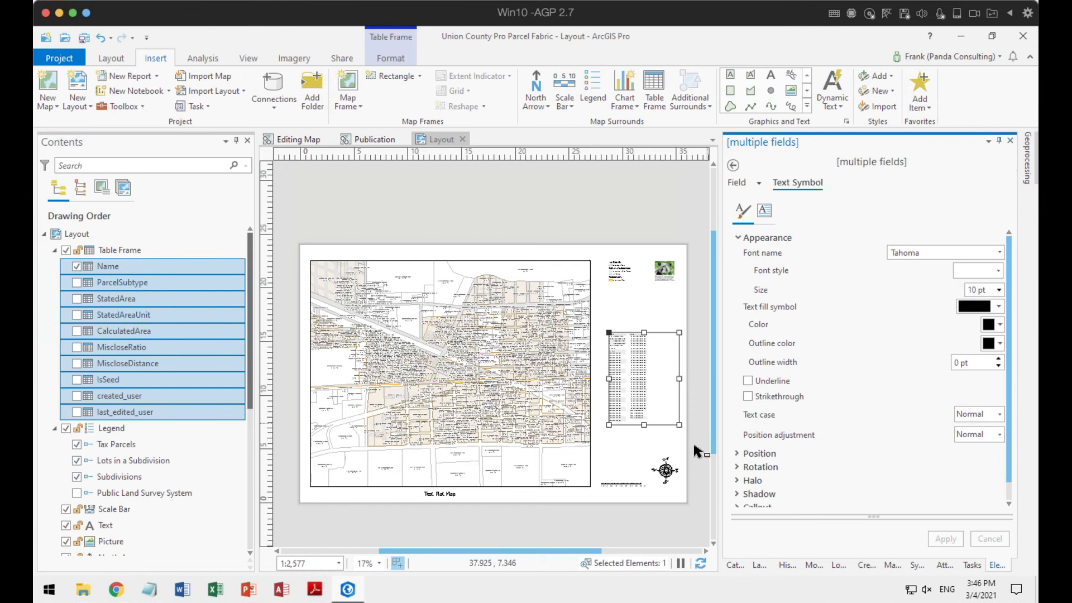
Step: Inspect the listed subdivision names and the legend up close on the page
{"action": "scroll", "coordinate": [643, 385], "scroll_direction": "up", "scroll_amount": 4}
{"action": "scroll", "coordinate": [642, 385], "scroll_direction": "up", "scroll_amount": 2}
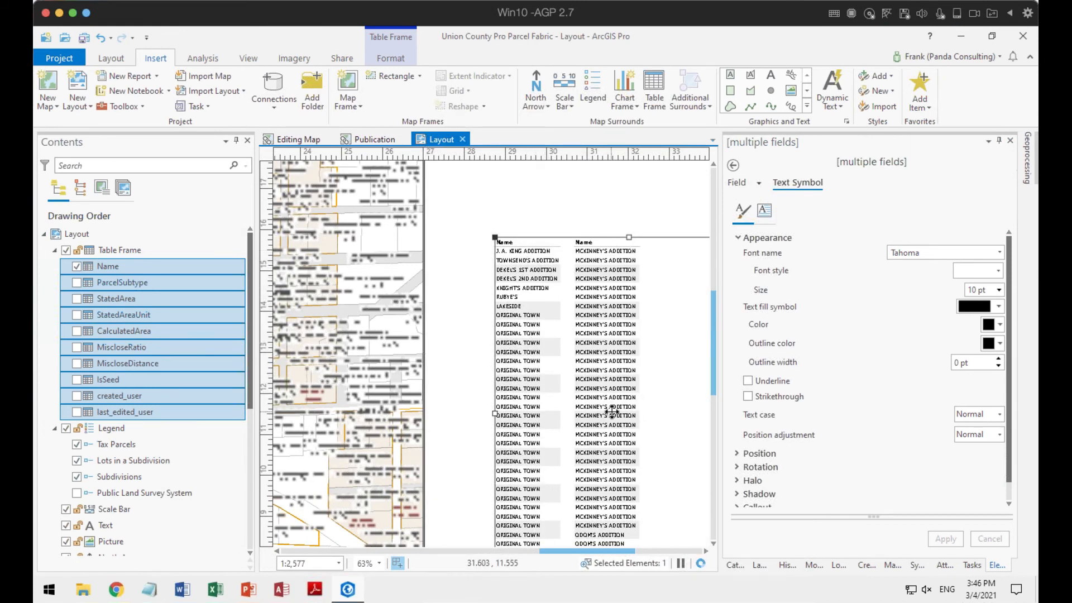
{"action": "left_click_drag", "start_coordinate": [675, 409], "coordinate": [660, 382]}
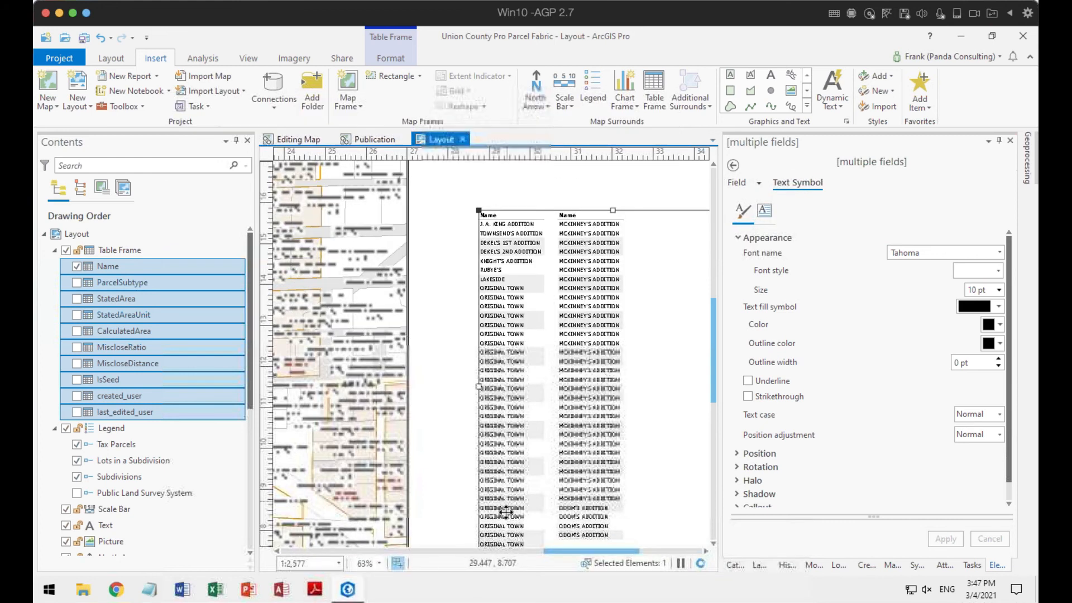
{"action": "left_click_drag", "start_coordinate": [558, 298], "coordinate": [579, 570]}
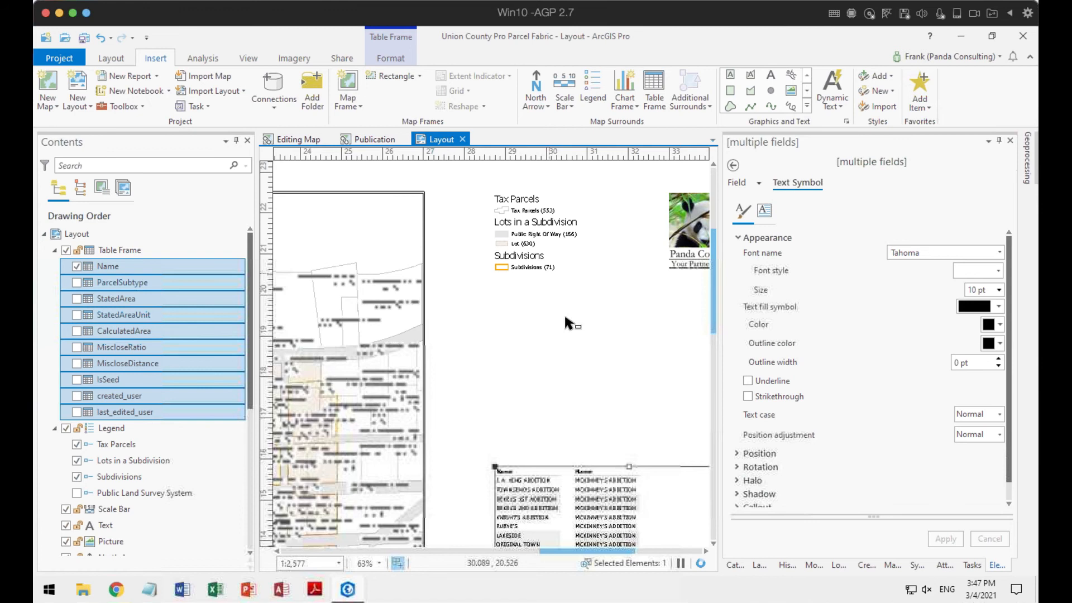
{"action": "left_click_drag", "start_coordinate": [586, 400], "coordinate": [652, 290]}
{"action": "scroll", "coordinate": [656, 377], "scroll_direction": "down", "scroll_amount": 3}
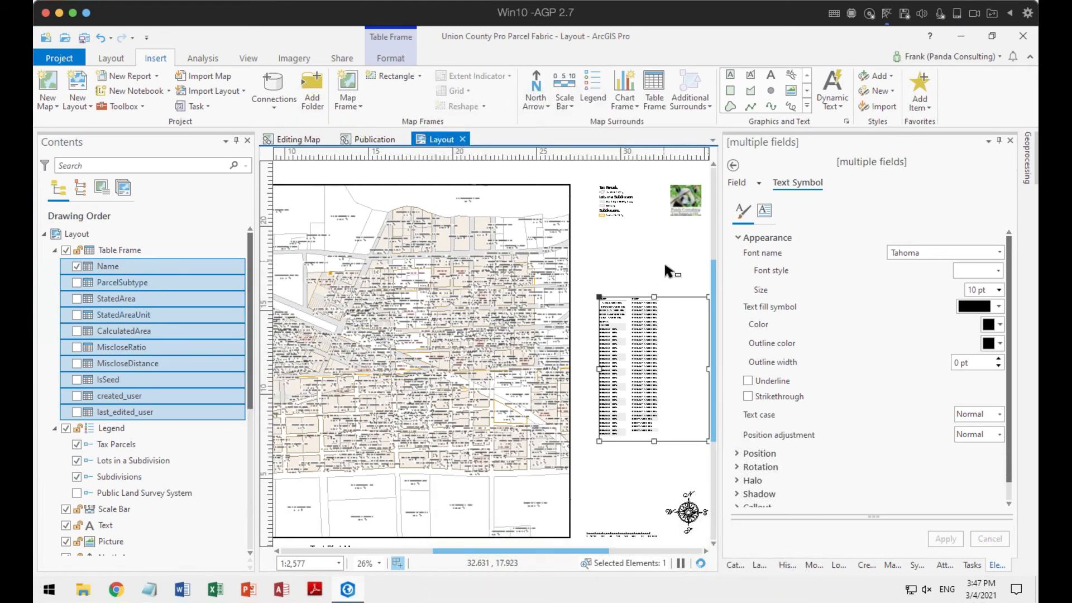
Step: Set the table frame's fitting strategy to Adjust frame columns
{"action": "left_click", "coordinate": [733, 166]}
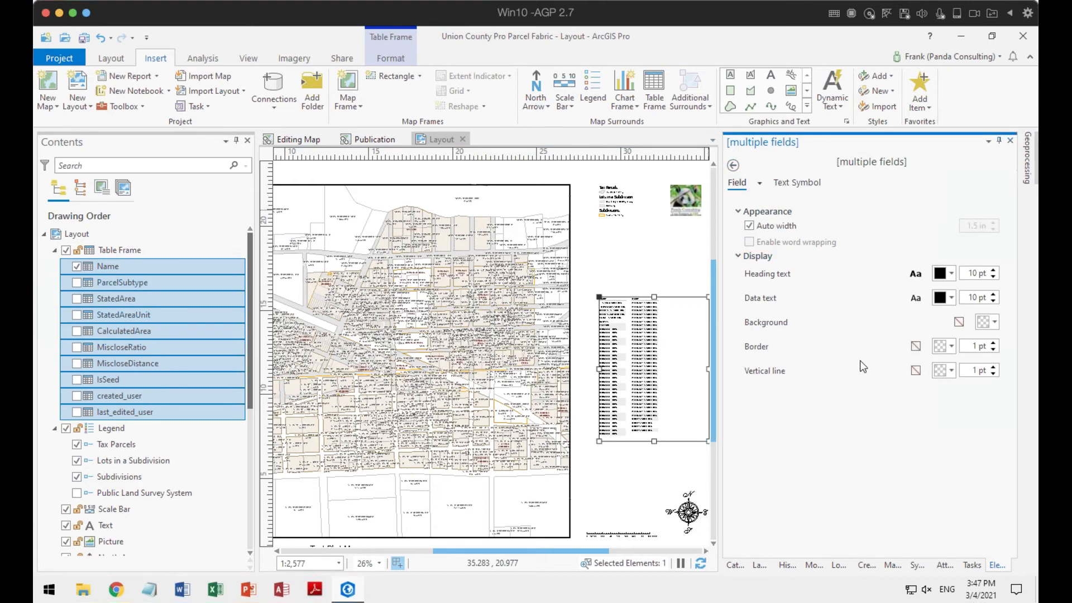
{"action": "left_click", "coordinate": [143, 250]}
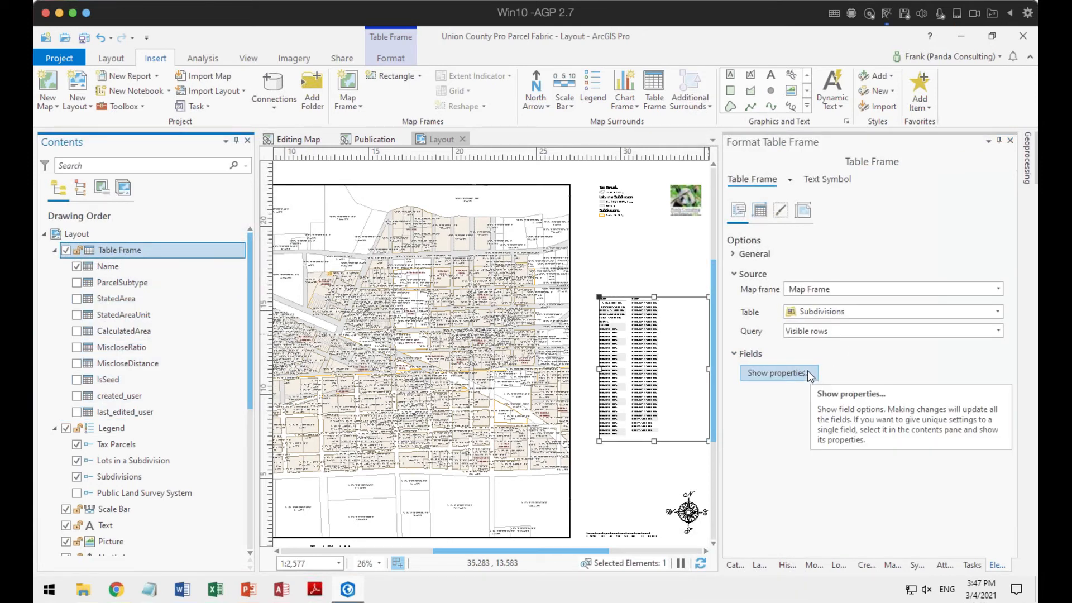
{"action": "left_click", "coordinate": [760, 210]}
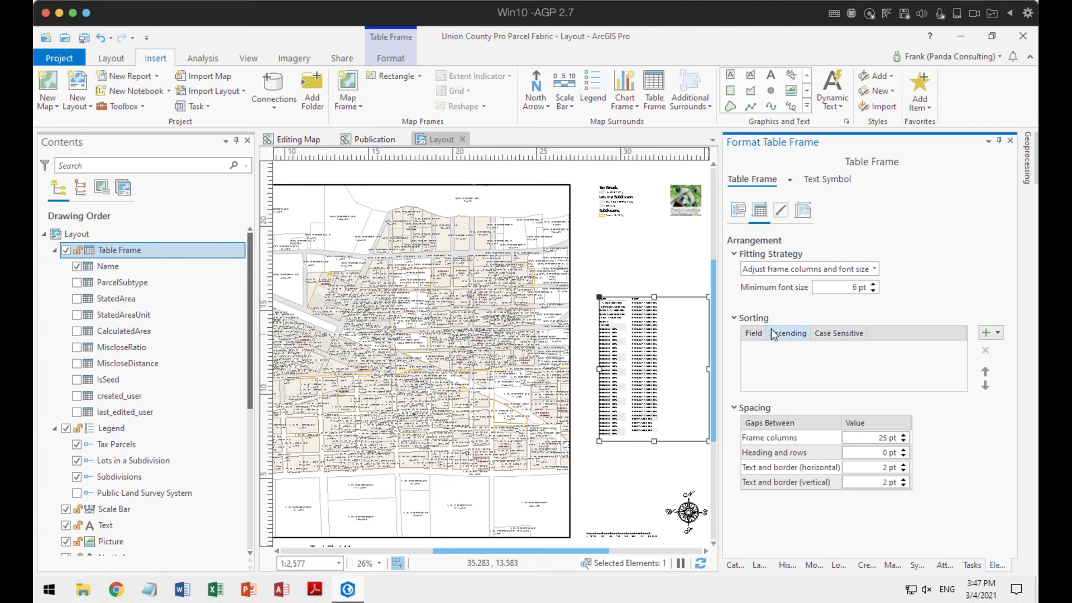
{"action": "left_click", "coordinate": [798, 270]}
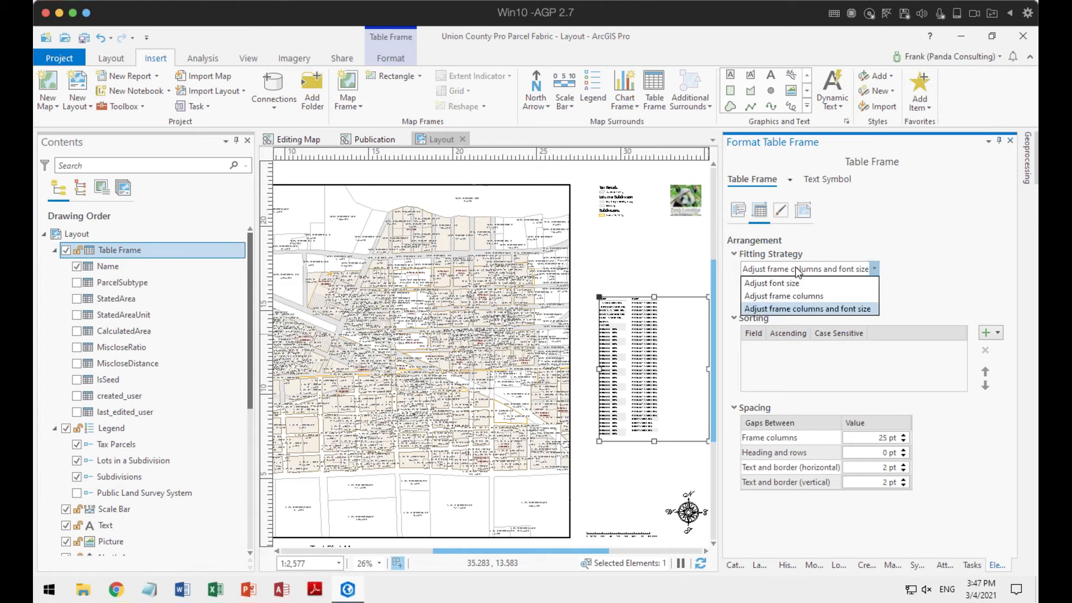
{"action": "left_click", "coordinate": [804, 296]}
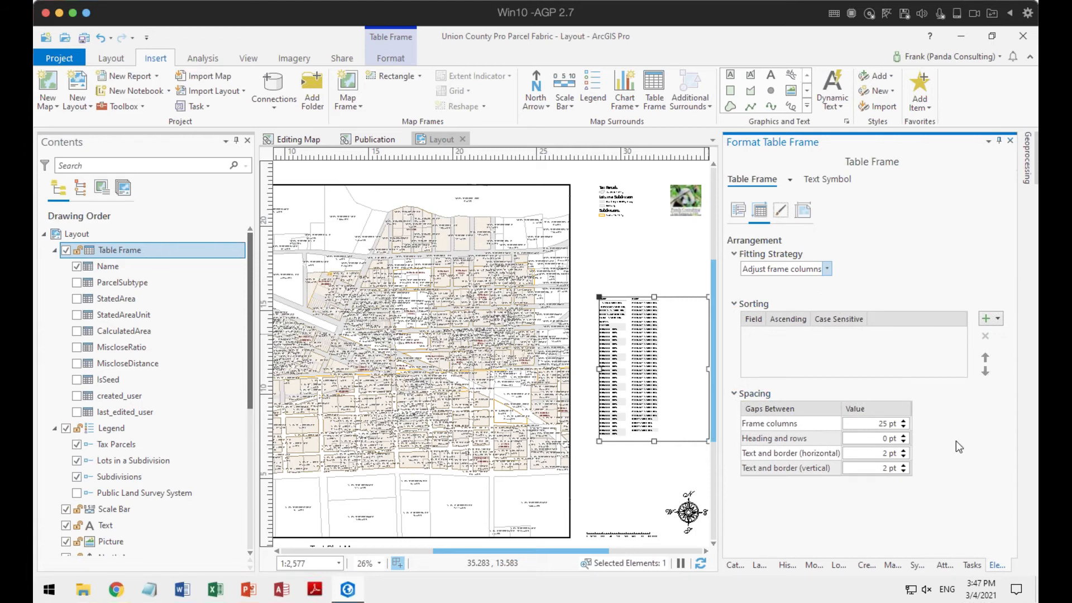
Step: Review the table frame's border, heading and row display options and the shared properties of its fields
{"action": "left_click", "coordinate": [779, 214]}
{"action": "scroll", "coordinate": [863, 291], "scroll_direction": "down", "scroll_amount": 4}
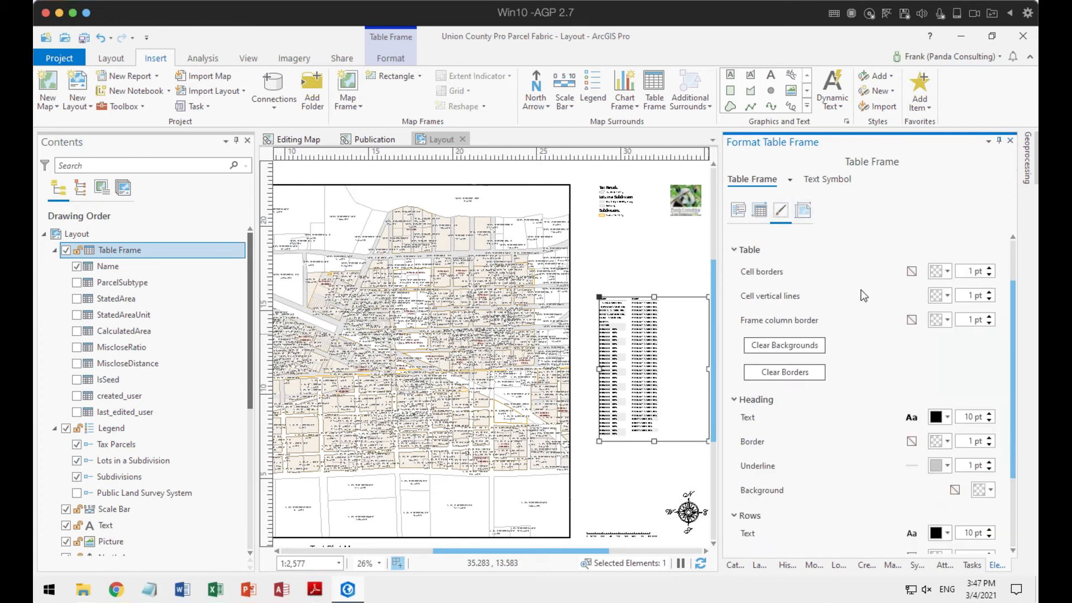
{"action": "scroll", "coordinate": [863, 296], "scroll_direction": "down", "scroll_amount": 1}
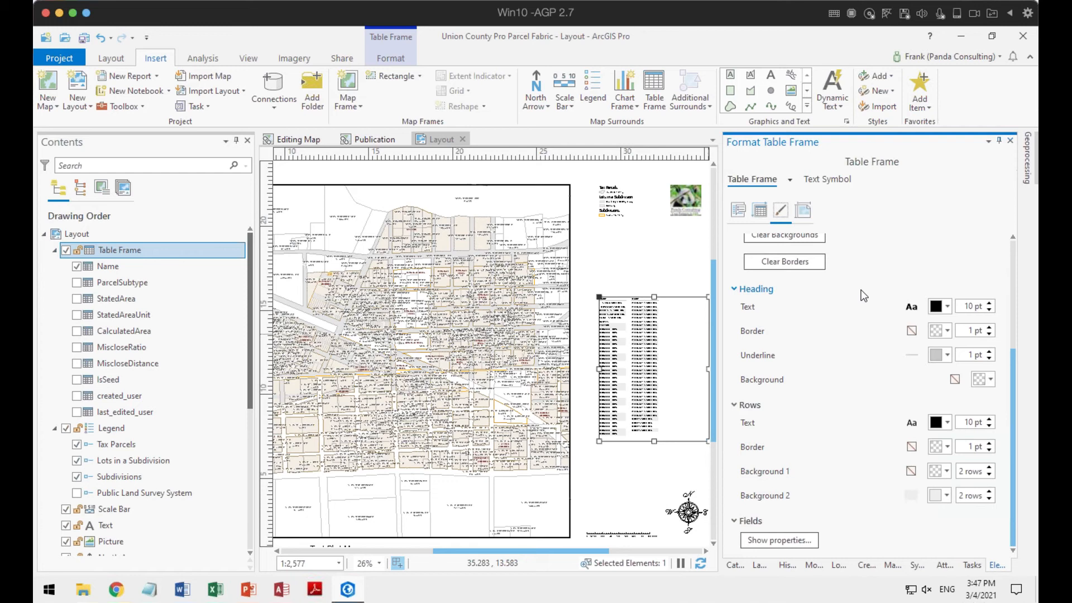
{"action": "left_click", "coordinate": [782, 539]}
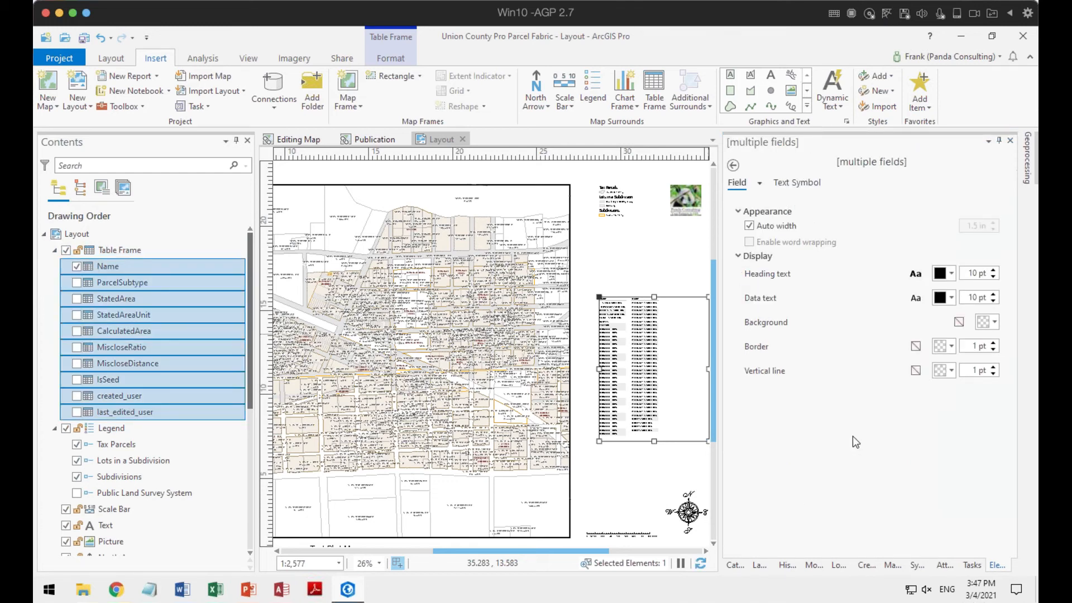
Step: Rename the table frame as Subdivision List, keeping it visible and unlocked
{"action": "left_click", "coordinate": [732, 166]}
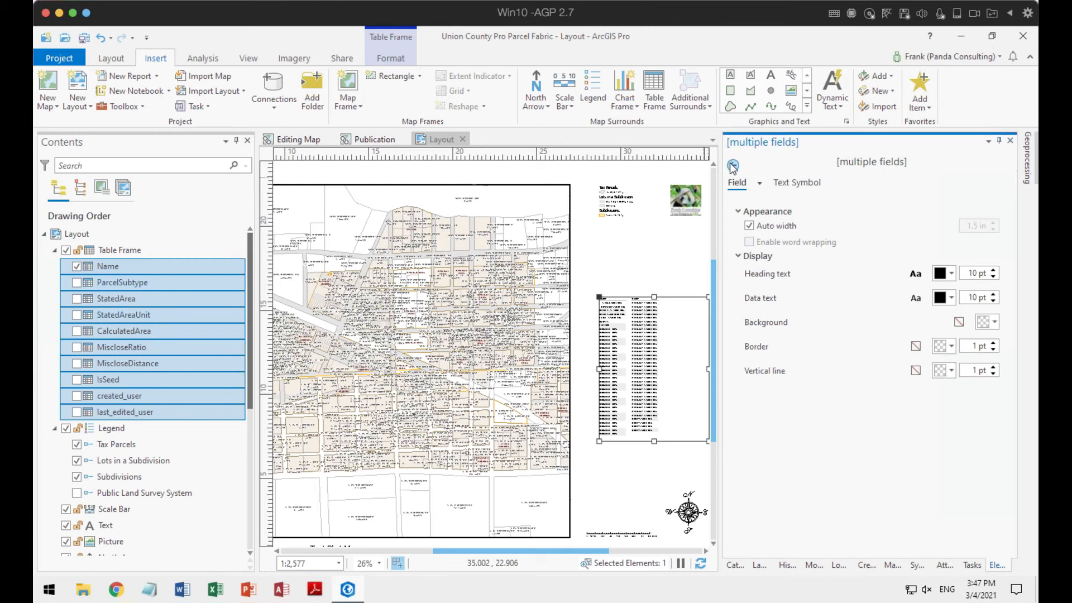
{"action": "left_click", "coordinate": [733, 166]}
{"action": "left_click", "coordinate": [804, 211]}
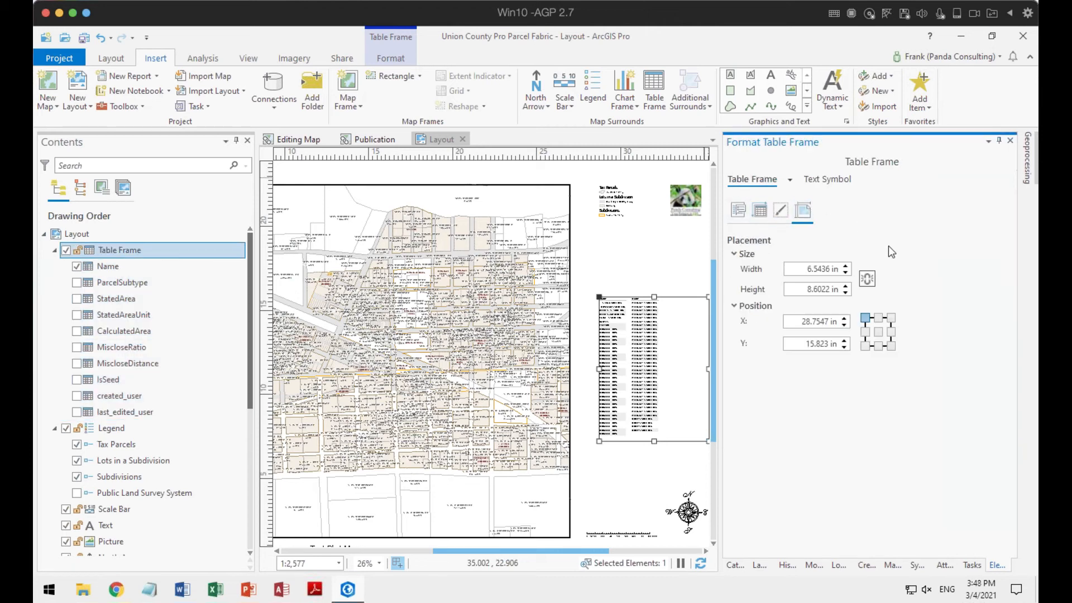
{"action": "left_click", "coordinate": [738, 210]}
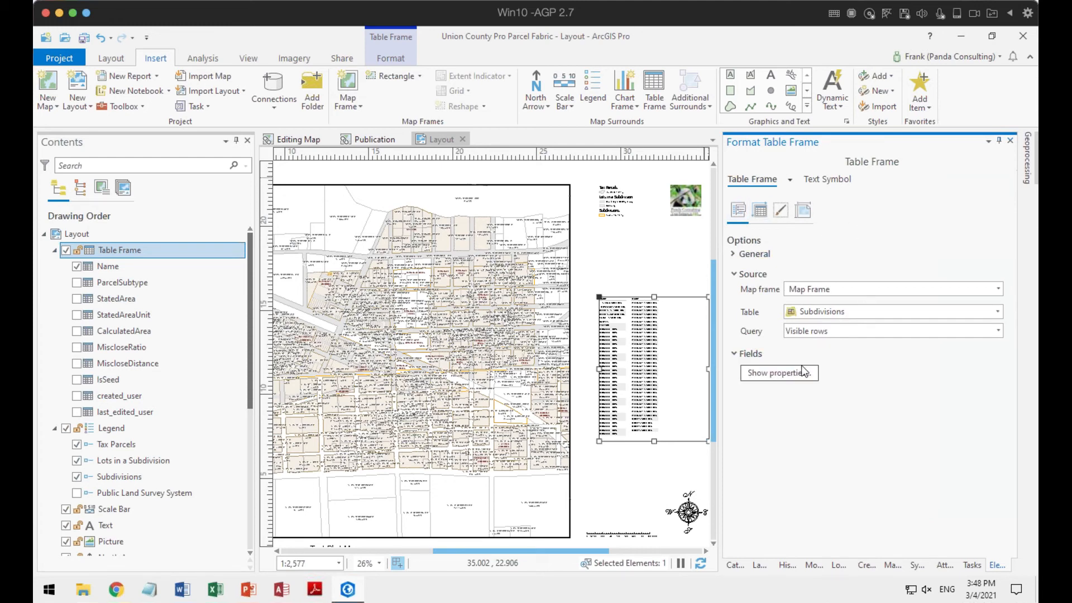
{"action": "left_click", "coordinate": [731, 251]}
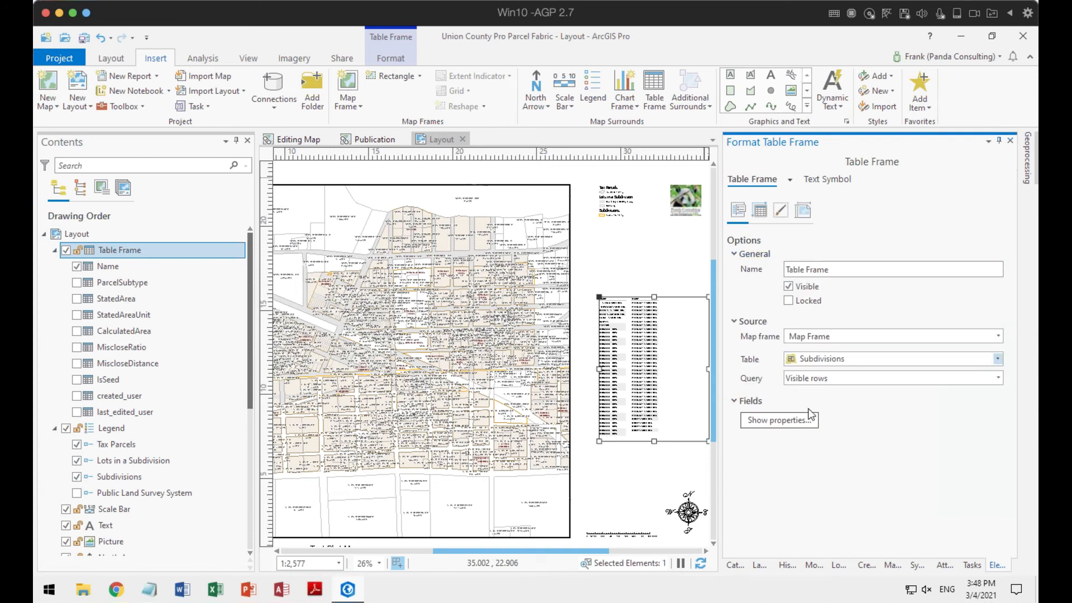
{"action": "left_click", "coordinate": [837, 269]}
{"action": "left_click_drag", "start_coordinate": [837, 269], "coordinate": [767, 268]}
{"action": "type", "text": "Subdivision List"}
{"action": "left_click", "coordinate": [865, 304]}
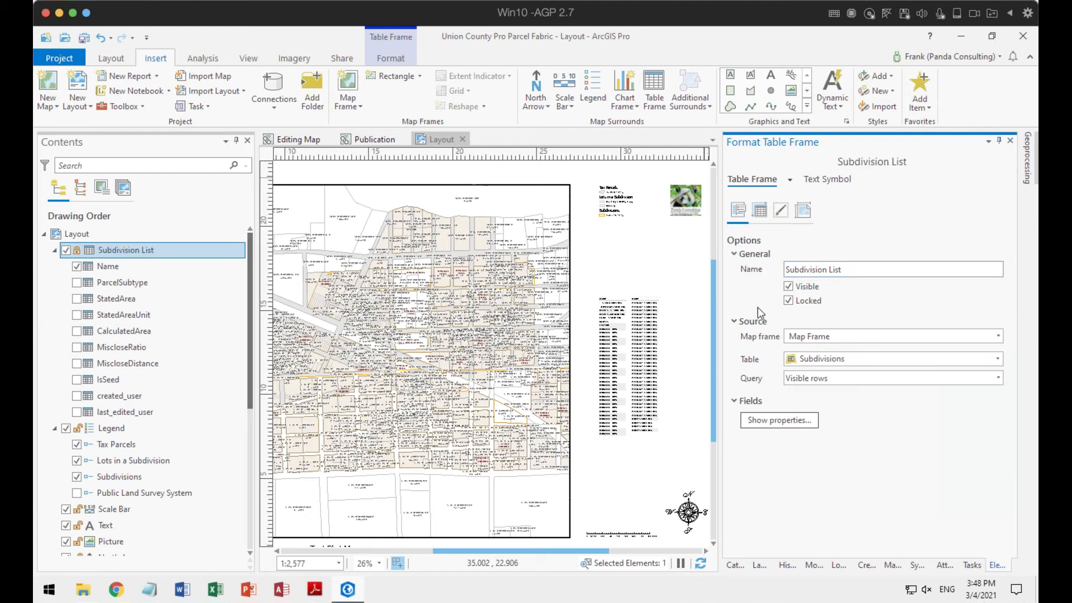
{"action": "left_click", "coordinate": [788, 300]}
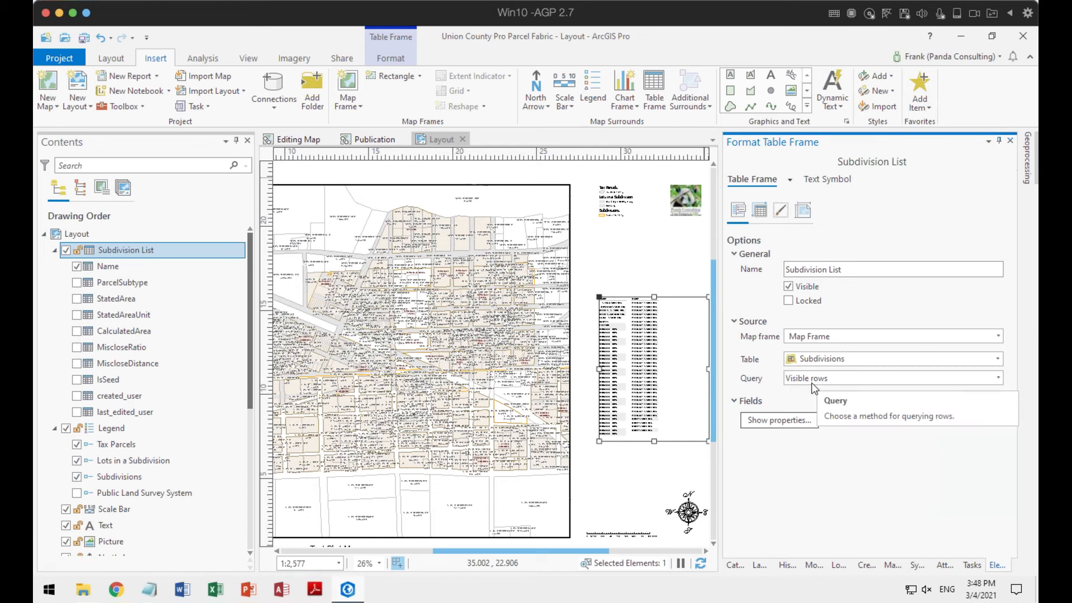
Step: Sort the subdivision table's rows by the Name field in ascending order
{"action": "left_click", "coordinate": [796, 420]}
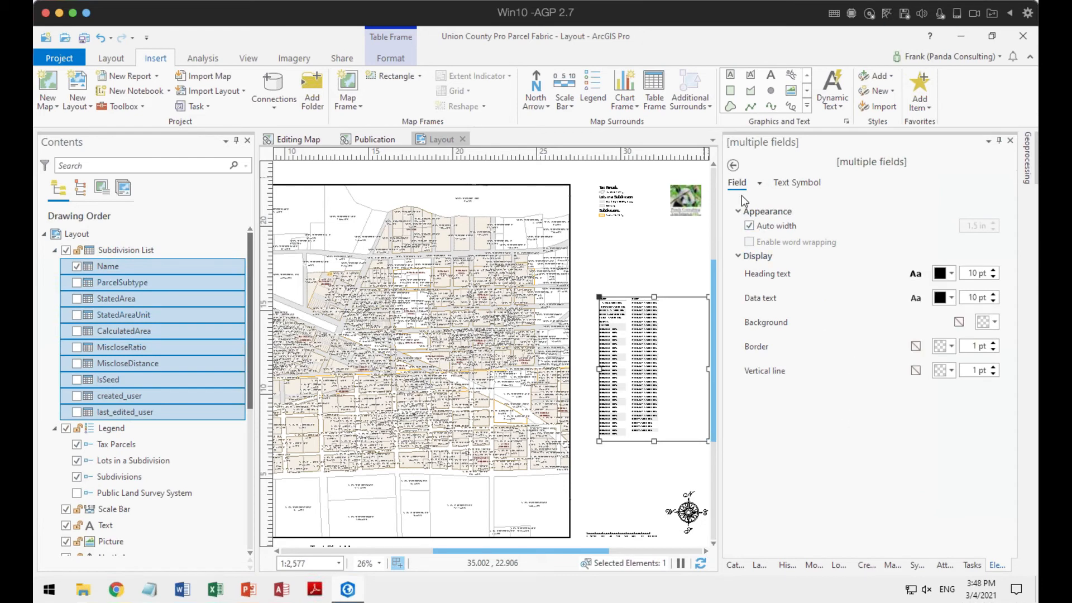
{"action": "left_click", "coordinate": [733, 165]}
{"action": "left_click", "coordinate": [759, 210]}
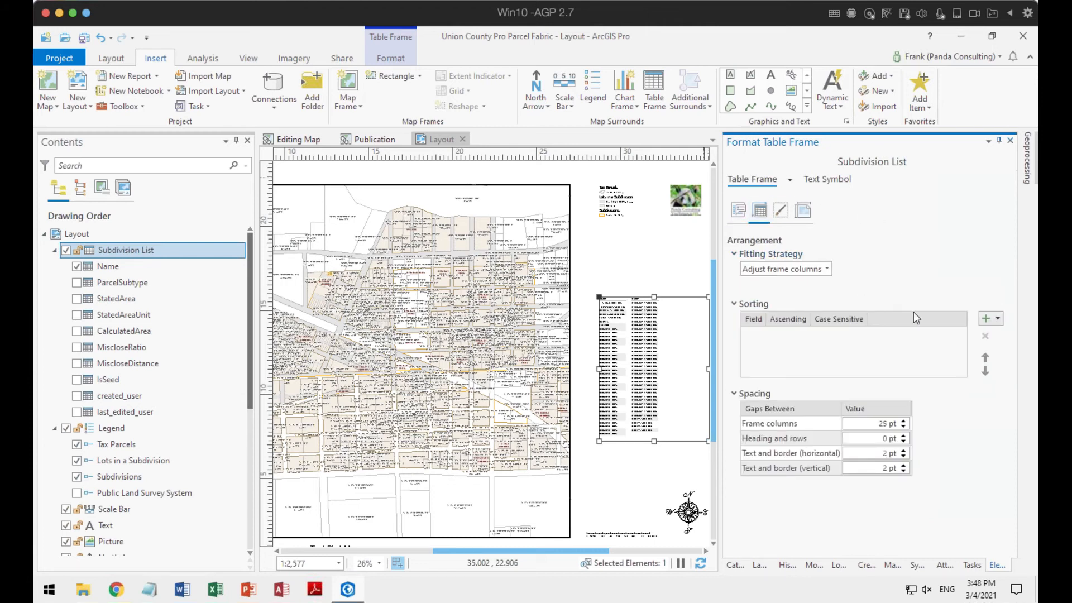
{"action": "left_click", "coordinate": [998, 319]}
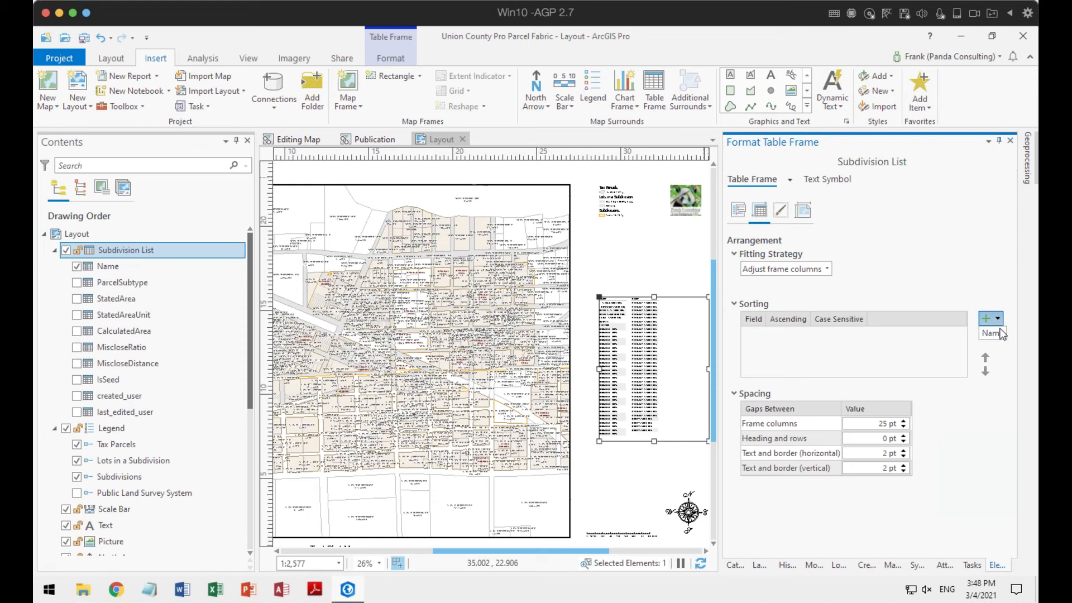
{"action": "left_click", "coordinate": [1002, 335]}
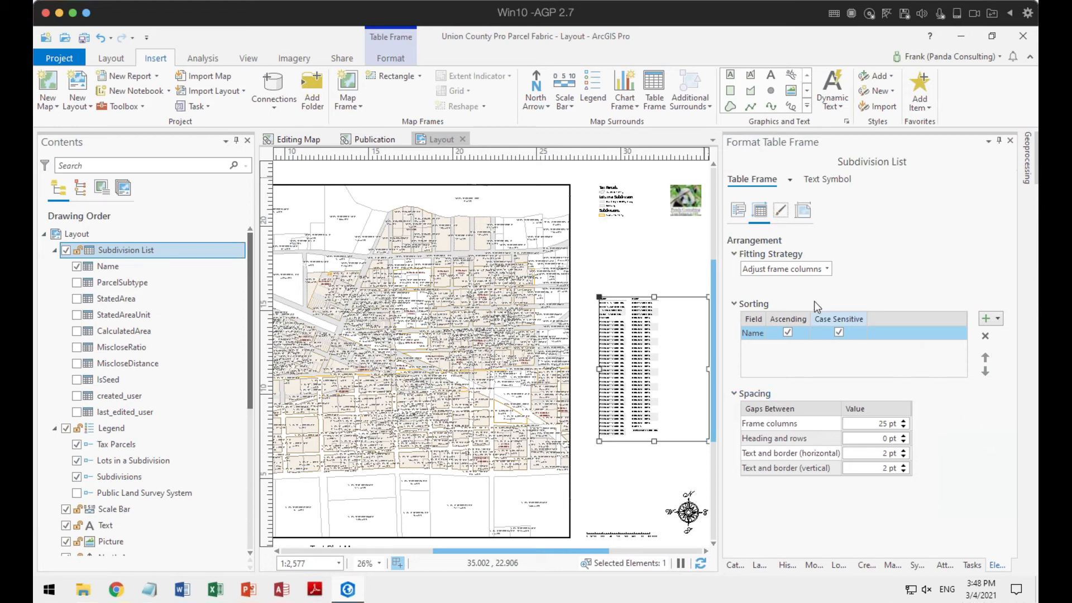
Step: Review the subdivision table's fitting strategy choices, its formattable components and its display options
{"action": "left_click", "coordinate": [827, 270]}
{"action": "left_click", "coordinate": [862, 252]}
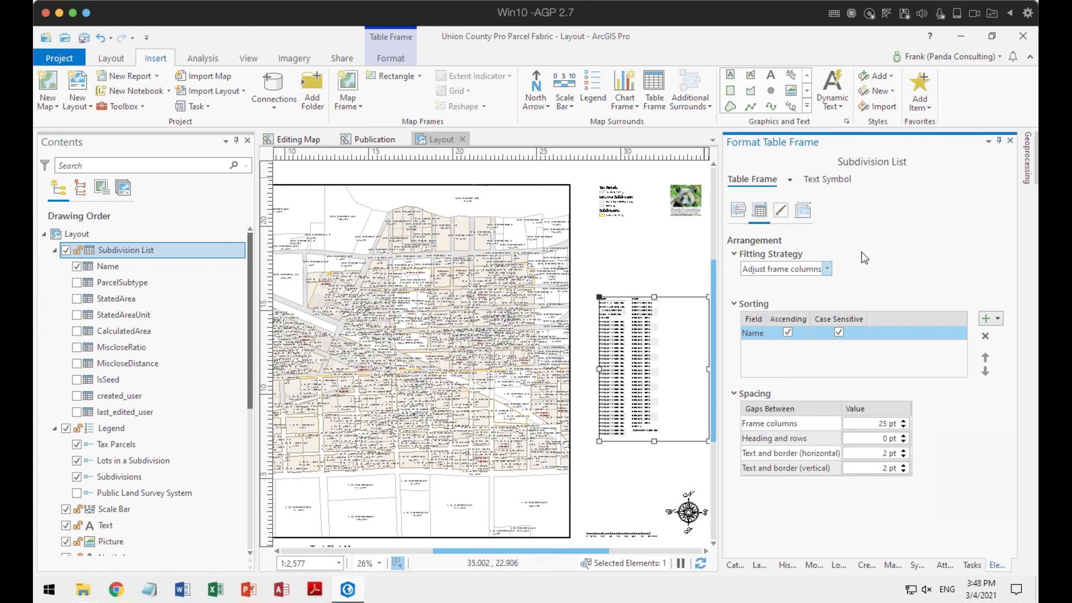
{"action": "left_click", "coordinate": [865, 252]}
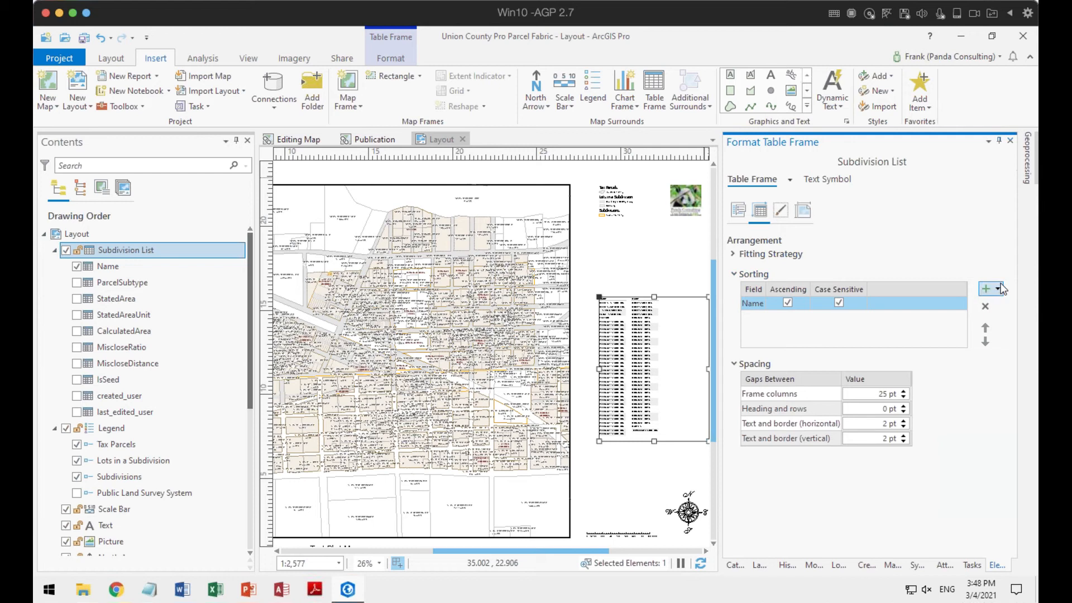
{"action": "left_click", "coordinate": [1000, 260]}
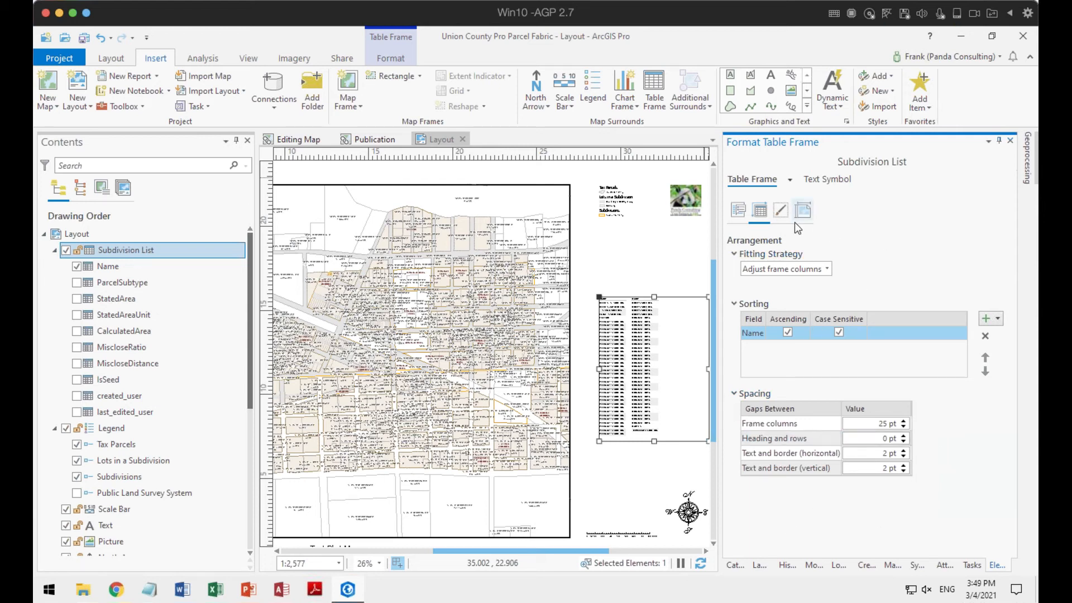
{"action": "left_click", "coordinate": [790, 179]}
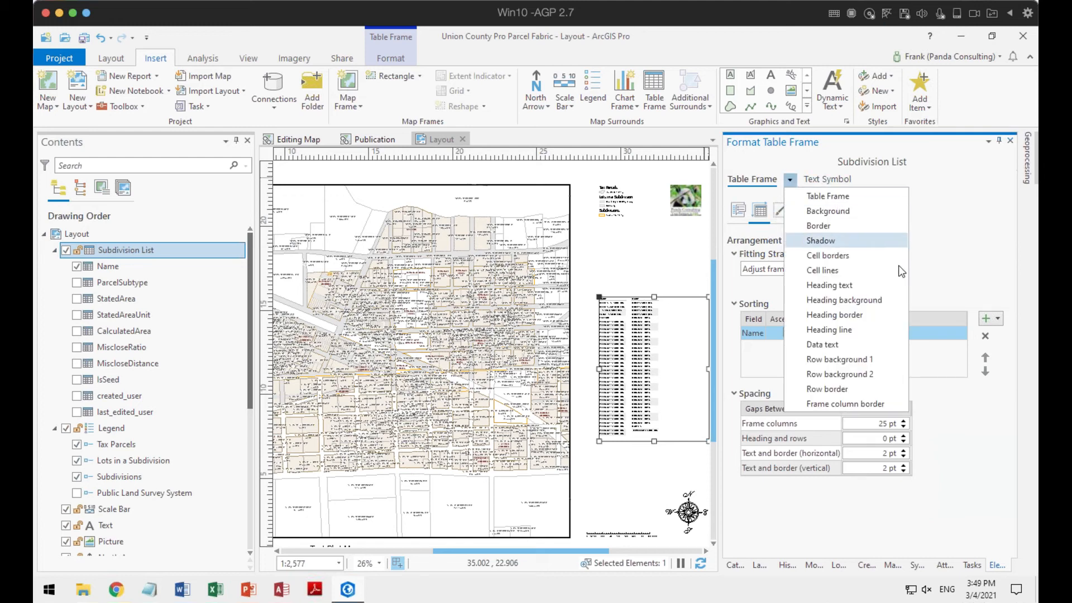
{"action": "left_click", "coordinate": [943, 254]}
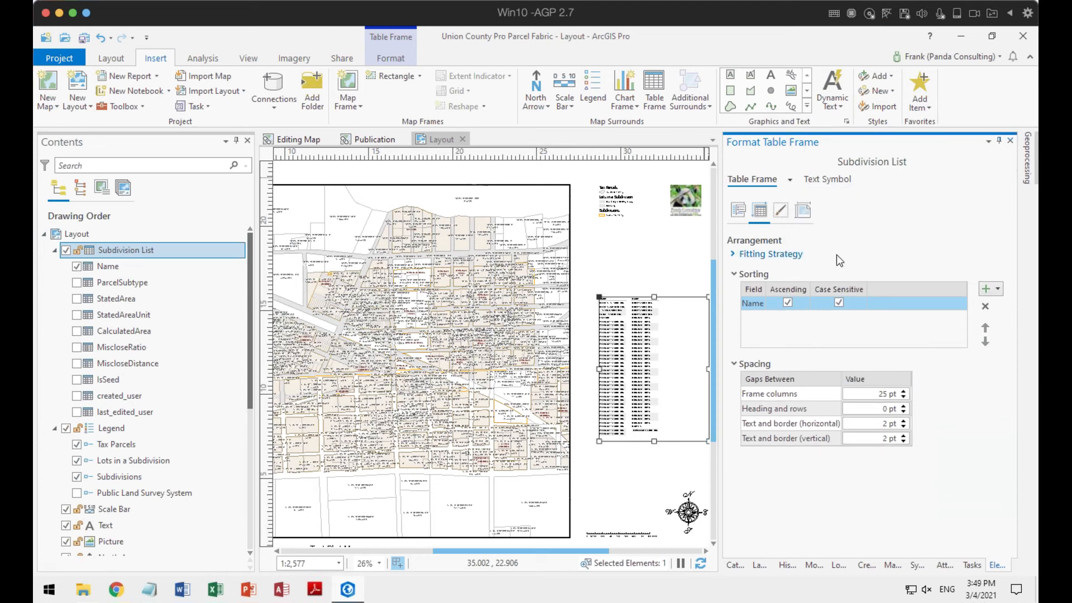
{"action": "left_click", "coordinate": [742, 255]}
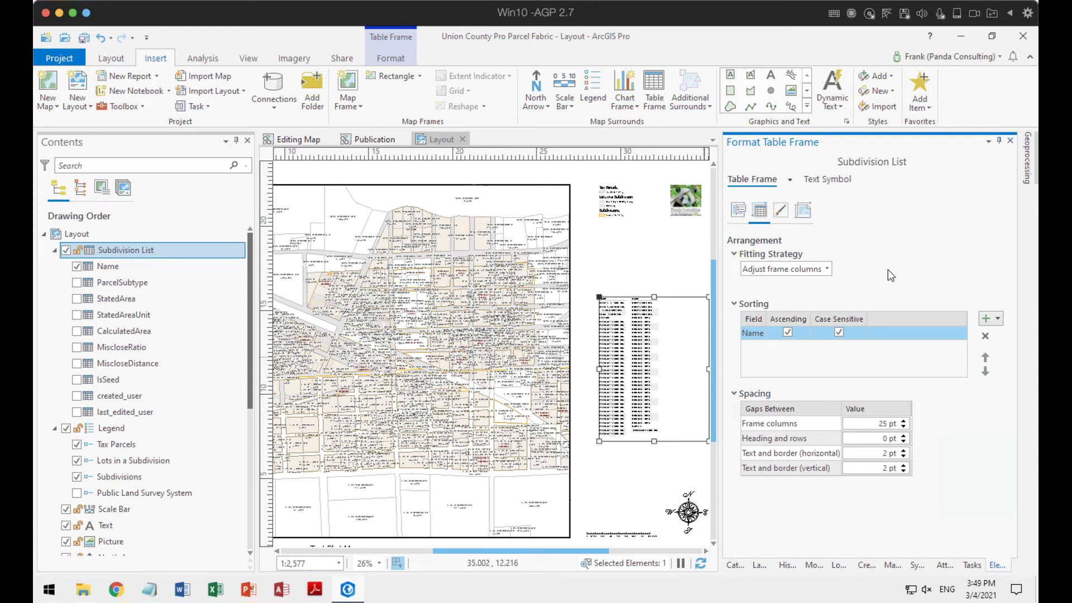
{"action": "left_click", "coordinate": [782, 212]}
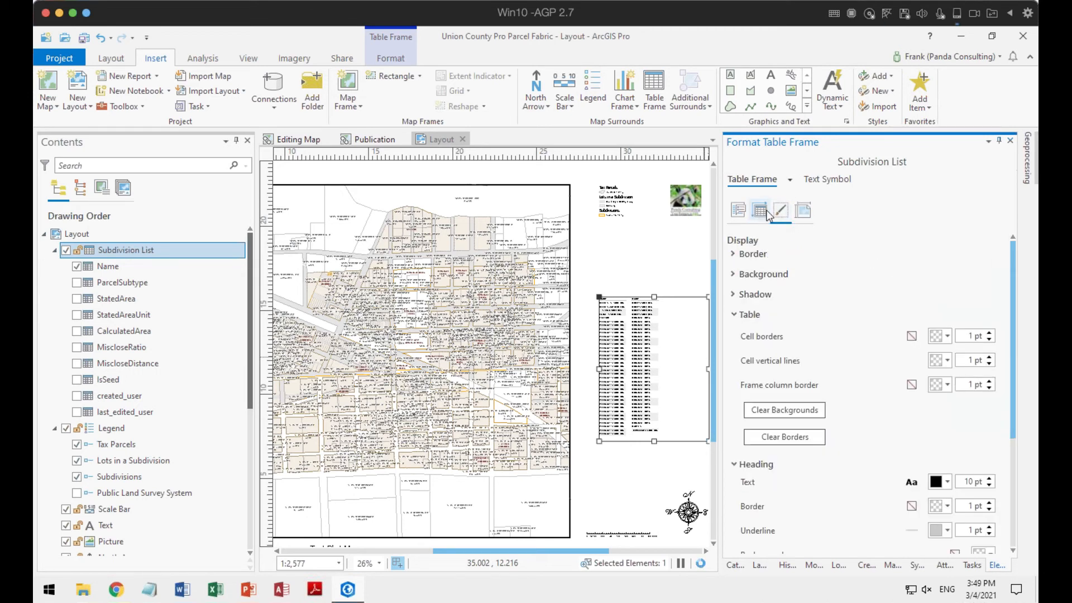
{"action": "left_click", "coordinate": [759, 211]}
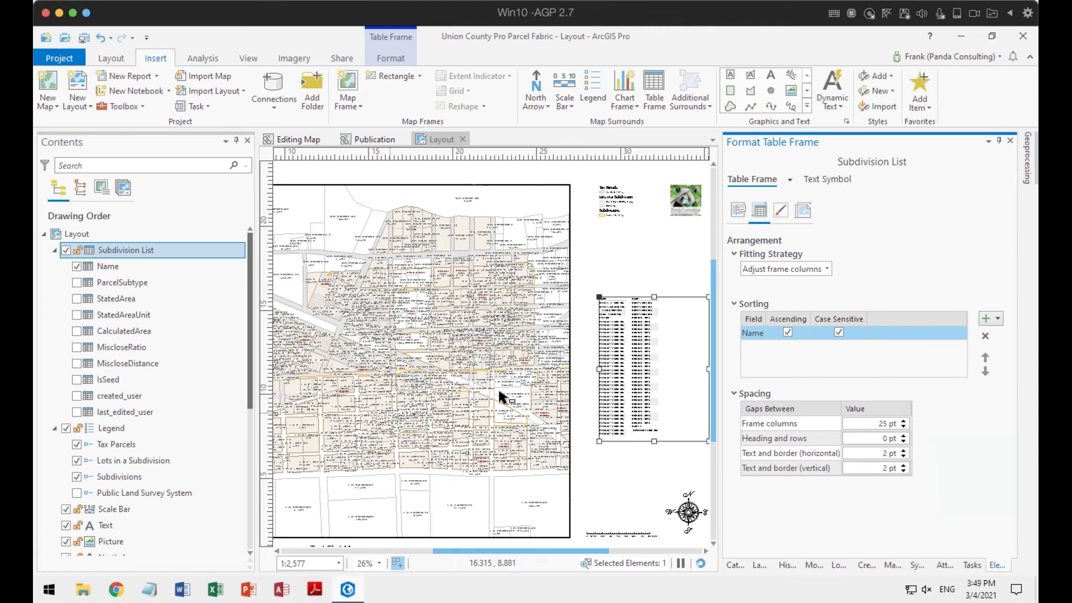
Step: Stretch the subdivision table frame upward to just below the legend and logo, and extend its lower edge farther down the page
{"action": "left_click", "coordinate": [653, 277]}
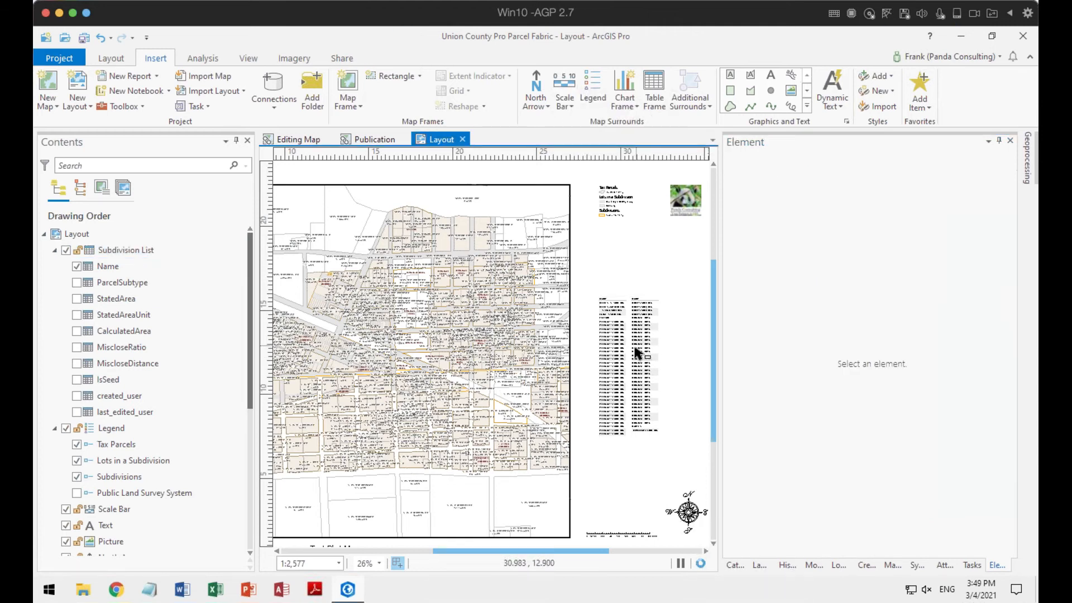
{"action": "scroll", "coordinate": [634, 352], "scroll_direction": "up", "scroll_amount": 5}
{"action": "scroll", "coordinate": [635, 353], "scroll_direction": "down", "scroll_amount": 4}
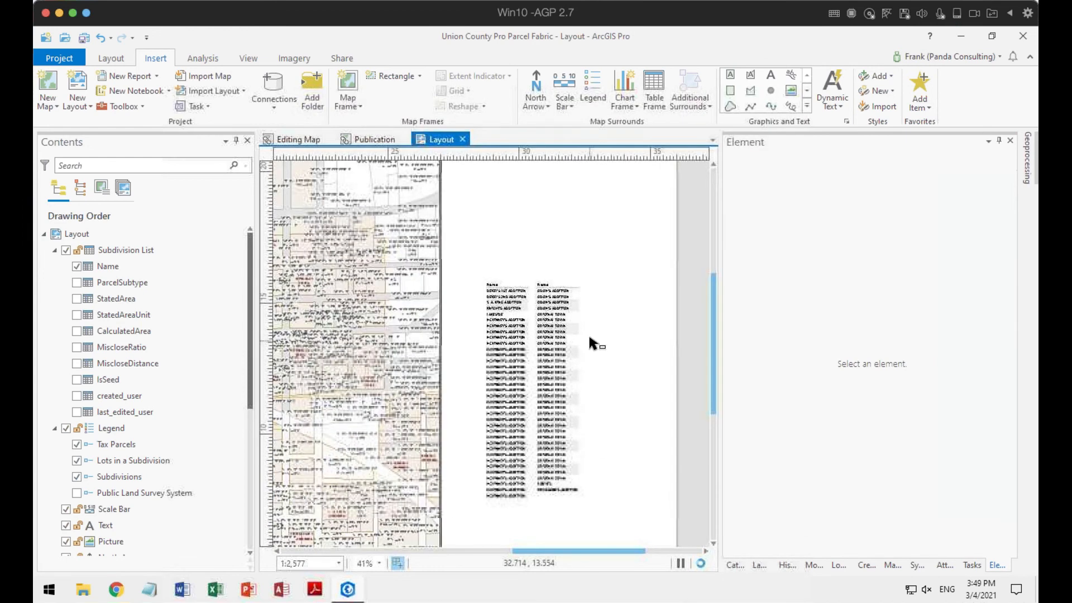
{"action": "left_click", "coordinate": [565, 335]}
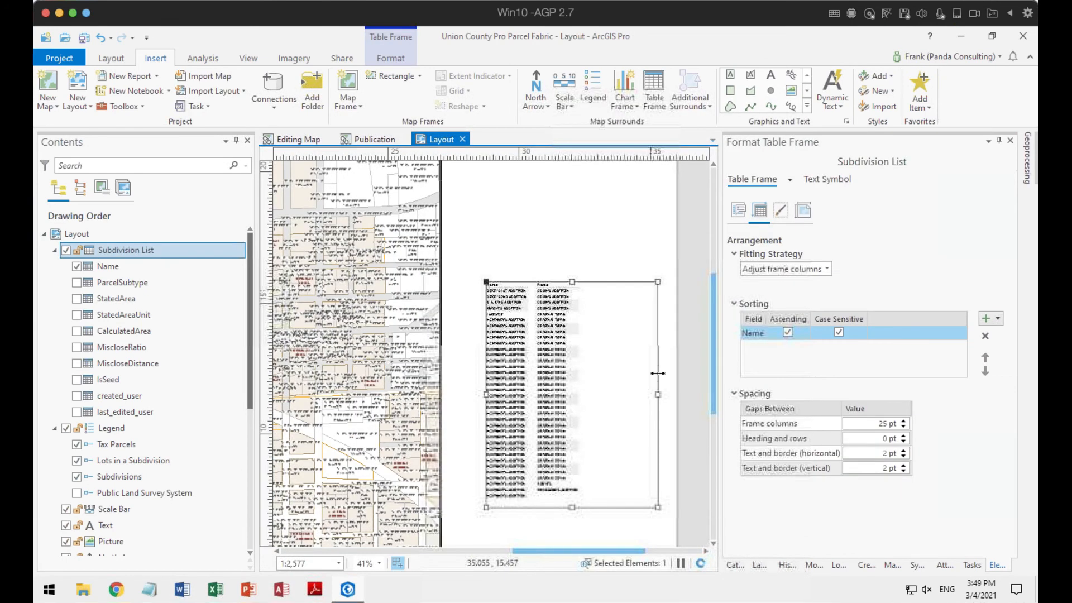
{"action": "mouse_move", "coordinate": [658, 394]}
{"action": "left_mouse_down"}
{"action": "mouse_move", "coordinate": [685, 394]}
{"action": "mouse_move", "coordinate": [658, 395]}
{"action": "left_mouse_up"}
{"action": "left_click_drag", "start_coordinate": [574, 285], "coordinate": [561, 170]}
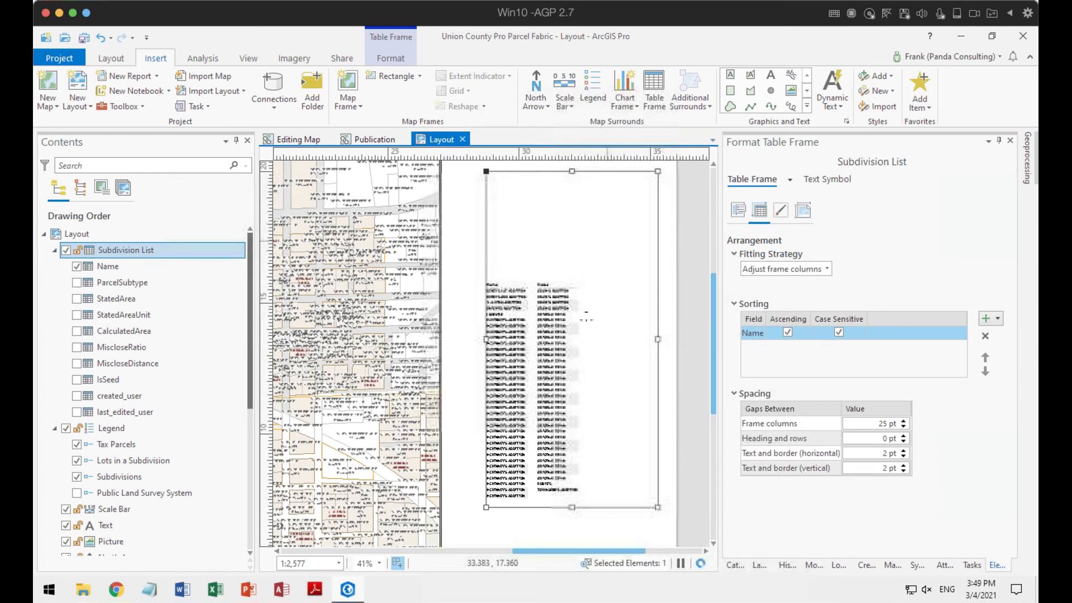
{"action": "left_click_drag", "start_coordinate": [570, 507], "coordinate": [575, 537]}
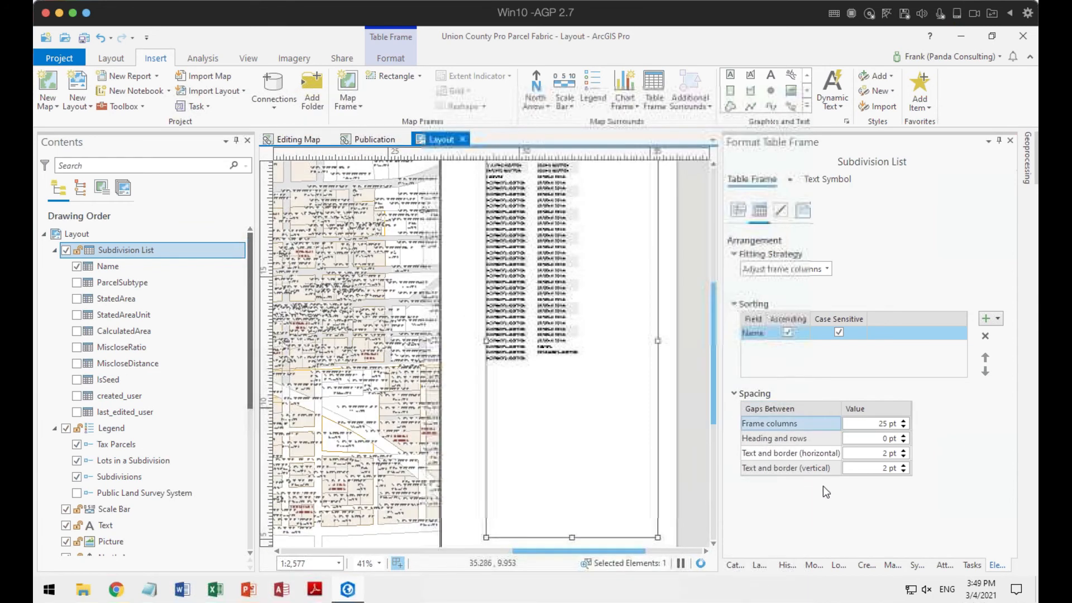
Step: Set the gap between the subdivision table's frame columns to 50 pt
{"action": "left_click", "coordinate": [904, 422]}
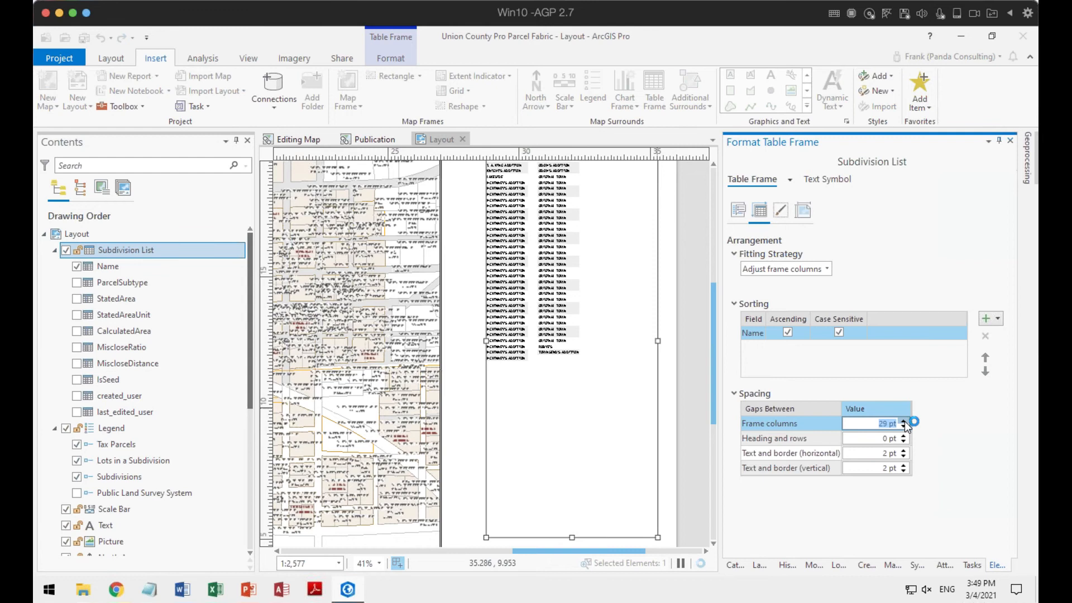
{"action": "left_click_drag", "start_coordinate": [877, 423], "coordinate": [889, 421]}
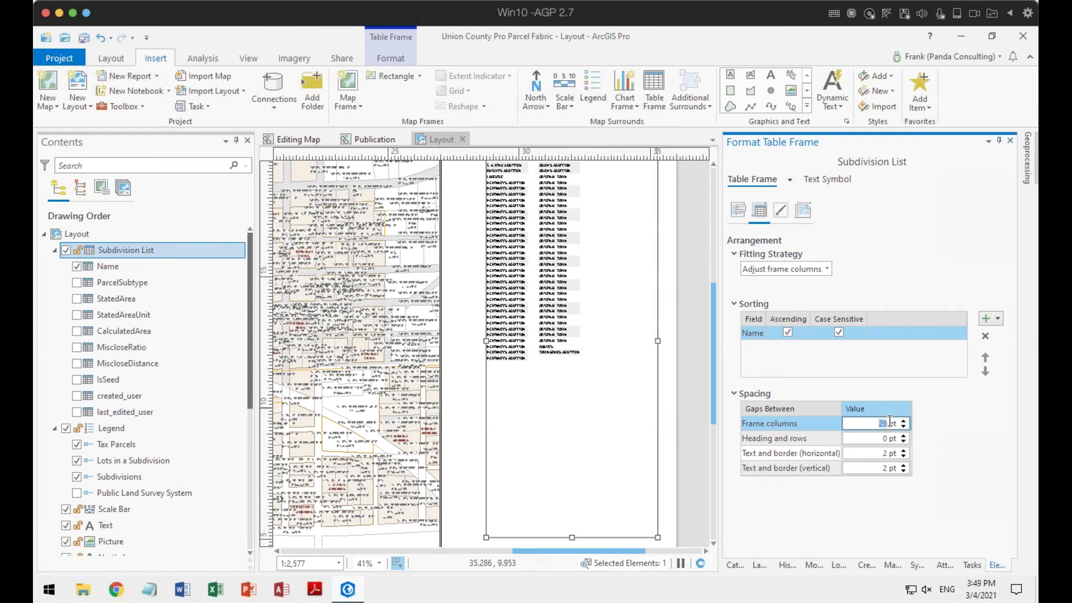
{"action": "type", "text": "50"}
{"action": "key", "text": "Tab"}
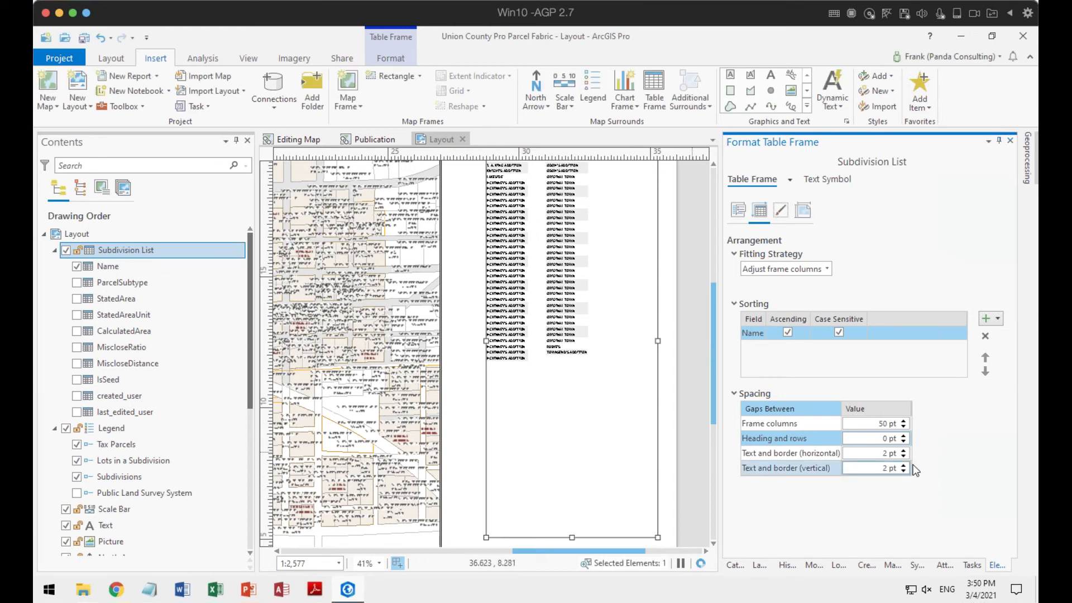
Step: Inspect the sorted subdivision names up close and check how the two-column table sits on the page
{"action": "scroll", "coordinate": [586, 413], "scroll_direction": "down", "scroll_amount": 4}
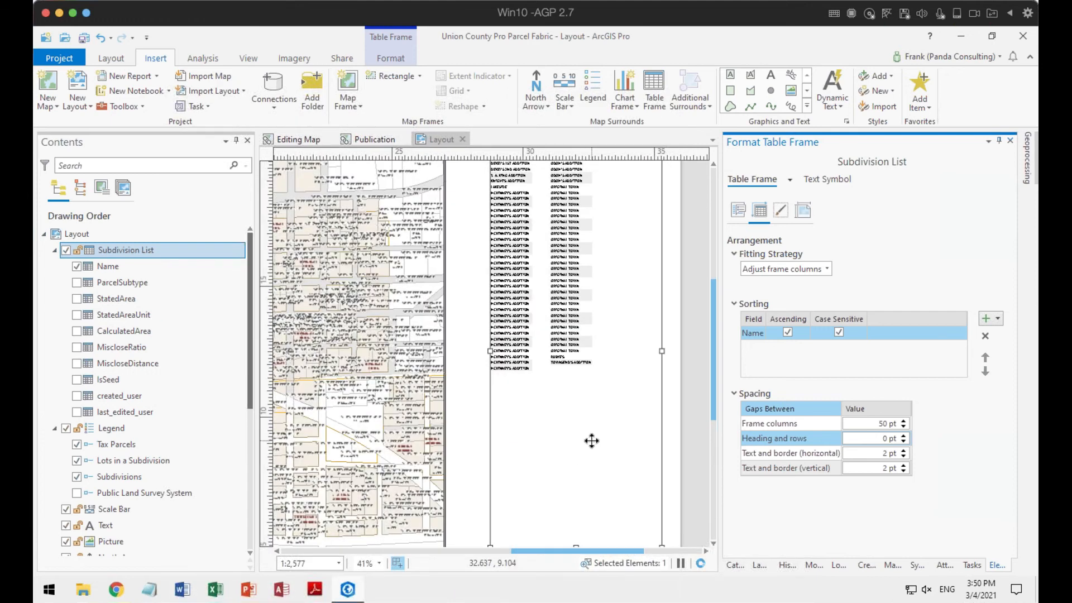
{"action": "scroll", "coordinate": [581, 500], "scroll_direction": "up", "scroll_amount": 4}
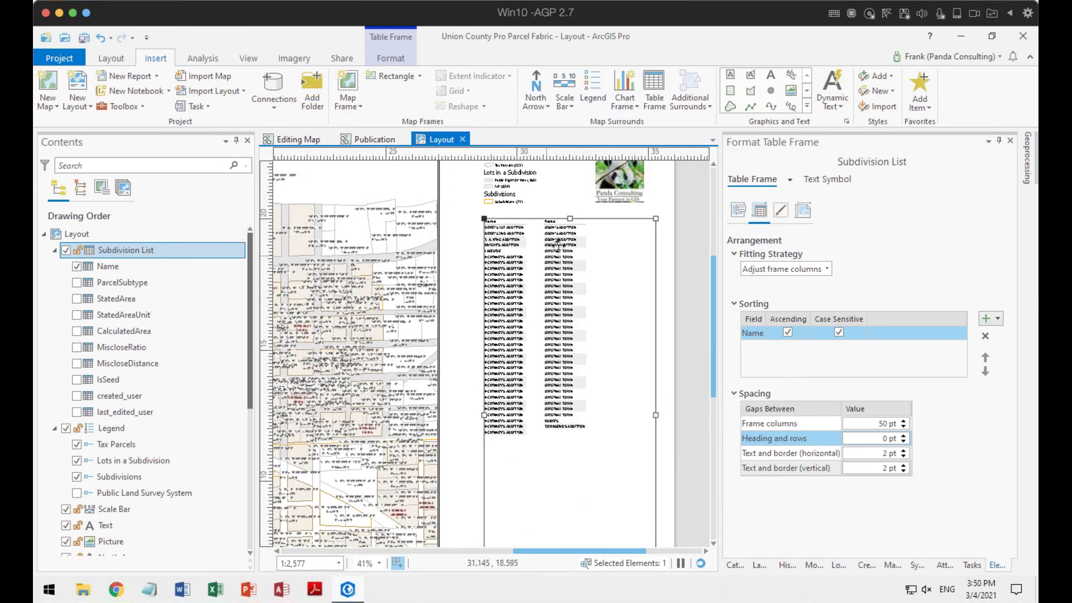
{"action": "scroll", "coordinate": [586, 264], "scroll_direction": "up", "scroll_amount": 4}
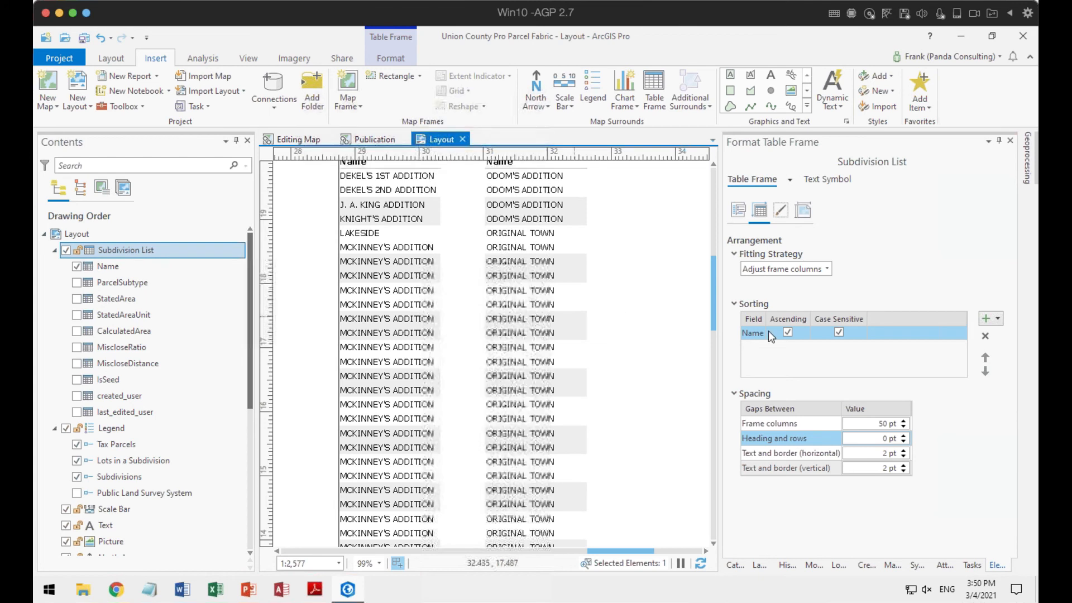
{"action": "left_click", "coordinate": [914, 268]}
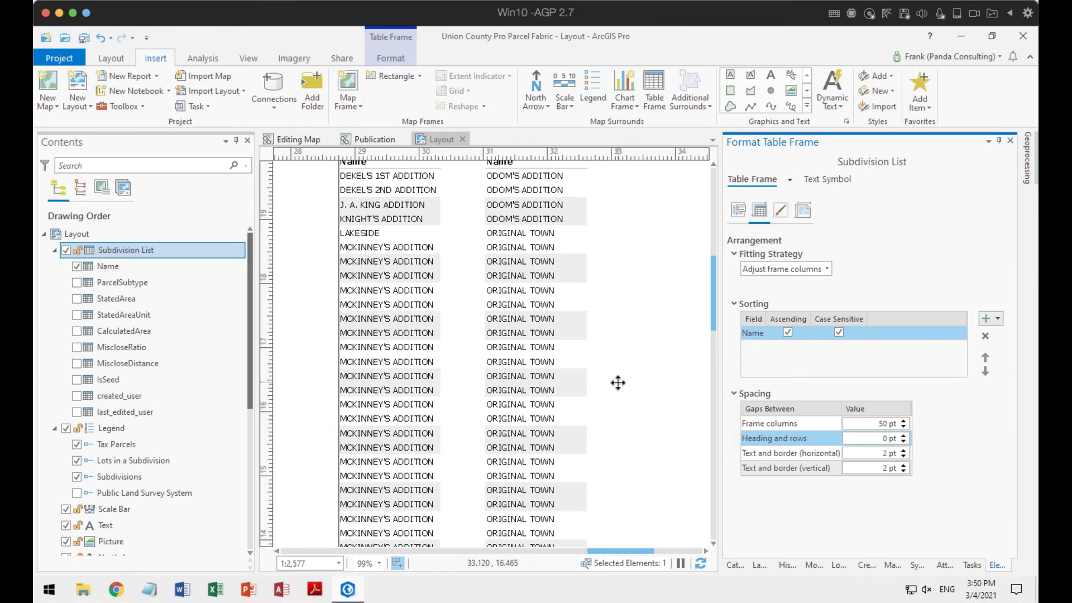
{"action": "scroll", "coordinate": [617, 384], "scroll_direction": "down", "scroll_amount": 4}
{"action": "left_click_drag", "start_coordinate": [686, 379], "coordinate": [550, 352]}
{"action": "left_click_drag", "start_coordinate": [591, 394], "coordinate": [534, 394]}
{"action": "left_click_drag", "start_coordinate": [593, 373], "coordinate": [651, 350]}
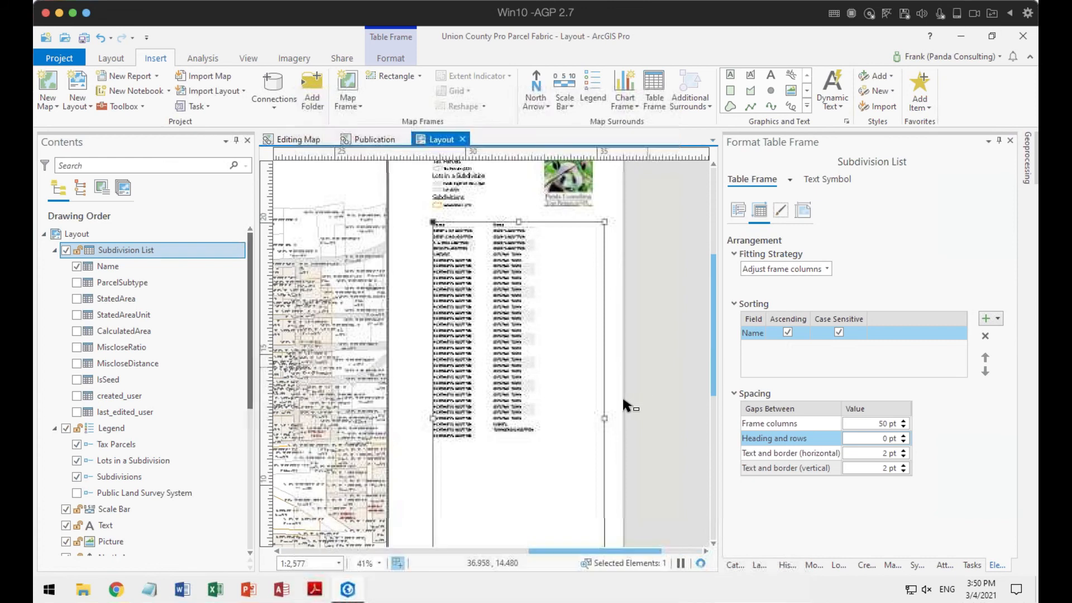
{"action": "left_click", "coordinate": [616, 436]}
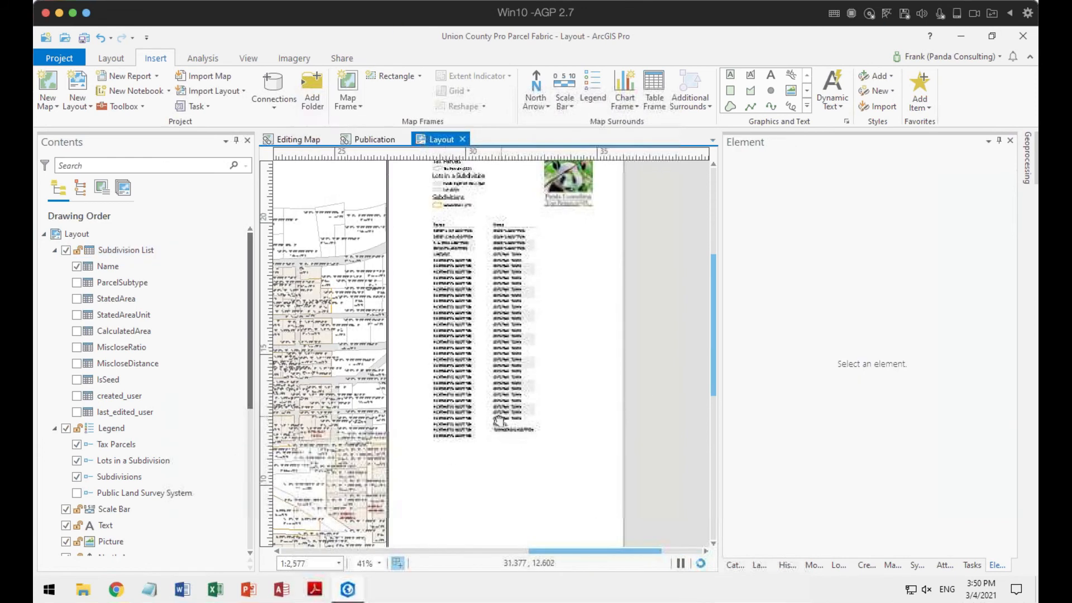
Step: Show the whole layout page and collapse the Subdivision List and Legend entries in the layout's contents
{"action": "scroll", "coordinate": [611, 352], "scroll_direction": "down", "scroll_amount": 1}
{"action": "scroll", "coordinate": [610, 348], "scroll_direction": "down", "scroll_amount": 1}
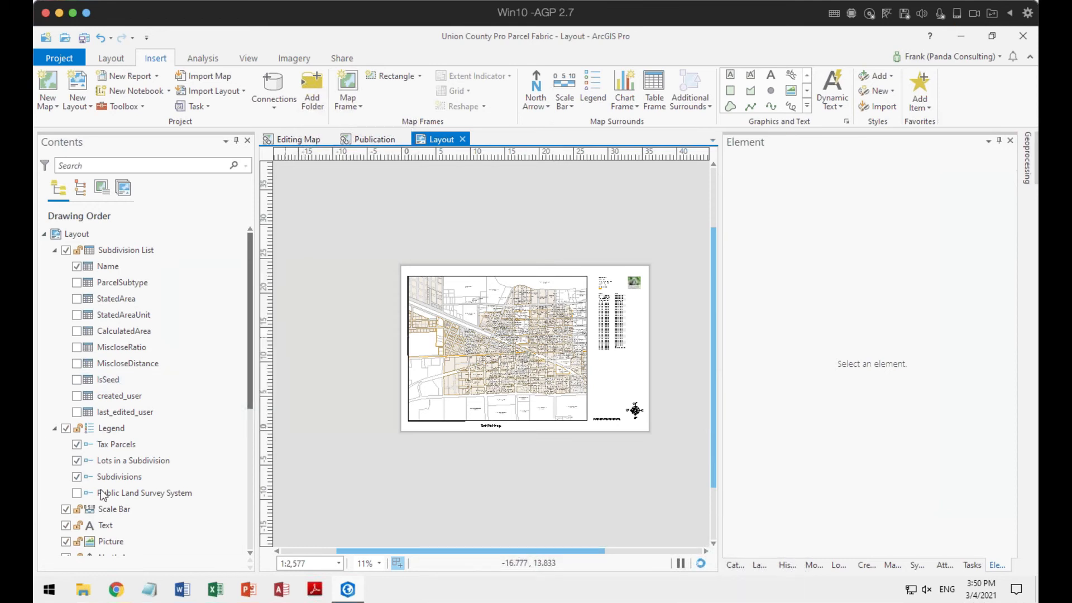
{"action": "scroll", "coordinate": [134, 410], "scroll_direction": "down", "scroll_amount": 2}
{"action": "scroll", "coordinate": [136, 408], "scroll_direction": "up", "scroll_amount": 2}
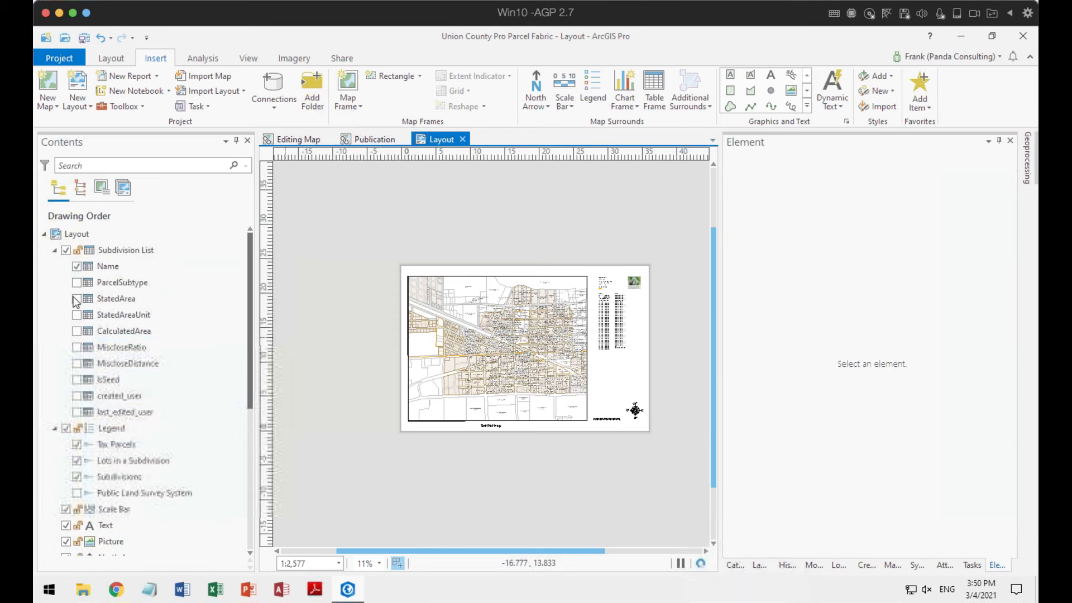
{"action": "left_click", "coordinate": [54, 249]}
{"action": "left_click", "coordinate": [55, 265]}
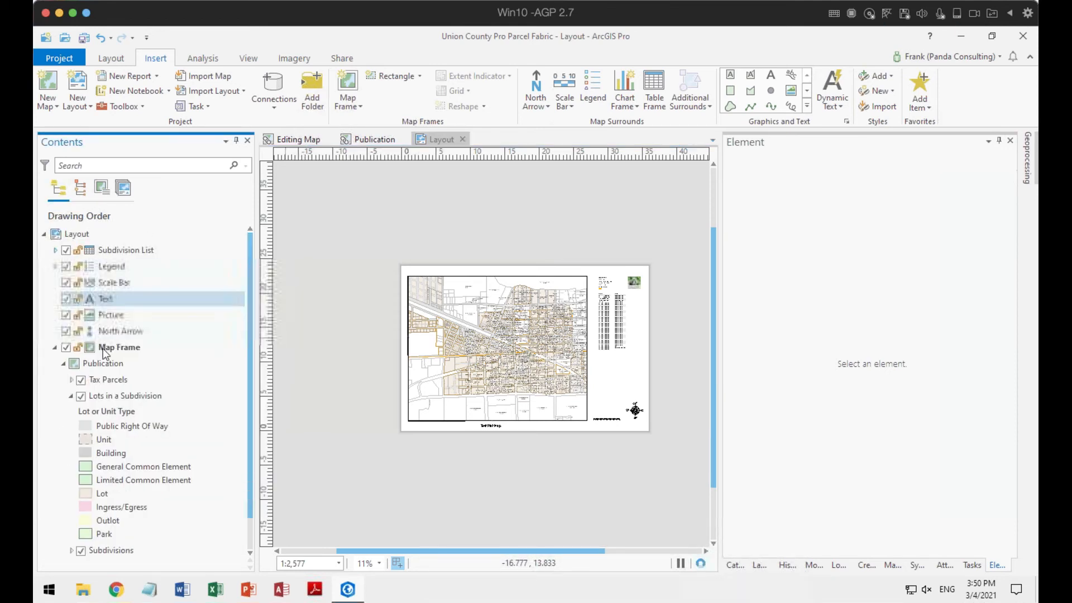
Step: Activate the layout's map frame, zoom its map in to 1:432 on a few blocks of lots, and return to the layout
{"action": "left_click", "coordinate": [103, 351]}
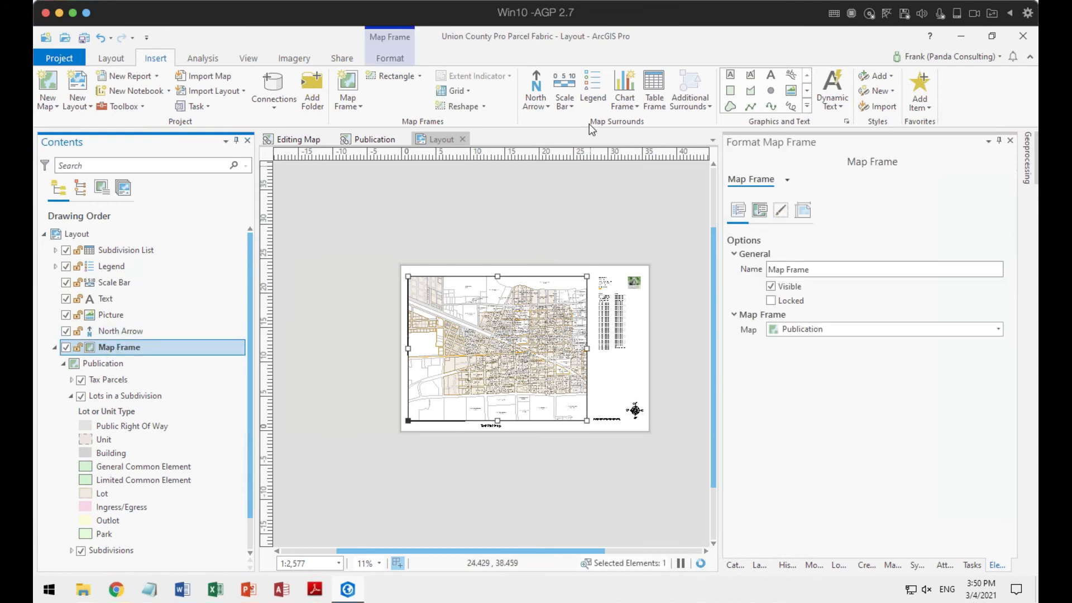
{"action": "left_click", "coordinate": [111, 58]}
{"action": "left_click", "coordinate": [460, 82]}
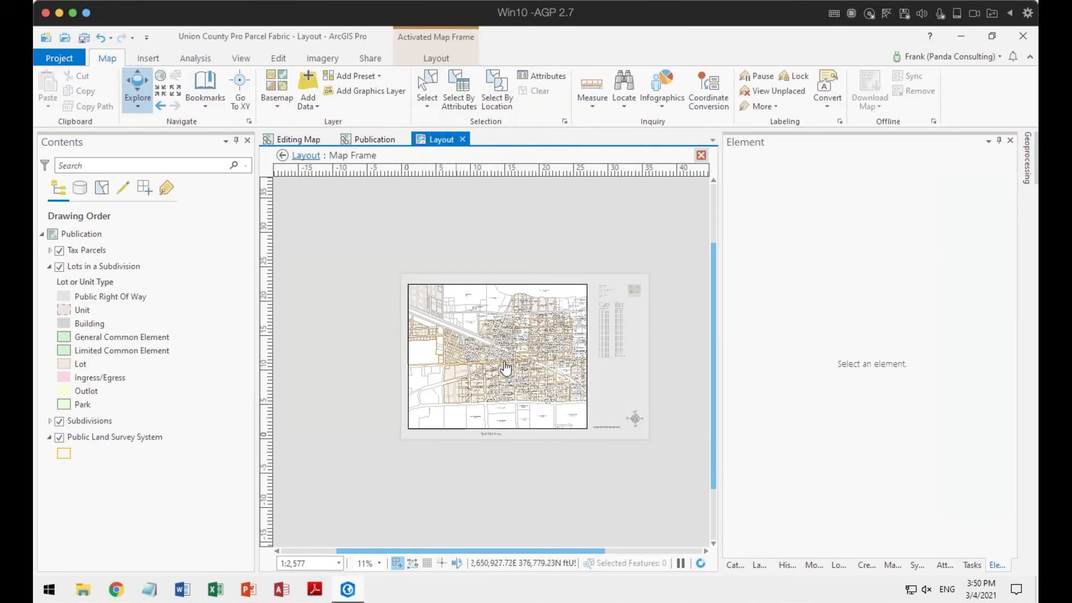
{"action": "scroll", "coordinate": [505, 367], "scroll_direction": "up", "scroll_amount": 5}
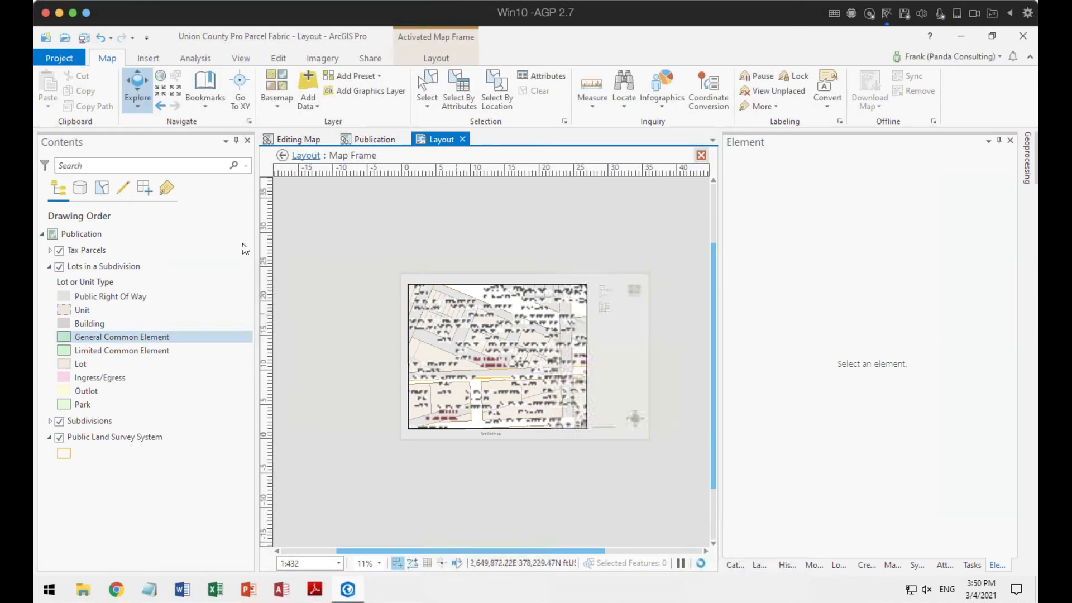
{"action": "left_click", "coordinate": [283, 155]}
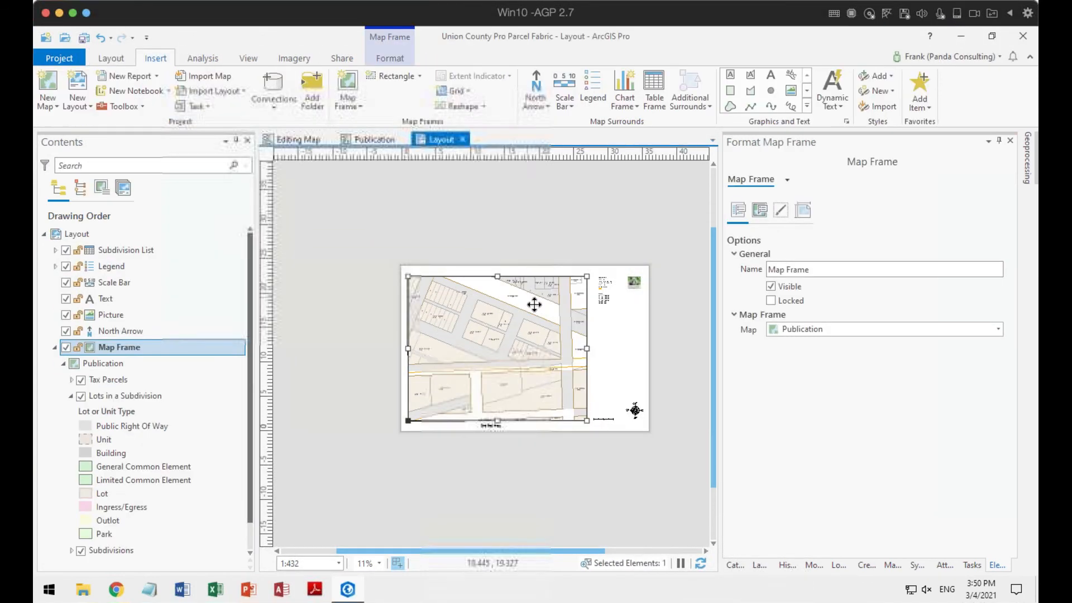
Step: Examine the subdivision table and legend counts up close for the zoomed-in map extent, and check the table frame on the whole page
{"action": "scroll", "coordinate": [535, 310], "scroll_direction": "up", "scroll_amount": 5}
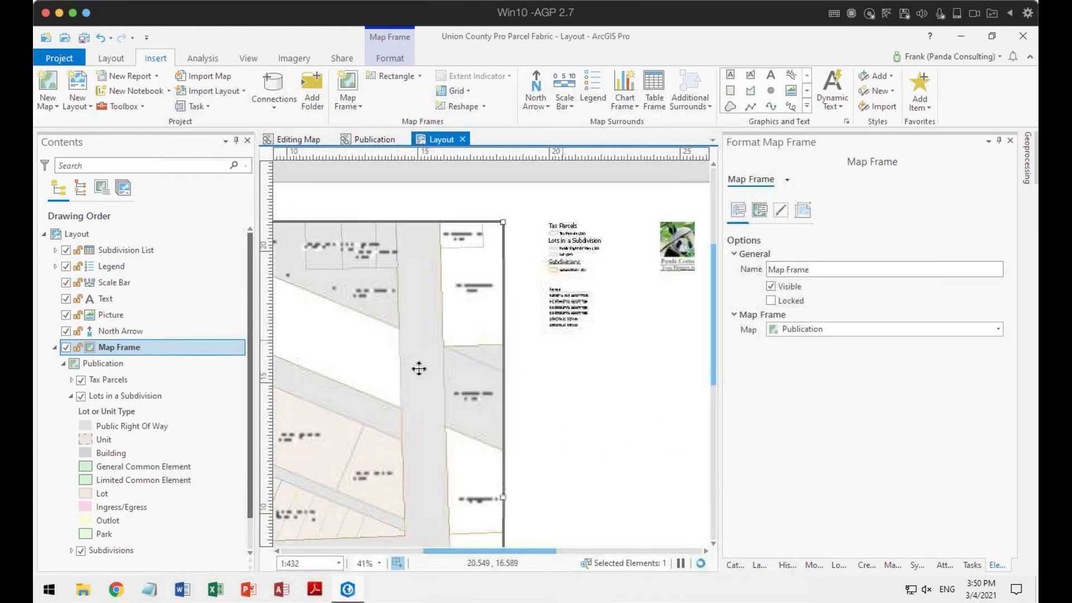
{"action": "scroll", "coordinate": [606, 308], "scroll_direction": "up", "scroll_amount": 5}
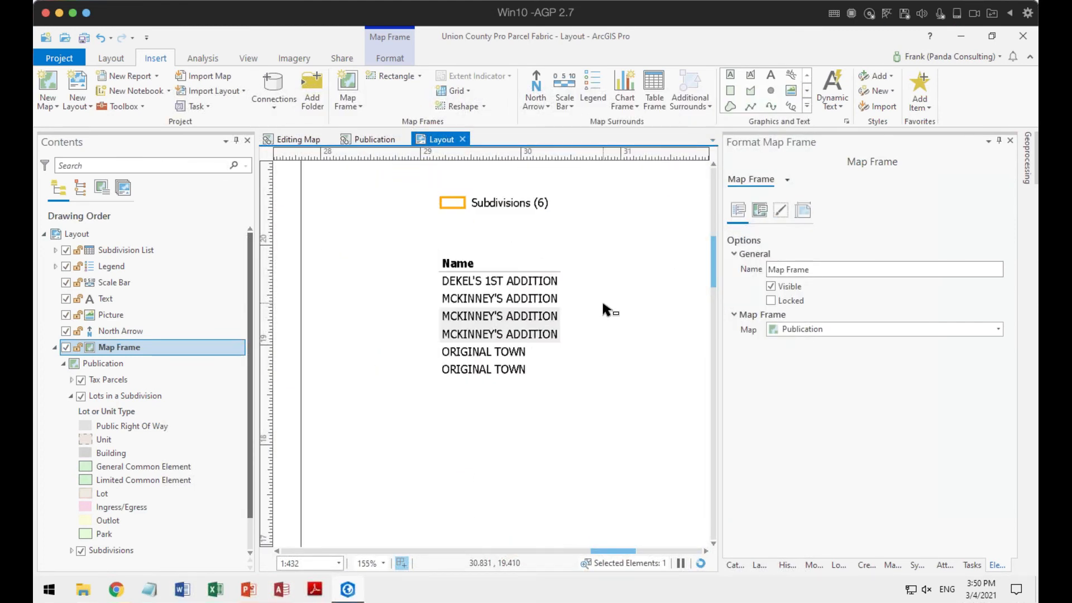
{"action": "scroll", "coordinate": [606, 308], "scroll_direction": "down", "scroll_amount": 5}
{"action": "scroll", "coordinate": [606, 309], "scroll_direction": "down", "scroll_amount": 3}
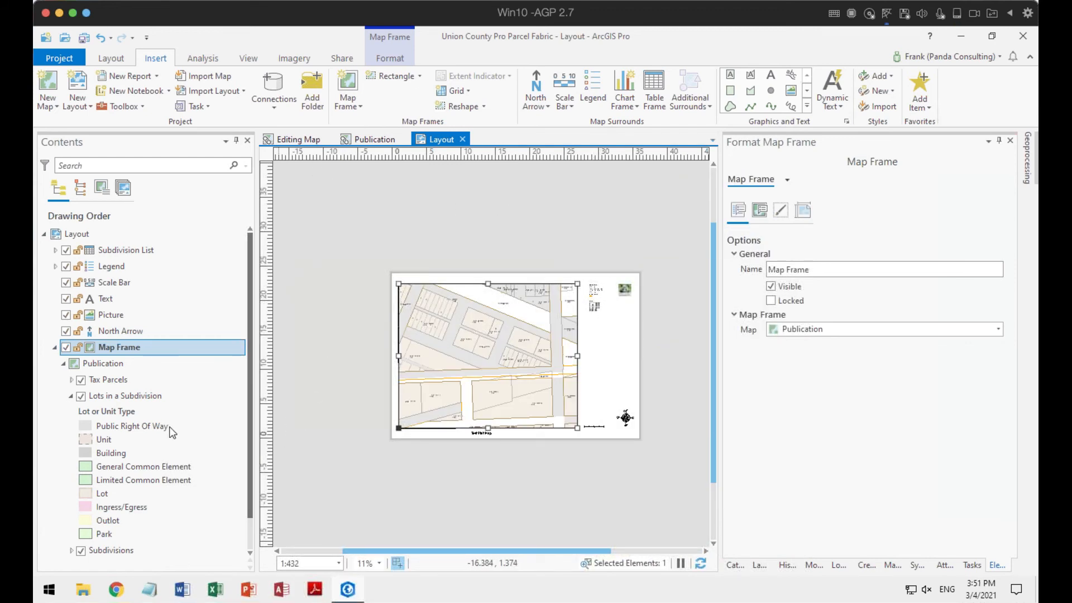
{"action": "left_click", "coordinate": [603, 355]}
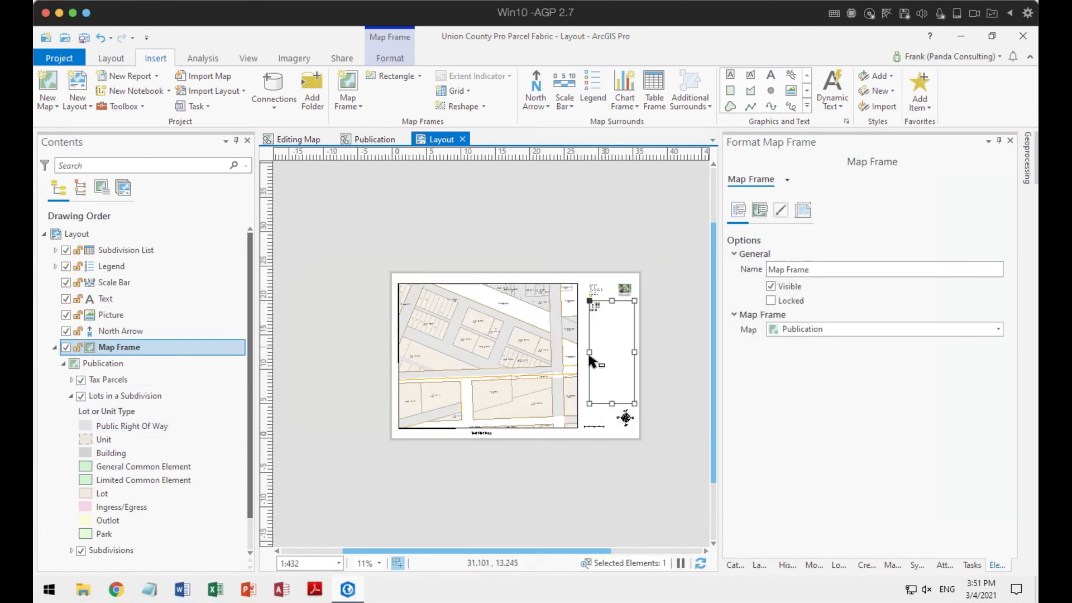
{"action": "left_click", "coordinate": [638, 212]}
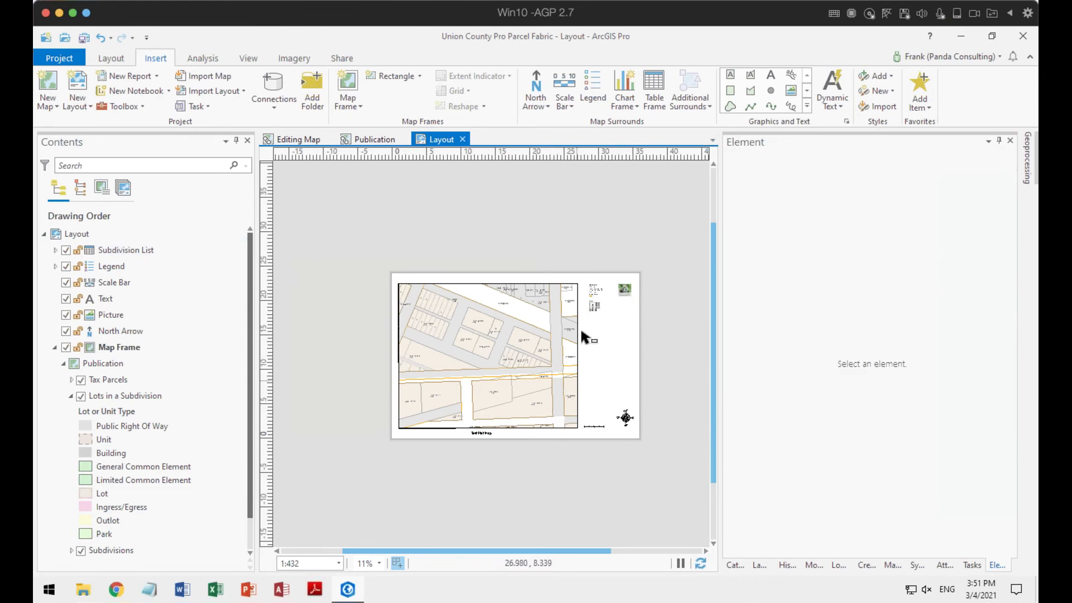
Step: Select the Subdivision List table frame and review its source, visible-rows query and arrangement settings
{"action": "scroll", "coordinate": [611, 313], "scroll_direction": "up", "scroll_amount": 3}
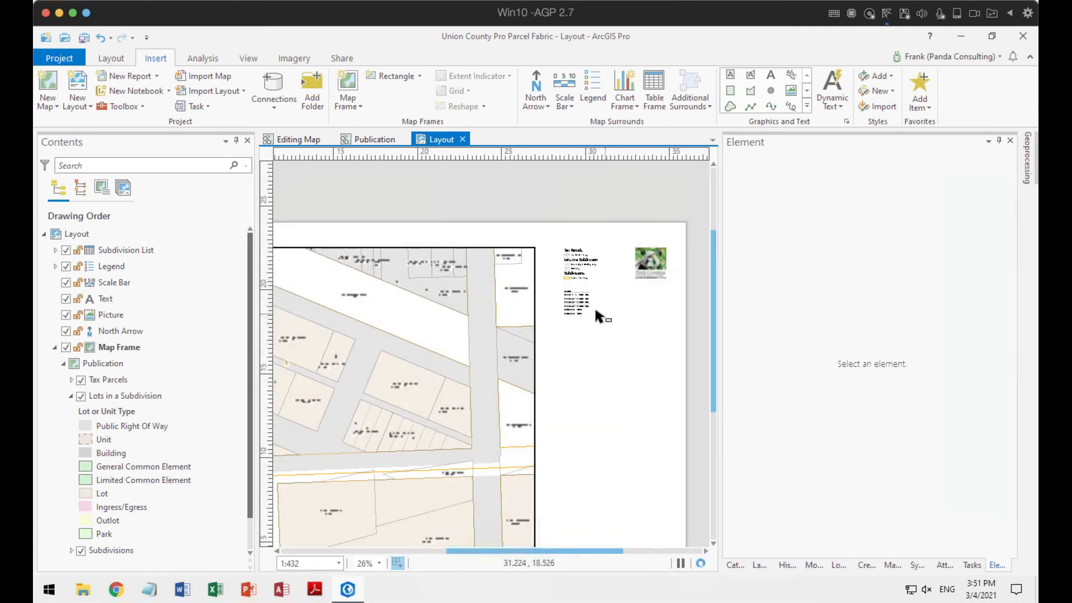
{"action": "left_click", "coordinate": [584, 312]}
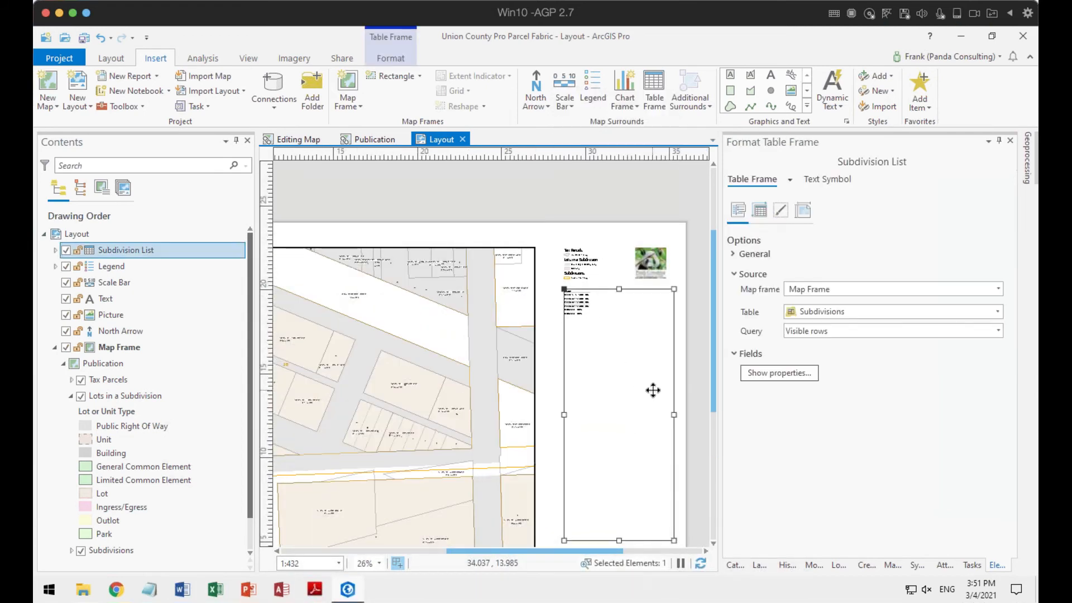
{"action": "left_click", "coordinate": [910, 414]}
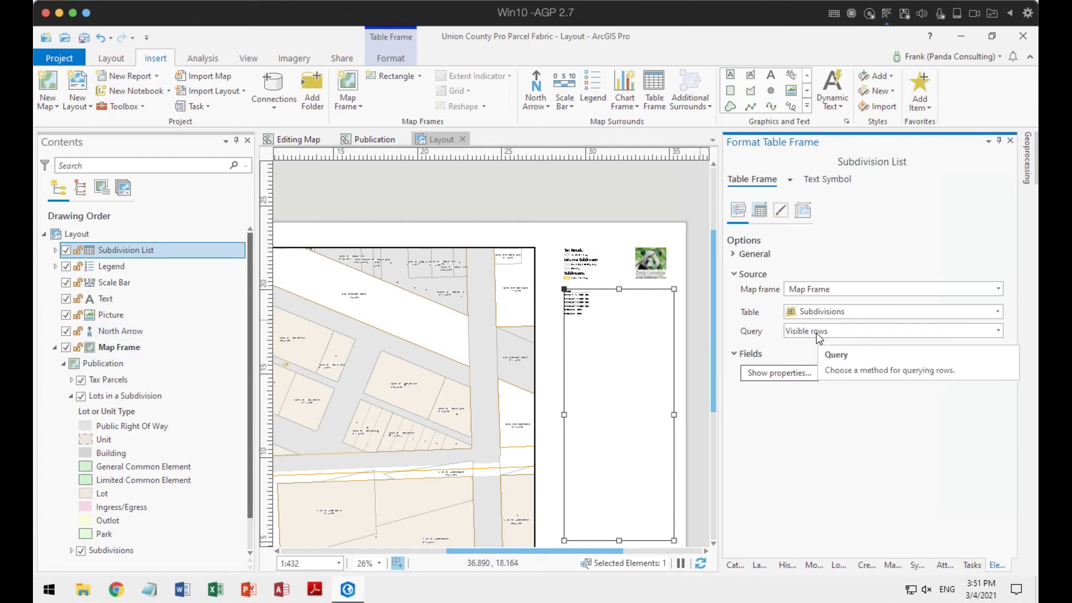
{"action": "left_click", "coordinate": [759, 210]}
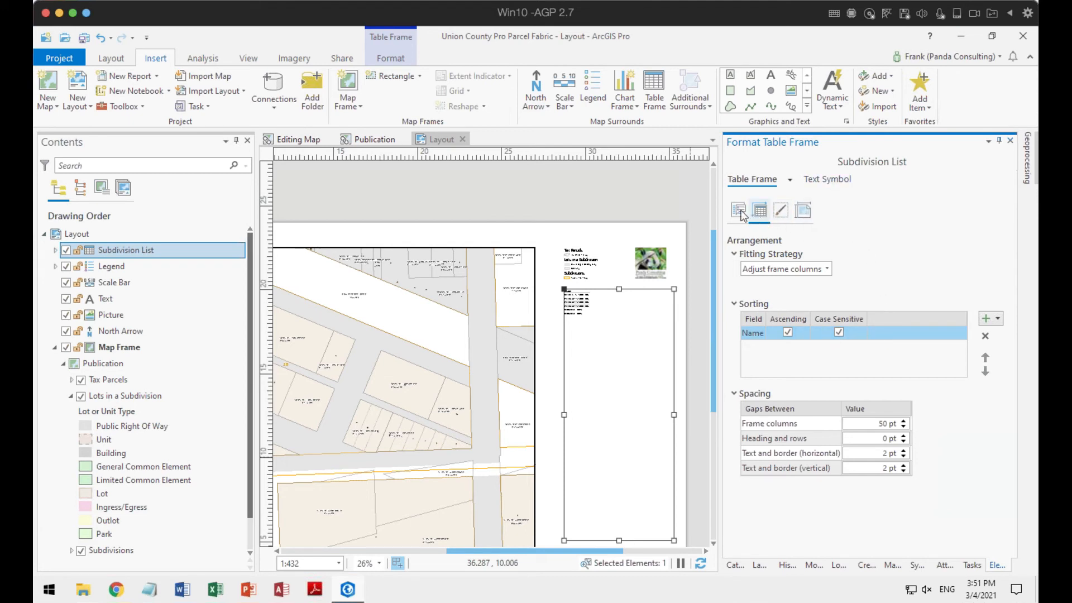
Step: Try switching off ascending and case-sensitive sorting for the Name field, and restore both options
{"action": "left_click", "coordinate": [998, 319]}
{"action": "left_click", "coordinate": [787, 333]}
{"action": "left_click", "coordinate": [838, 333]}
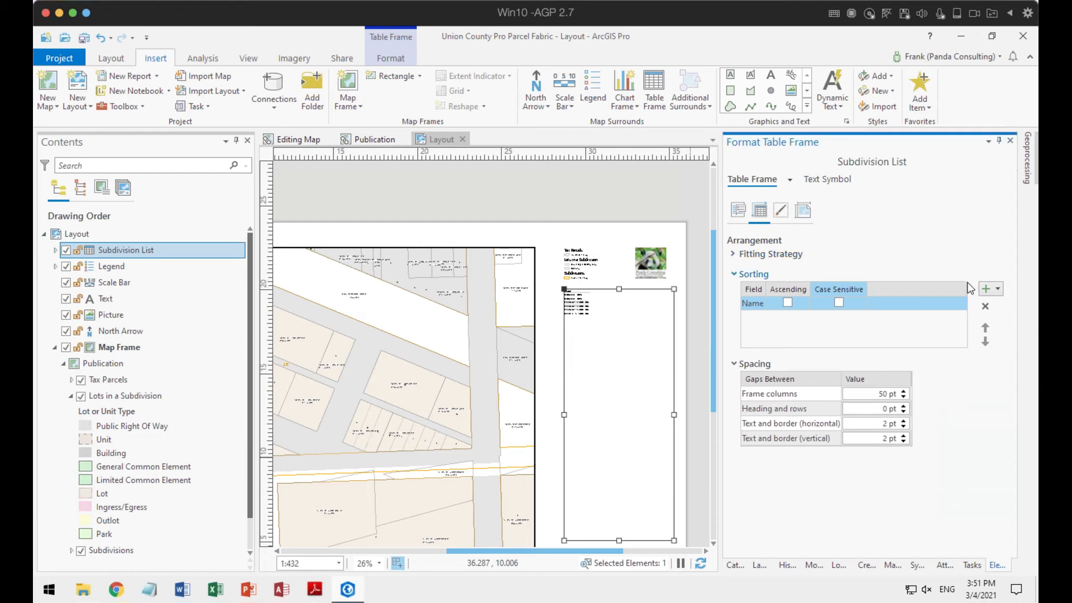
{"action": "left_click", "coordinate": [788, 304]}
{"action": "left_click", "coordinate": [788, 302]}
{"action": "left_click", "coordinate": [839, 303]}
Step: Review the subdivision table's display settings and the formatting properties of its Name field
{"action": "left_click", "coordinate": [781, 212]}
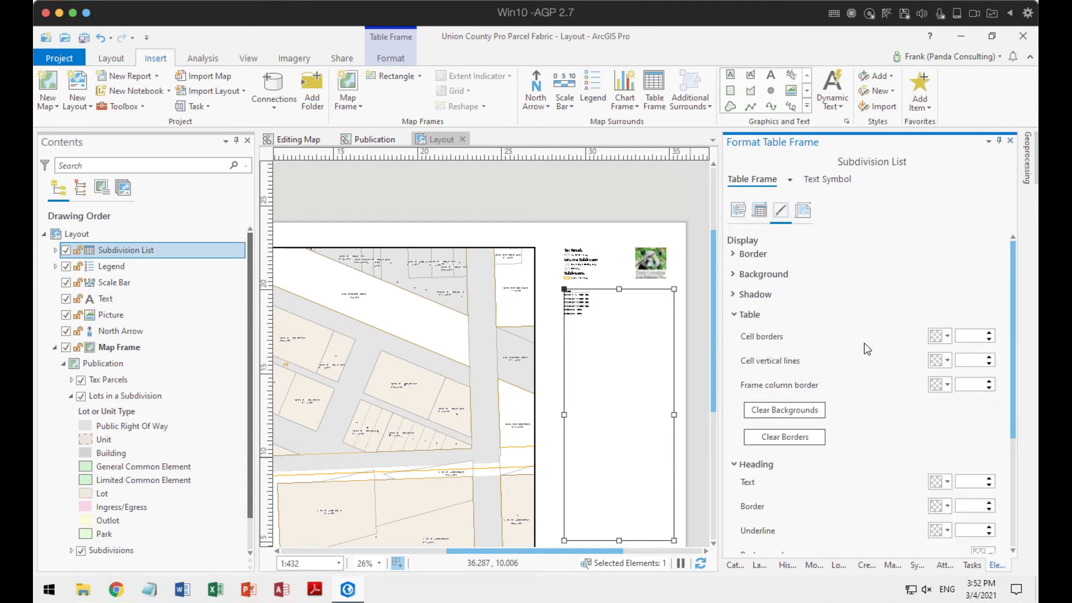
{"action": "scroll", "coordinate": [888, 389], "scroll_direction": "down", "scroll_amount": 3}
{"action": "scroll", "coordinate": [887, 391], "scroll_direction": "up", "scroll_amount": 4}
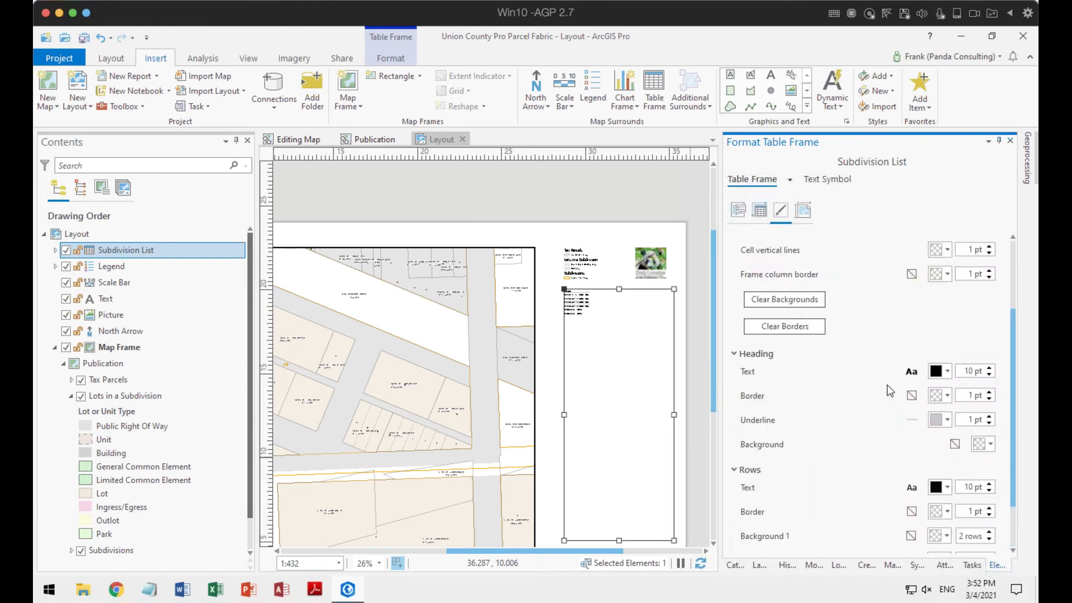
{"action": "left_click", "coordinate": [741, 215]}
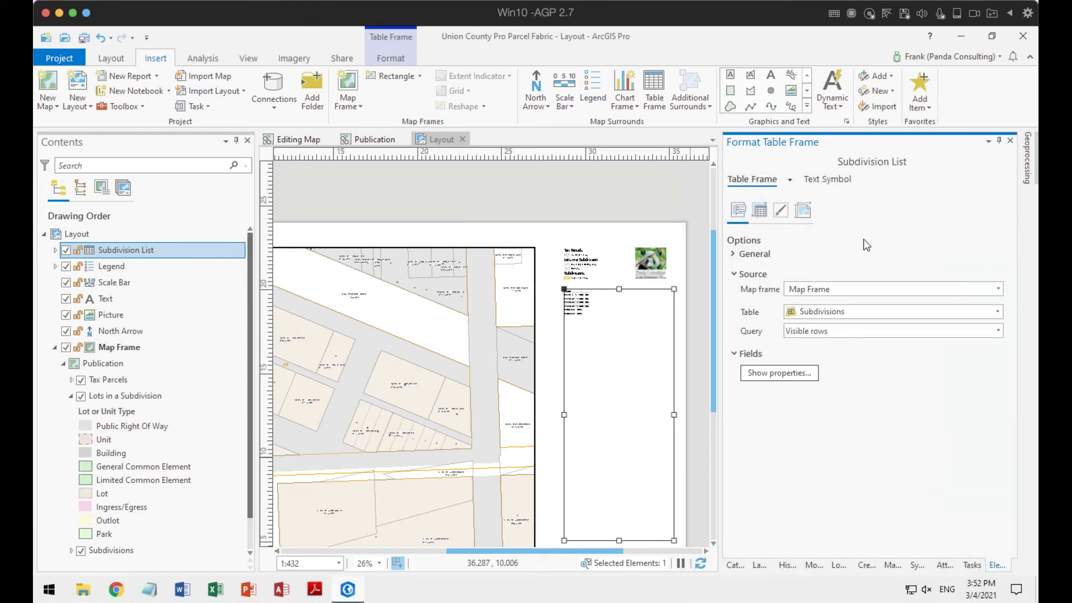
{"action": "left_click", "coordinate": [56, 251]}
{"action": "left_click", "coordinate": [129, 267]}
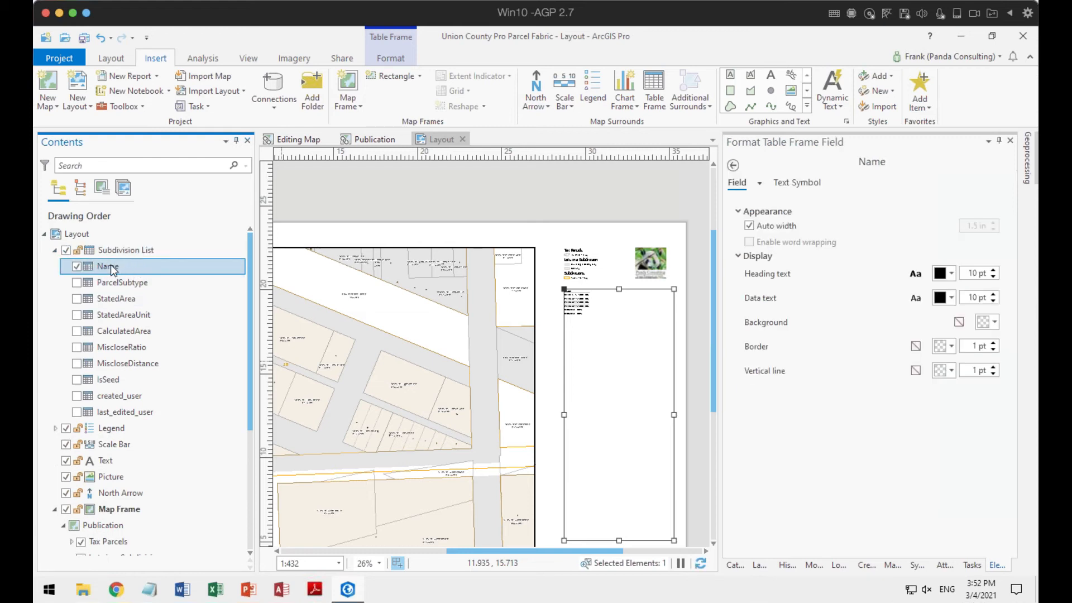
{"action": "right_click", "coordinate": [109, 268]}
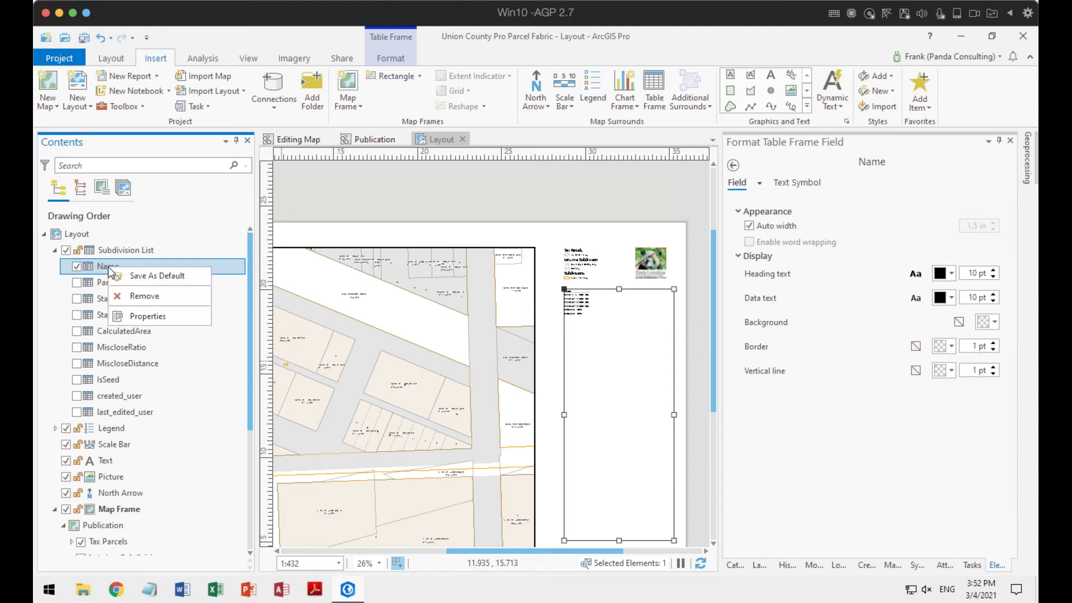
{"action": "left_click", "coordinate": [159, 318]}
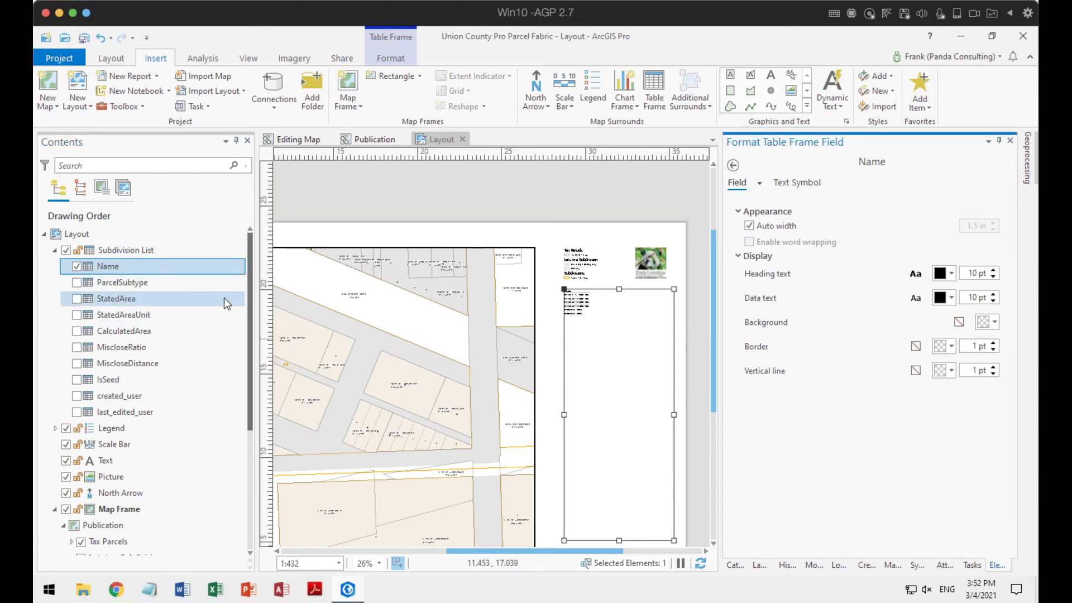
{"action": "left_click", "coordinate": [733, 166]}
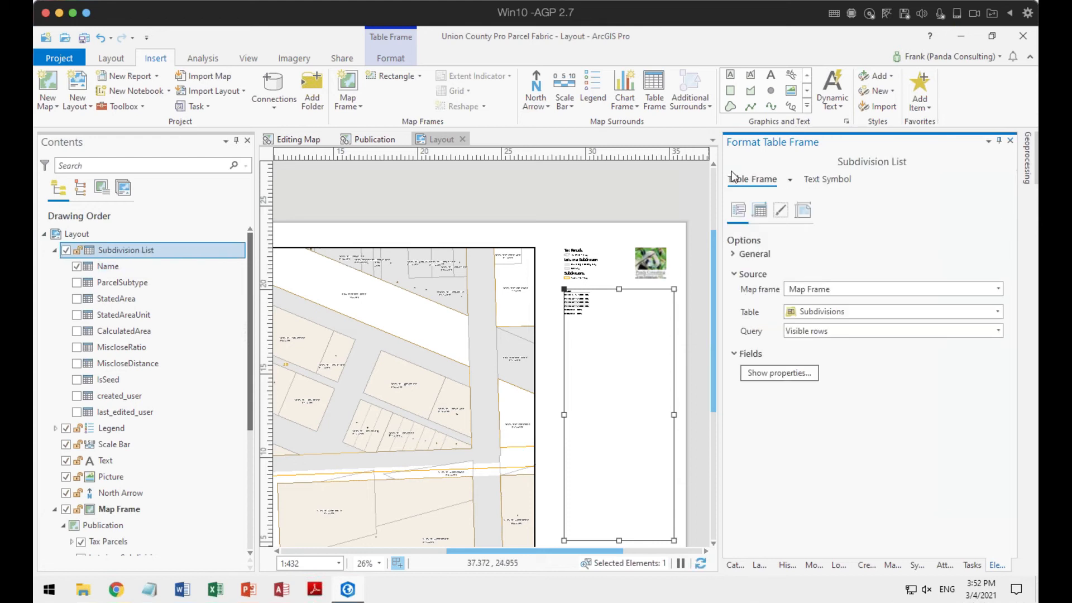
Step: Review the layout's map series, color management and metadata properties, and leave without applying anything
{"action": "left_click", "coordinate": [75, 233]}
{"action": "right_click", "coordinate": [77, 233]}
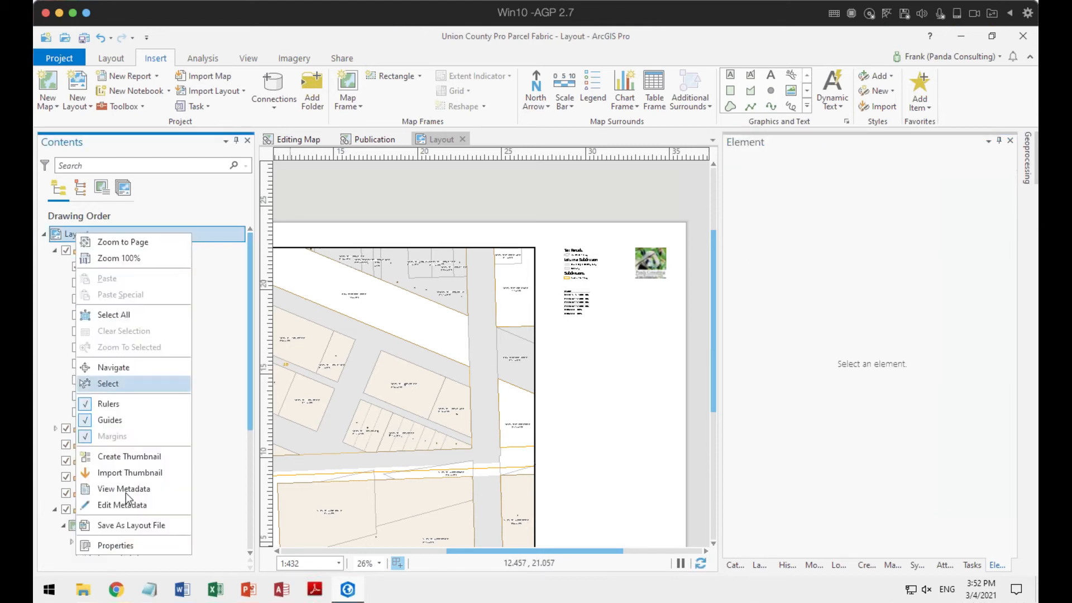
{"action": "left_click", "coordinate": [130, 547]}
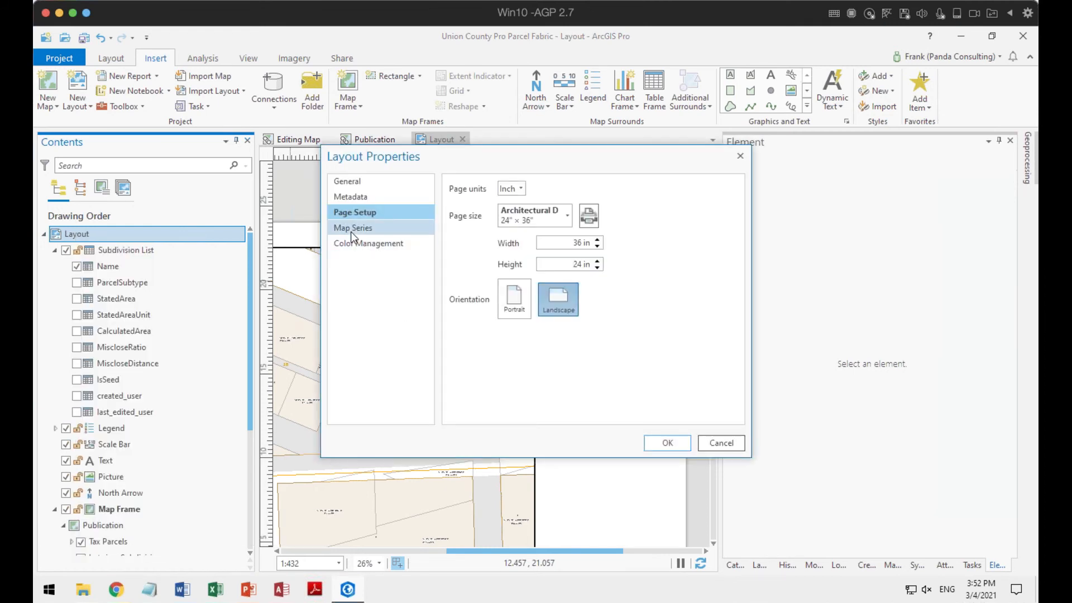
{"action": "left_click", "coordinate": [353, 230]}
{"action": "left_click", "coordinate": [359, 243]}
{"action": "left_click", "coordinate": [350, 198]}
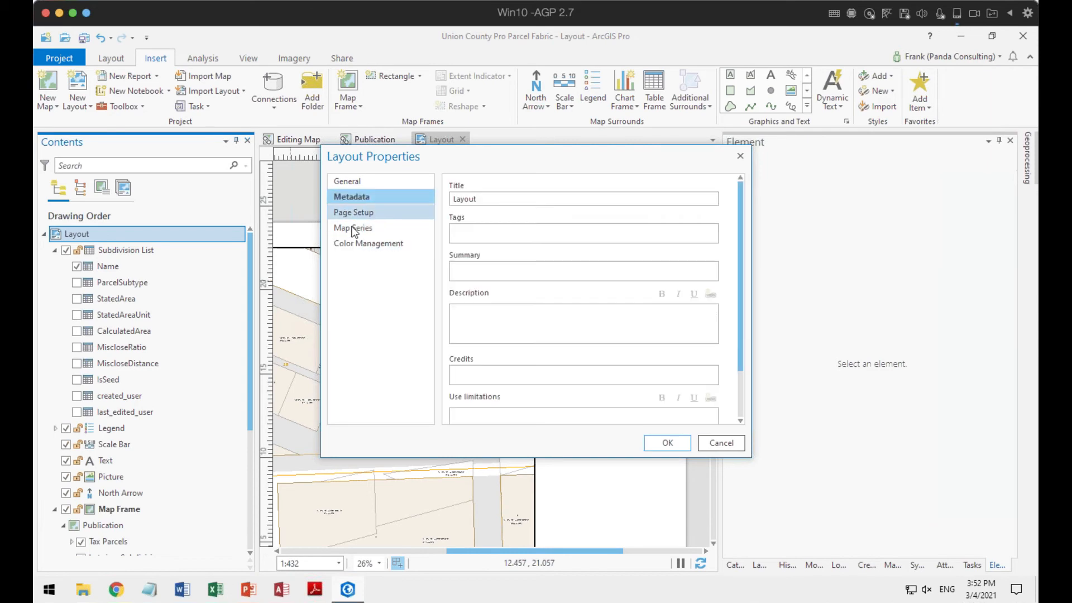
{"action": "left_click", "coordinate": [354, 229]}
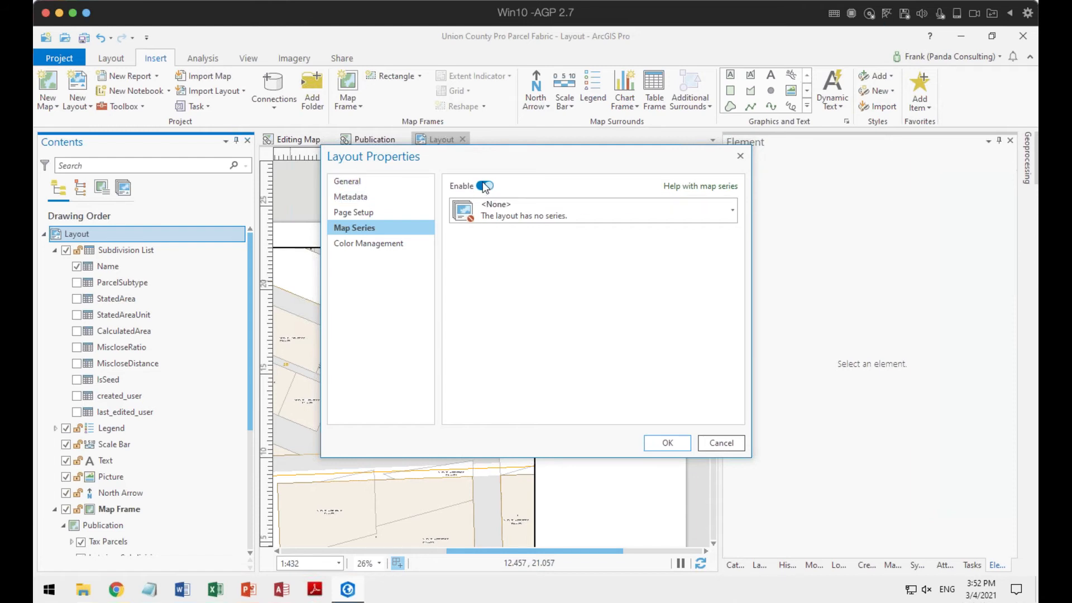
{"action": "left_click", "coordinate": [722, 444]}
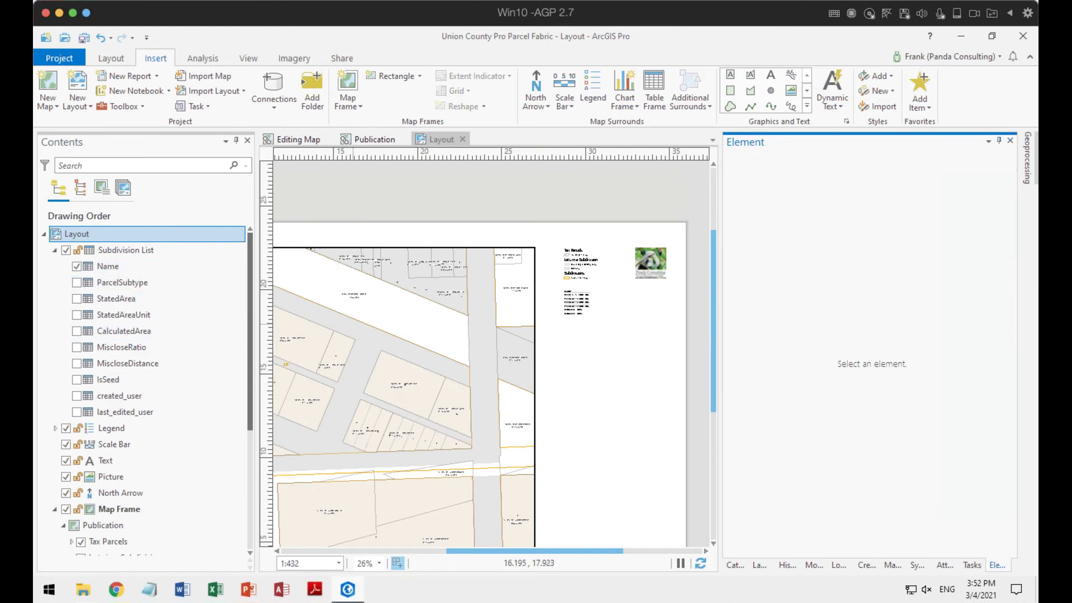
Step: Review the formatting properties shared by all fields of the subdivision table and view the whole layout page
{"action": "scroll", "coordinate": [622, 350], "scroll_direction": "down", "scroll_amount": 3}
{"action": "left_click", "coordinate": [623, 397]}
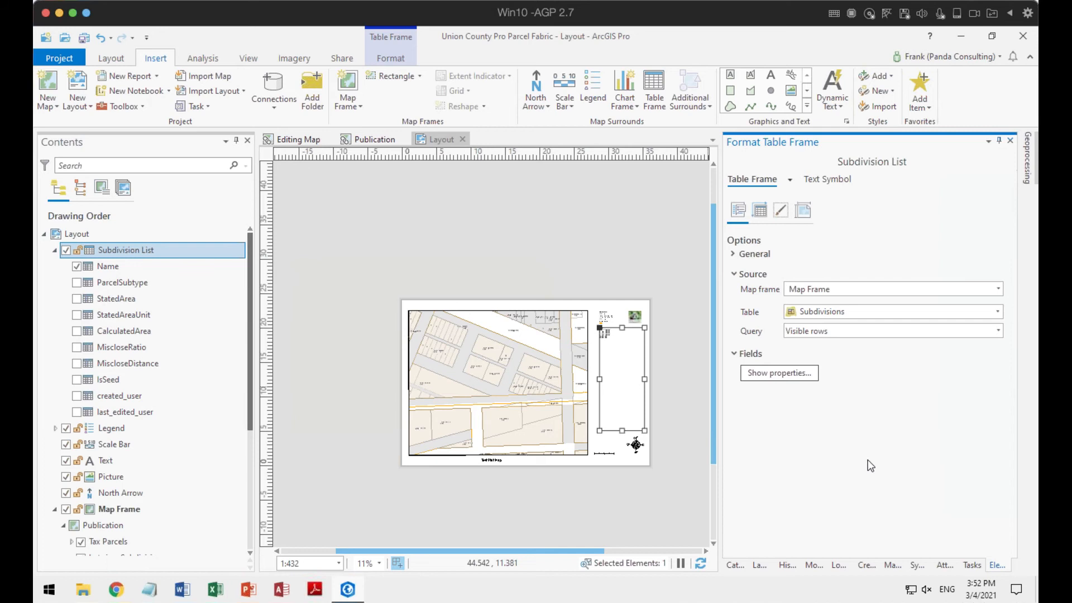
{"action": "left_click", "coordinate": [778, 373]}
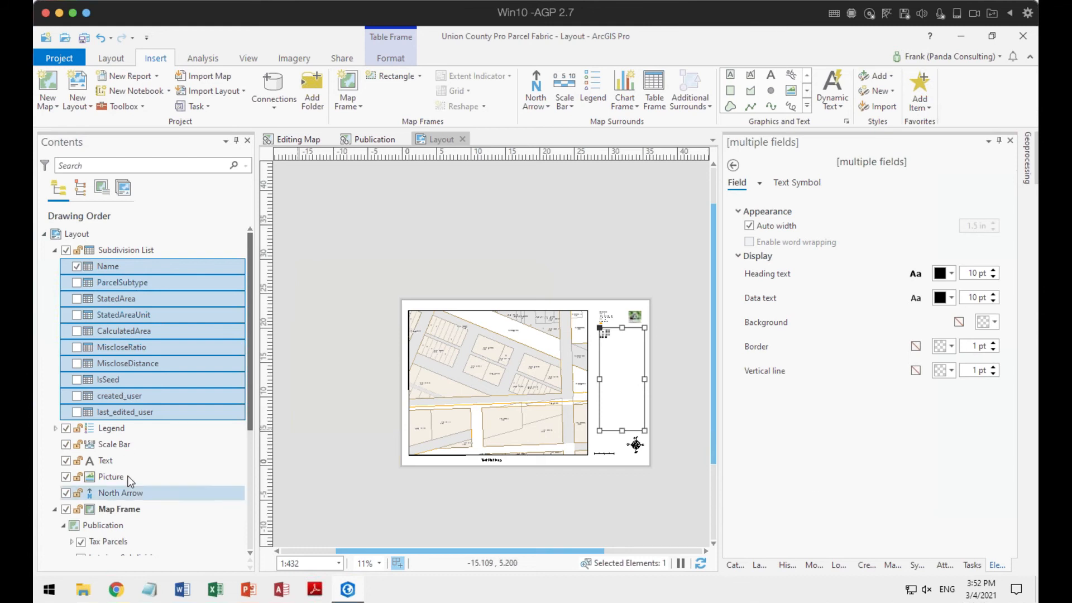
{"action": "left_click_drag", "start_coordinate": [249, 415], "coordinate": [249, 498]}
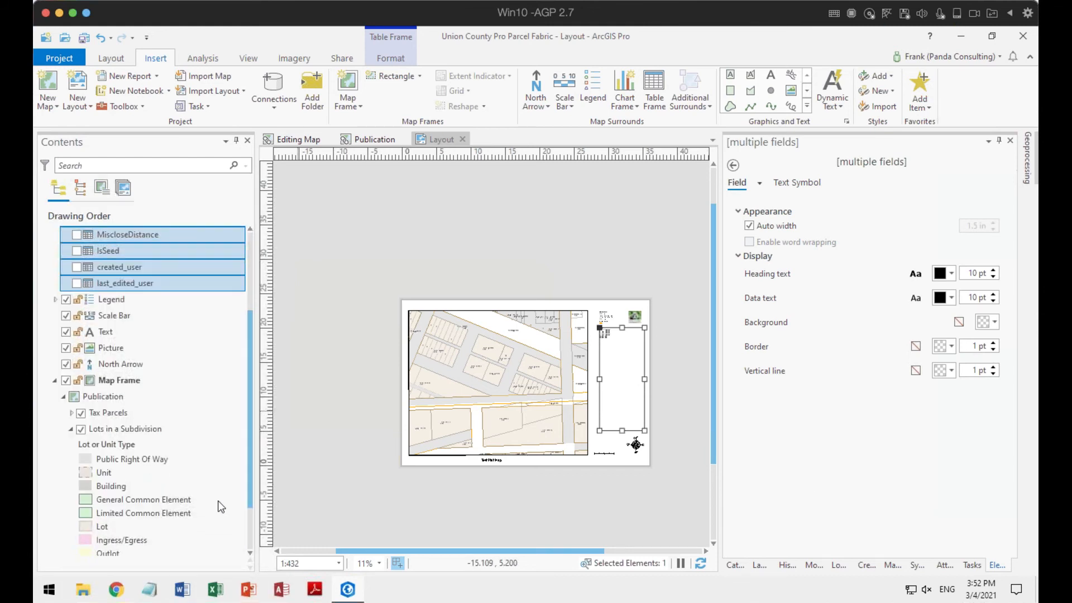
{"action": "left_click", "coordinate": [41, 448]}
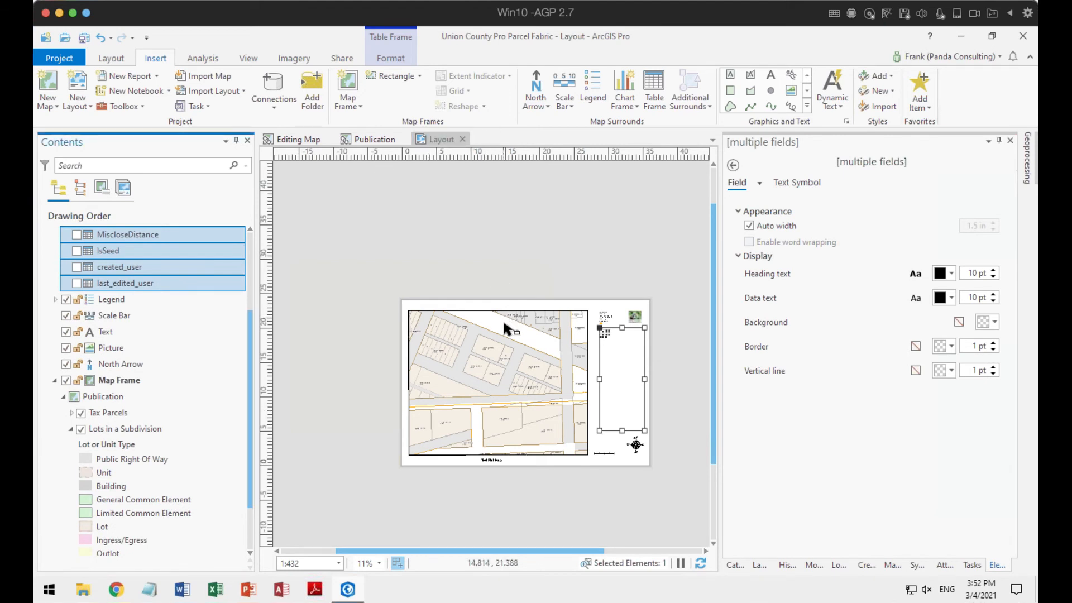
{"action": "scroll", "coordinate": [505, 319], "scroll_direction": "up", "scroll_amount": 3}
{"action": "left_click_drag", "start_coordinate": [524, 388], "coordinate": [456, 288]}
{"action": "left_click", "coordinate": [593, 484]}
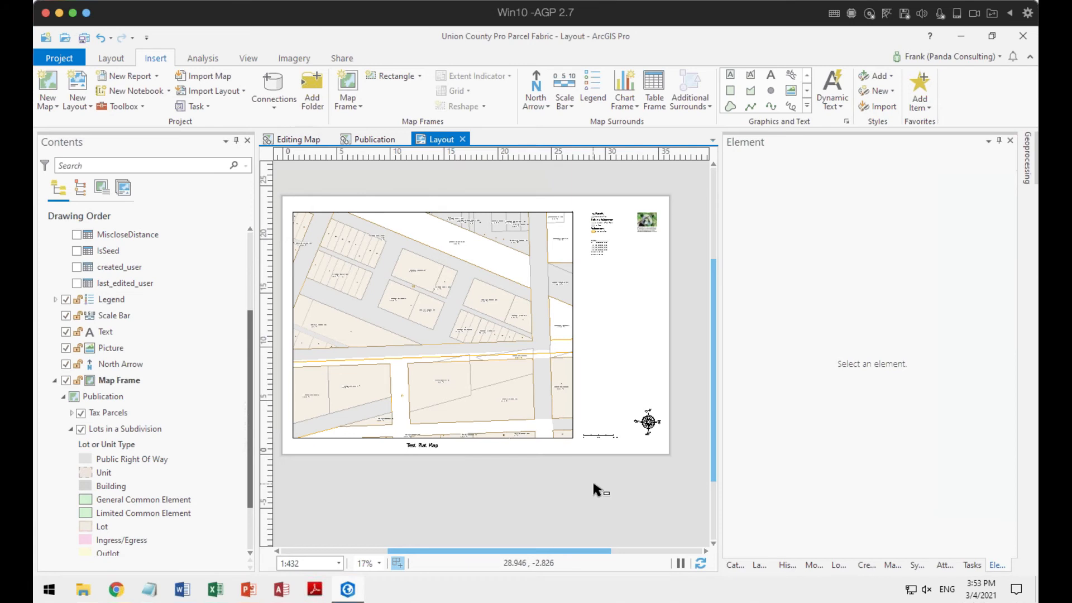
Step: Set the text size of the layout's subdivision table to 24 pt and apply it
{"action": "left_click", "coordinate": [616, 248]}
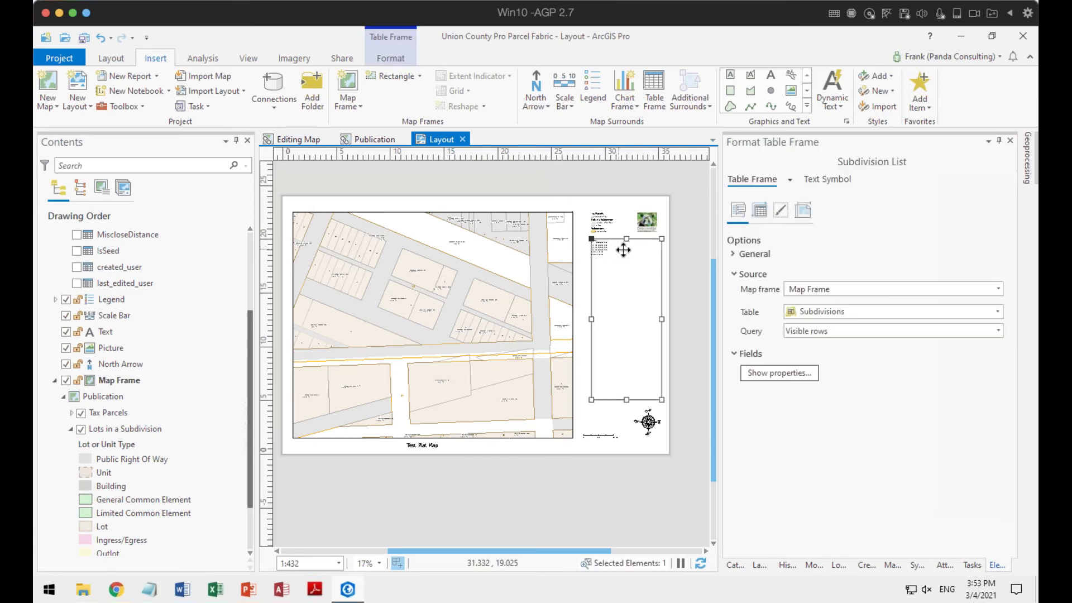
{"action": "left_click", "coordinate": [826, 180]}
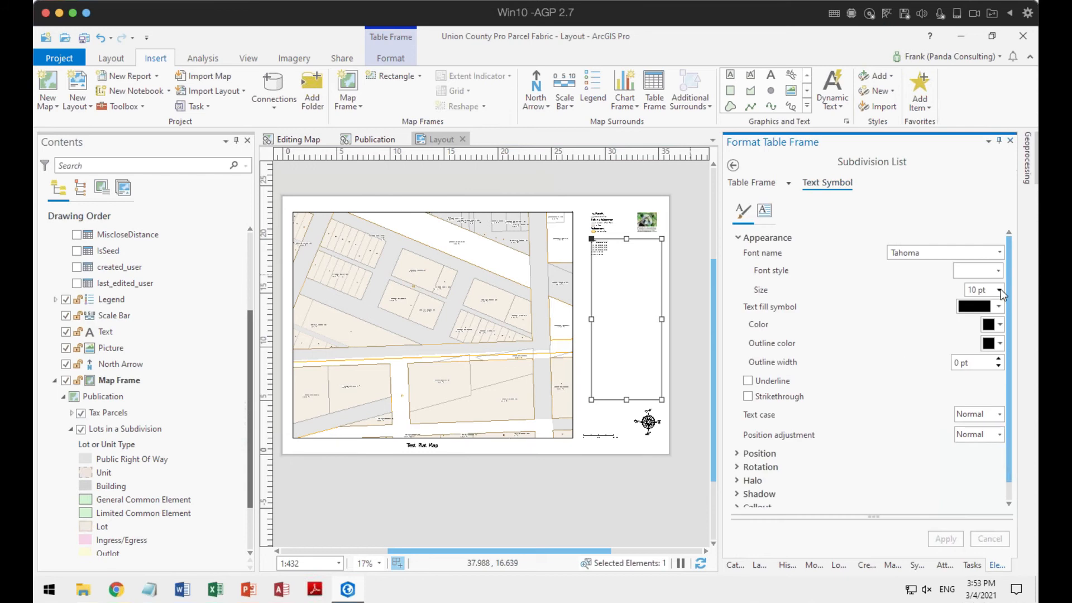
{"action": "left_click", "coordinate": [999, 288]}
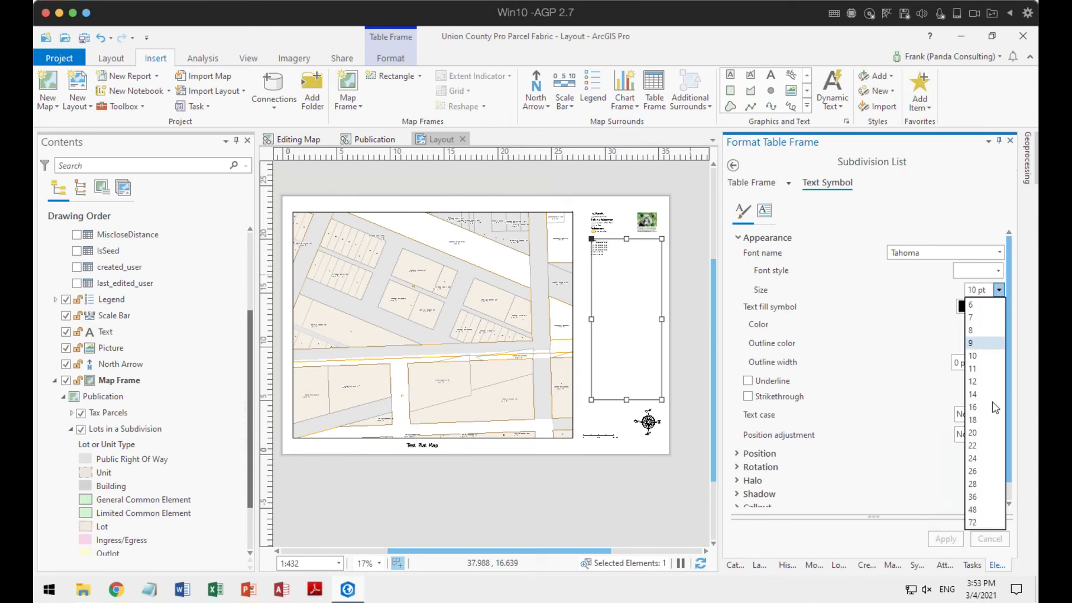
{"action": "left_click", "coordinate": [983, 457]}
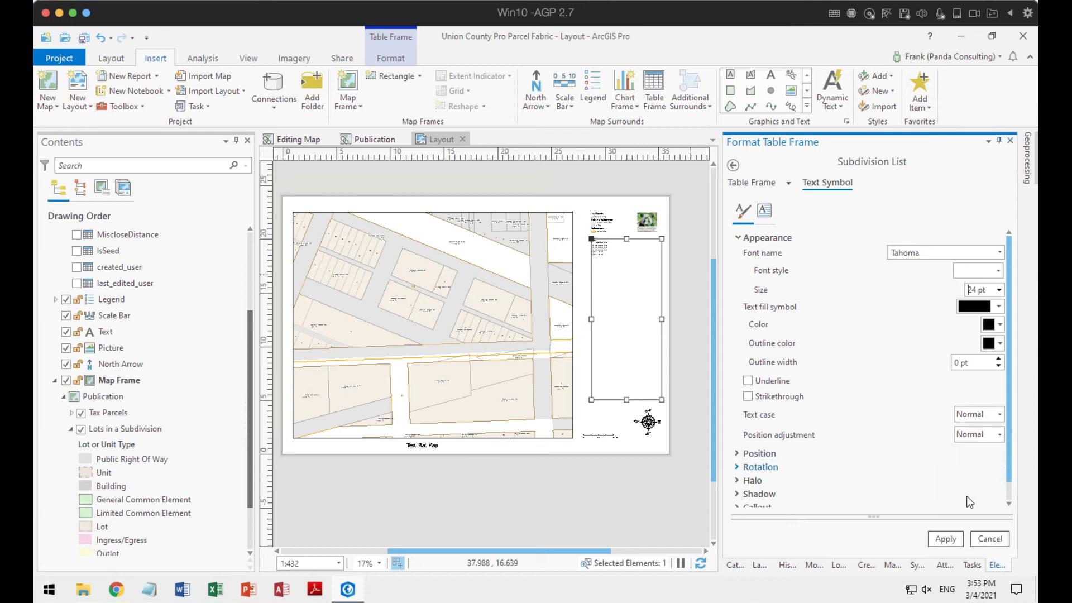
{"action": "left_click", "coordinate": [949, 541]}
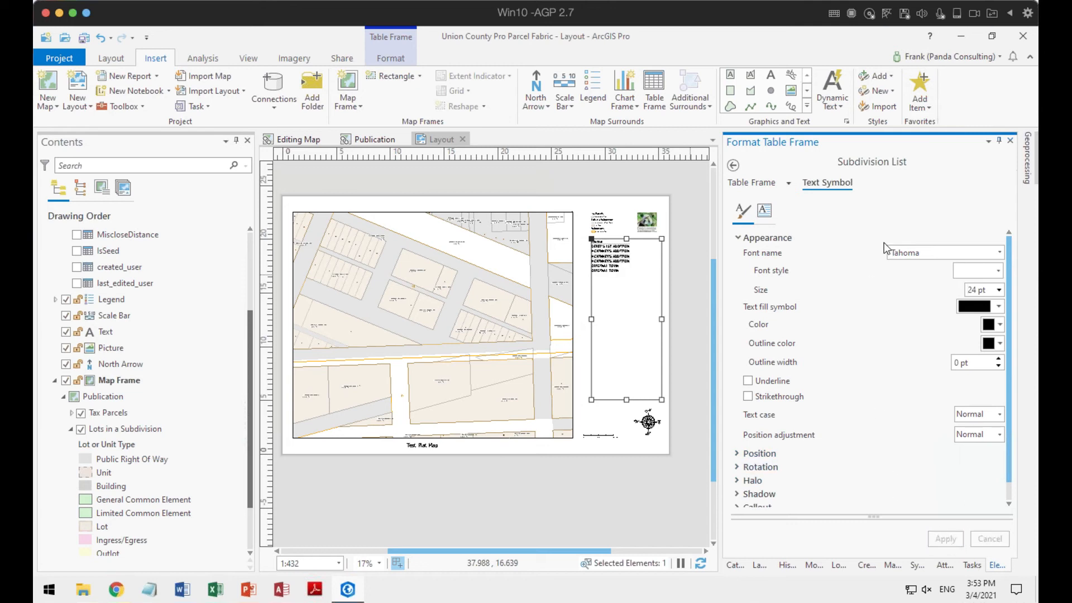
Step: Try a 36 pt text size on the subdivision table, return it to 24 pt and deselect the table
{"action": "left_click", "coordinate": [999, 290]}
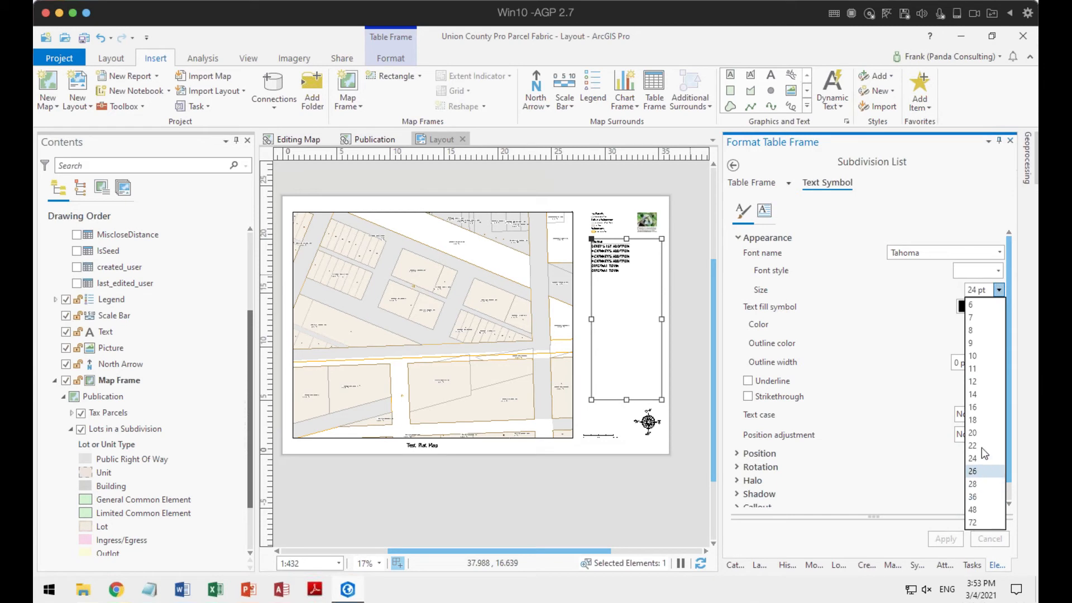
{"action": "left_click", "coordinate": [982, 497]}
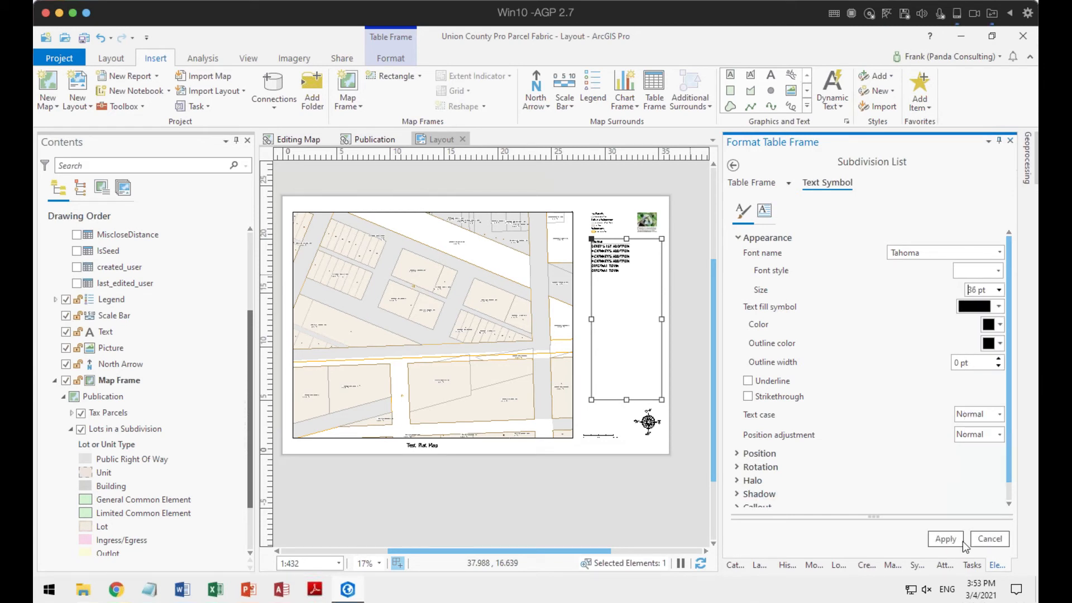
{"action": "left_click", "coordinate": [949, 539]}
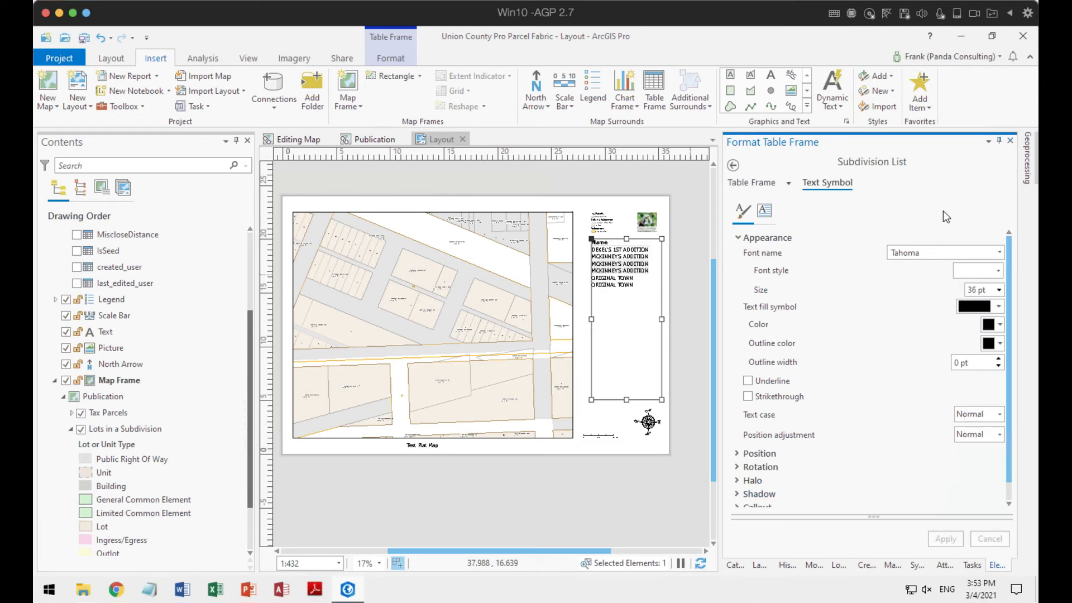
{"action": "left_click", "coordinate": [1000, 289]}
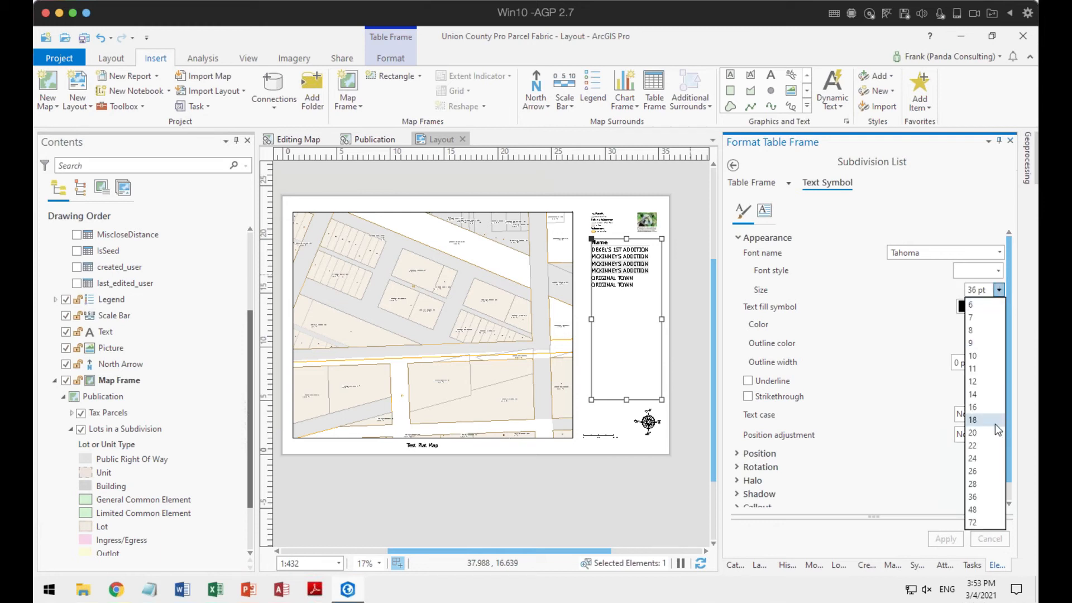
{"action": "left_click", "coordinate": [985, 455]}
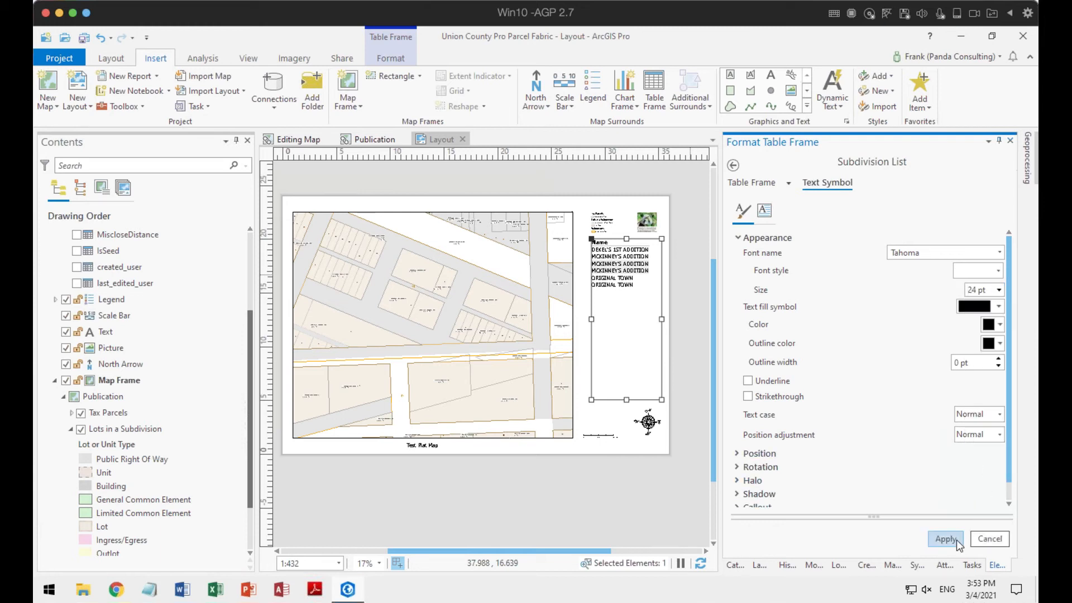
{"action": "left_click", "coordinate": [953, 539]}
{"action": "left_click", "coordinate": [579, 509]}
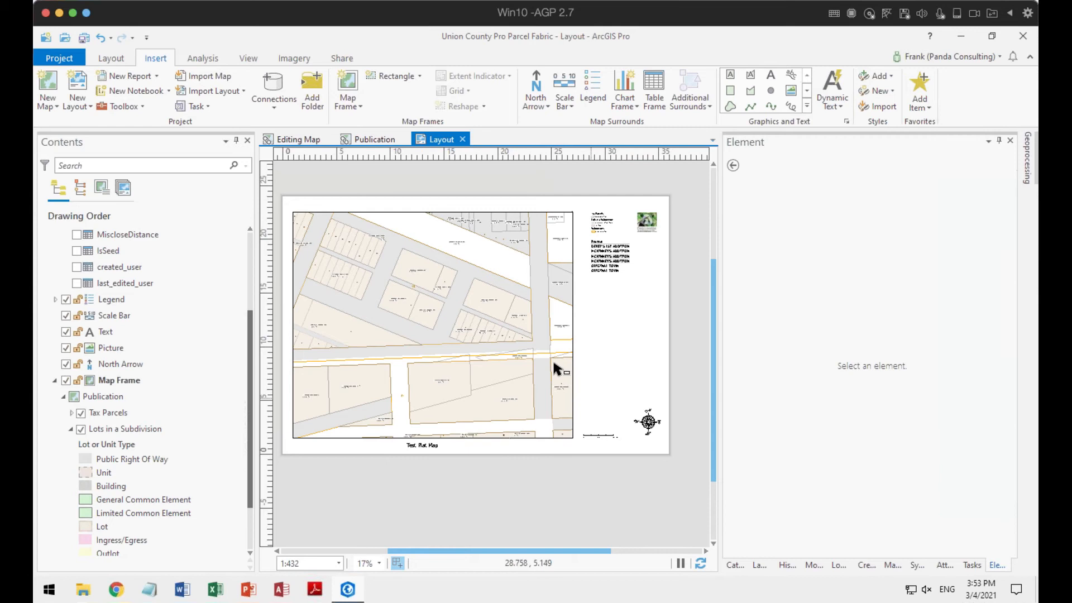
Step: Examine the subdivision table's text up close and on the whole layout page
{"action": "left_click_drag", "start_coordinate": [555, 364], "coordinate": [591, 362]}
{"action": "scroll", "coordinate": [662, 257], "scroll_direction": "up", "scroll_amount": 5}
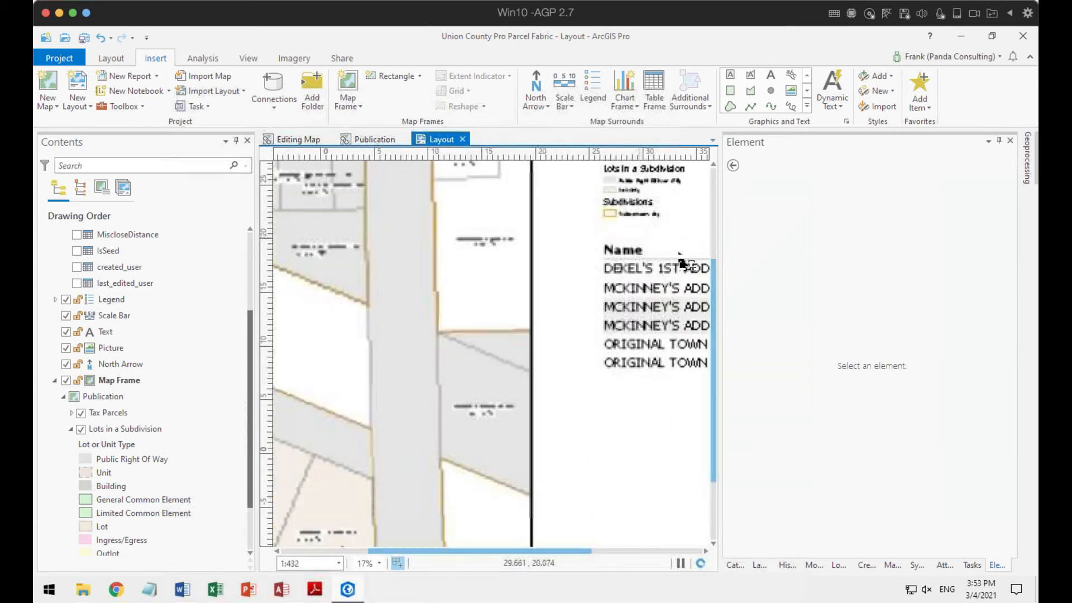
{"action": "scroll", "coordinate": [665, 260], "scroll_direction": "down", "scroll_amount": 4}
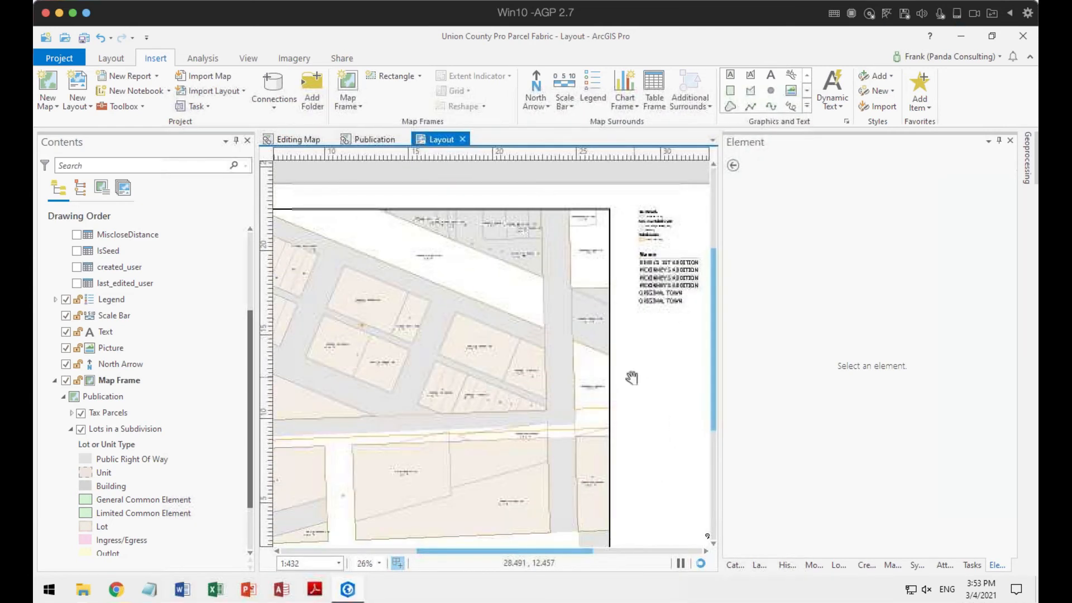
{"action": "left_click_drag", "start_coordinate": [632, 376], "coordinate": [599, 358]}
{"action": "scroll", "coordinate": [416, 385], "scroll_direction": "down", "scroll_amount": 4}
{"action": "left_click_drag", "start_coordinate": [415, 384], "coordinate": [515, 350]}
{"action": "scroll", "coordinate": [469, 288], "scroll_direction": "up", "scroll_amount": 2}
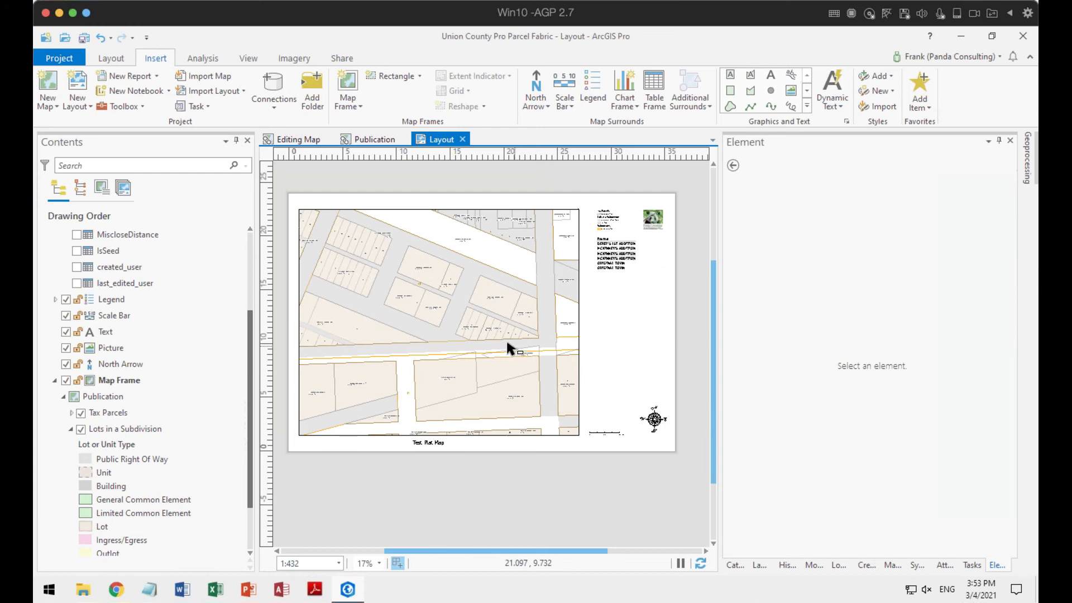
Step: Show the wider area around the subdivisions in the Publication map and bring up the available bookmarks
{"action": "left_click", "coordinate": [373, 141]}
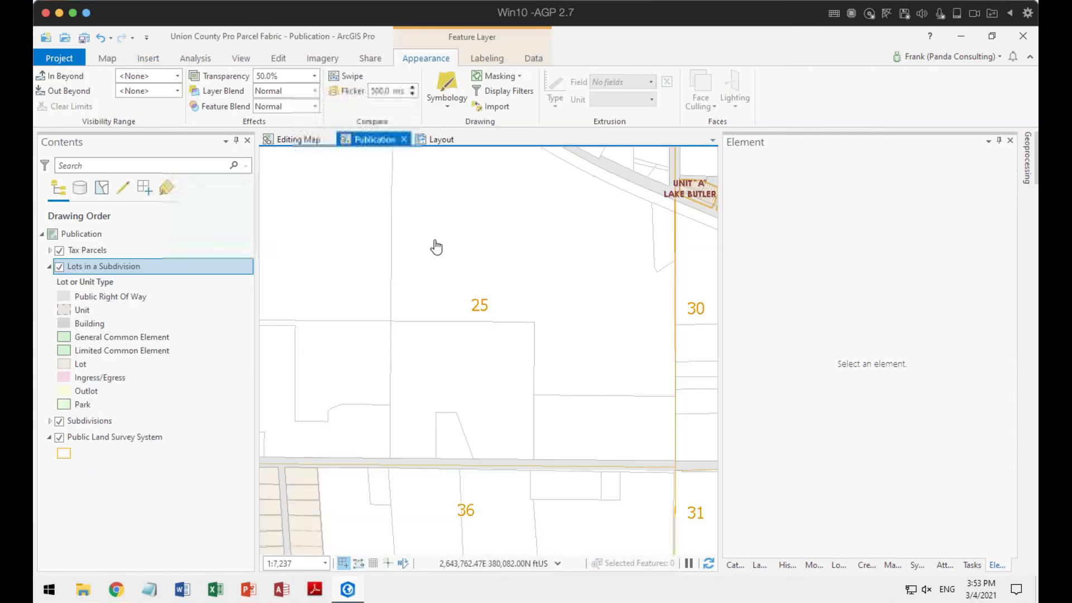
{"action": "scroll", "coordinate": [553, 287], "scroll_direction": "down", "scroll_amount": 6}
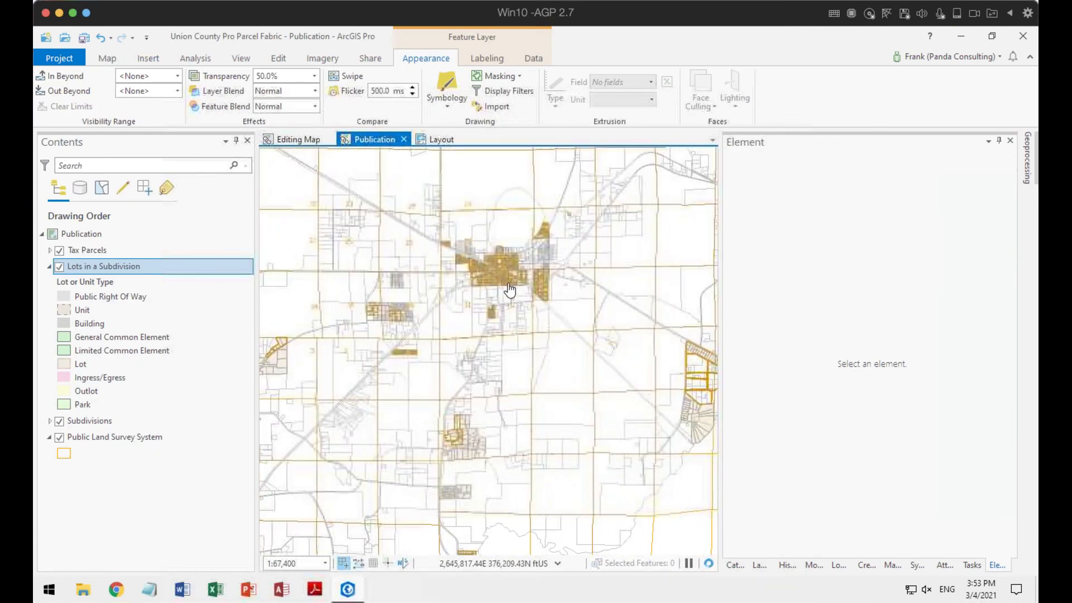
{"action": "left_click_drag", "start_coordinate": [447, 307], "coordinate": [487, 330]}
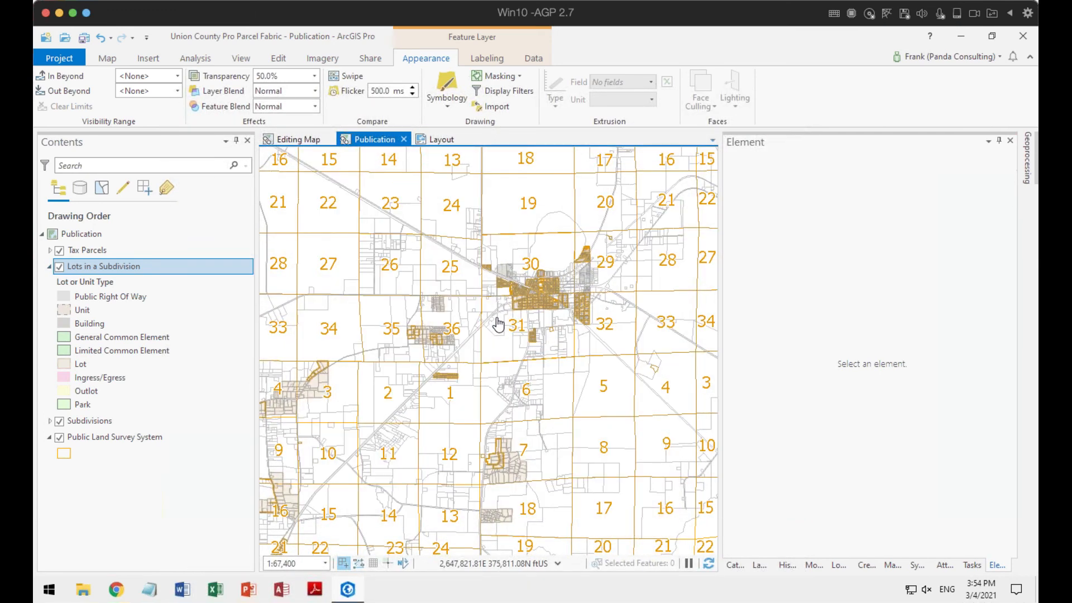
{"action": "left_click", "coordinate": [108, 59]}
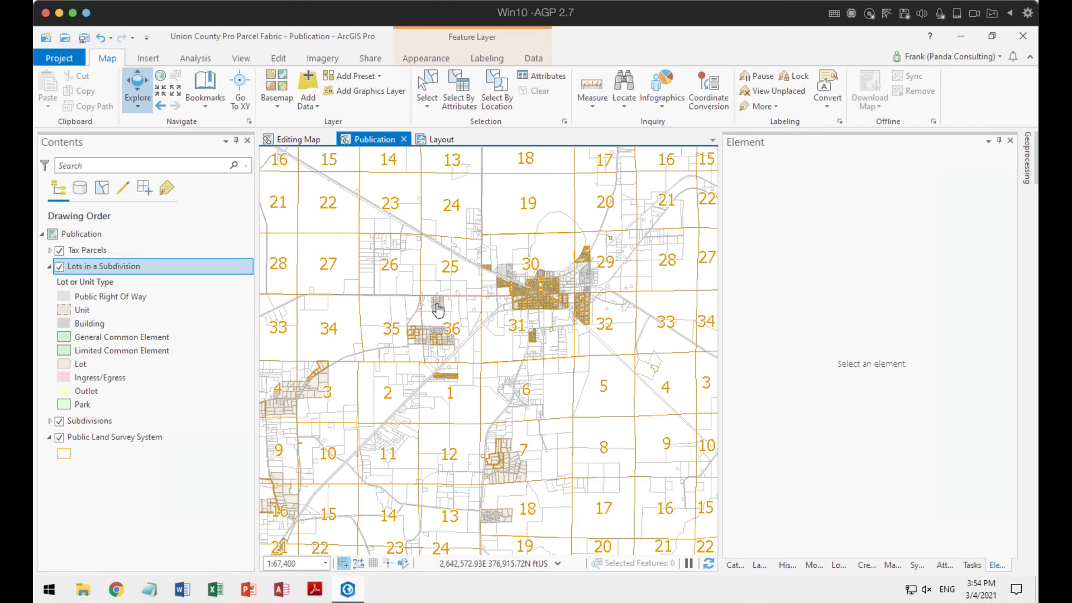
{"action": "left_click", "coordinate": [200, 105]}
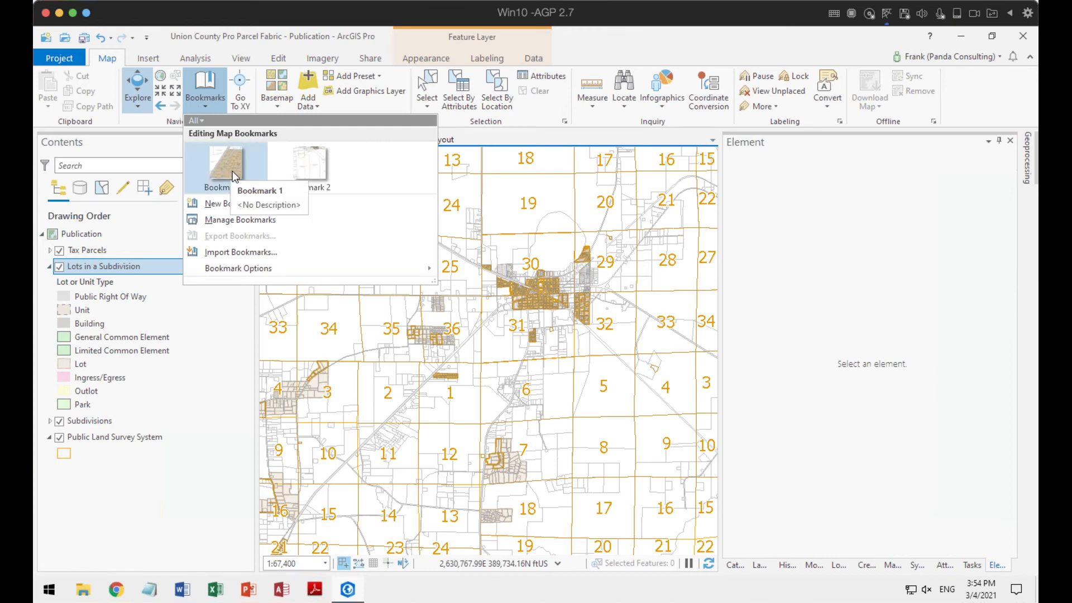
{"action": "left_click", "coordinate": [240, 220]}
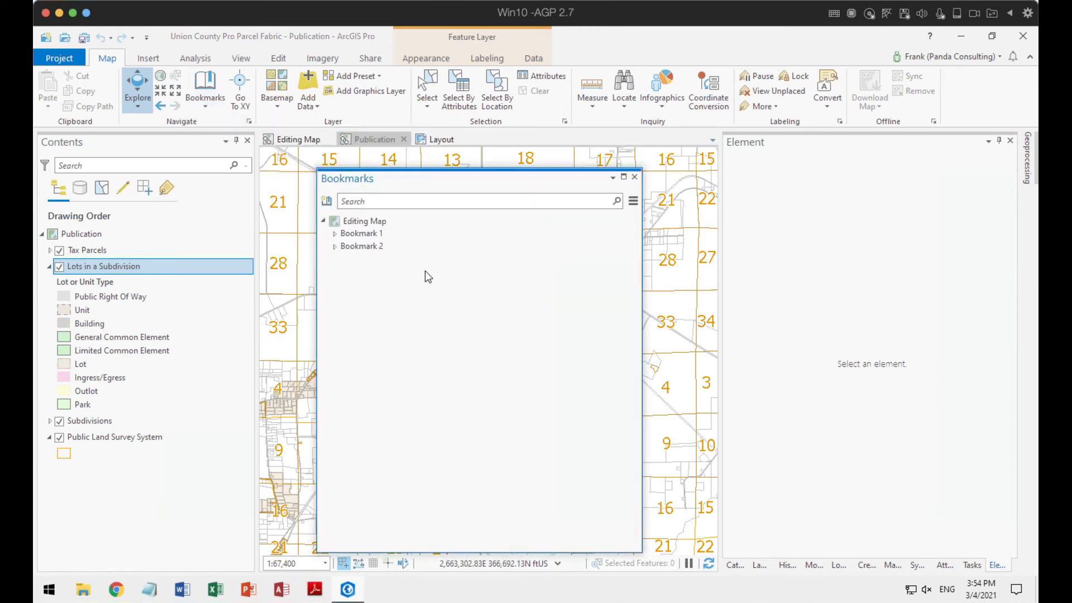
{"action": "left_click", "coordinate": [635, 232]}
{"action": "left_click", "coordinate": [635, 233]}
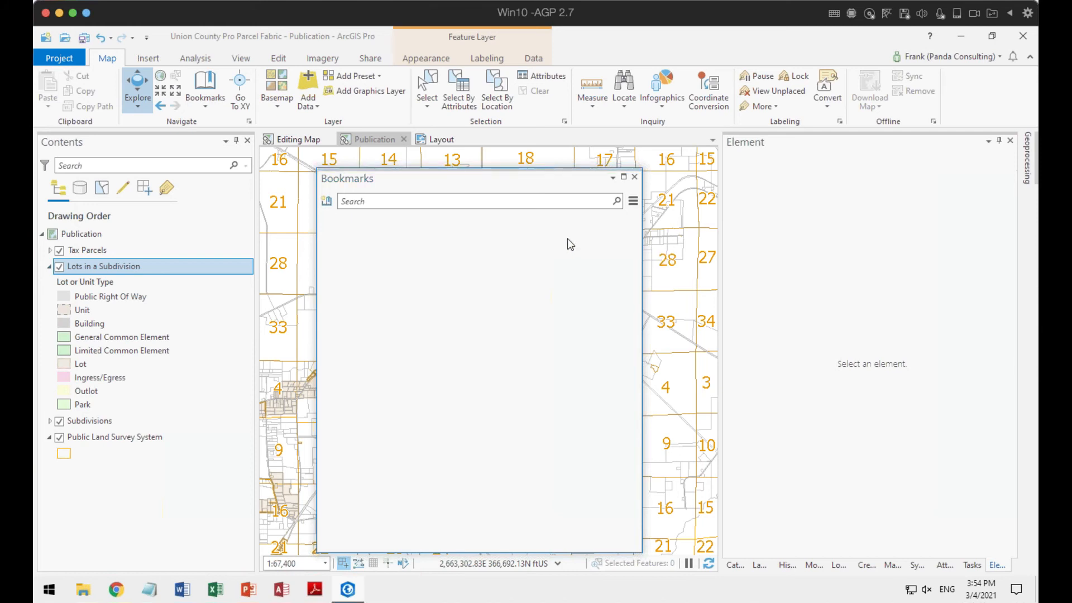
{"action": "left_click", "coordinate": [635, 178]}
Step: Create a default-named bookmark in the Publication map of the dense town subdivisions around sections 30, 31 and 32 at 1:17,669
{"action": "scroll", "coordinate": [542, 297], "scroll_direction": "up", "scroll_amount": 3}
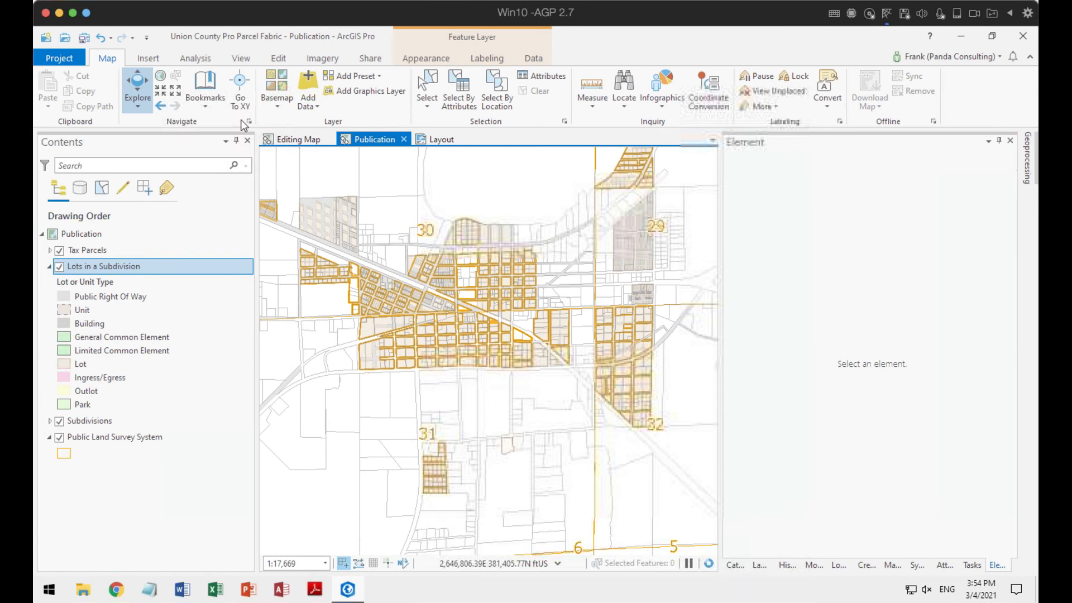
{"action": "left_click", "coordinate": [203, 107]}
{"action": "left_click", "coordinate": [239, 188]}
{"action": "left_click", "coordinate": [567, 353]}
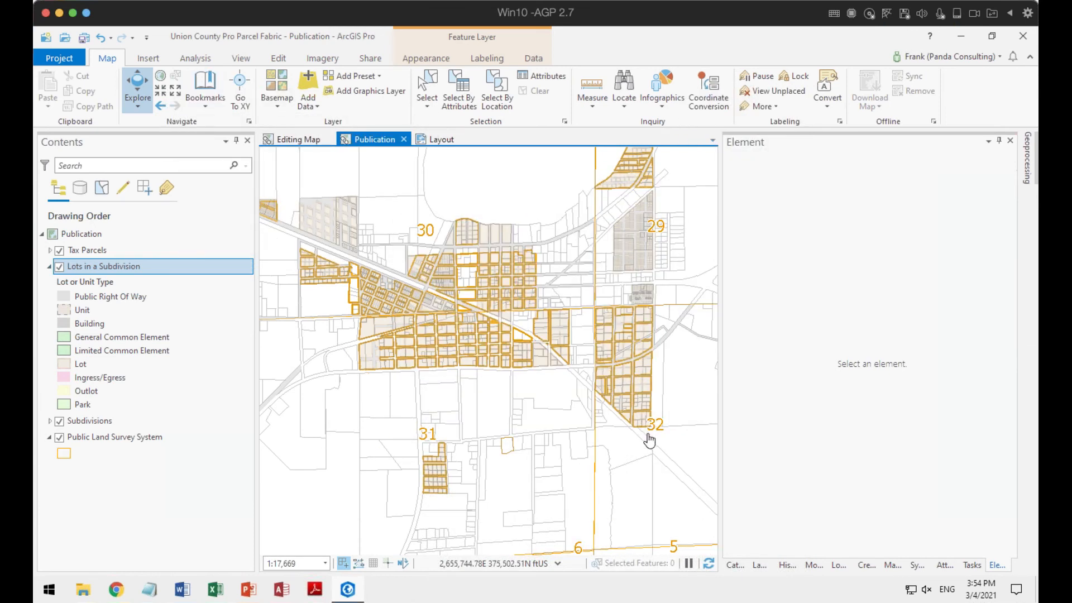
Step: Create another default-named bookmark framing the subdivisions in sections 3 and 10, southeast of the town, at 1:17,669
{"action": "left_click_drag", "start_coordinate": [648, 433], "coordinate": [378, 301]}
{"action": "scroll", "coordinate": [536, 410], "scroll_direction": "up", "scroll_amount": 3}
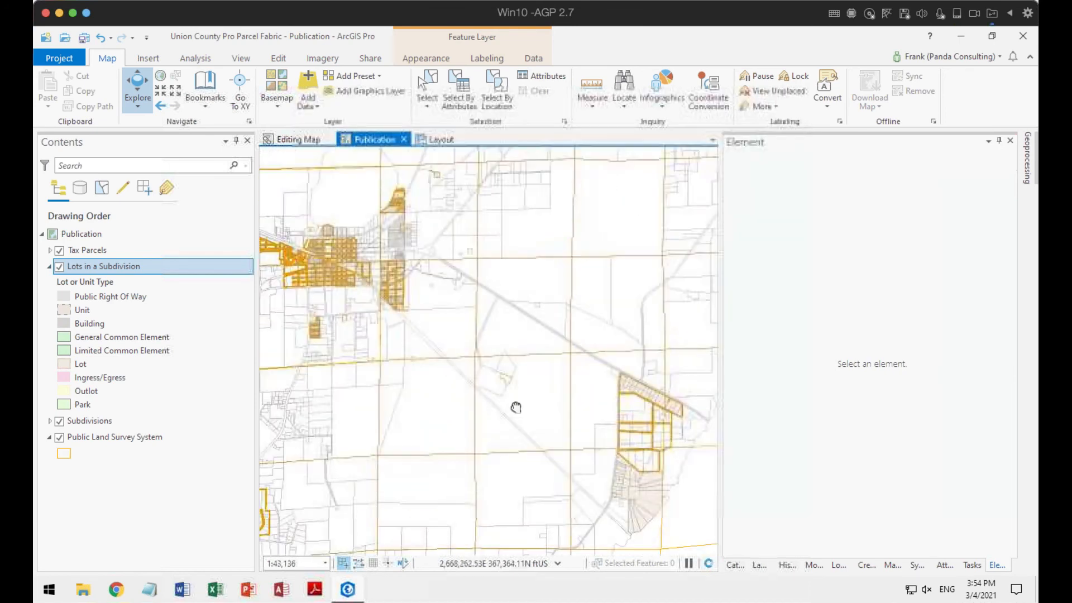
{"action": "scroll", "coordinate": [540, 432], "scroll_direction": "down", "scroll_amount": 3}
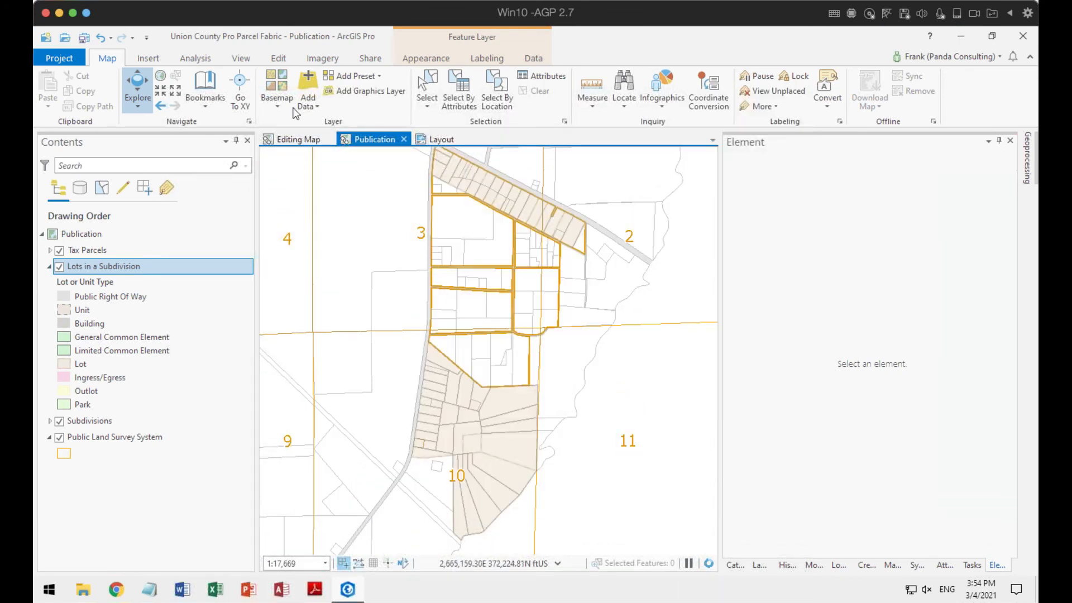
{"action": "left_click", "coordinate": [273, 100]}
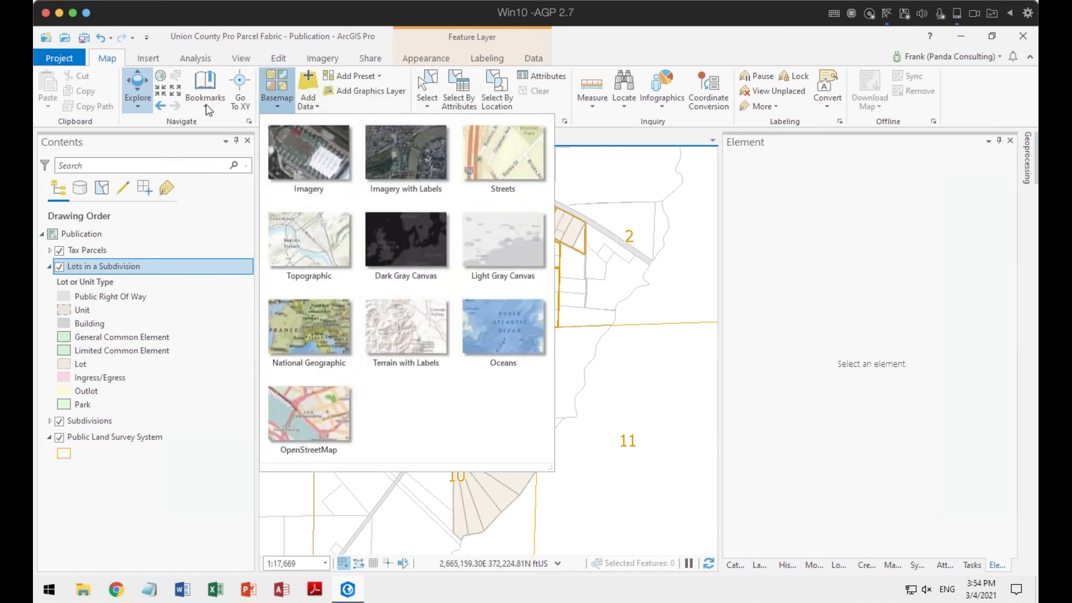
{"action": "left_click", "coordinate": [205, 105]}
{"action": "left_click", "coordinate": [236, 205]}
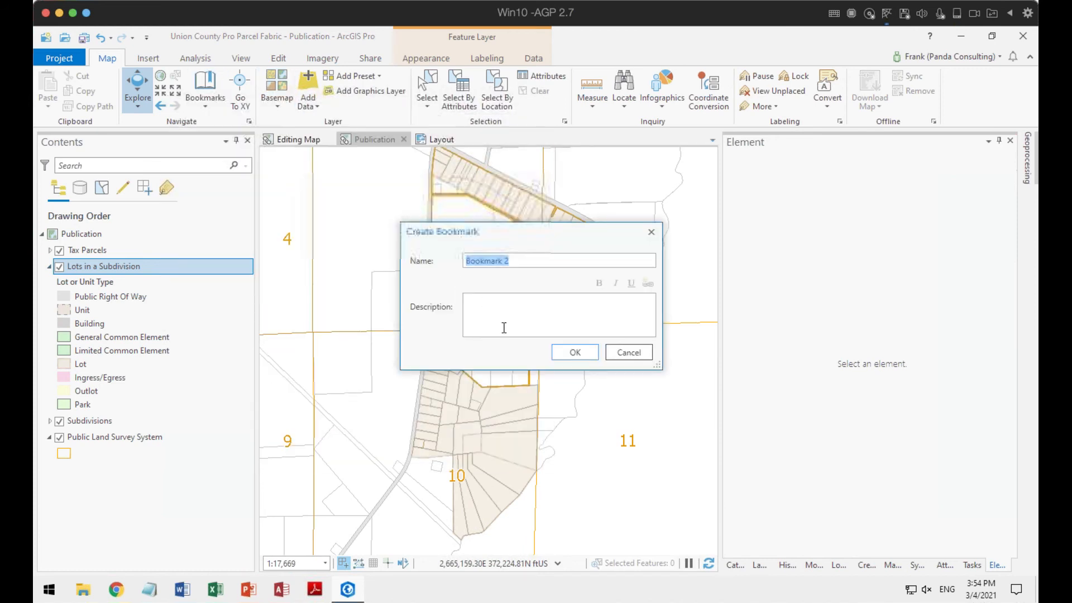
{"action": "left_click", "coordinate": [570, 353]}
Step: Bookmark the extent showing the subdivisions in sections 7 and 18 at 1:17,669, keeping the default name
{"action": "scroll", "coordinate": [600, 388], "scroll_direction": "down", "scroll_amount": 5}
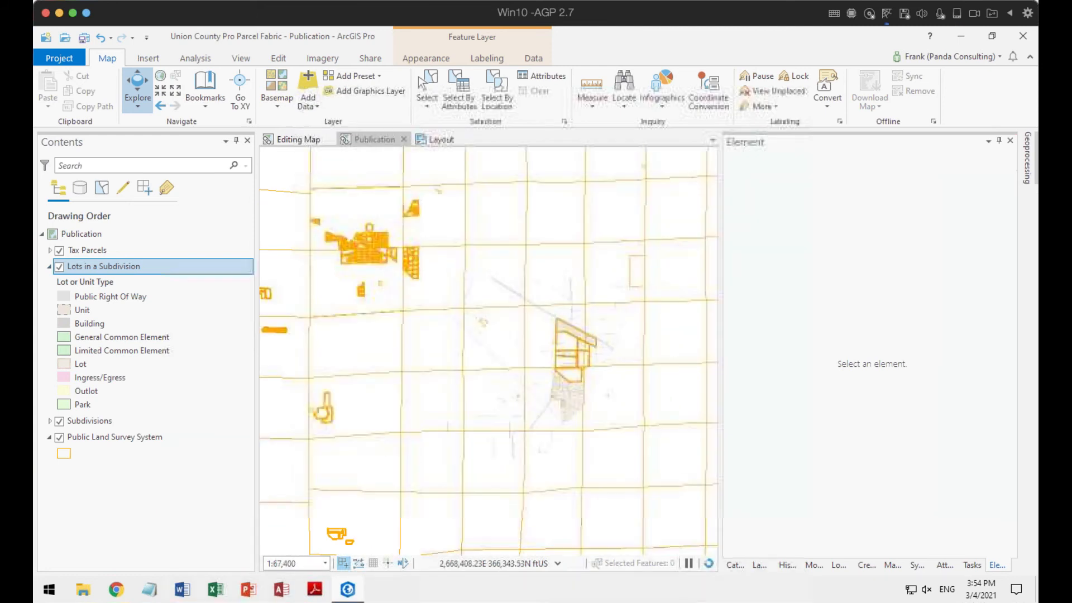
{"action": "scroll", "coordinate": [625, 390], "scroll_direction": "up", "scroll_amount": 5}
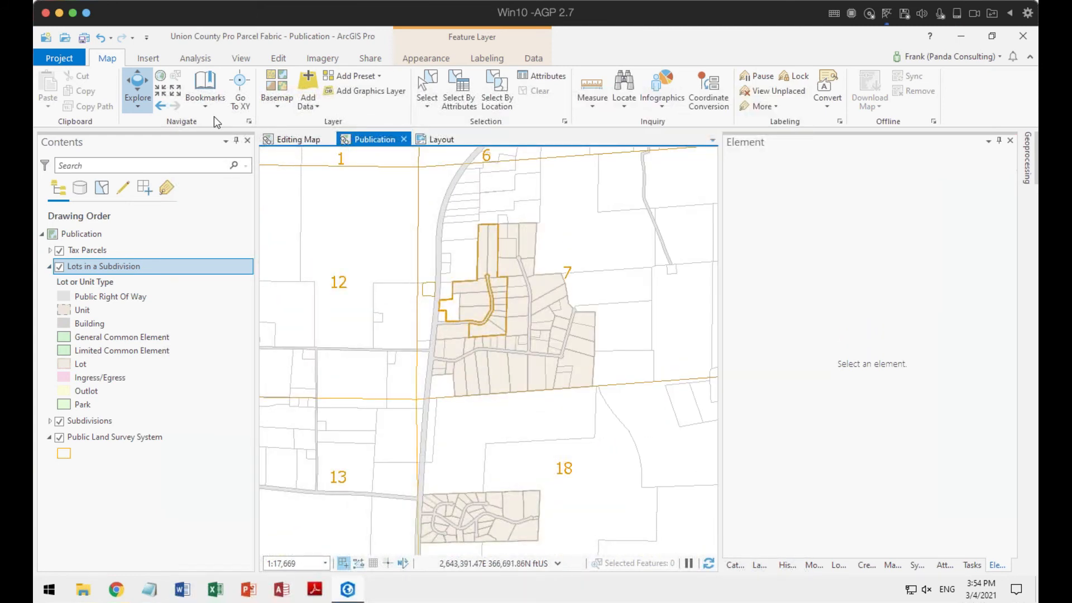
{"action": "left_click", "coordinate": [207, 103]}
{"action": "left_click", "coordinate": [230, 203]}
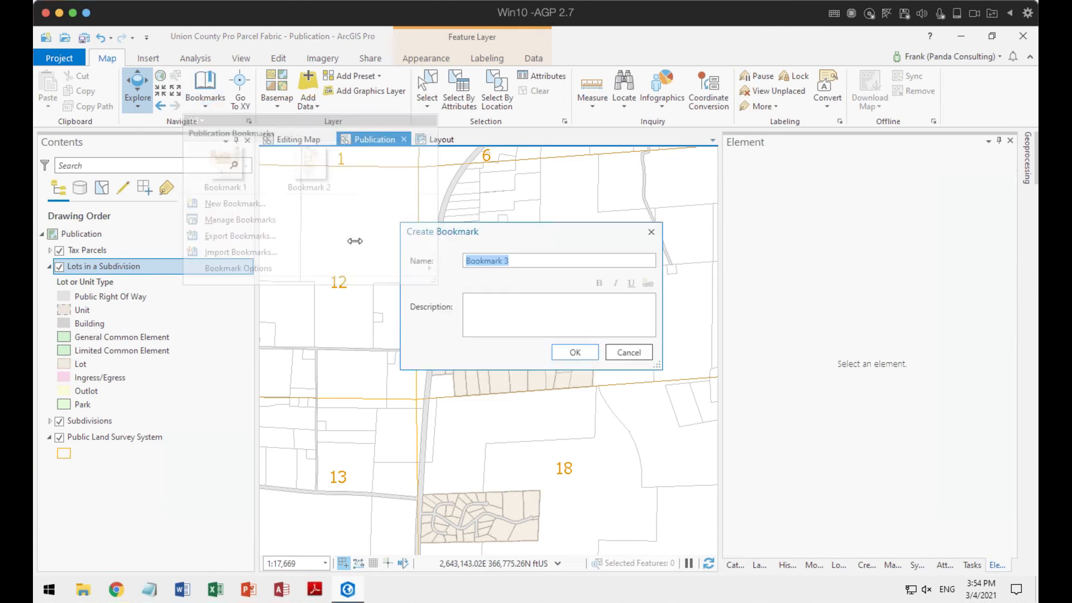
{"action": "left_click", "coordinate": [571, 352]}
Step: Bookmark the subdivisions around sections 25, 30 and 31 near the county's southern edge at 1:11,308, keeping the default name
{"action": "scroll", "coordinate": [330, 395], "scroll_direction": "down", "scroll_amount": 2}
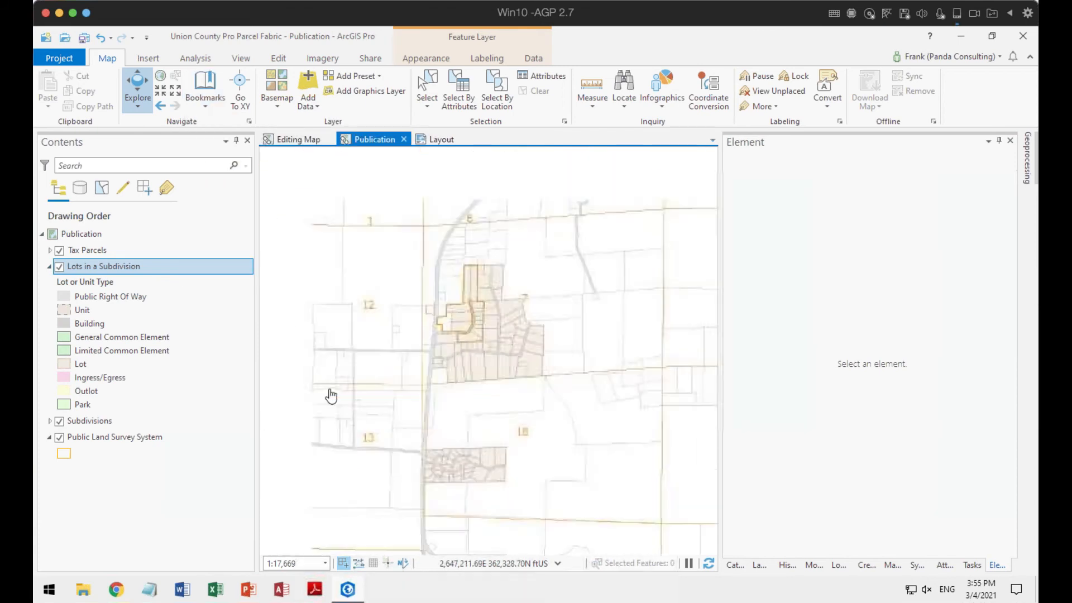
{"action": "left_click_drag", "start_coordinate": [380, 421], "coordinate": [710, 234]}
{"action": "left_click_drag", "start_coordinate": [387, 474], "coordinate": [641, 182]}
{"action": "scroll", "coordinate": [444, 302], "scroll_direction": "up", "scroll_amount": 4}
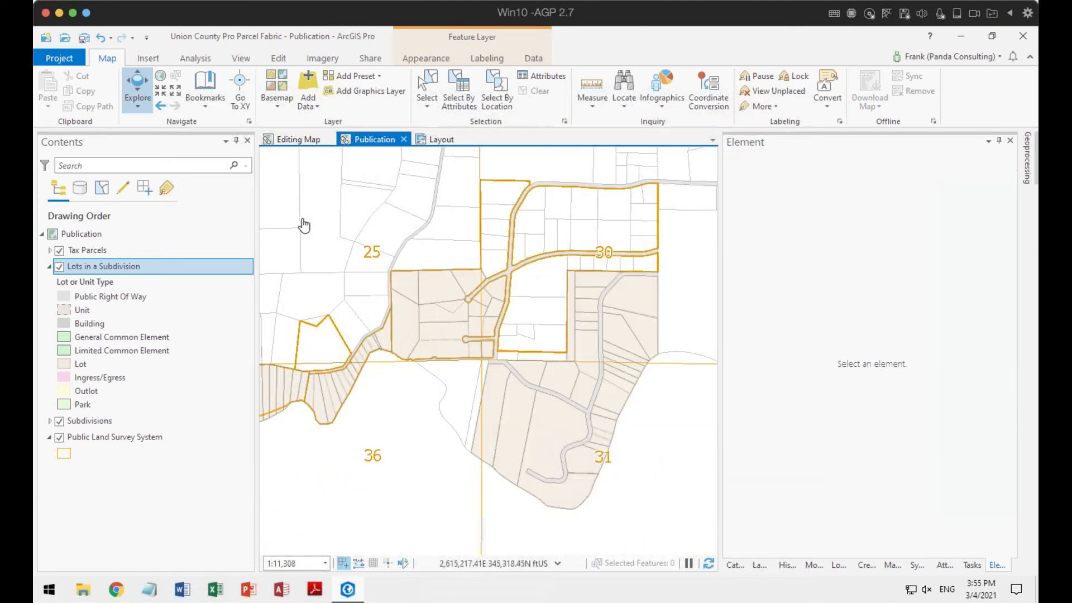
{"action": "left_click", "coordinate": [207, 92]}
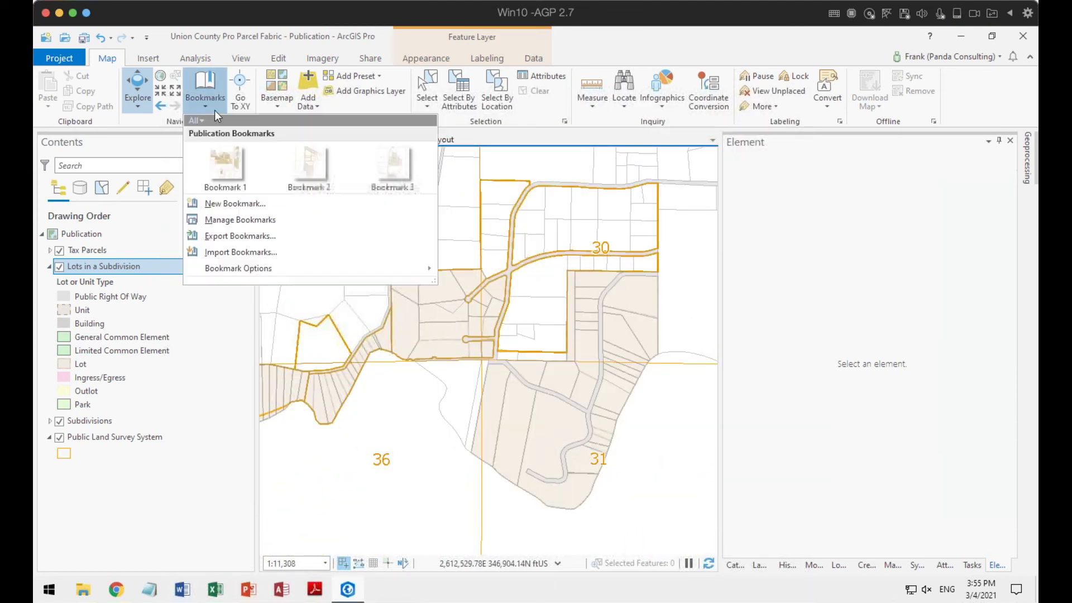
{"action": "left_click", "coordinate": [242, 205]}
{"action": "left_click", "coordinate": [572, 358]}
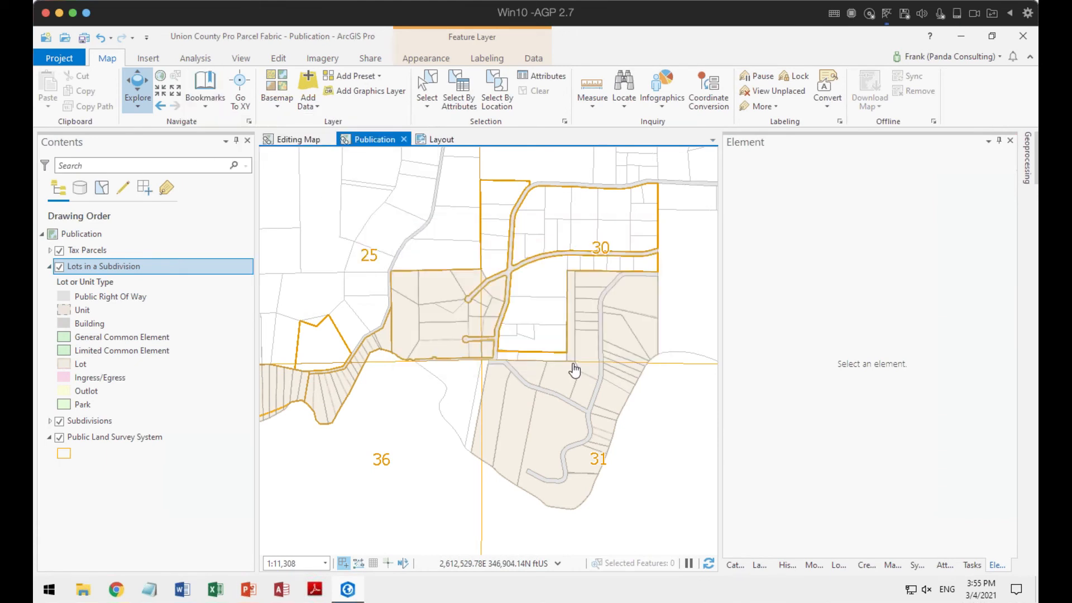
Step: Switch to the layout and examine the Subdivision List table frame's fields and the formatting properties of its Name field
{"action": "scroll", "coordinate": [574, 368], "scroll_direction": "down", "scroll_amount": 5}
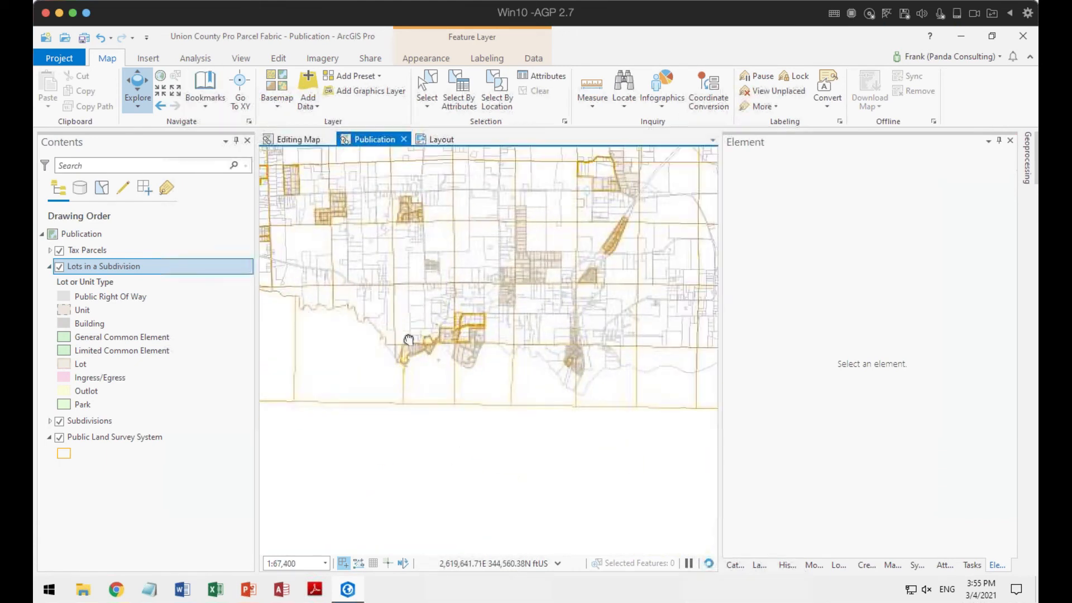
{"action": "left_click", "coordinate": [438, 139]}
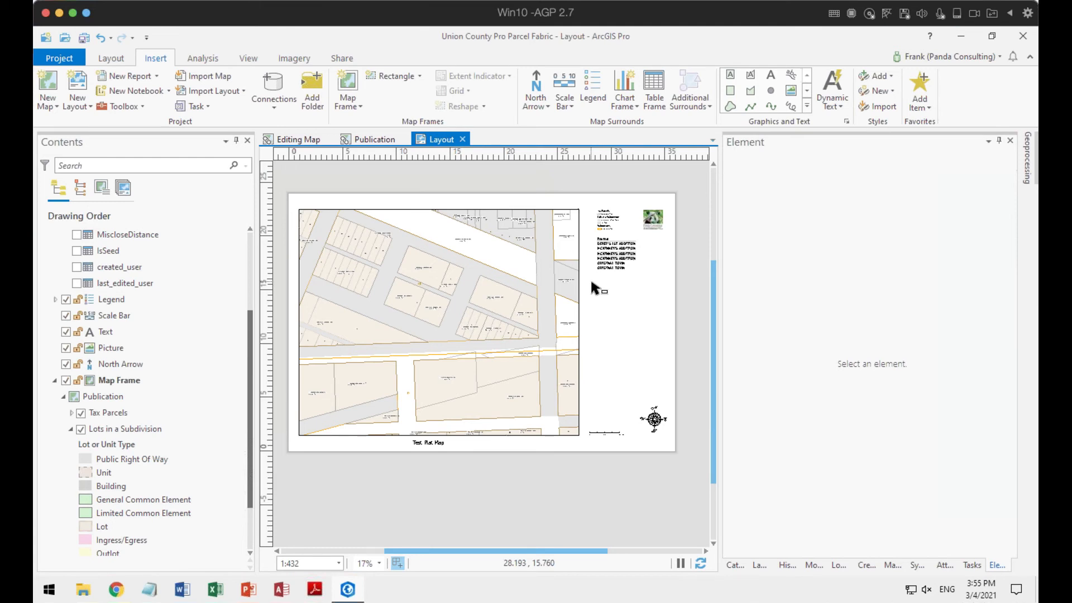
{"action": "scroll", "coordinate": [83, 266], "scroll_direction": "up", "scroll_amount": 2}
{"action": "scroll", "coordinate": [84, 266], "scroll_direction": "up", "scroll_amount": 1}
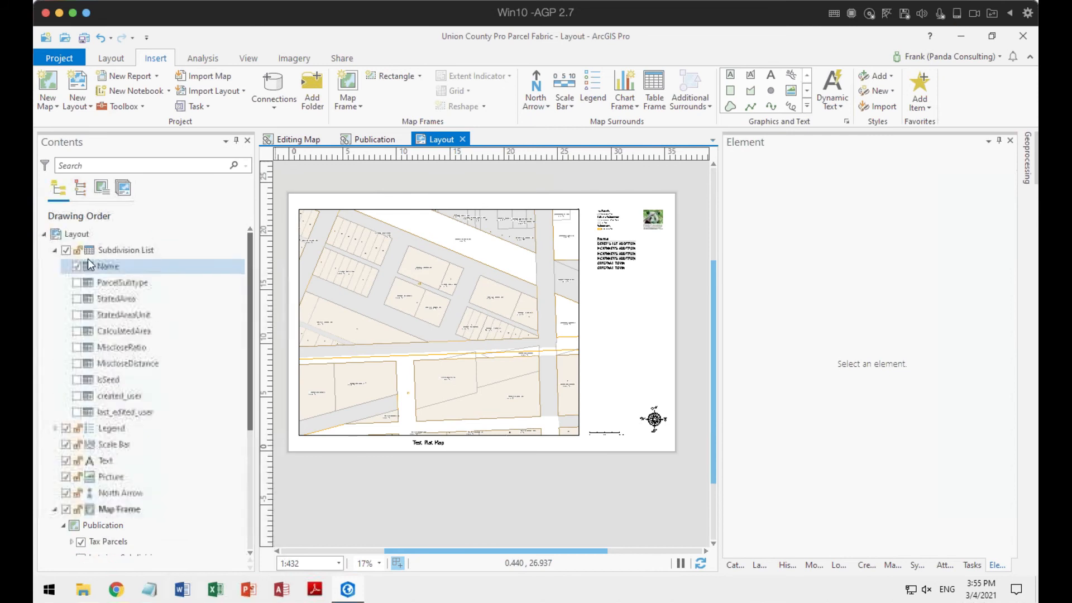
{"action": "left_click", "coordinate": [53, 251]}
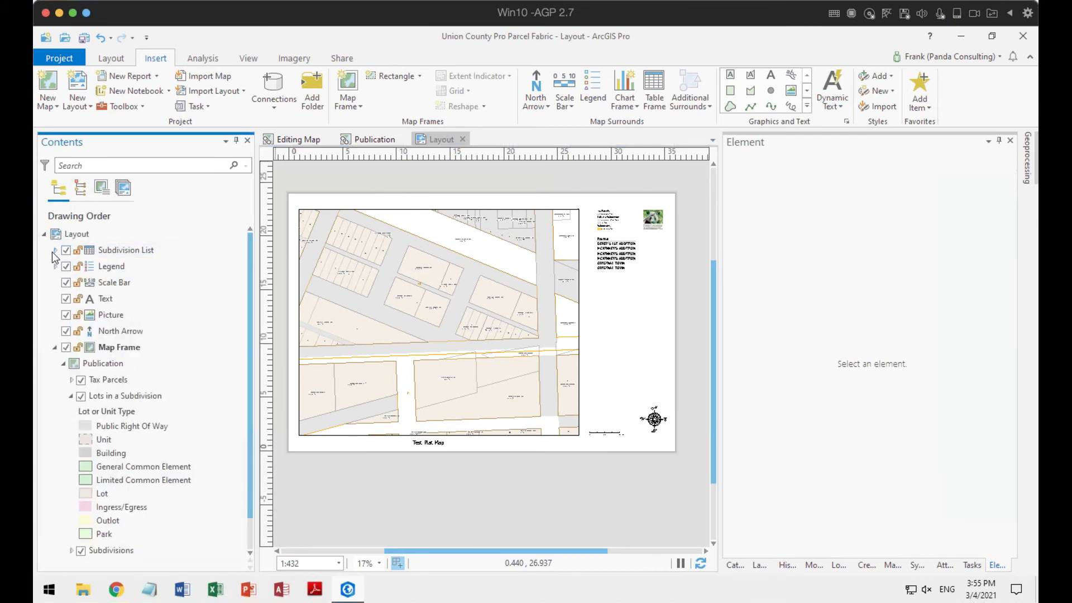
{"action": "left_click", "coordinate": [54, 251]}
{"action": "right_click", "coordinate": [118, 268]}
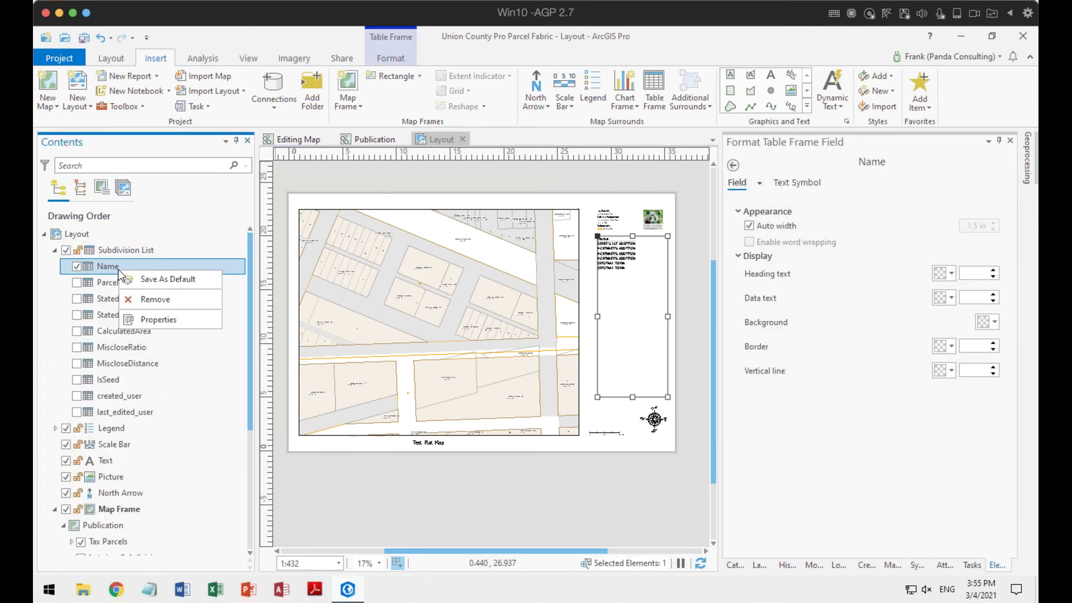
{"action": "left_click", "coordinate": [77, 266]}
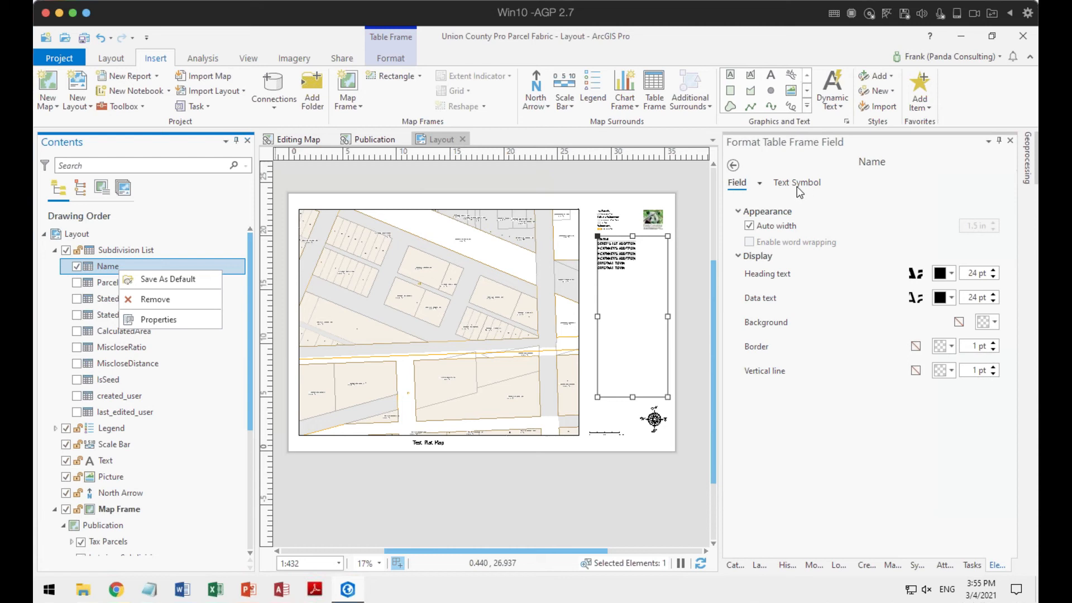
{"action": "left_click", "coordinate": [733, 165]}
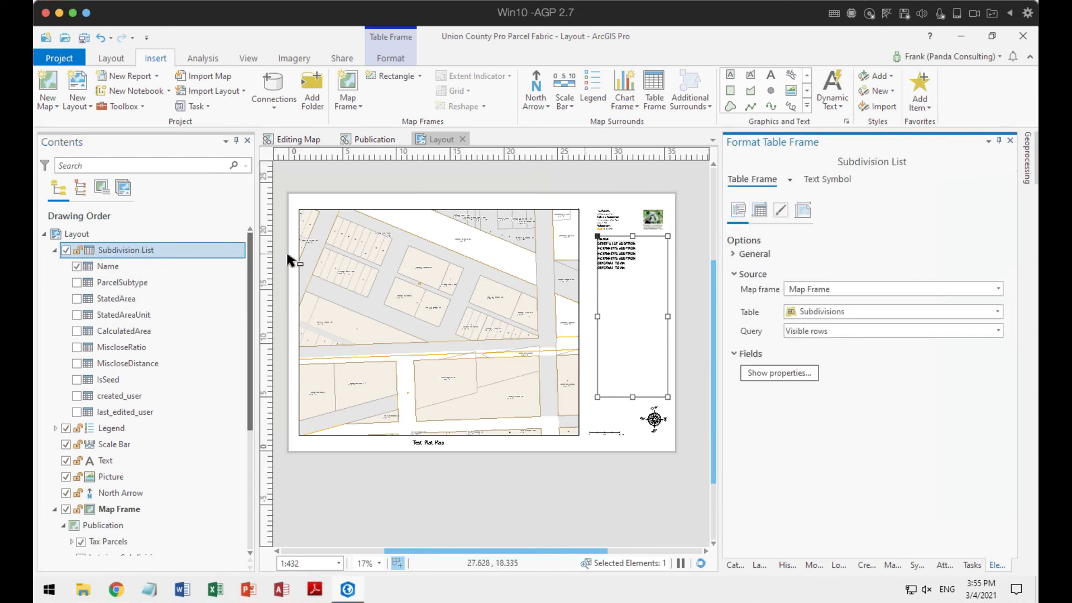
{"action": "left_click", "coordinate": [54, 251]}
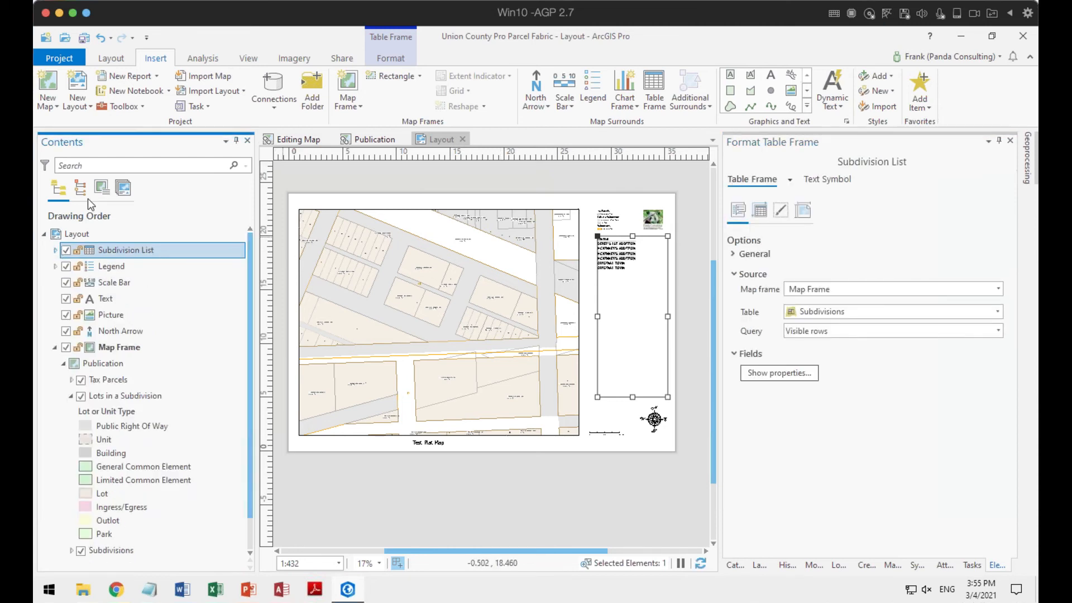
Step: Look over the layout's contents listed by map frame and by map series pages, and return to the drawing order
{"action": "left_click", "coordinate": [127, 191]}
{"action": "left_click", "coordinate": [103, 190]}
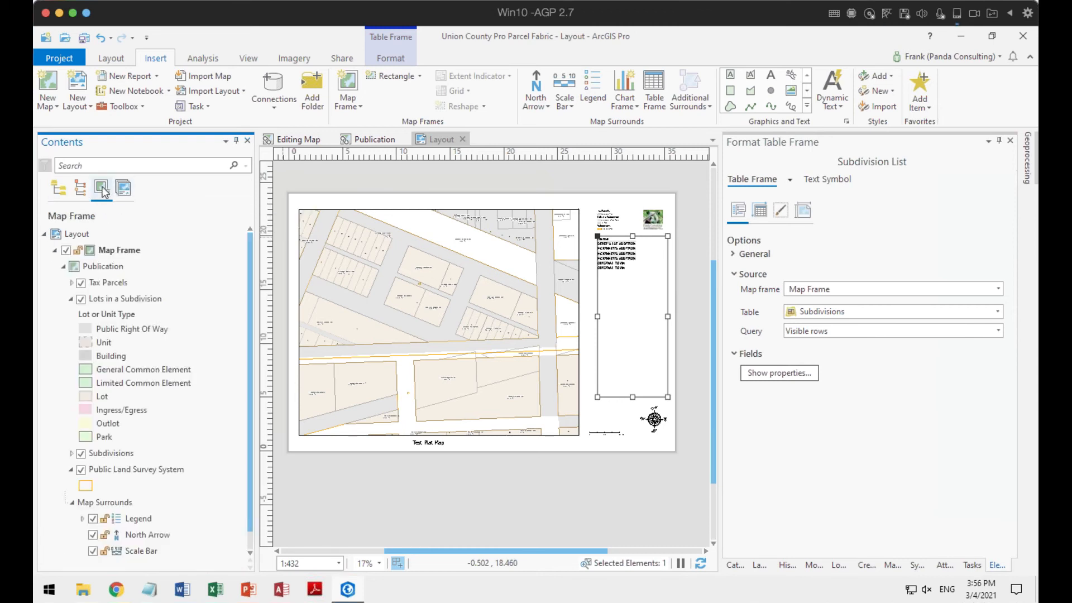
{"action": "left_click", "coordinate": [123, 191]}
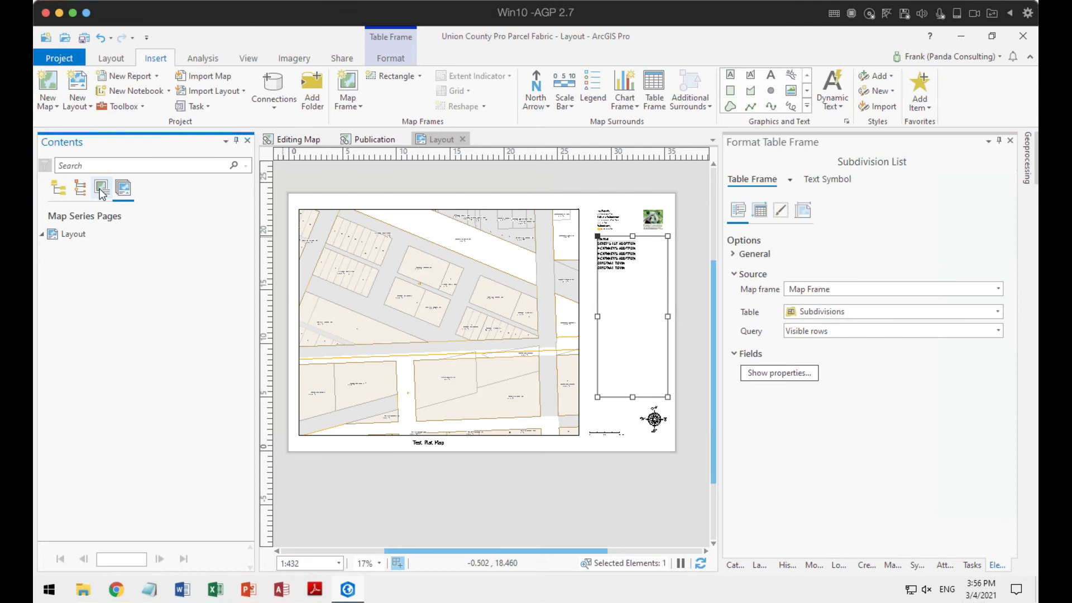
{"action": "left_click", "coordinate": [58, 188]}
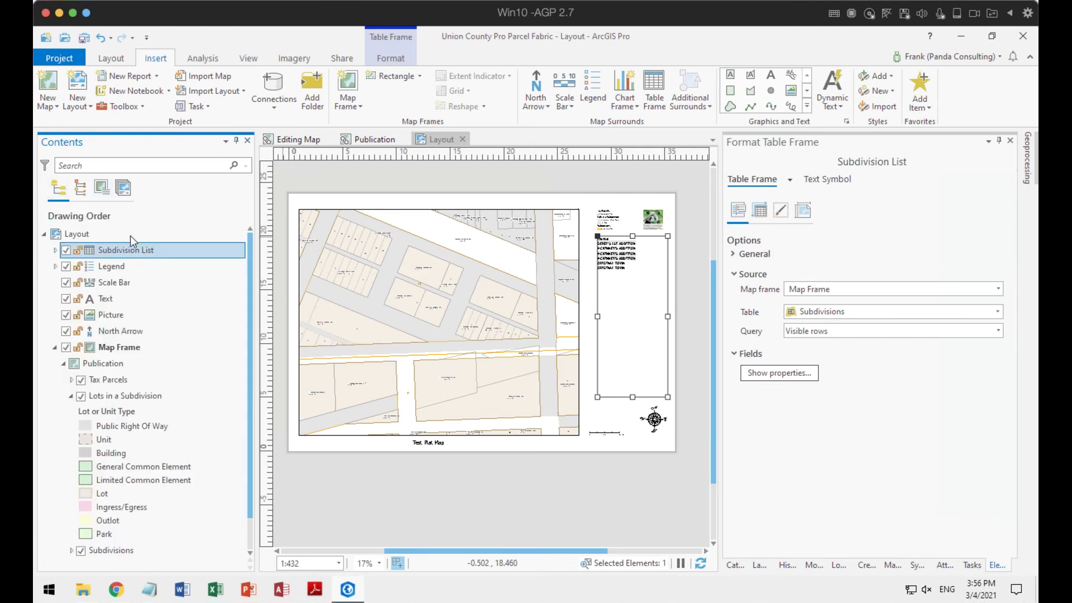
Step: Set the layout's map series to the Bookmark type in the layout properties
{"action": "left_click", "coordinate": [80, 236]}
{"action": "right_click", "coordinate": [81, 236]}
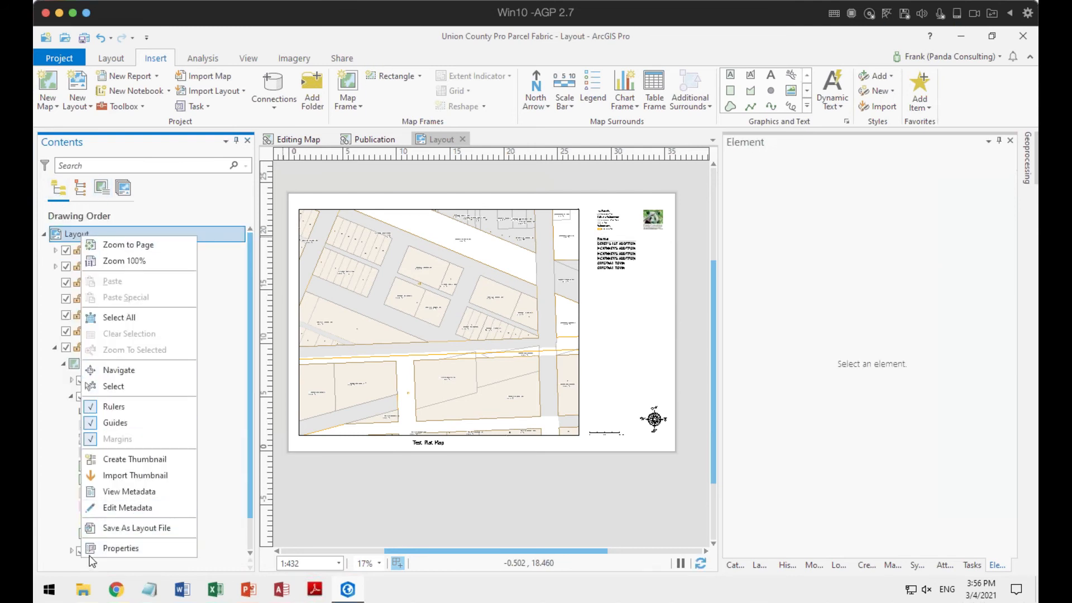
{"action": "left_click", "coordinate": [100, 547]}
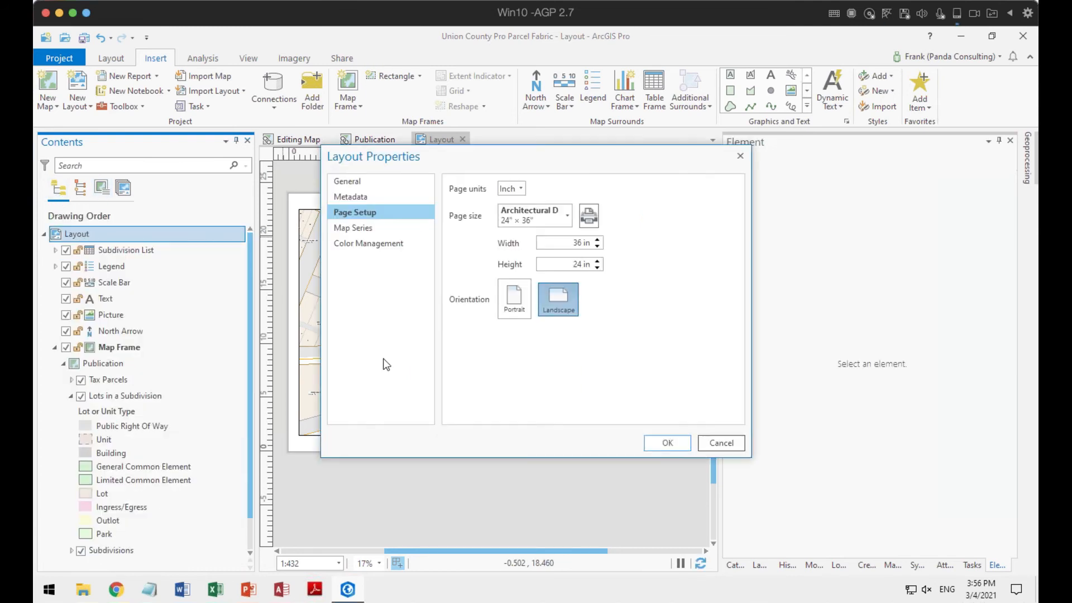
{"action": "left_click", "coordinate": [370, 235]}
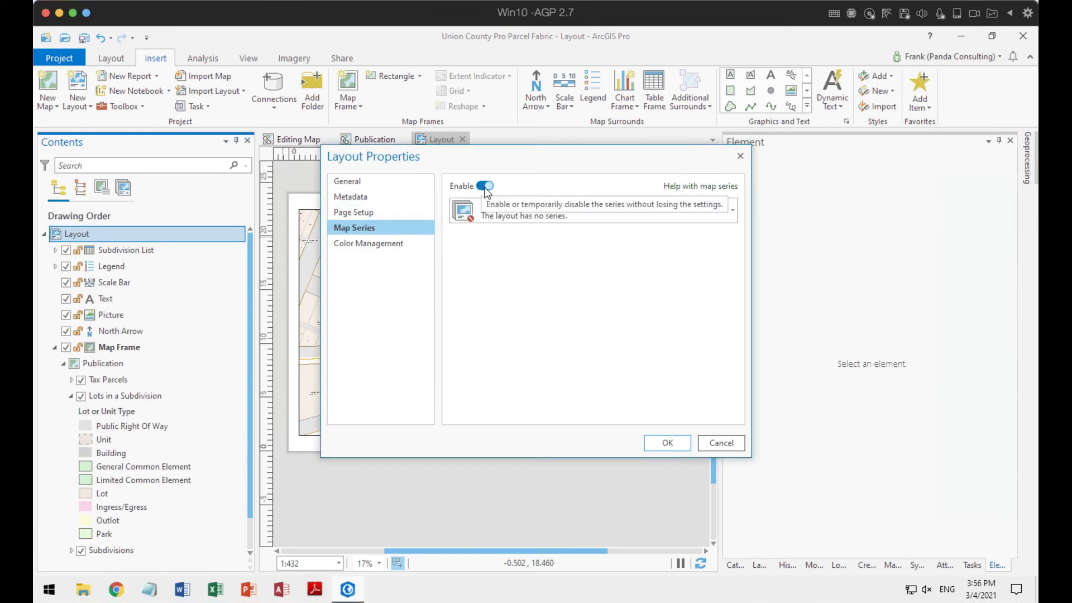
{"action": "left_click", "coordinate": [506, 206]}
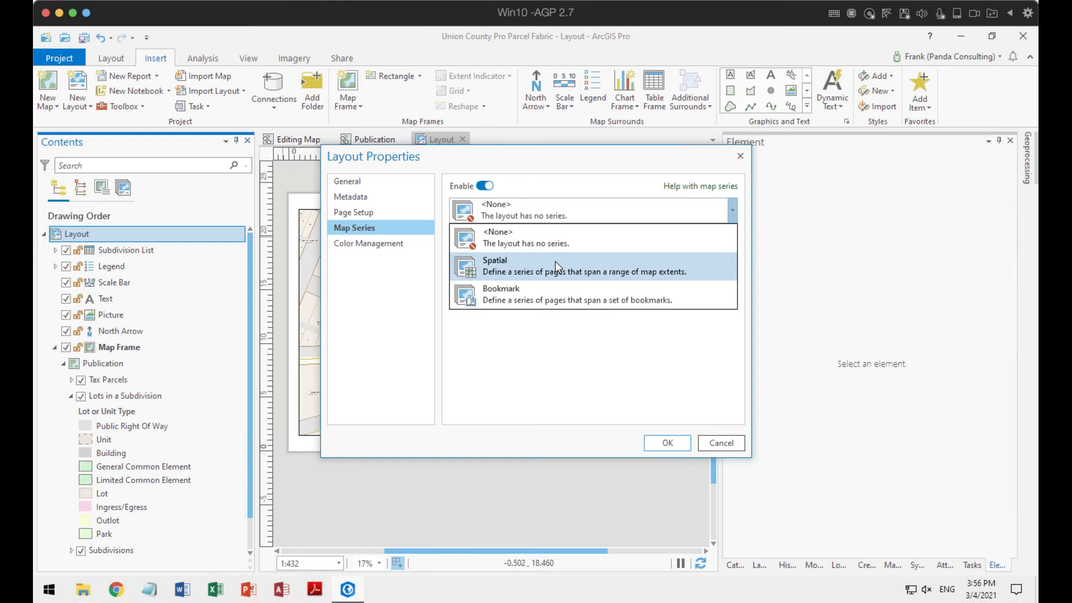
{"action": "left_click", "coordinate": [555, 294]}
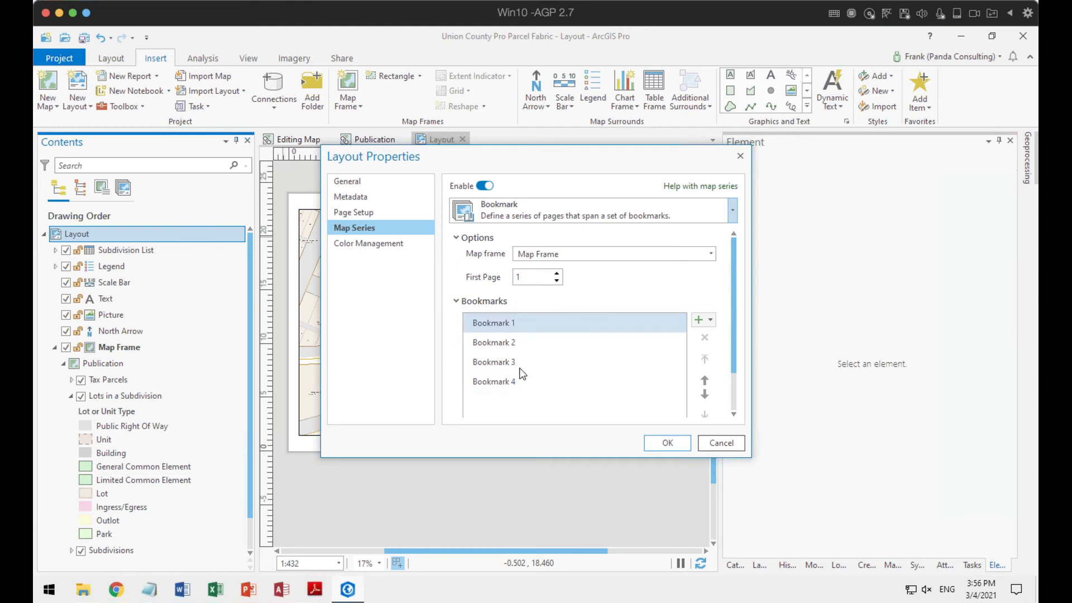
Step: Set the map series extent to round scales to the nearest 100 and apply the layout properties
{"action": "scroll", "coordinate": [733, 279], "scroll_direction": "down", "scroll_amount": 2}
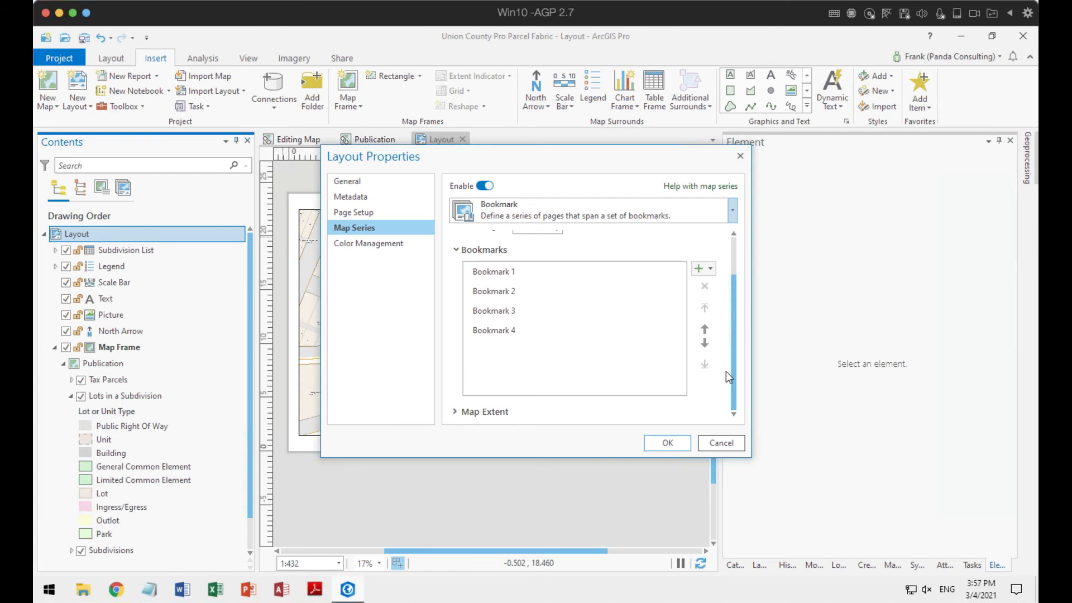
{"action": "left_click", "coordinate": [455, 412]}
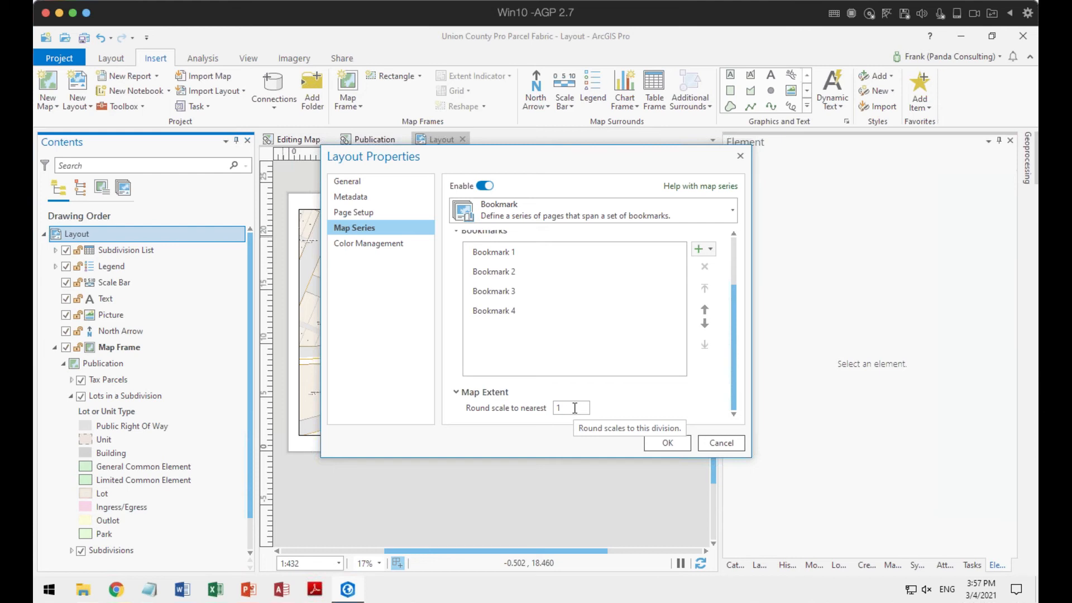
{"action": "left_click", "coordinate": [567, 408]}
{"action": "type", "text": "00"}
{"action": "left_click", "coordinate": [663, 443]}
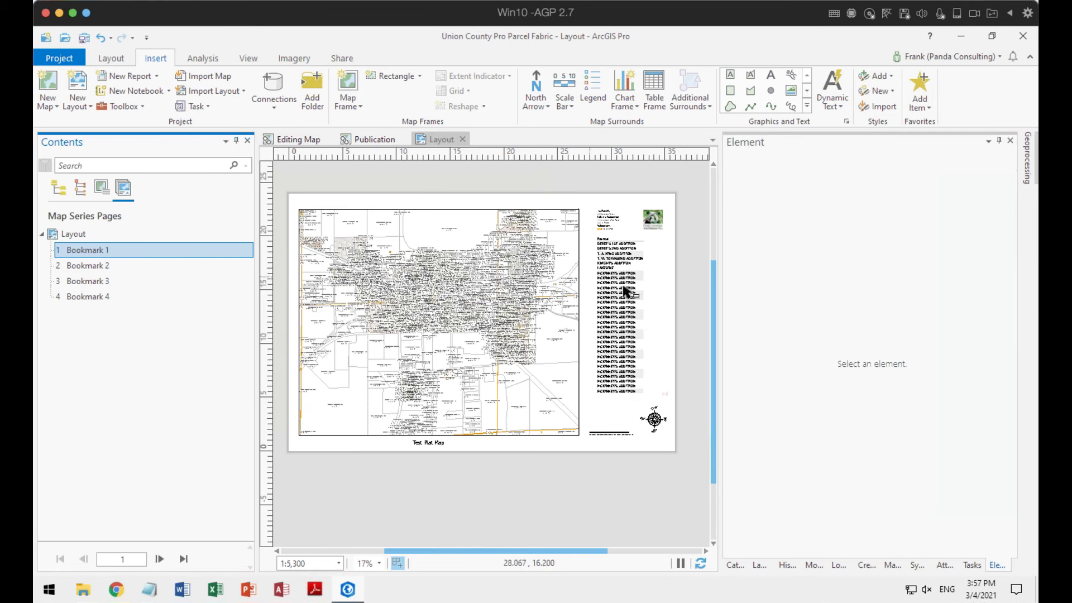
{"action": "scroll", "coordinate": [612, 252], "scroll_direction": "up", "scroll_amount": 5}
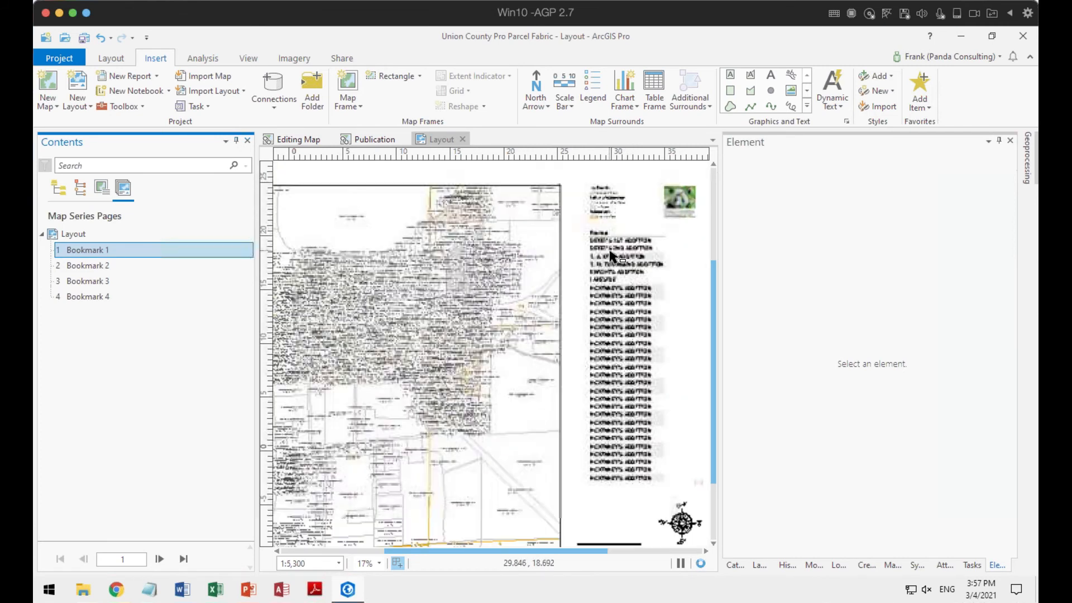
Step: Examine the legend and subdivision name list on the Bookmark 1 and Bookmark 2 pages of the map series
{"action": "scroll", "coordinate": [639, 301], "scroll_direction": "down", "scroll_amount": 4}
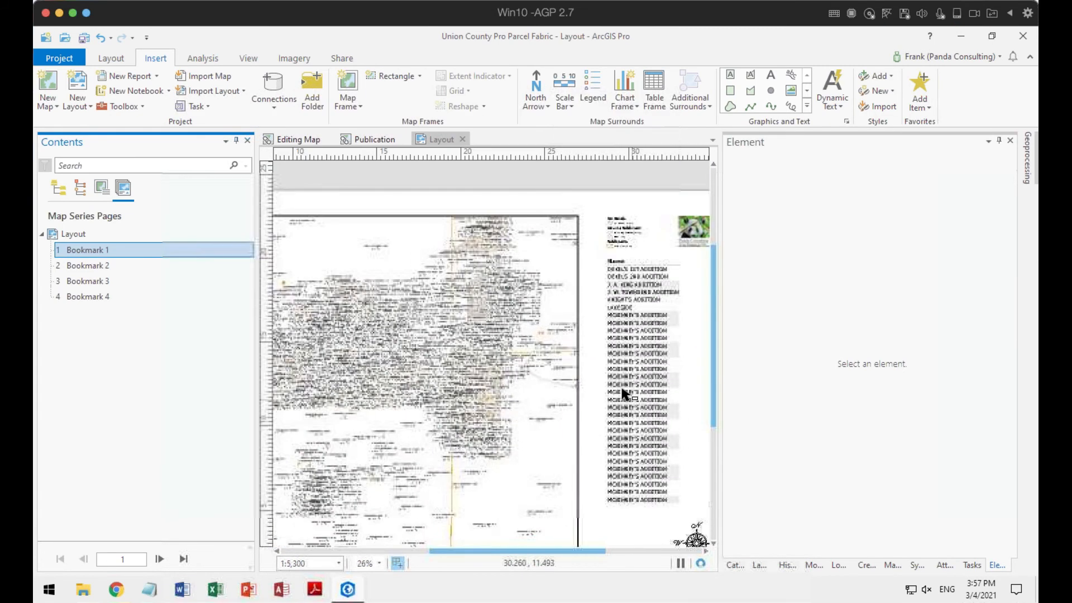
{"action": "scroll", "coordinate": [630, 393], "scroll_direction": "down", "scroll_amount": 2}
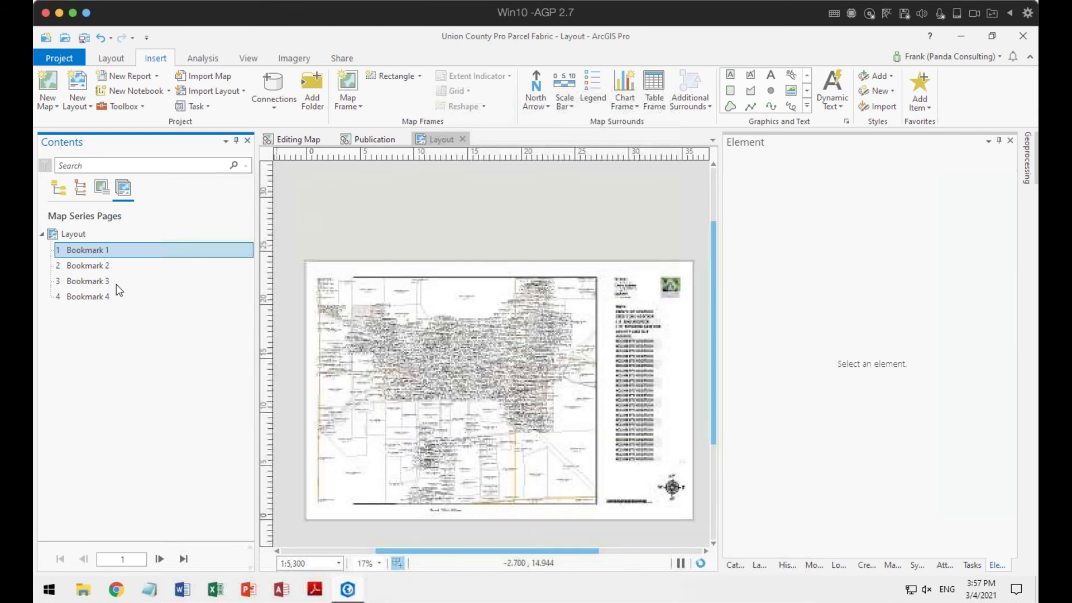
{"action": "left_click", "coordinate": [84, 267]}
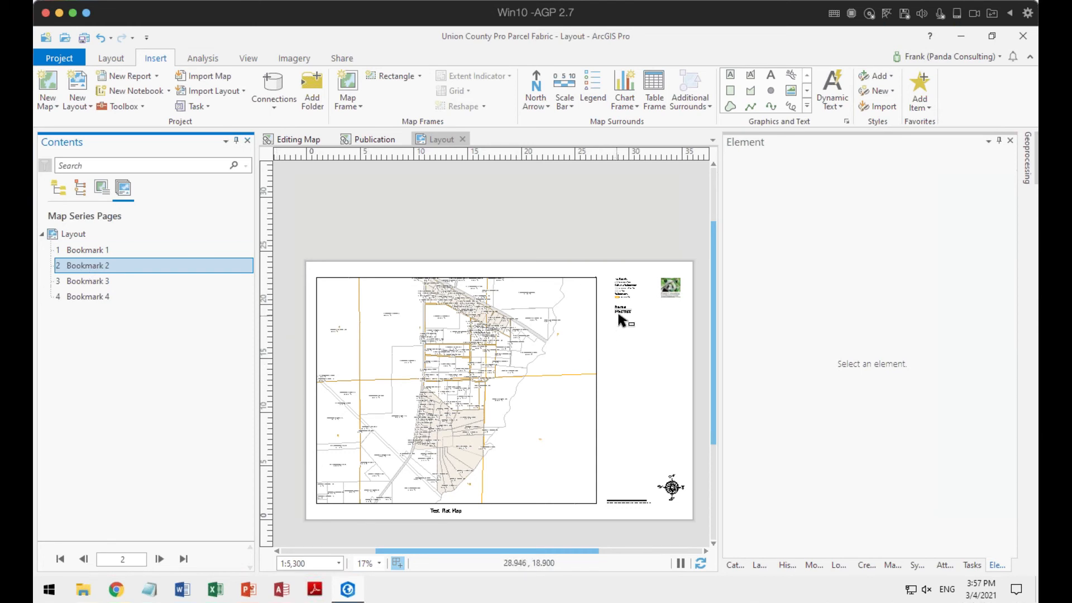
{"action": "scroll", "coordinate": [635, 307], "scroll_direction": "up", "scroll_amount": 5}
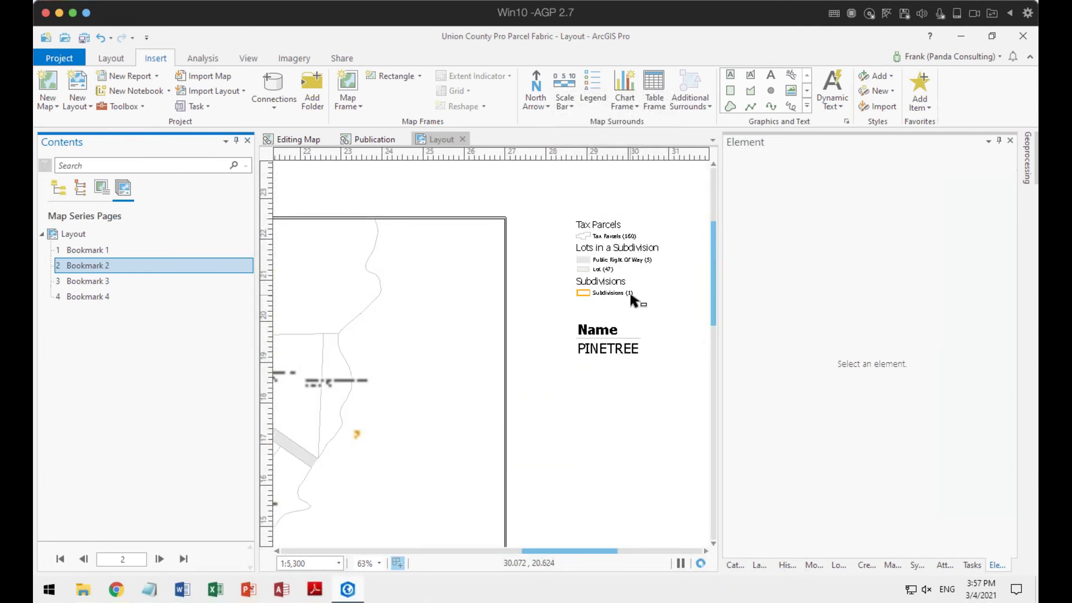
{"action": "scroll", "coordinate": [640, 347], "scroll_direction": "down", "scroll_amount": 5}
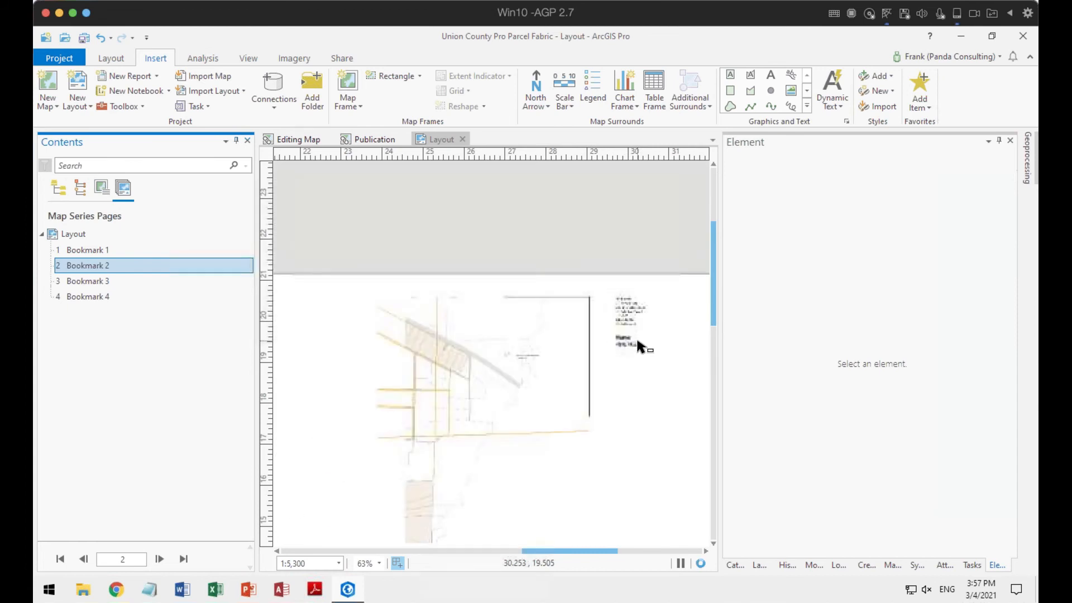
Step: Page through Bookmark 3 and Bookmark 4 of the map series and examine the subdivision names listed on Bookmark 4
{"action": "left_click", "coordinate": [87, 281]}
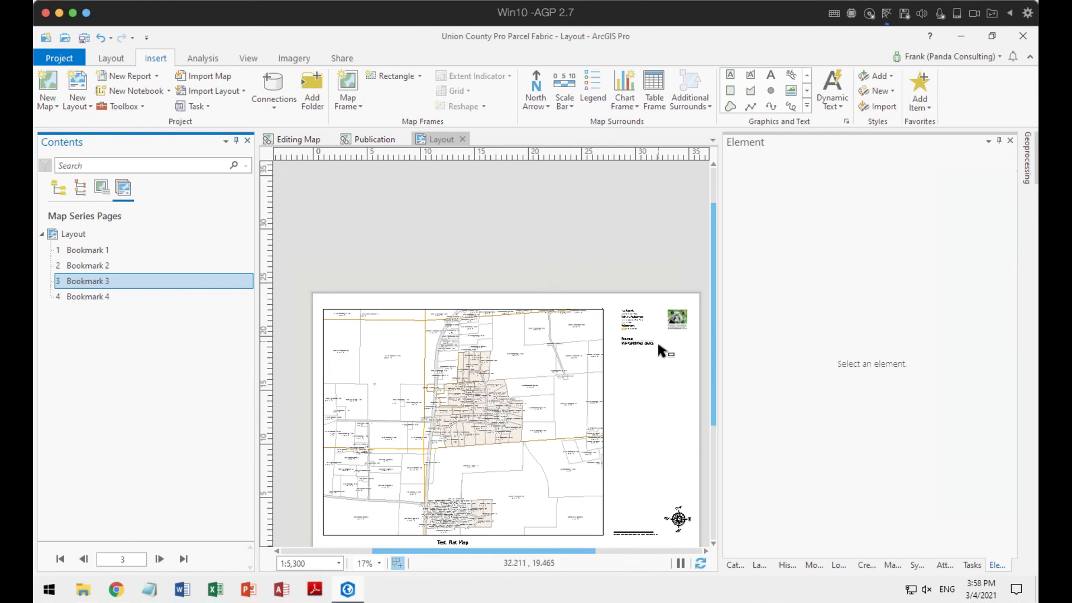
{"action": "left_click", "coordinate": [86, 297]}
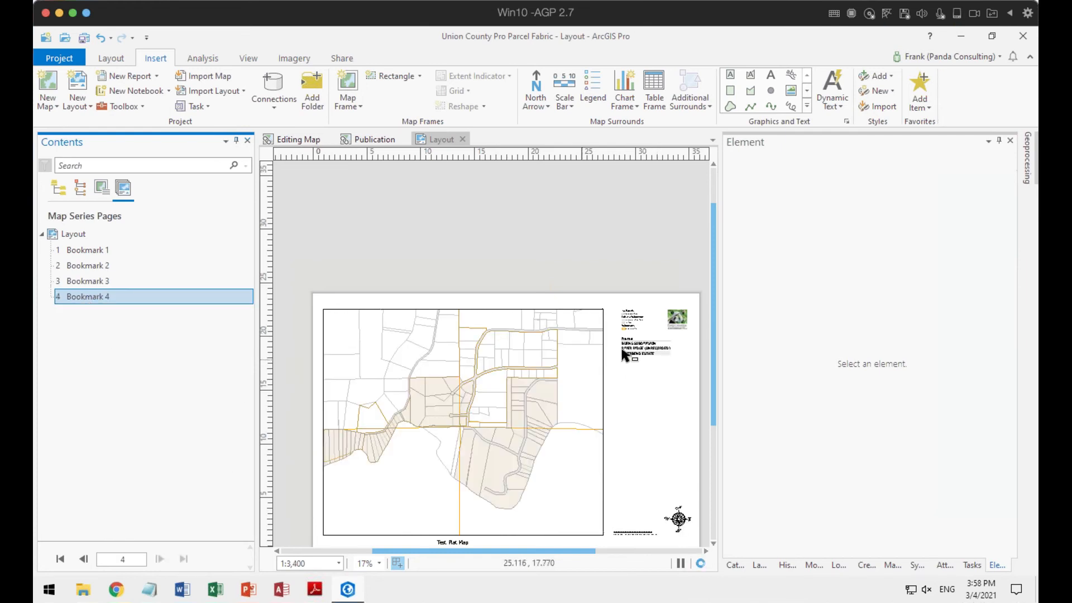
{"action": "scroll", "coordinate": [636, 338], "scroll_direction": "up", "scroll_amount": 3}
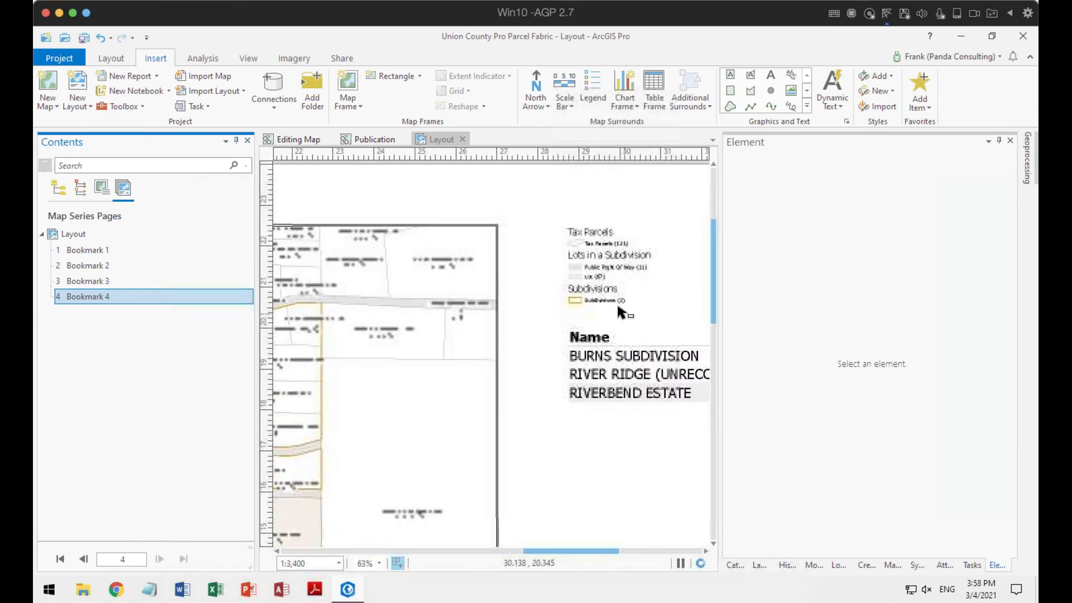
{"action": "scroll", "coordinate": [625, 467], "scroll_direction": "down", "scroll_amount": 3}
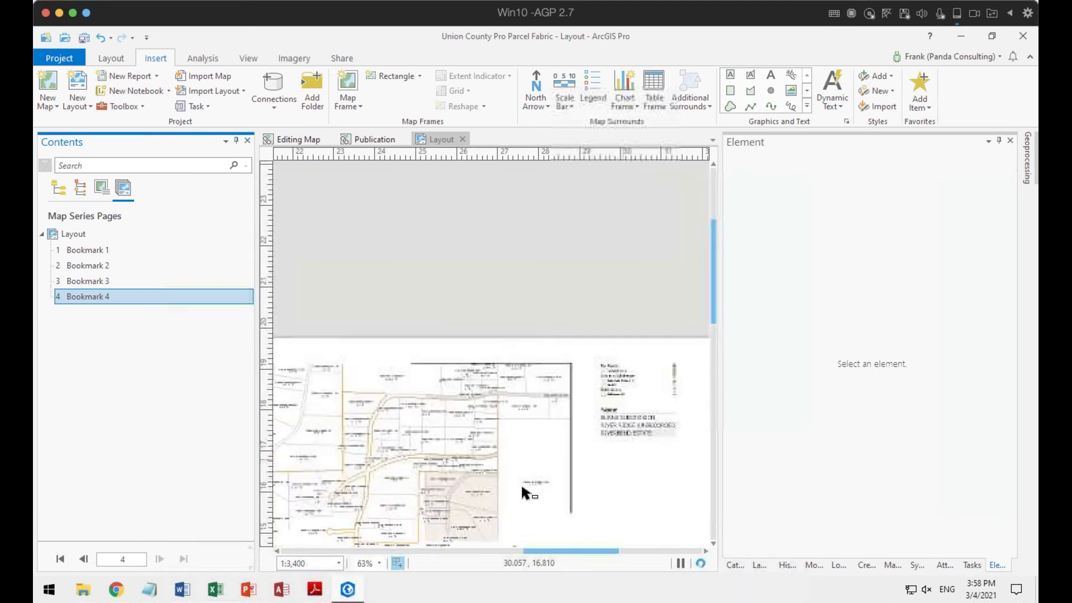
{"action": "scroll", "coordinate": [557, 381], "scroll_direction": "down", "scroll_amount": 2}
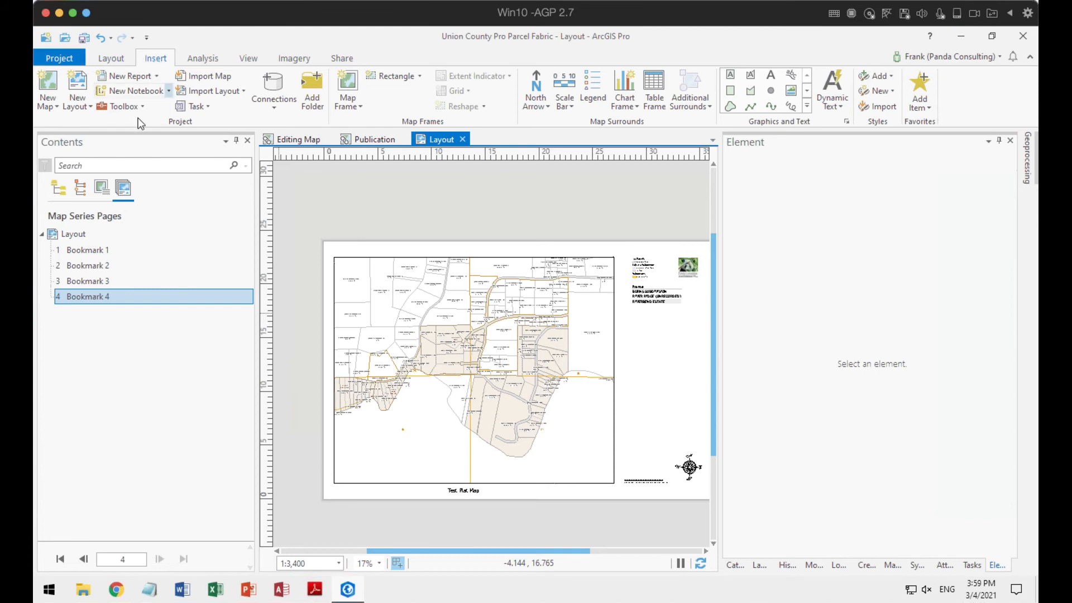
Step: Narrow the Element pane to widen the layout view, and look over the Bookmark 4 page
{"action": "left_click", "coordinate": [90, 106]}
{"action": "left_click", "coordinate": [90, 106]}
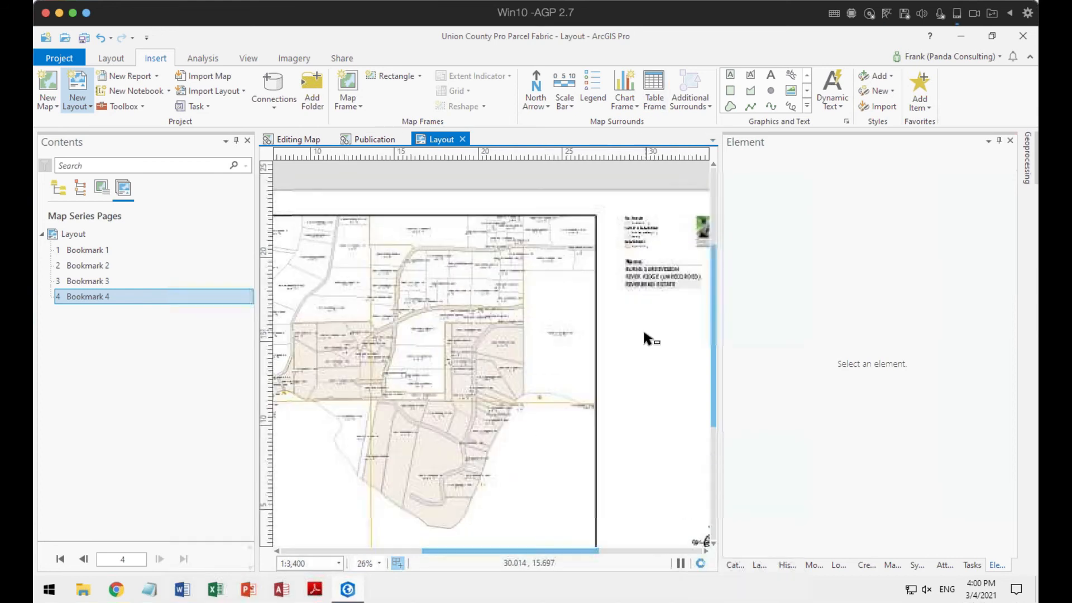
{"action": "left_click_drag", "start_coordinate": [720, 283], "coordinate": [798, 284]}
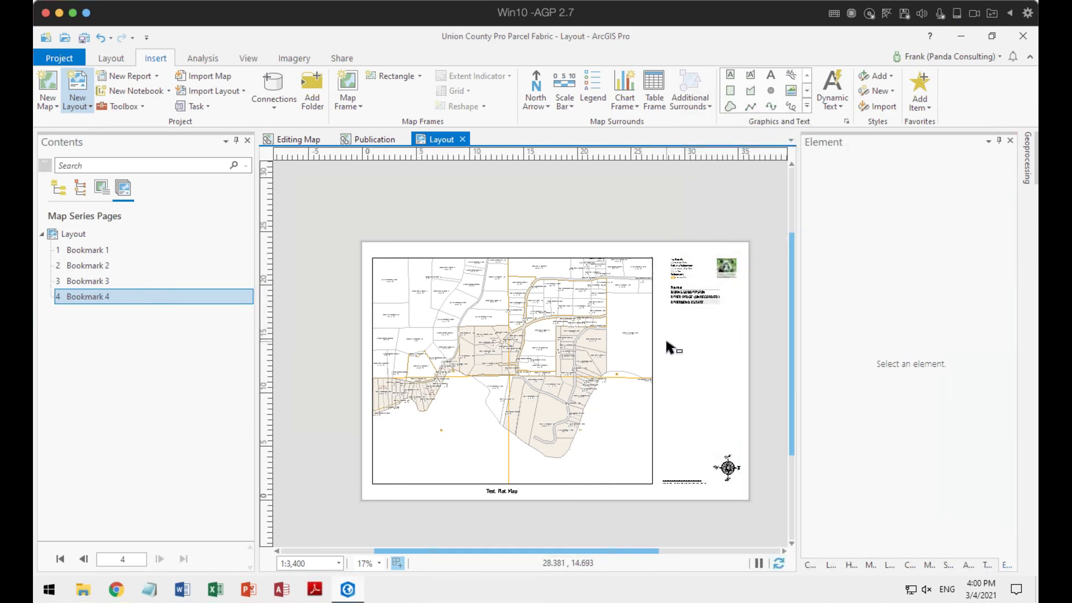
{"action": "scroll", "coordinate": [669, 349], "scroll_direction": "up", "scroll_amount": 2}
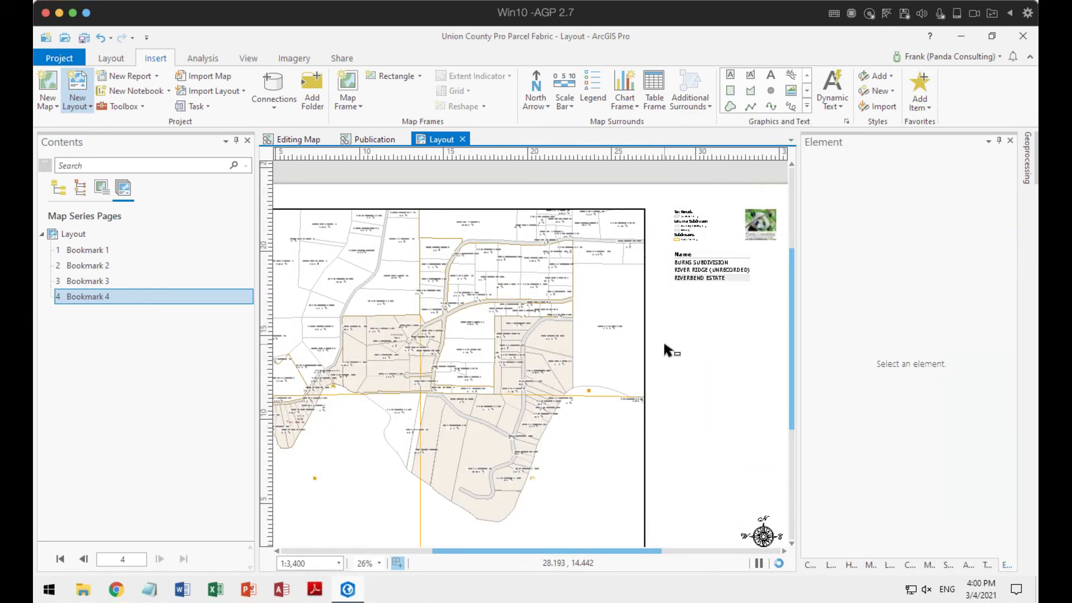
{"action": "scroll", "coordinate": [665, 349], "scroll_direction": "down", "scroll_amount": 2}
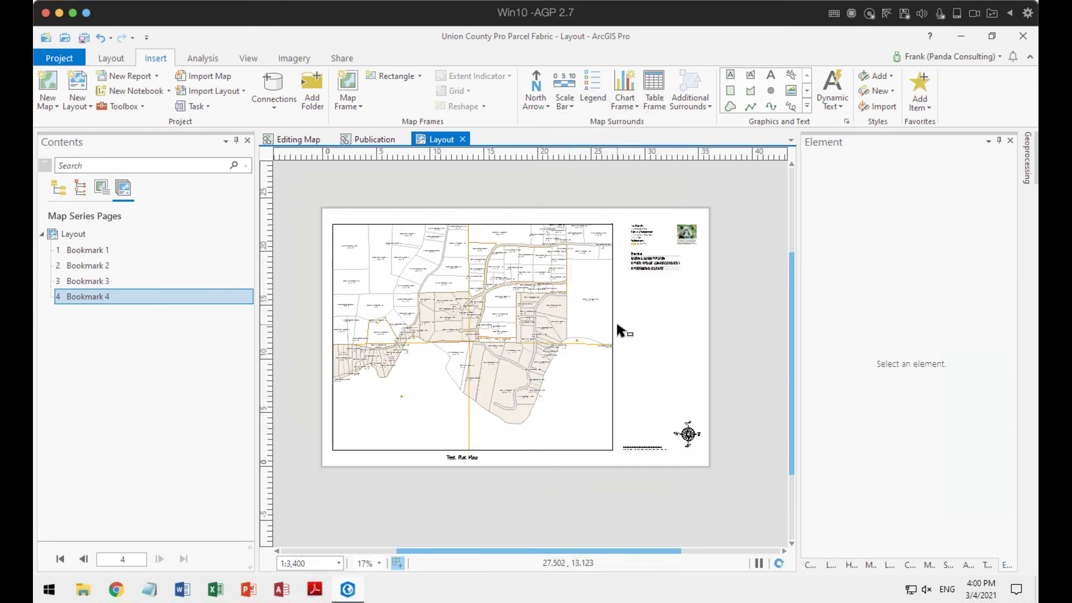
{"action": "scroll", "coordinate": [617, 326], "scroll_direction": "up", "scroll_amount": 2}
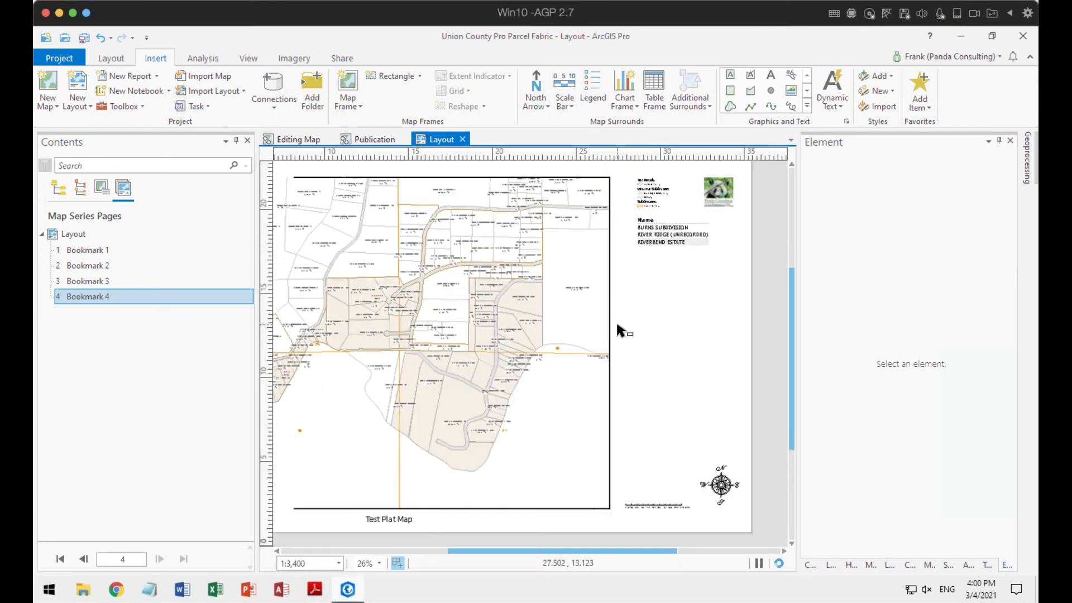
{"action": "scroll", "coordinate": [618, 330], "scroll_direction": "down", "scroll_amount": 2}
{"action": "left_click_drag", "start_coordinate": [588, 332], "coordinate": [612, 342]}
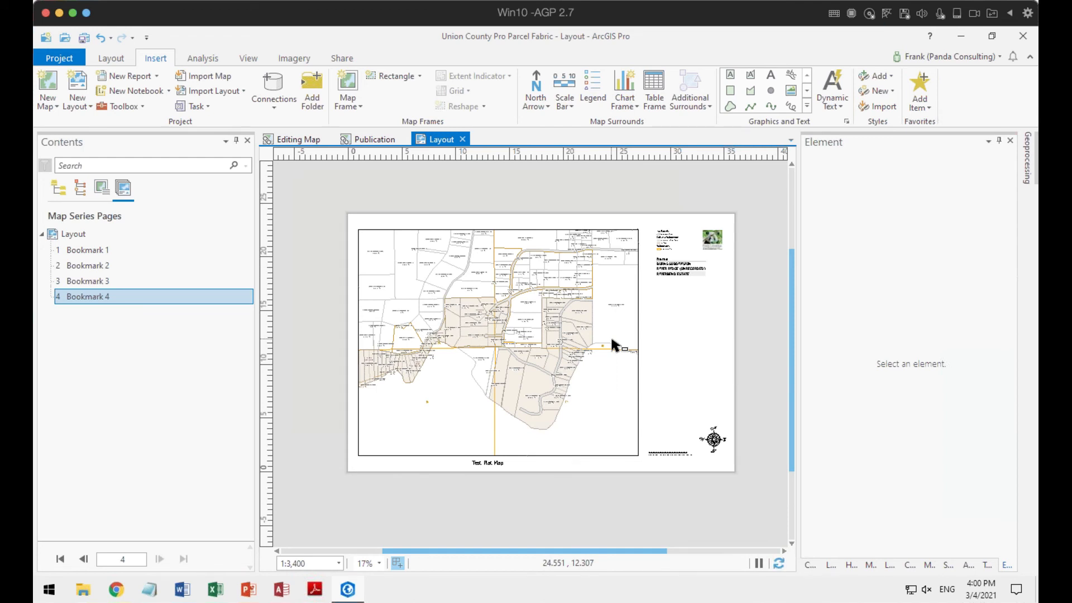
Step: Look at the Editing Map and its layers, and return to the layout's Bookmark 4 page
{"action": "left_click", "coordinate": [292, 139]}
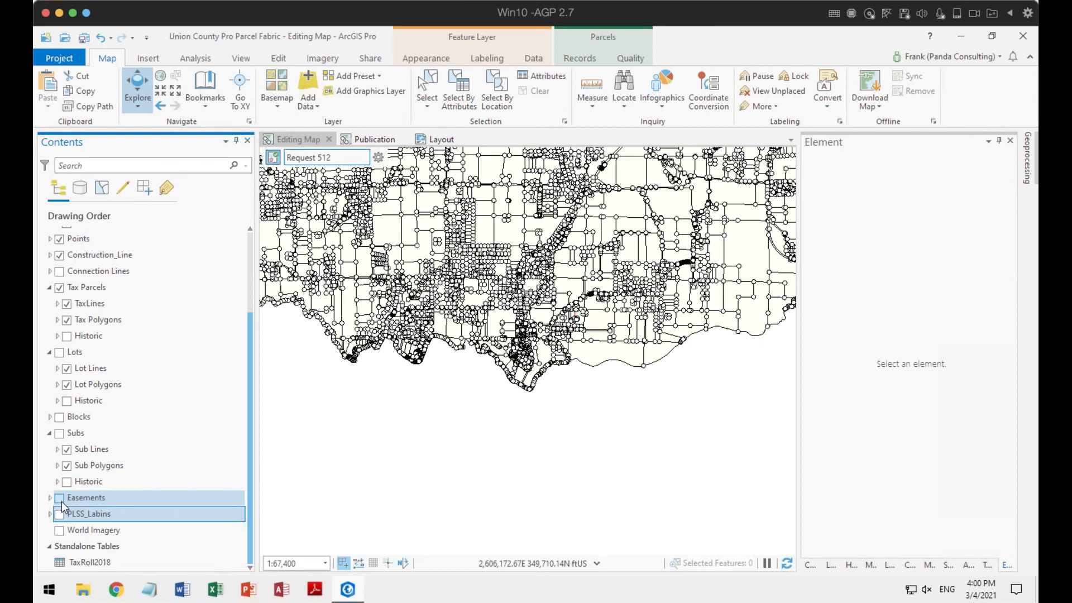
{"action": "left_click", "coordinate": [416, 139]}
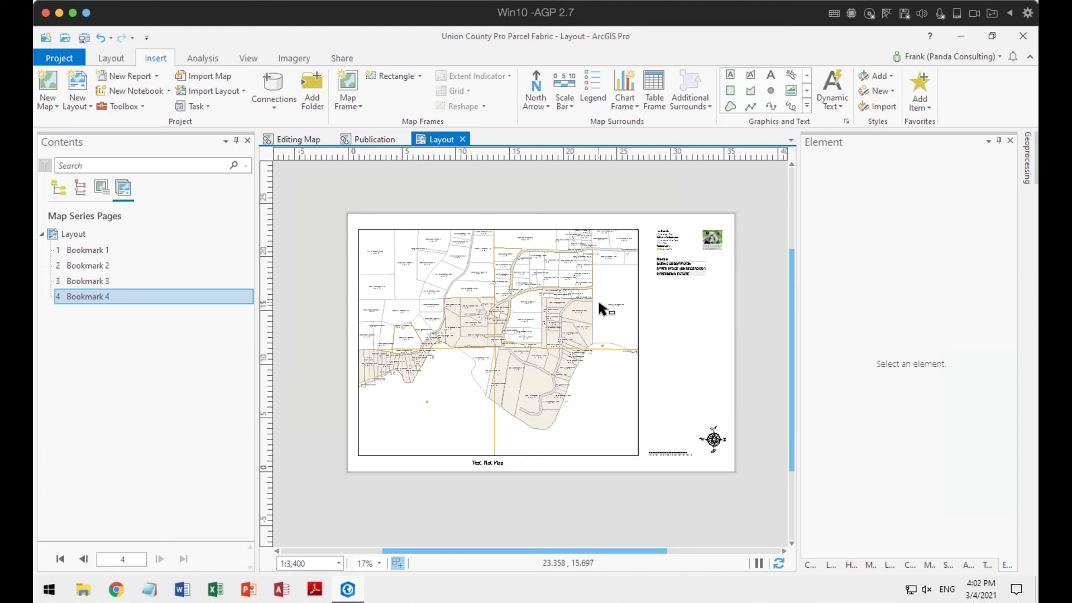
{"action": "scroll", "coordinate": [600, 310], "scroll_direction": "up", "scroll_amount": 2}
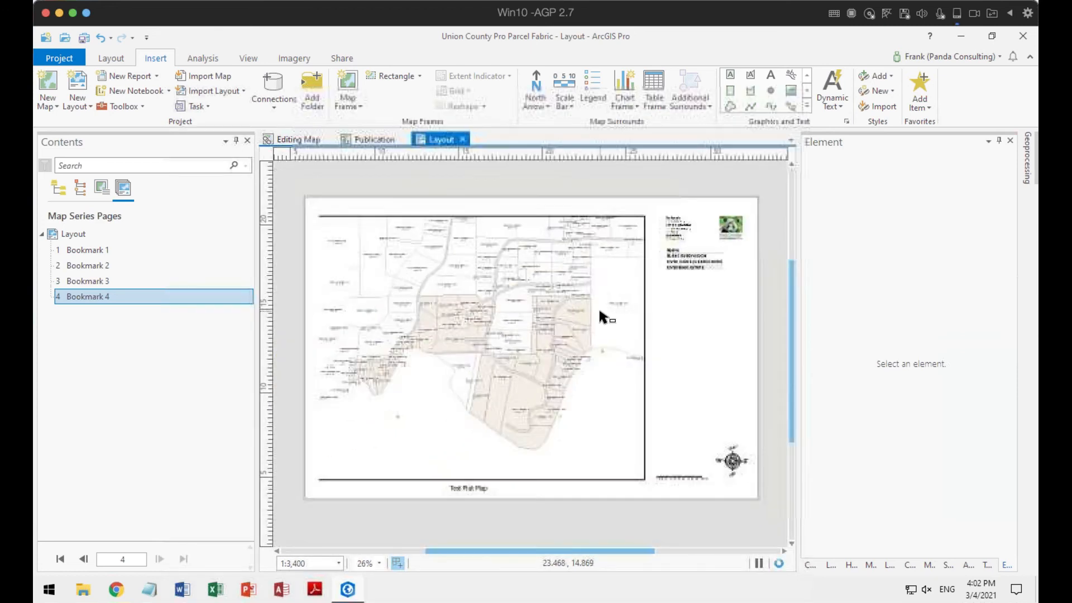
{"action": "scroll", "coordinate": [617, 338], "scroll_direction": "up", "scroll_amount": 1}
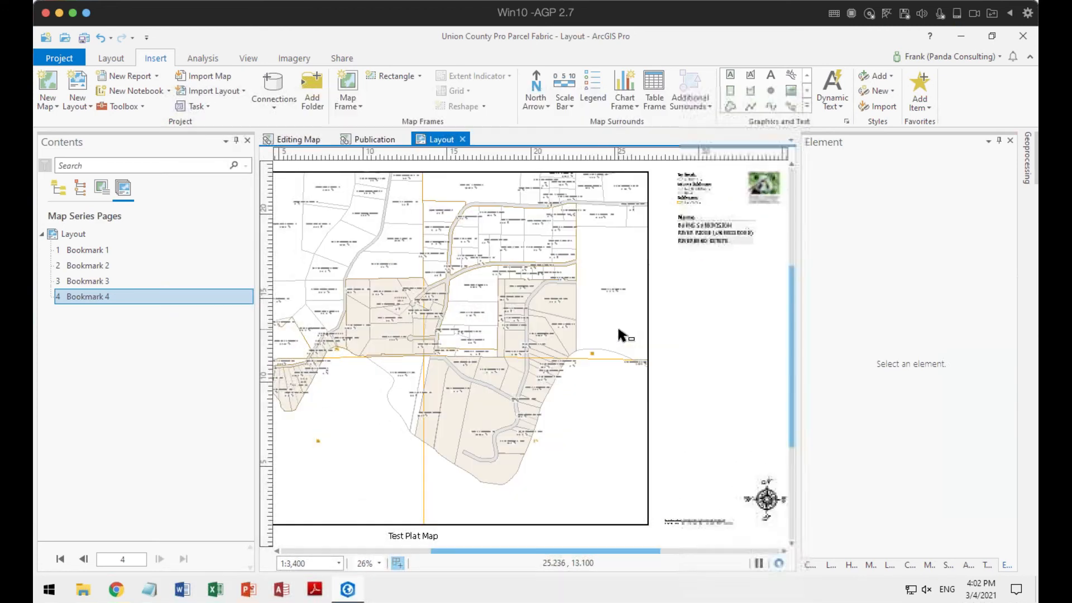
{"action": "scroll", "coordinate": [618, 337], "scroll_direction": "down", "scroll_amount": 2}
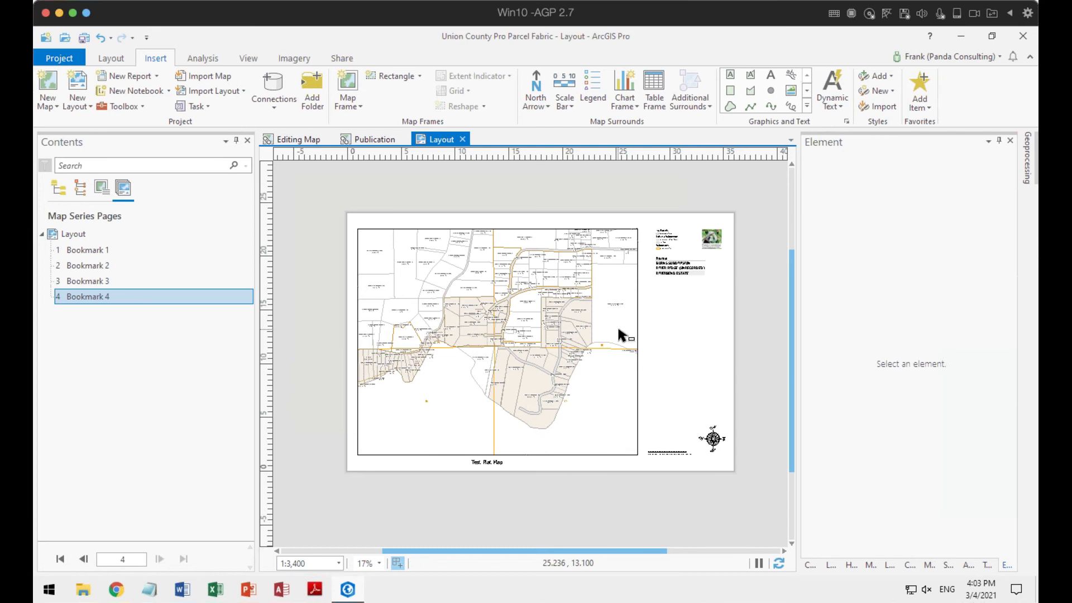
Step: Insert Spatial Reference dynamic text in the layout's margin, above the scale bar and beside the north arrow
{"action": "left_click", "coordinate": [840, 105]}
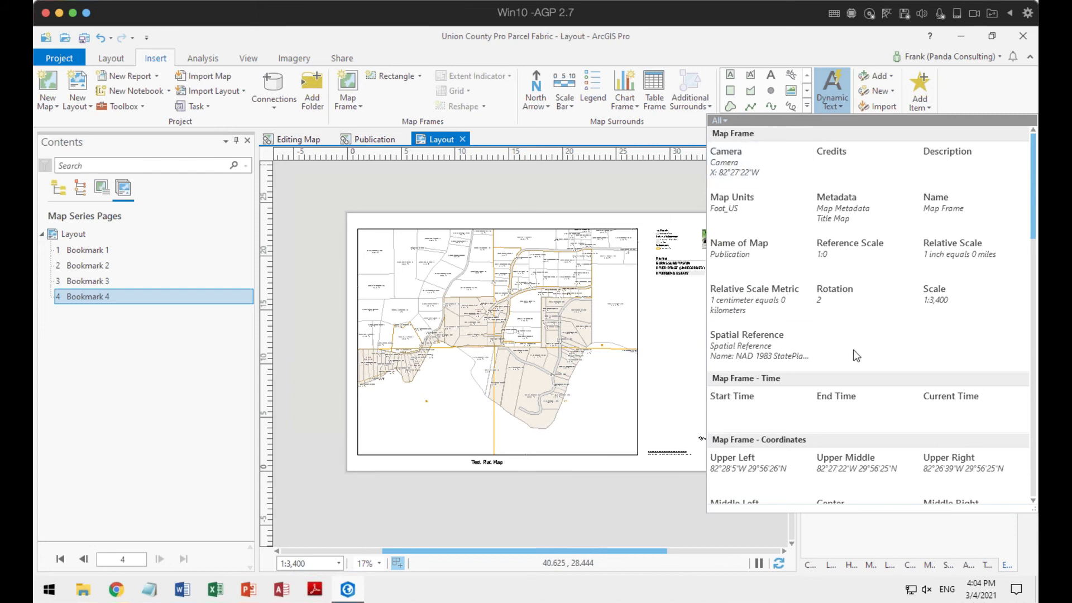
{"action": "left_click", "coordinate": [749, 341]}
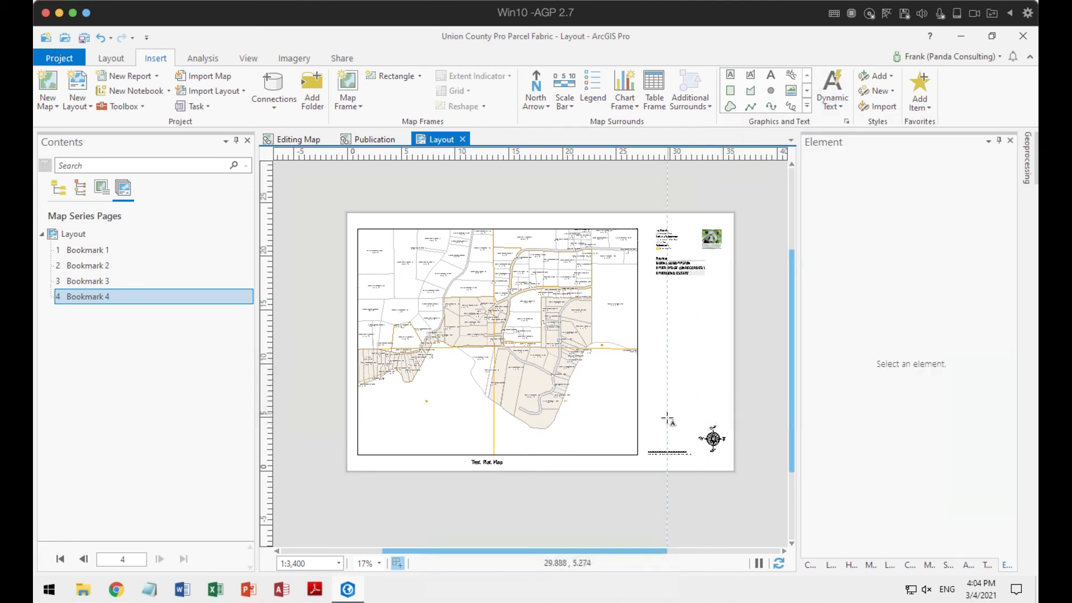
{"action": "left_click_drag", "start_coordinate": [647, 425], "coordinate": [692, 440]}
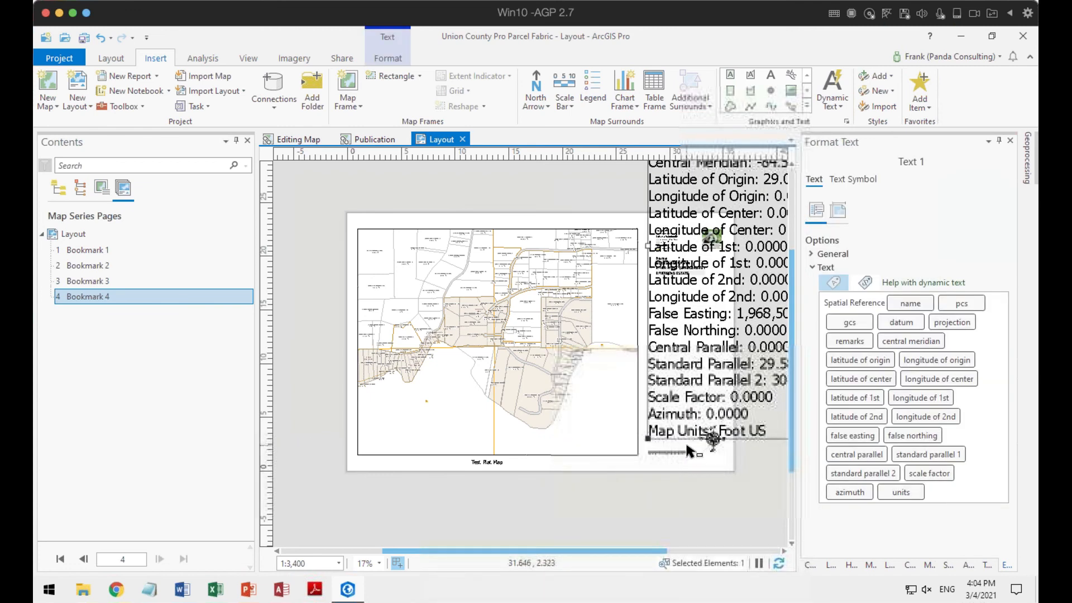
Step: Set the spatial reference text's font size to 7 pt, apply it, and inspect the text block
{"action": "scroll", "coordinate": [718, 399], "scroll_direction": "down", "scroll_amount": 3}
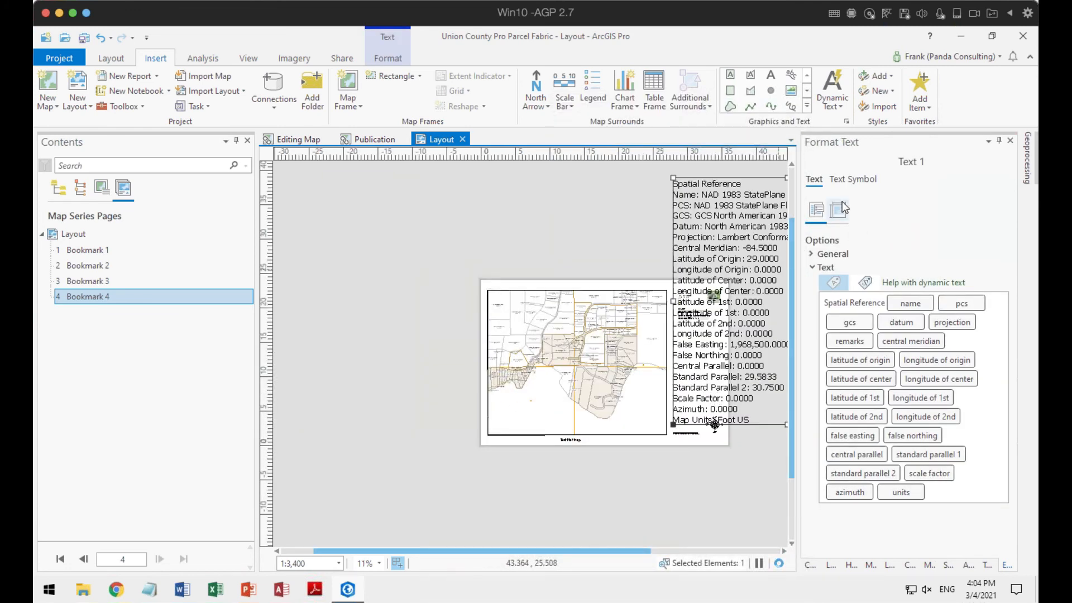
{"action": "left_click", "coordinate": [850, 179]}
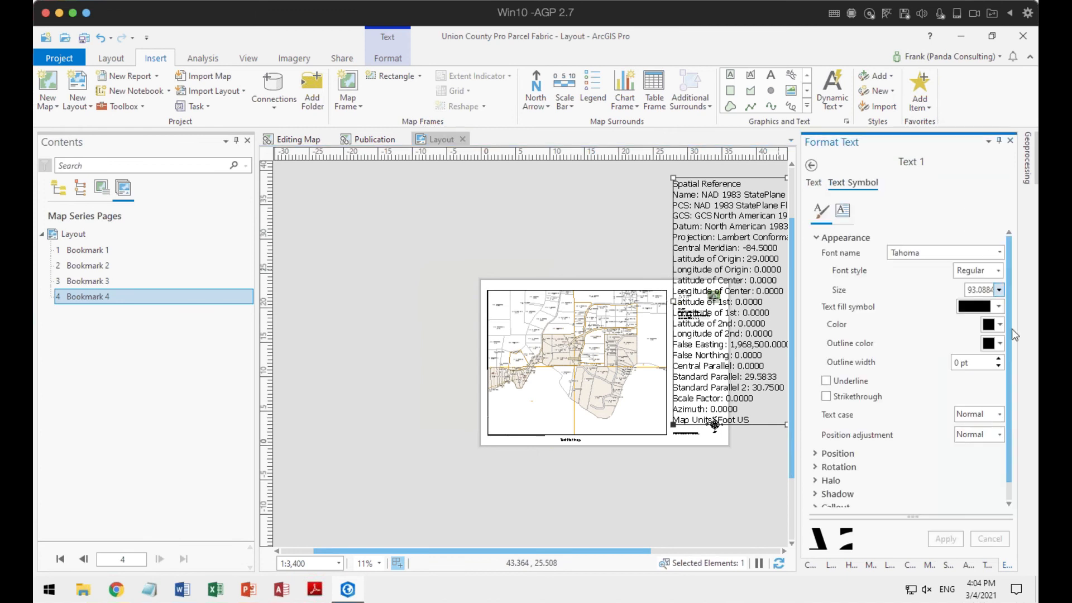
{"action": "left_click", "coordinate": [999, 290]}
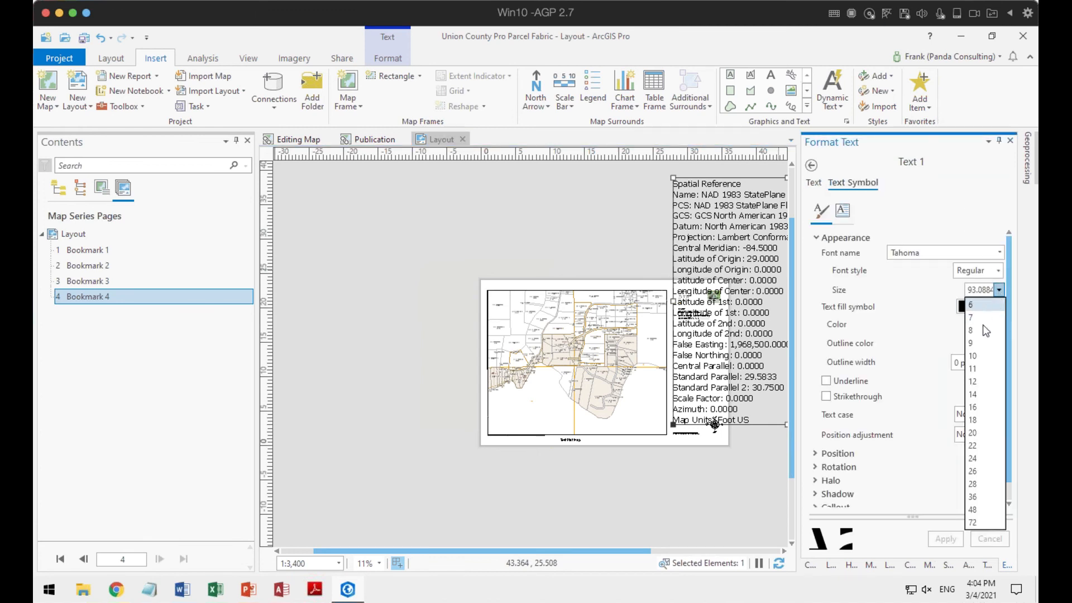
{"action": "left_click", "coordinate": [979, 320]}
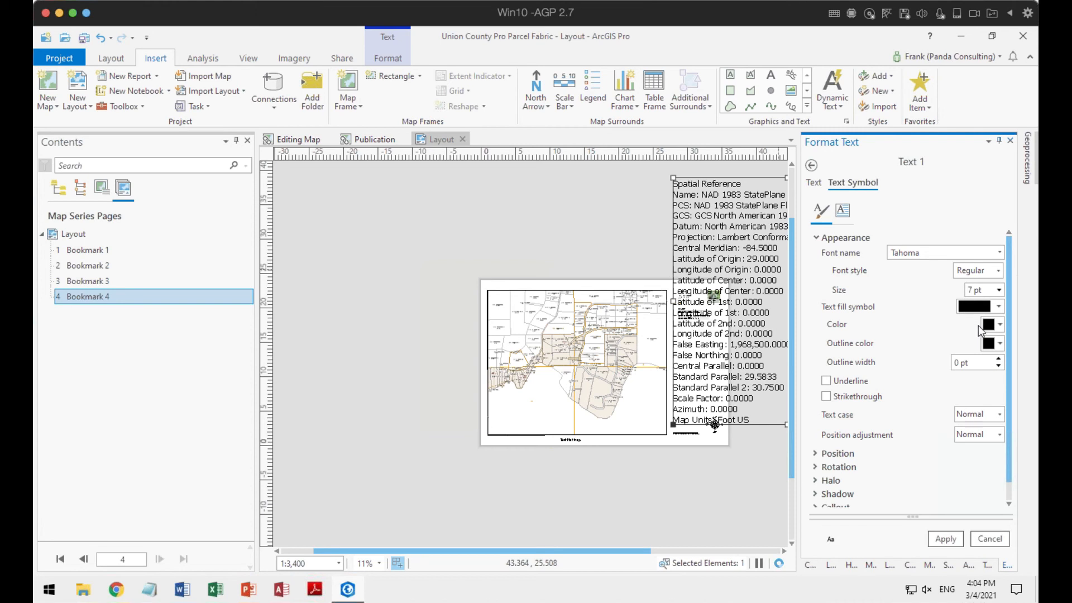
{"action": "left_click", "coordinate": [946, 538]}
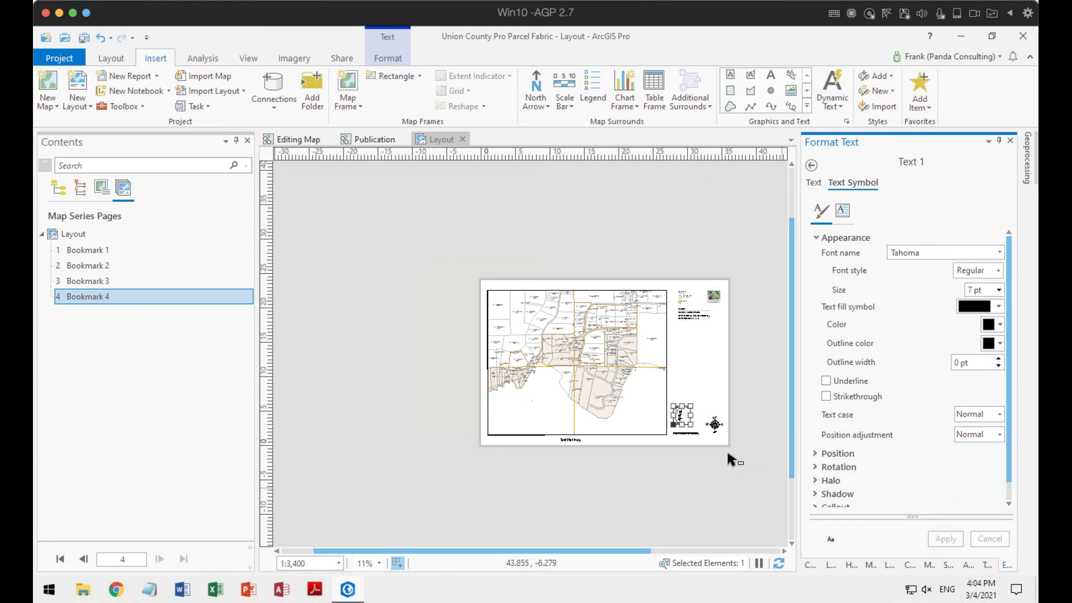
{"action": "scroll", "coordinate": [677, 414], "scroll_direction": "up", "scroll_amount": 4}
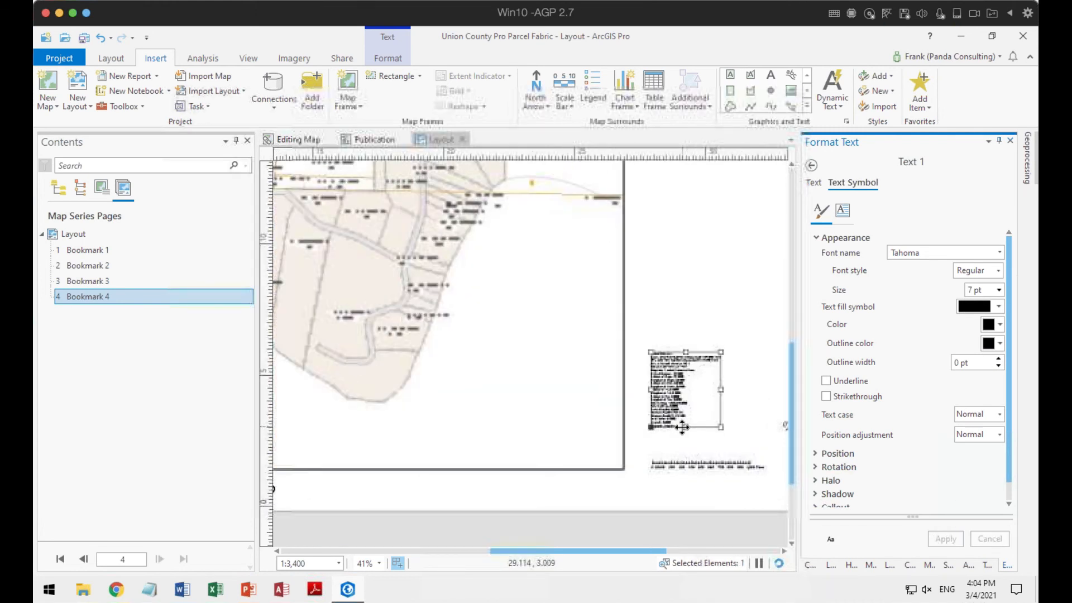
{"action": "scroll", "coordinate": [682, 427], "scroll_direction": "up", "scroll_amount": 4}
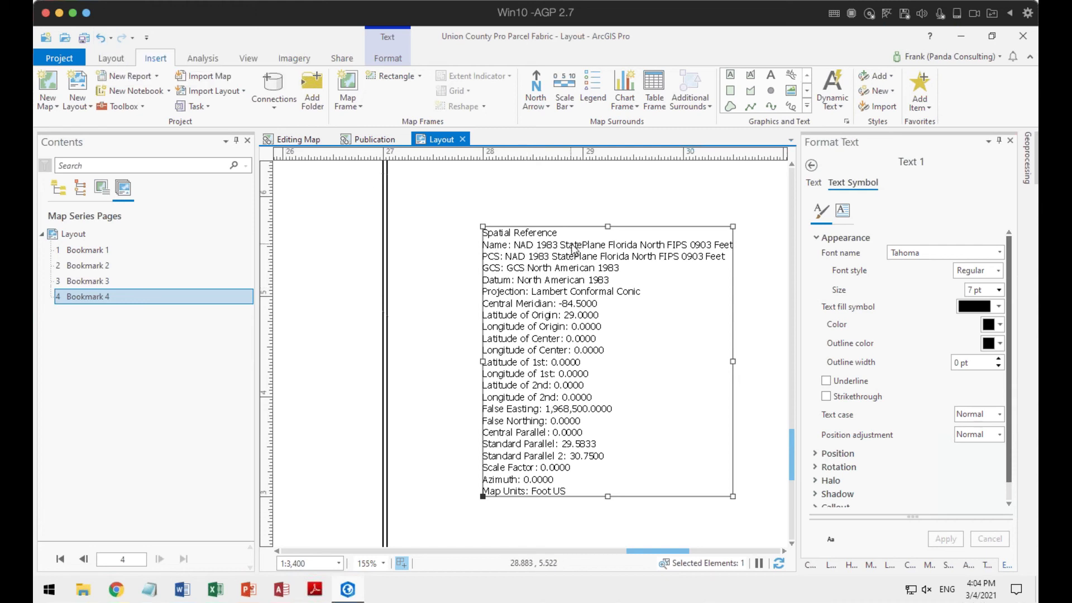
Step: Delete the spatial reference text block from the layout
{"action": "right_click", "coordinate": [681, 198]}
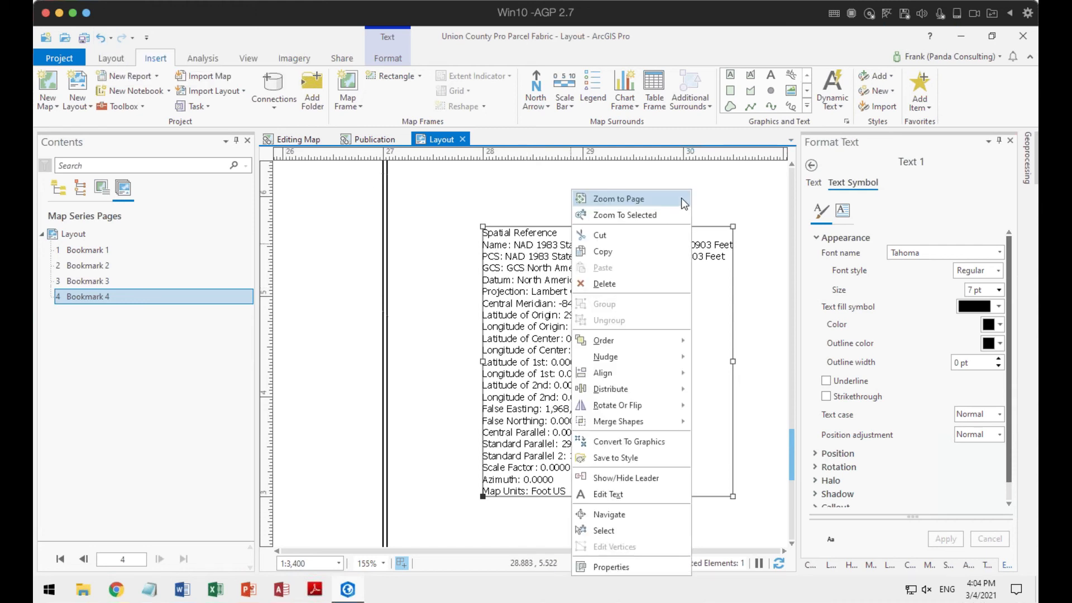
{"action": "left_click", "coordinate": [619, 282]}
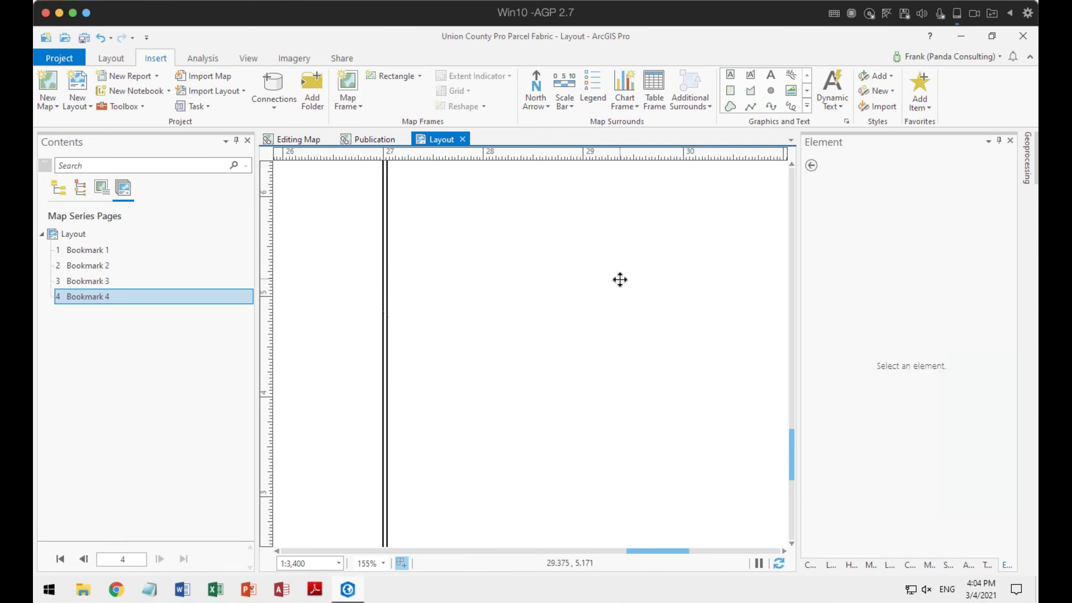
Step: Review the available dynamic text types for the layout, from map frame and coordinates through north, system, layout and map series entries
{"action": "left_click", "coordinate": [840, 106]}
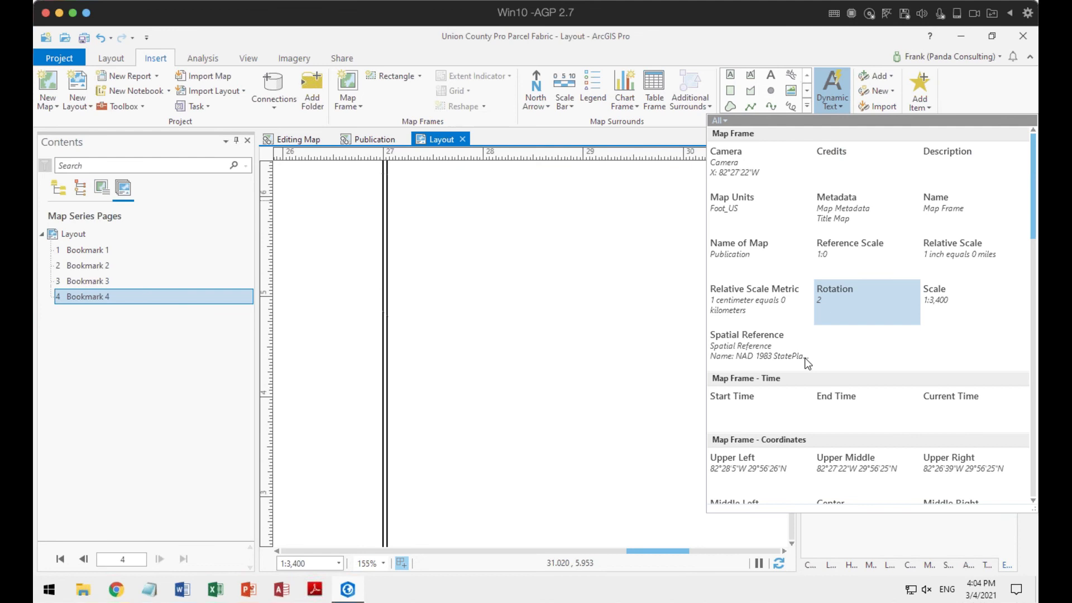
{"action": "scroll", "coordinate": [770, 356], "scroll_direction": "down", "scroll_amount": 1}
{"action": "scroll", "coordinate": [772, 359], "scroll_direction": "down", "scroll_amount": 1}
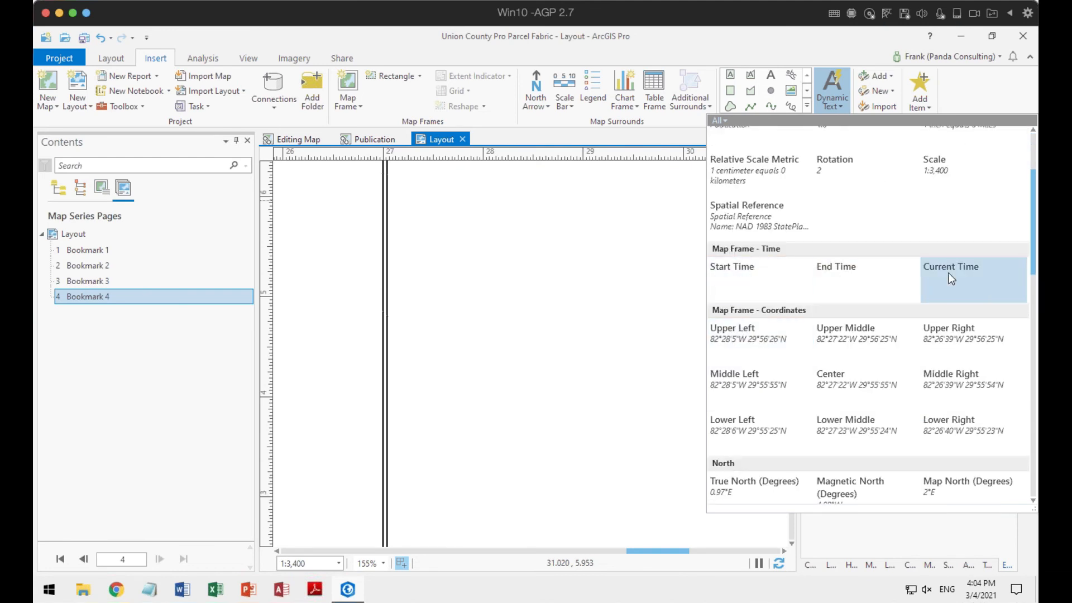
{"action": "scroll", "coordinate": [949, 276], "scroll_direction": "down", "scroll_amount": 1}
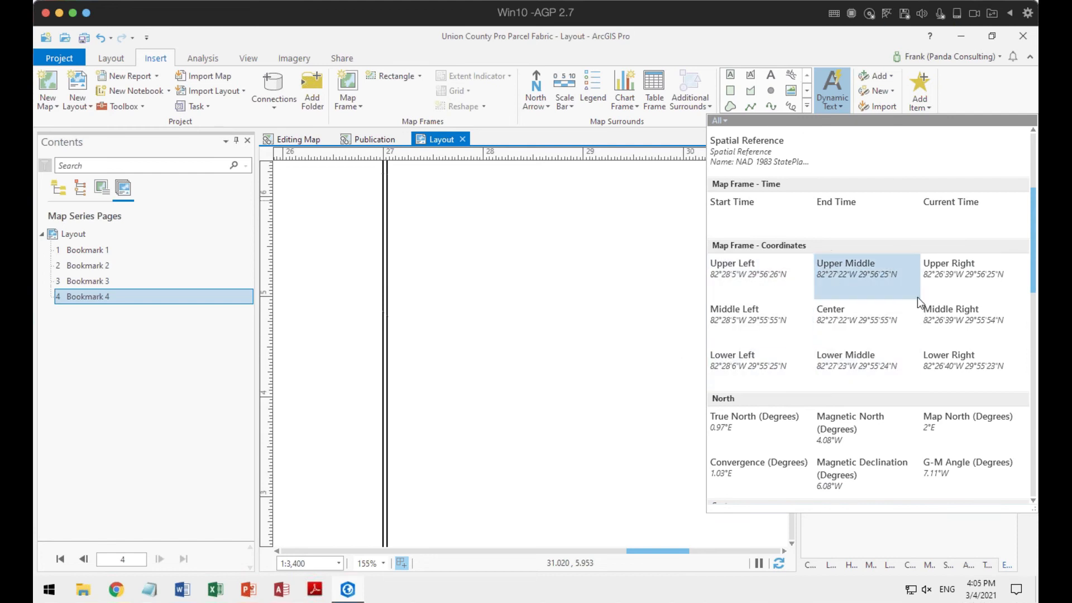
{"action": "scroll", "coordinate": [866, 359], "scroll_direction": "down", "scroll_amount": 1}
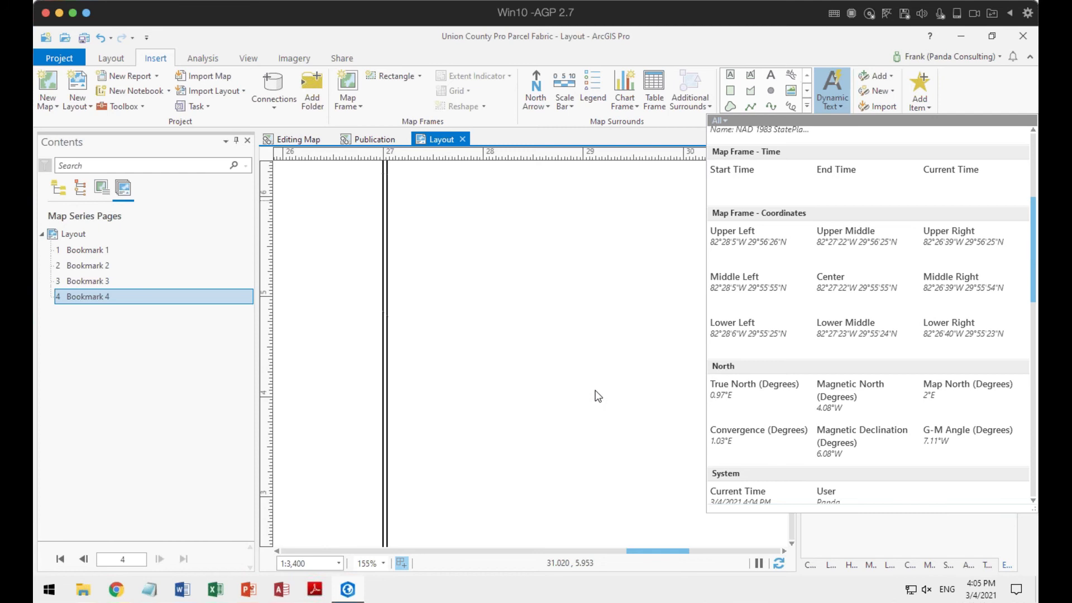
{"action": "scroll", "coordinate": [874, 361], "scroll_direction": "down", "scroll_amount": 3}
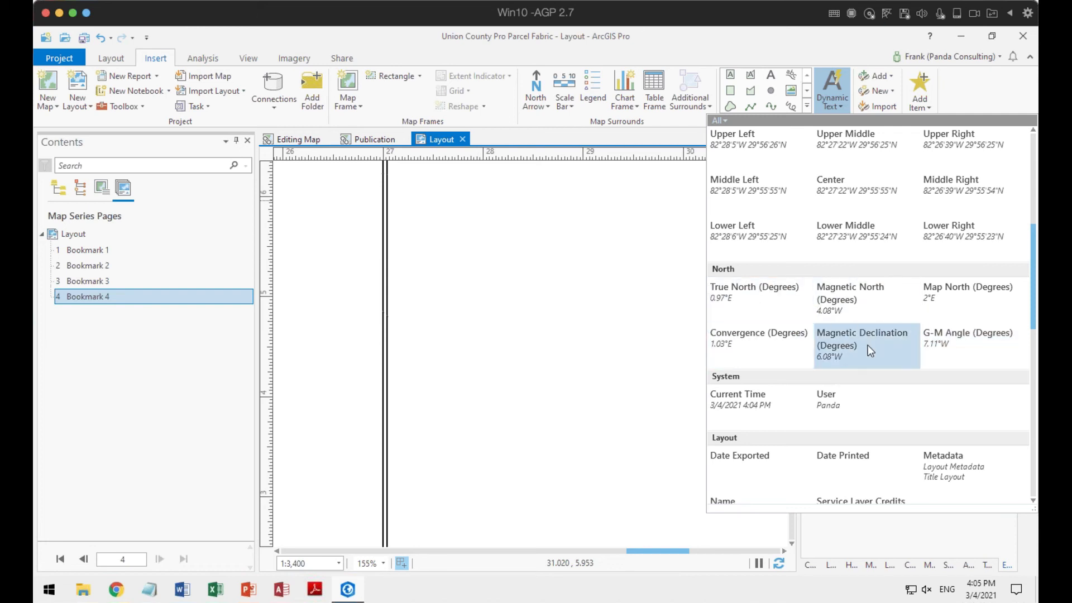
{"action": "scroll", "coordinate": [875, 344], "scroll_direction": "down", "scroll_amount": 2}
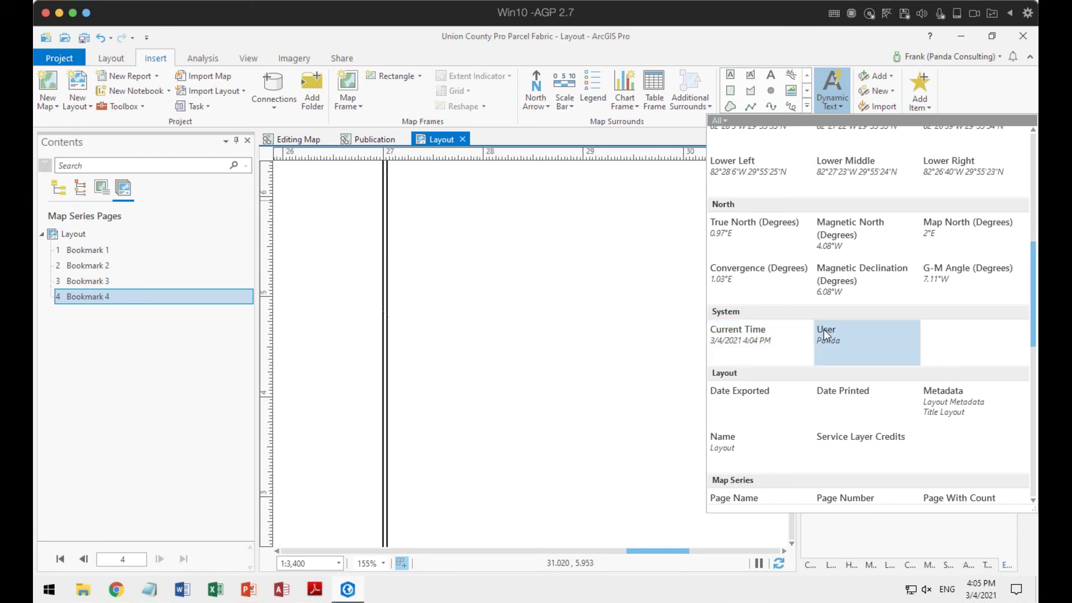
{"action": "scroll", "coordinate": [823, 378], "scroll_direction": "down", "scroll_amount": 3}
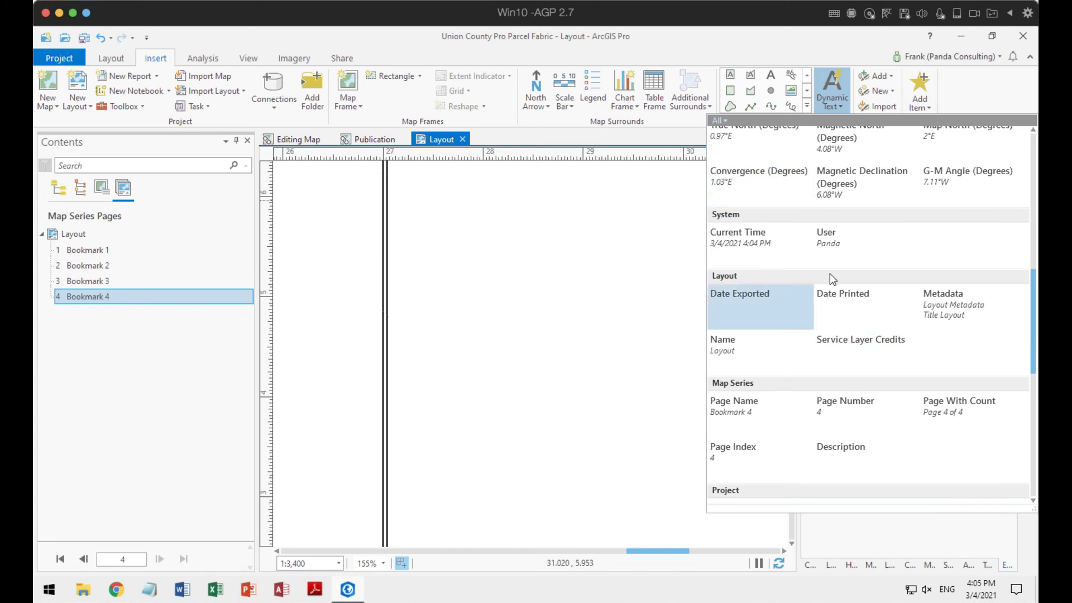
{"action": "scroll", "coordinate": [821, 273], "scroll_direction": "up", "scroll_amount": 4}
{"action": "scroll", "coordinate": [818, 273], "scroll_direction": "up", "scroll_amount": 5}
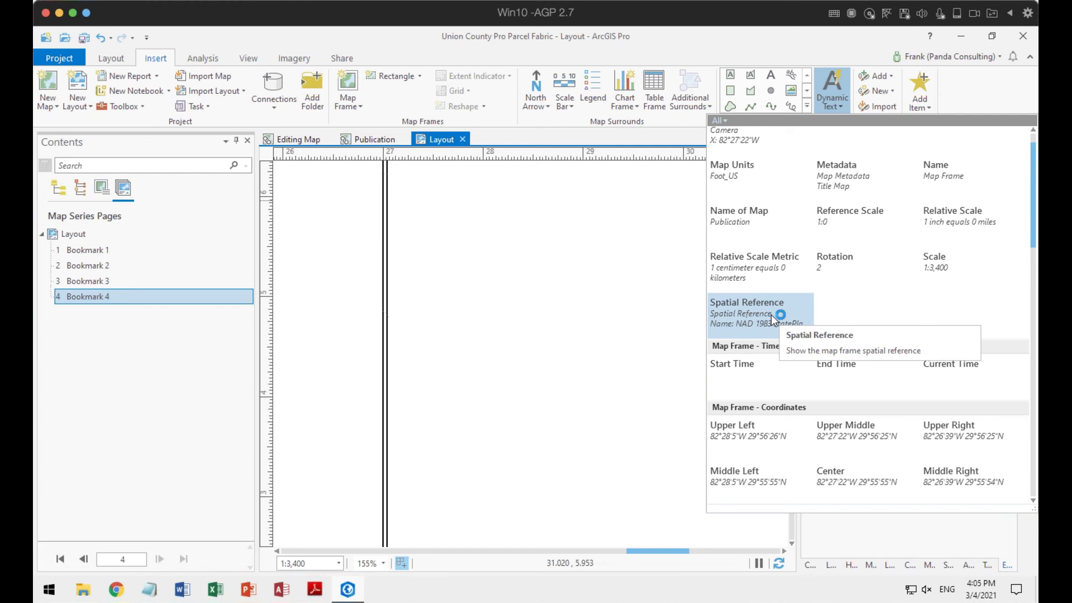
Step: Insert Spatial Reference dynamic text in the layout's margin and shrink the block so it sits between the subdivision table and north arrow
{"action": "left_click", "coordinate": [771, 313]}
{"action": "left_click_drag", "start_coordinate": [495, 302], "coordinate": [581, 354]}
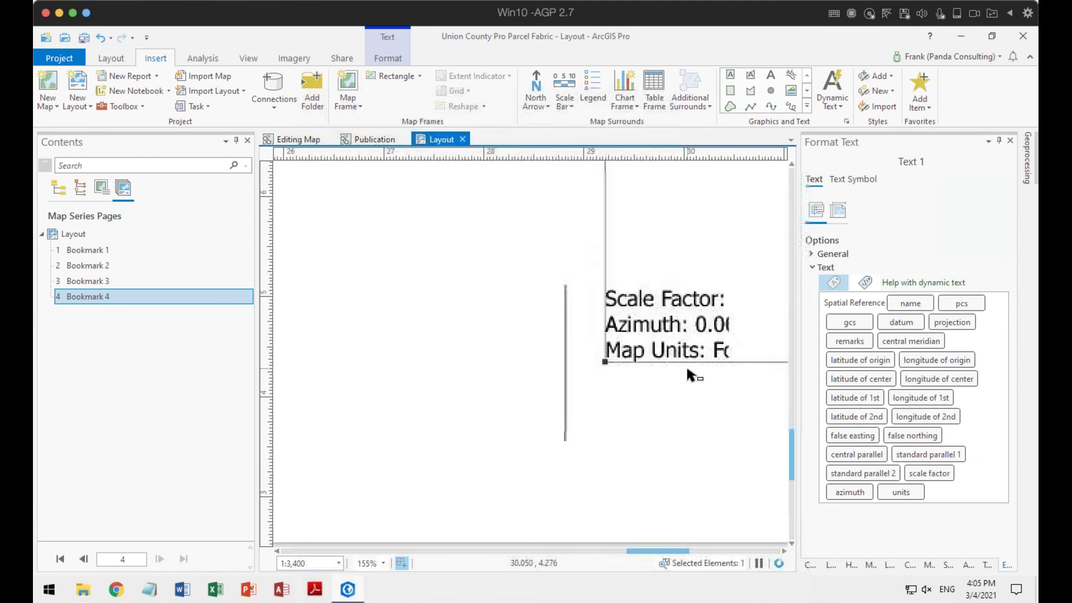
{"action": "scroll", "coordinate": [692, 374], "scroll_direction": "down", "scroll_amount": 8}
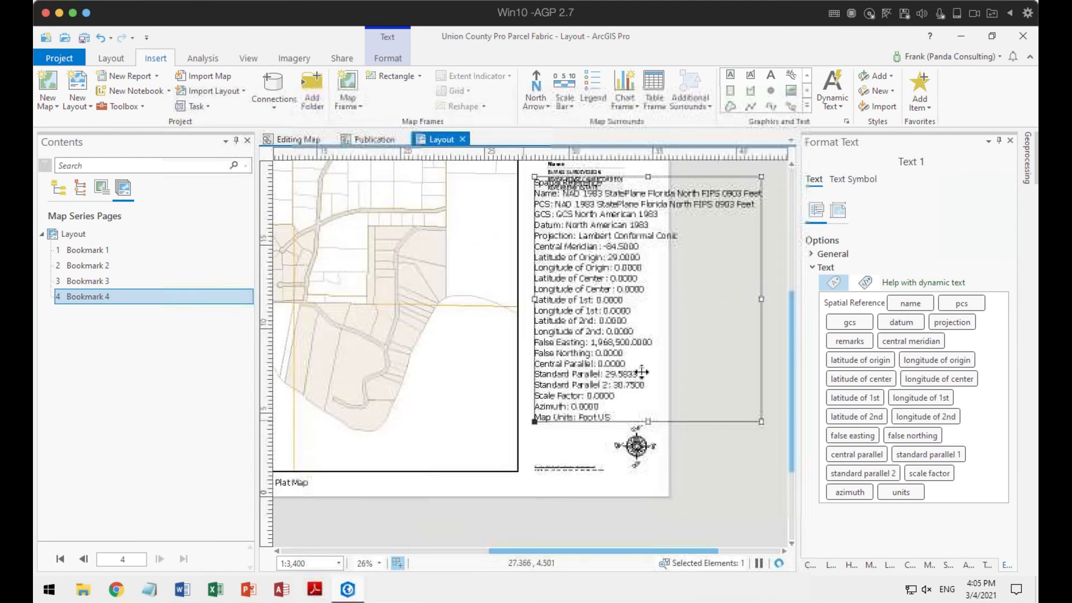
{"action": "left_click_drag", "start_coordinate": [759, 180], "coordinate": [659, 256]}
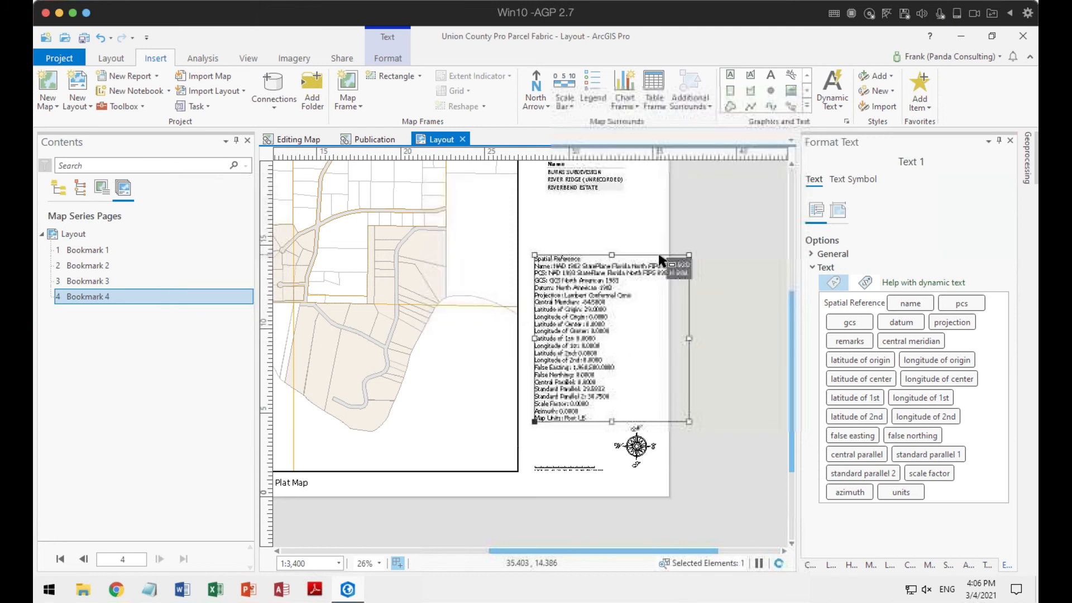
Step: Check the expressions behind the pcs and azimuth tags, and remove the azimuth and units tags from the spatial reference text
{"action": "left_click", "coordinate": [962, 304]}
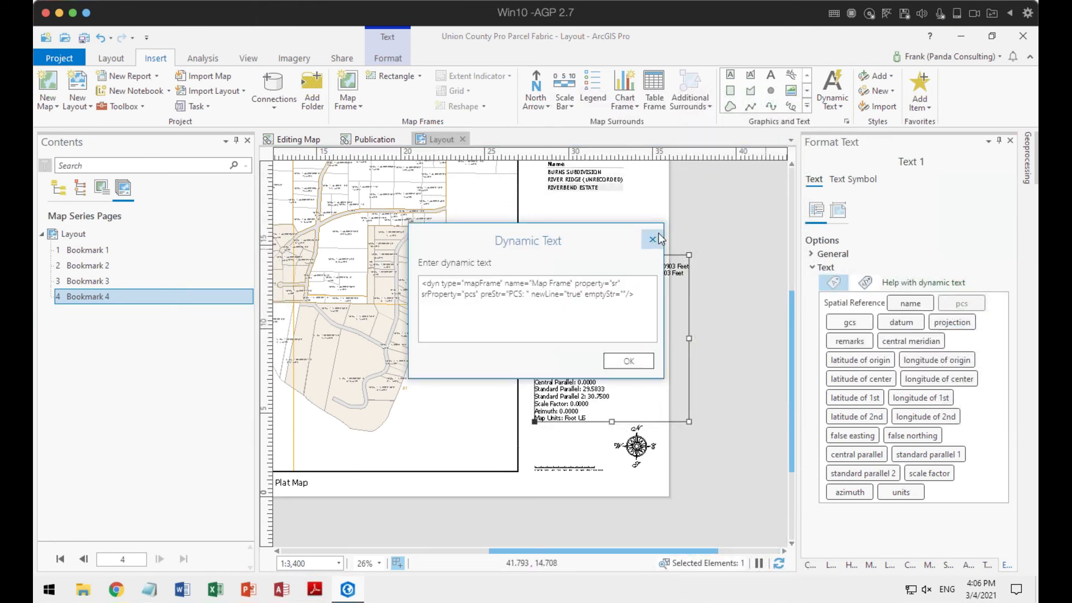
{"action": "left_click", "coordinate": [652, 239]}
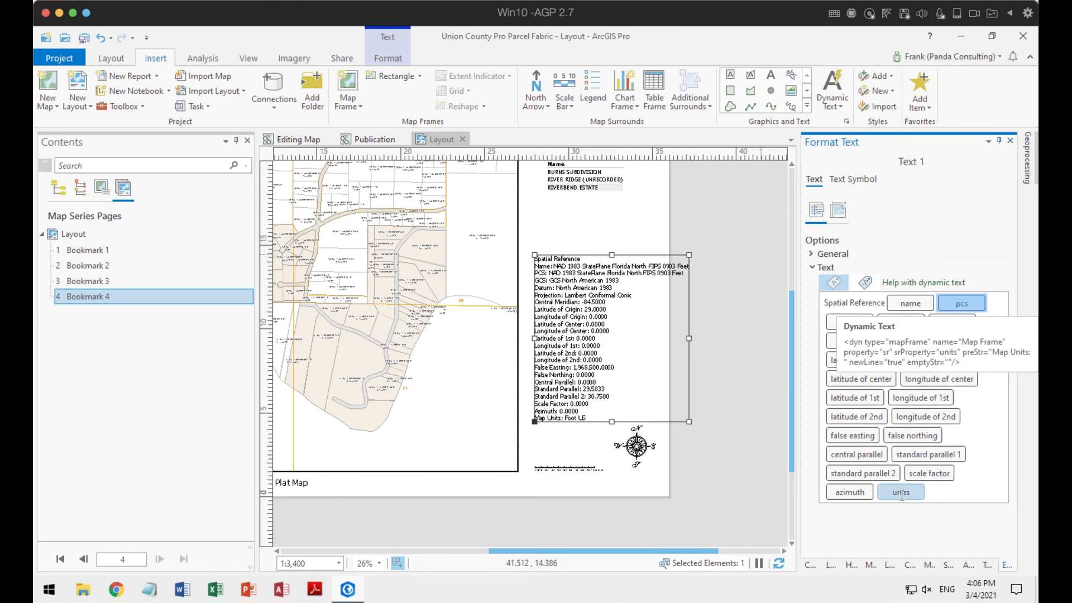
{"action": "left_click", "coordinate": [852, 492]}
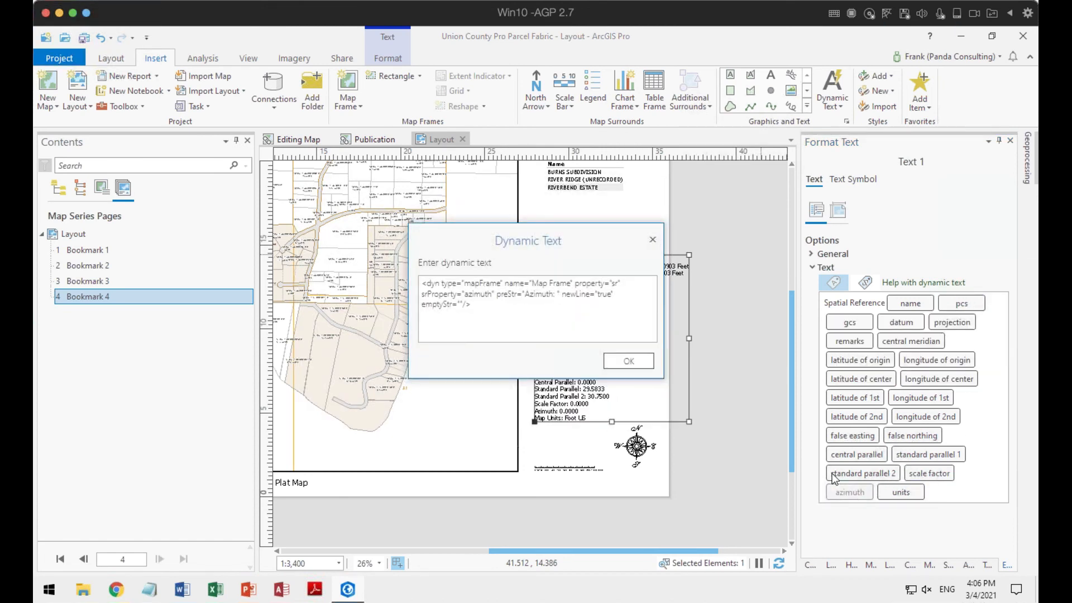
{"action": "left_click", "coordinate": [652, 240]}
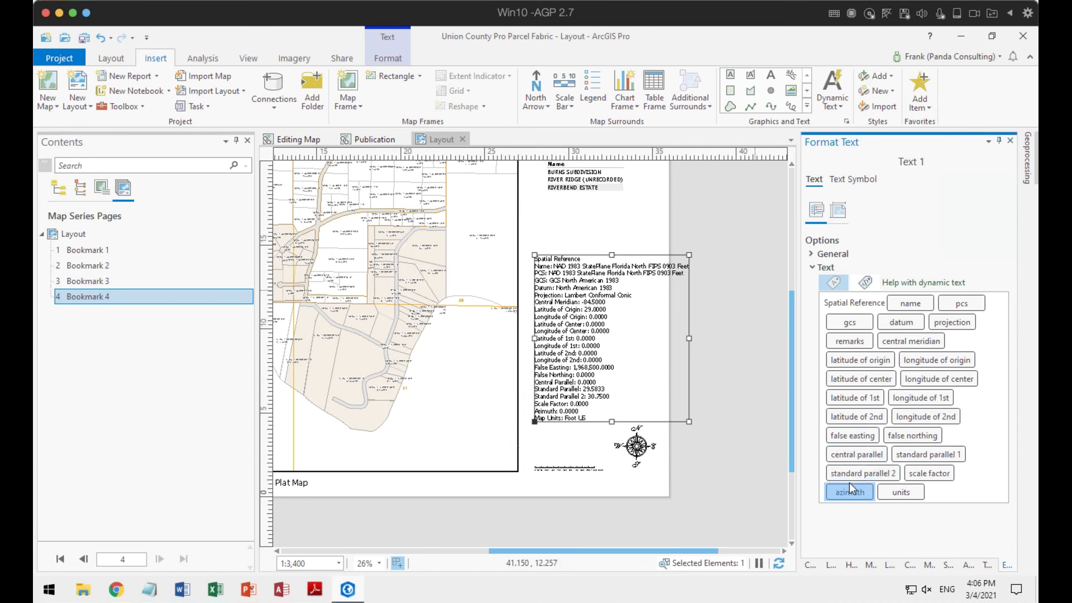
{"action": "key", "text": "Delete"}
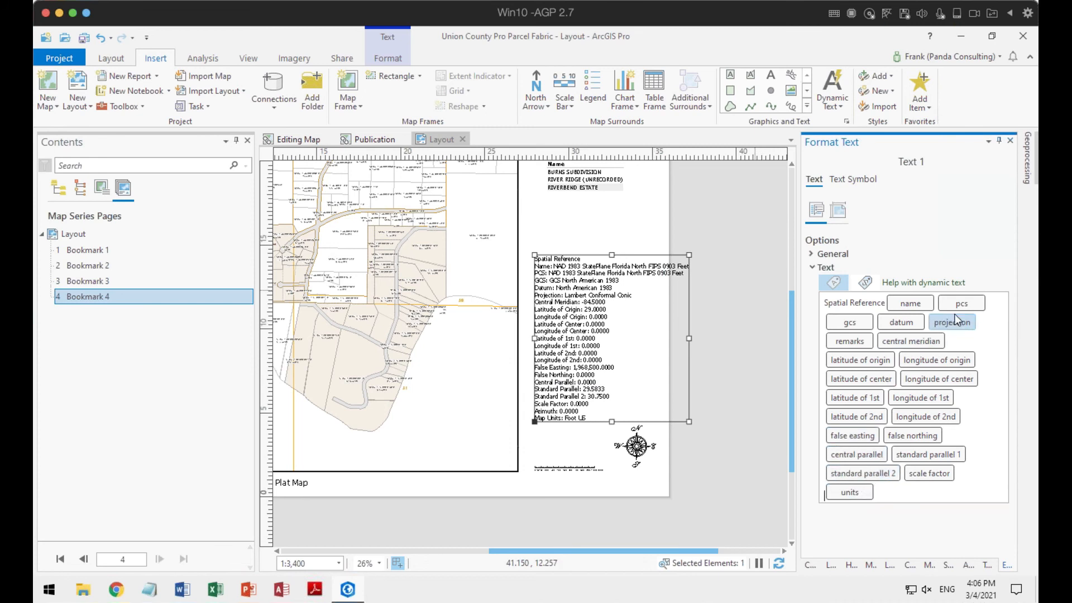
{"action": "key", "text": "Delete"}
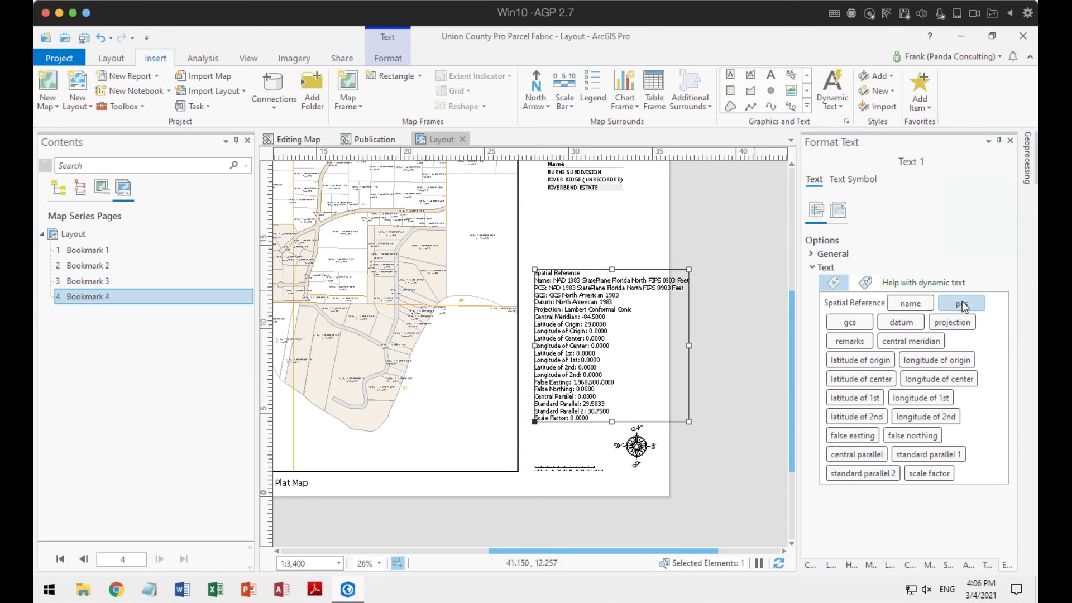
Step: Remove every remaining tag from pcs through scale factor in the spatial reference text, keeping only the name tag
{"action": "double_click", "coordinate": [961, 303]}
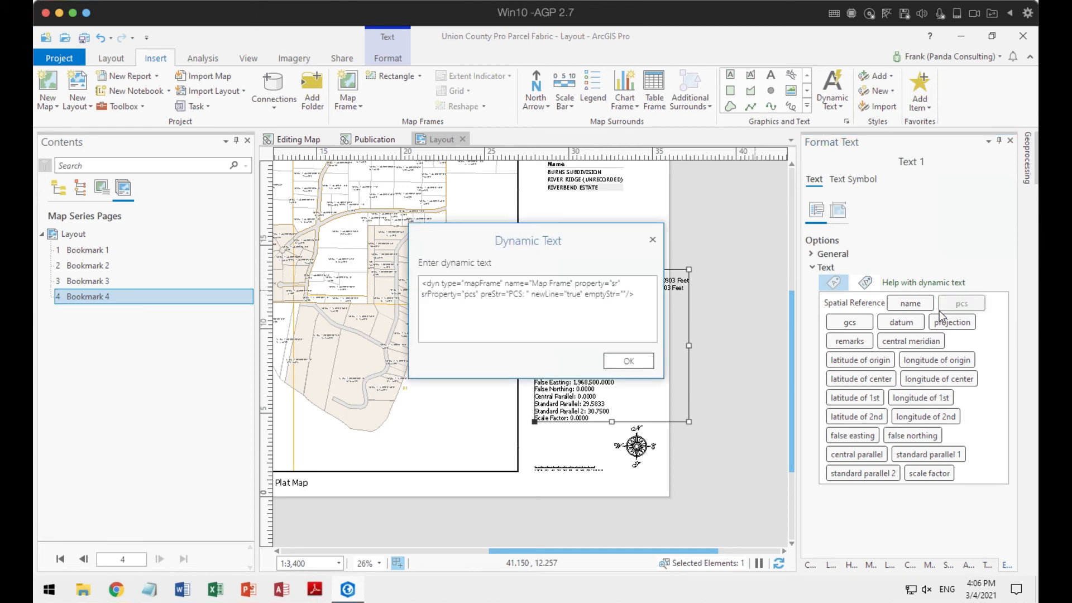
{"action": "left_click", "coordinate": [653, 240]}
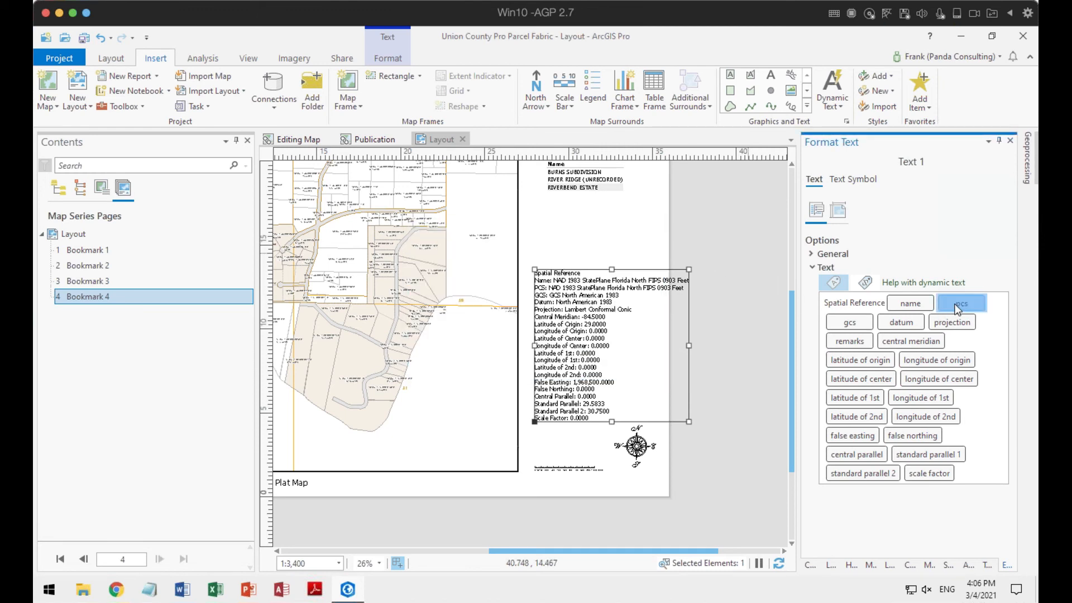
{"action": "key", "text": "Delete"}
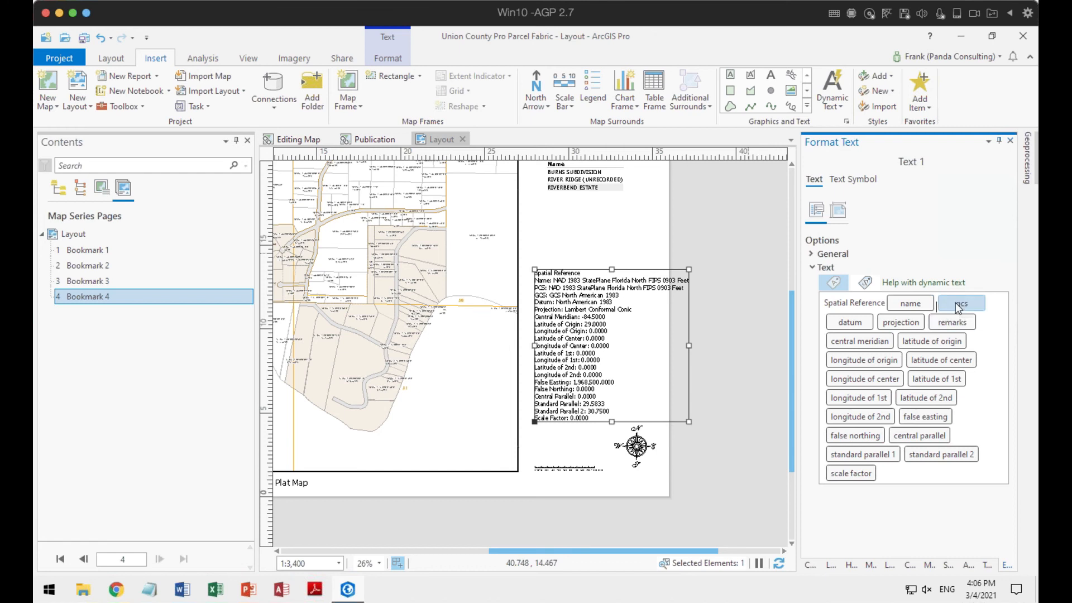
{"action": "key", "text": "Delete"}
{"action": "key", "text": "Delete"}
{"action": "key", "text": "Delete"}
{"action": "key", "text": "Delete"}
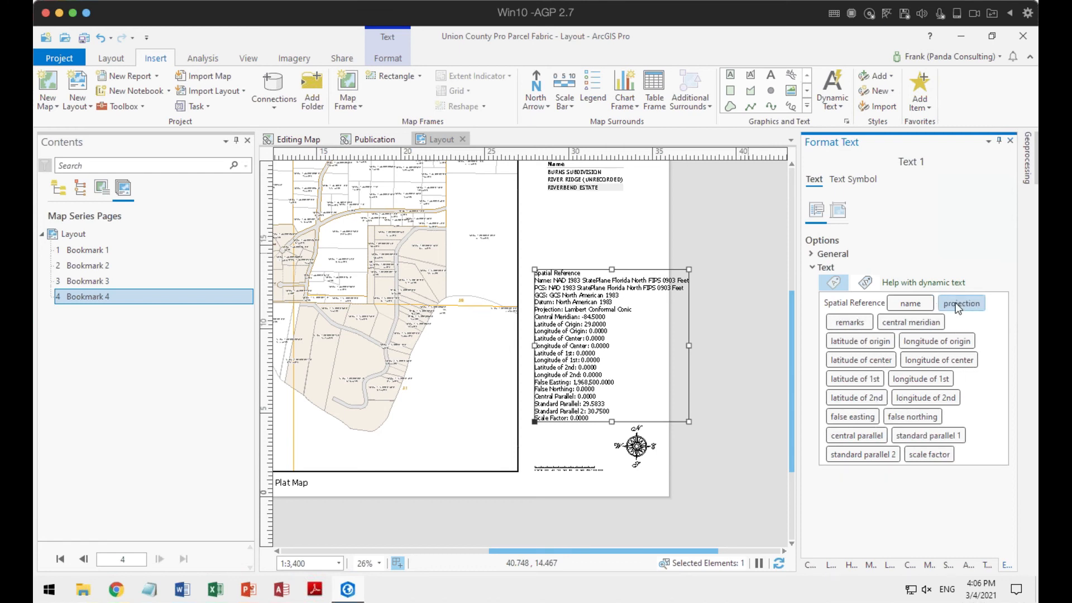
{"action": "key", "text": "Delete"}
{"action": "key", "text": "Delete"}
{"action": "key", "text": "Delete"}
{"action": "key", "text": "Delete"}
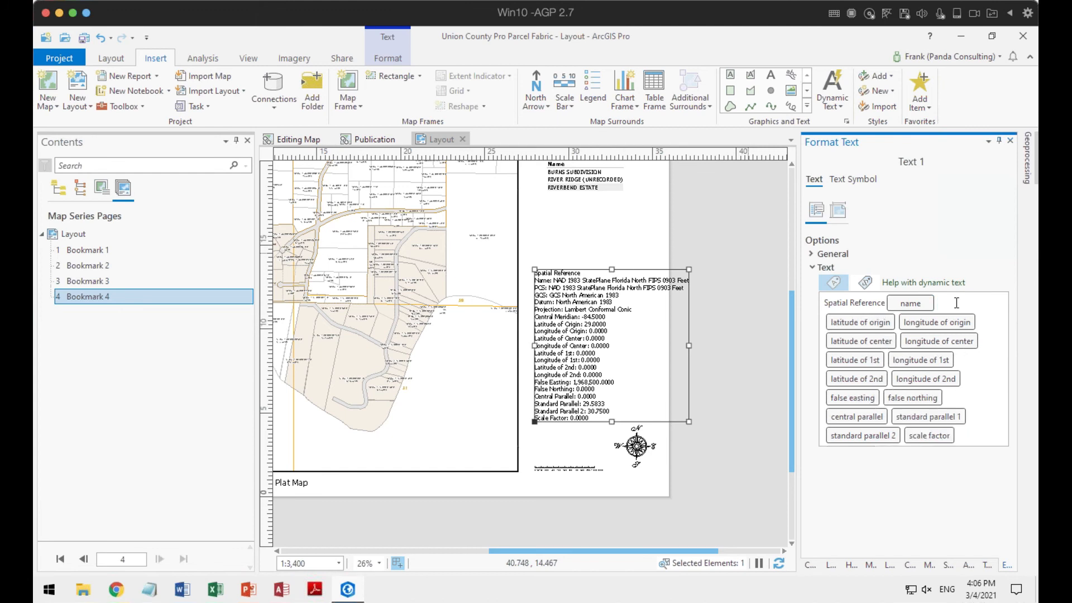
{"action": "key", "text": "Delete"}
{"action": "key", "text": "Delete"}
{"action": "key", "text": "Delete"}
{"action": "key", "text": "Delete"}
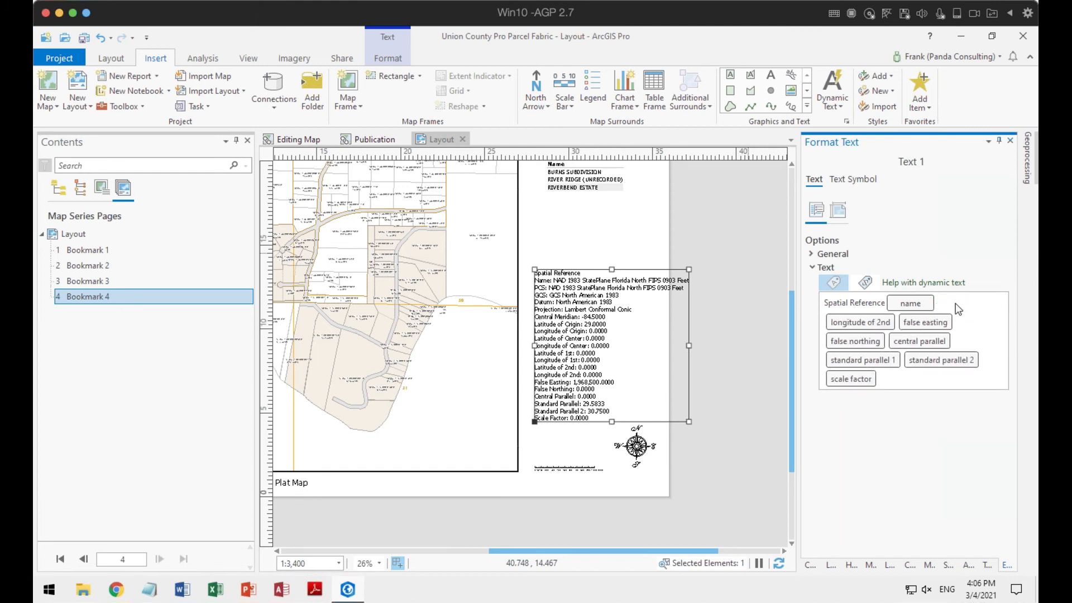
{"action": "key", "text": "Delete"}
{"action": "key", "text": "Delete"}
{"action": "key", "text": "Delete"}
{"action": "key", "text": "Delete"}
{"action": "key", "text": "Delete"}
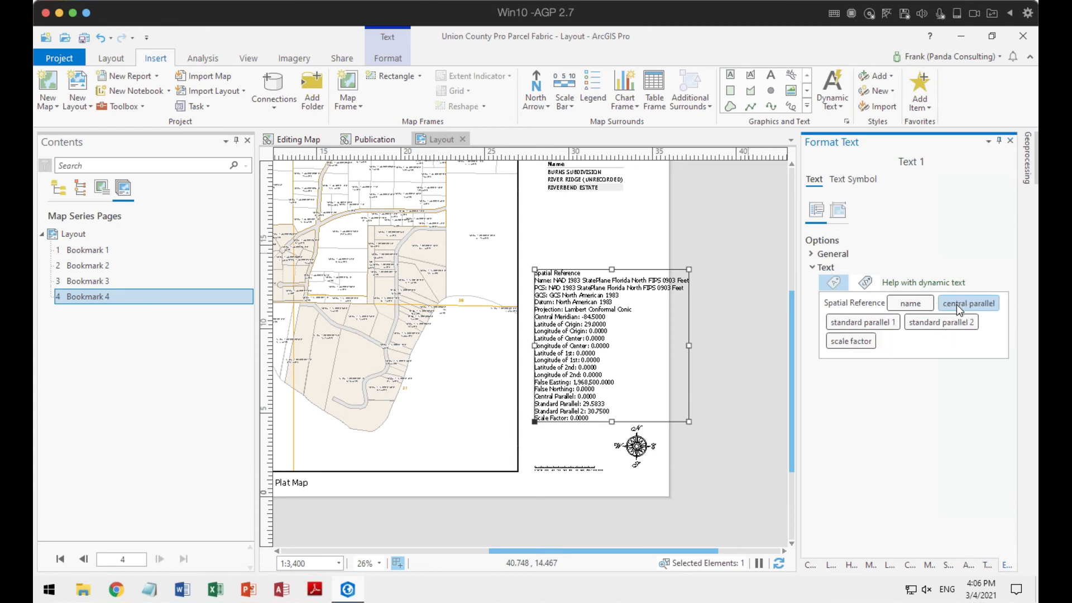
{"action": "key", "text": "Delete"}
{"action": "key", "text": "Delete"}
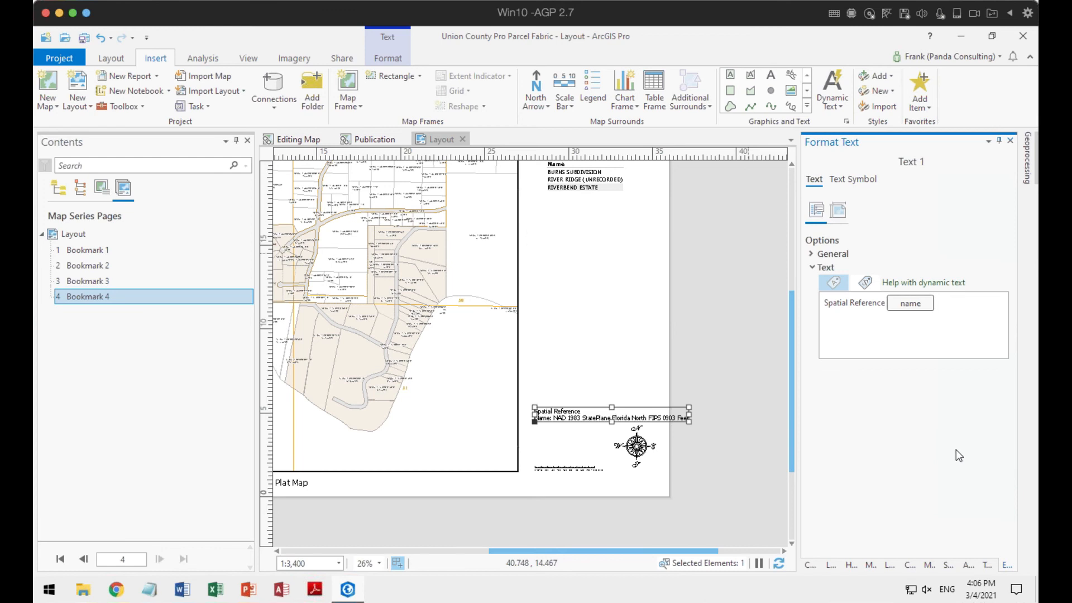
Step: Narrow the spatial reference text block above the north arrow so that it ends within the page edge
{"action": "scroll", "coordinate": [586, 447], "scroll_direction": "up", "scroll_amount": 4}
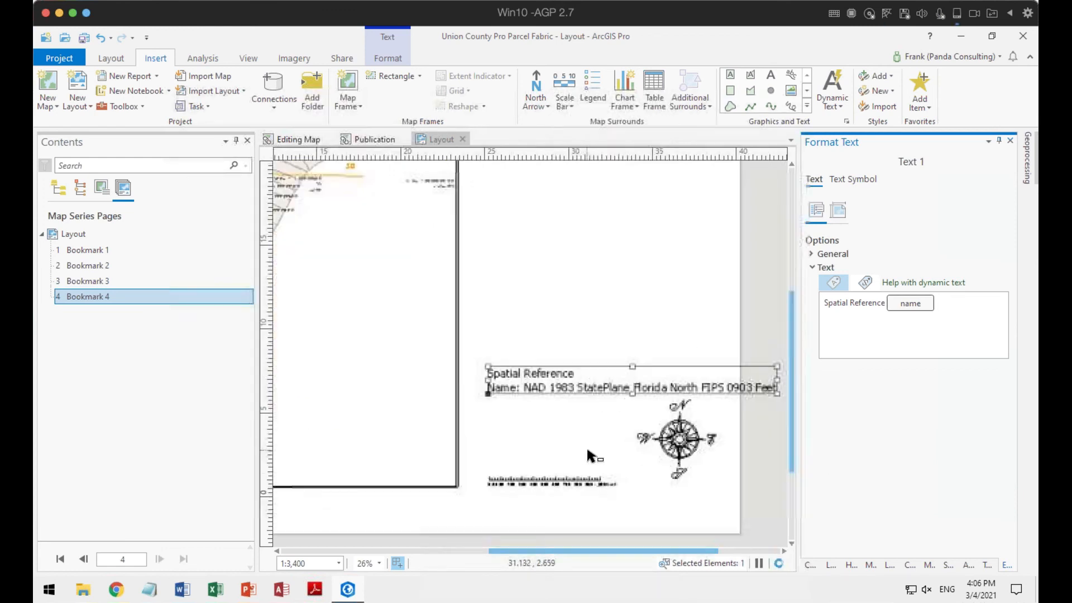
{"action": "left_click_drag", "start_coordinate": [533, 447], "coordinate": [387, 459]}
{"action": "left_click_drag", "start_coordinate": [689, 369], "coordinate": [614, 369]}
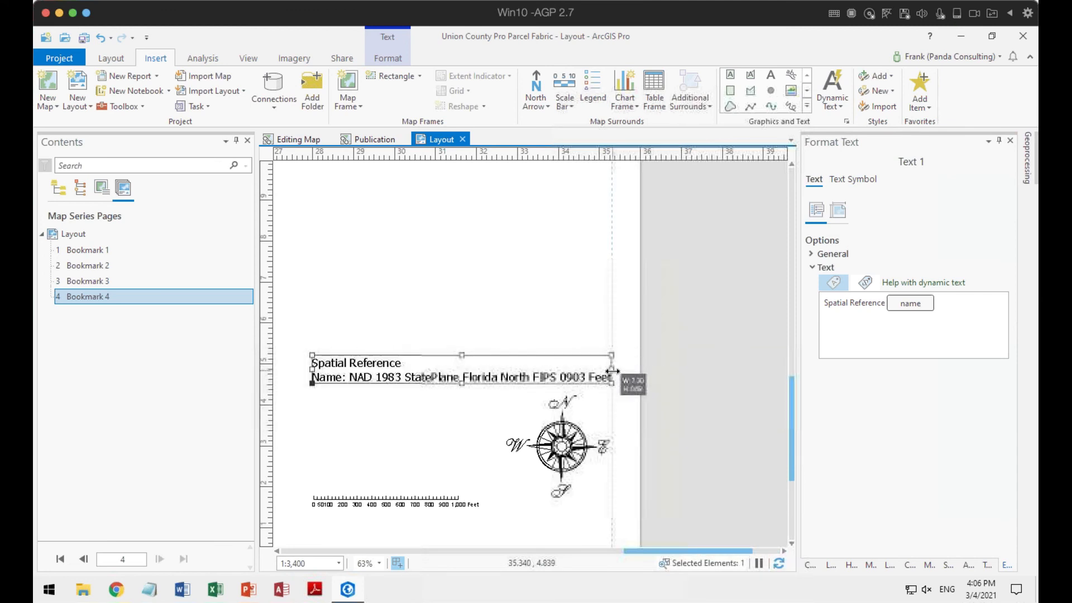
{"action": "left_click", "coordinate": [413, 441]}
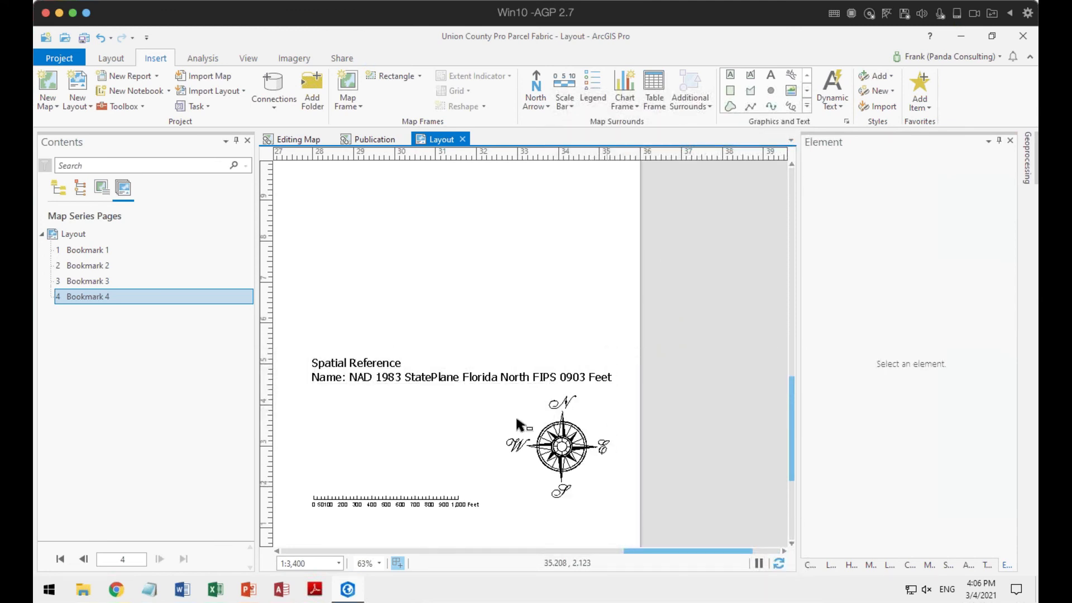
Step: Shrink the spatial reference text block further and place it directly above the scale bar, beside the north arrow
{"action": "left_click", "coordinate": [455, 380]}
{"action": "left_click_drag", "start_coordinate": [614, 370], "coordinate": [427, 453]}
{"action": "left_click", "coordinate": [481, 491]}
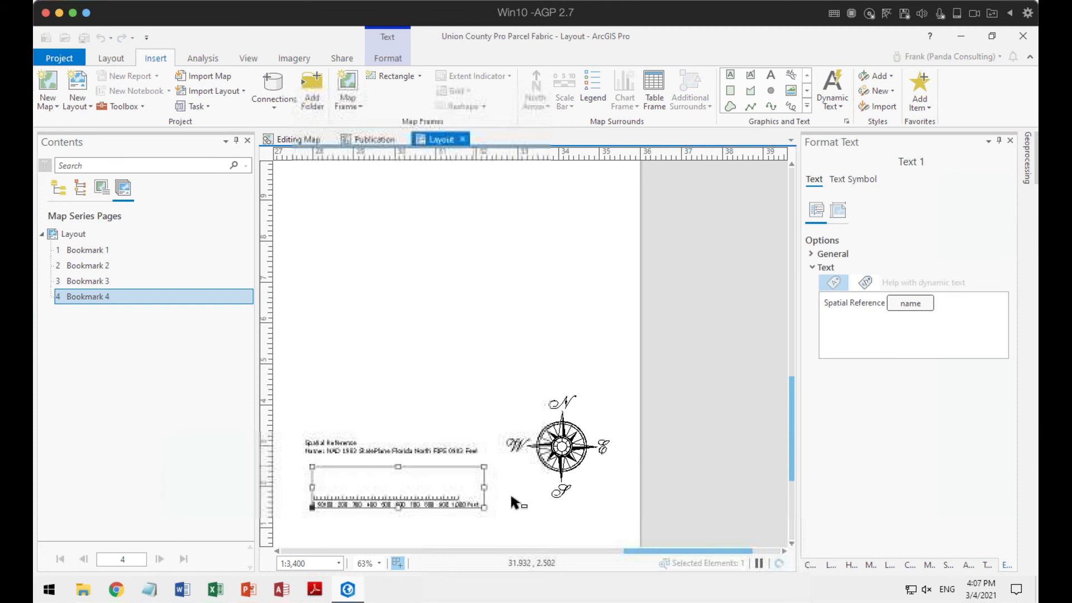
{"action": "left_click", "coordinate": [528, 507]}
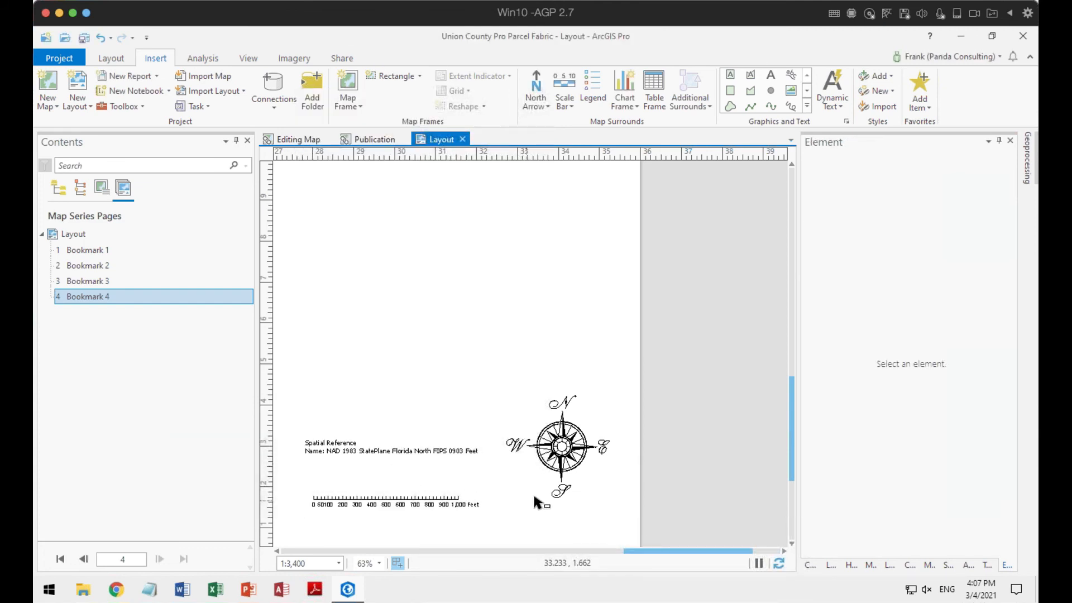
Step: Insert the map series Page With Count dynamic text above the spatial reference text, outside the map frame
{"action": "left_click", "coordinate": [844, 108]}
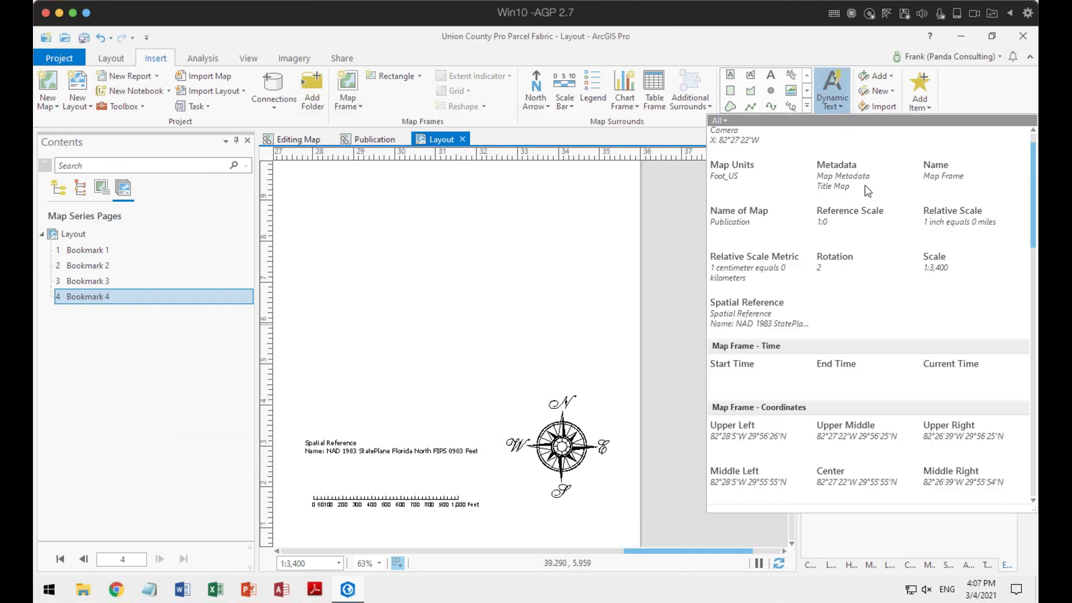
{"action": "scroll", "coordinate": [873, 316], "scroll_direction": "down", "scroll_amount": 3}
{"action": "scroll", "coordinate": [871, 316], "scroll_direction": "down", "scroll_amount": 6}
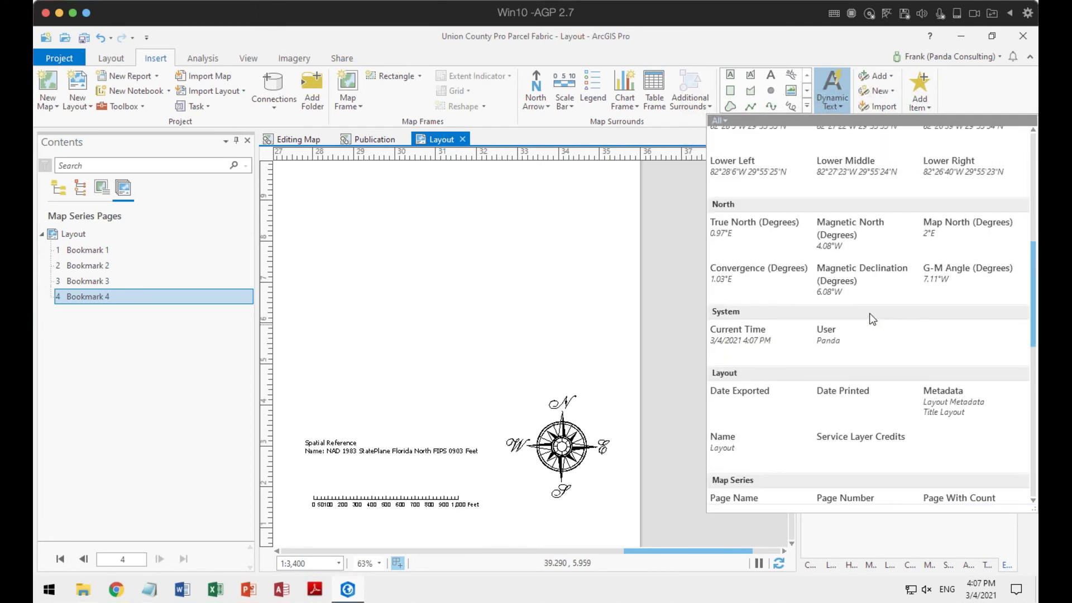
{"action": "scroll", "coordinate": [869, 311], "scroll_direction": "down", "scroll_amount": 3}
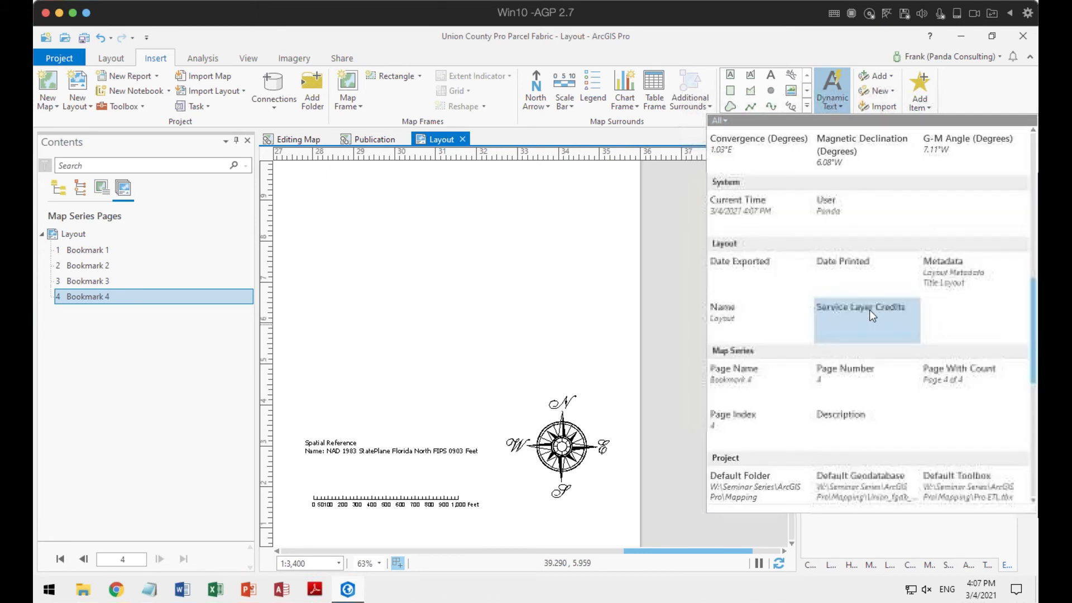
{"action": "scroll", "coordinate": [869, 310], "scroll_direction": "down", "scroll_amount": 3}
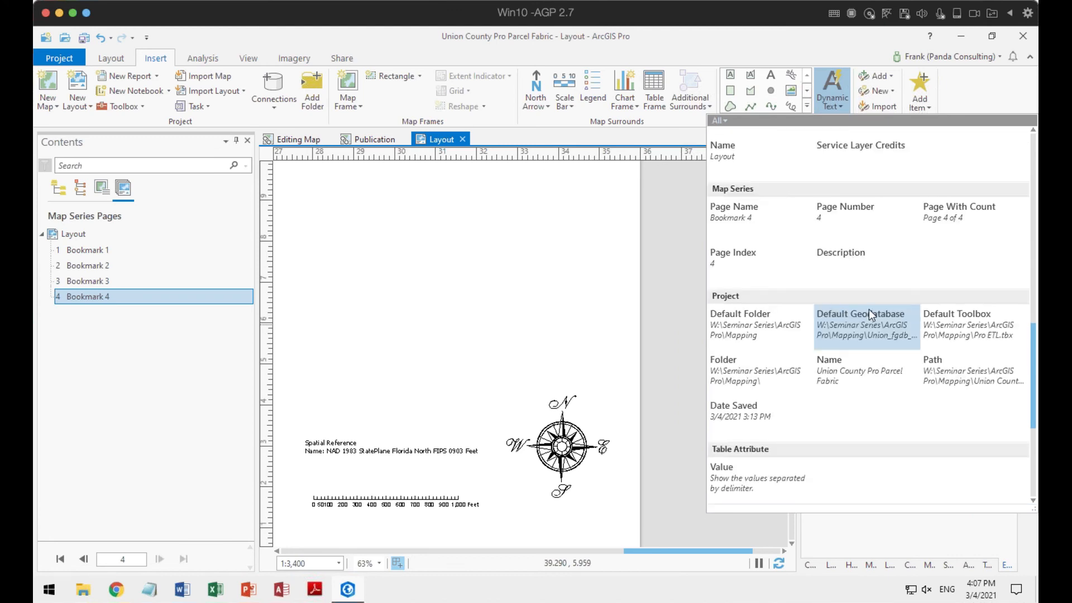
{"action": "scroll", "coordinate": [867, 310], "scroll_direction": "down", "scroll_amount": 1}
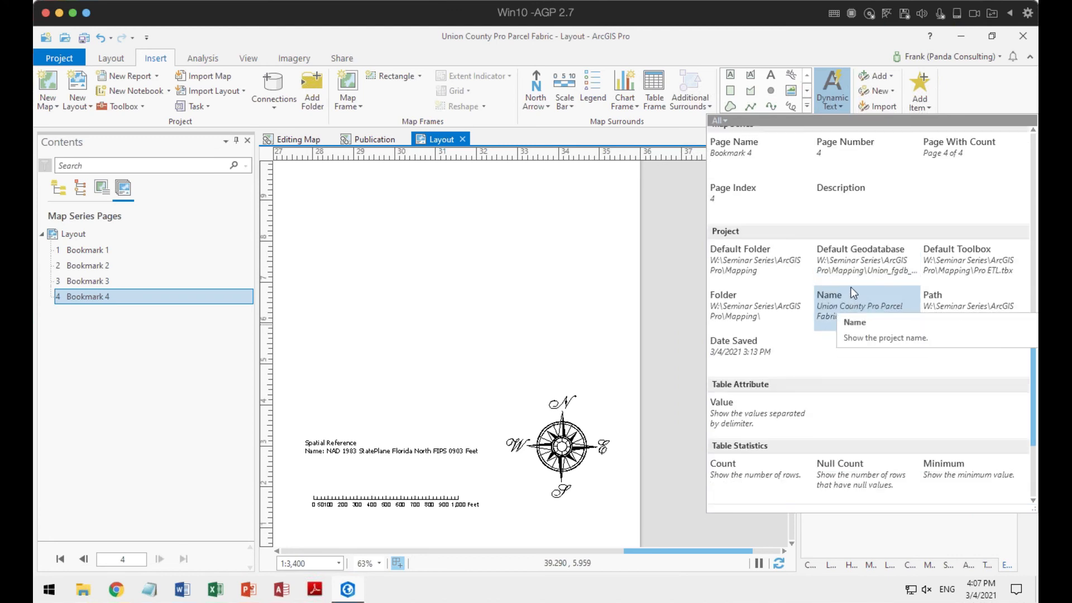
{"action": "scroll", "coordinate": [857, 301], "scroll_direction": "up", "scroll_amount": 2}
{"action": "scroll", "coordinate": [853, 290], "scroll_direction": "up", "scroll_amount": 2}
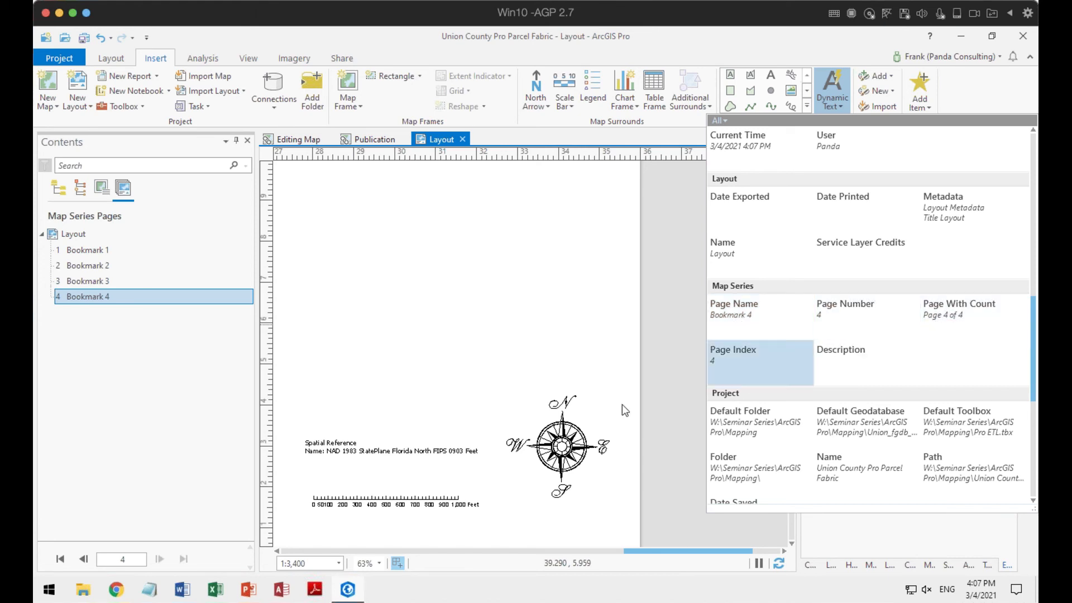
{"action": "scroll", "coordinate": [531, 366], "scroll_direction": "down", "scroll_amount": 2}
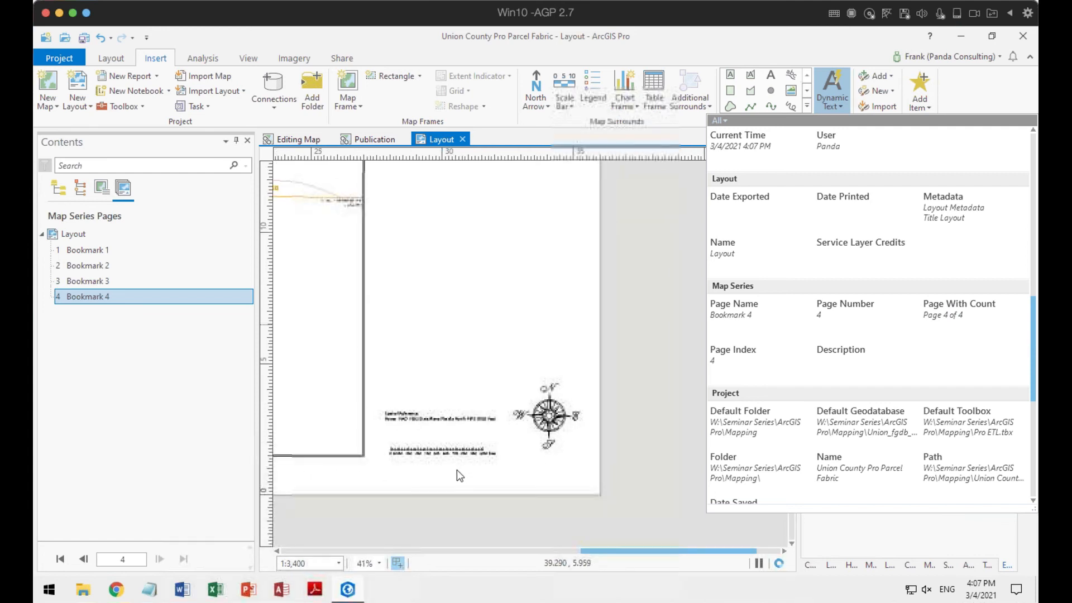
{"action": "left_click", "coordinate": [950, 314]}
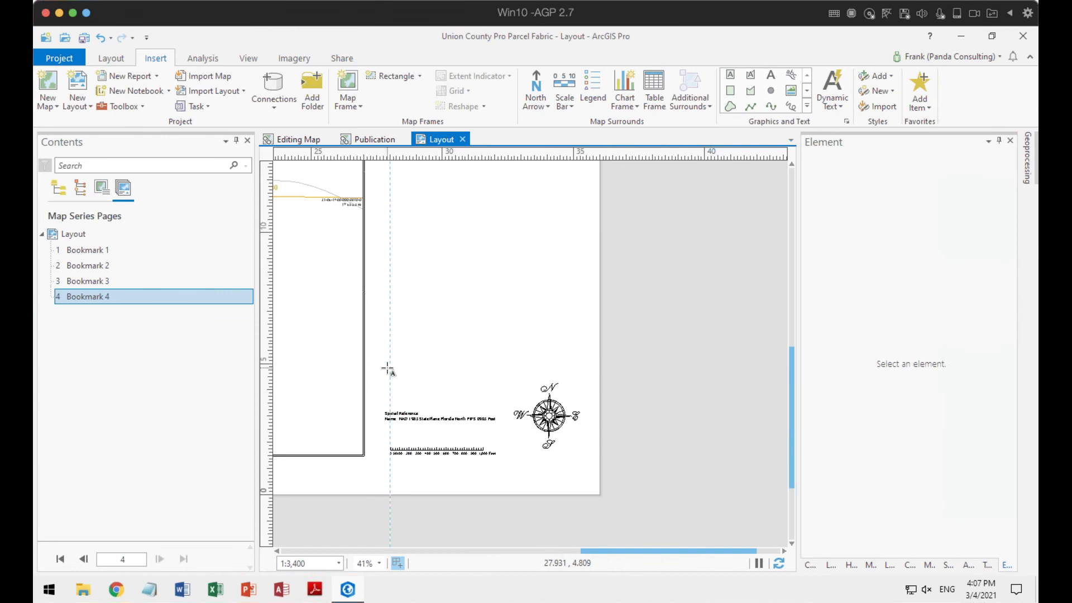
{"action": "left_click_drag", "start_coordinate": [382, 367], "coordinate": [495, 384]}
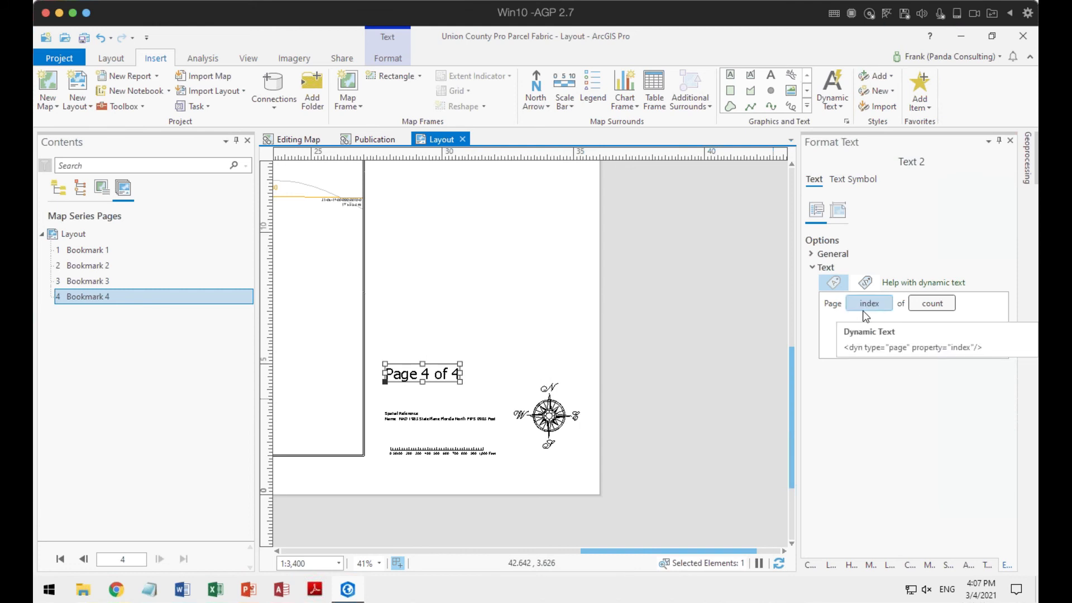
Step: Set the page count text's font size to 24 pt
{"action": "left_click", "coordinate": [916, 457]}
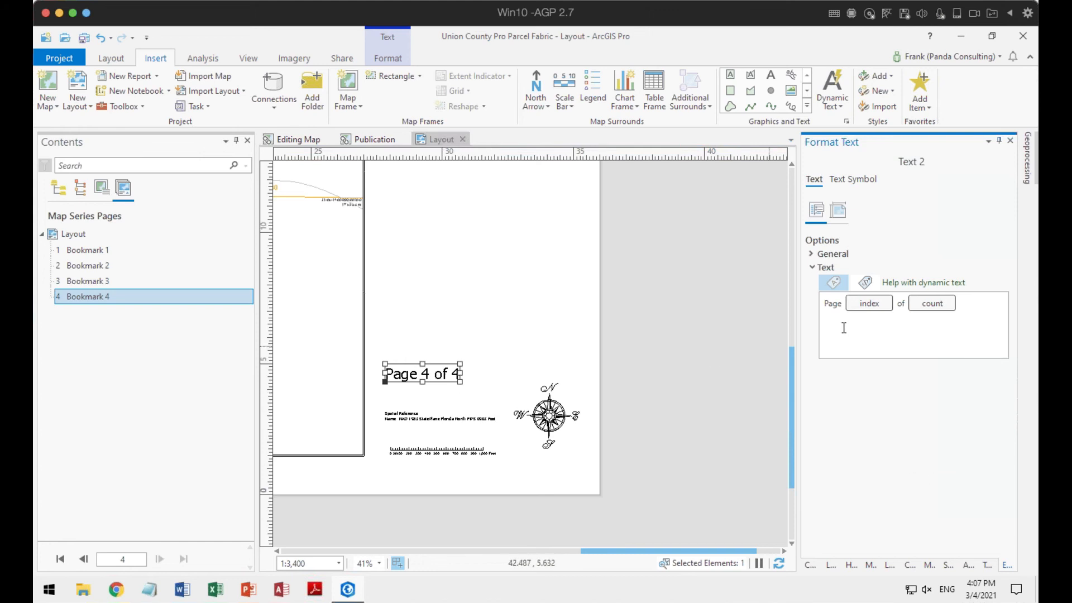
{"action": "left_click", "coordinate": [850, 179]}
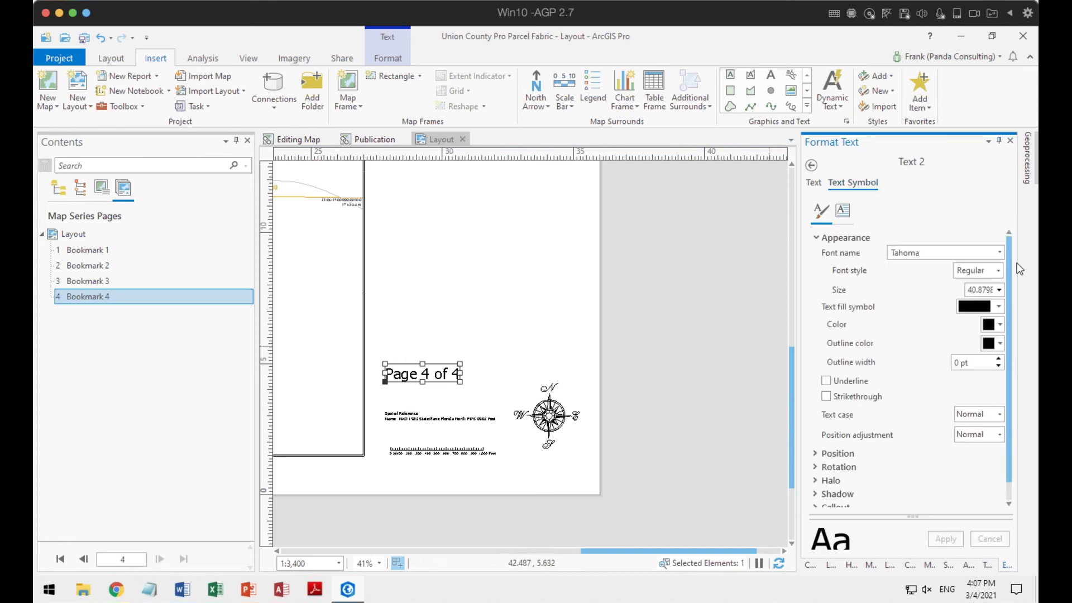
{"action": "left_click", "coordinate": [998, 290]}
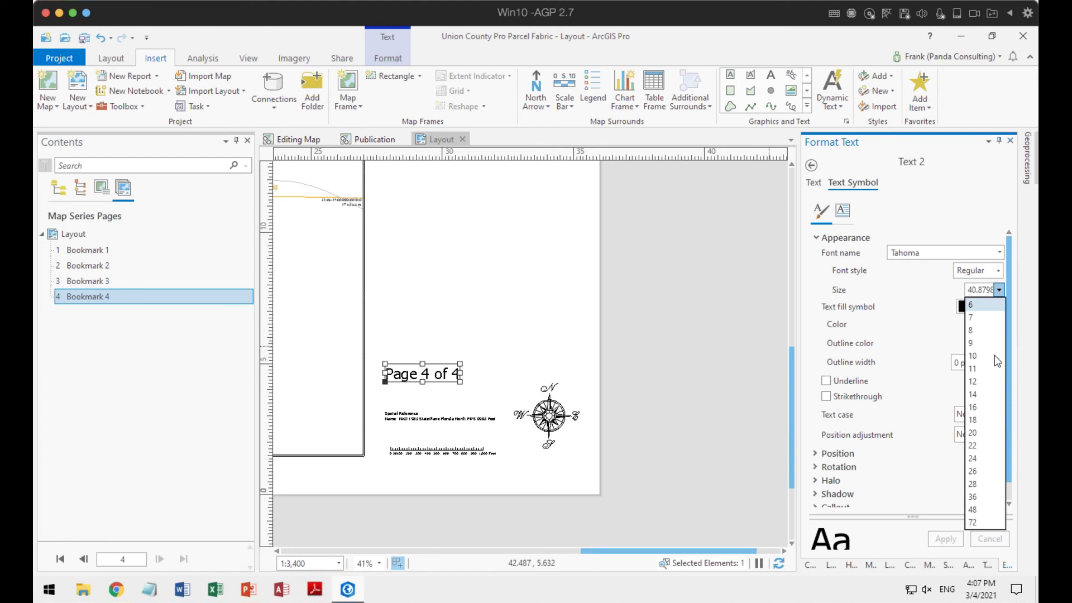
{"action": "left_click", "coordinate": [982, 456]}
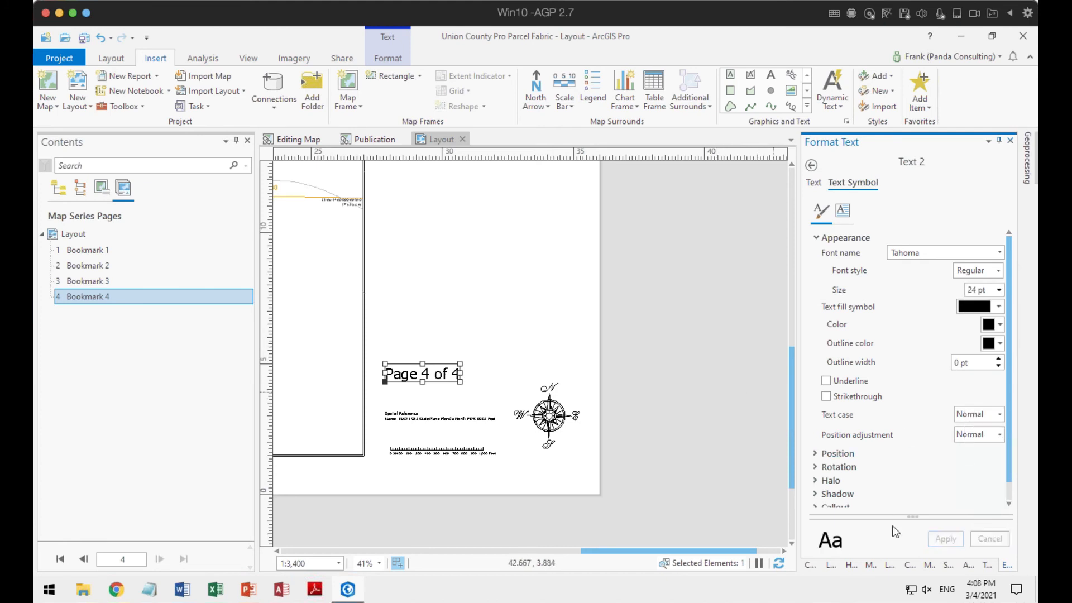
{"action": "left_click", "coordinate": [716, 420]}
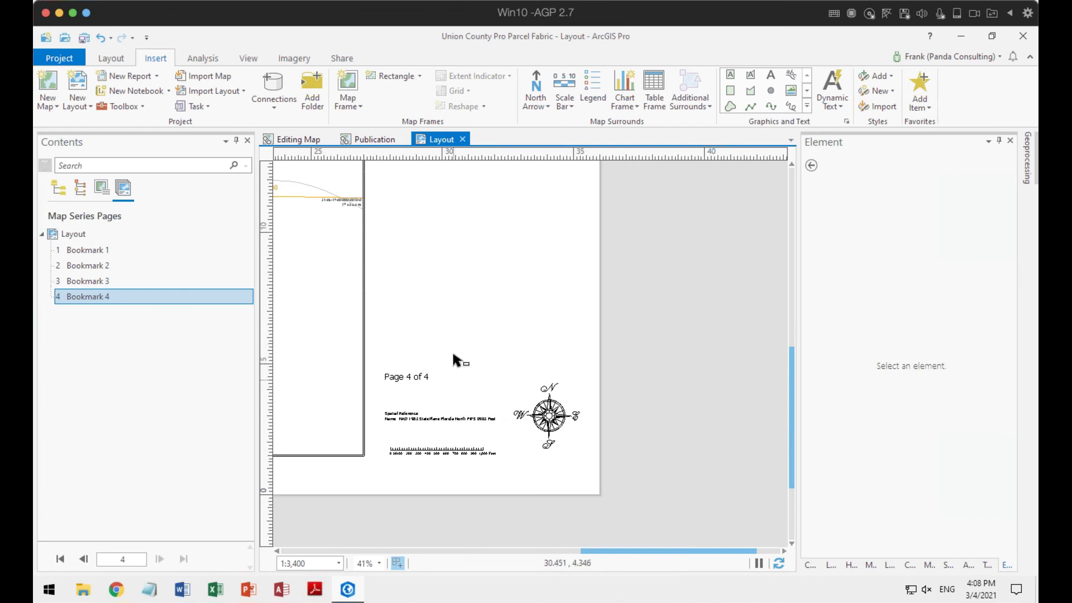
Step: Insert the map series Page Name dynamic text below the map frame, beside the Test Plat Map title
{"action": "left_click_drag", "start_coordinate": [458, 338], "coordinate": [568, 326]}
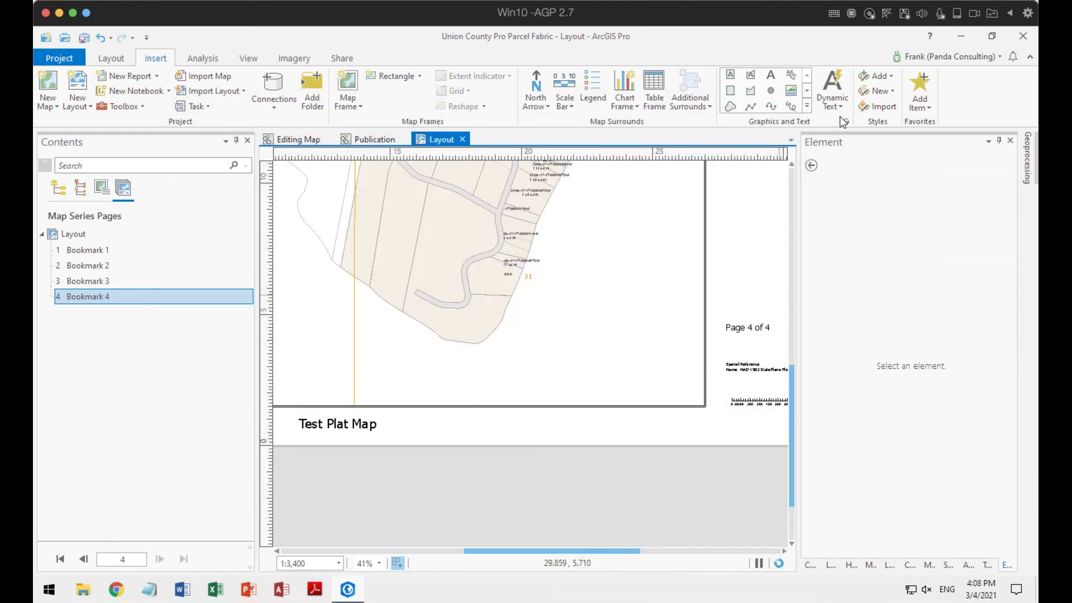
{"action": "left_click", "coordinate": [841, 109]}
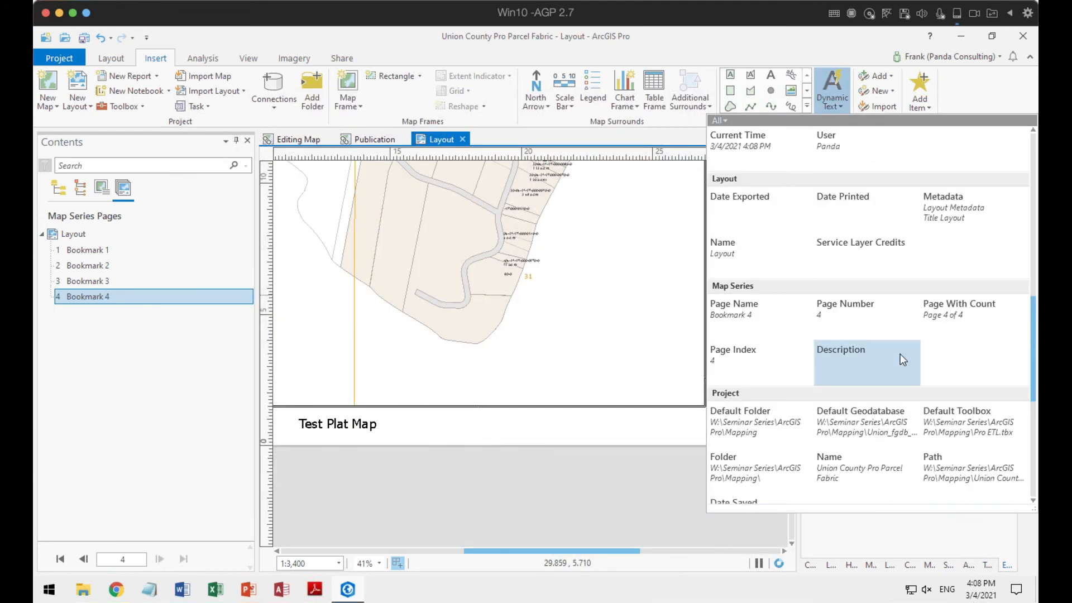
{"action": "left_click", "coordinate": [736, 310]}
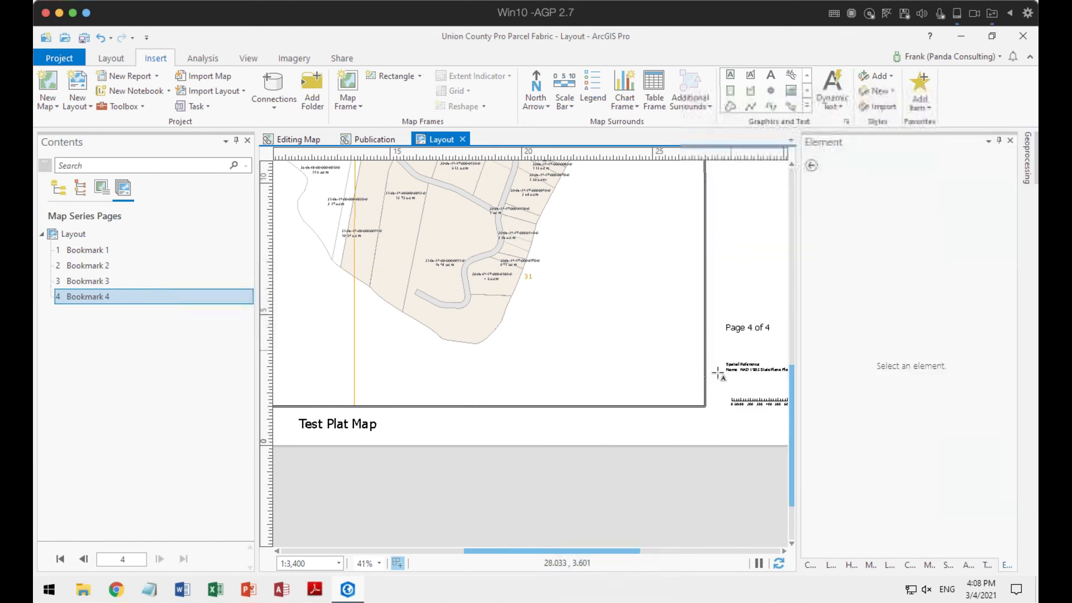
{"action": "left_click_drag", "start_coordinate": [447, 415], "coordinate": [707, 436]}
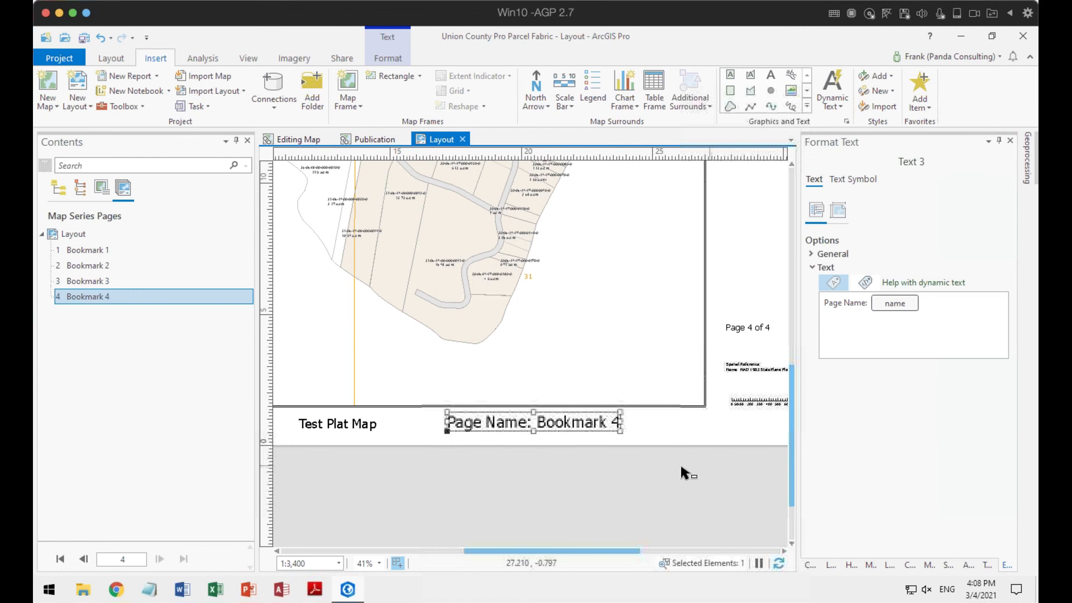
Step: Set the page name text's font size to 24 pt and move it slightly closer to the map frame's lower edge
{"action": "left_click", "coordinate": [868, 180]}
{"action": "left_click", "coordinate": [999, 290]}
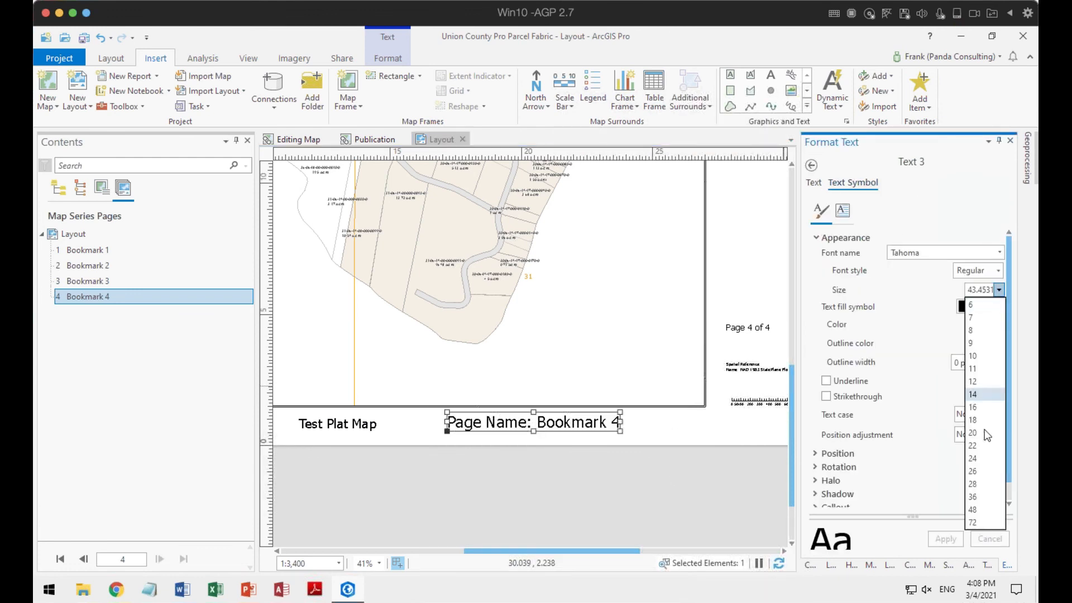
{"action": "left_click", "coordinate": [973, 458]}
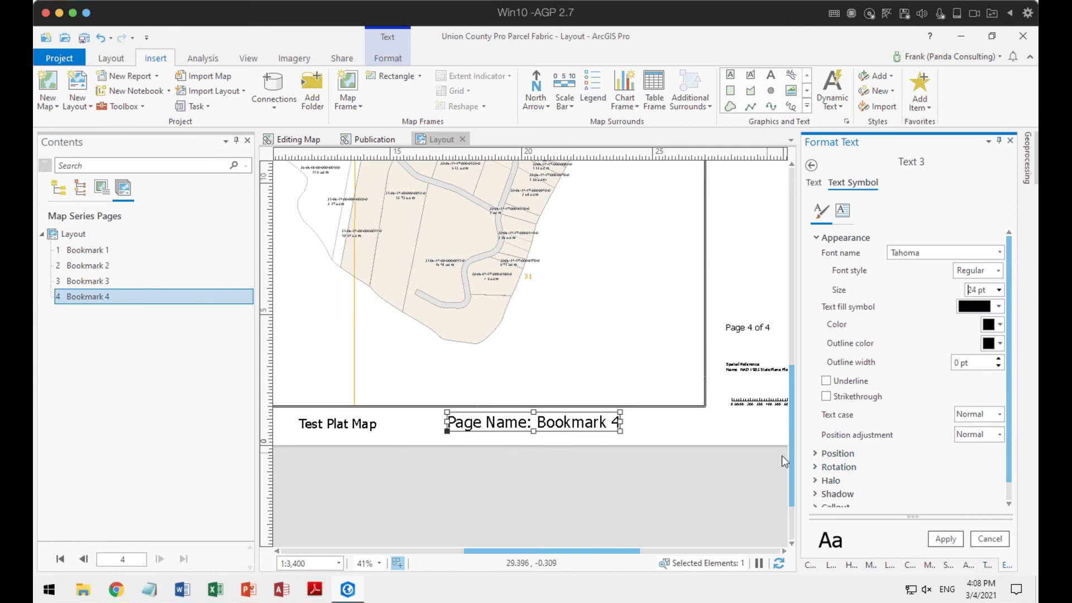
{"action": "left_click", "coordinate": [946, 539]}
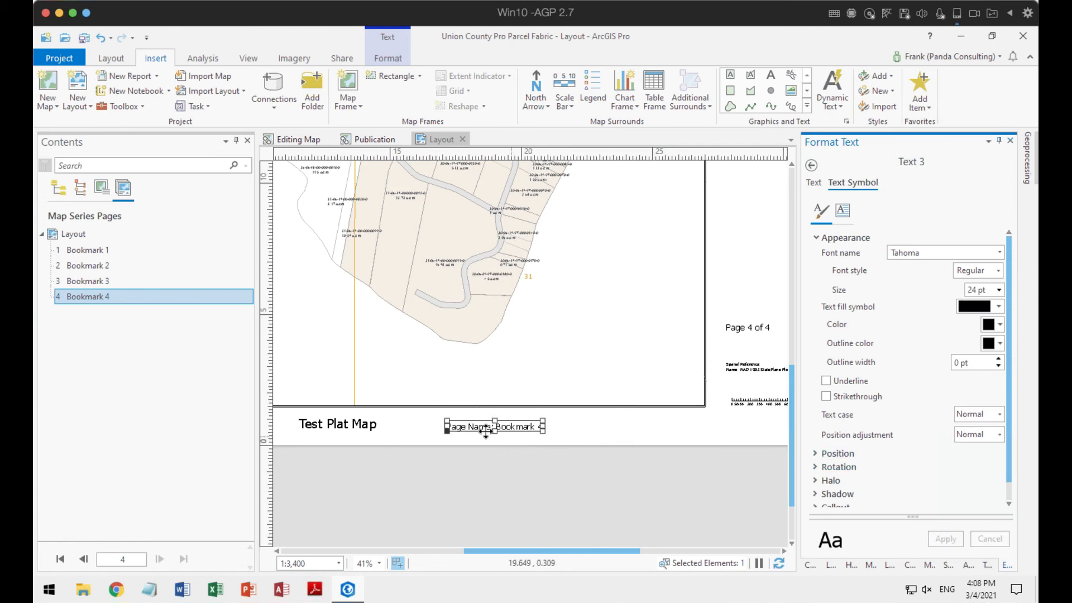
{"action": "left_click_drag", "start_coordinate": [486, 430], "coordinate": [499, 423]}
{"action": "left_click", "coordinate": [672, 452]}
Step: Check the page name text's general options and dynamic tag, and review the whole layout page
{"action": "scroll", "coordinate": [646, 422], "scroll_direction": "down", "scroll_amount": 3}
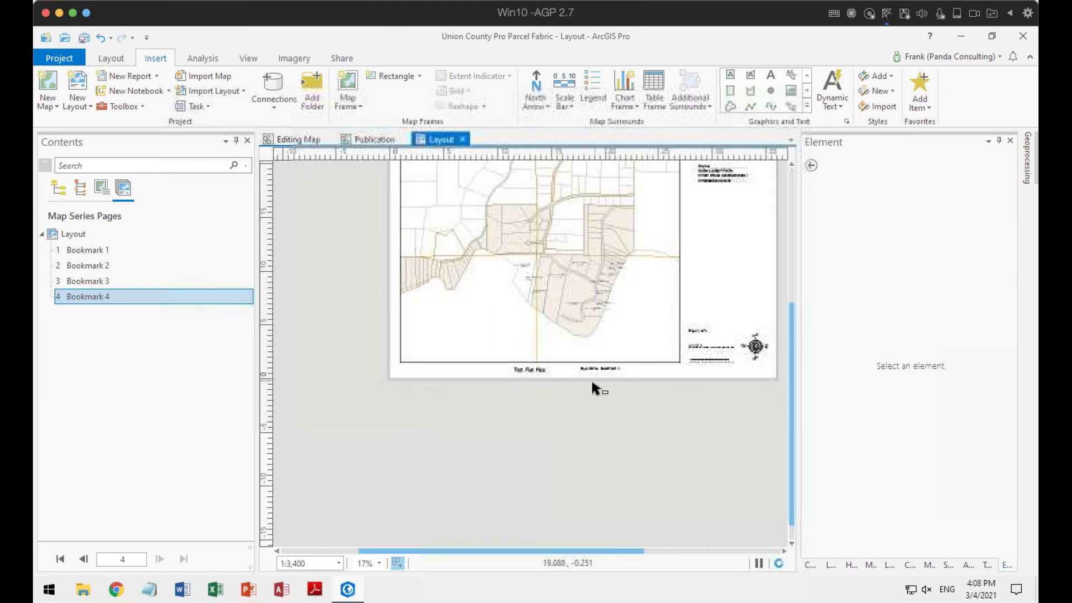
{"action": "scroll", "coordinate": [620, 384], "scroll_direction": "up", "scroll_amount": 5}
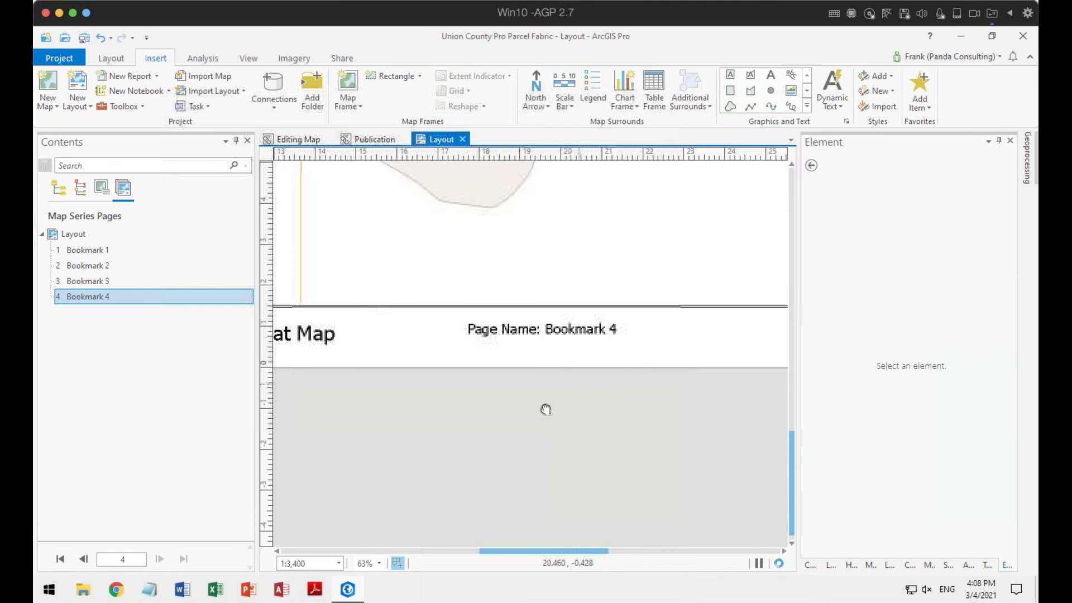
{"action": "left_click", "coordinate": [505, 367]}
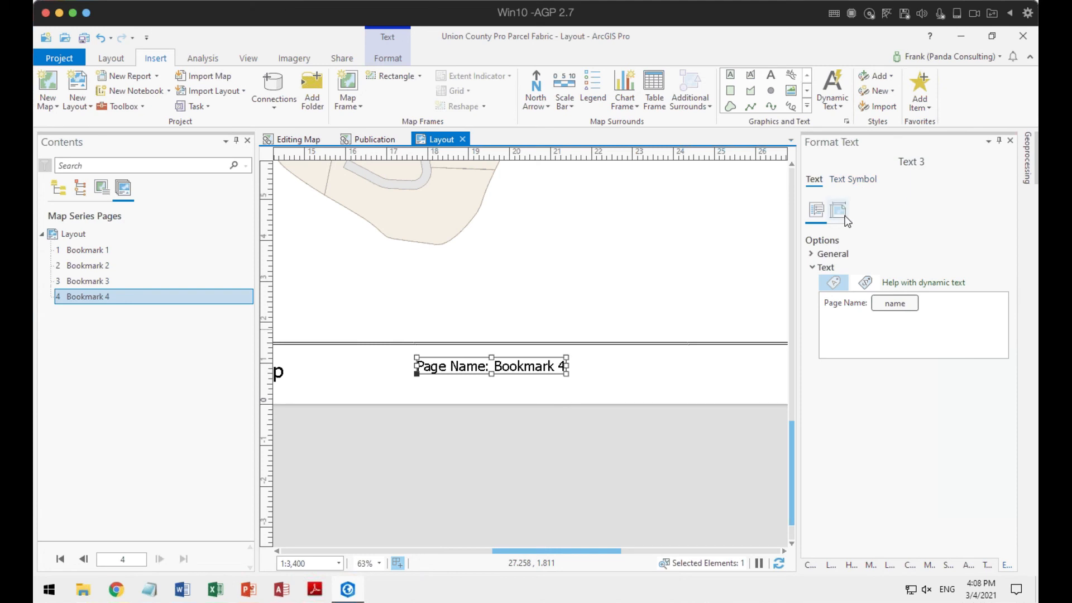
{"action": "left_click", "coordinate": [813, 255]}
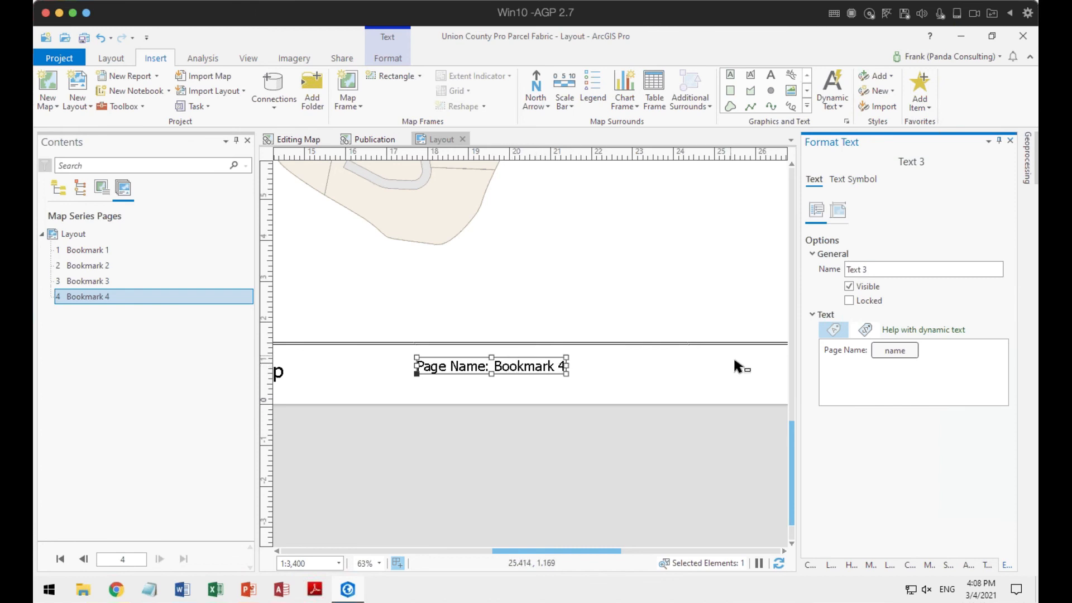
{"action": "left_click", "coordinate": [713, 374]}
{"action": "scroll", "coordinate": [731, 382], "scroll_direction": "down", "scroll_amount": 5}
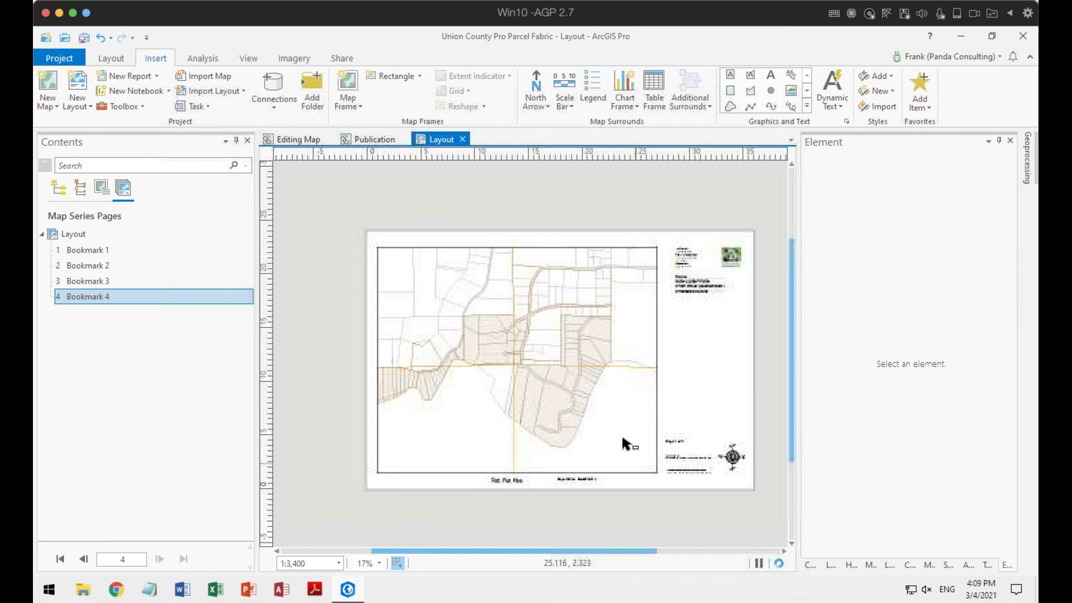
{"action": "left_click_drag", "start_coordinate": [693, 425], "coordinate": [672, 383]}
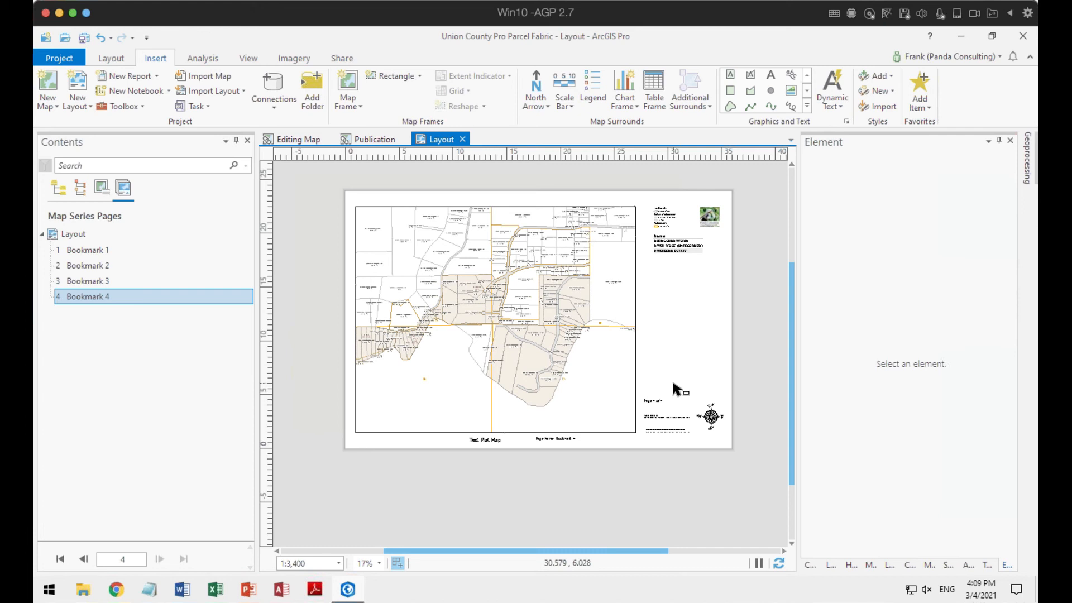
Step: Add the Blue Vertical Label Grid from the measured grid styles to the layout's map frame
{"action": "left_click", "coordinate": [444, 386]}
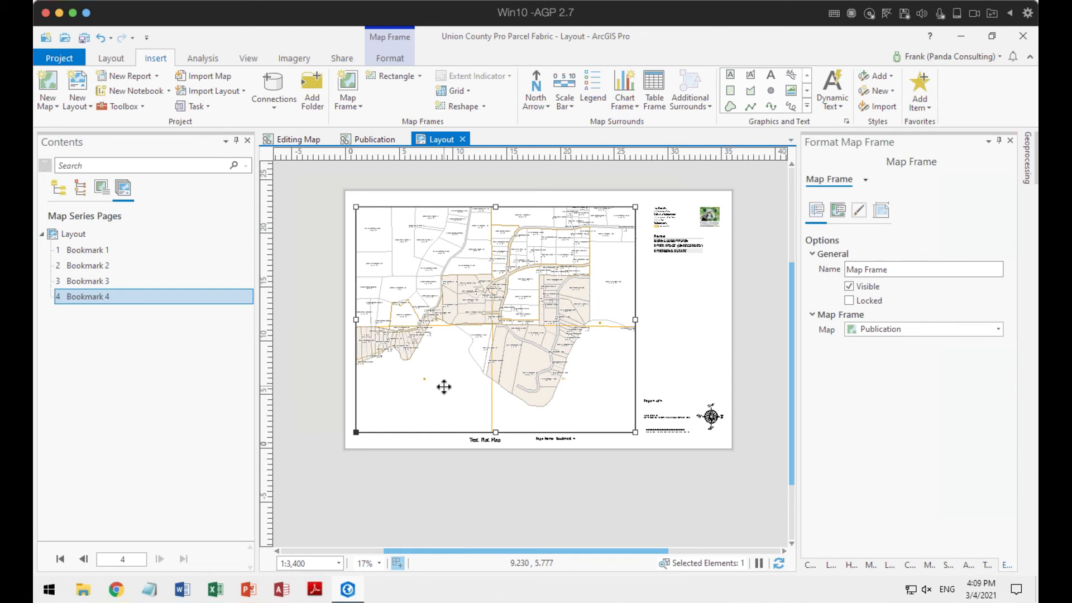
{"action": "left_click", "coordinate": [468, 91]}
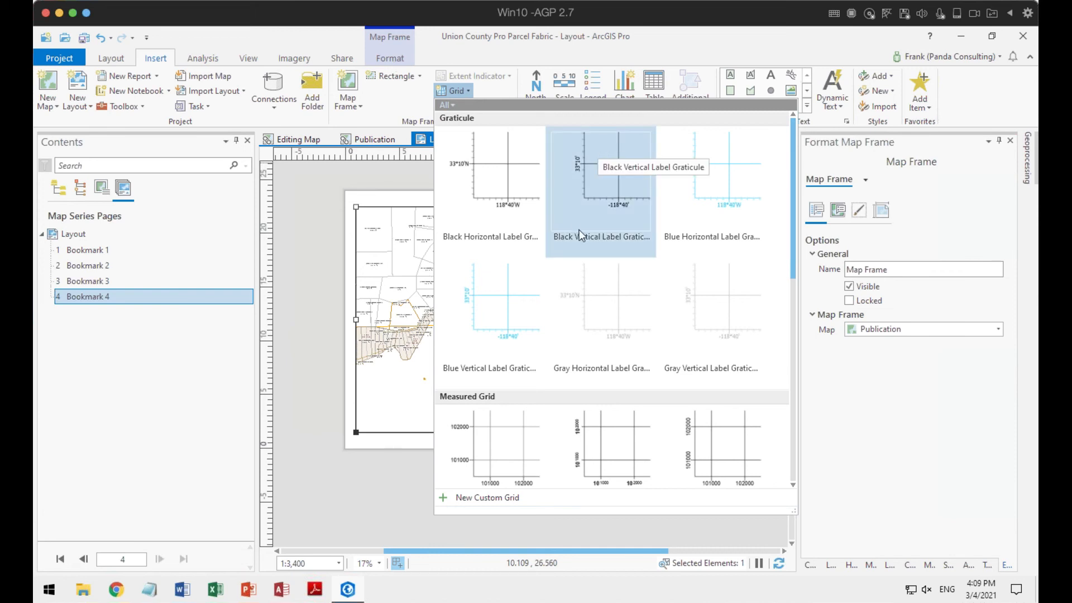
{"action": "scroll", "coordinate": [535, 324], "scroll_direction": "down", "scroll_amount": 1}
{"action": "scroll", "coordinate": [534, 326], "scroll_direction": "down", "scroll_amount": 1}
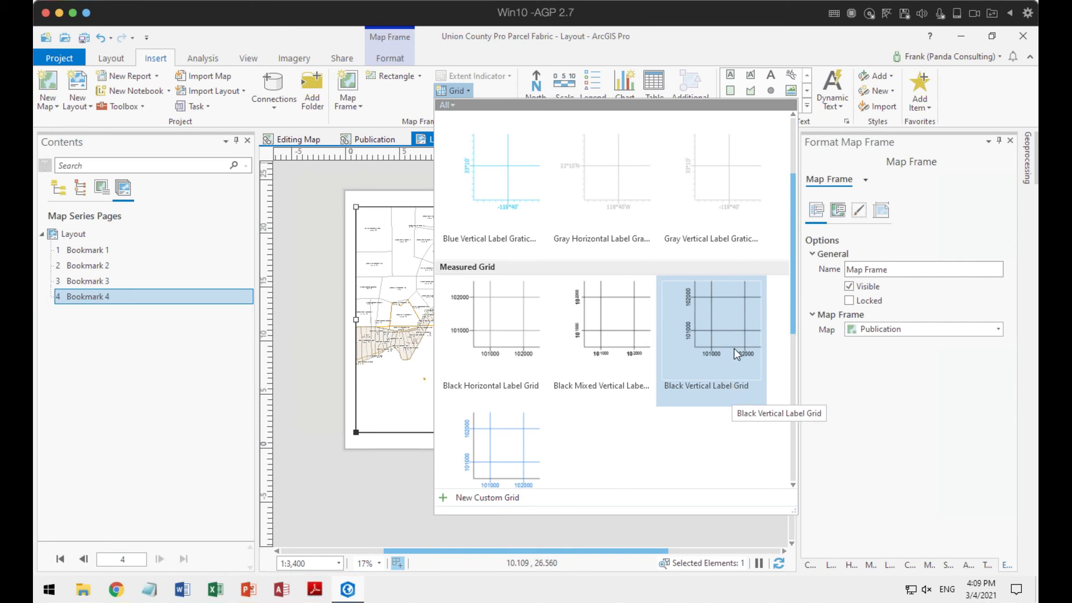
{"action": "scroll", "coordinate": [586, 459], "scroll_direction": "down", "scroll_amount": 2}
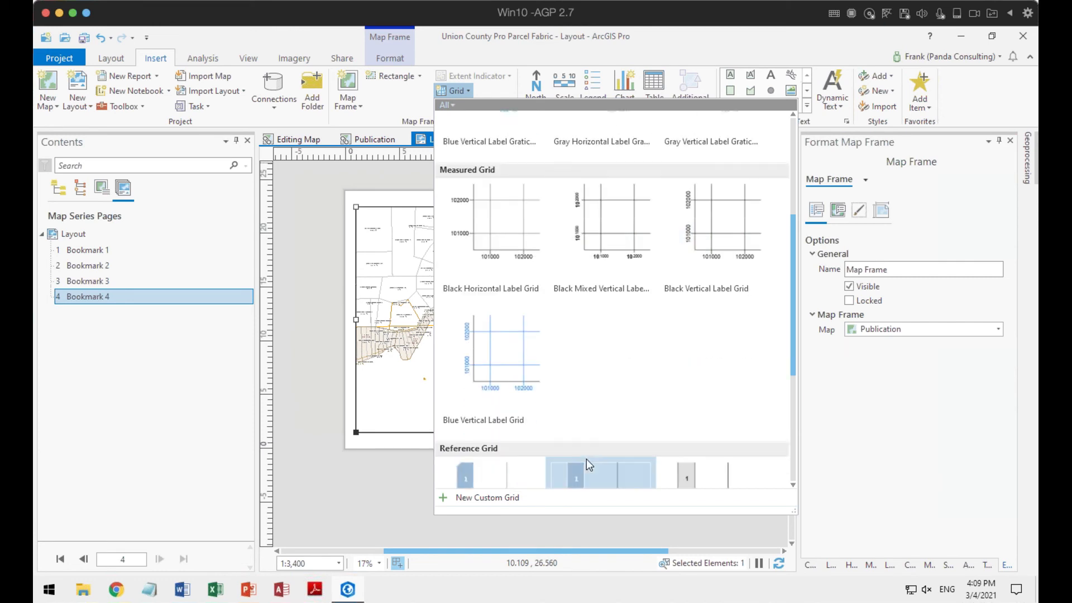
{"action": "scroll", "coordinate": [611, 374], "scroll_direction": "down", "scroll_amount": 2}
{"action": "scroll", "coordinate": [553, 369], "scroll_direction": "down", "scroll_amount": 3}
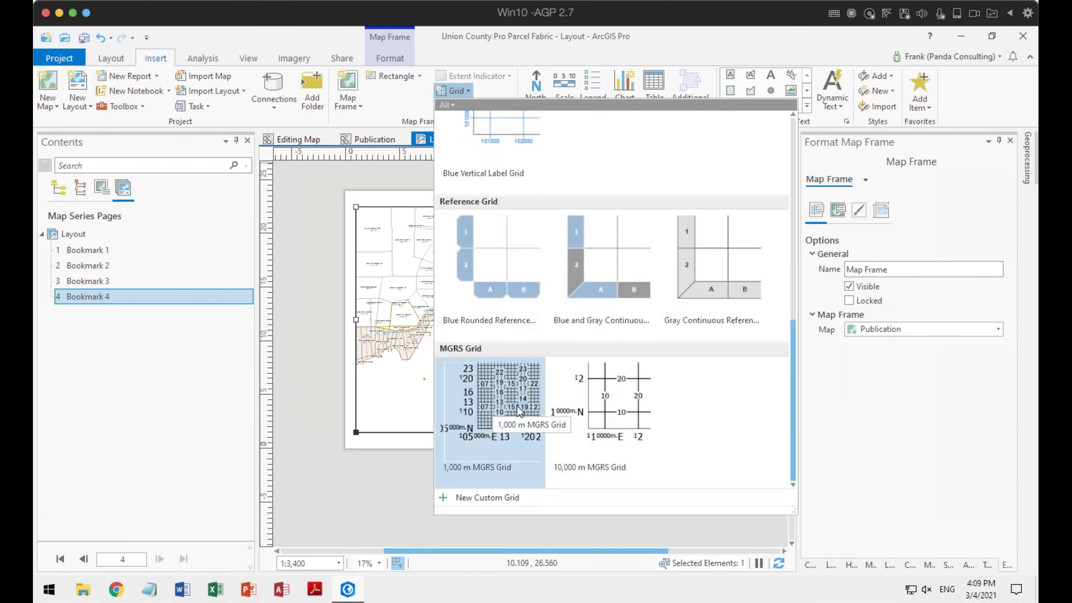
{"action": "scroll", "coordinate": [517, 408], "scroll_direction": "up", "scroll_amount": 7}
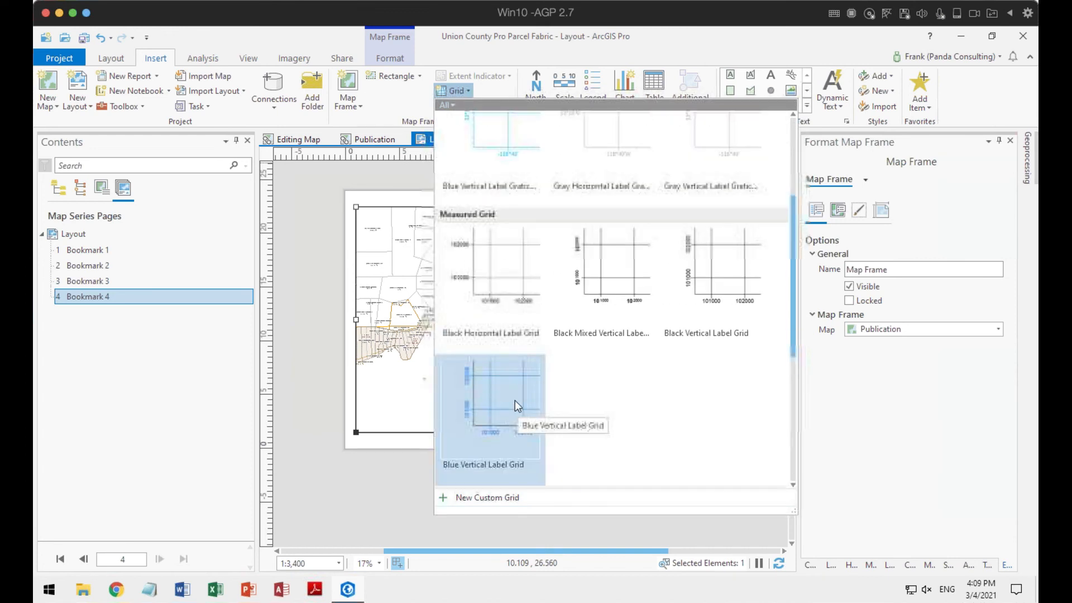
{"action": "scroll", "coordinate": [511, 394], "scroll_direction": "up", "scroll_amount": 3}
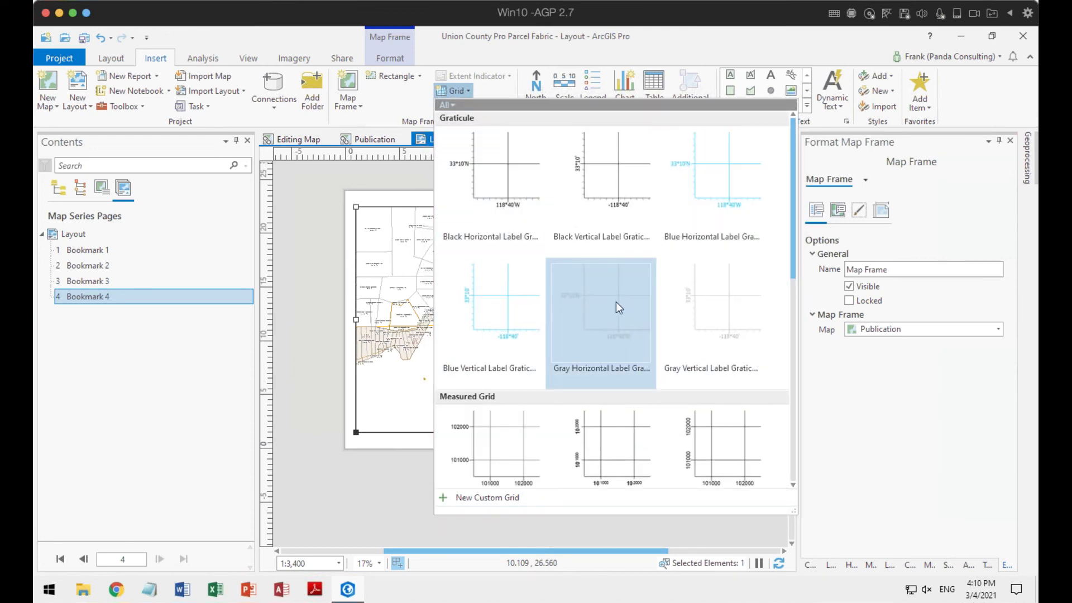
{"action": "scroll", "coordinate": [519, 423], "scroll_direction": "down", "scroll_amount": 3}
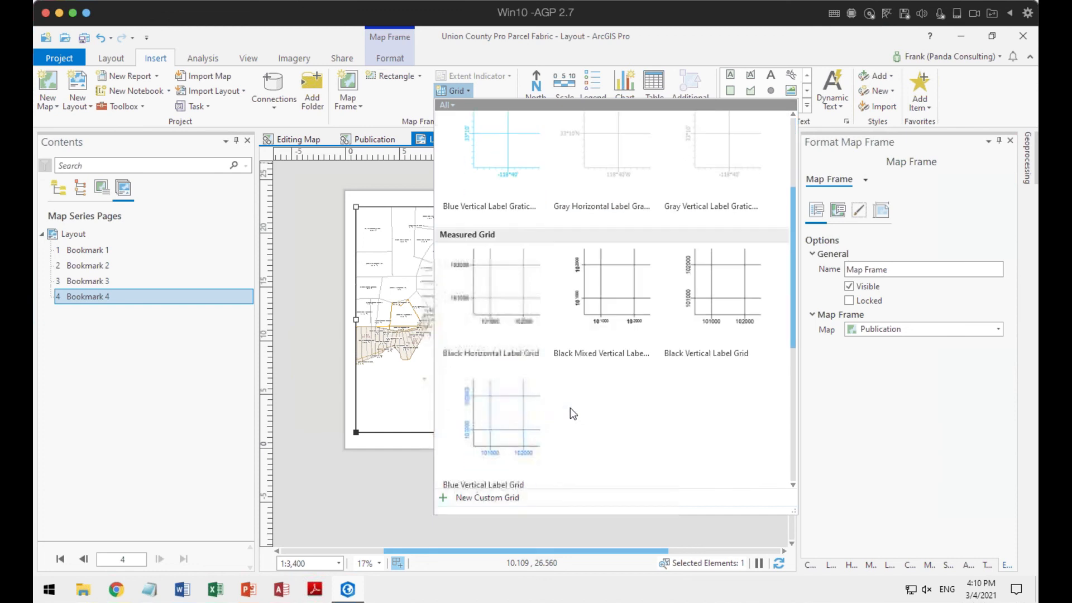
{"action": "left_click", "coordinate": [507, 416]}
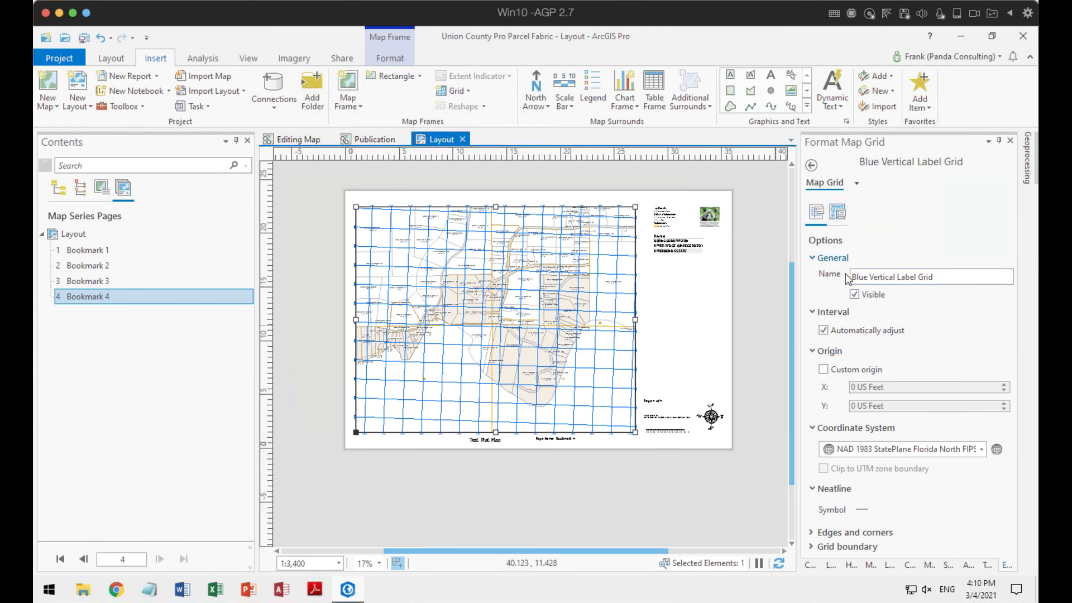
Step: Make the blue color of the map grid's Gridlines component strongly transparent and apply the change
{"action": "left_click", "coordinate": [838, 212]}
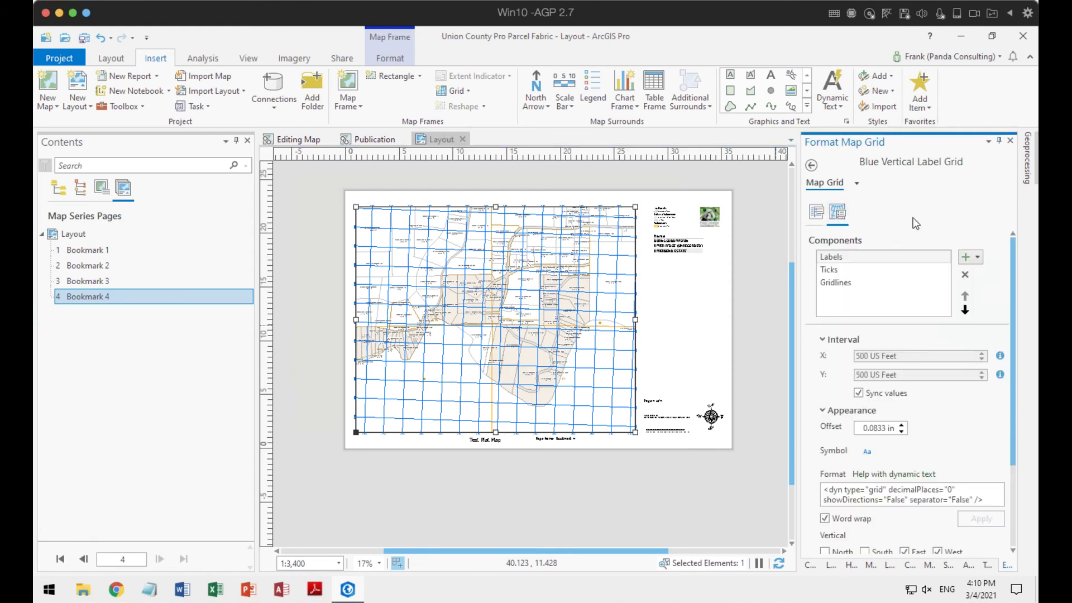
{"action": "left_click", "coordinate": [847, 275]}
{"action": "left_click", "coordinate": [840, 257]}
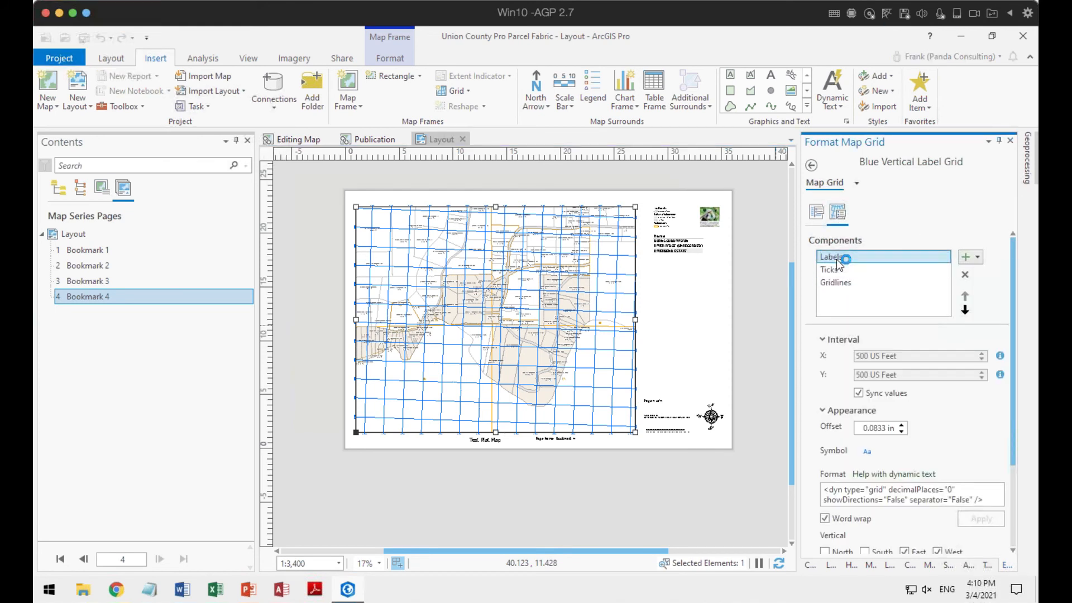
{"action": "left_click", "coordinate": [843, 288]}
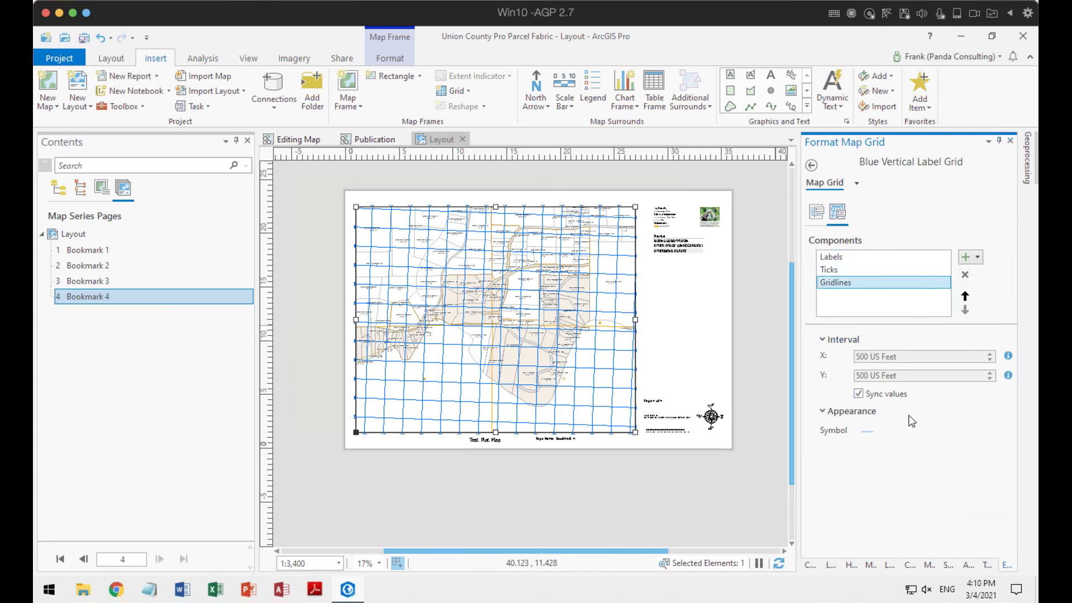
{"action": "left_click", "coordinate": [866, 433]}
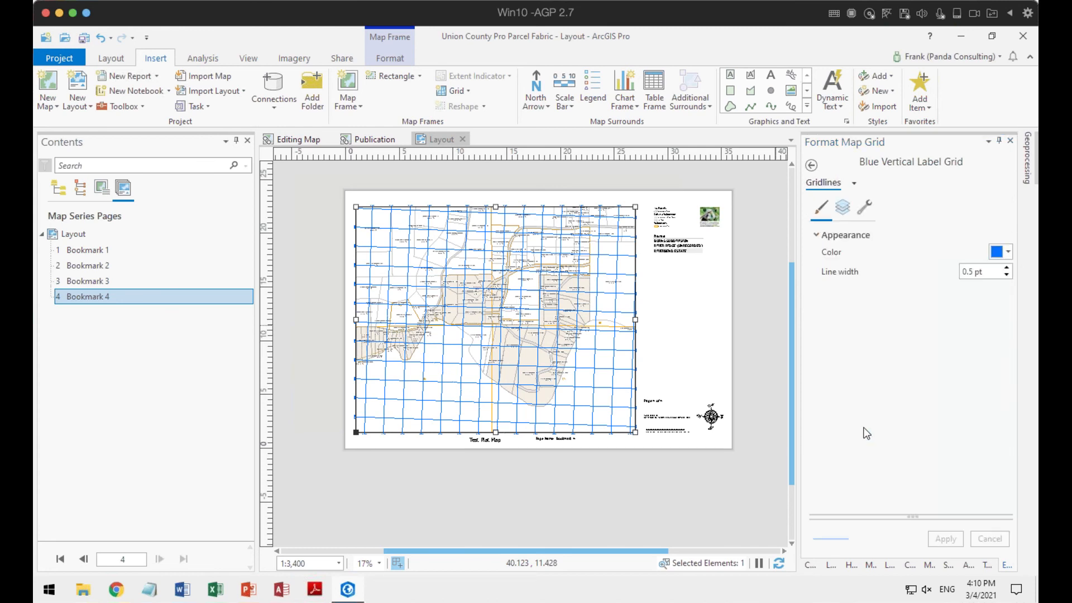
{"action": "left_click", "coordinate": [1009, 252]}
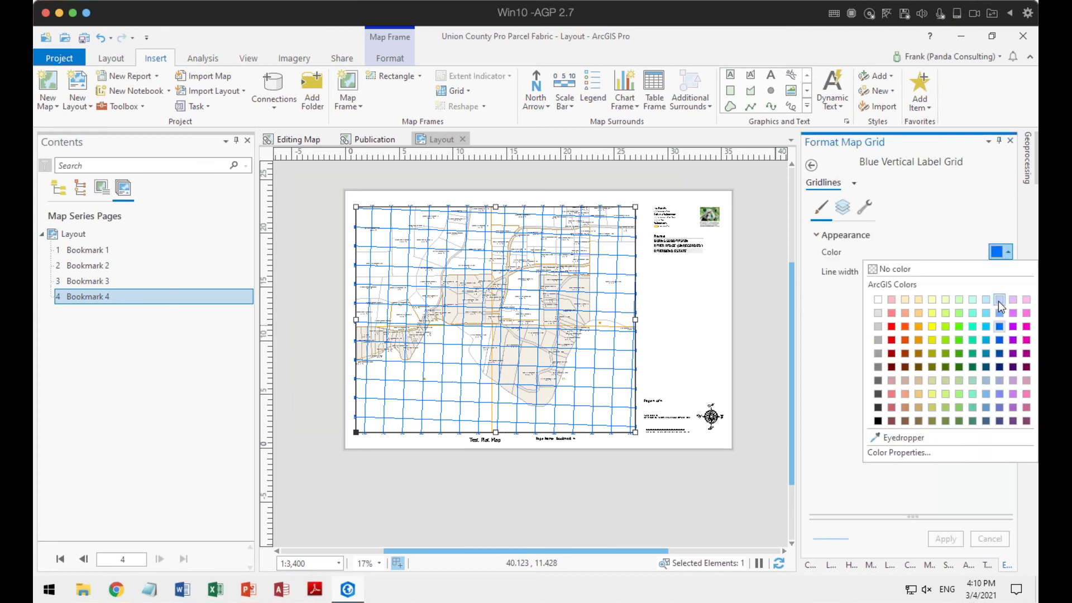
{"action": "left_click", "coordinate": [922, 450]}
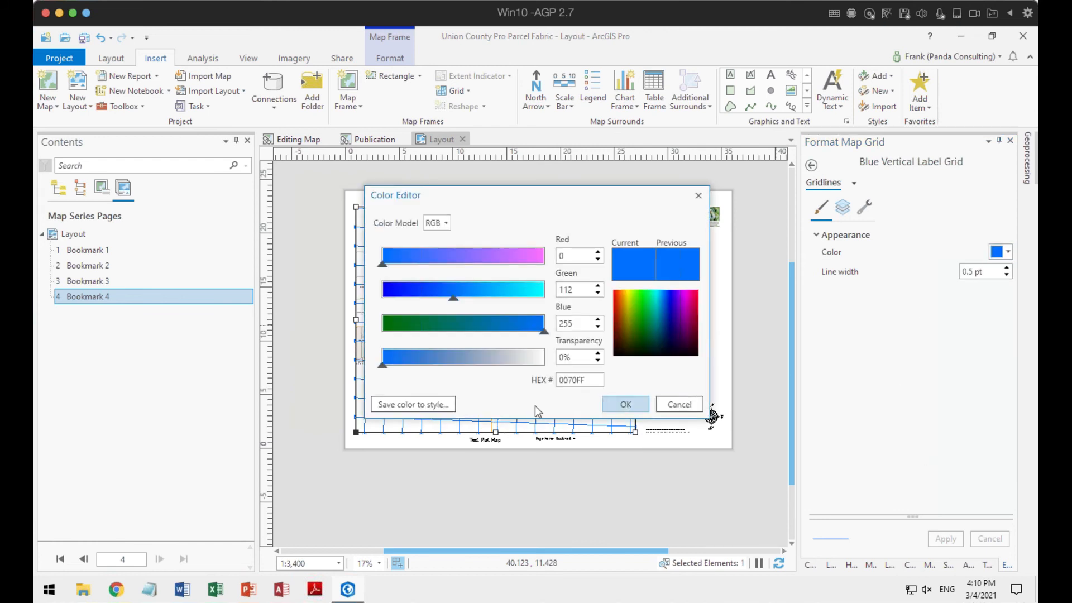
{"action": "left_click", "coordinate": [559, 357]}
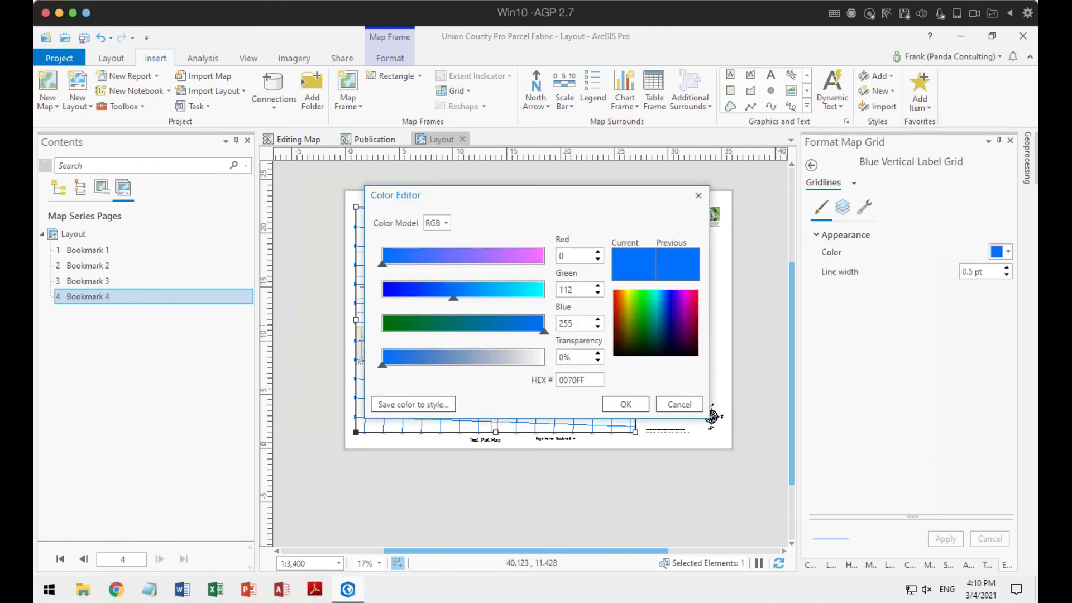
{"action": "type", "text": "7"}
{"action": "left_click", "coordinate": [620, 403]}
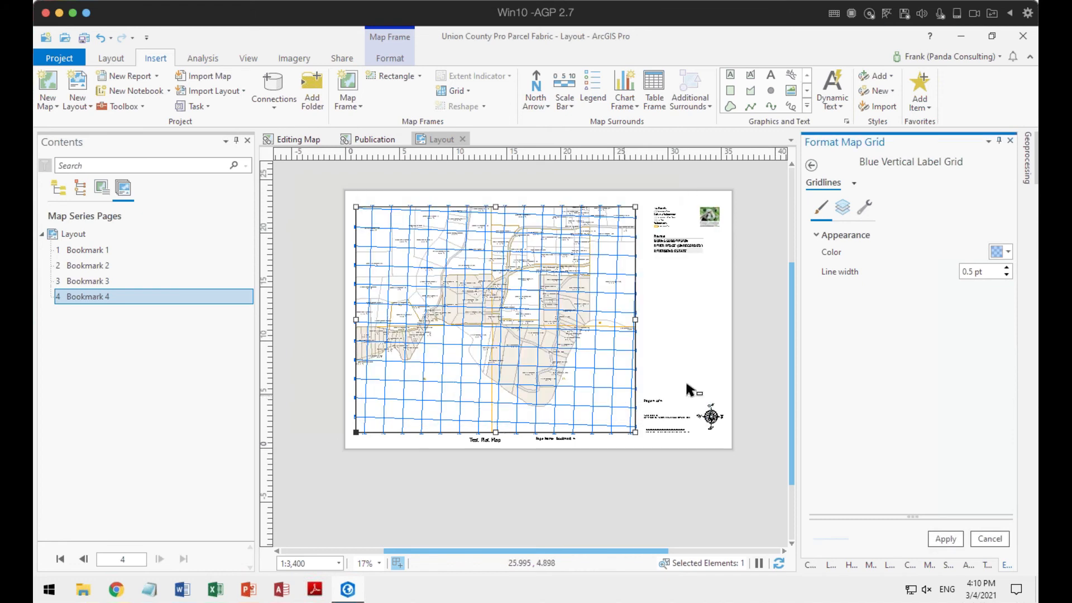
{"action": "left_click", "coordinate": [945, 538]}
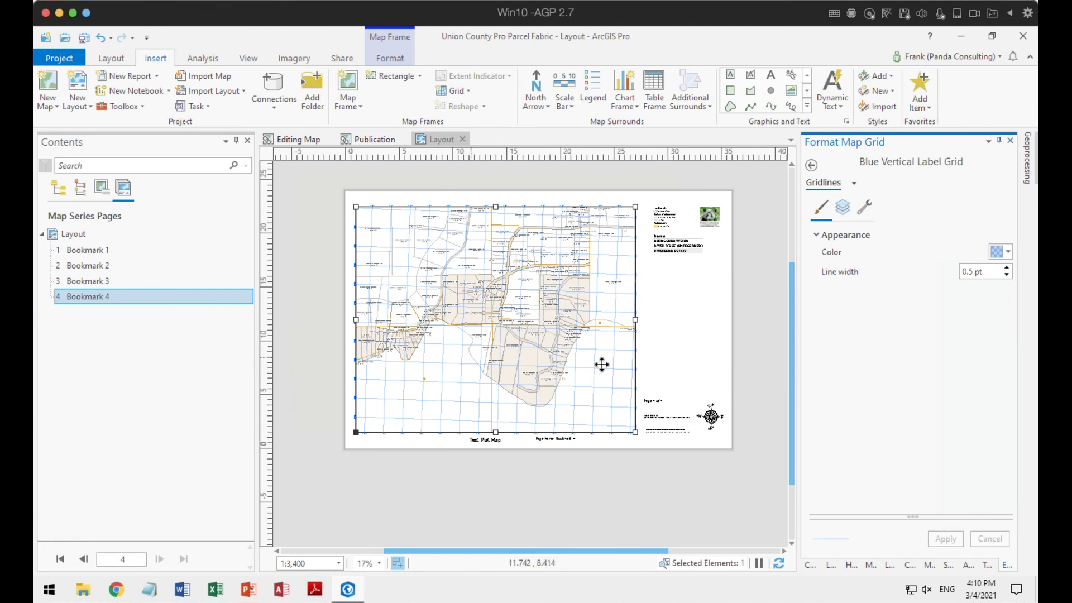
Step: Inspect the grid's coordinate labels along the map frame's edge and check the faded gridlines across the whole layout page
{"action": "scroll", "coordinate": [639, 378], "scroll_direction": "up", "scroll_amount": 2}
{"action": "scroll", "coordinate": [638, 379], "scroll_direction": "up", "scroll_amount": 10}
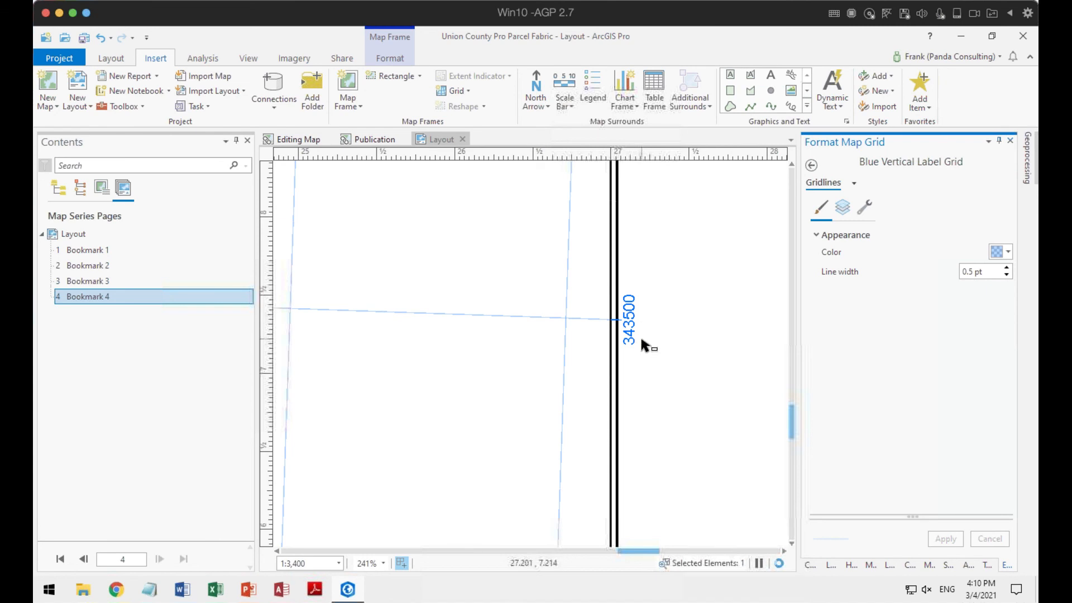
{"action": "scroll", "coordinate": [644, 349], "scroll_direction": "down", "scroll_amount": 12}
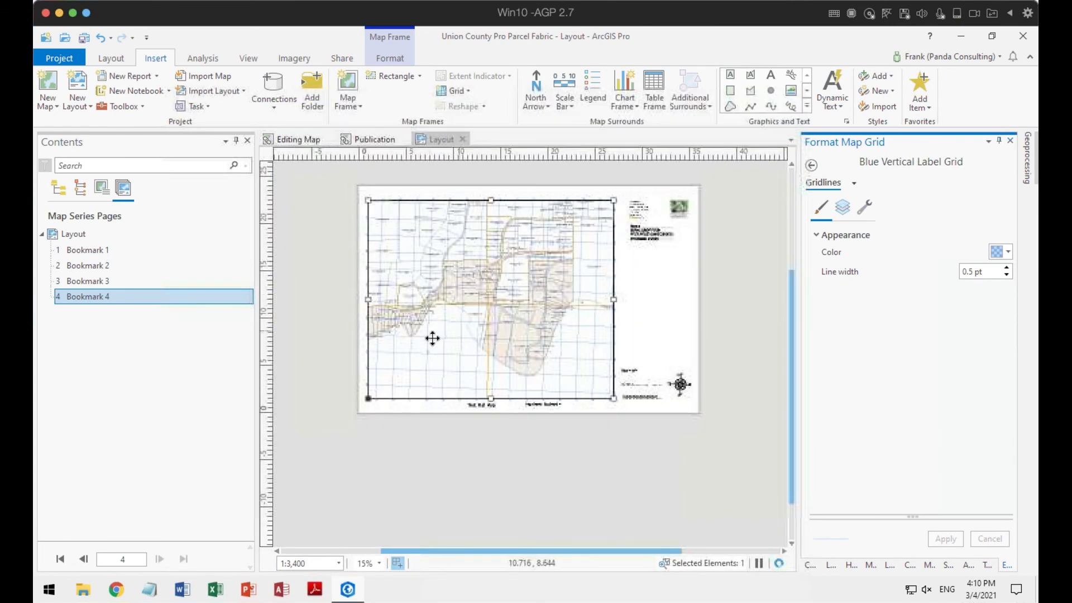
{"action": "left_click", "coordinate": [554, 468]}
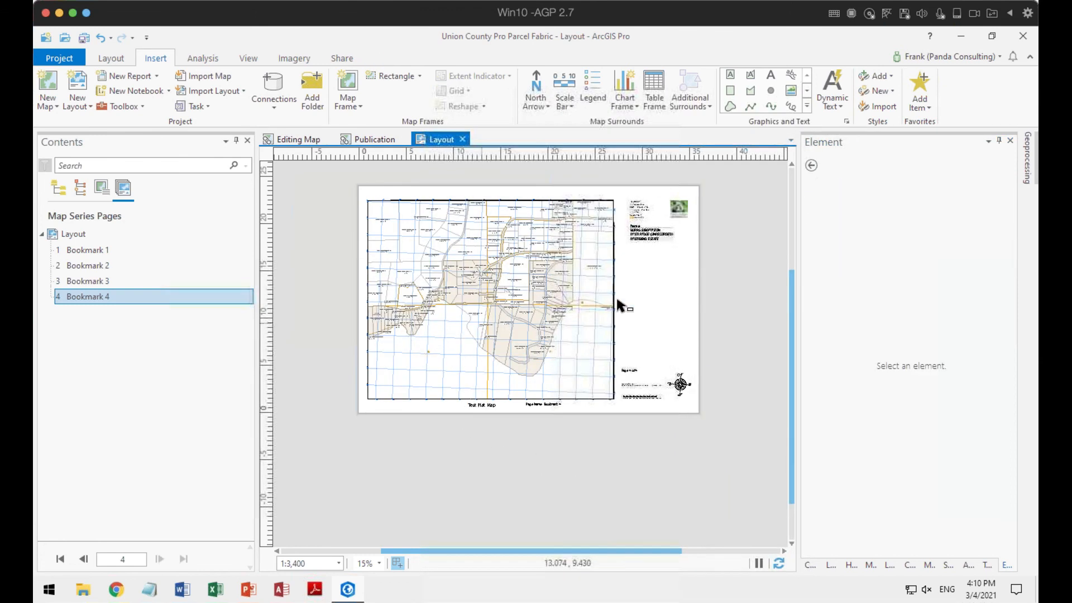
{"action": "left_click", "coordinate": [579, 348]}
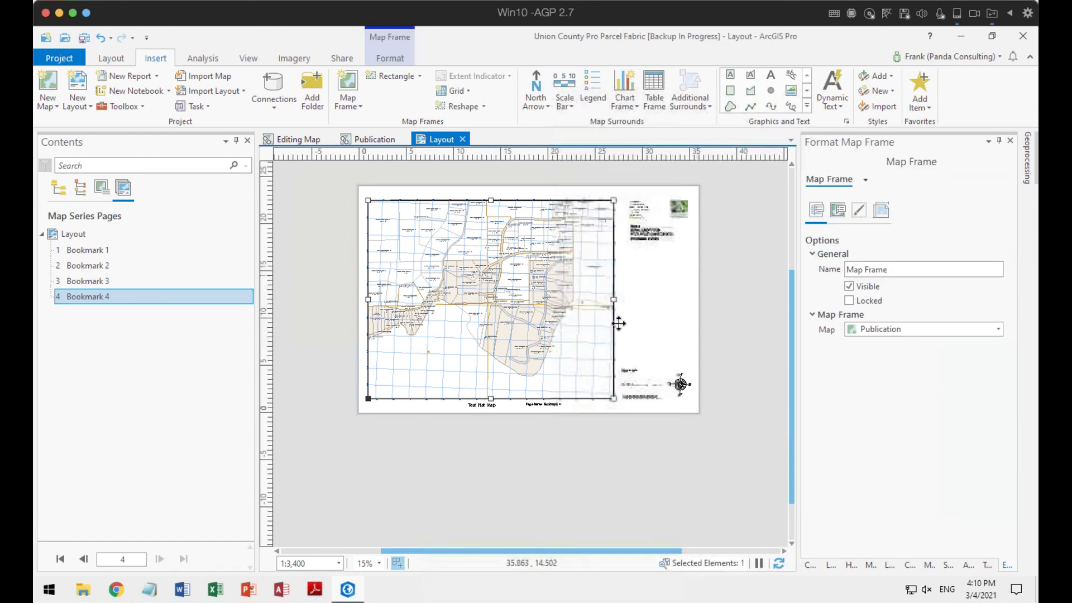
{"action": "left_click", "coordinate": [750, 324]}
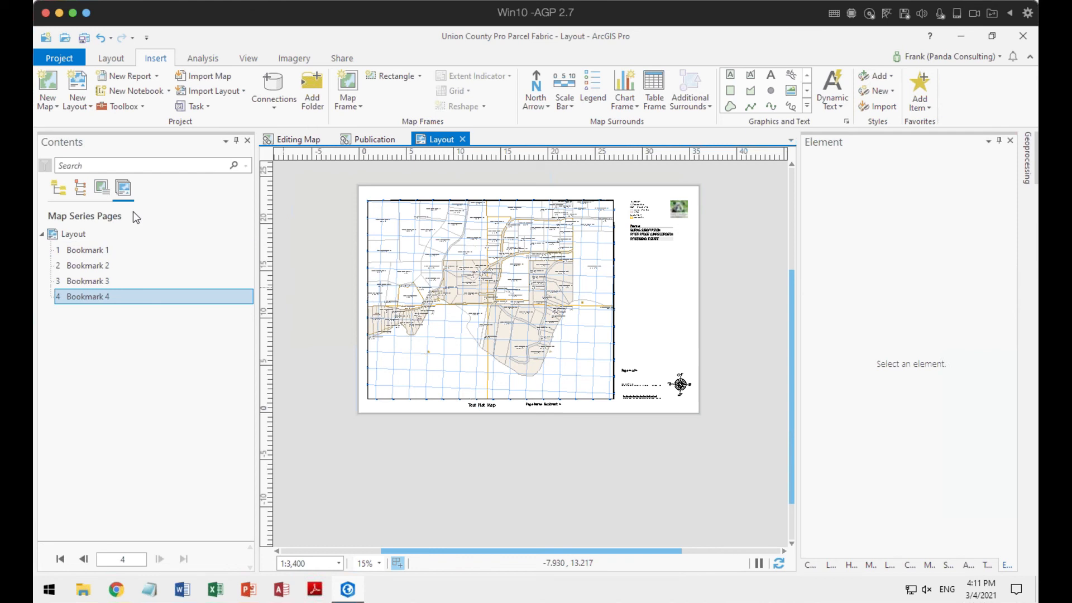
Step: Switch the layout's map series type to Spatial, accepting the replacement of the existing bookmark series
{"action": "right_click", "coordinate": [75, 237]}
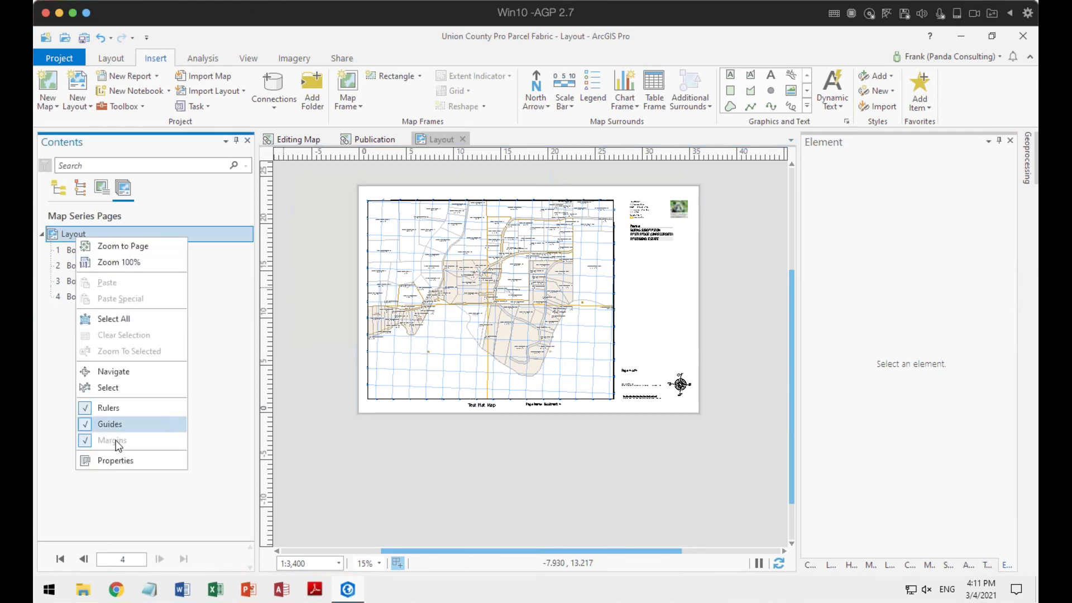
{"action": "left_click", "coordinate": [117, 461]}
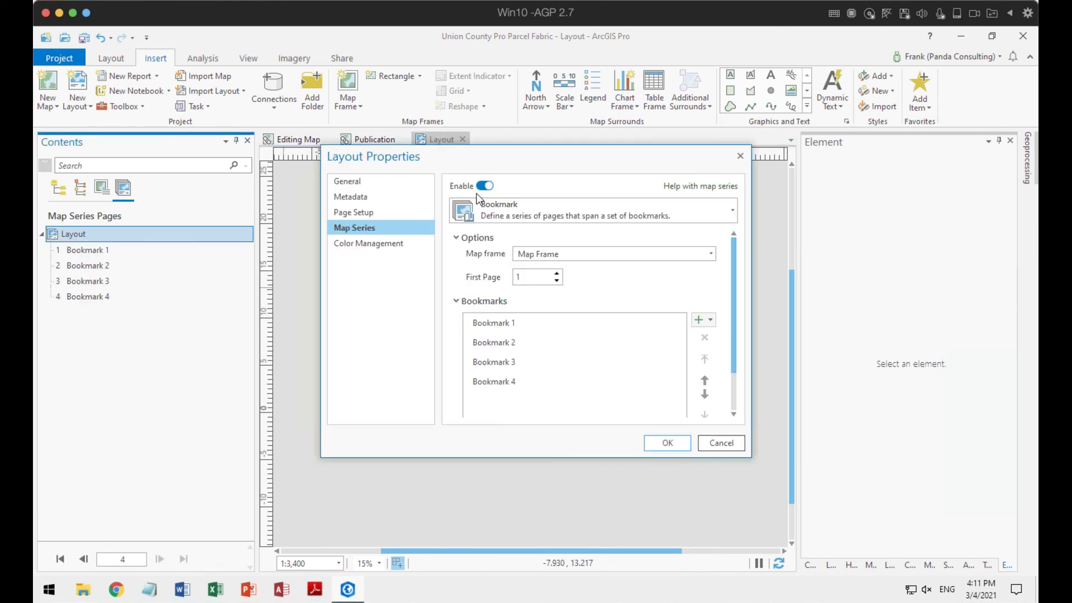
{"action": "left_click", "coordinate": [503, 213]}
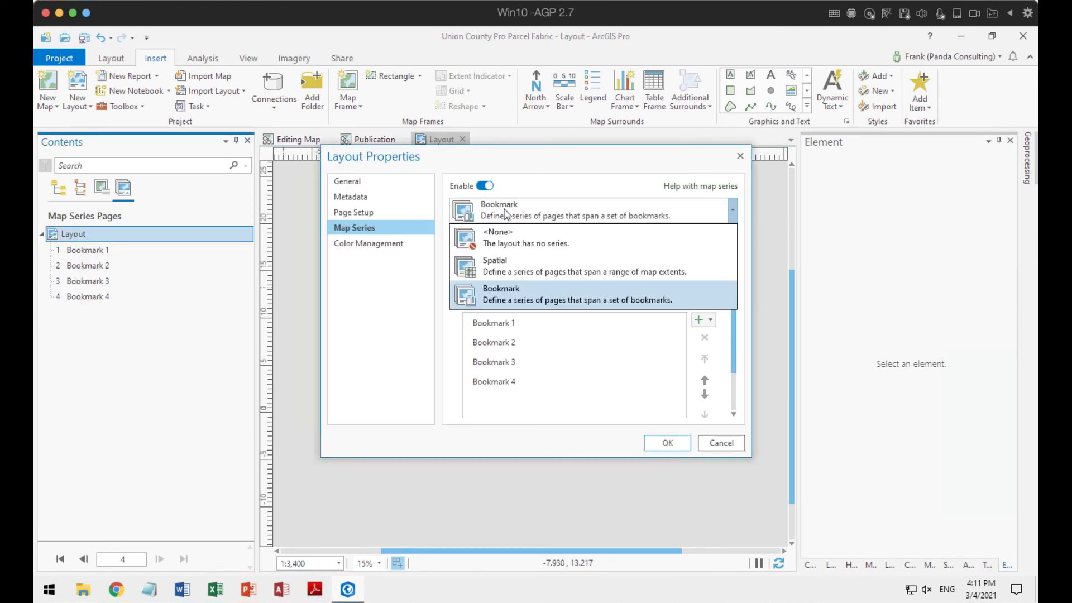
{"action": "left_click", "coordinate": [512, 266]}
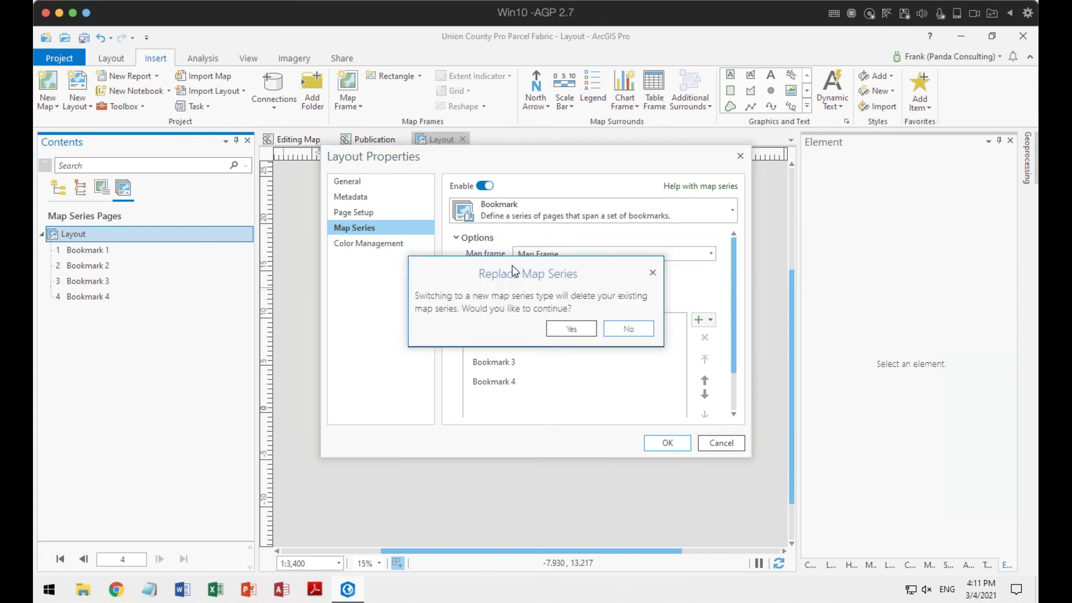
{"action": "left_click", "coordinate": [570, 330]}
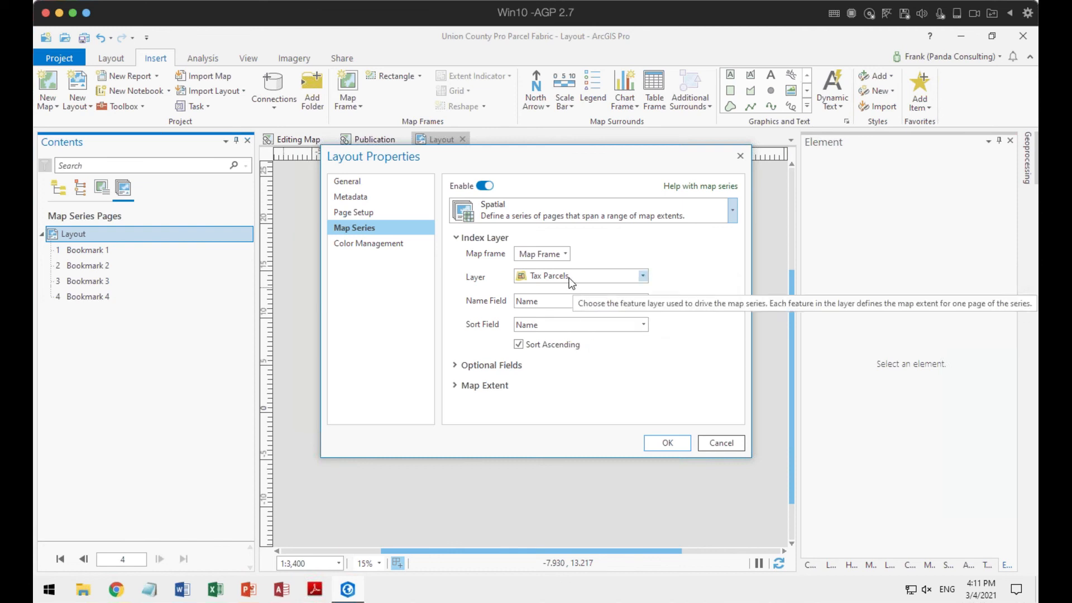
Step: Set the spatial series' index layer to Public Land Survey System, with STR as both the name field and the sort field
{"action": "left_click", "coordinate": [572, 279]}
{"action": "left_click", "coordinate": [570, 337]}
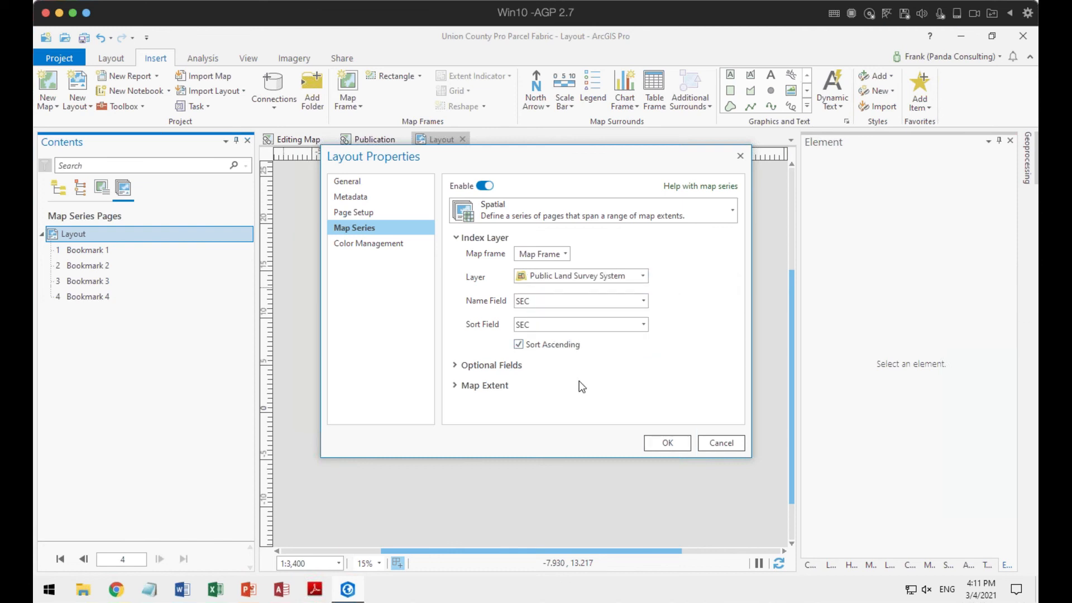
{"action": "left_click", "coordinate": [643, 302]}
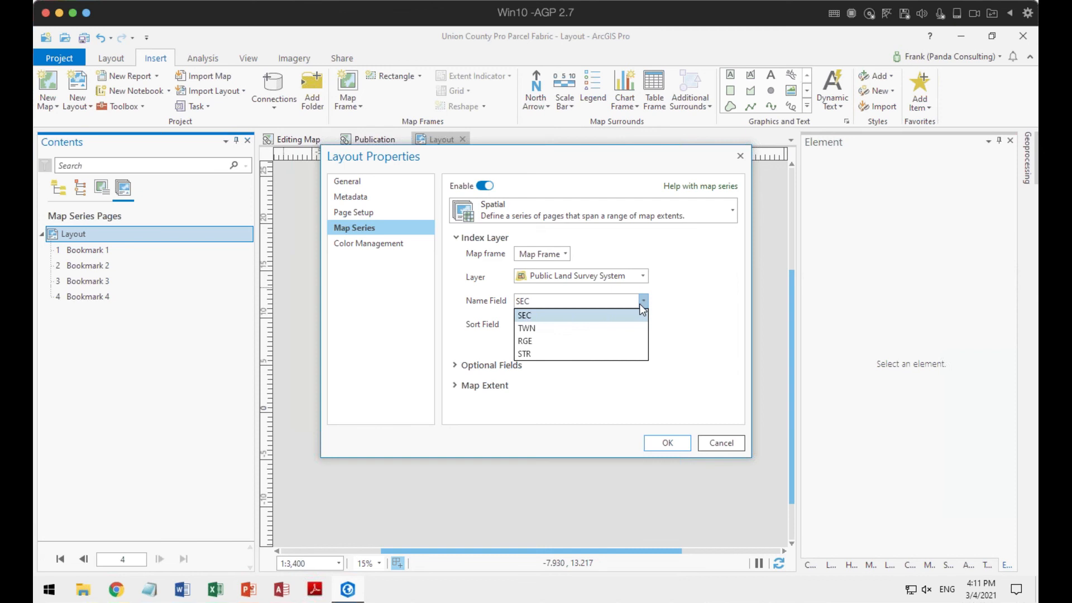
{"action": "left_click", "coordinate": [556, 356]}
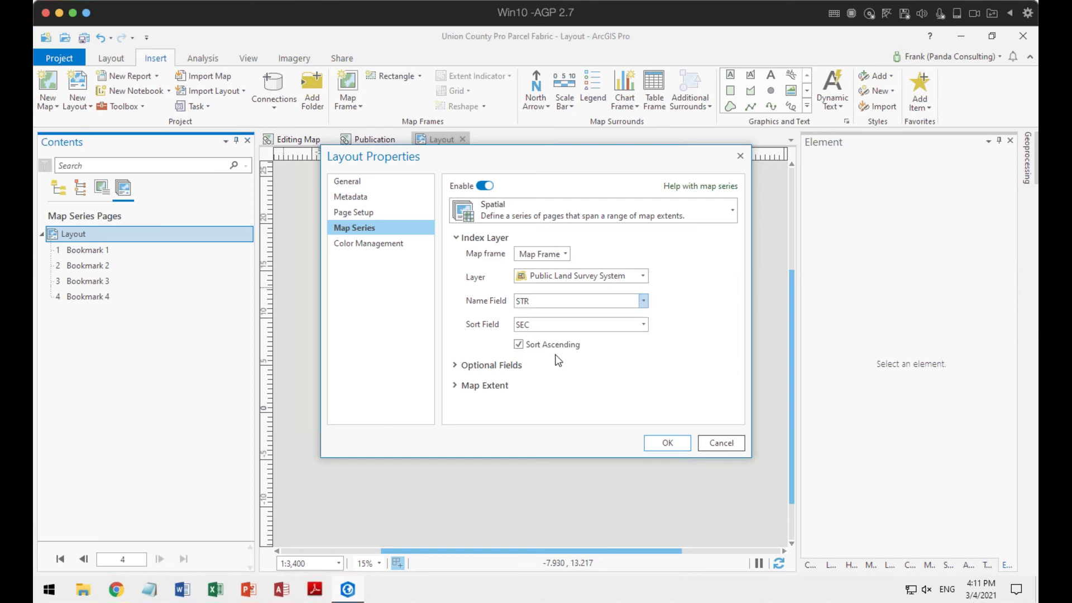
{"action": "left_click", "coordinate": [643, 325]}
{"action": "left_click", "coordinate": [551, 391]}
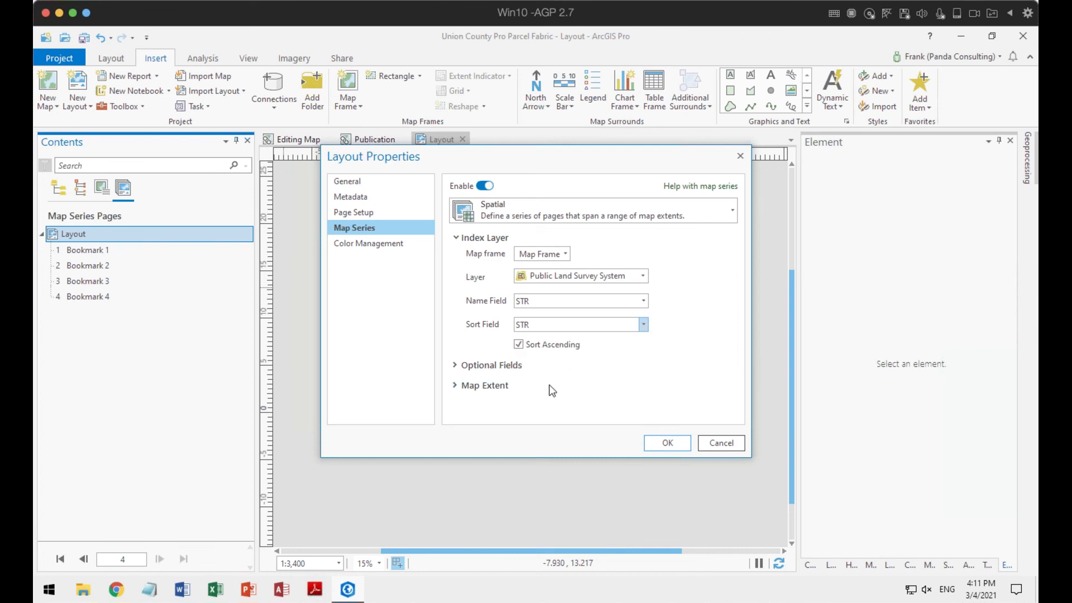
Step: Expand the spatial map series' optional fields and examine the grouping, page number, rotation and spatial reference settings
{"action": "left_click", "coordinate": [455, 365]}
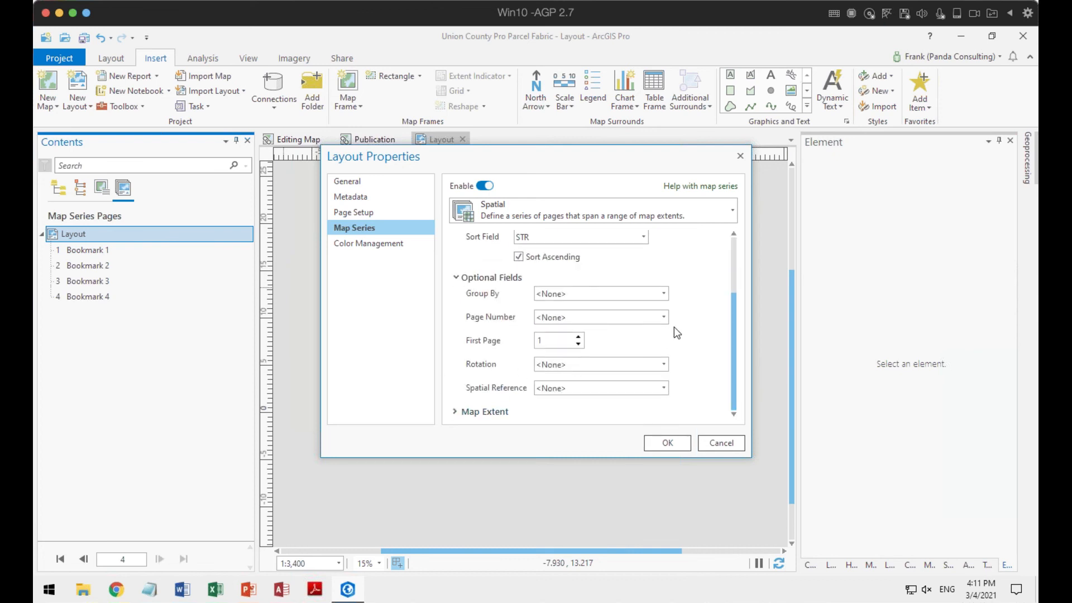
{"action": "scroll", "coordinate": [686, 338], "scroll_direction": "up", "scroll_amount": 3}
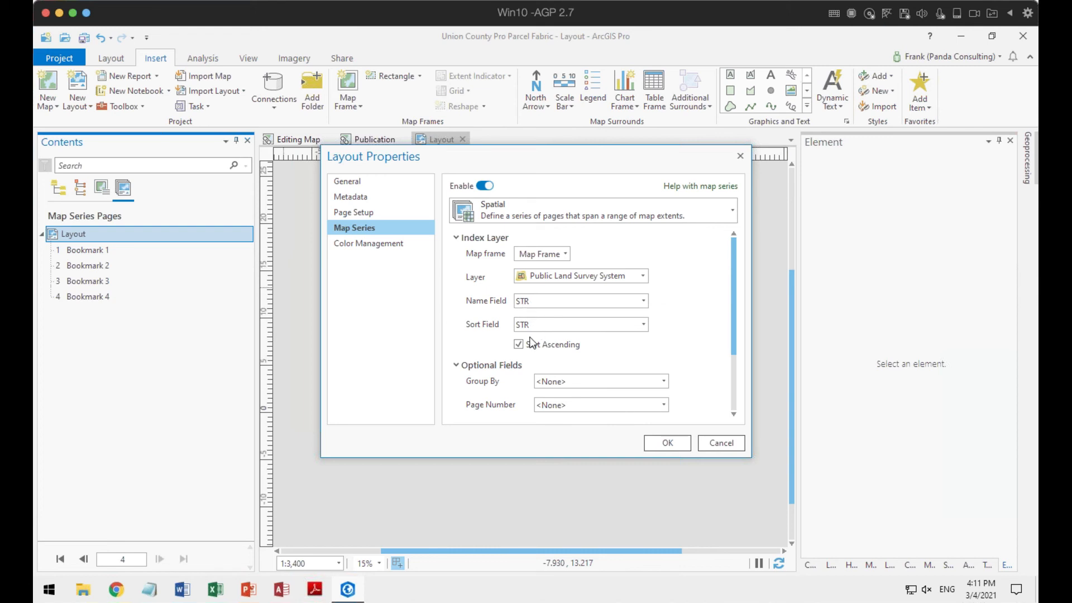
{"action": "scroll", "coordinate": [709, 332], "scroll_direction": "down", "scroll_amount": 3}
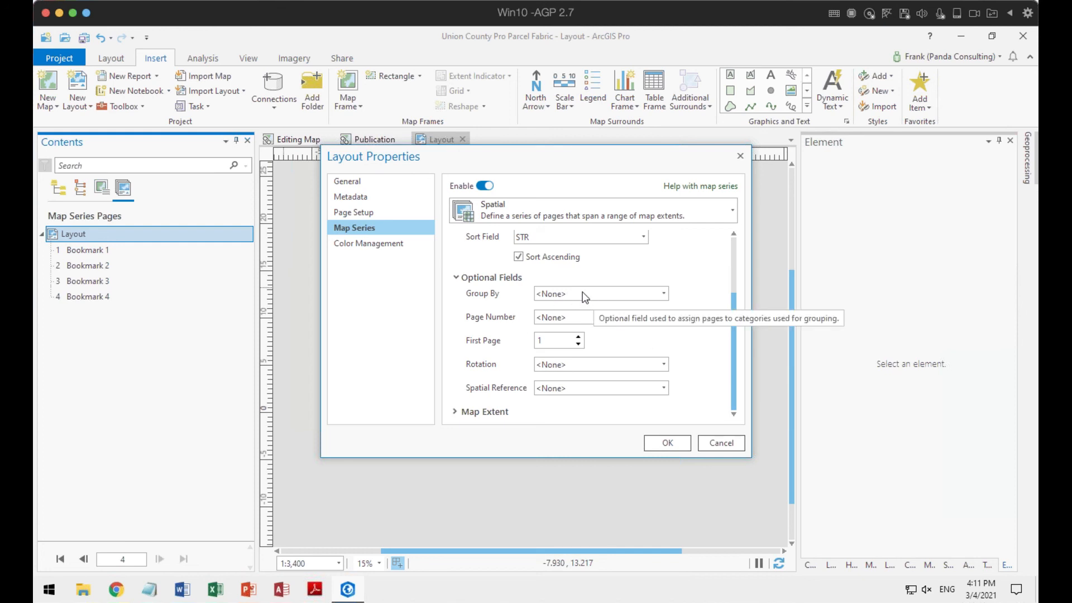
Step: Review the spatial series' map extent options, keep Best Fit Extent, and apply the map series to the layout
{"action": "left_click", "coordinate": [460, 412]}
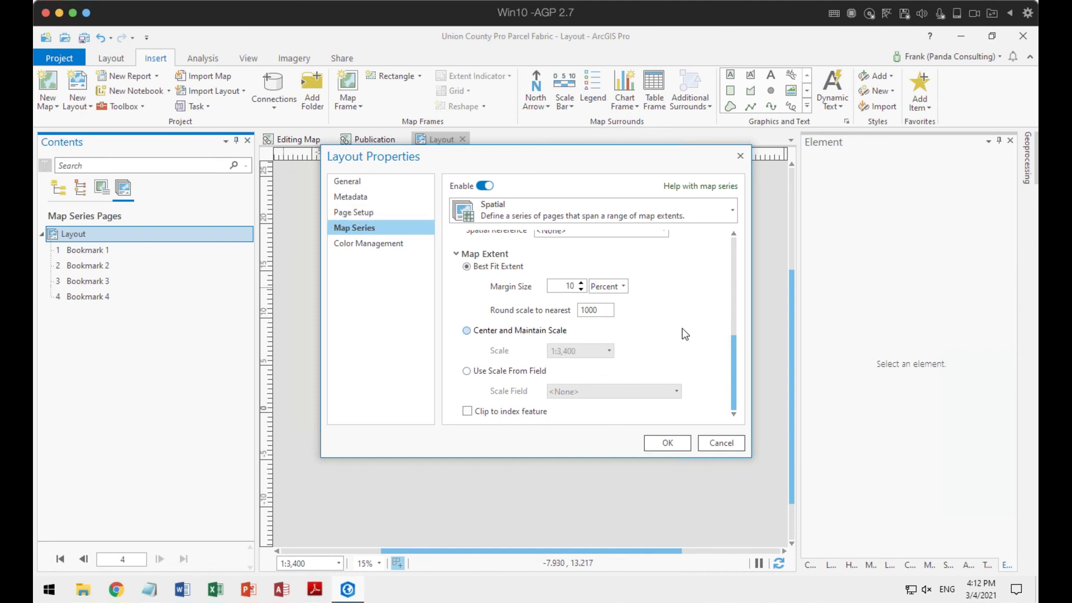
{"action": "mouse_move", "coordinate": [733, 353]}
{"action": "left_mouse_down"}
{"action": "mouse_move", "coordinate": [728, 257]}
{"action": "mouse_move", "coordinate": [726, 360]}
{"action": "left_mouse_up"}
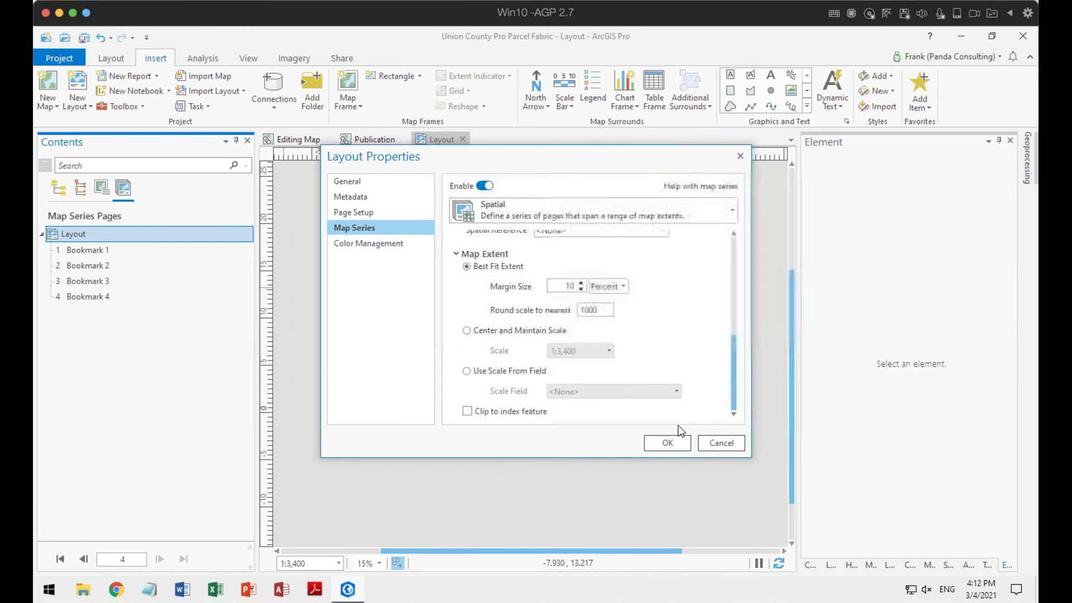
{"action": "left_click", "coordinate": [670, 443]}
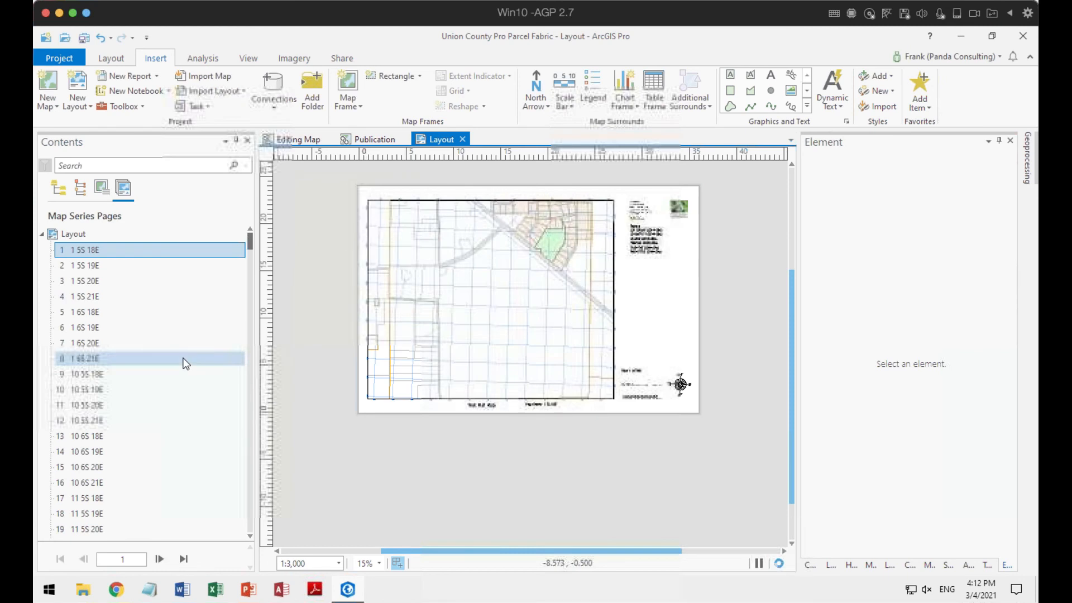
Step: Reopen the layout's properties and review the page setup, index layer, optional fields and map extent settings of the series
{"action": "right_click", "coordinate": [75, 235]}
{"action": "left_click", "coordinate": [116, 457]}
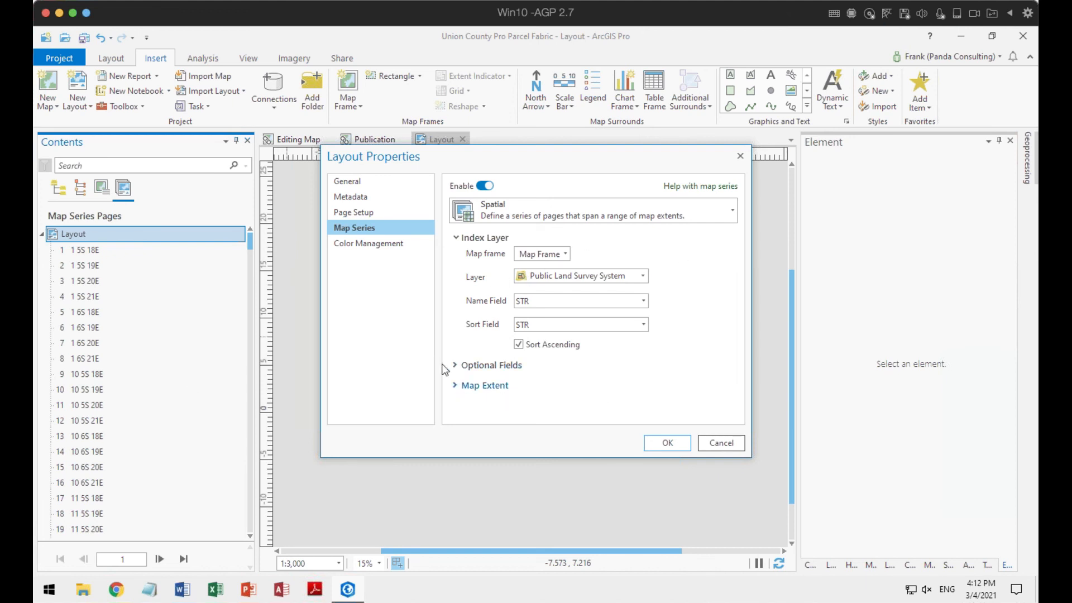
{"action": "left_click", "coordinate": [351, 214]}
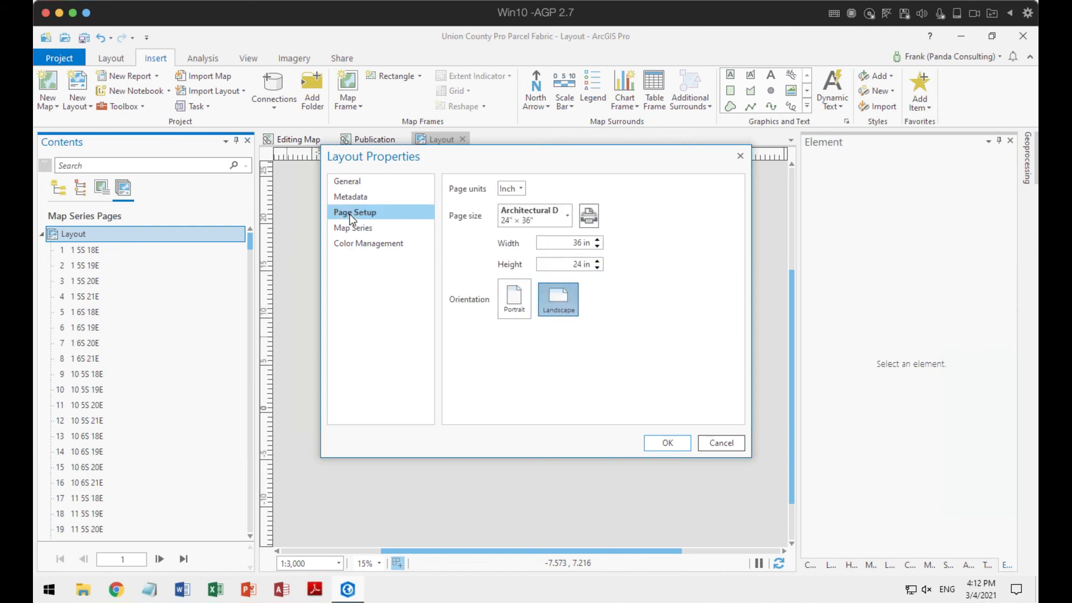
{"action": "left_click", "coordinate": [352, 227]}
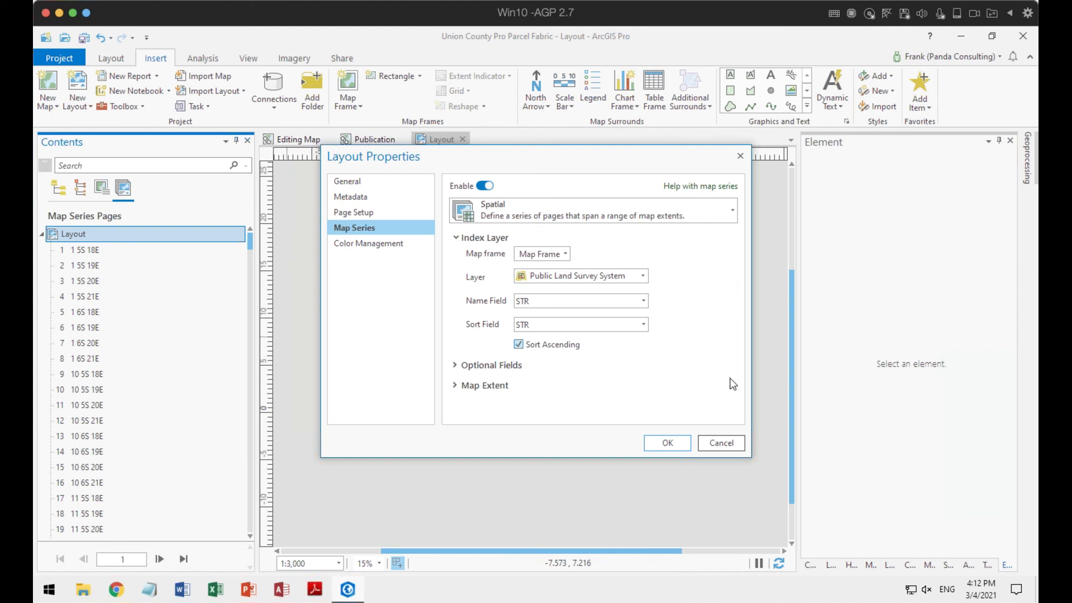
{"action": "left_click", "coordinate": [455, 366]}
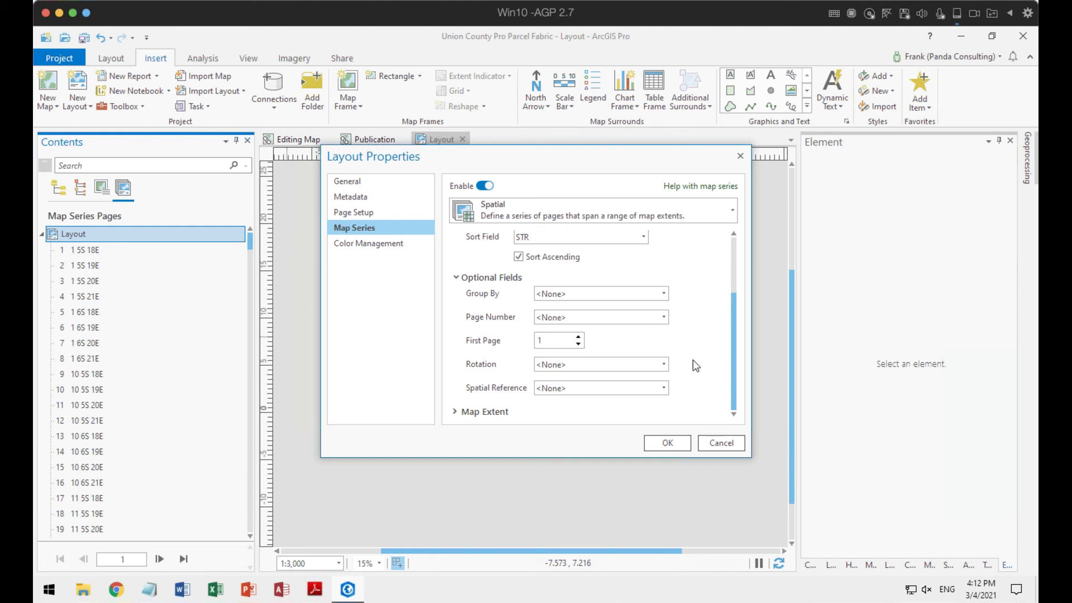
{"action": "left_click", "coordinate": [460, 413]}
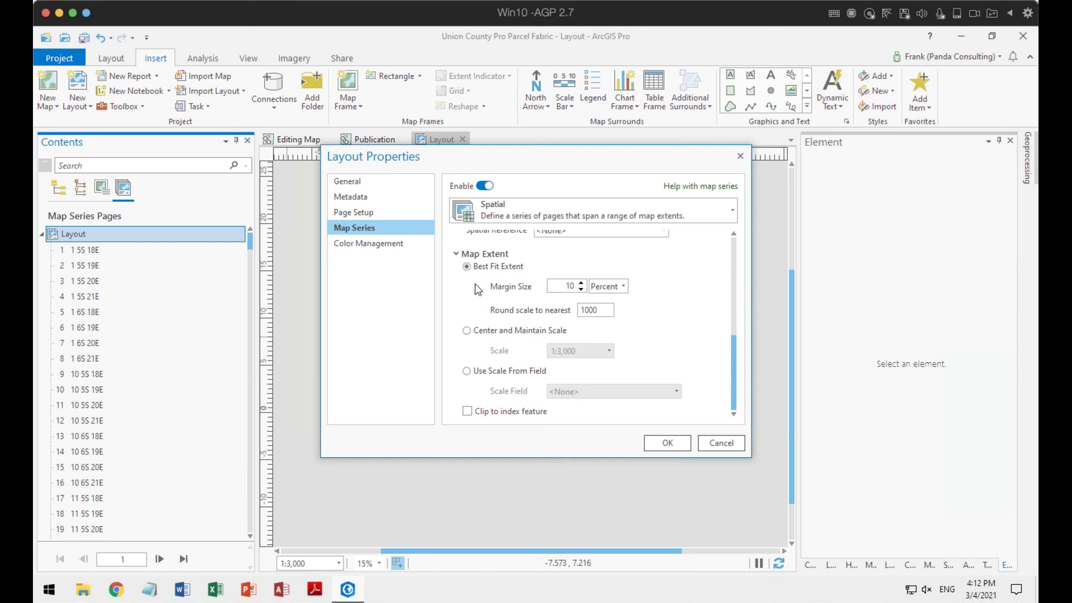
{"action": "left_click", "coordinate": [668, 442]}
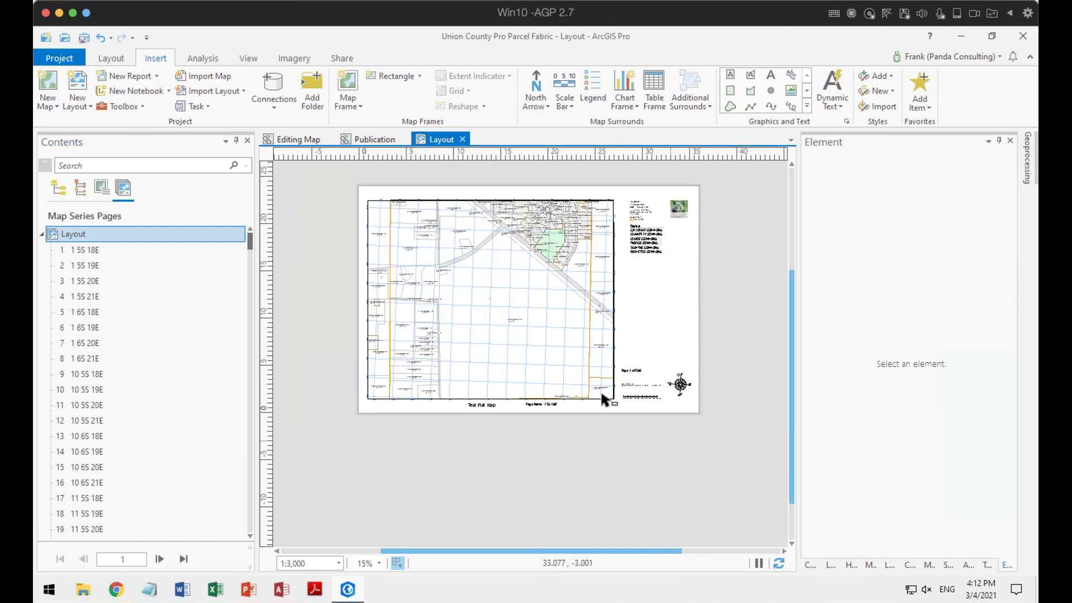
Step: Open series pages 1 6S 18E, 1 6S 19E and 1 6S 21E and inspect the dynamic page name and page number
{"action": "left_click", "coordinate": [79, 317]}
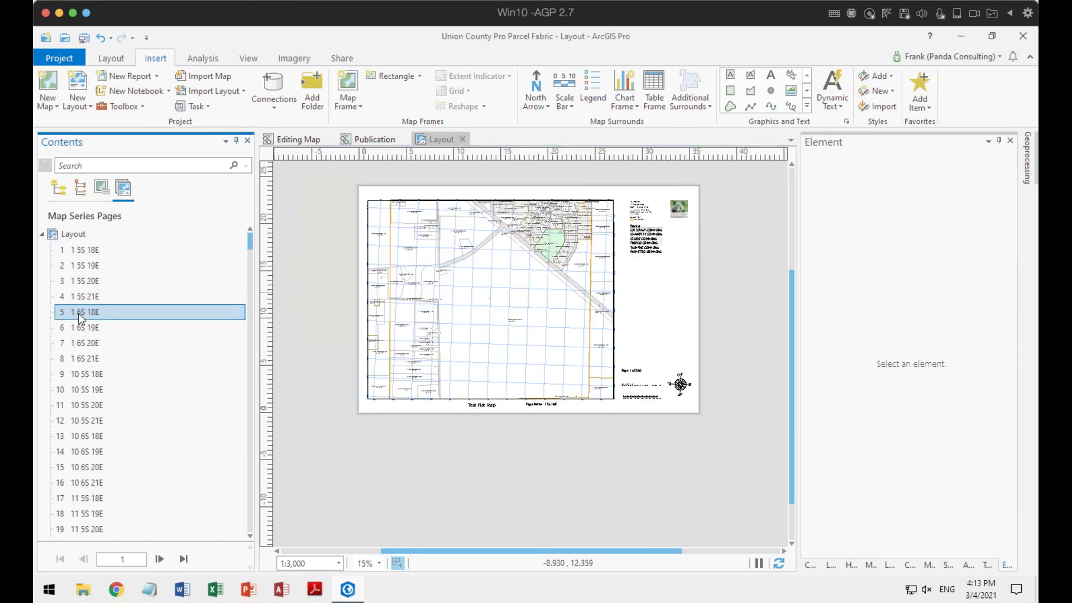
{"action": "double_click", "coordinate": [79, 316]}
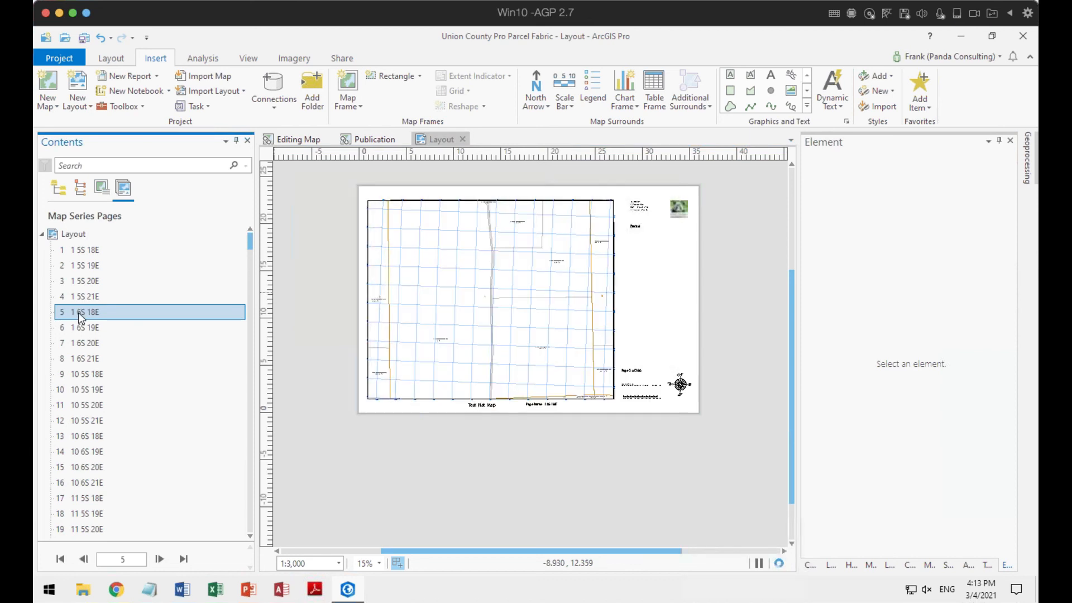
{"action": "double_click", "coordinate": [77, 331]}
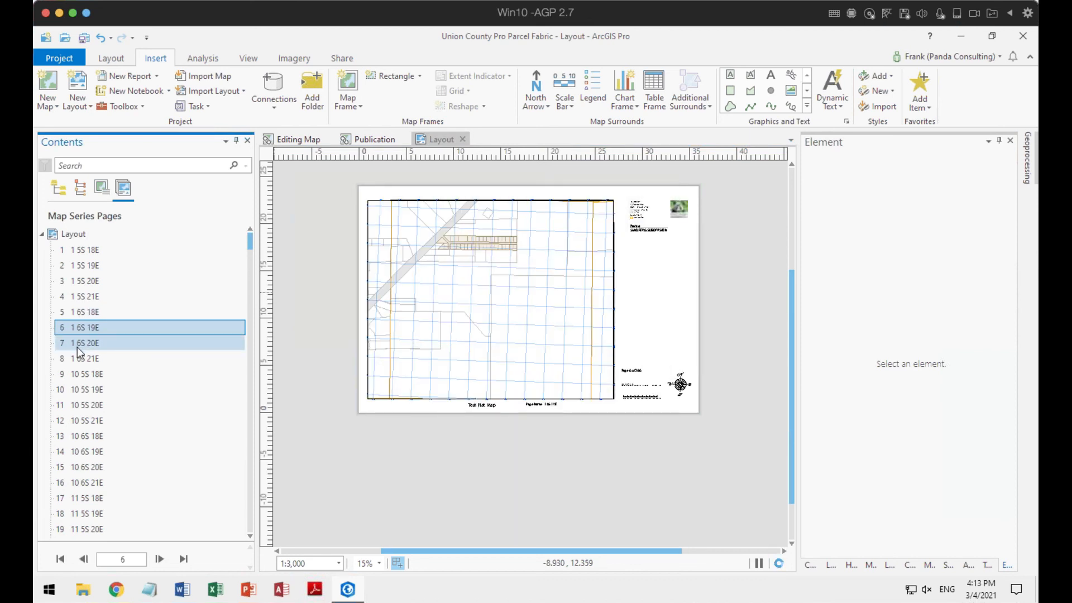
{"action": "double_click", "coordinate": [76, 362]}
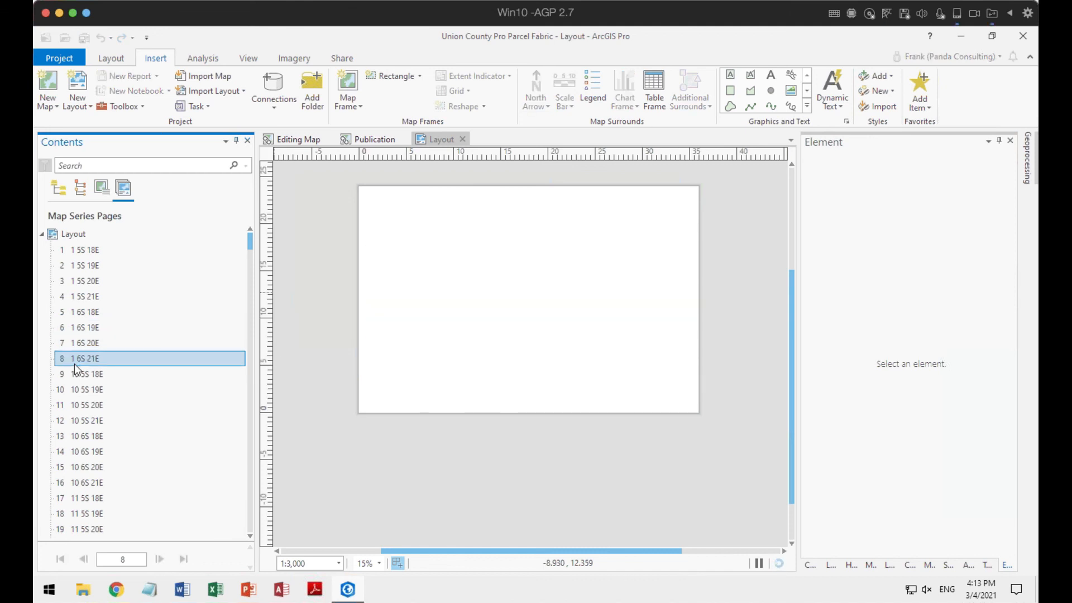
{"action": "scroll", "coordinate": [543, 427], "scroll_direction": "up", "scroll_amount": 1}
{"action": "scroll", "coordinate": [543, 427], "scroll_direction": "up", "scroll_amount": 4}
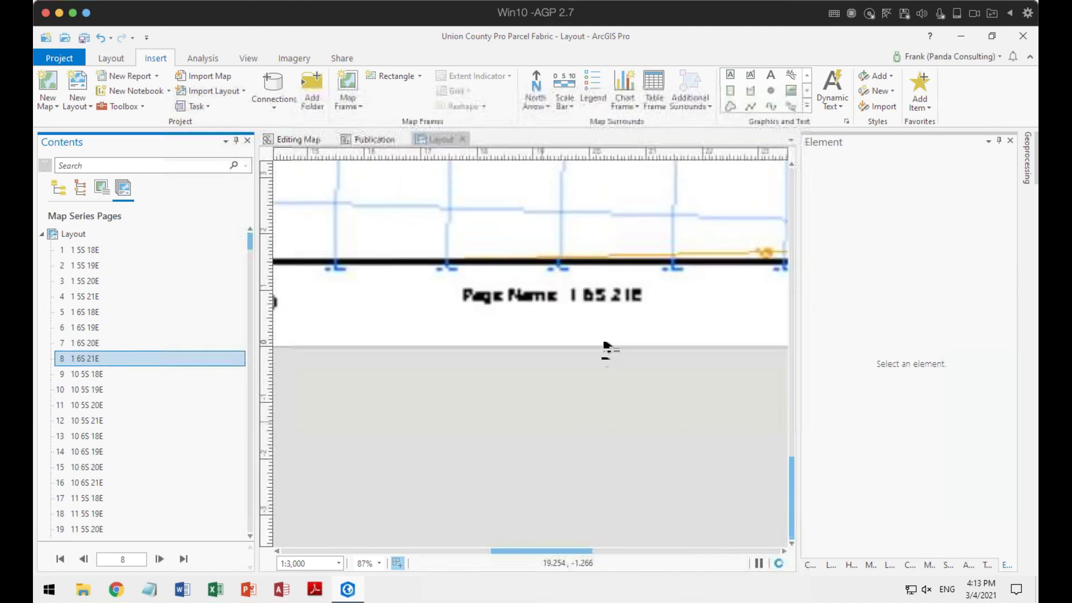
{"action": "scroll", "coordinate": [652, 319], "scroll_direction": "down", "scroll_amount": 4}
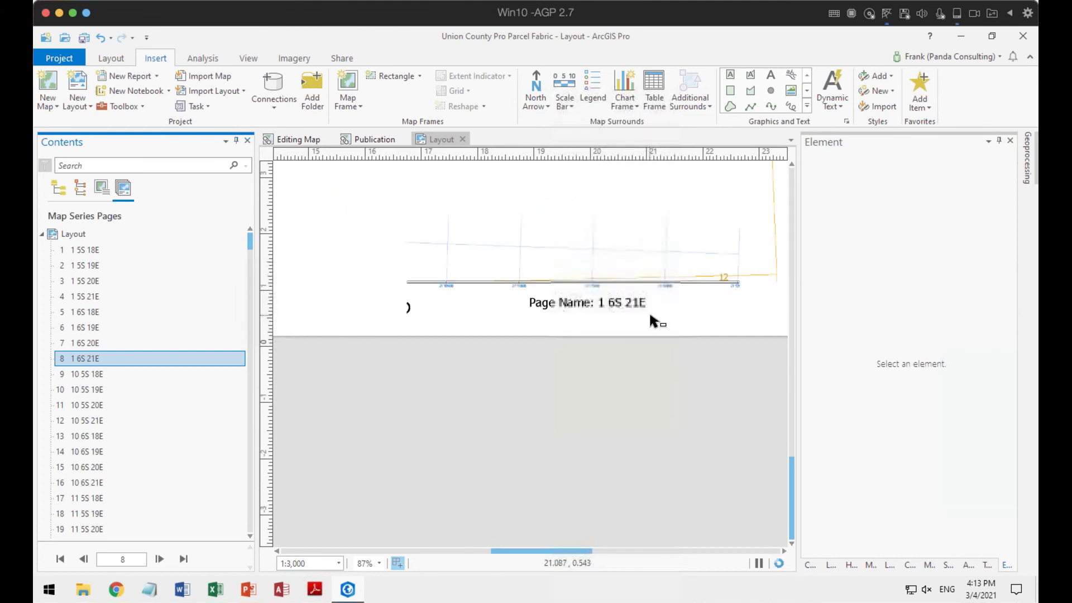
{"action": "scroll", "coordinate": [581, 314], "scroll_direction": "up", "scroll_amount": 3}
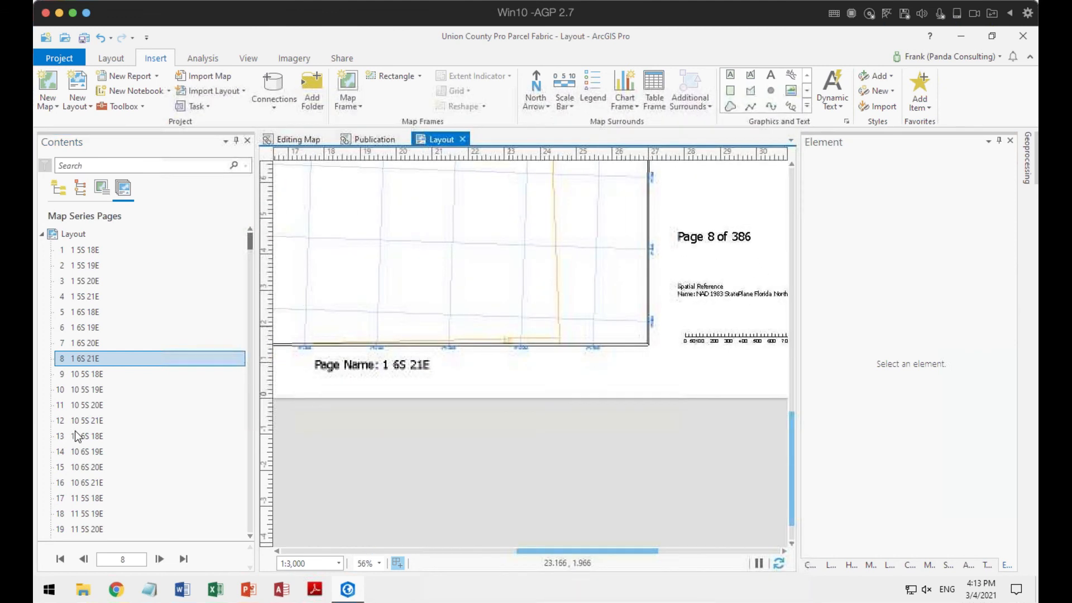
Step: Check the dynamic page text on series pages 10 6S 21E, 11 5S 18E, 11 6S 18E, 11 6S 21E and 12 6S 20E
{"action": "left_click", "coordinate": [85, 486]}
{"action": "left_click", "coordinate": [85, 486]}
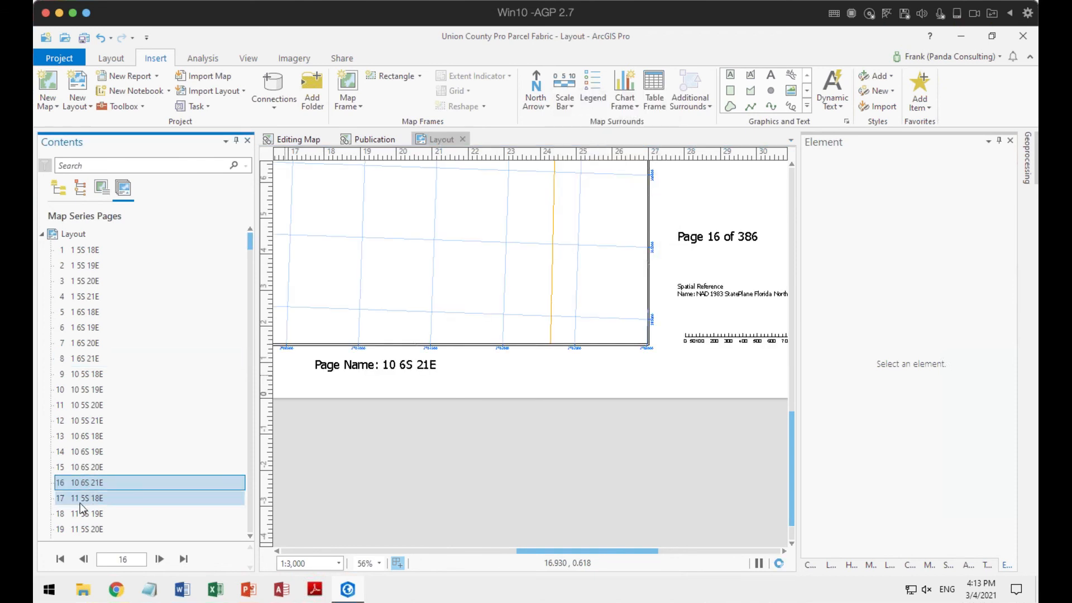
{"action": "left_click", "coordinate": [80, 505]}
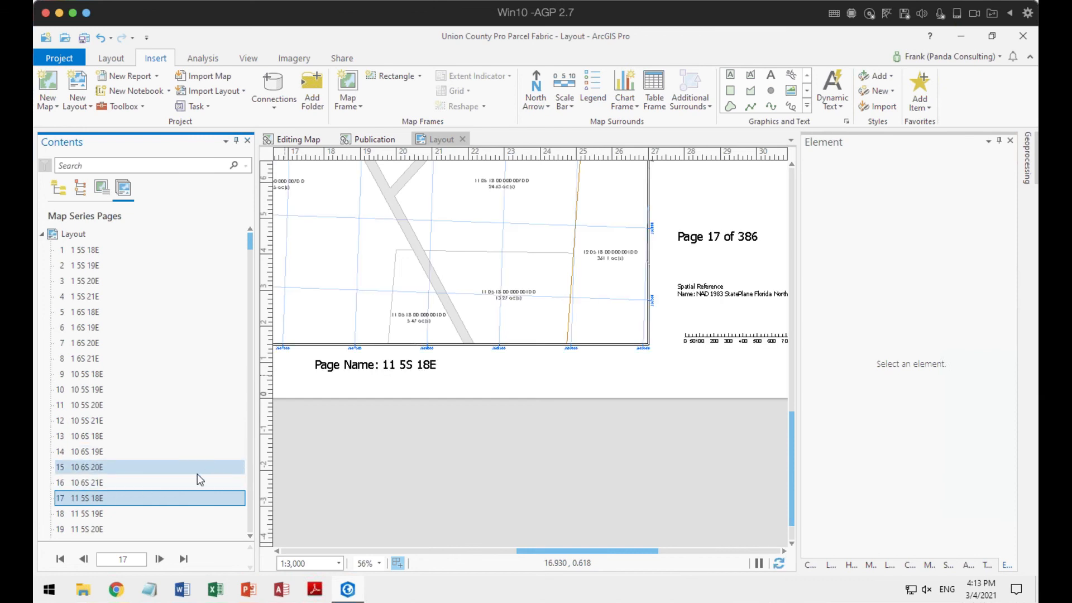
{"action": "scroll", "coordinate": [159, 446], "scroll_direction": "down", "scroll_amount": 2}
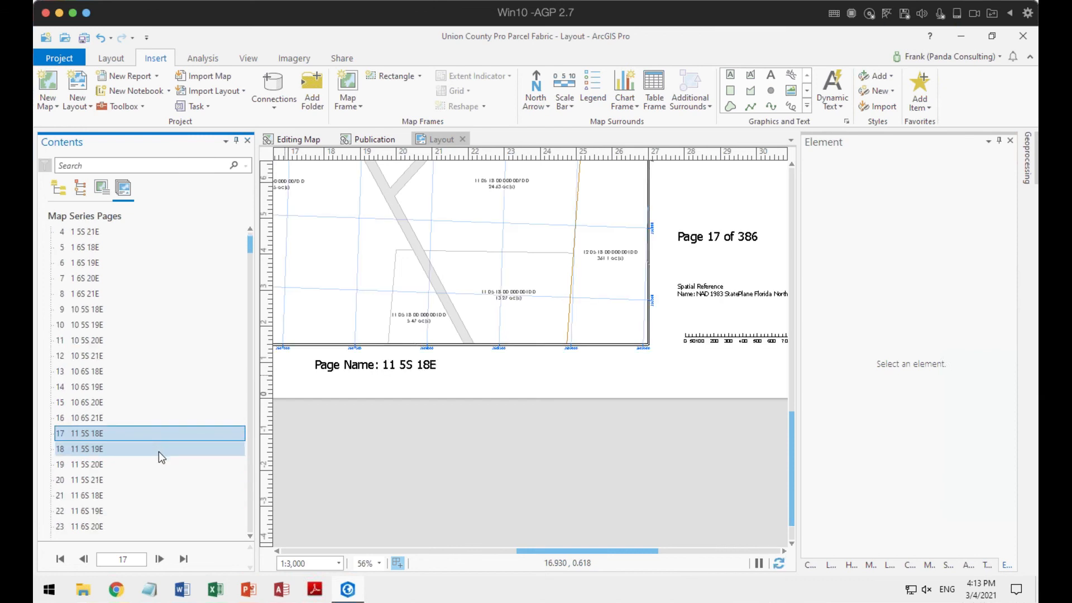
{"action": "scroll", "coordinate": [158, 451], "scroll_direction": "down", "scroll_amount": 1}
{"action": "left_click", "coordinate": [86, 468]}
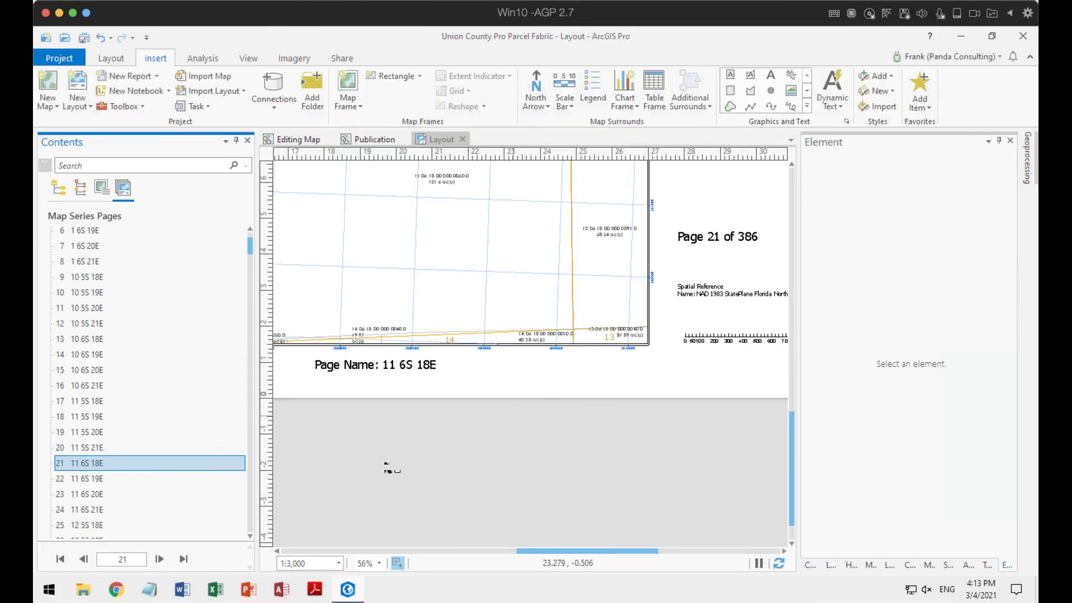
{"action": "left_click_drag", "start_coordinate": [414, 442], "coordinate": [596, 486]}
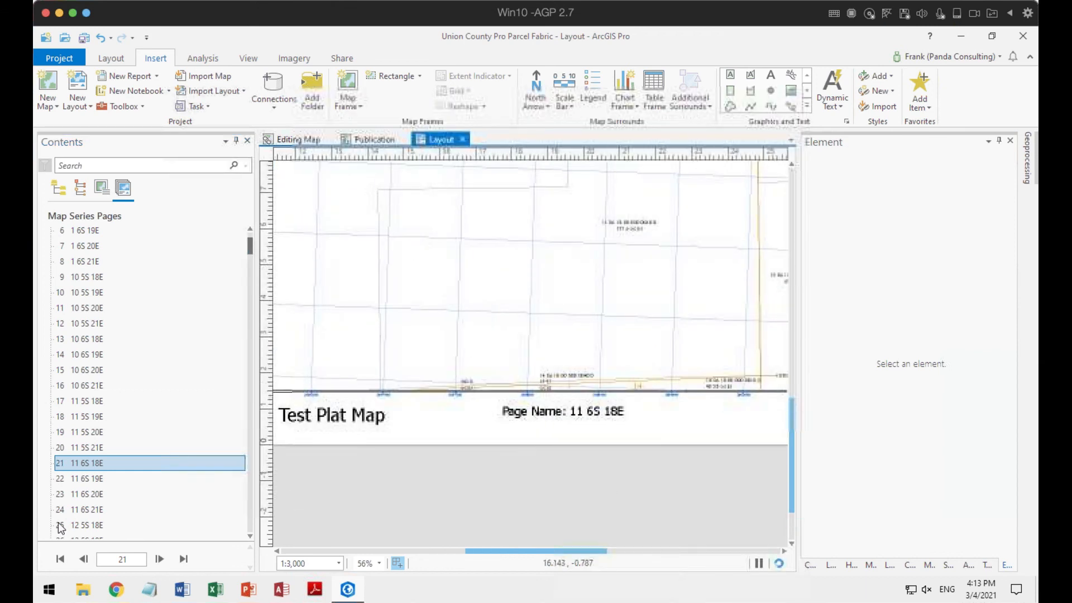
{"action": "double_click", "coordinate": [78, 509]}
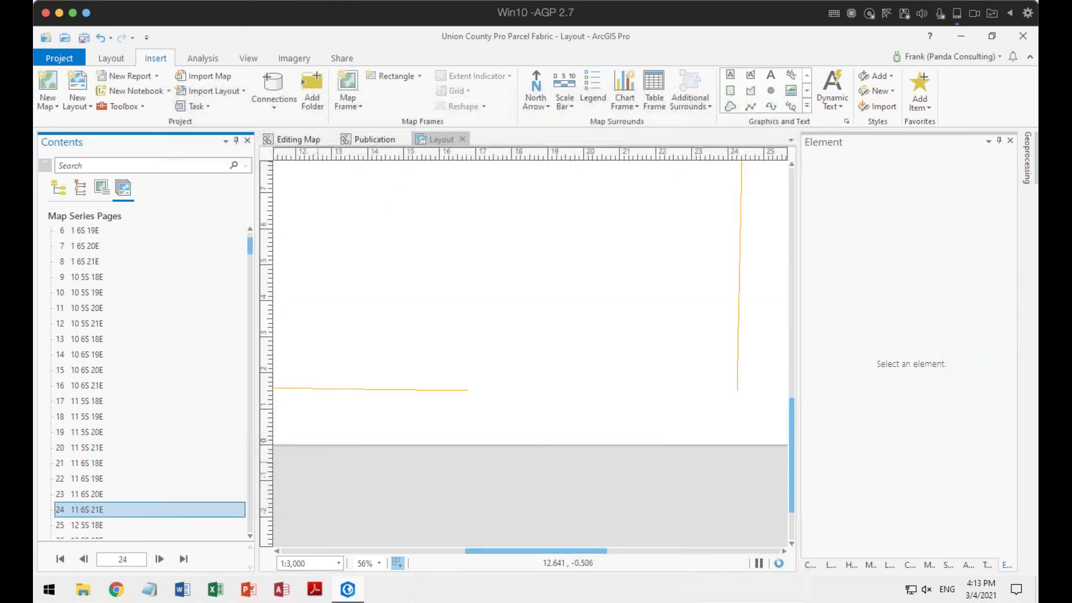
{"action": "left_click_drag", "start_coordinate": [608, 435], "coordinate": [527, 409]}
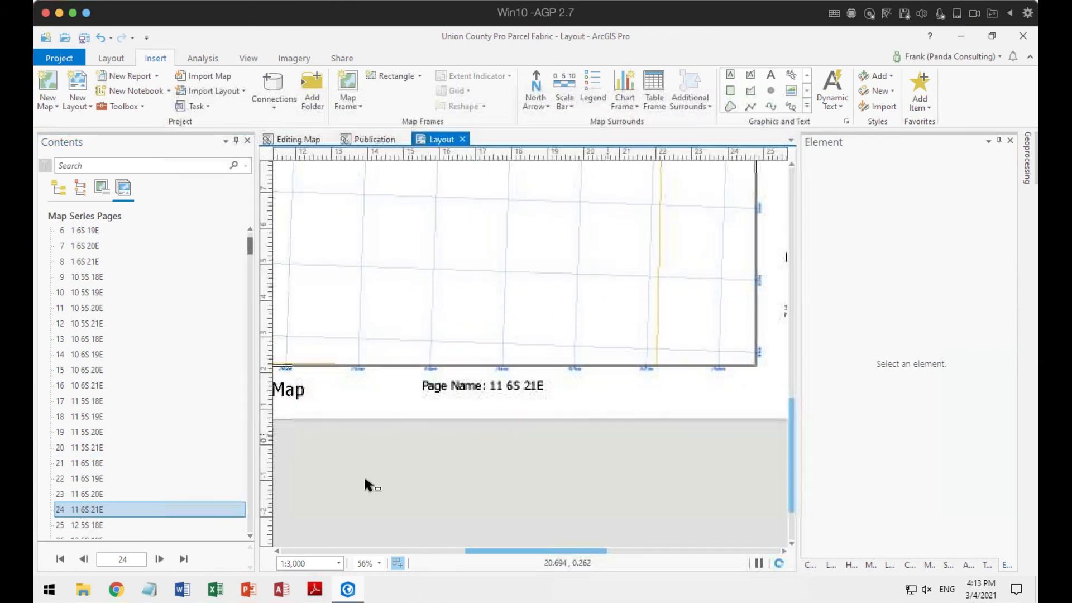
{"action": "scroll", "coordinate": [142, 502], "scroll_direction": "down", "scroll_amount": 3}
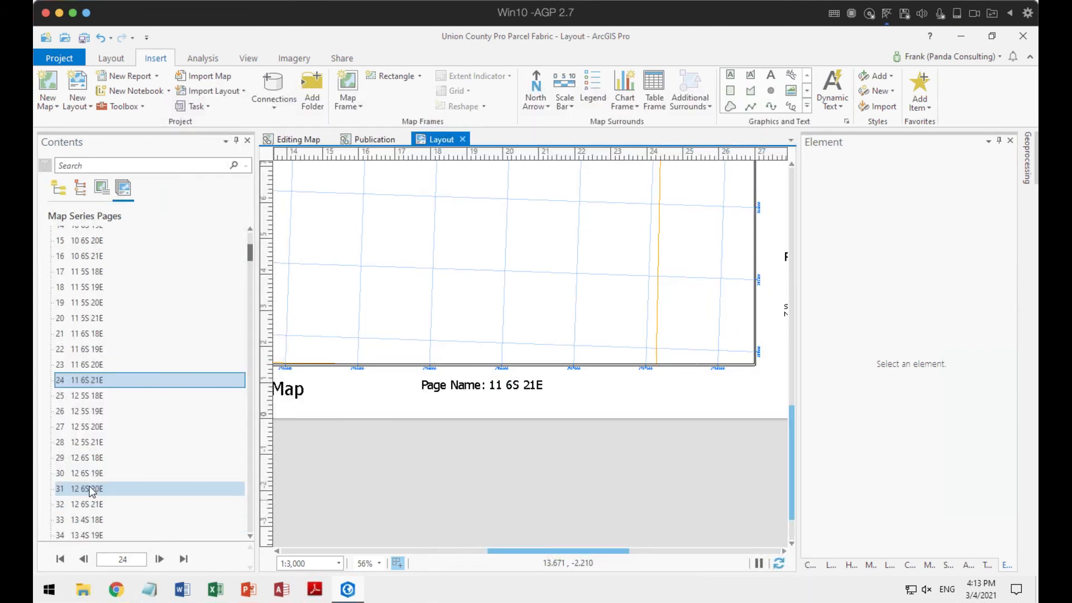
{"action": "double_click", "coordinate": [92, 490]}
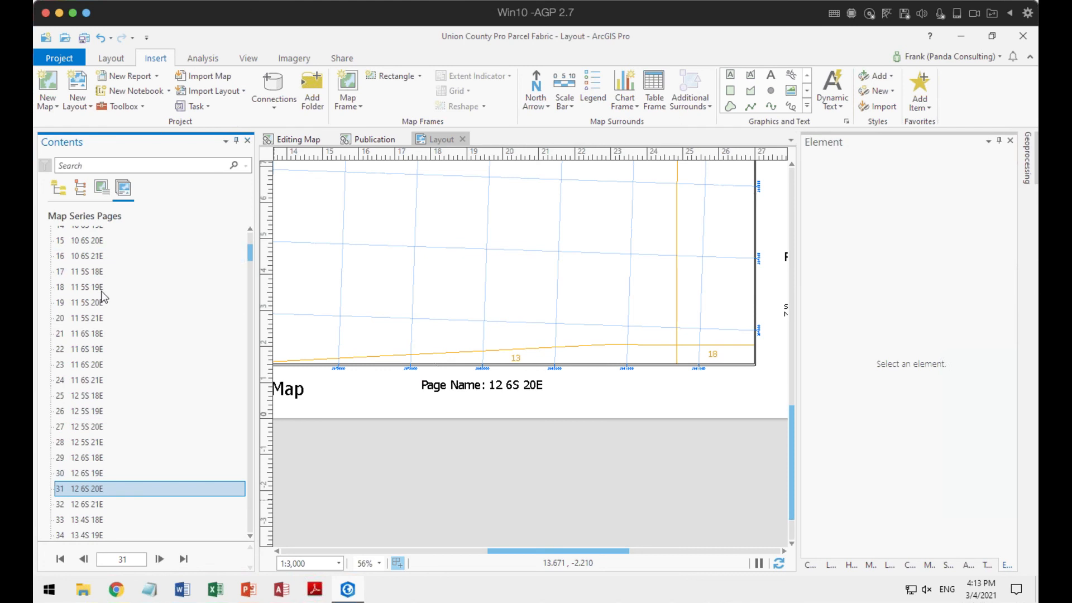
Step: In the layout's map series properties, set the sort field to TWN and group the pages by TWN
{"action": "scroll", "coordinate": [99, 280], "scroll_direction": "up", "scroll_amount": 5}
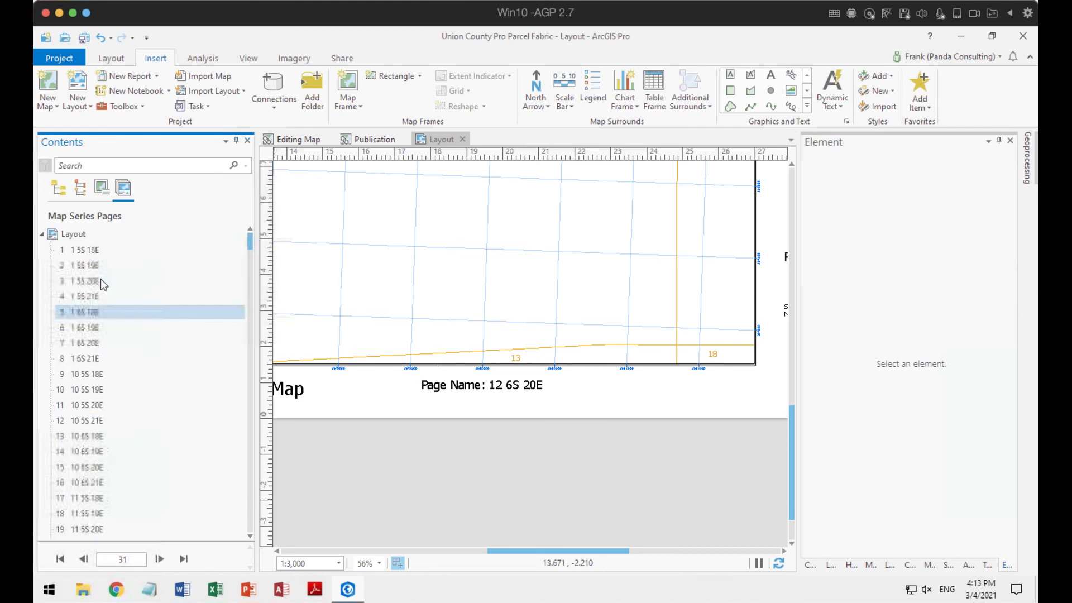
{"action": "left_click", "coordinate": [82, 232]}
{"action": "right_click", "coordinate": [91, 232]}
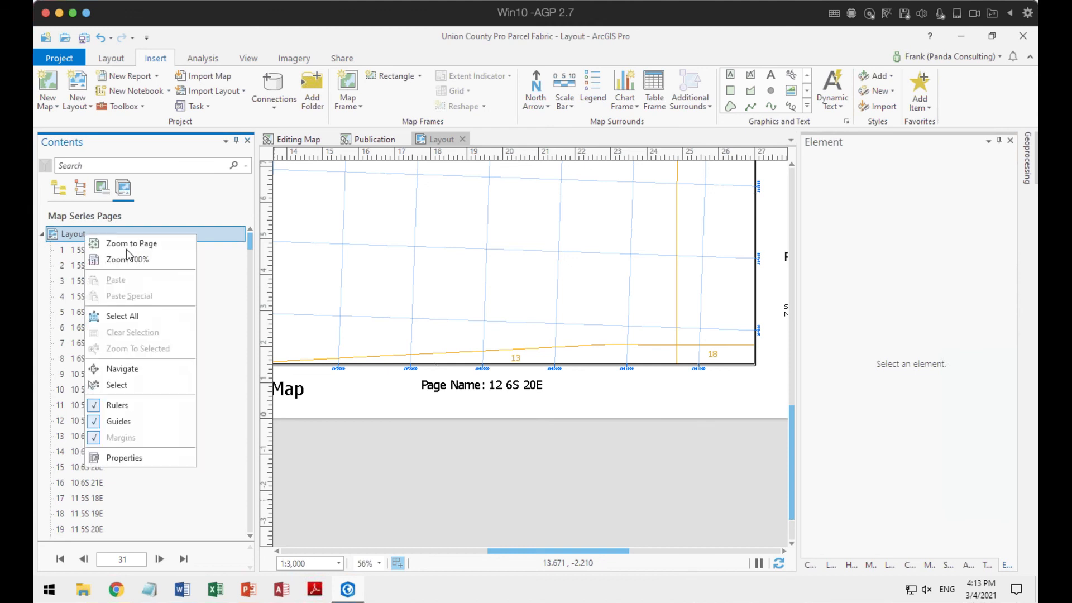
{"action": "left_click", "coordinate": [117, 456]}
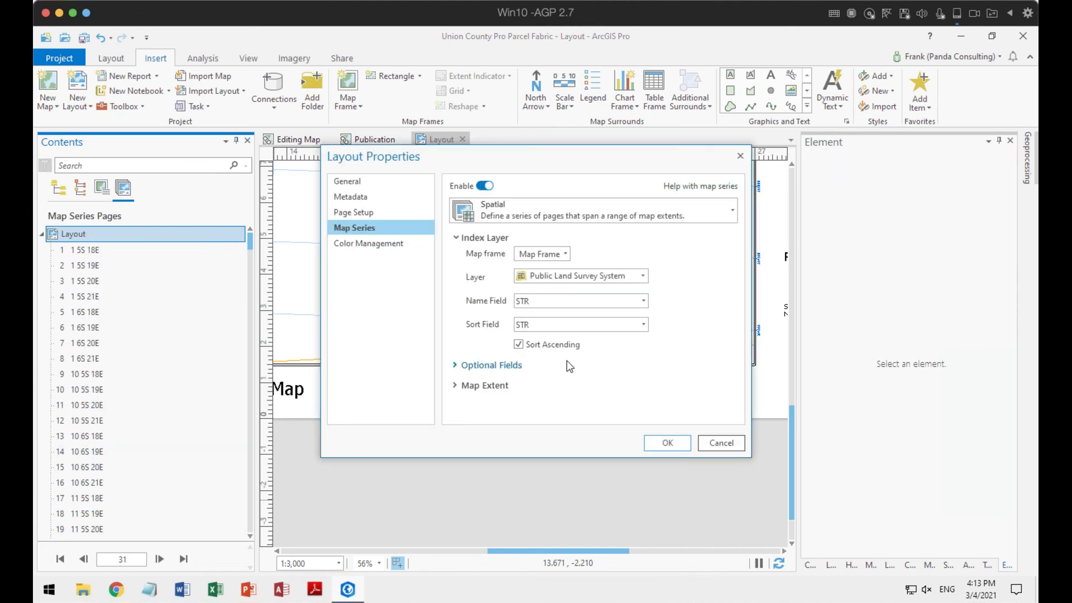
{"action": "left_click", "coordinate": [644, 325]}
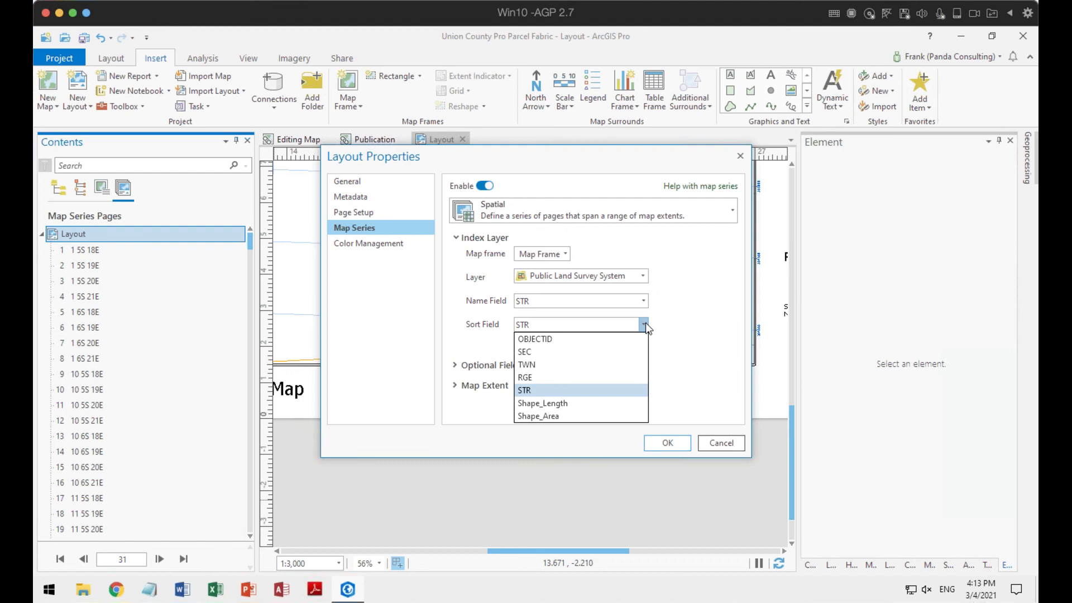
{"action": "left_click", "coordinate": [561, 364]}
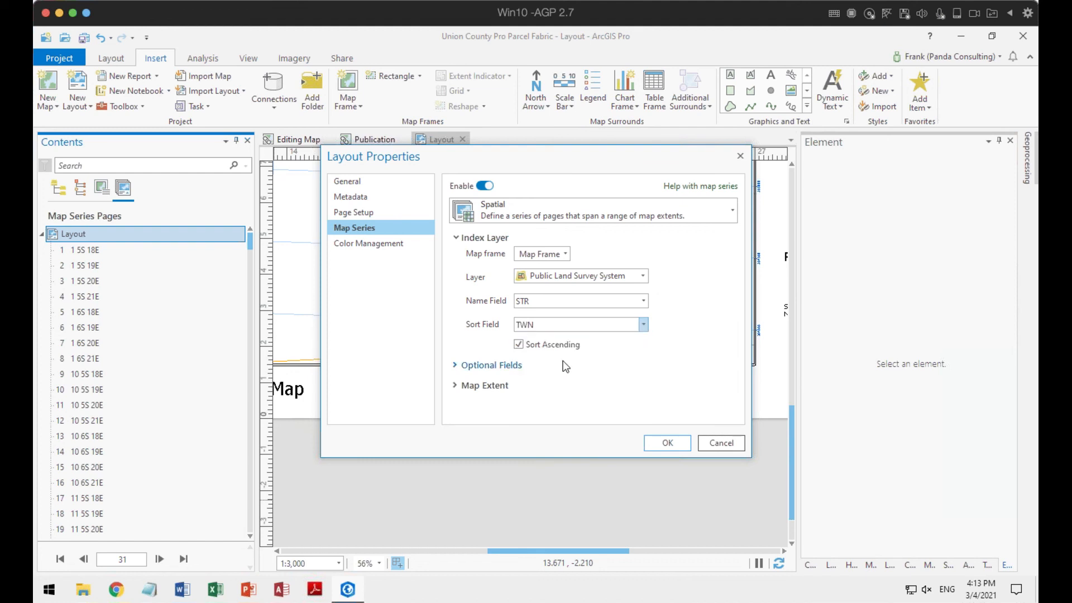
{"action": "left_click", "coordinate": [455, 366]}
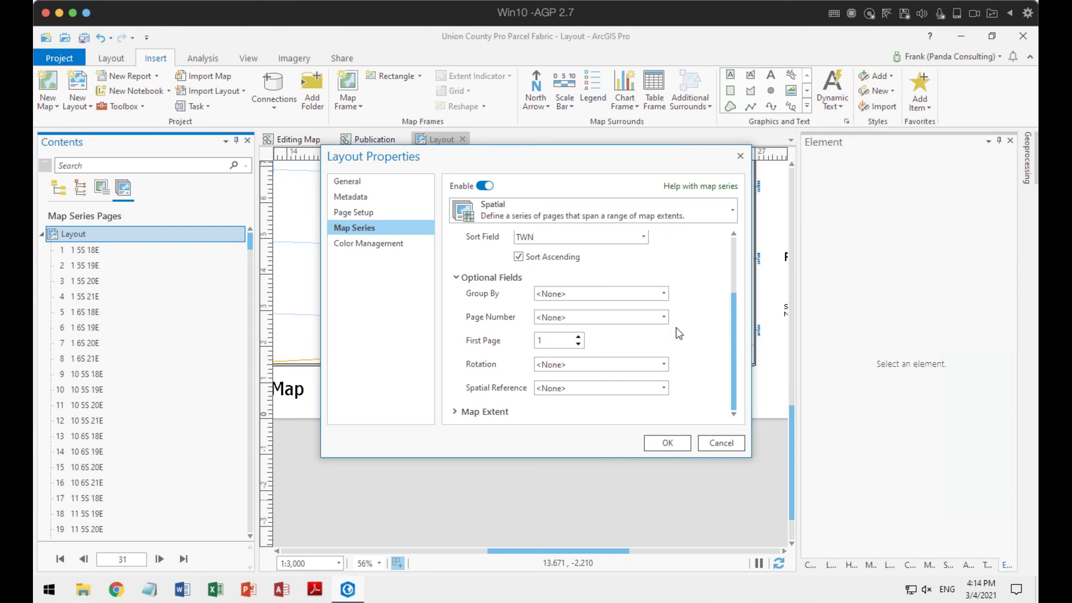
{"action": "left_click", "coordinate": [664, 294]}
{"action": "left_click", "coordinate": [570, 331]}
Step: Set the series' sort field to SEC and apply the updated map series settings
{"action": "scroll", "coordinate": [645, 299], "scroll_direction": "up", "scroll_amount": 2}
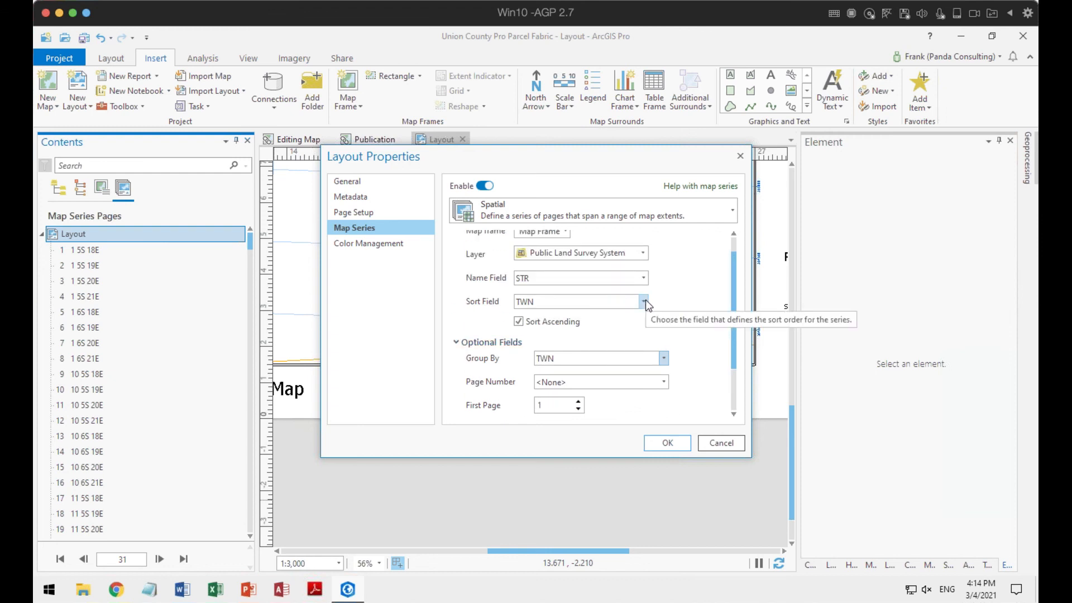
{"action": "left_click", "coordinate": [644, 301]}
{"action": "left_click", "coordinate": [641, 310]}
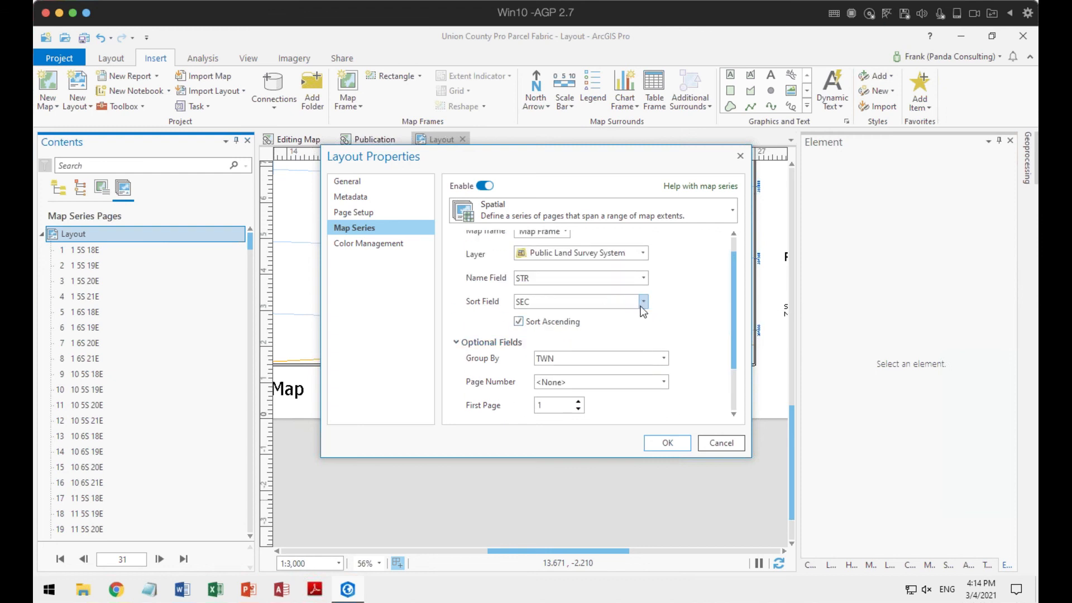
{"action": "scroll", "coordinate": [719, 311], "scroll_direction": "down", "scroll_amount": 2}
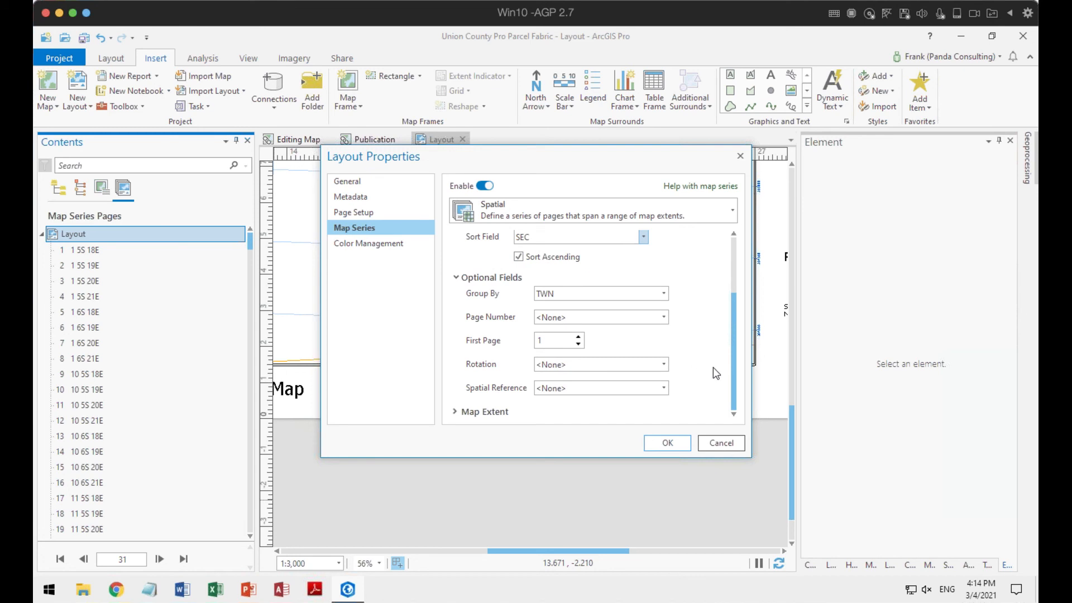
{"action": "left_click", "coordinate": [667, 443]}
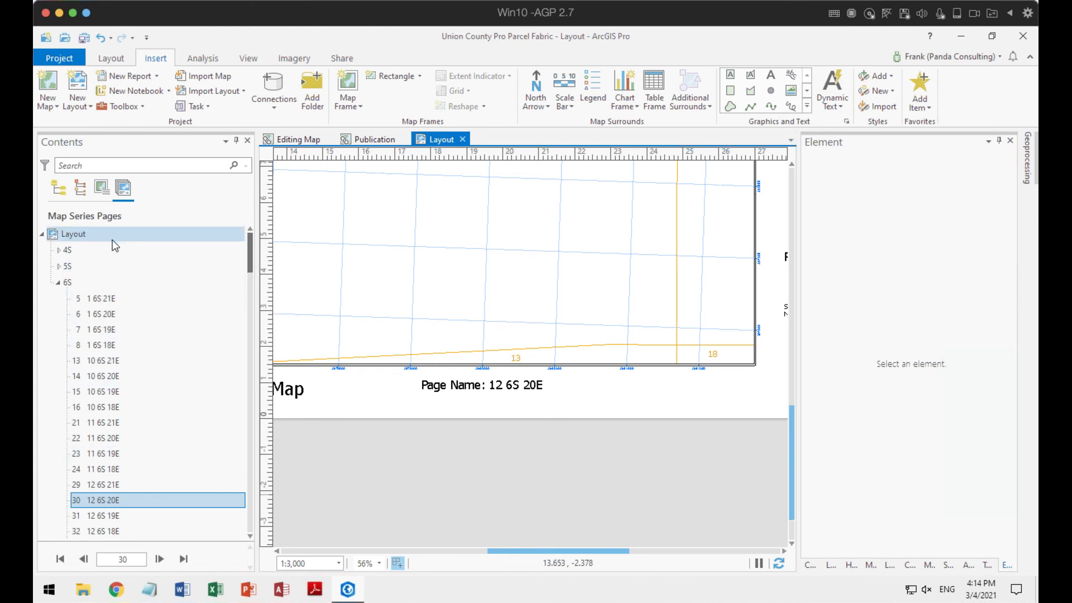
Step: Expand the 4S page group and open pages 13 4S 21E, 13 4S 20E, 13 4S 19E and 13 4S 18E to check their page names
{"action": "left_click", "coordinate": [78, 252]}
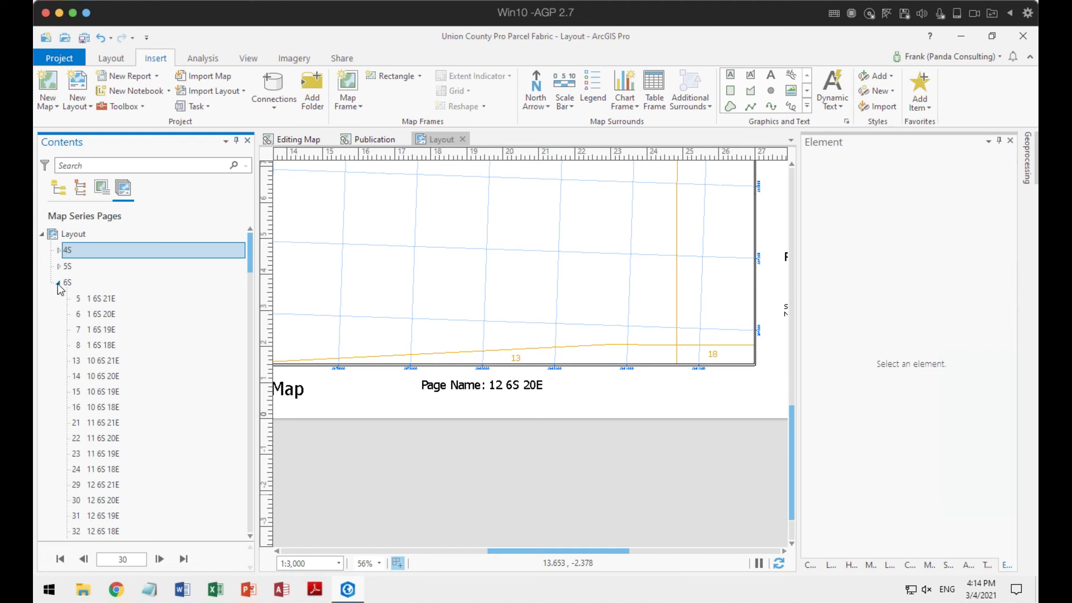
{"action": "left_click", "coordinate": [58, 282]}
{"action": "left_click", "coordinate": [58, 250]}
{"action": "left_click", "coordinate": [91, 265]}
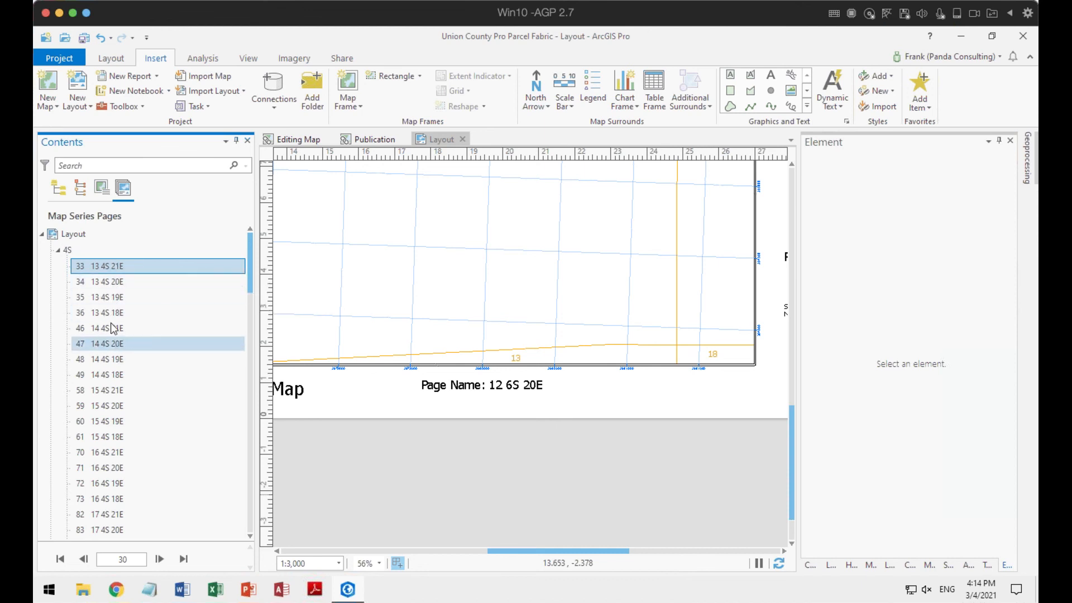
{"action": "double_click", "coordinate": [98, 271]}
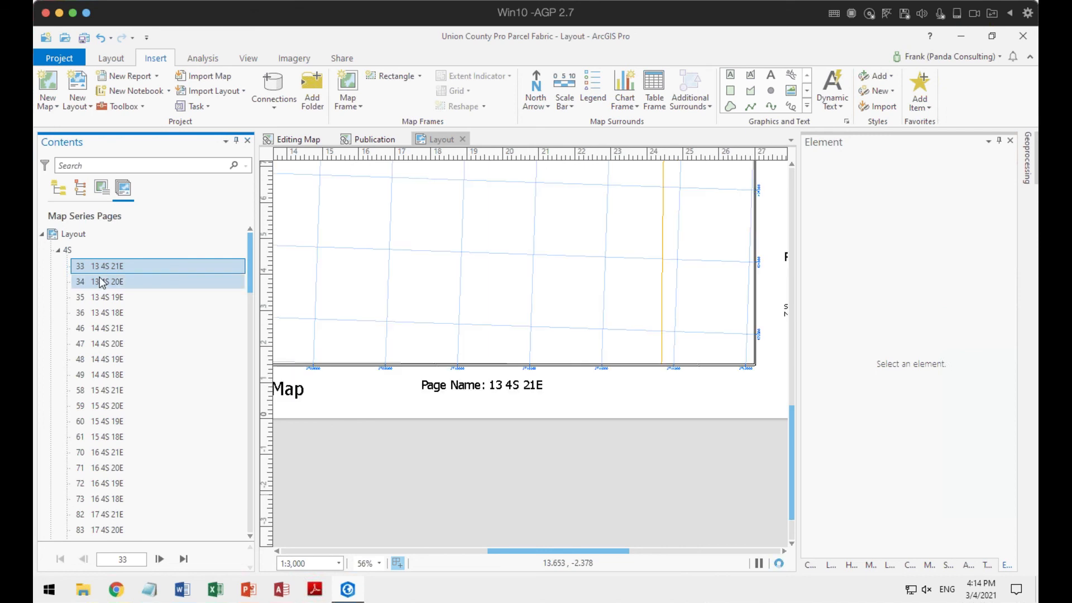
{"action": "left_click", "coordinate": [102, 282]}
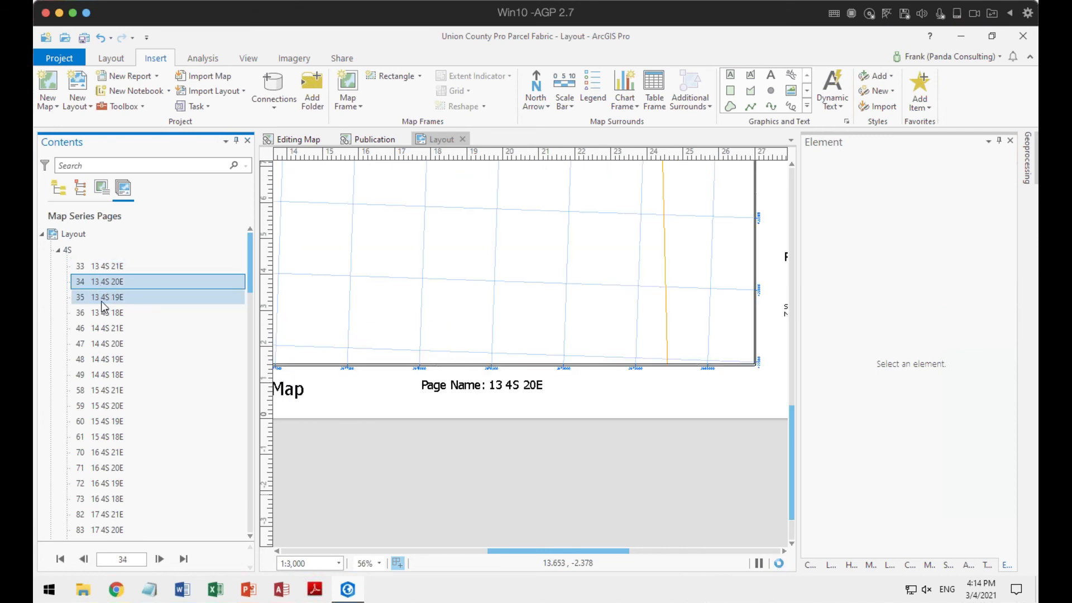
{"action": "left_click", "coordinate": [102, 301]}
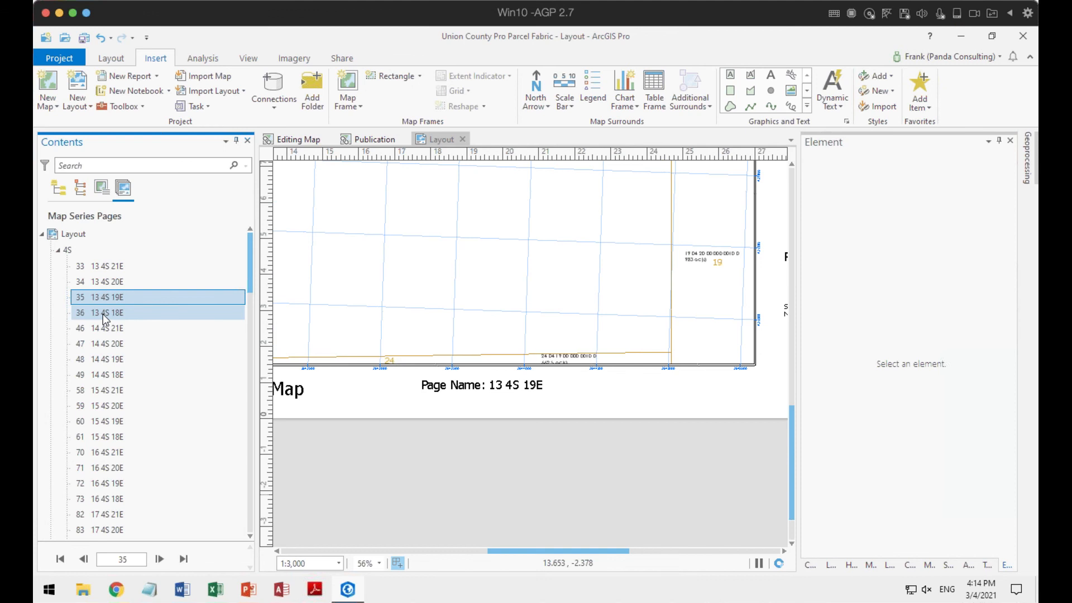
{"action": "left_click", "coordinate": [103, 314]}
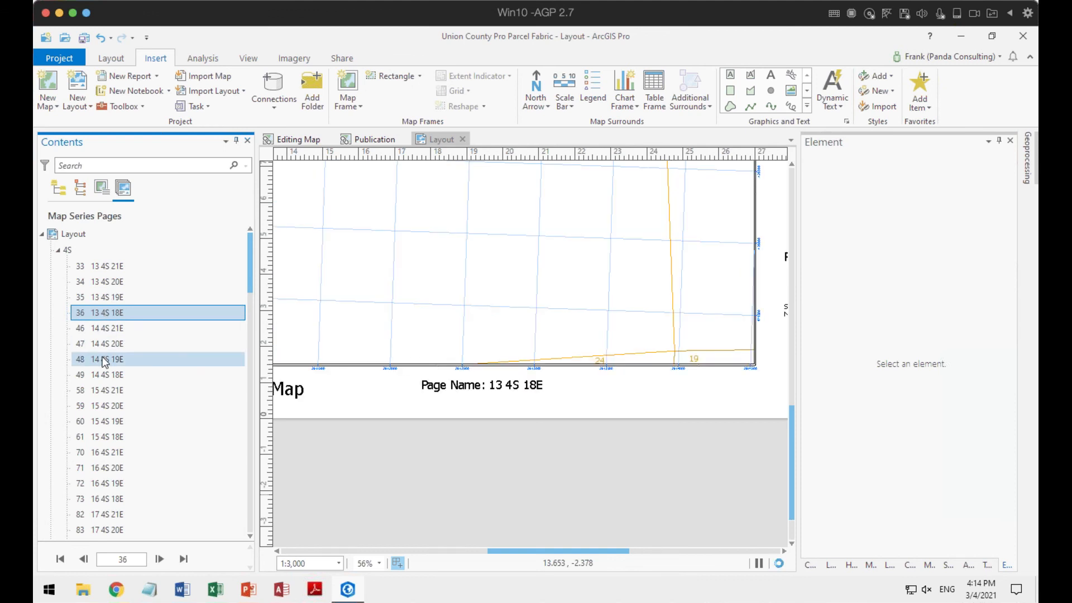
Step: Open series pages 14 4S 21E and 14 4S 20E and view the whole layout page
{"action": "left_click", "coordinate": [107, 330]}
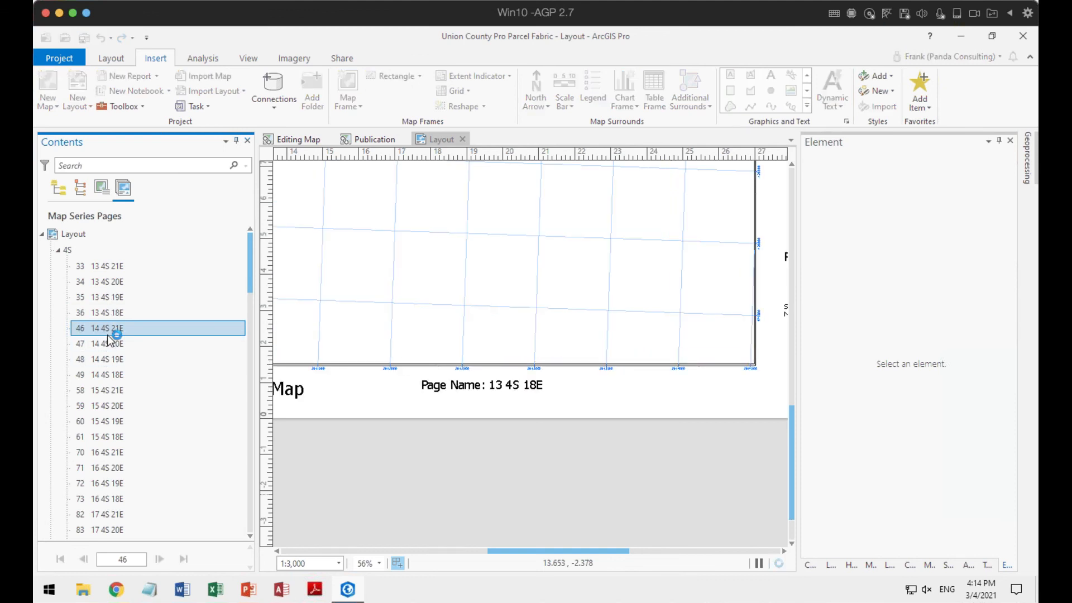
{"action": "left_click", "coordinate": [116, 345]}
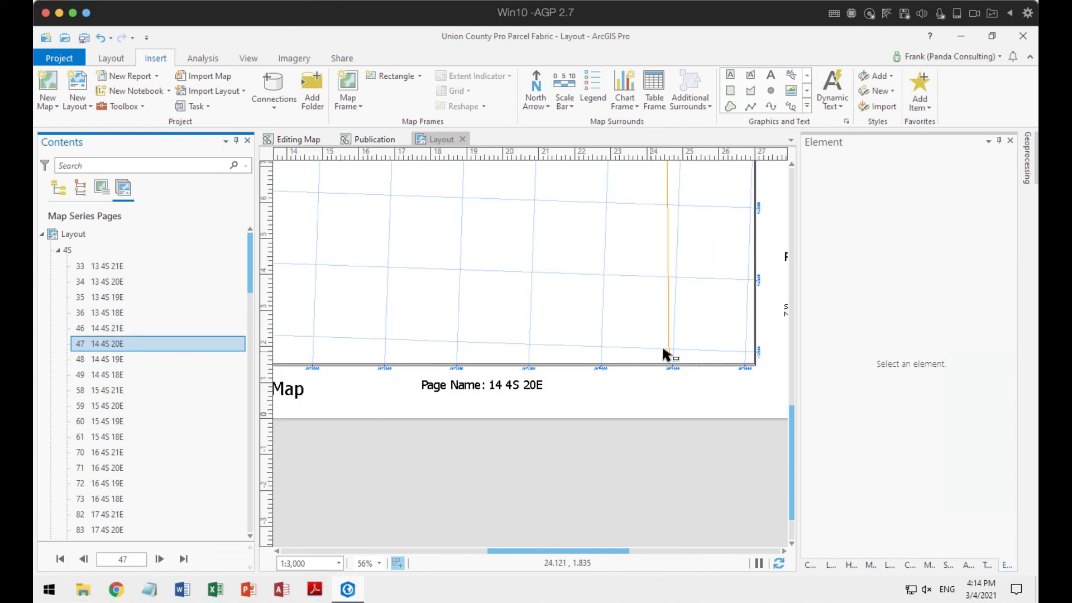
{"action": "scroll", "coordinate": [665, 355], "scroll_direction": "down", "scroll_amount": 5}
{"action": "left_click_drag", "start_coordinate": [611, 300], "coordinate": [605, 377]}
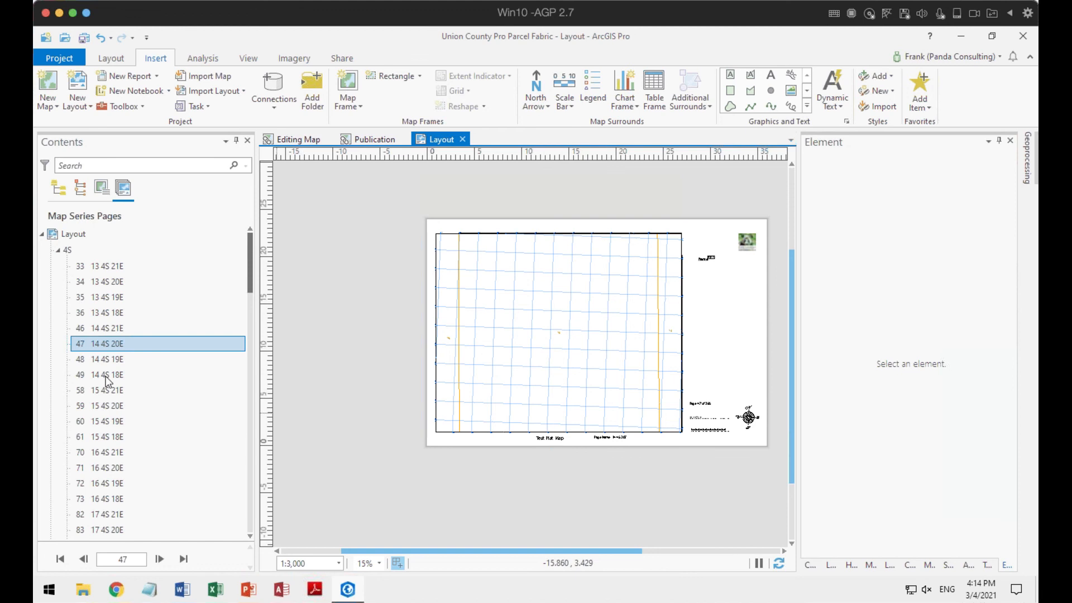
Step: Review the optional fields and map extent settings in the layout's map series properties, leaving them unmodified
{"action": "left_click", "coordinate": [124, 189]}
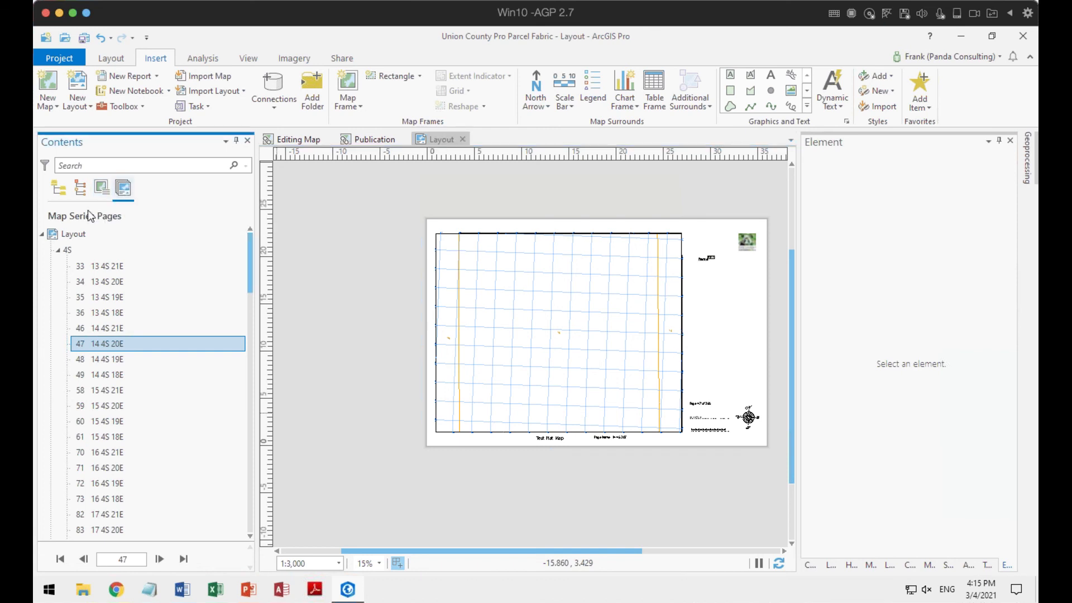
{"action": "right_click", "coordinate": [76, 230]}
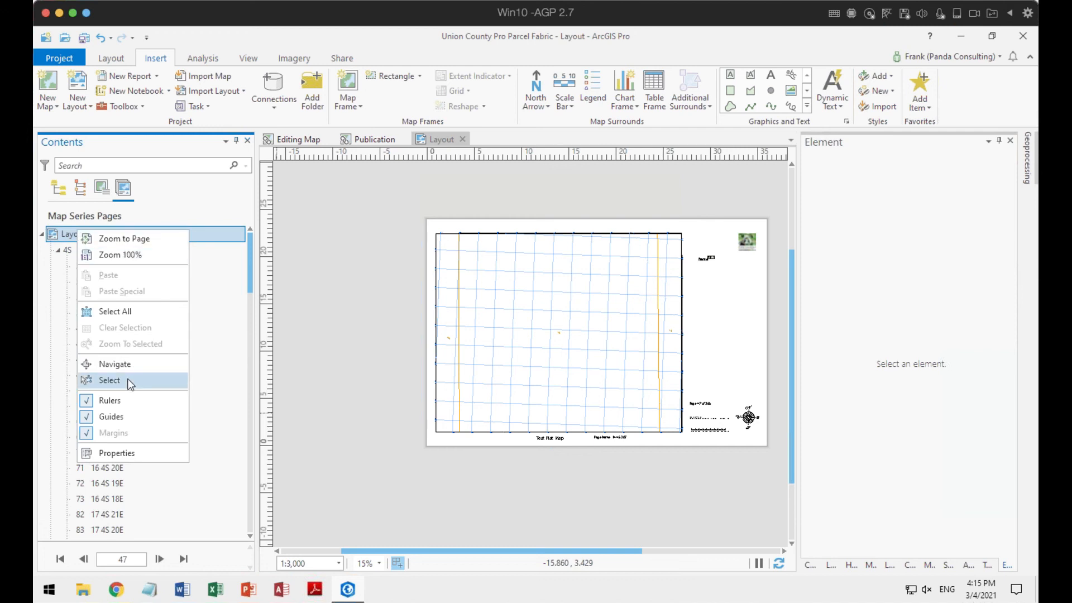
{"action": "left_click", "coordinate": [117, 452]}
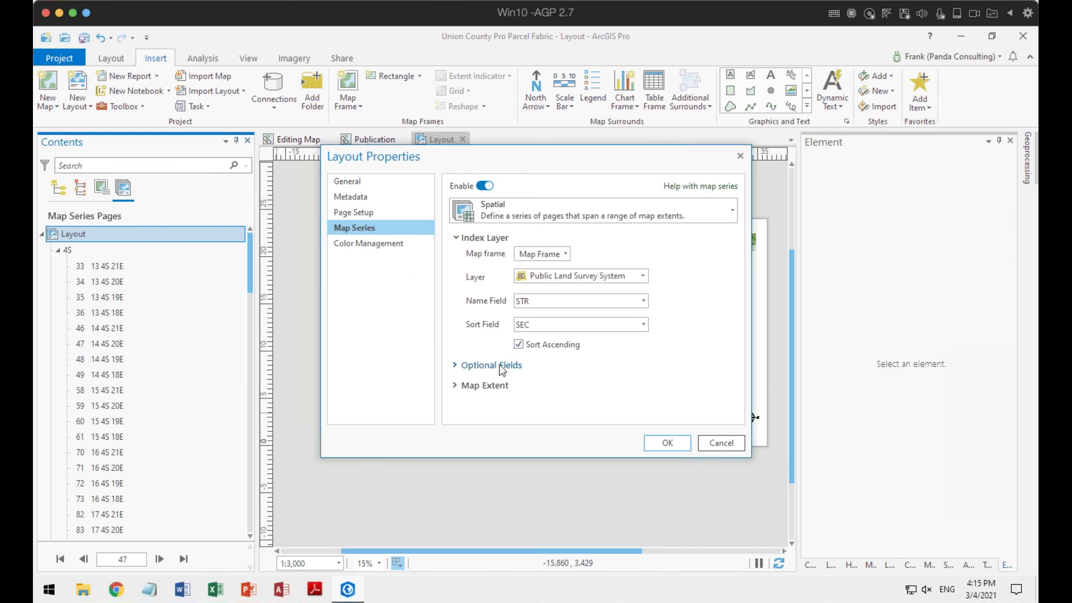
{"action": "left_click", "coordinate": [455, 367]}
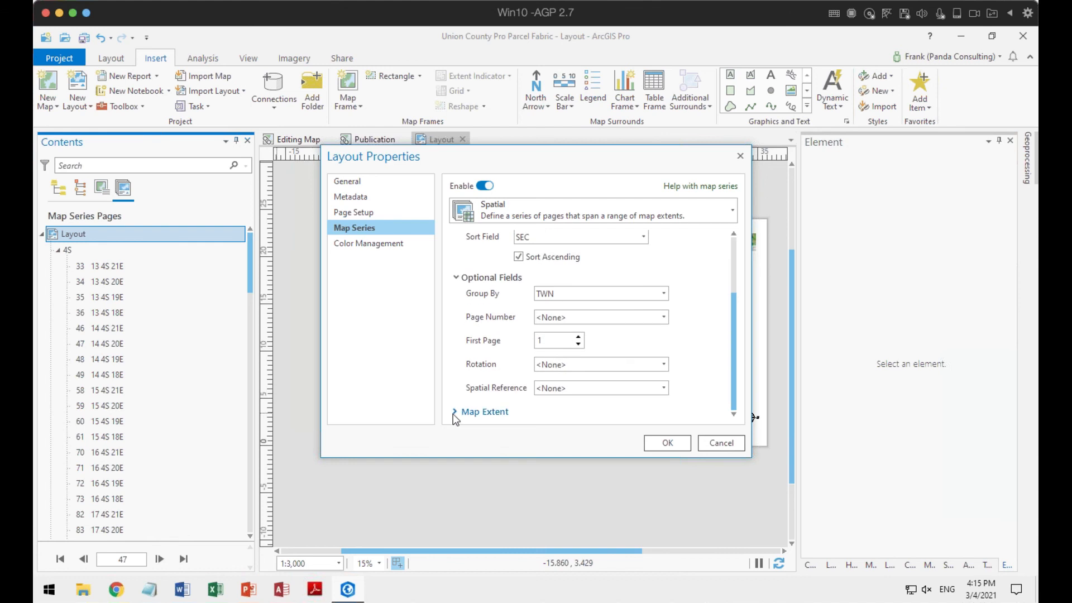
{"action": "left_click", "coordinate": [455, 412]}
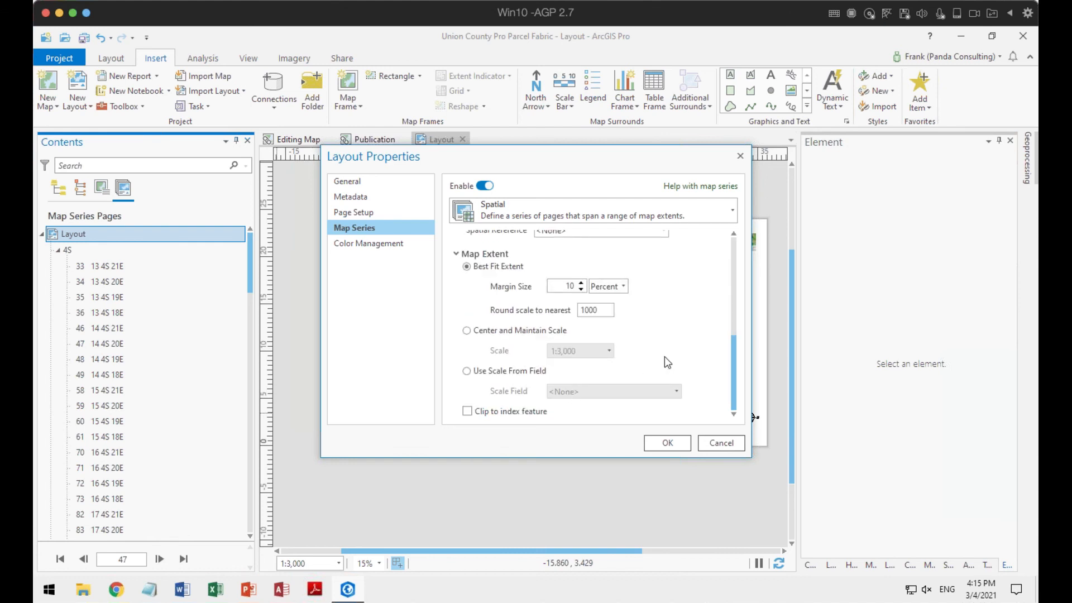
{"action": "scroll", "coordinate": [662, 321], "scroll_direction": "up", "scroll_amount": 2}
{"action": "scroll", "coordinate": [661, 323], "scroll_direction": "down", "scroll_amount": 1}
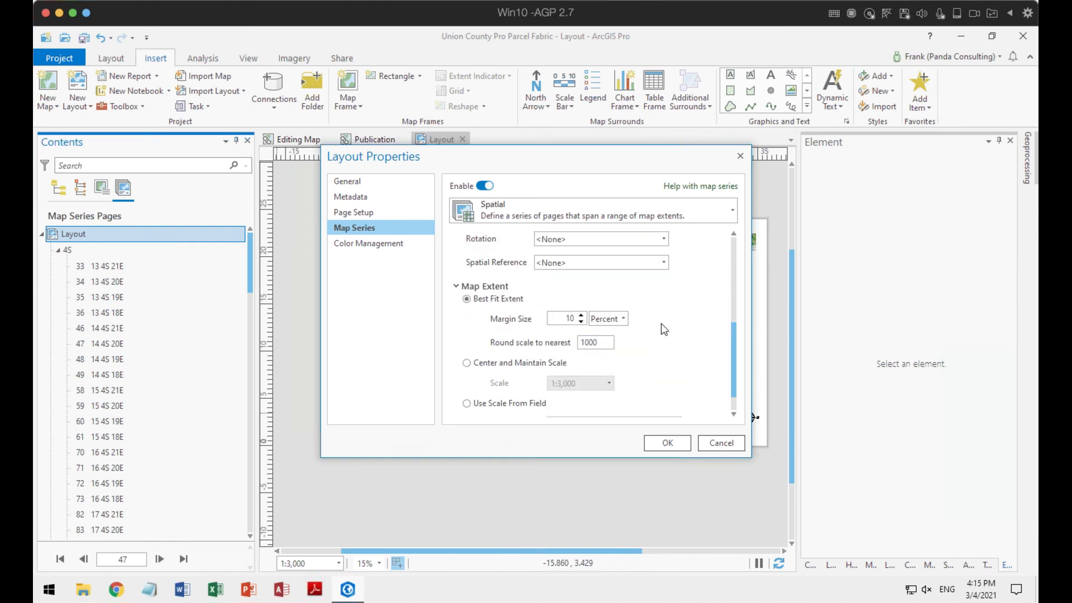
{"action": "scroll", "coordinate": [661, 324], "scroll_direction": "down", "scroll_amount": 1}
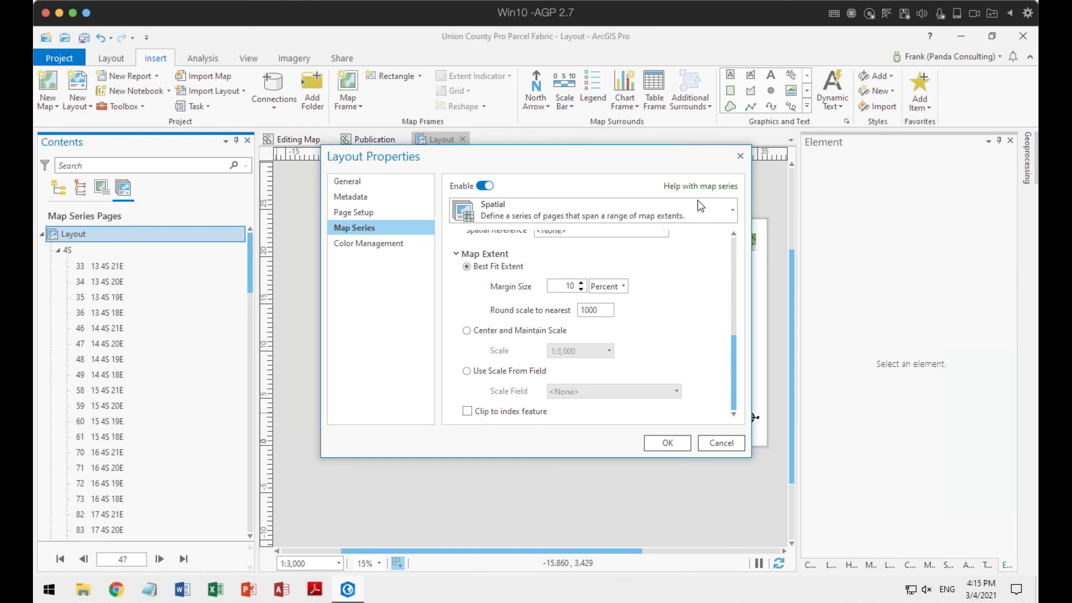
{"action": "left_click", "coordinate": [741, 156]}
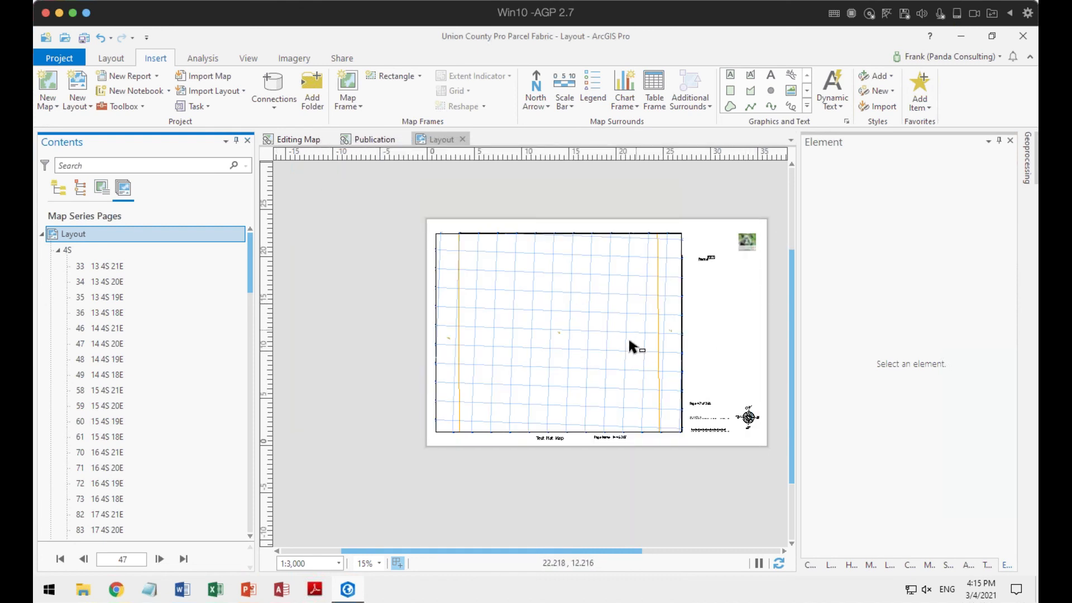
Step: Collapse the 4S page group and inspect the page name and page number text on the layout
{"action": "scroll", "coordinate": [629, 346], "scroll_direction": "down", "scroll_amount": 2}
{"action": "scroll", "coordinate": [626, 336], "scroll_direction": "up", "scroll_amount": 5}
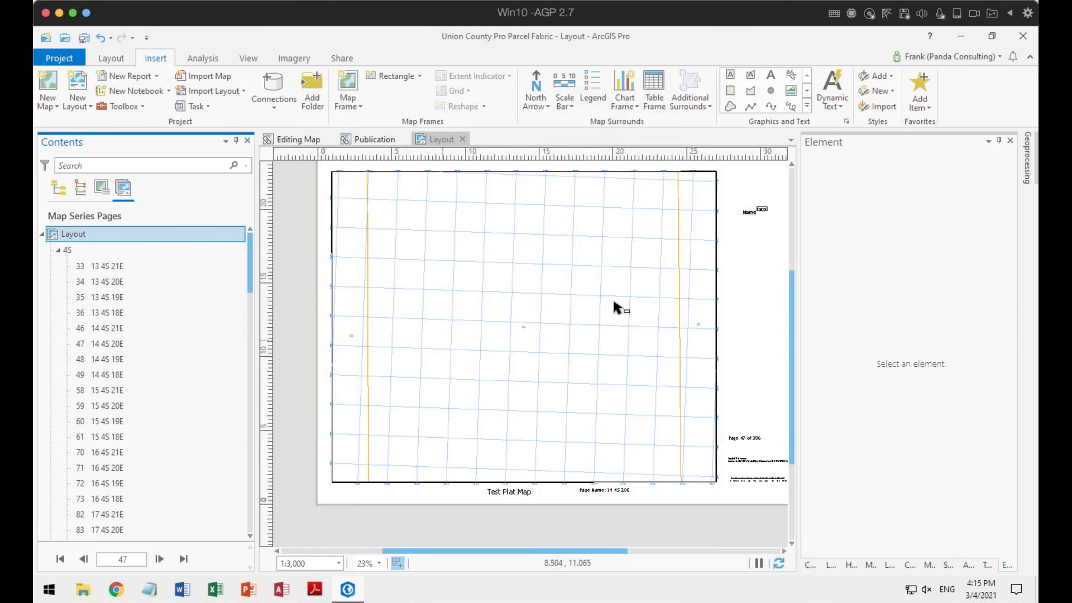
{"action": "left_click", "coordinate": [62, 254]}
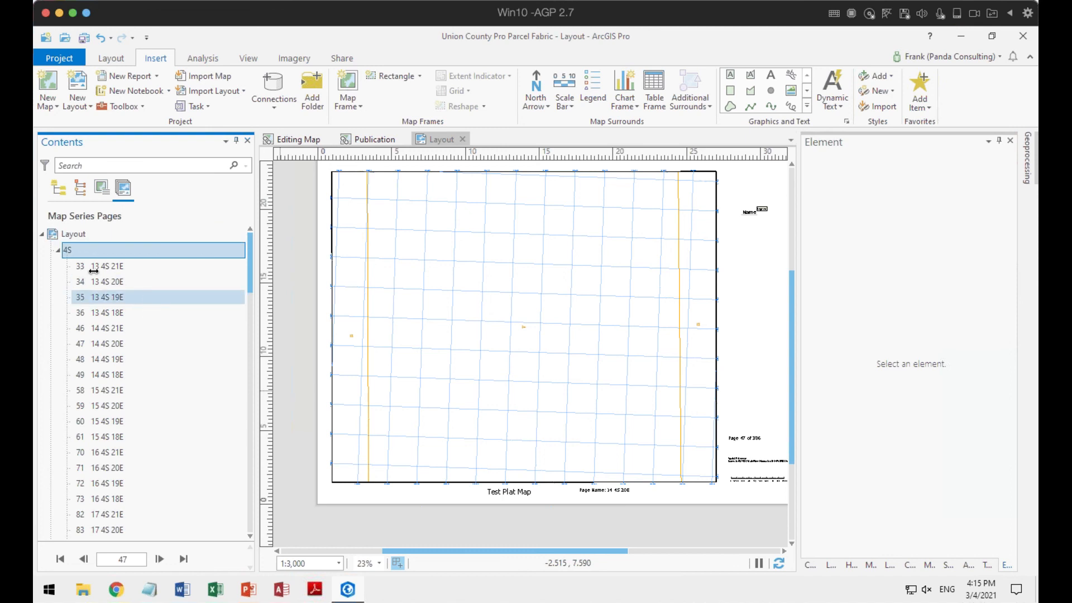
{"action": "left_click", "coordinate": [58, 250]}
{"action": "scroll", "coordinate": [610, 491], "scroll_direction": "up", "scroll_amount": 8}
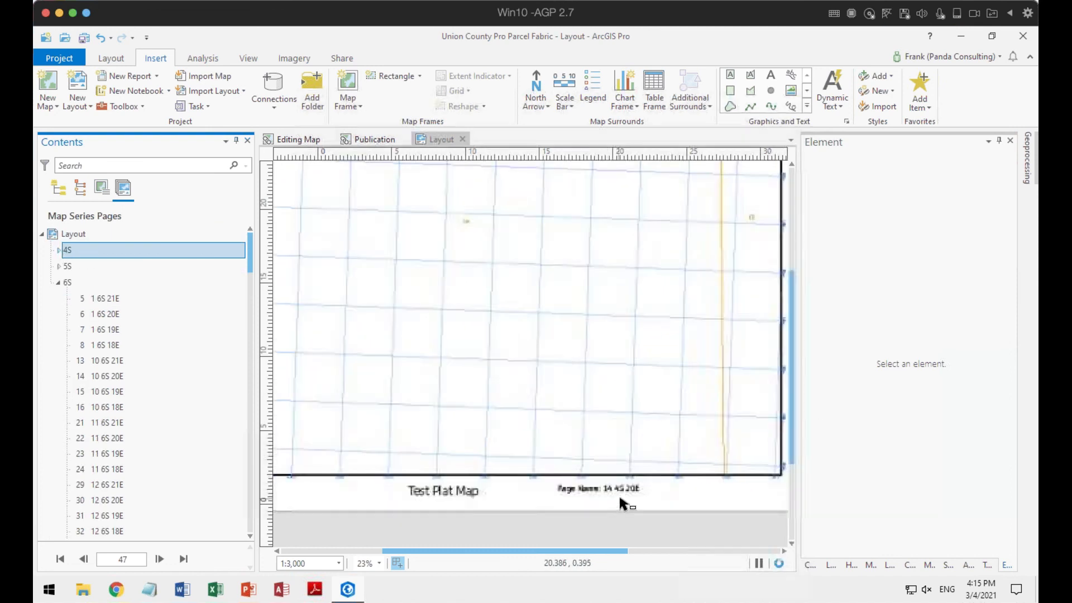
{"action": "left_click_drag", "start_coordinate": [712, 391], "coordinate": [511, 482]}
{"action": "scroll", "coordinate": [649, 332], "scroll_direction": "down", "scroll_amount": 8}
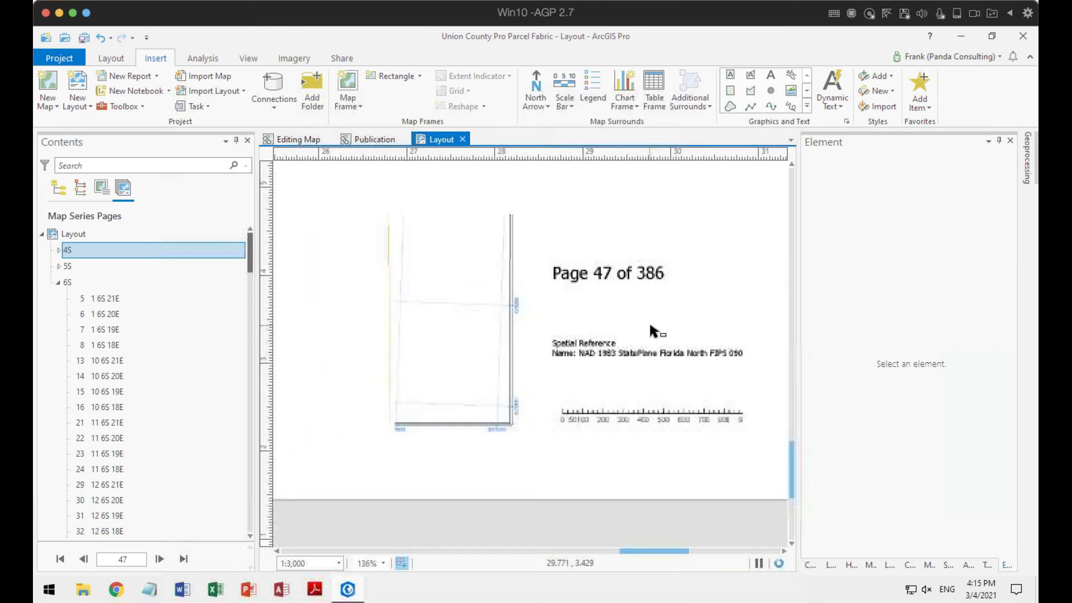
Step: Collapse the 6S page group and bring the full map frame back into view
{"action": "left_click", "coordinate": [58, 282]}
{"action": "scroll", "coordinate": [445, 285], "scroll_direction": "down", "scroll_amount": 2}
{"action": "left_click_drag", "start_coordinate": [442, 282], "coordinate": [501, 393]}
{"action": "scroll", "coordinate": [529, 374], "scroll_direction": "up", "scroll_amount": 2}
{"action": "scroll", "coordinate": [529, 381], "scroll_direction": "up", "scroll_amount": 2}
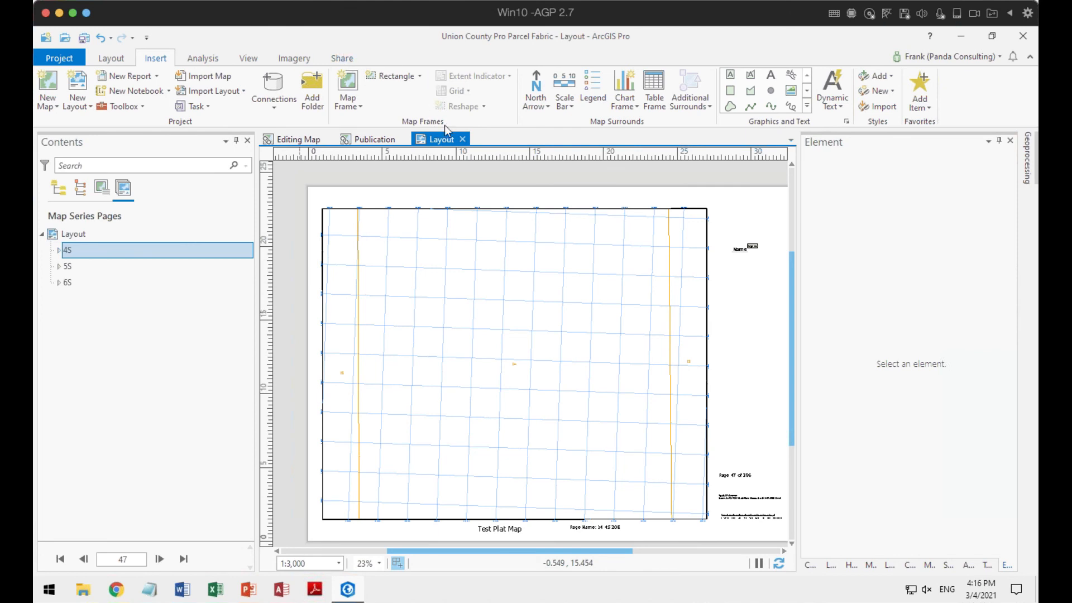
Step: Open the layout's print settings and show the map series page options
{"action": "left_click", "coordinate": [111, 59]}
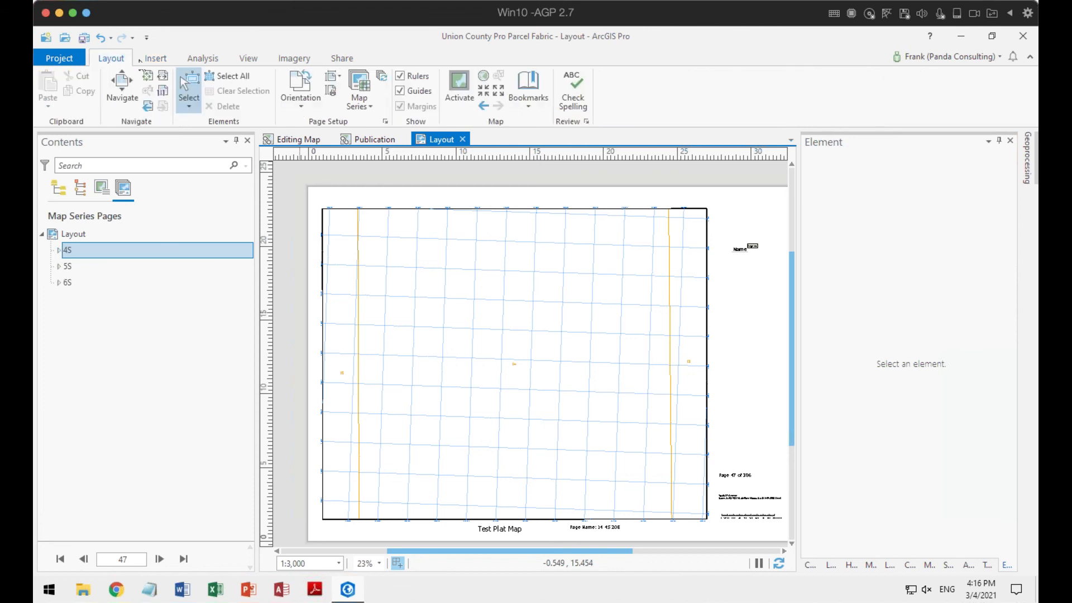
{"action": "left_click", "coordinate": [338, 58]}
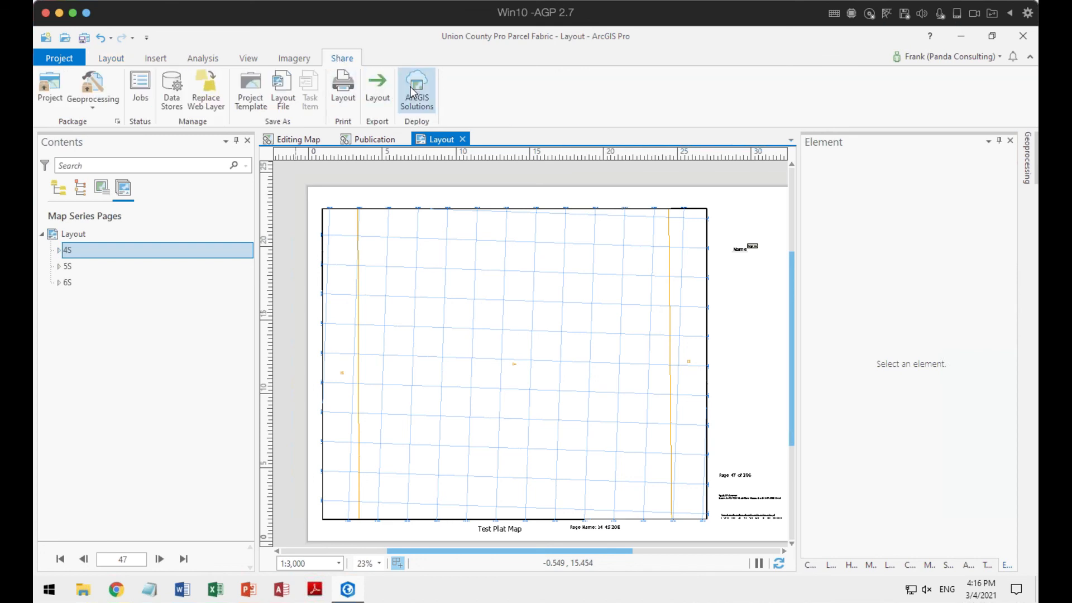
{"action": "left_click", "coordinate": [349, 93]}
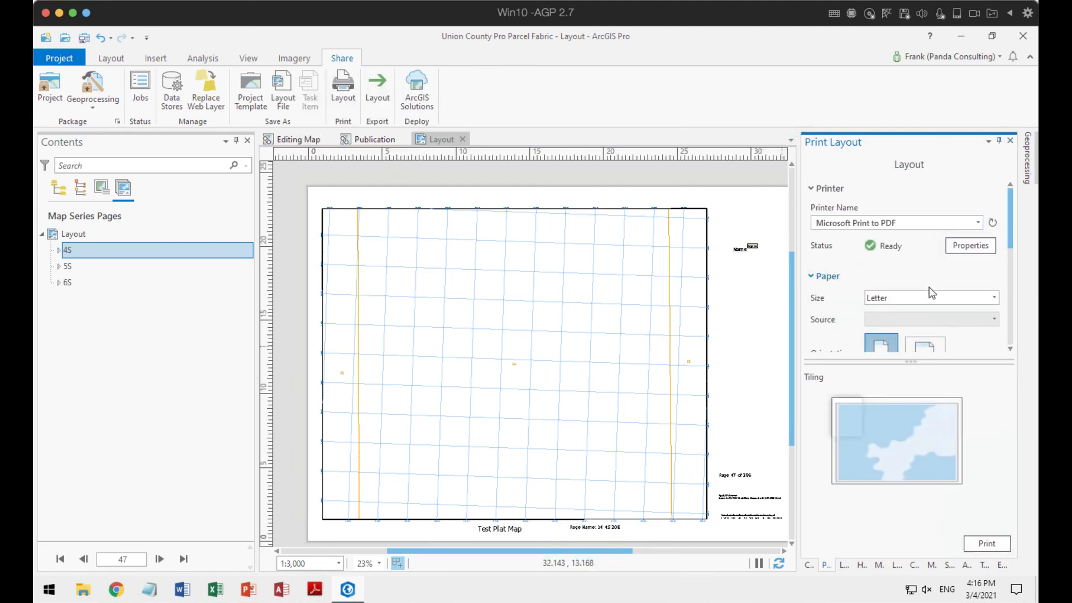
{"action": "scroll", "coordinate": [939, 294], "scroll_direction": "down", "scroll_amount": 5}
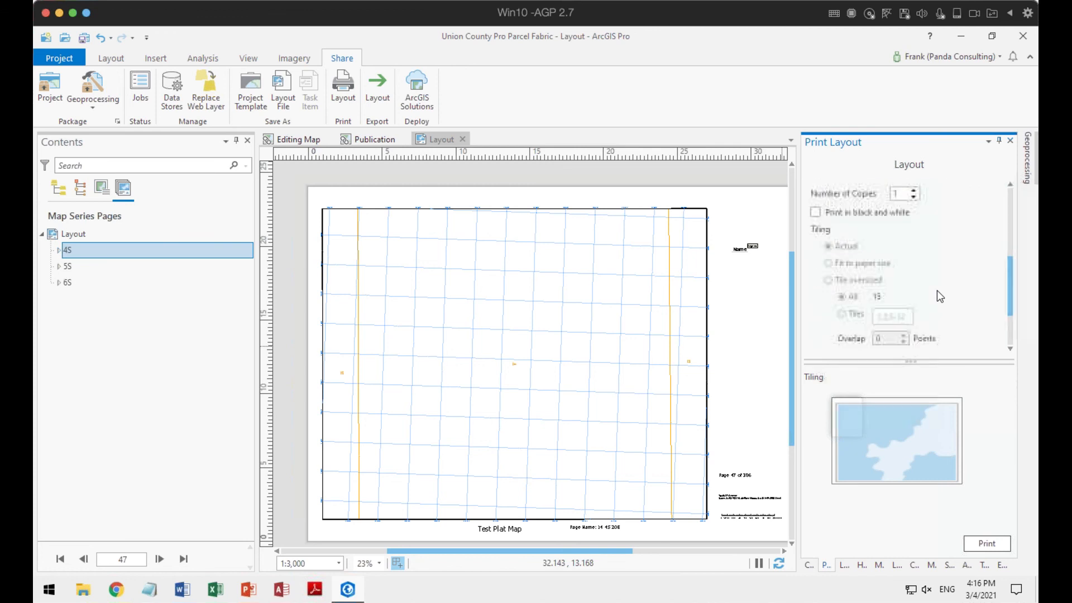
{"action": "scroll", "coordinate": [937, 296], "scroll_direction": "down", "scroll_amount": 2}
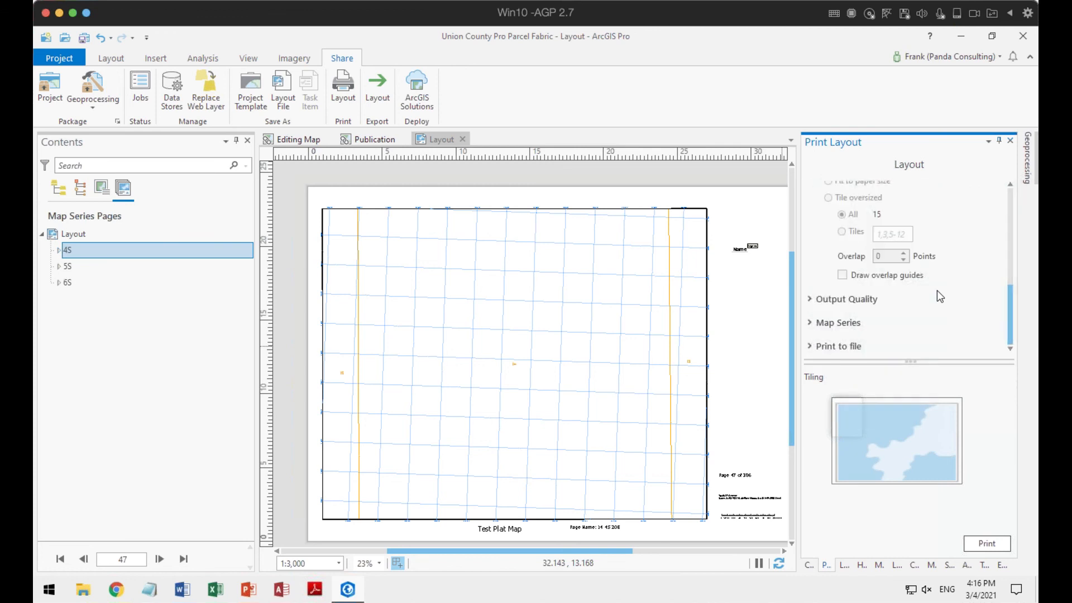
{"action": "left_click", "coordinate": [812, 328]}
{"action": "scroll", "coordinate": [897, 282], "scroll_direction": "down", "scroll_amount": 3}
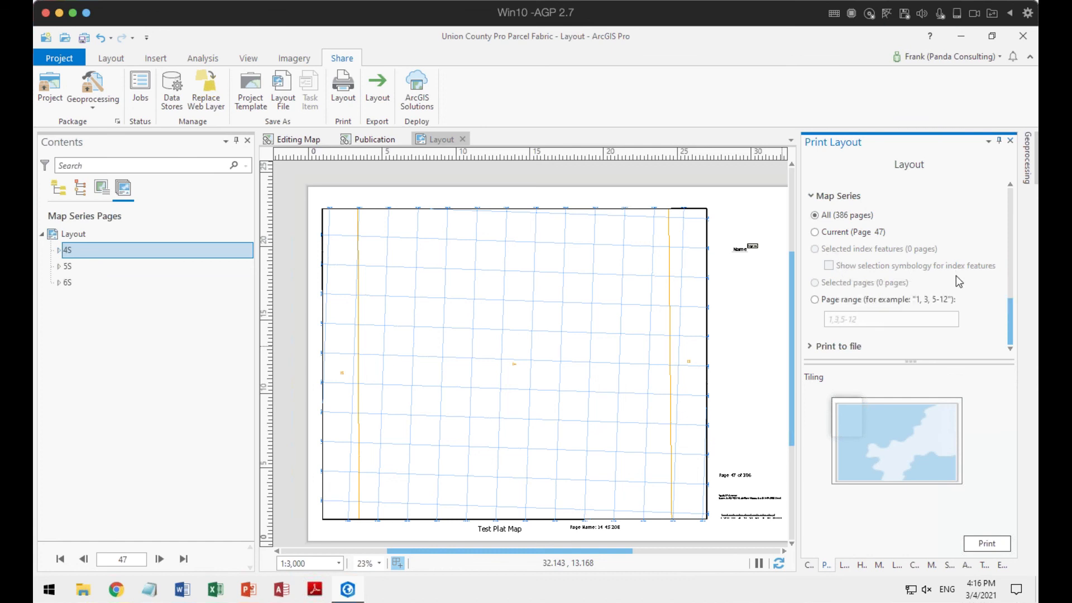
Step: Enable printing to file and set the output to a printer file named TestPlatMapSeries on the Desktop
{"action": "left_click", "coordinate": [831, 347]}
{"action": "left_click", "coordinate": [829, 342]}
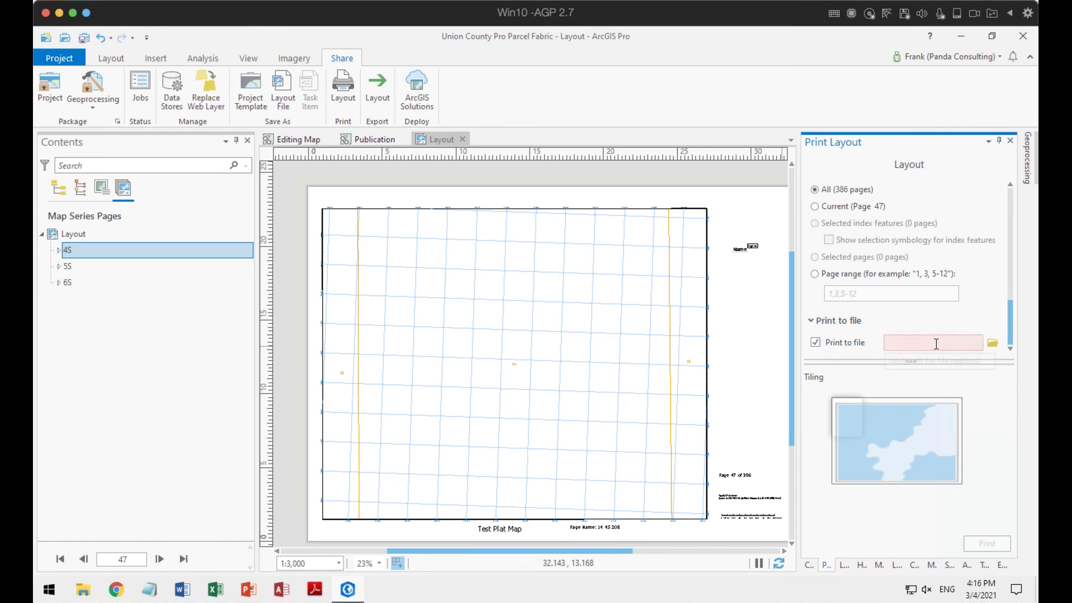
{"action": "left_click", "coordinate": [992, 342]}
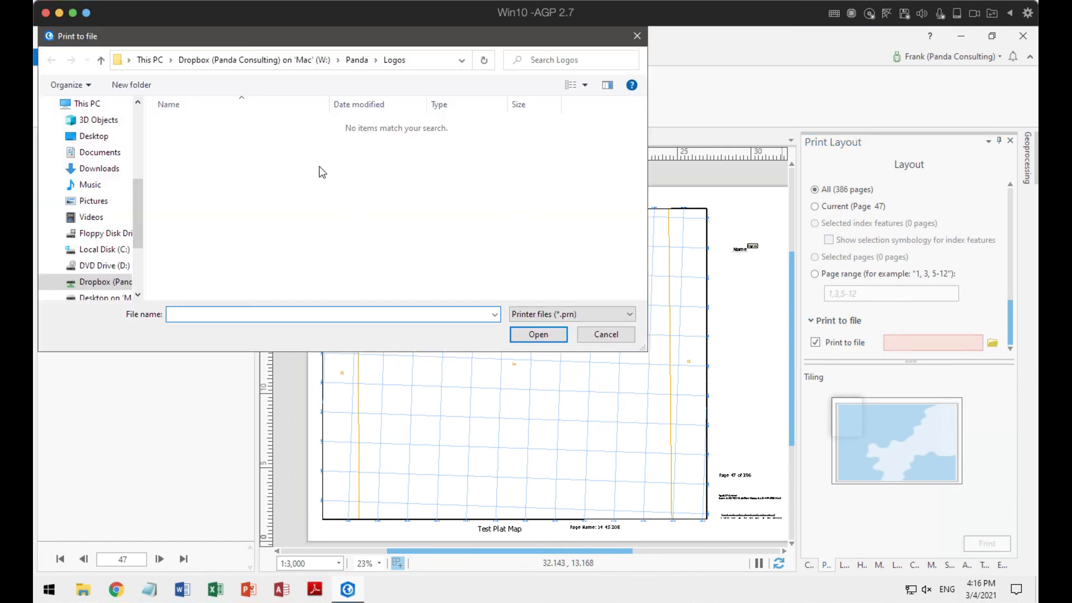
{"action": "left_click", "coordinate": [91, 136]}
{"action": "left_click", "coordinate": [221, 314]}
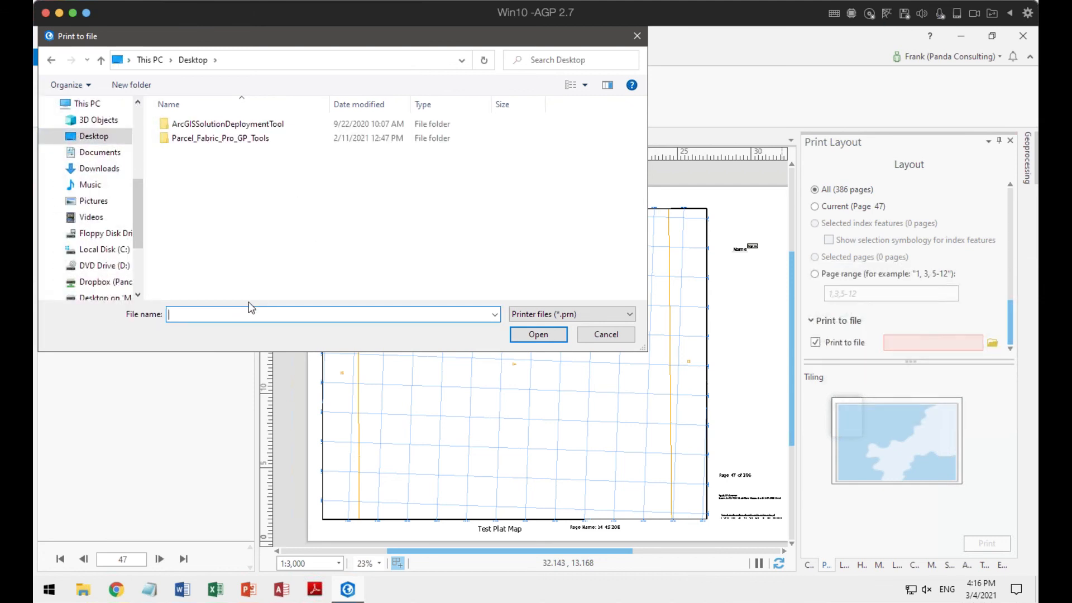
{"action": "type", "text": "TestPlatMap"}
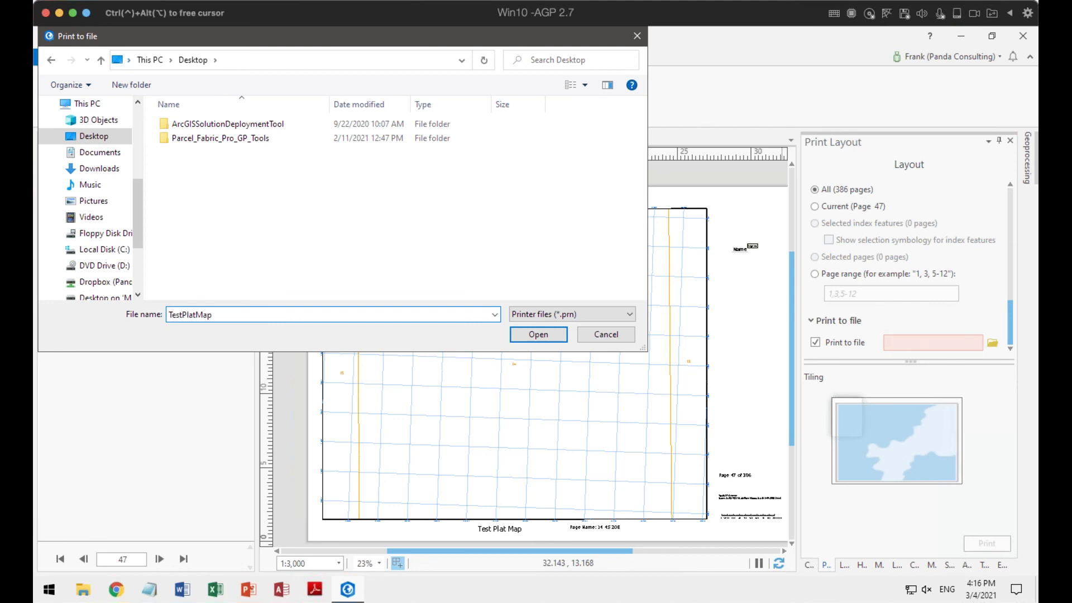
{"action": "type", "text": "Series"}
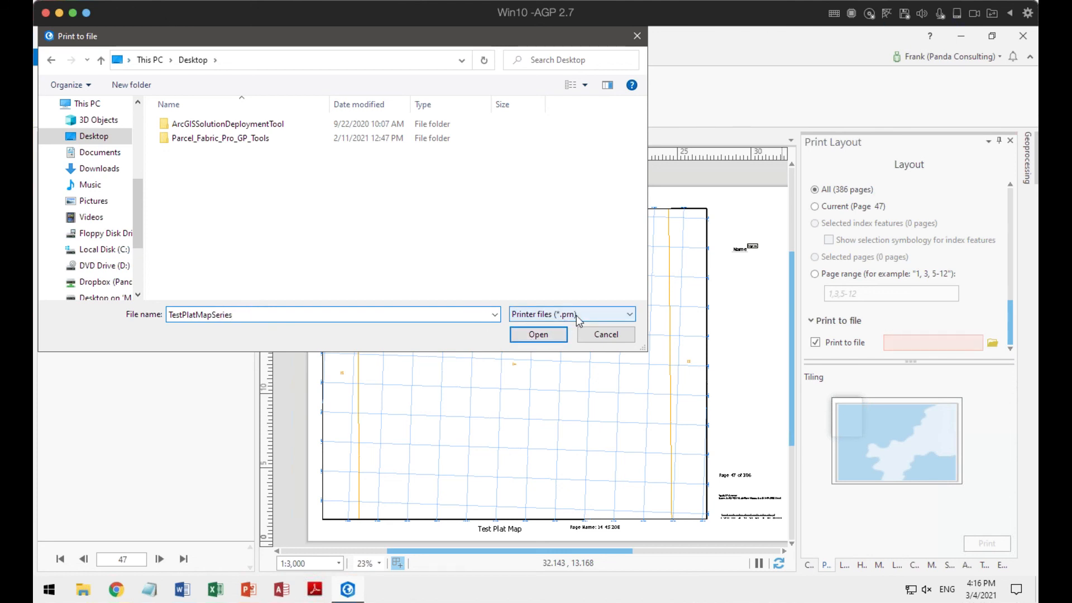
{"action": "left_click", "coordinate": [560, 333]}
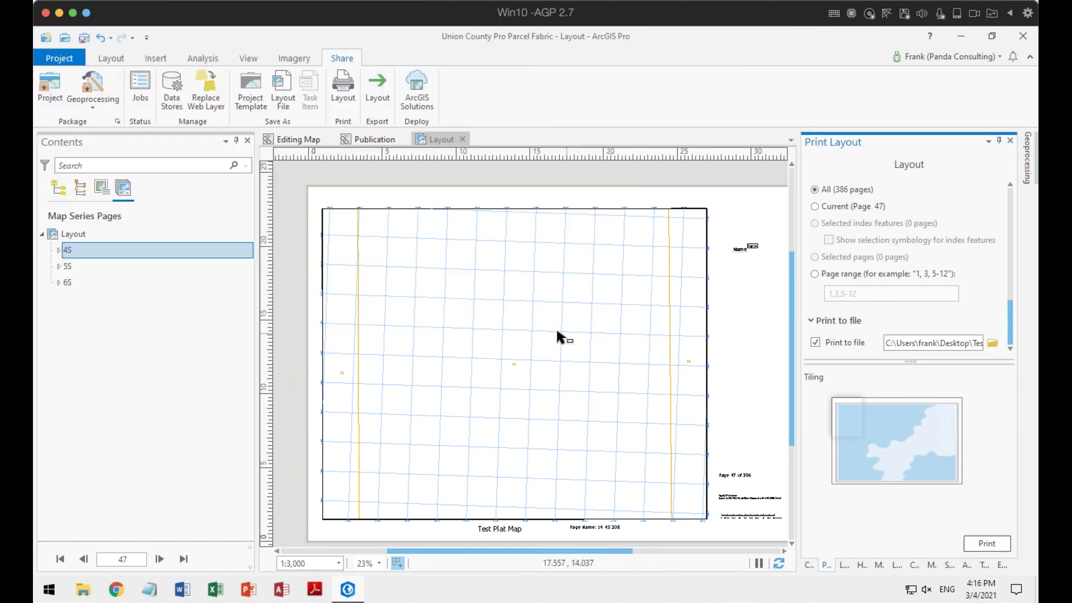
{"action": "scroll", "coordinate": [959, 263], "scroll_direction": "up", "scroll_amount": 8}
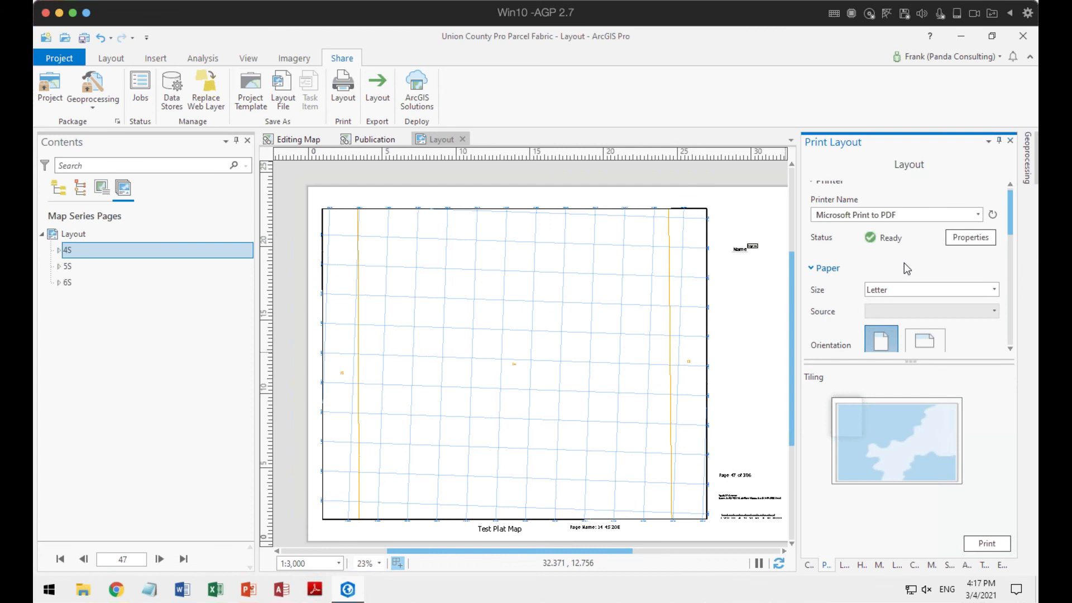
Step: Set the Microsoft Print to PDF printer's orientation to Landscape in its properties
{"action": "scroll", "coordinate": [941, 299], "scroll_direction": "down", "scroll_amount": 1}
{"action": "left_click", "coordinate": [971, 237]}
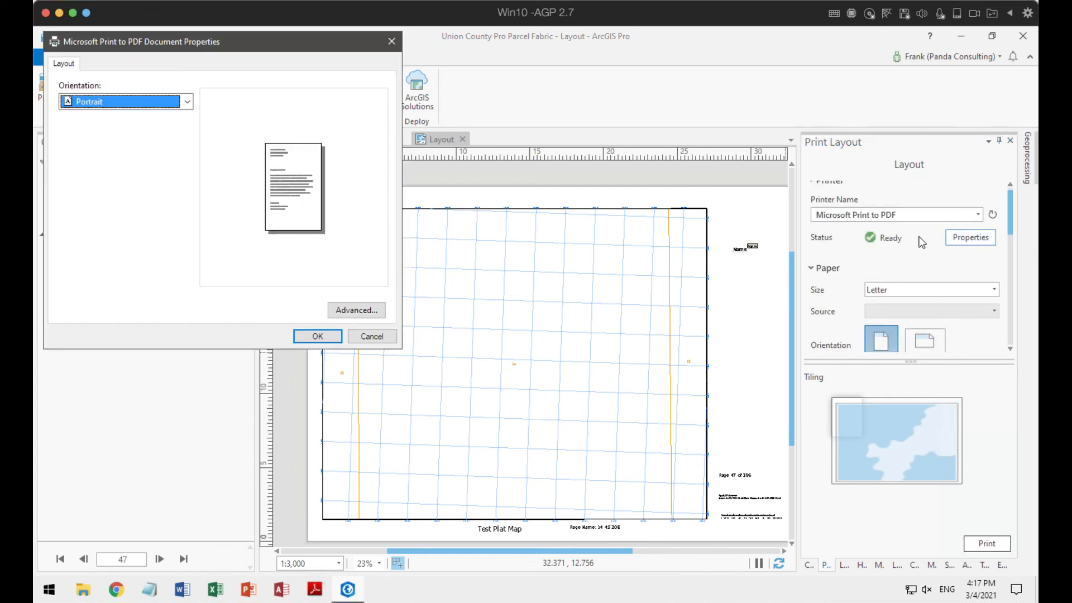
{"action": "left_click", "coordinate": [187, 101]}
{"action": "left_click", "coordinate": [174, 115]}
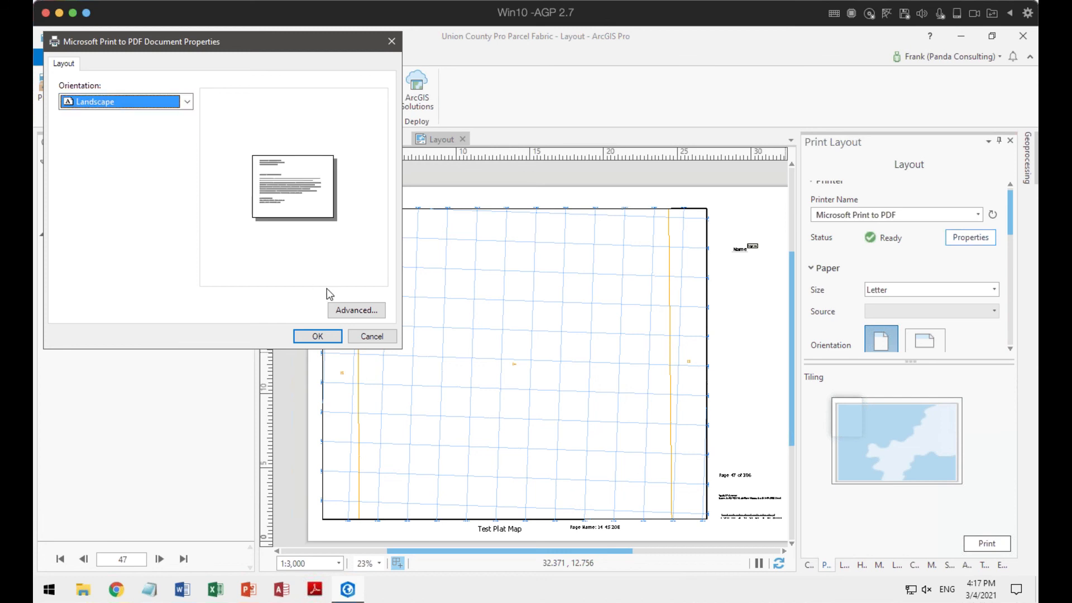
Step: Set the PDF printer's advanced paper size to A4, accept the printer properties and print the map series
{"action": "left_click", "coordinate": [343, 311]}
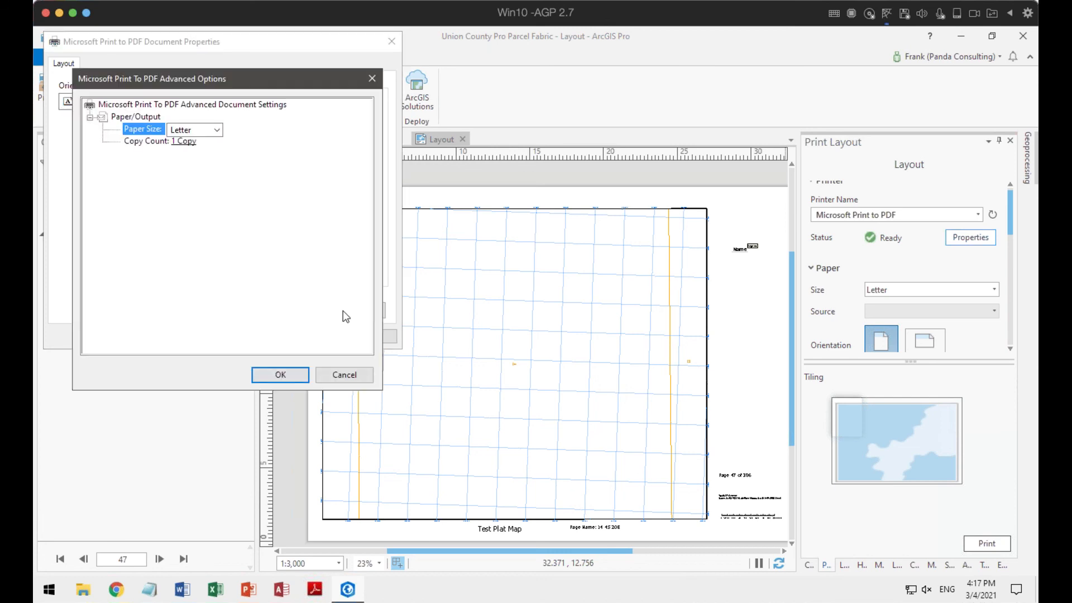
{"action": "left_click", "coordinate": [217, 130]}
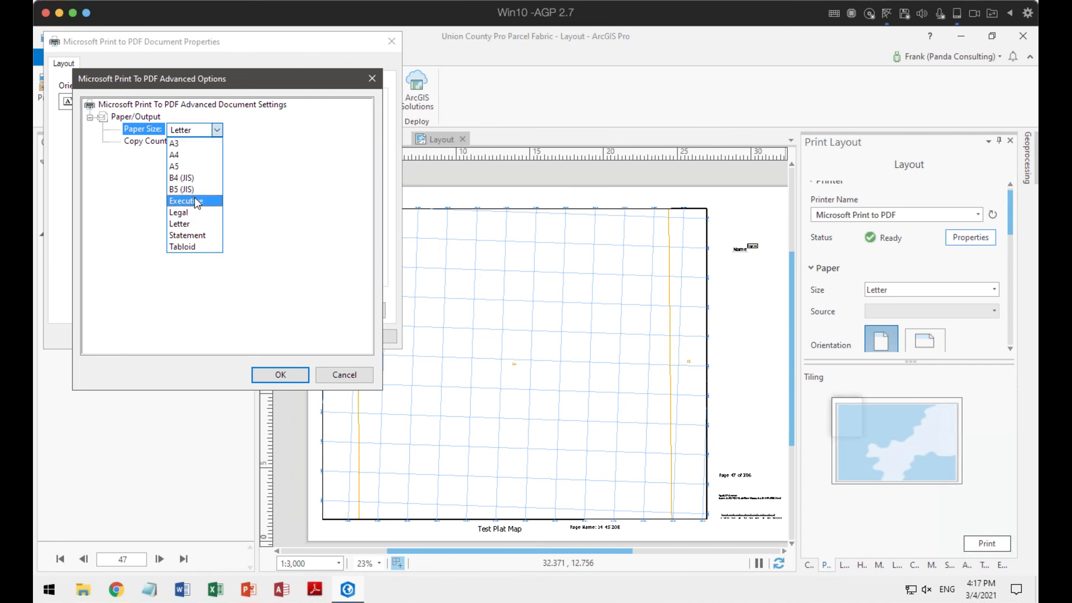
{"action": "left_click", "coordinate": [186, 158]}
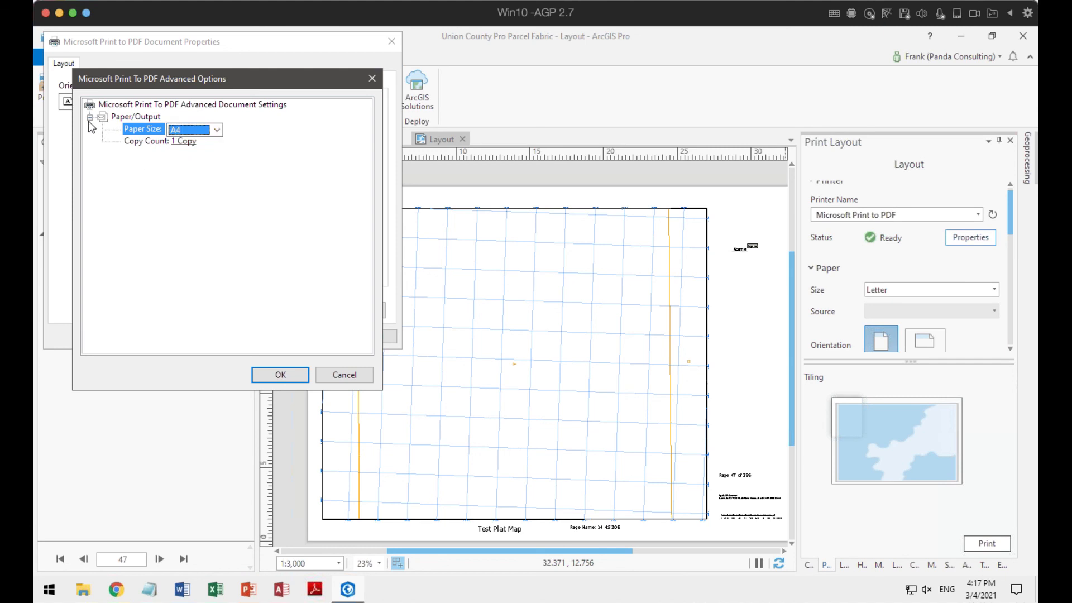
{"action": "left_click", "coordinate": [279, 374]}
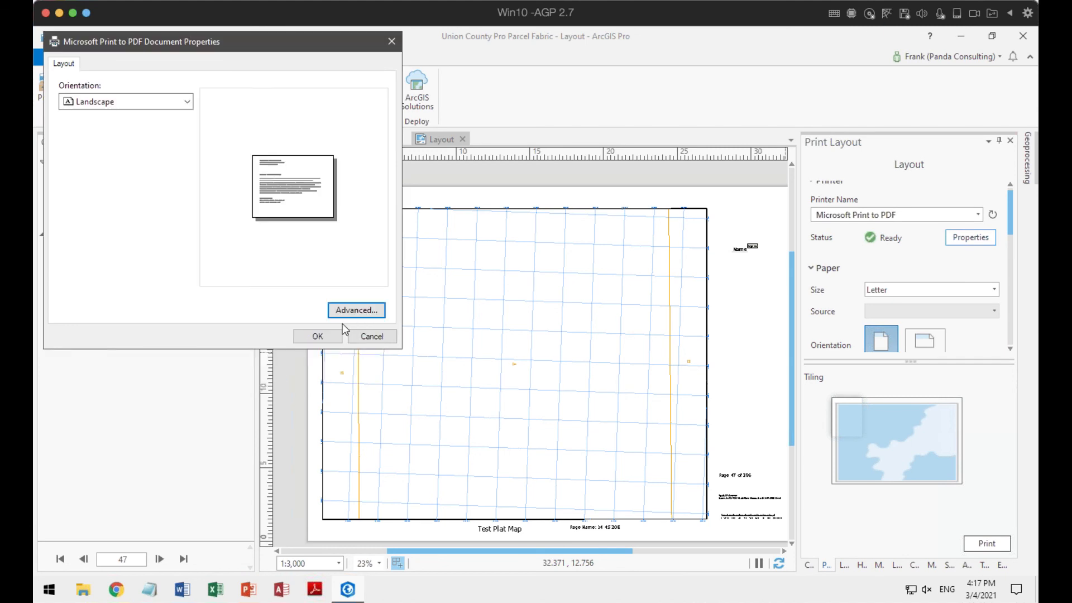
{"action": "left_click", "coordinate": [313, 335]}
{"action": "left_click", "coordinate": [987, 543]}
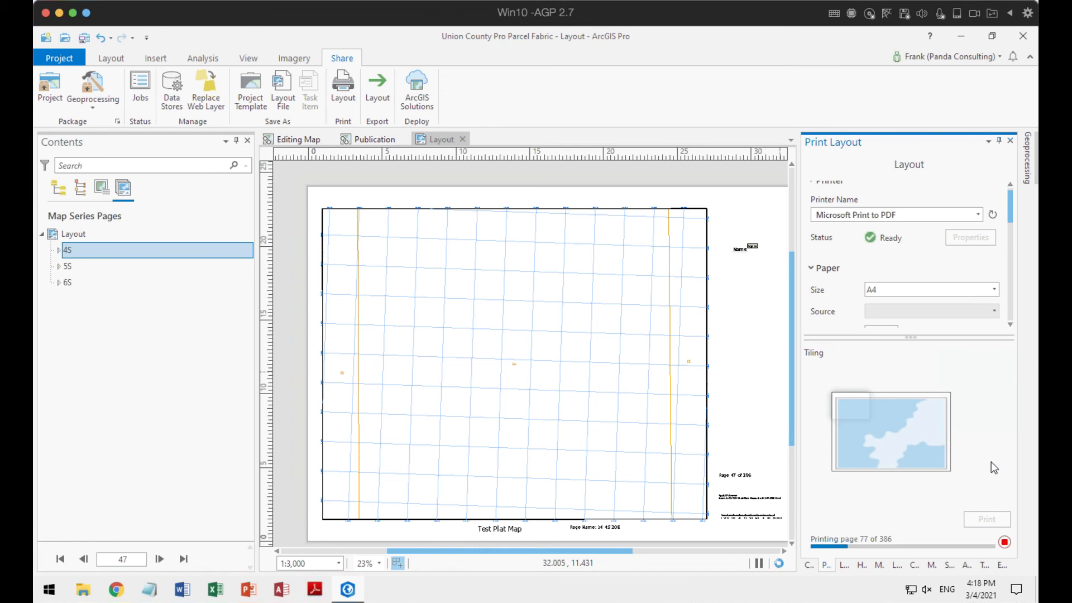
{"action": "right_click", "coordinate": [100, 255]}
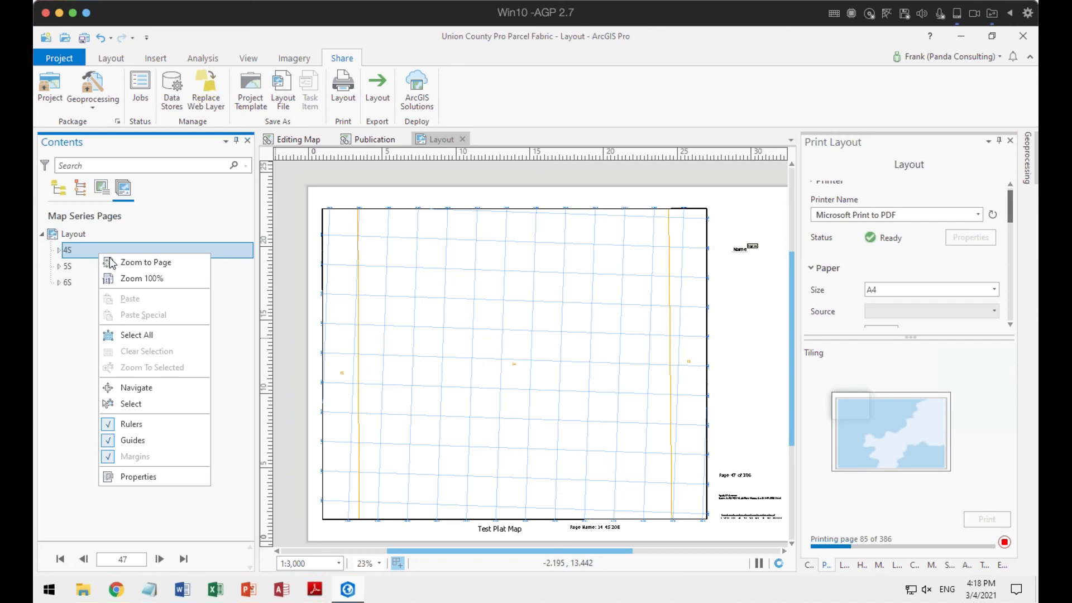
{"action": "left_click", "coordinate": [741, 206]}
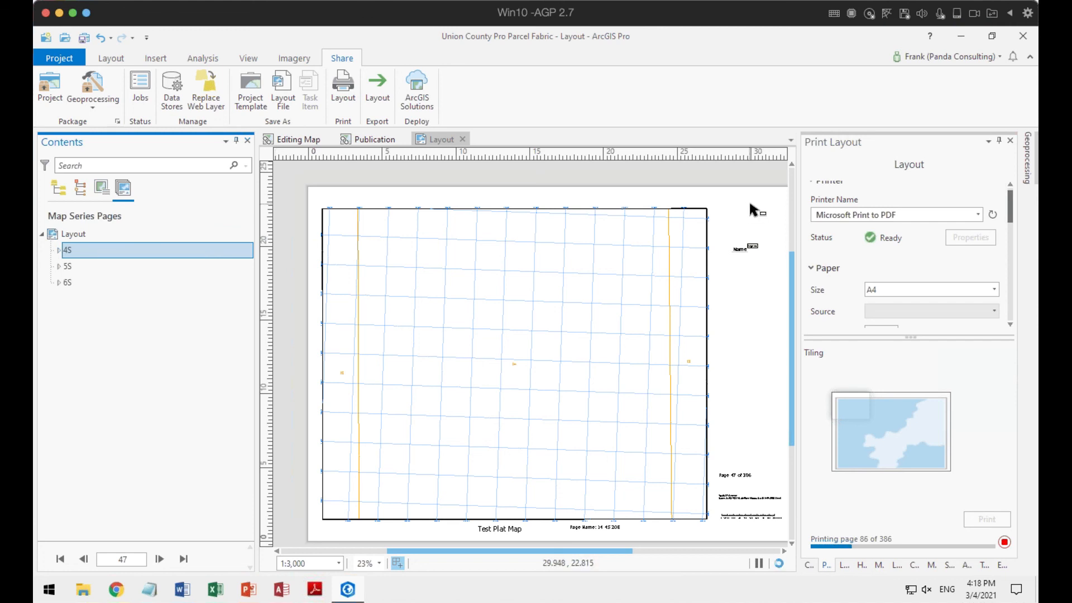
{"action": "right_click", "coordinate": [750, 206]}
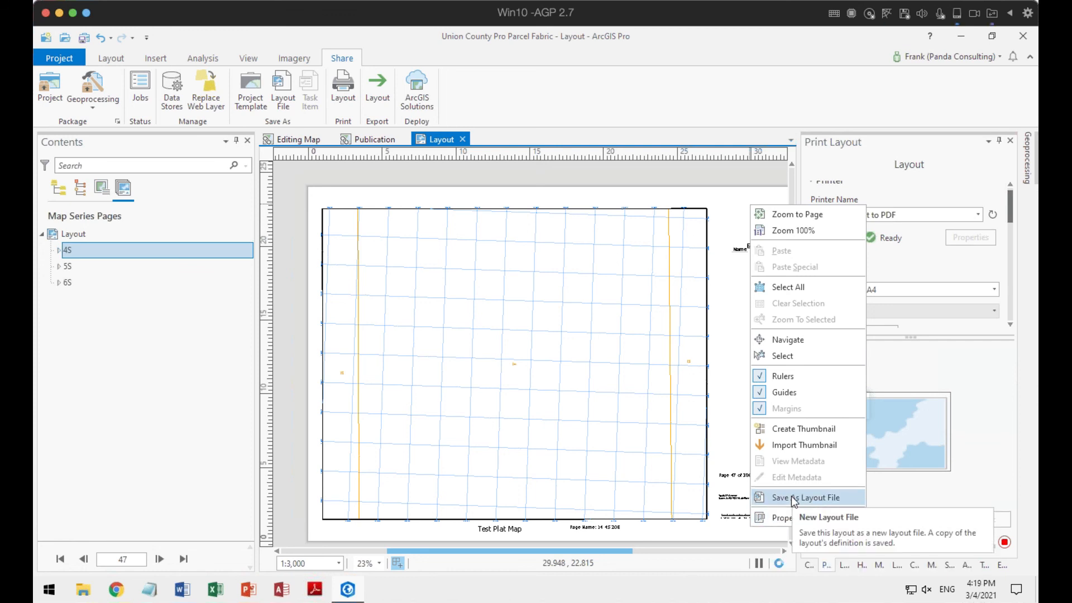
{"action": "left_click", "coordinate": [366, 146]}
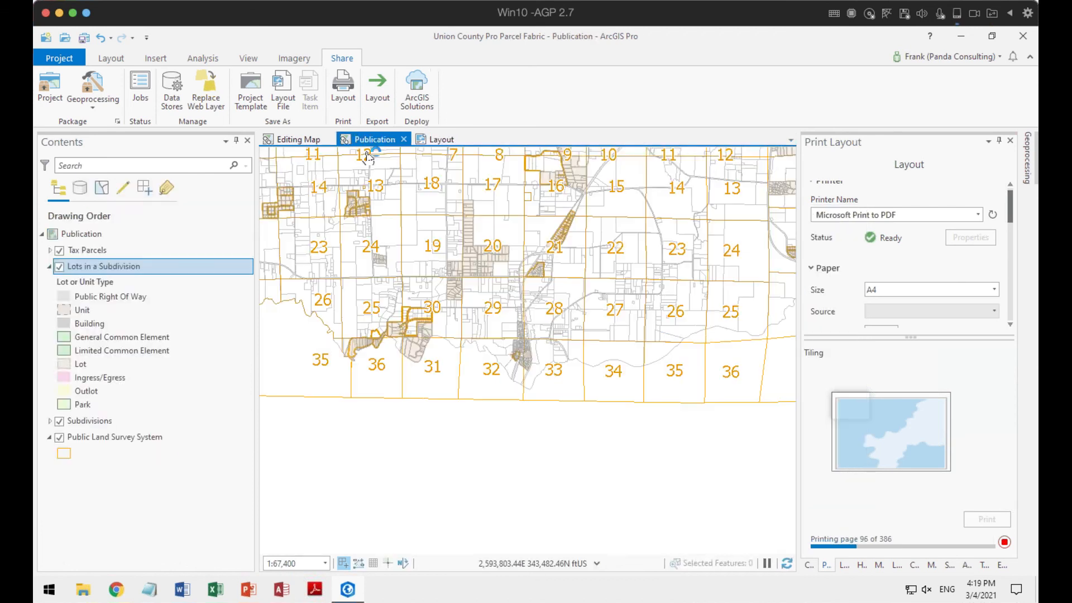
{"action": "right_click", "coordinate": [91, 264]}
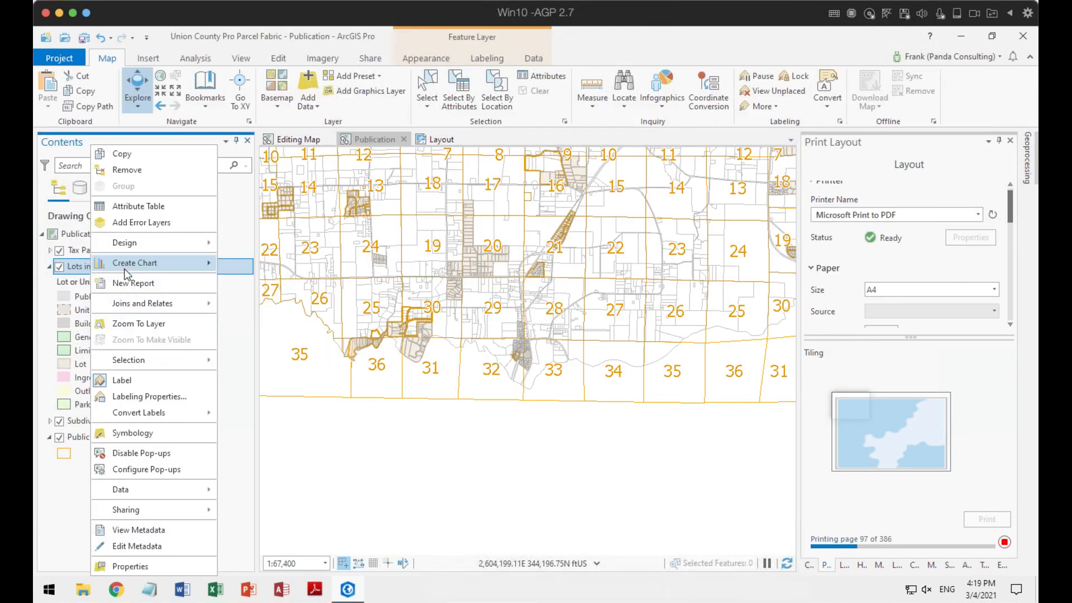
{"action": "mouse_move", "coordinate": [144, 484]}
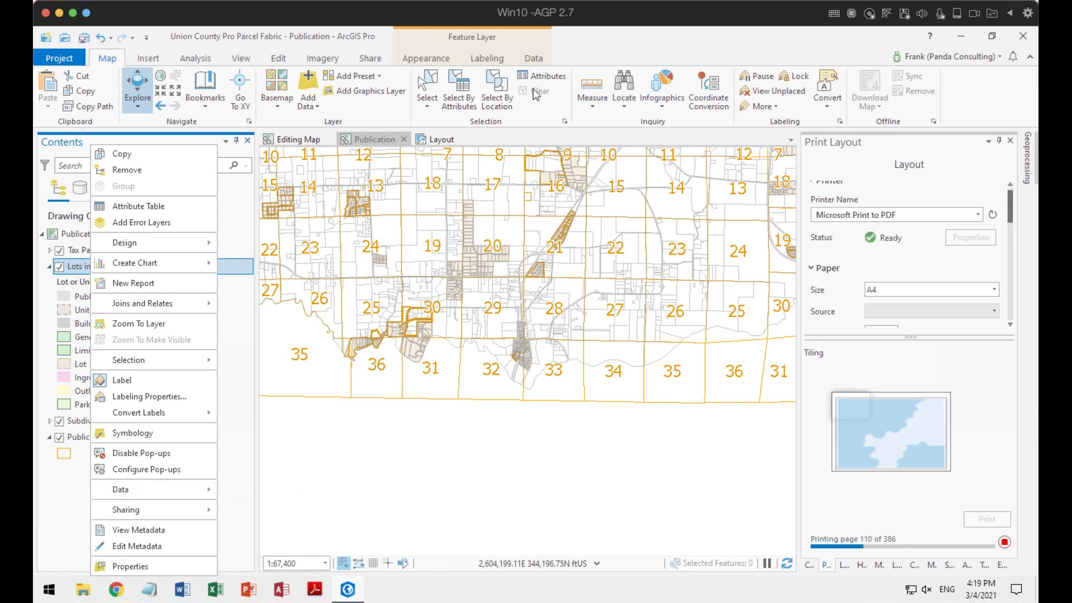
{"action": "left_click", "coordinate": [585, 43]}
{"action": "left_click", "coordinate": [438, 139]}
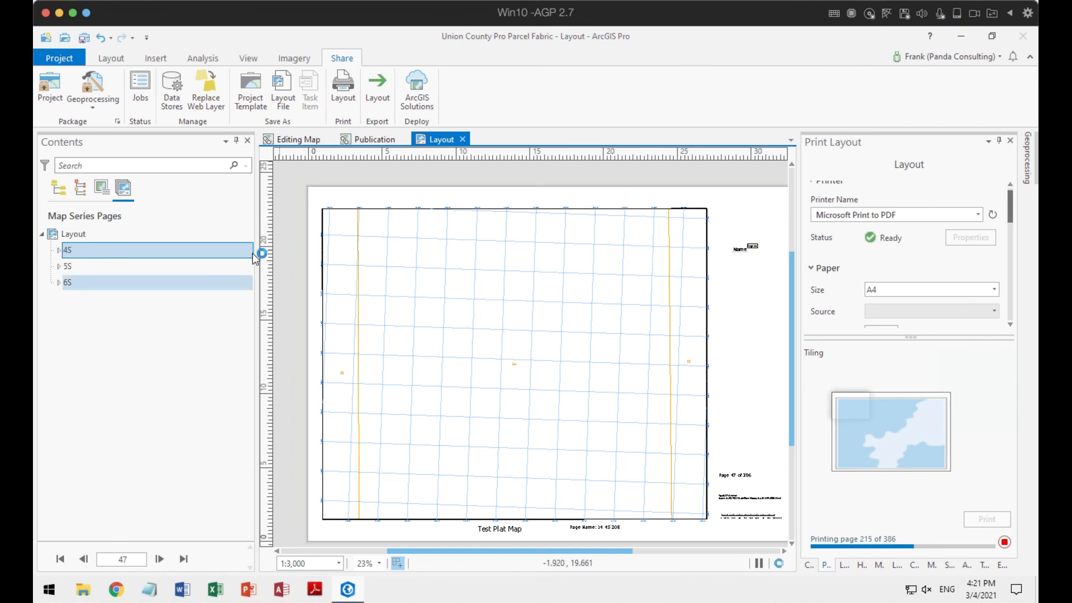
Step: Expand the 4S page group and display map series page 34 (13 4S 20E) on the layout
{"action": "left_click", "coordinate": [59, 250]}
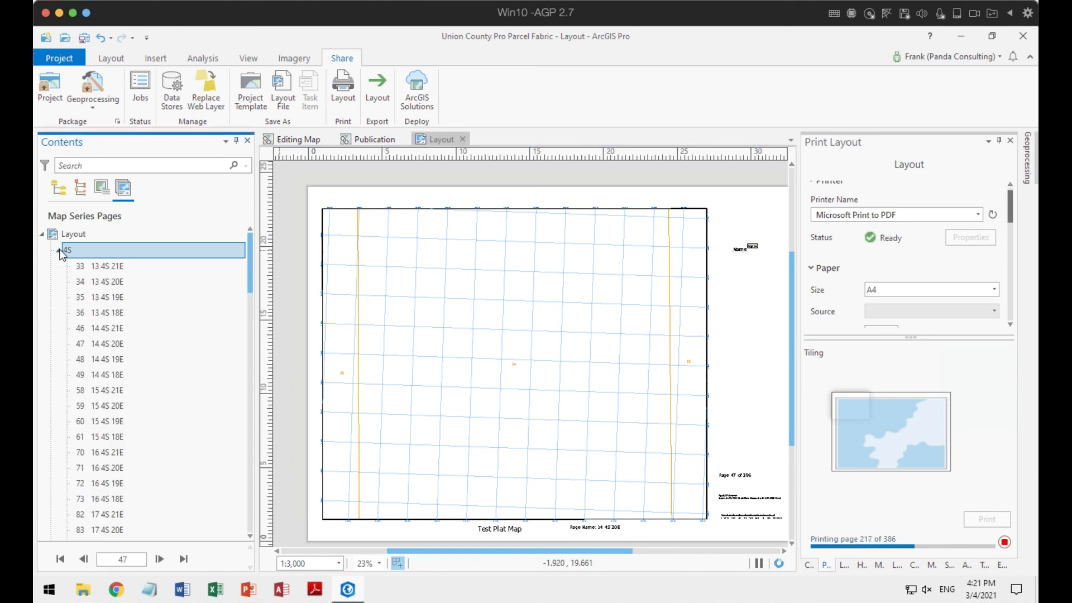
{"action": "left_click", "coordinate": [119, 281]}
{"action": "right_click", "coordinate": [119, 282]}
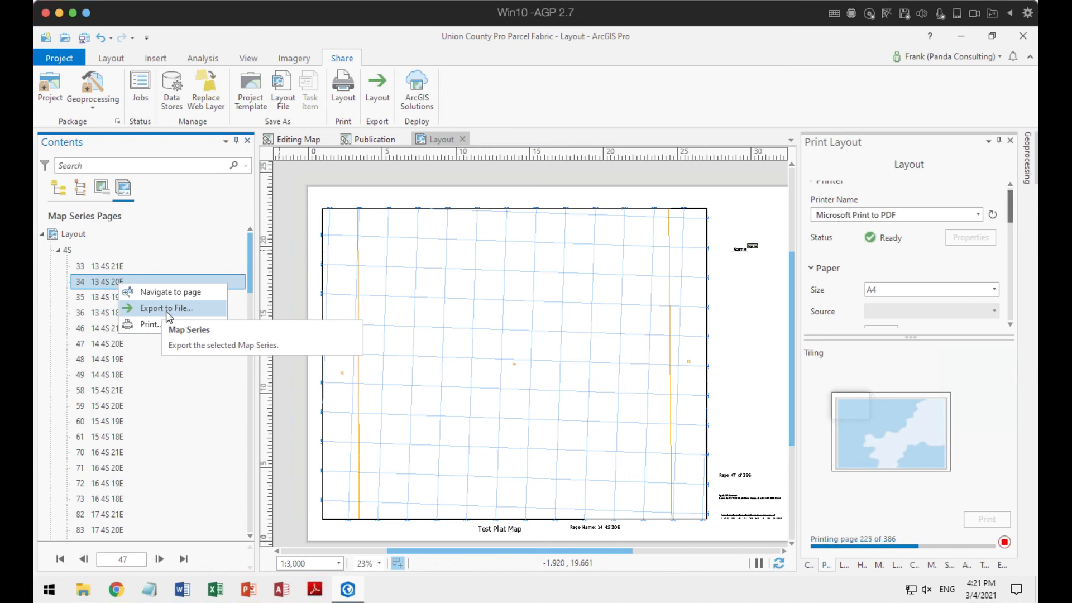
{"action": "left_click", "coordinate": [166, 311]}
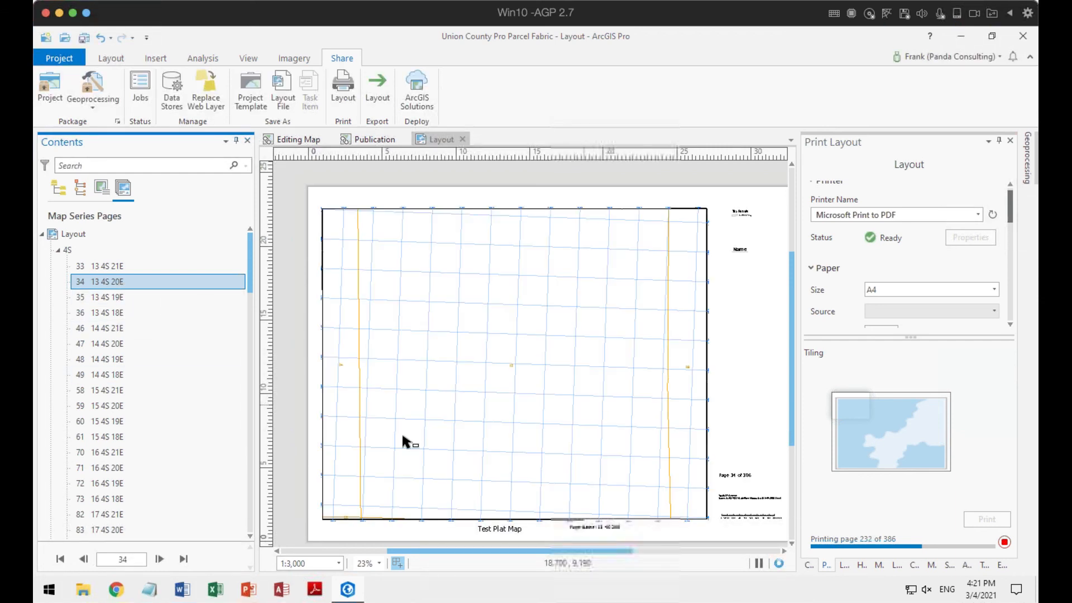
Step: Display page 176 (24 4S 19E) and page 280 (32 4S 20E) of the 4S group on the layout
{"action": "scroll", "coordinate": [177, 441], "scroll_direction": "down", "scroll_amount": 13}
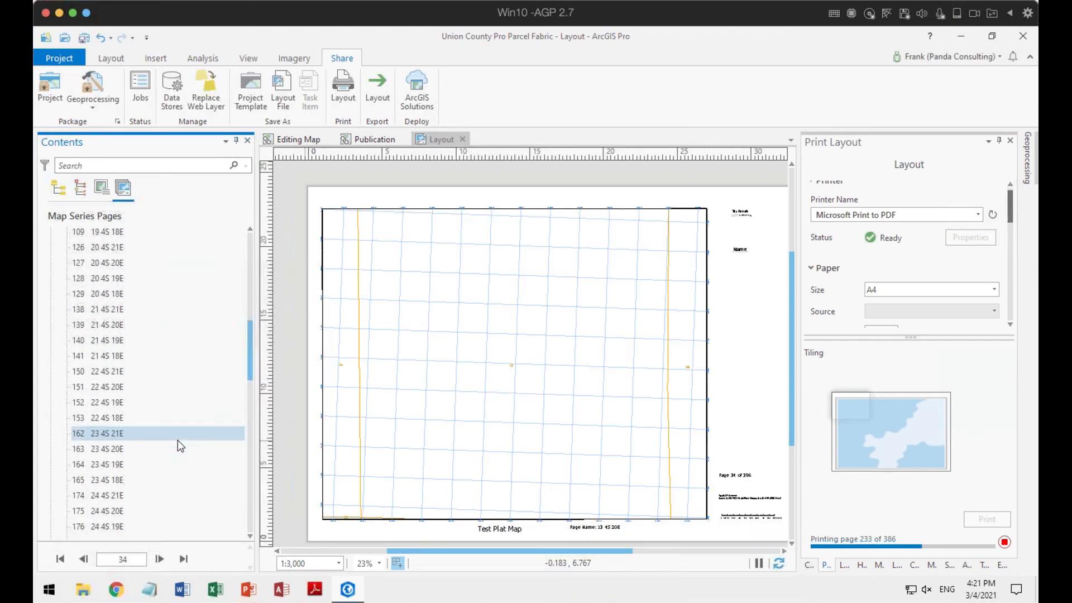
{"action": "right_click", "coordinate": [120, 401]}
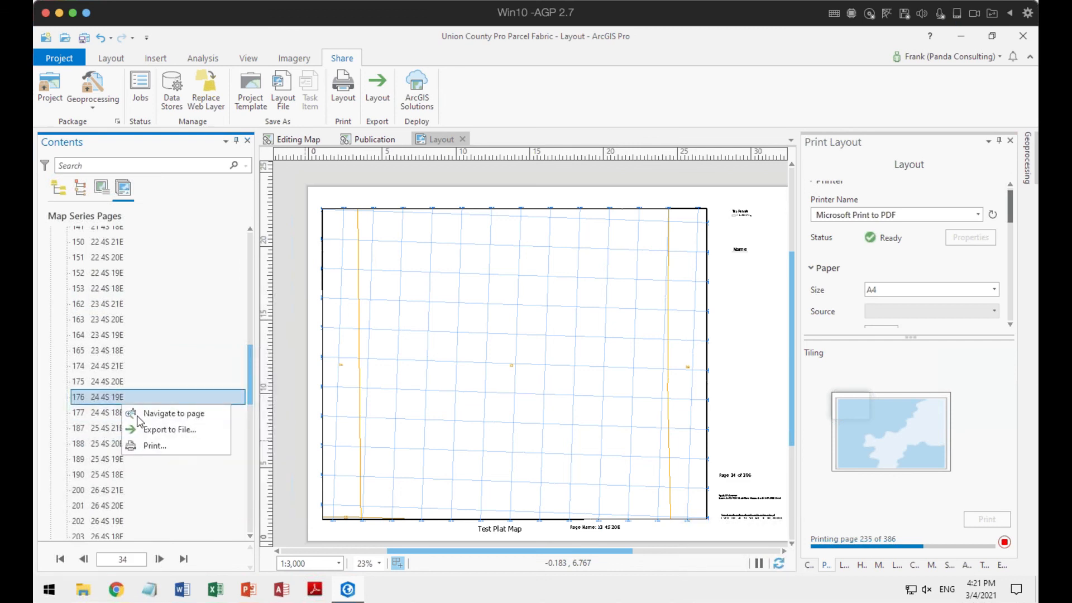
{"action": "left_click", "coordinate": [146, 414]}
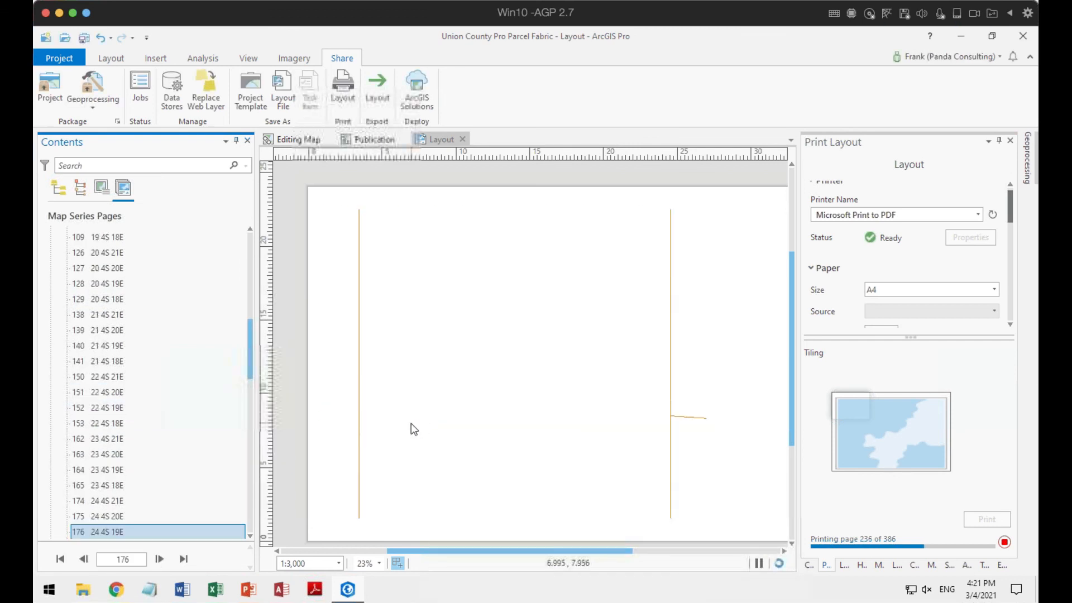
{"action": "scroll", "coordinate": [172, 437], "scroll_direction": "down", "scroll_amount": 10}
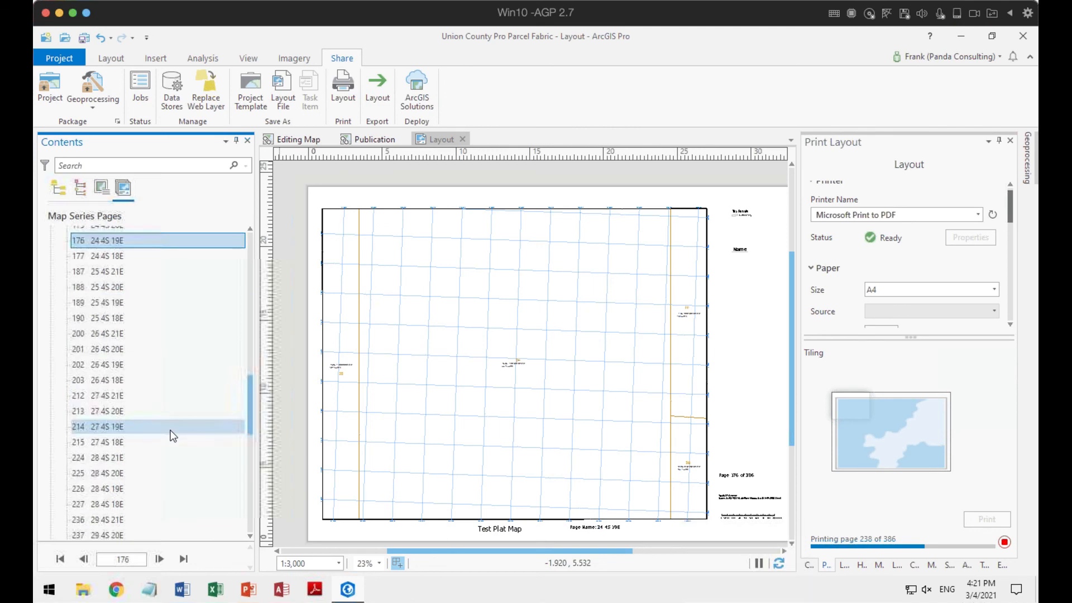
{"action": "scroll", "coordinate": [168, 436], "scroll_direction": "down", "scroll_amount": 3}
{"action": "right_click", "coordinate": [104, 429]}
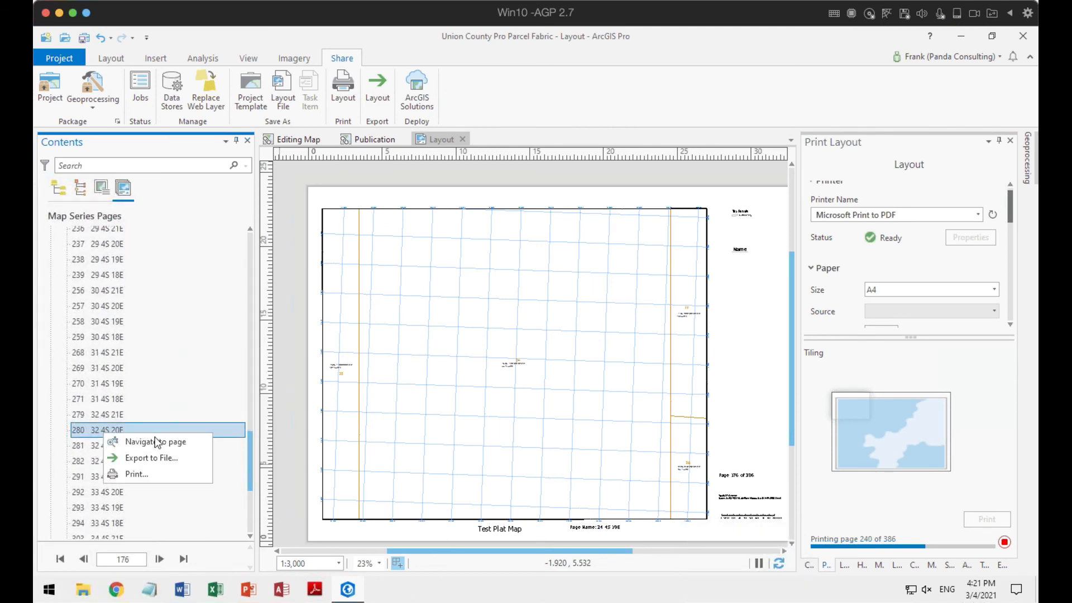
{"action": "left_click", "coordinate": [159, 441]}
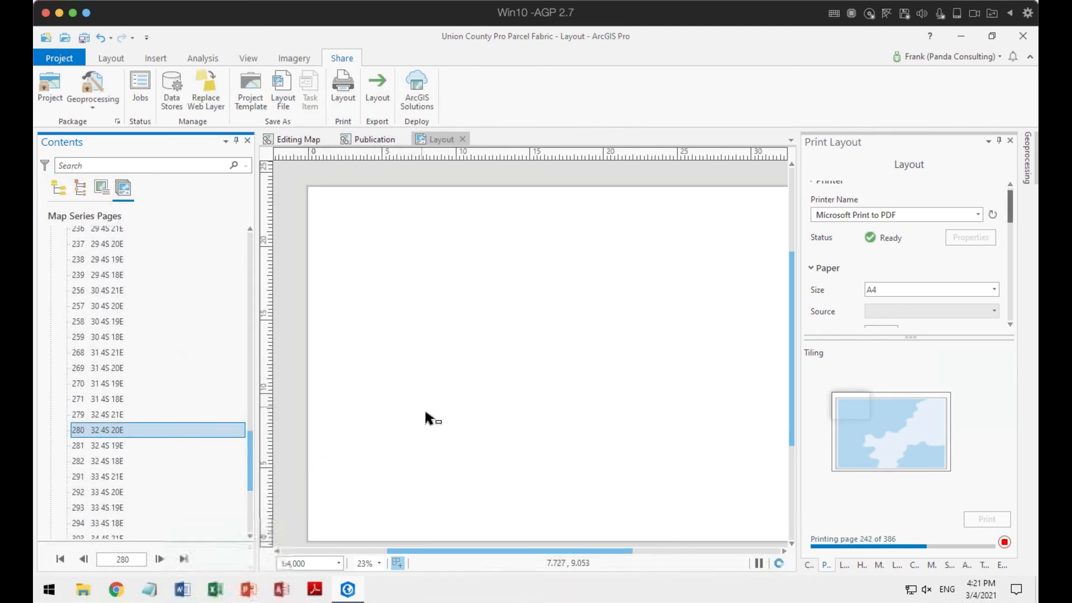
Step: Expand the 5S page group, display page 26 (12 5S 20E) and inspect its parcels up close
{"action": "scroll", "coordinate": [168, 467], "scroll_direction": "down", "scroll_amount": 5}
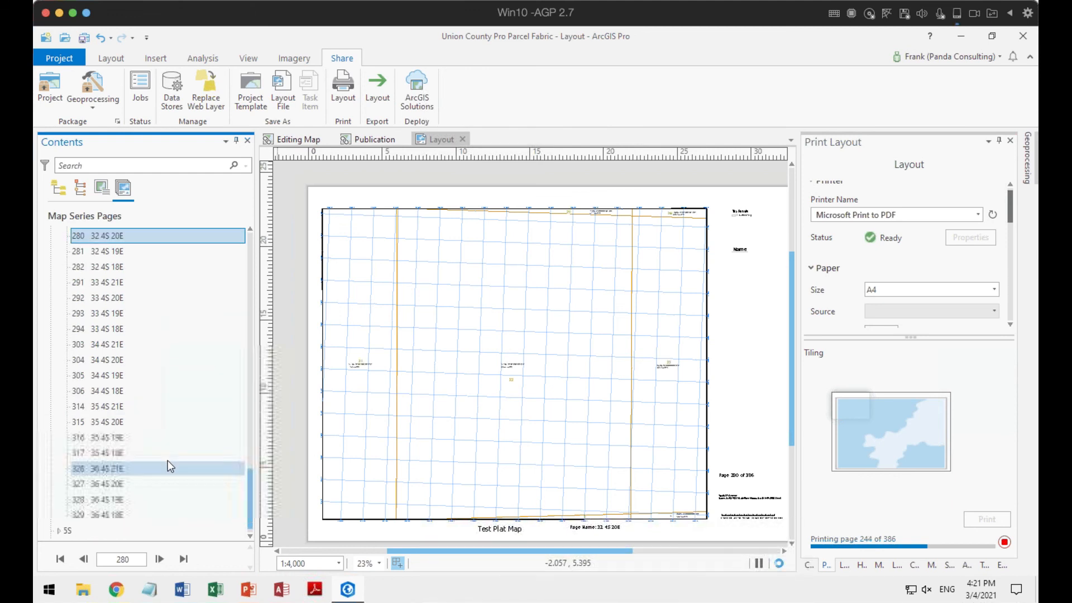
{"action": "left_click", "coordinate": [58, 514]}
{"action": "scroll", "coordinate": [171, 442], "scroll_direction": "down", "scroll_amount": 6}
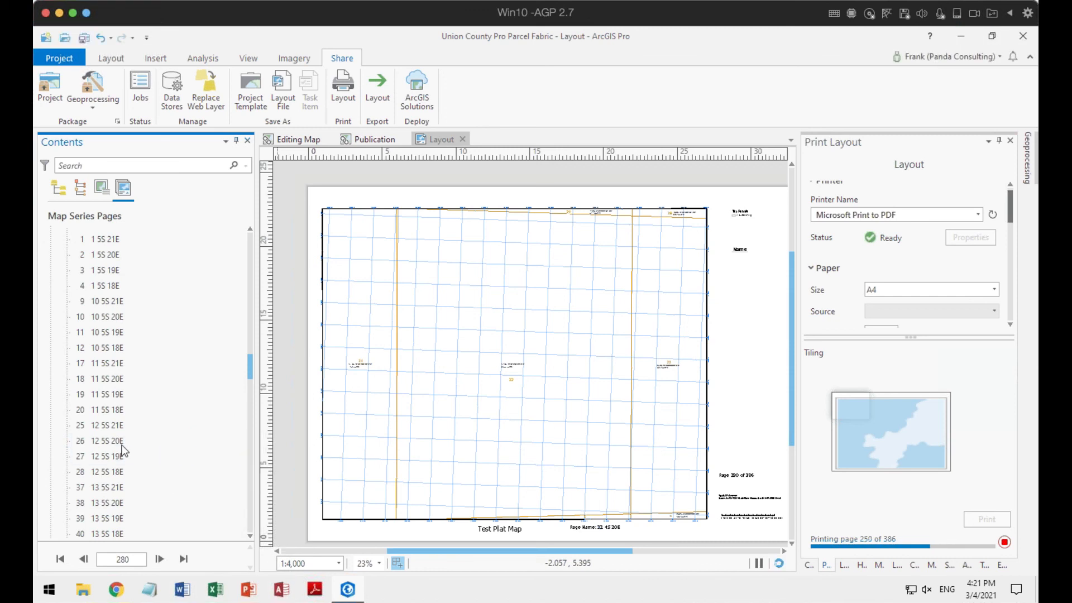
{"action": "right_click", "coordinate": [127, 447]}
{"action": "left_click", "coordinate": [168, 454]}
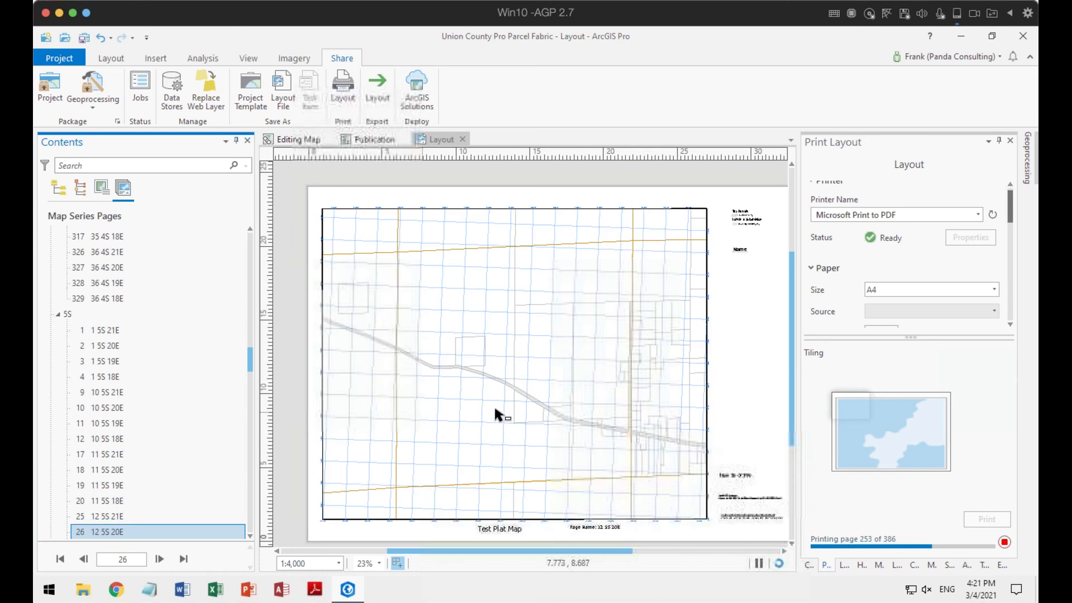
{"action": "scroll", "coordinate": [641, 392], "scroll_direction": "up", "scroll_amount": 3}
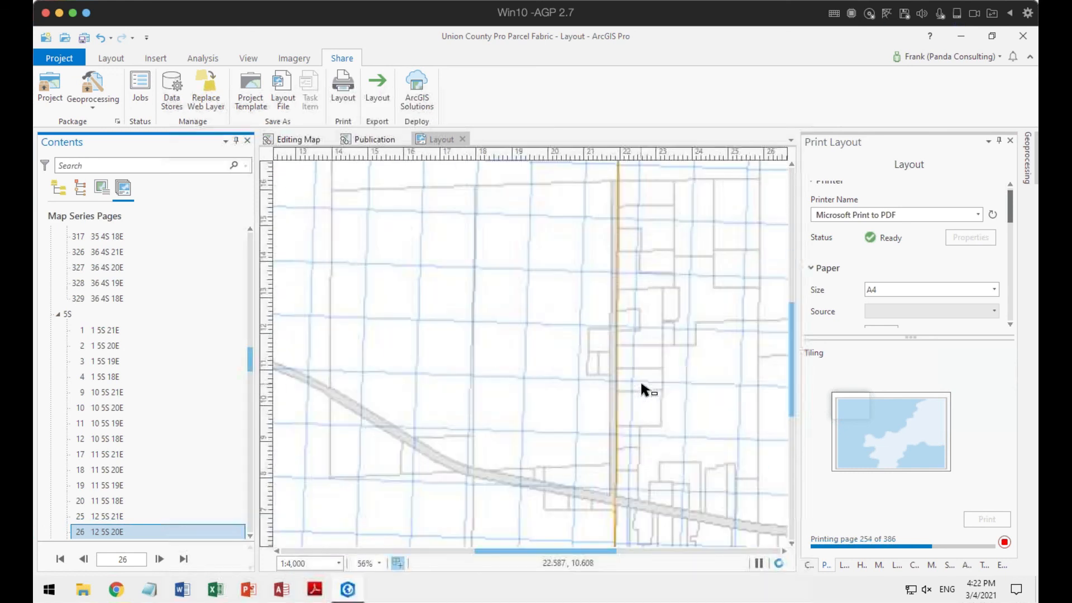
{"action": "scroll", "coordinate": [641, 392], "scroll_direction": "down", "scroll_amount": 3}
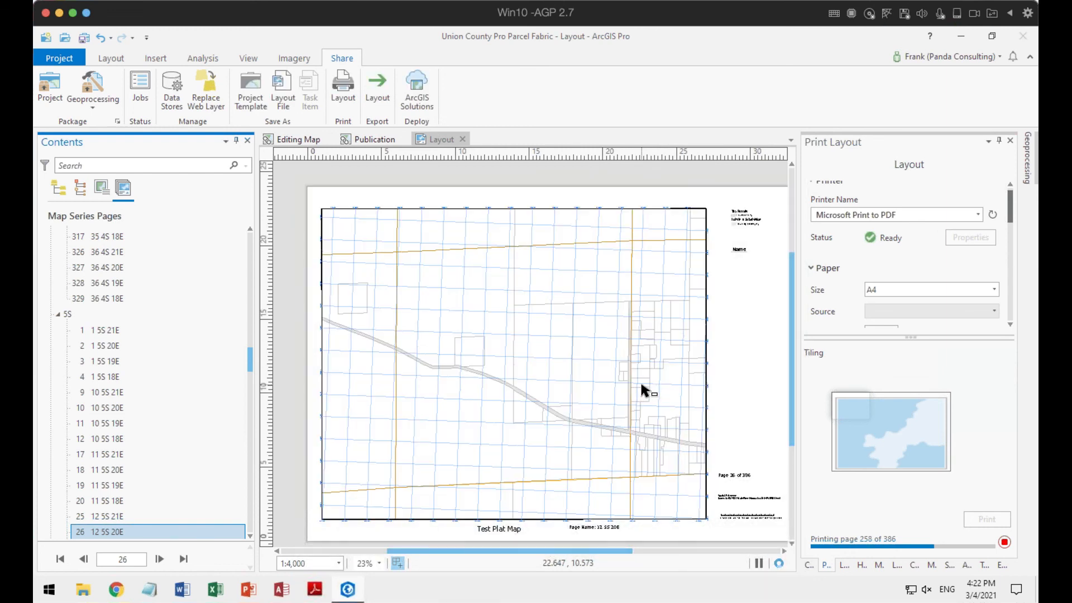
Step: Refresh the layout's map series pages
{"action": "left_click", "coordinate": [110, 59]}
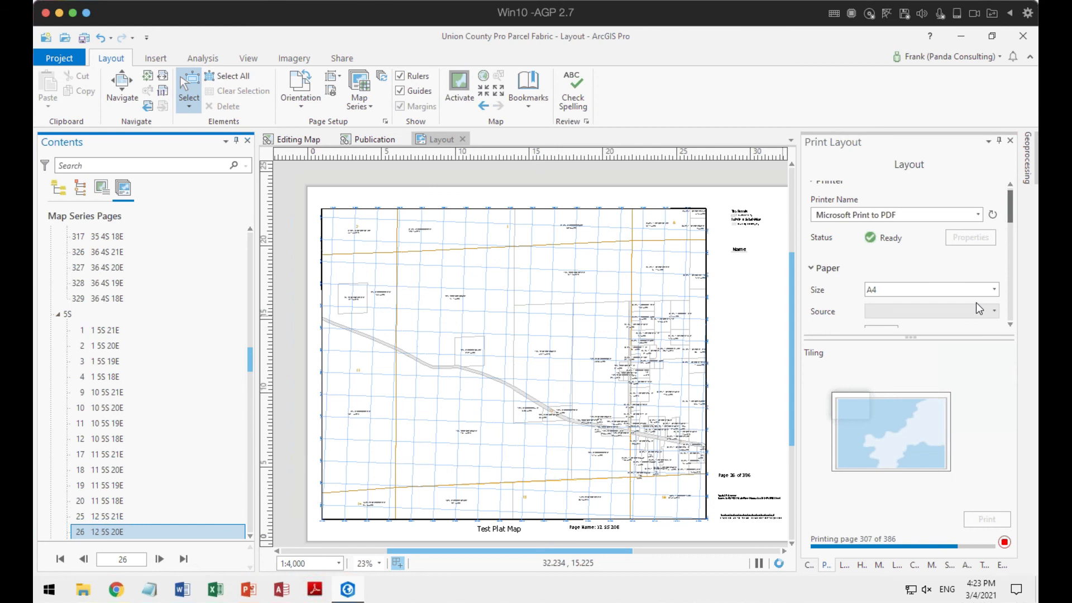
{"action": "left_click", "coordinate": [441, 140]}
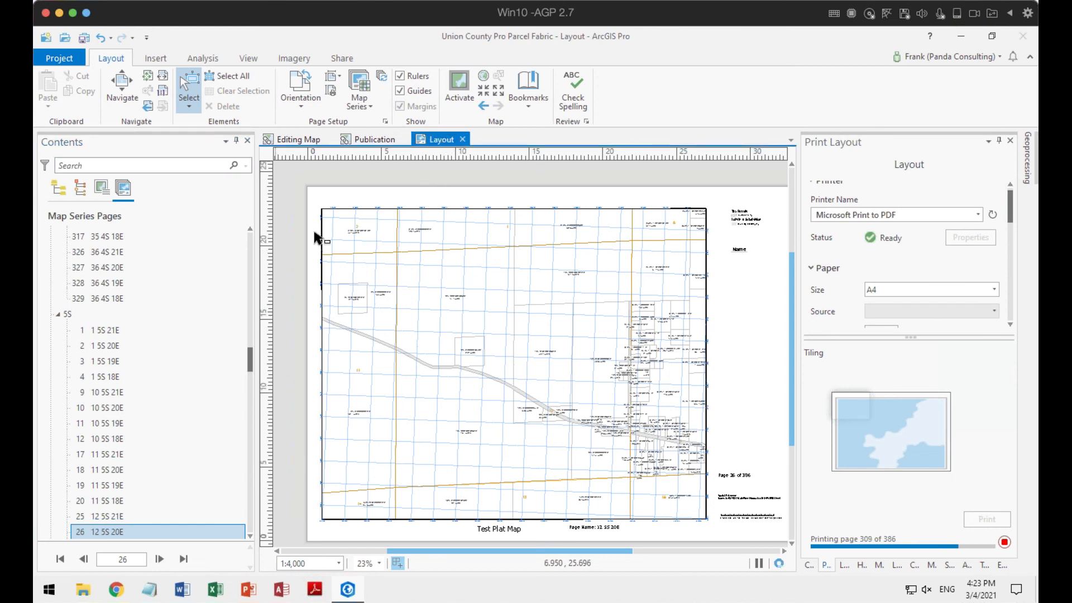
{"action": "left_click", "coordinate": [369, 111]}
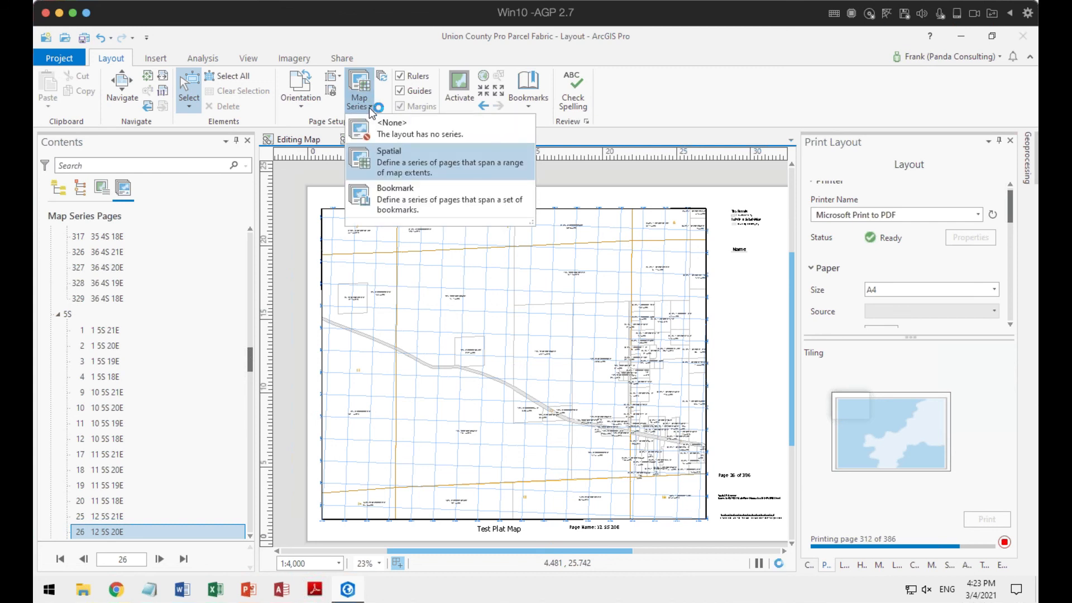
{"action": "left_click", "coordinate": [383, 75]}
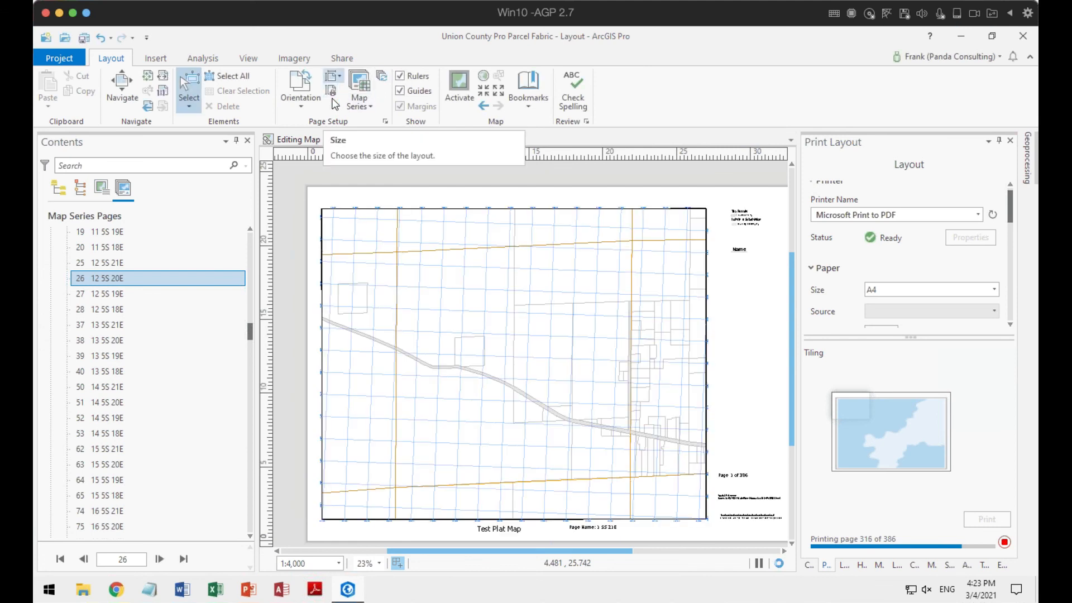
Step: Open the layout properties and review the spatial map series settings, including the optional fields
{"action": "left_click", "coordinate": [303, 106]}
{"action": "left_click", "coordinate": [303, 105]}
{"action": "left_click", "coordinate": [387, 121]}
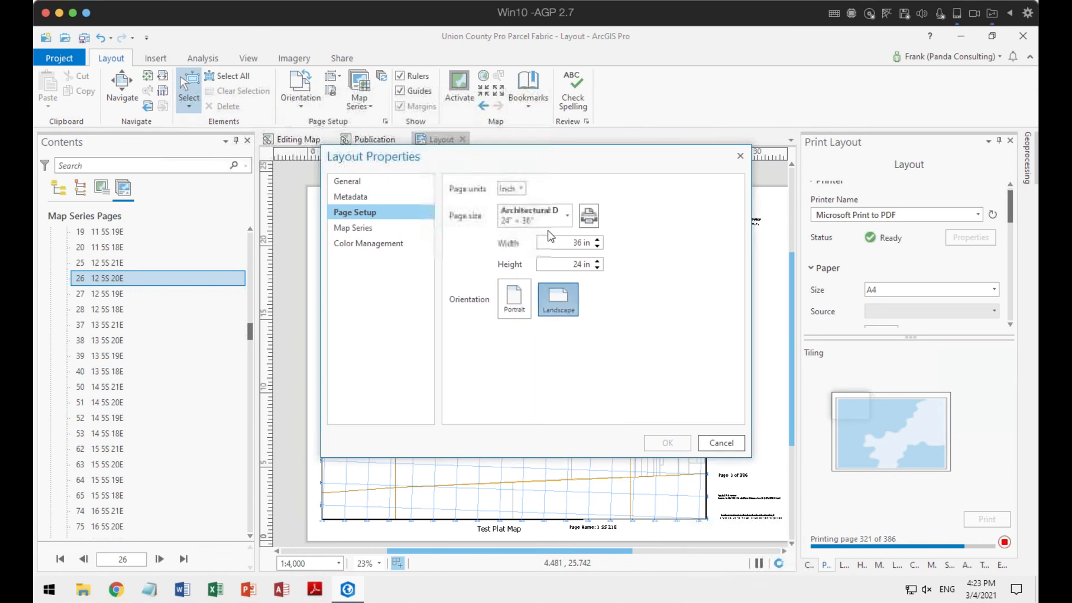
{"action": "left_click", "coordinate": [355, 228]}
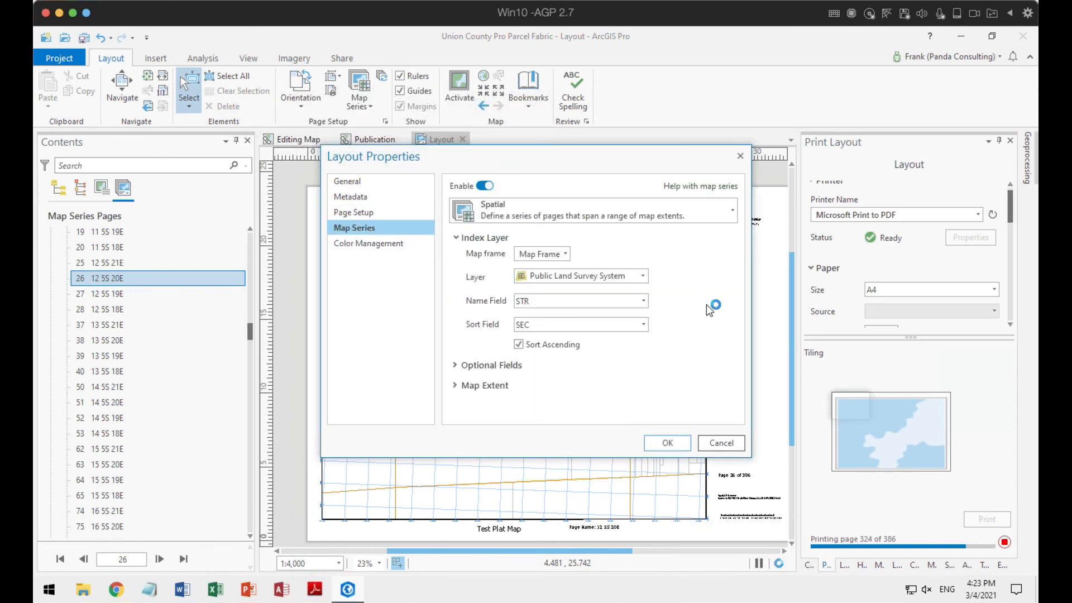
{"action": "left_click", "coordinate": [732, 211]}
{"action": "left_click", "coordinate": [732, 211]}
{"action": "left_click", "coordinate": [456, 365]}
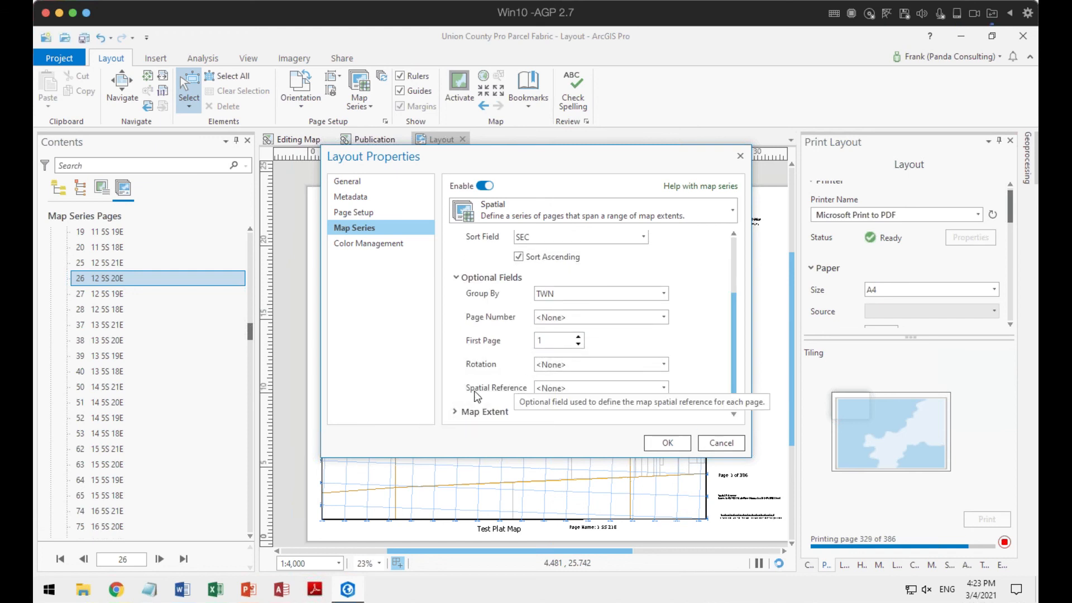
Step: Try the Center and Maintain Scale option for the map series' map extent and close the layout properties without applying it
{"action": "left_click", "coordinate": [456, 413]}
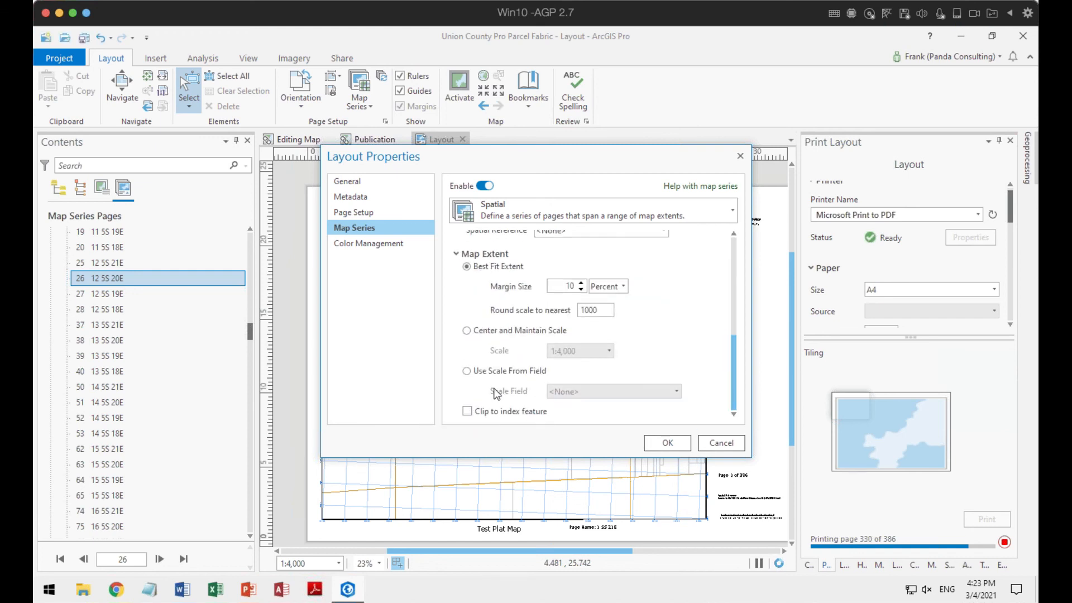
{"action": "left_click", "coordinate": [467, 330]}
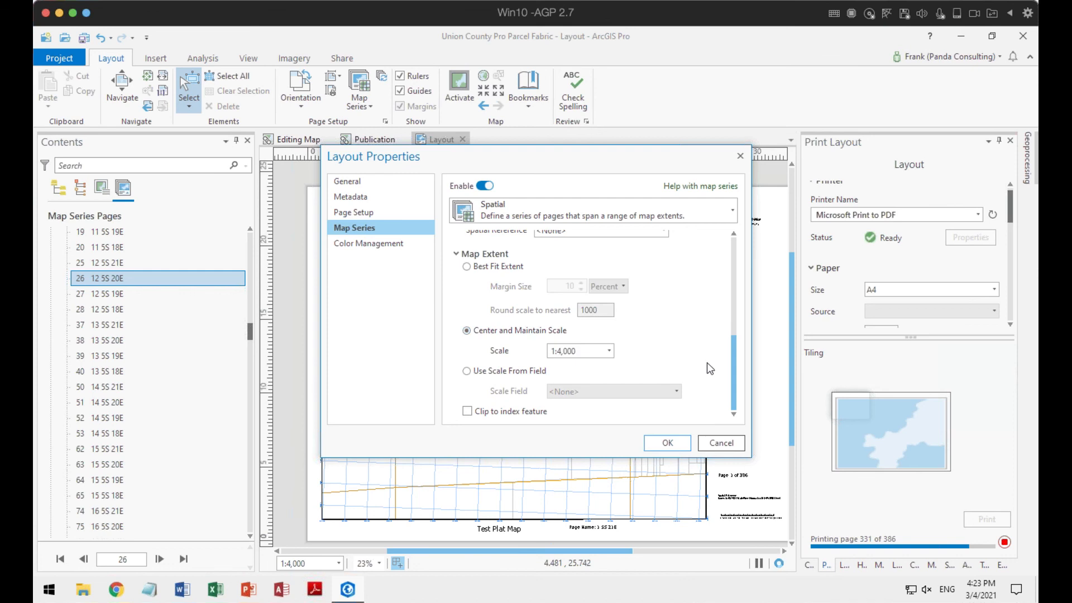
{"action": "left_click", "coordinate": [728, 446]}
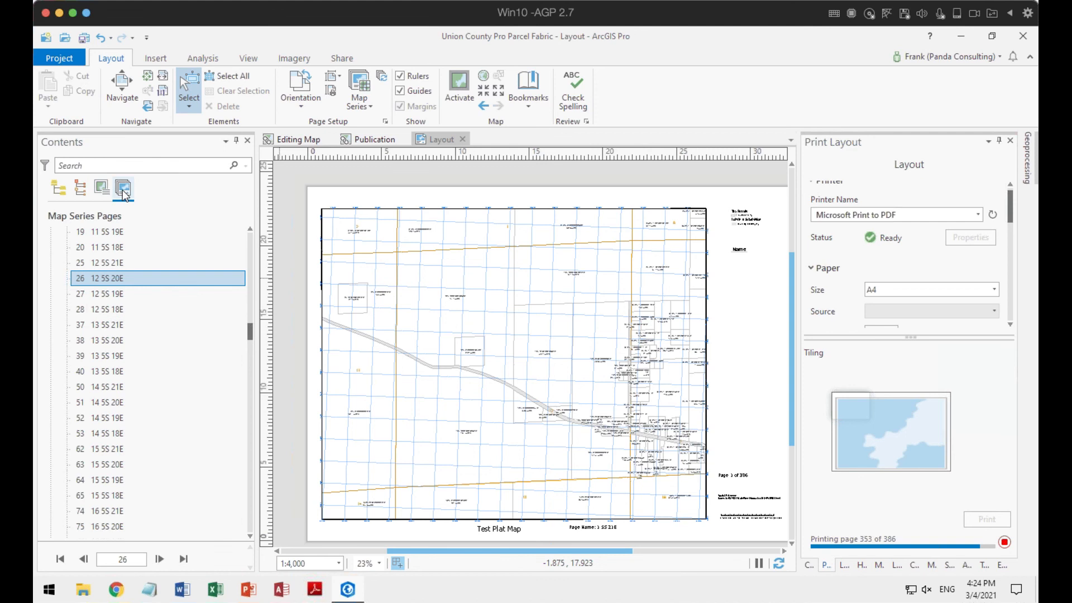
Step: Show the layout contents by drawing order and expand the Map Frame to list the Publication map's layers
{"action": "scroll", "coordinate": [109, 251], "scroll_direction": "up", "scroll_amount": 7}
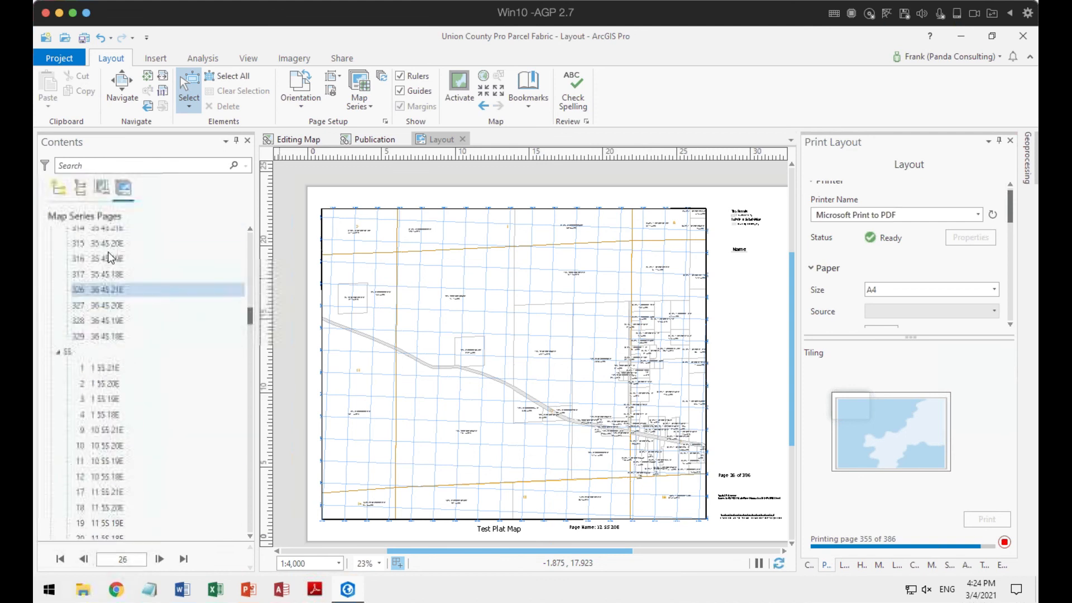
{"action": "left_click", "coordinate": [59, 192]}
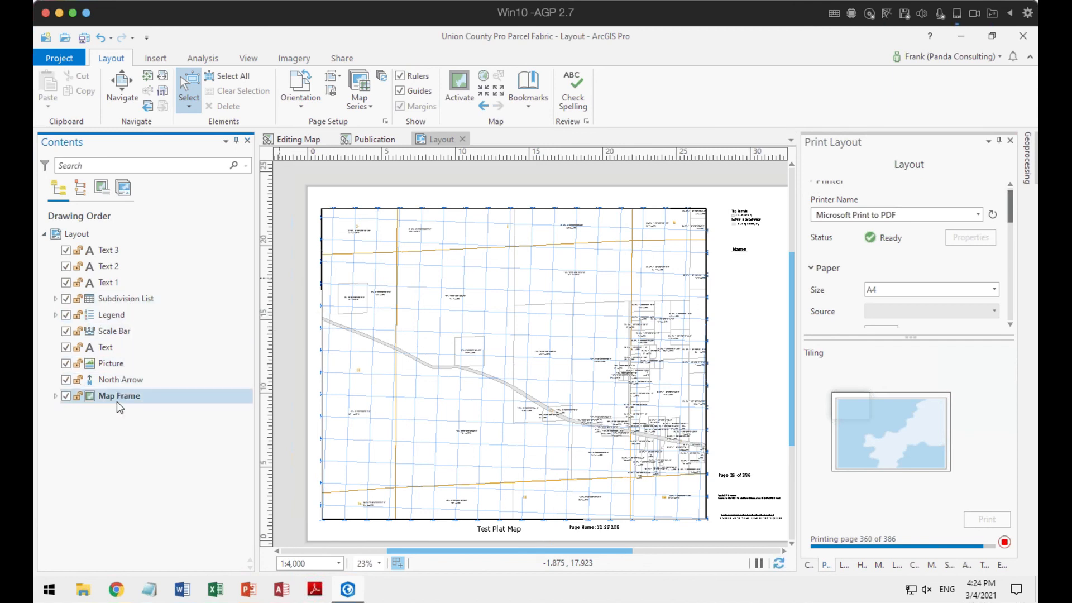
{"action": "left_click", "coordinate": [54, 395]}
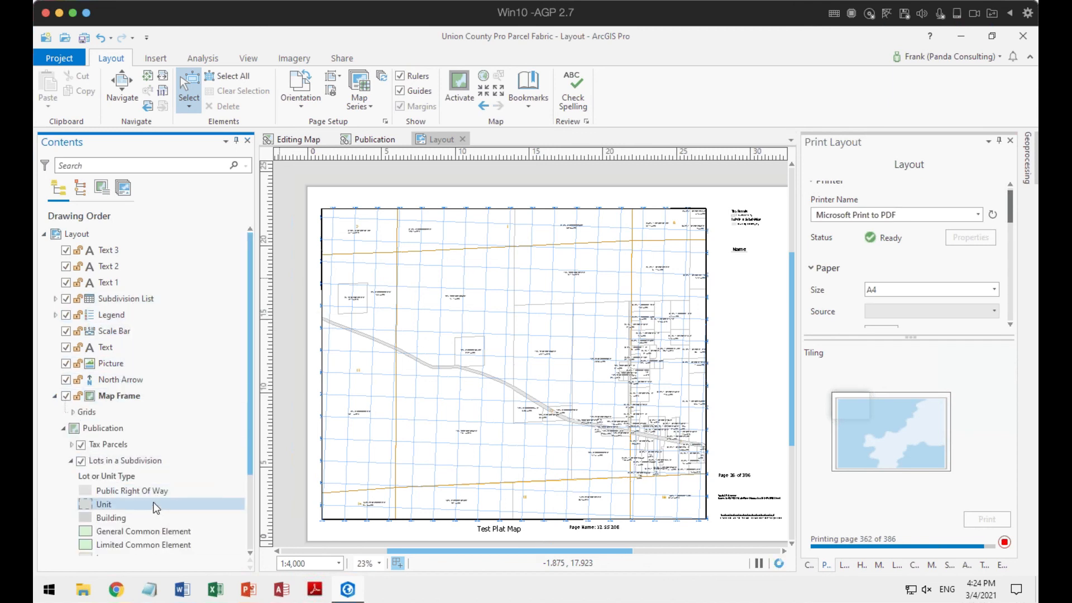
{"action": "scroll", "coordinate": [162, 457], "scroll_direction": "down", "scroll_amount": 2}
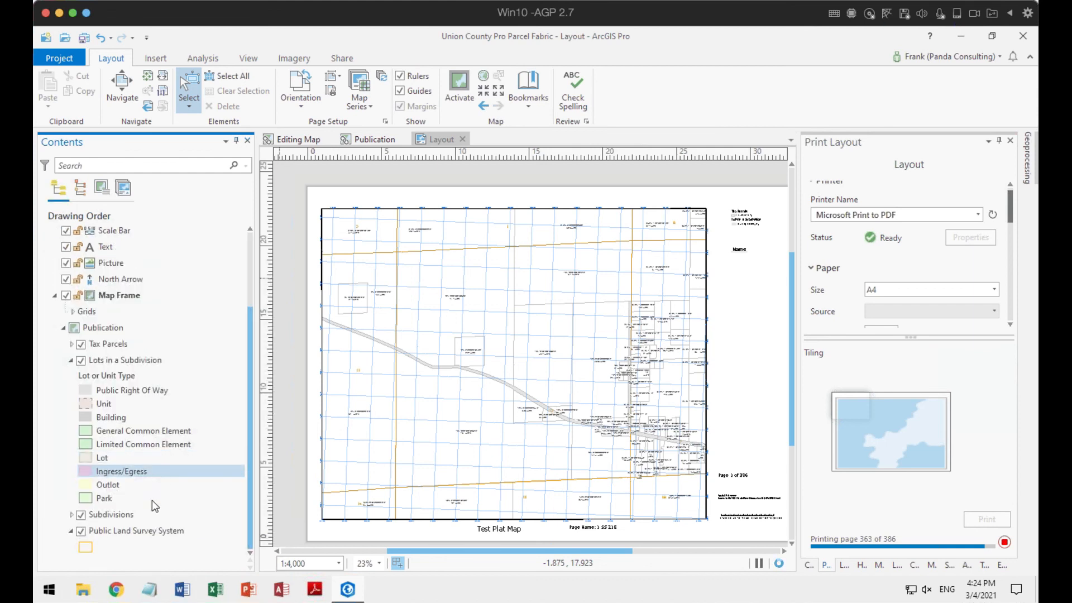
Step: Open the Subdivisions layer properties and review its definition query and the fields offered for the map series page query
{"action": "right_click", "coordinate": [119, 514]}
{"action": "left_click", "coordinate": [157, 505]}
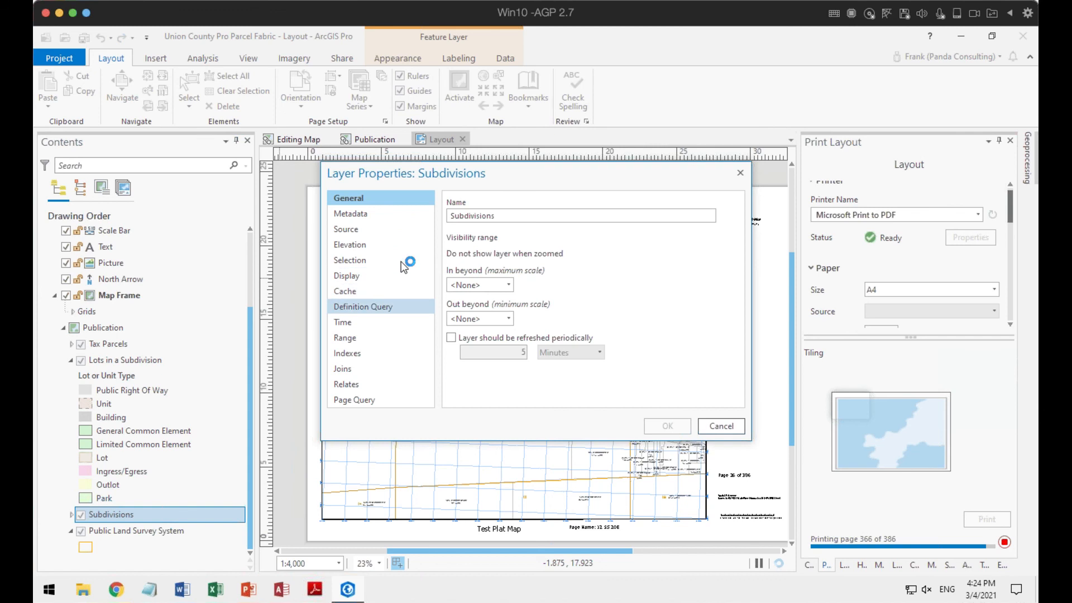
{"action": "left_click", "coordinate": [403, 306]}
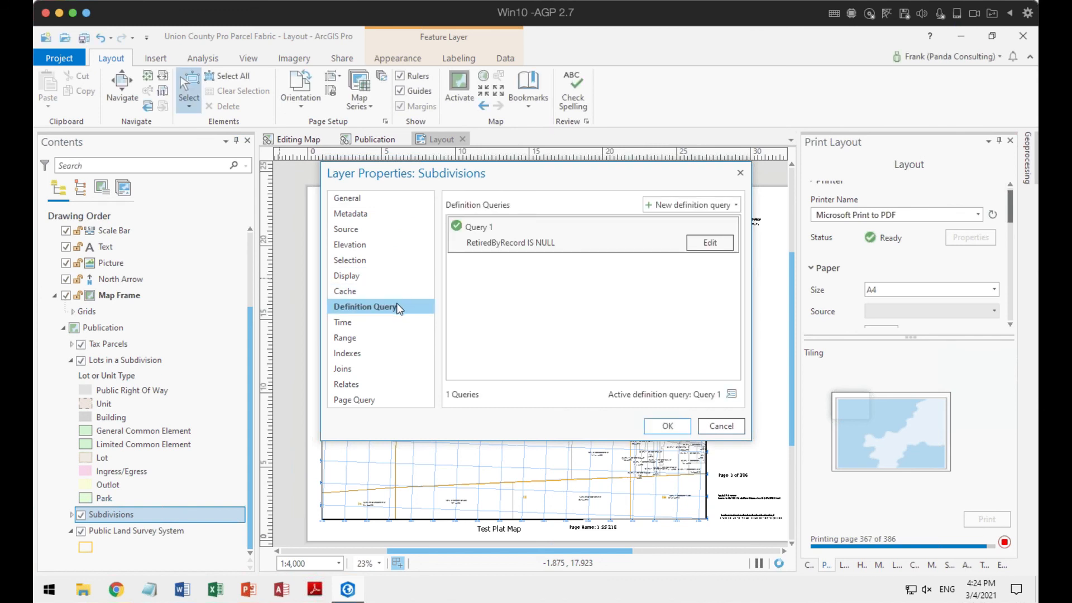
{"action": "left_click", "coordinate": [367, 399]}
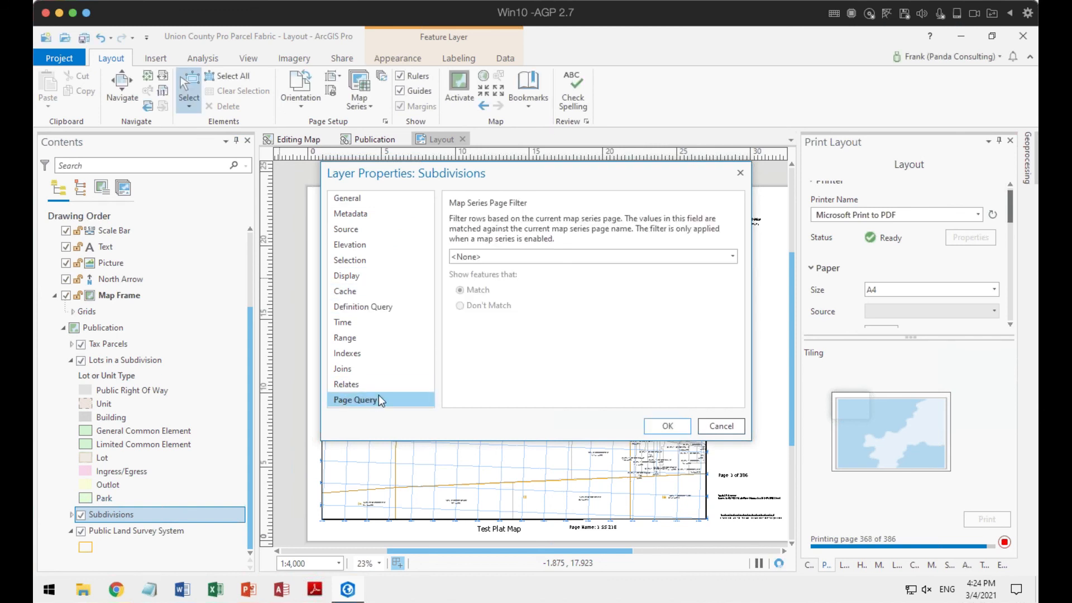
{"action": "left_click", "coordinate": [551, 258]}
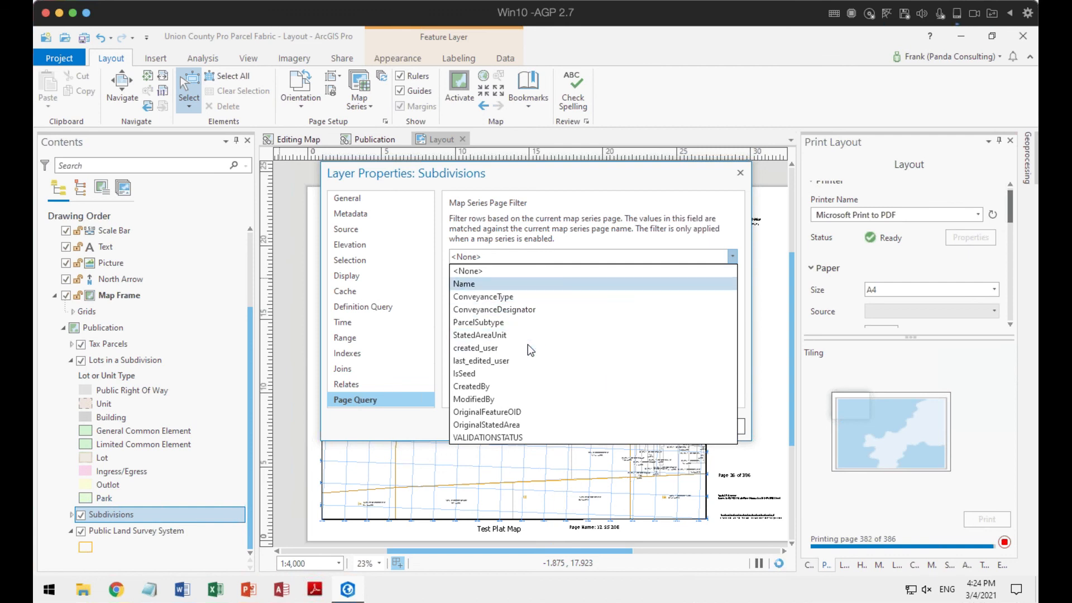
{"action": "left_click", "coordinate": [652, 233]}
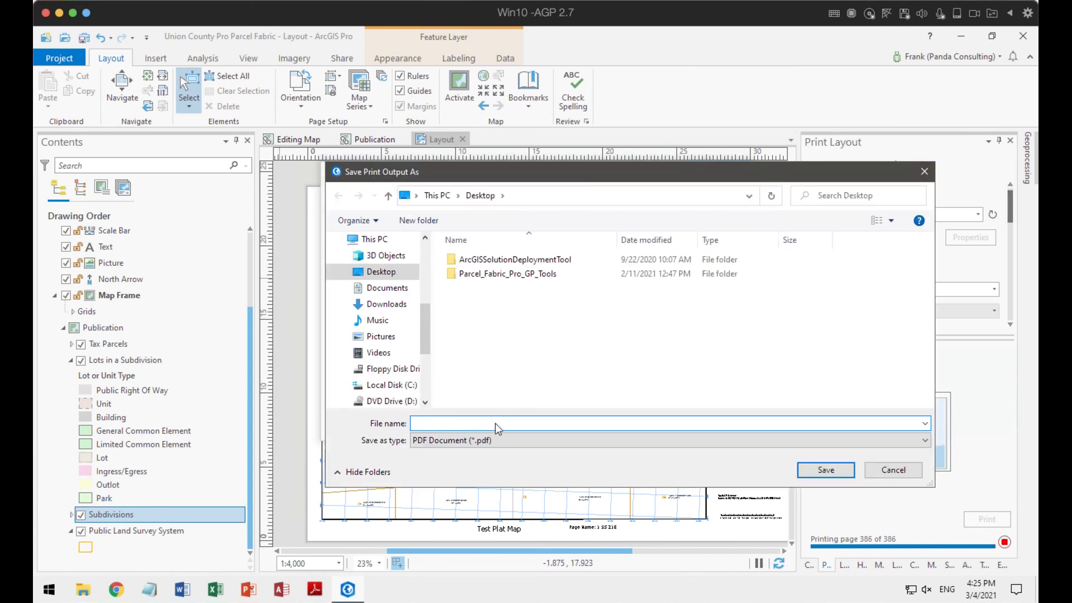
Step: Save the print output to the Desktop as a PDF named test and close the Subdivisions layer properties
{"action": "type", "text": "test"}
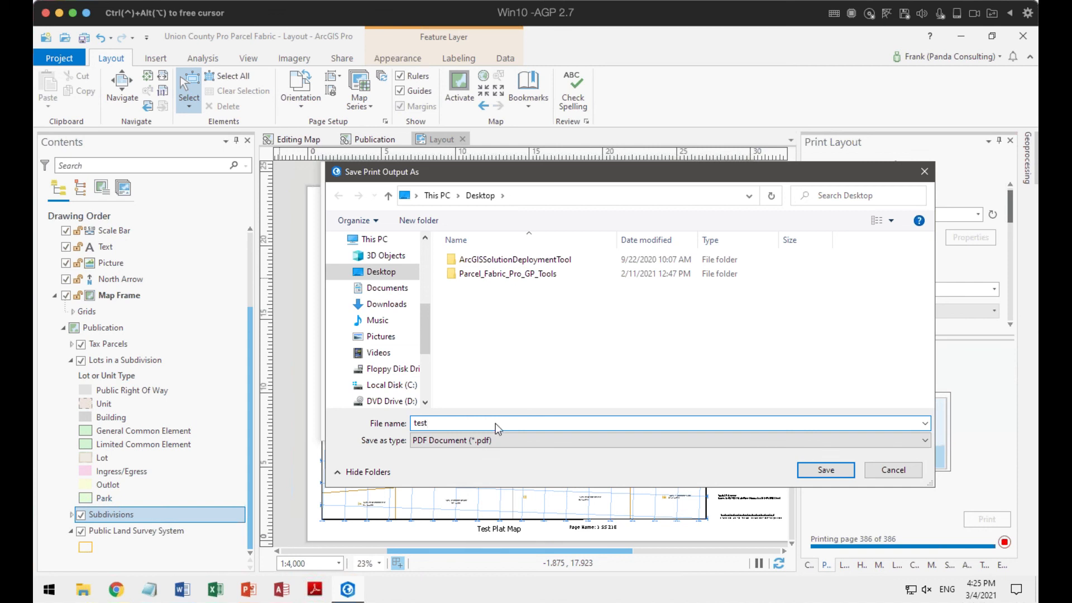
{"action": "left_click", "coordinate": [823, 470]}
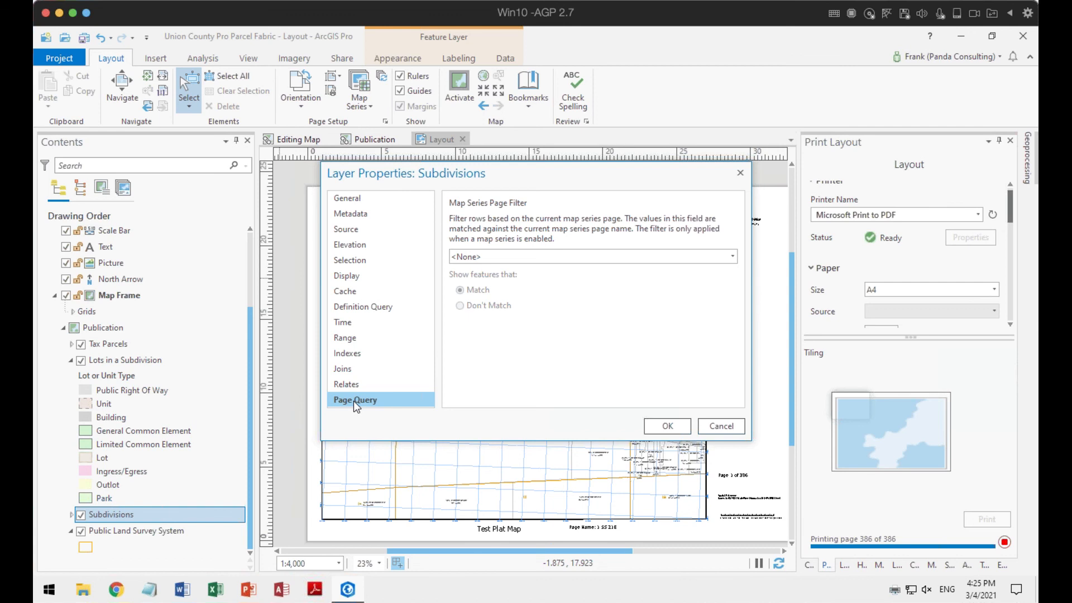
{"action": "left_click", "coordinate": [721, 426]}
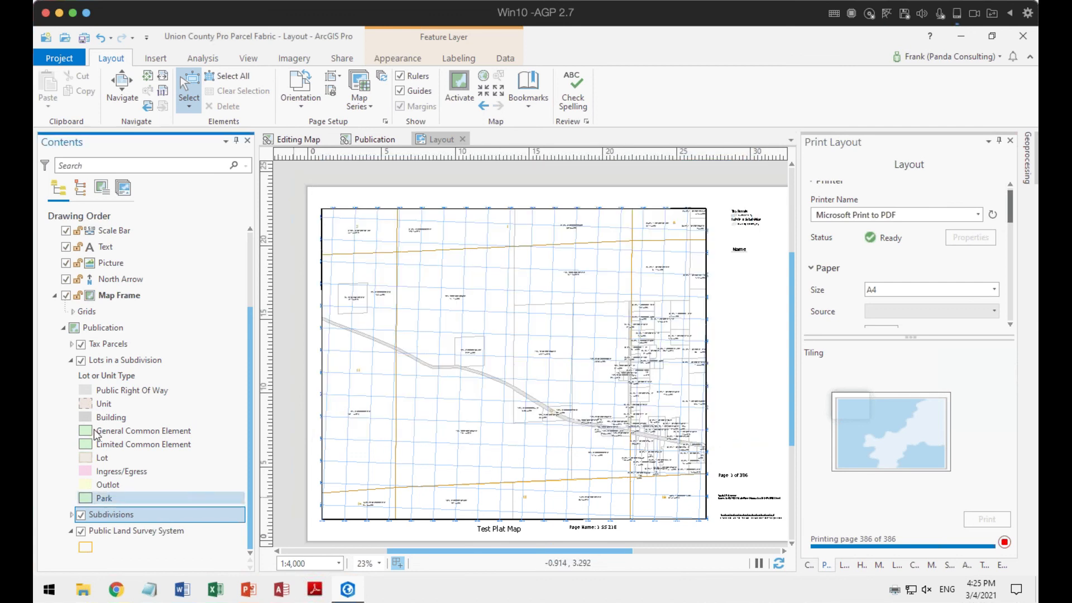
Step: Try a page query on the Name field for the Lots in a Subdivision layer, check the other fields and discard it
{"action": "left_click", "coordinate": [107, 362]}
{"action": "right_click", "coordinate": [111, 362]}
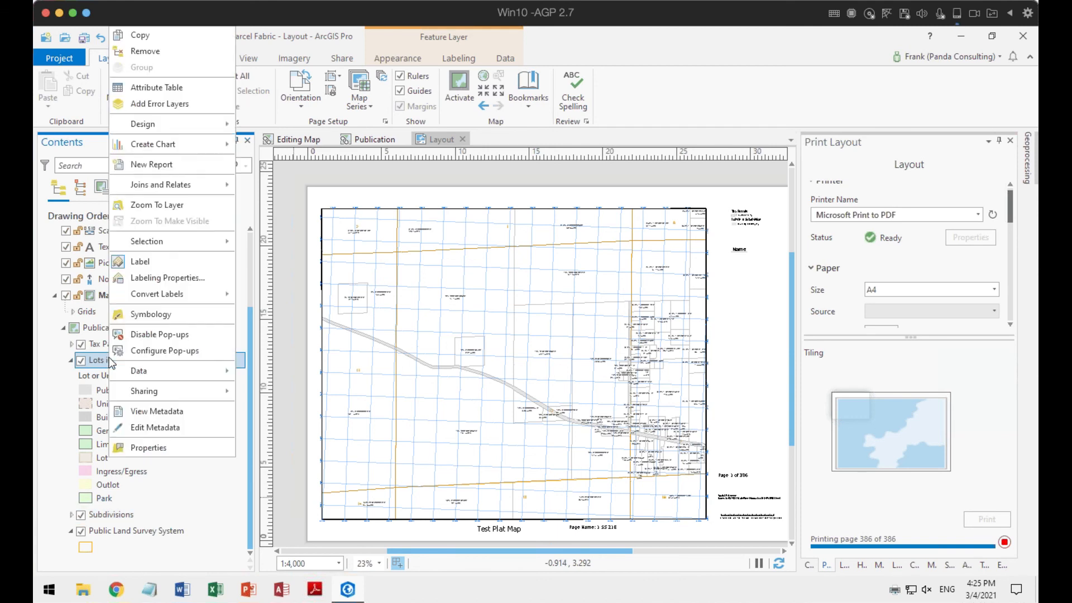
{"action": "left_click", "coordinate": [139, 447]}
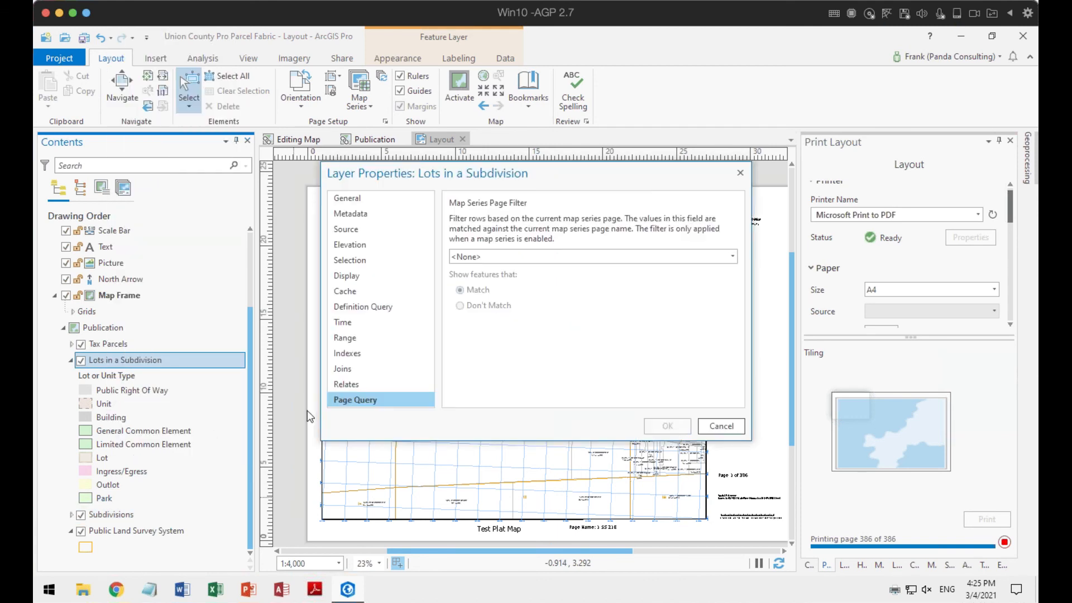
{"action": "left_click", "coordinate": [516, 256]}
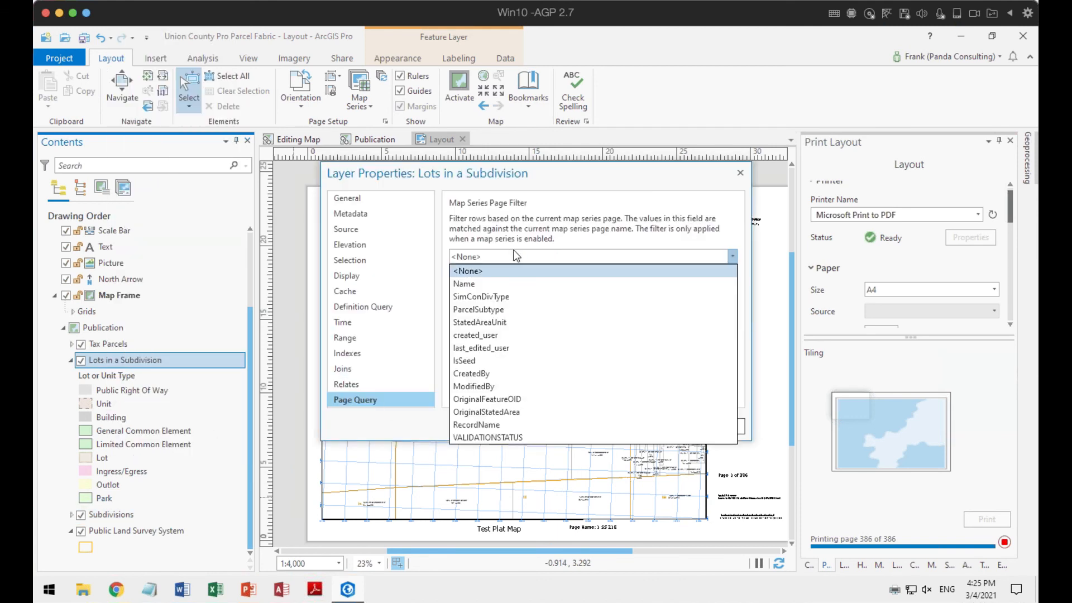
{"action": "left_click", "coordinate": [501, 284]}
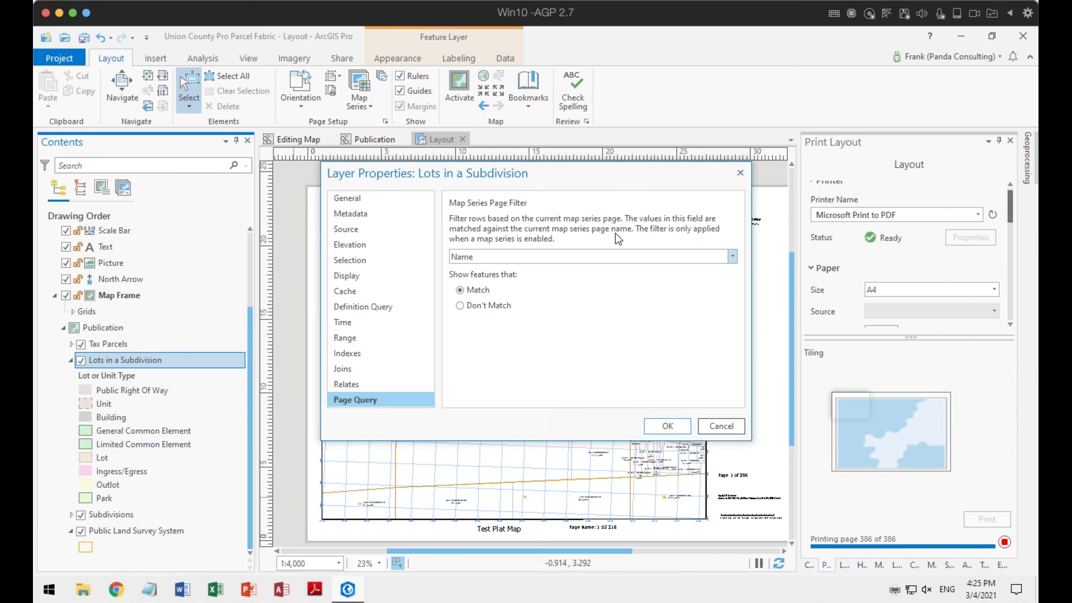
{"action": "left_click", "coordinate": [539, 258]}
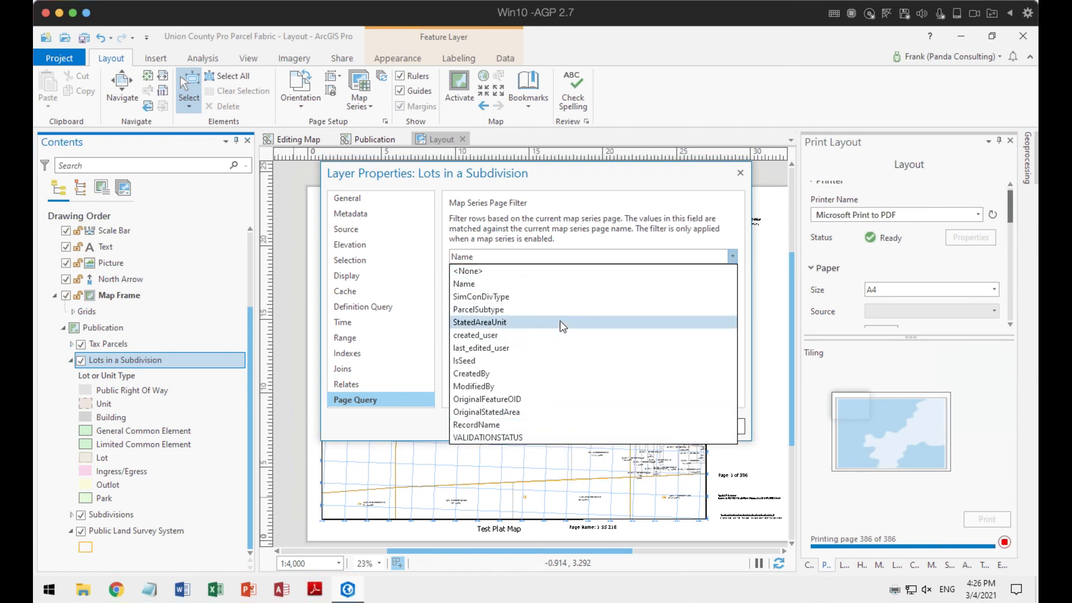
{"action": "left_click", "coordinate": [599, 244]}
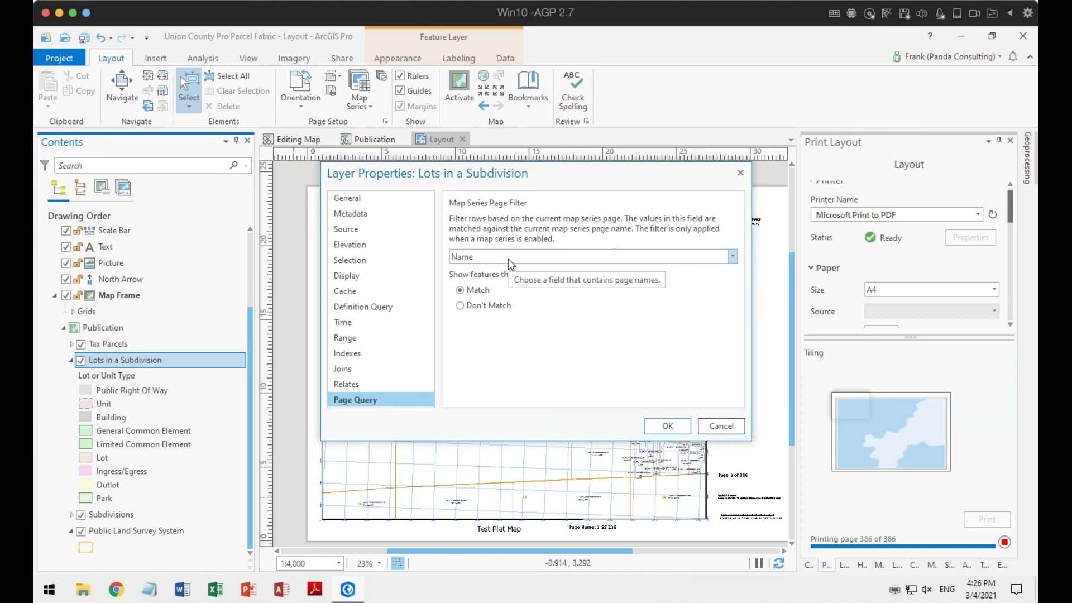
{"action": "left_click", "coordinate": [727, 427]}
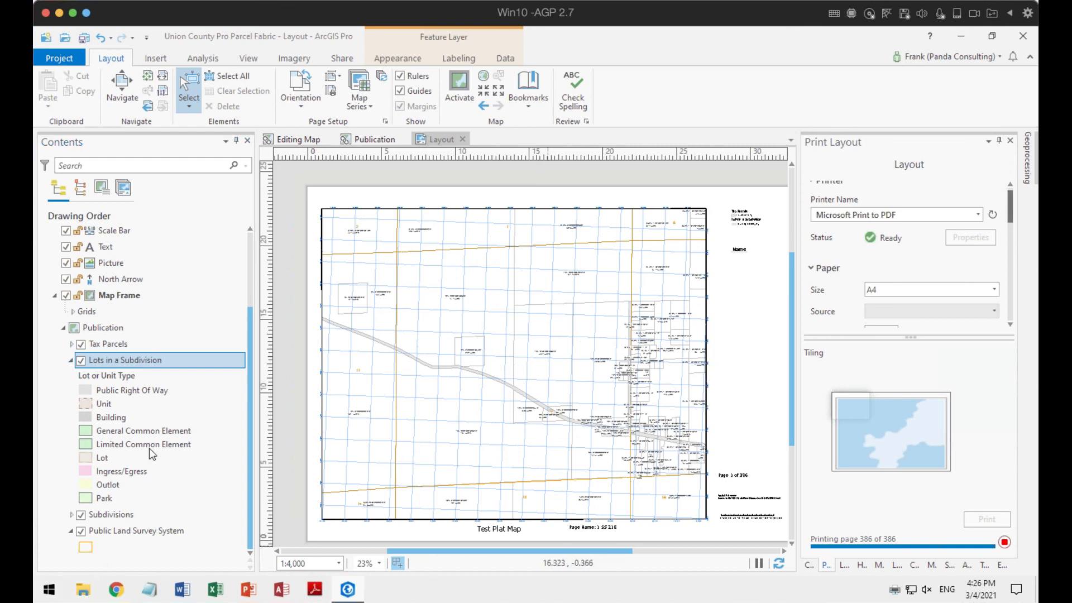
Step: Switch to File Explorer, try to open test.pdf from the Desktop in Adobe Reader, and close both windows
{"action": "key", "text": "super+e"}
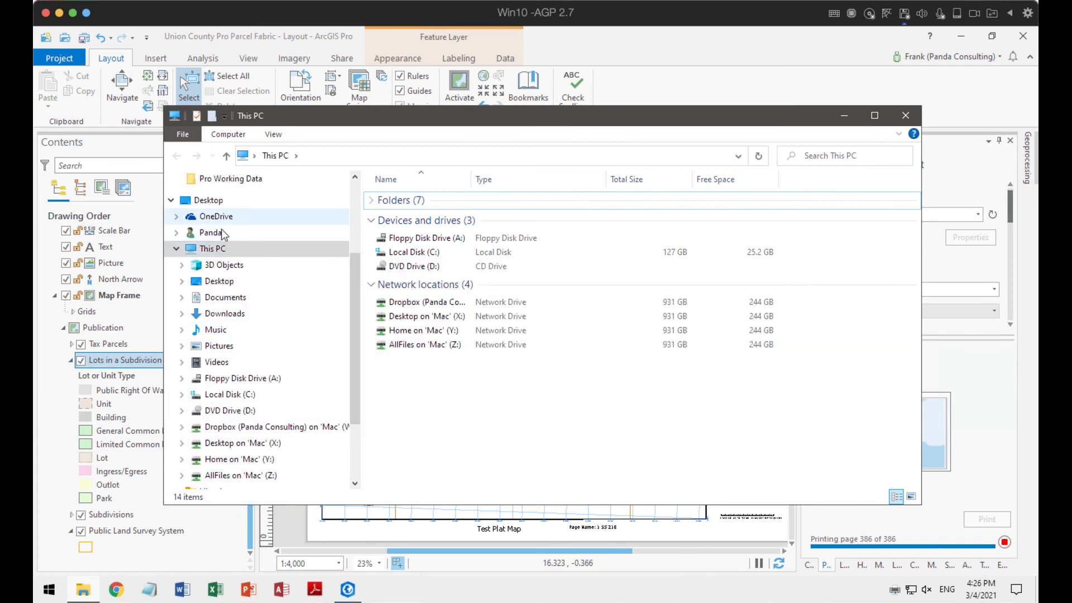
{"action": "left_click", "coordinate": [219, 281]}
{"action": "double_click", "coordinate": [402, 227]}
{"action": "left_click", "coordinate": [691, 337]}
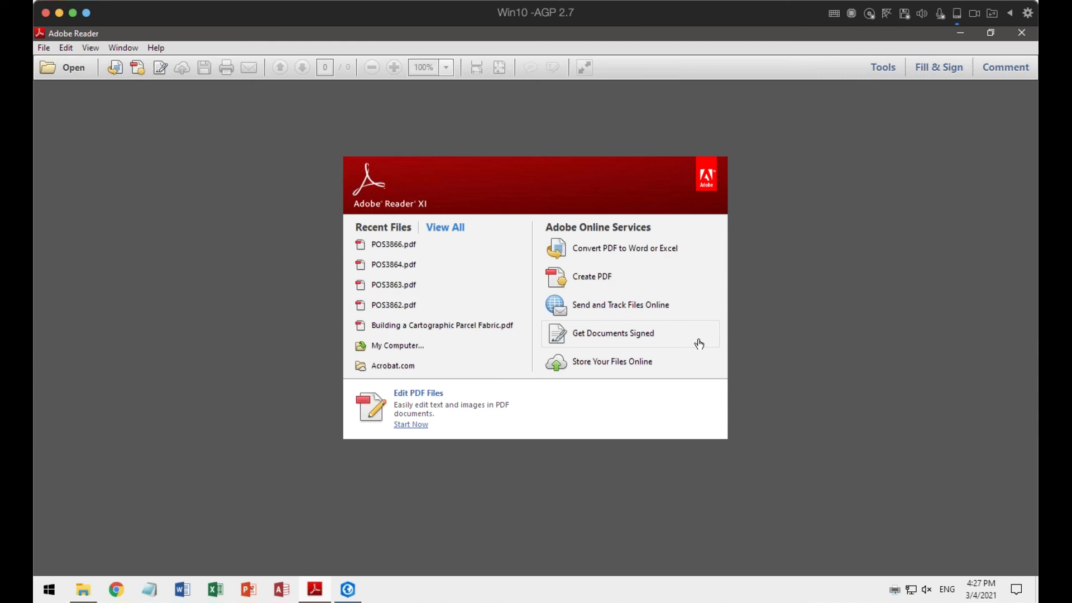
{"action": "left_click", "coordinate": [1021, 33]}
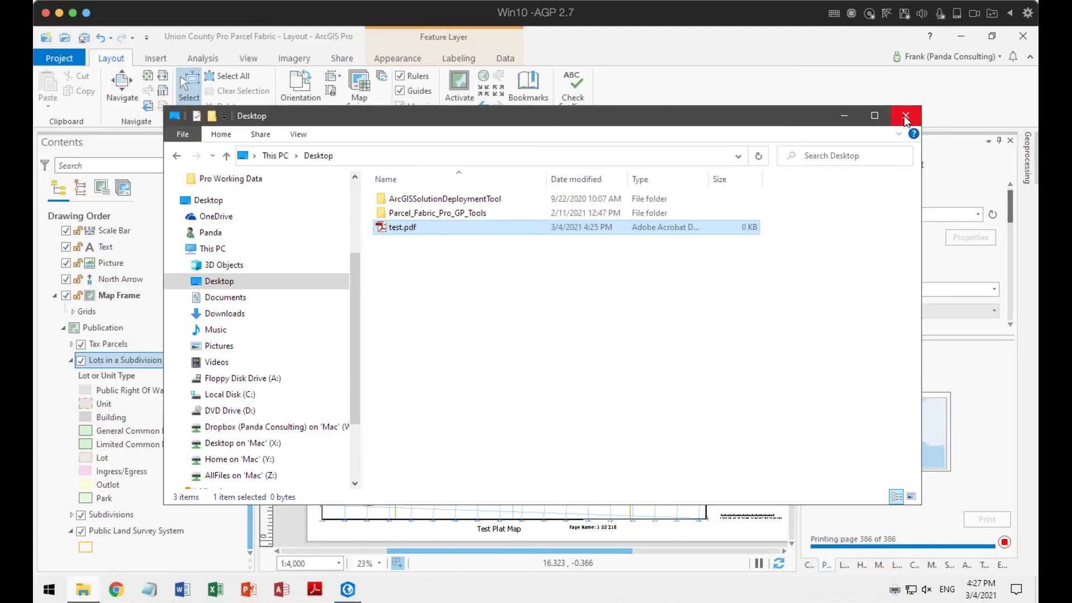
{"action": "left_click", "coordinate": [906, 116]}
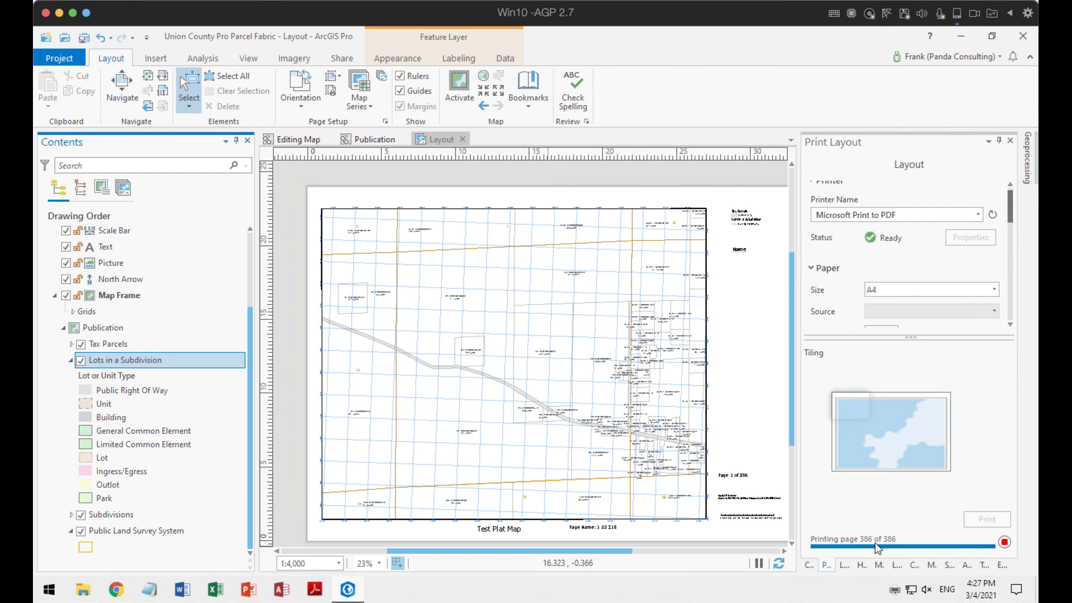